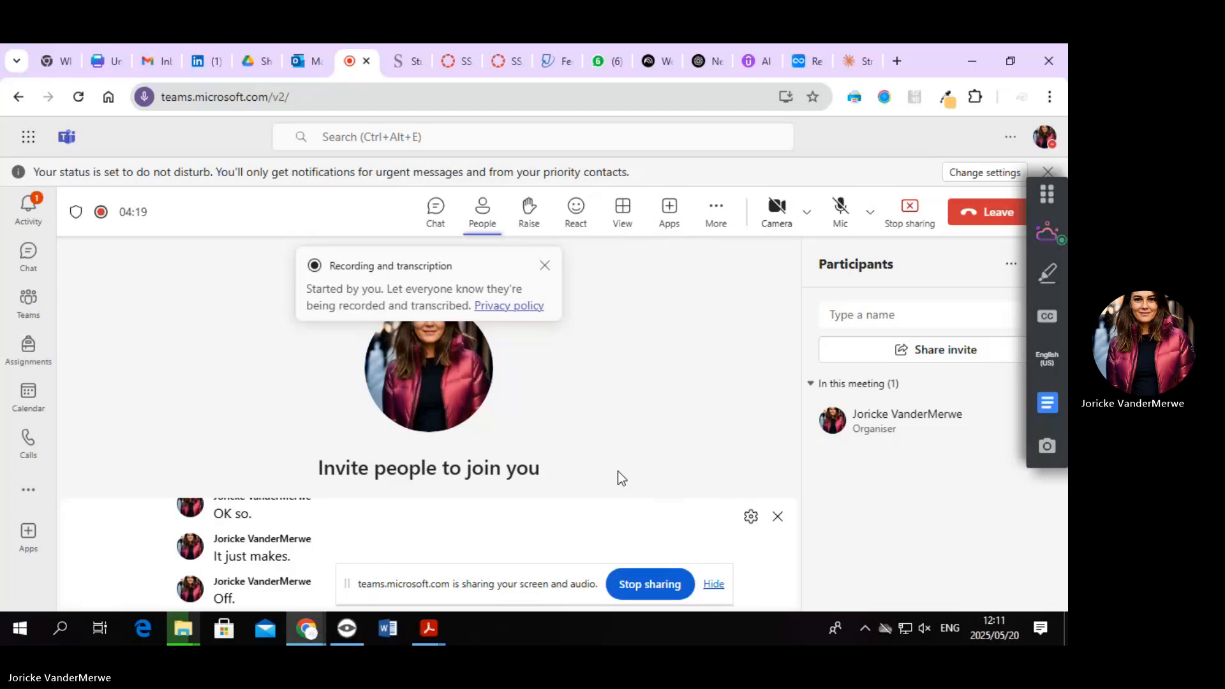
Start Word from the desktop environment while leaving the Teams meeting running.
click(399, 631)
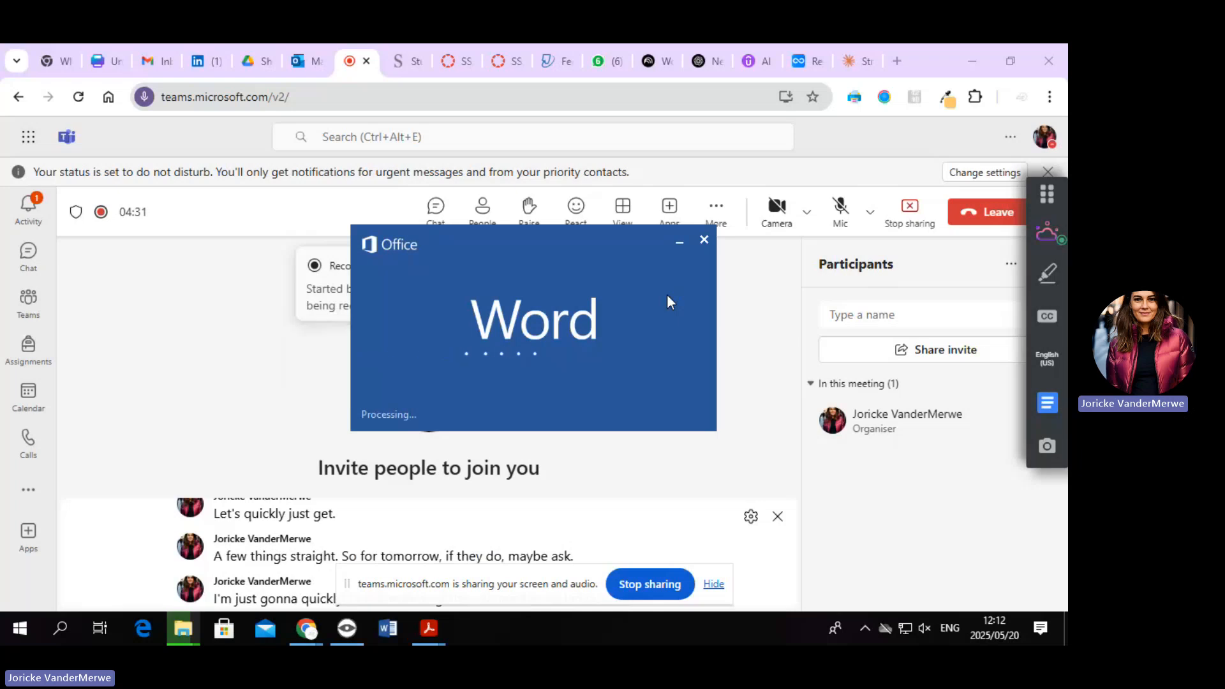
click(701, 240)
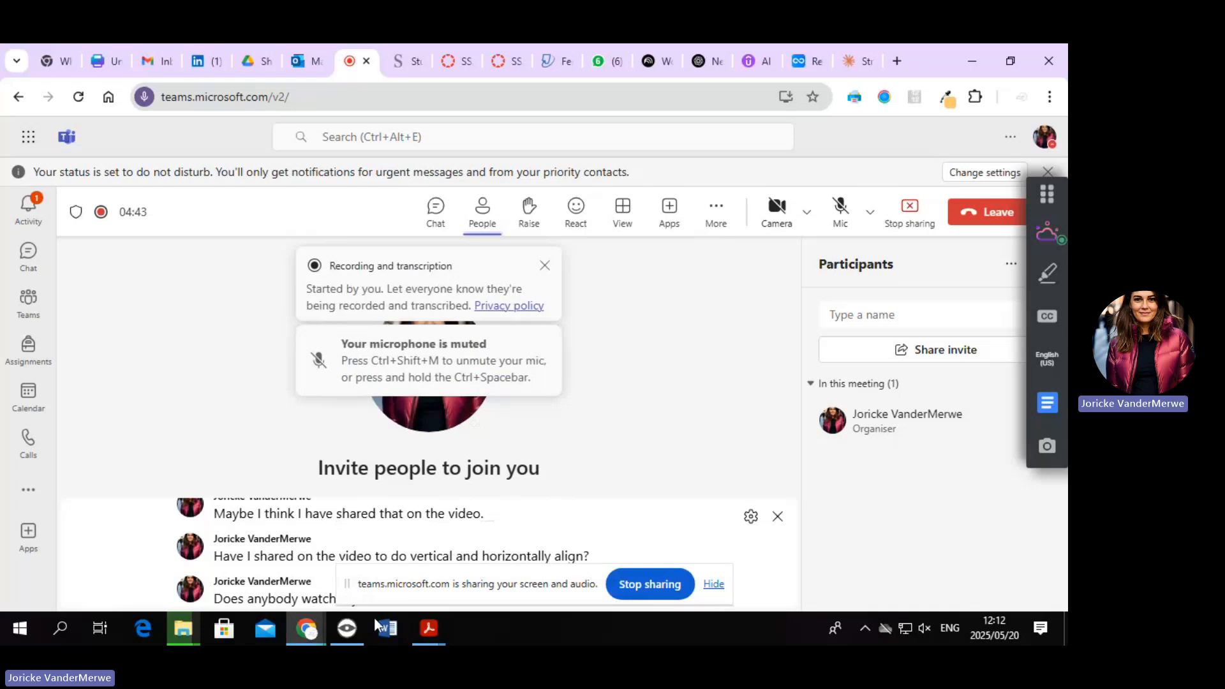
click(389, 630)
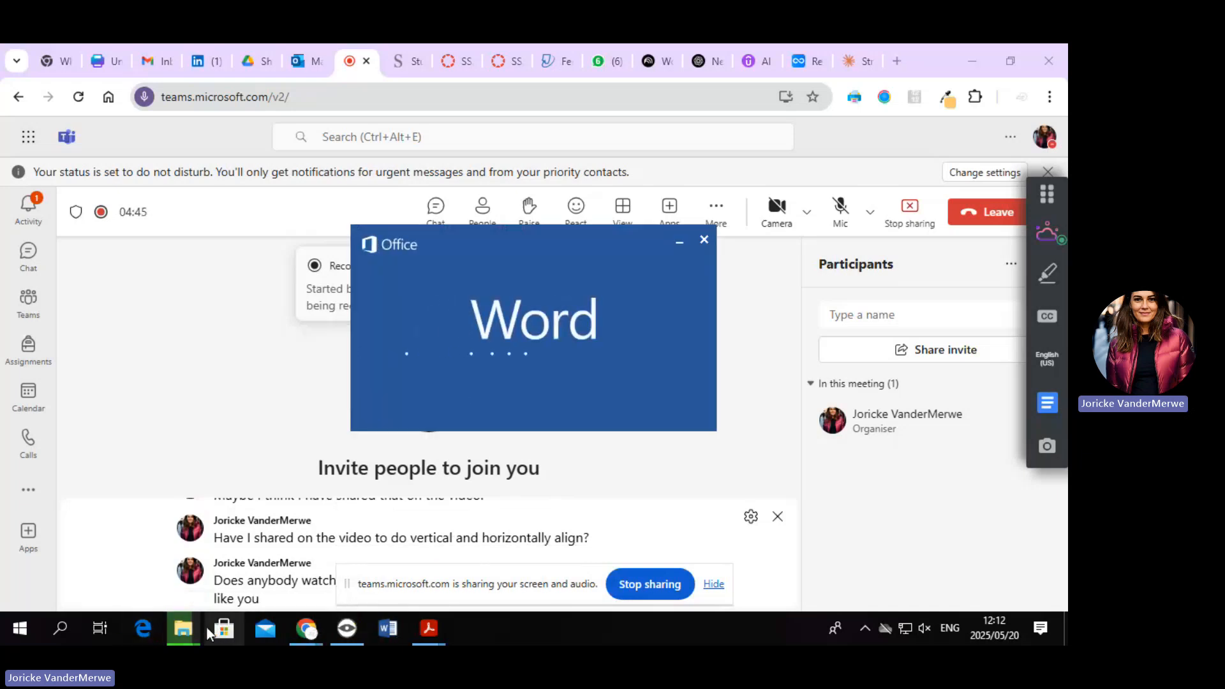
Switch to File Explorer and open the CP N4 folder on the lecturers network drive (U:).
click(224, 628)
click(96, 527)
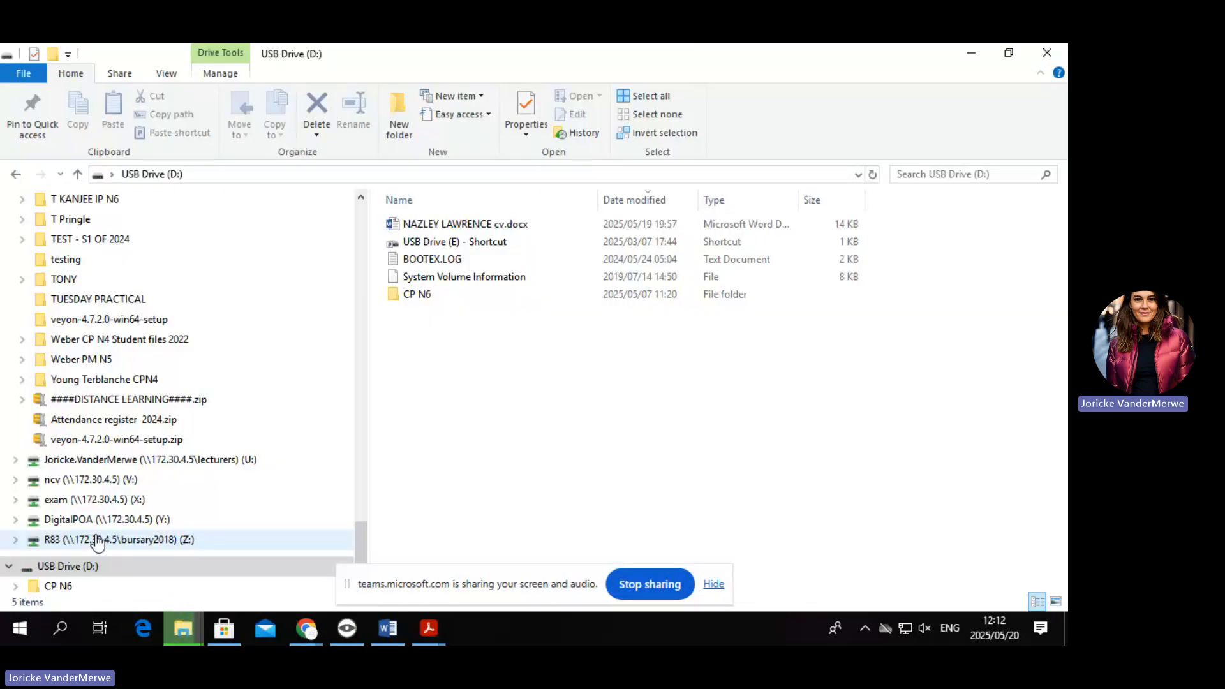
drag(356, 546, 416, 229)
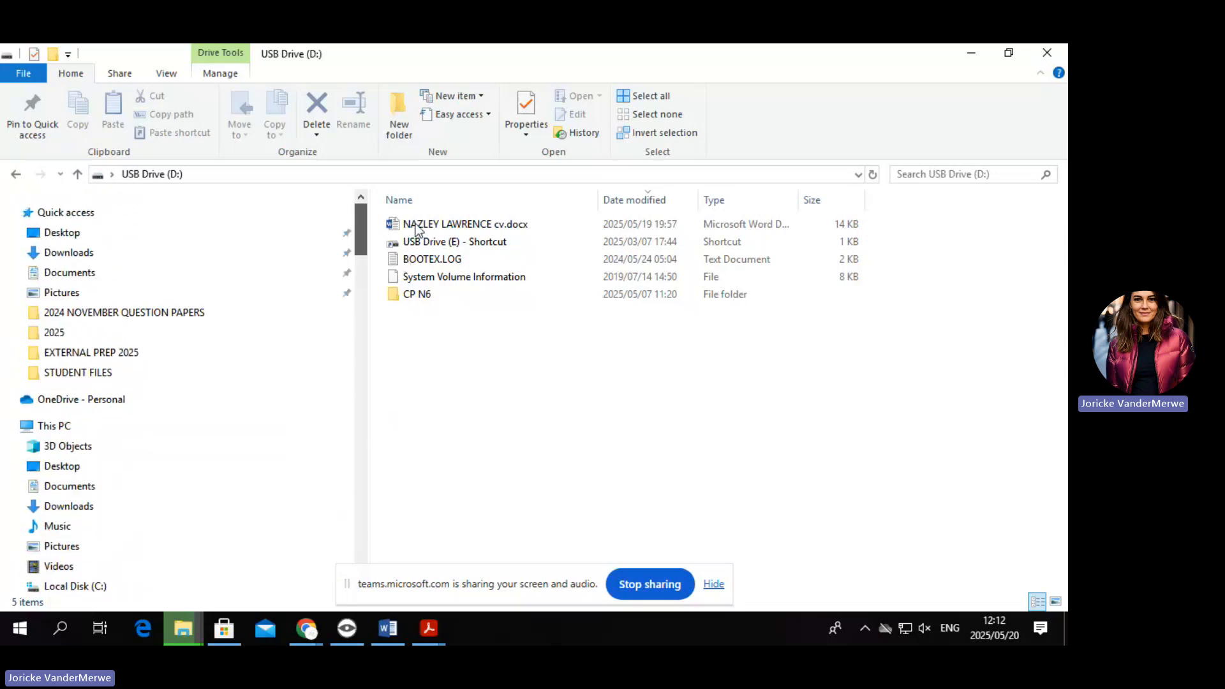
click(200, 314)
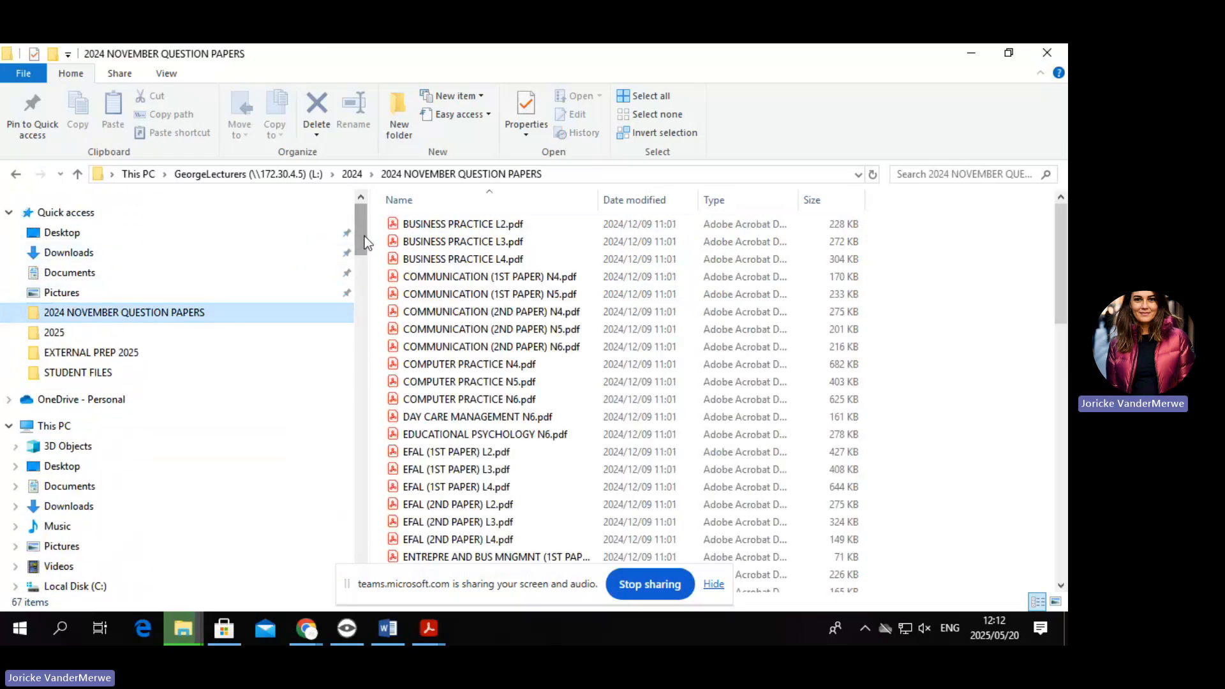
drag(362, 236, 355, 574)
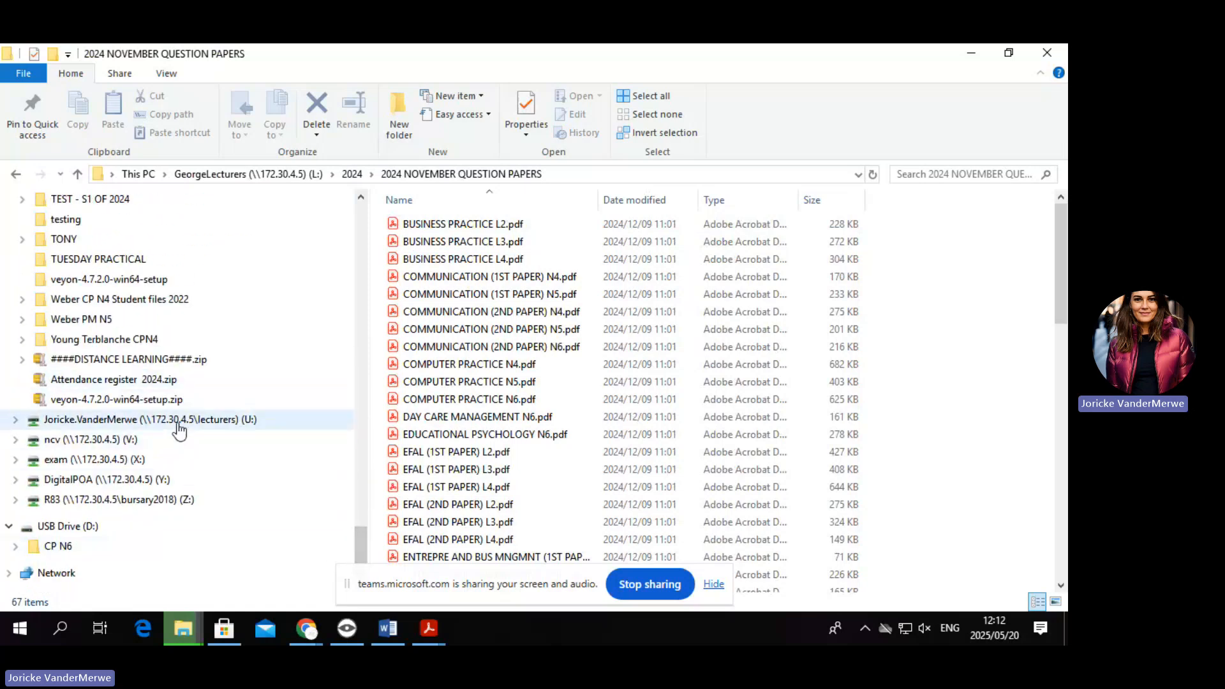
click(249, 420)
double_click(454, 240)
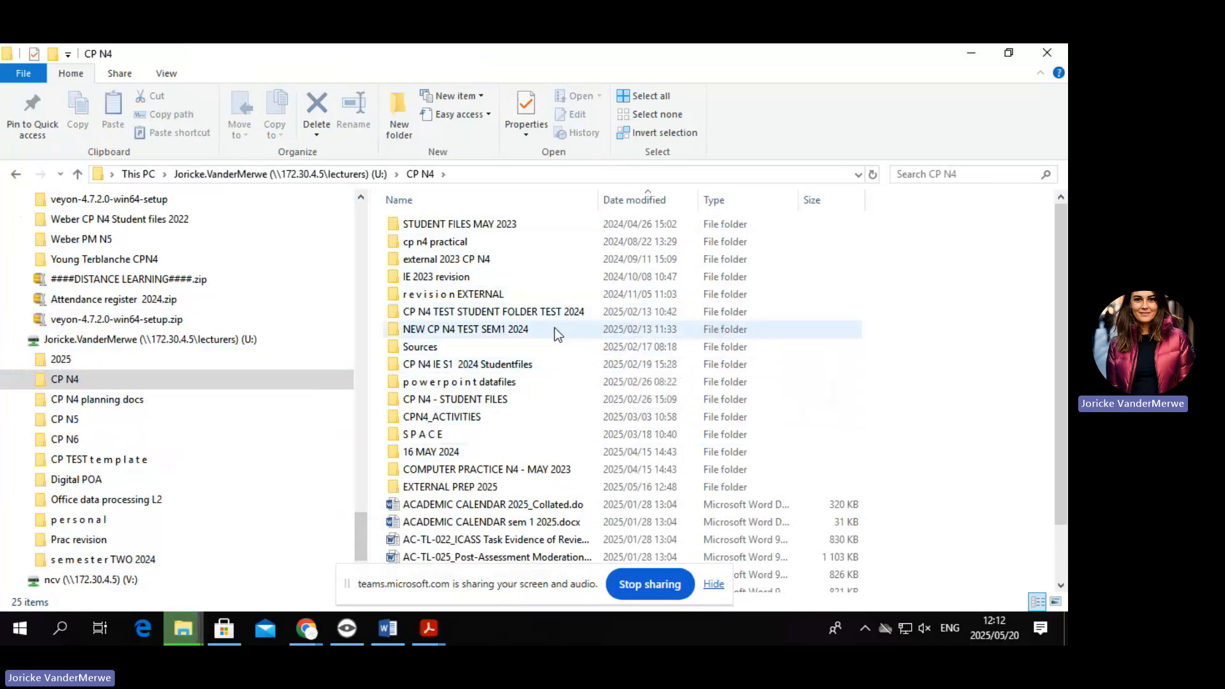
Open ADVERT.docx from the "external JUNE 2024 data files" folder inside "r e v i s i o n EXTERNAL" and enable editing.
double_click(508, 398)
click(13, 174)
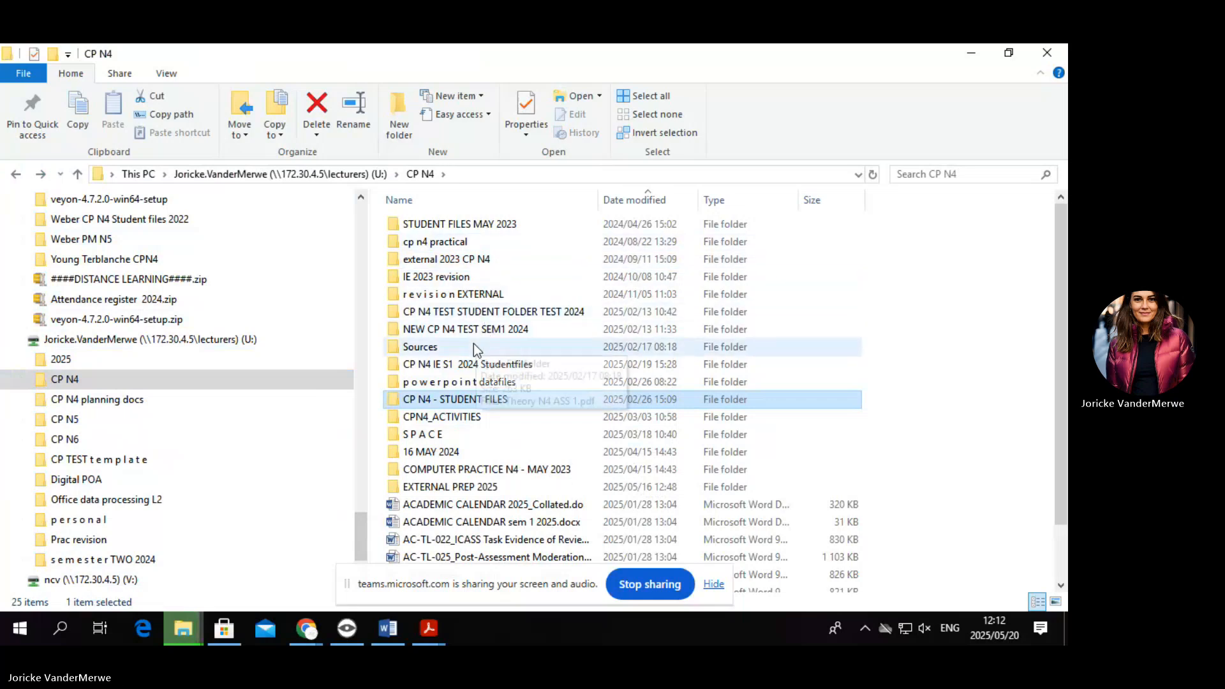
click(469, 293)
double_click(468, 293)
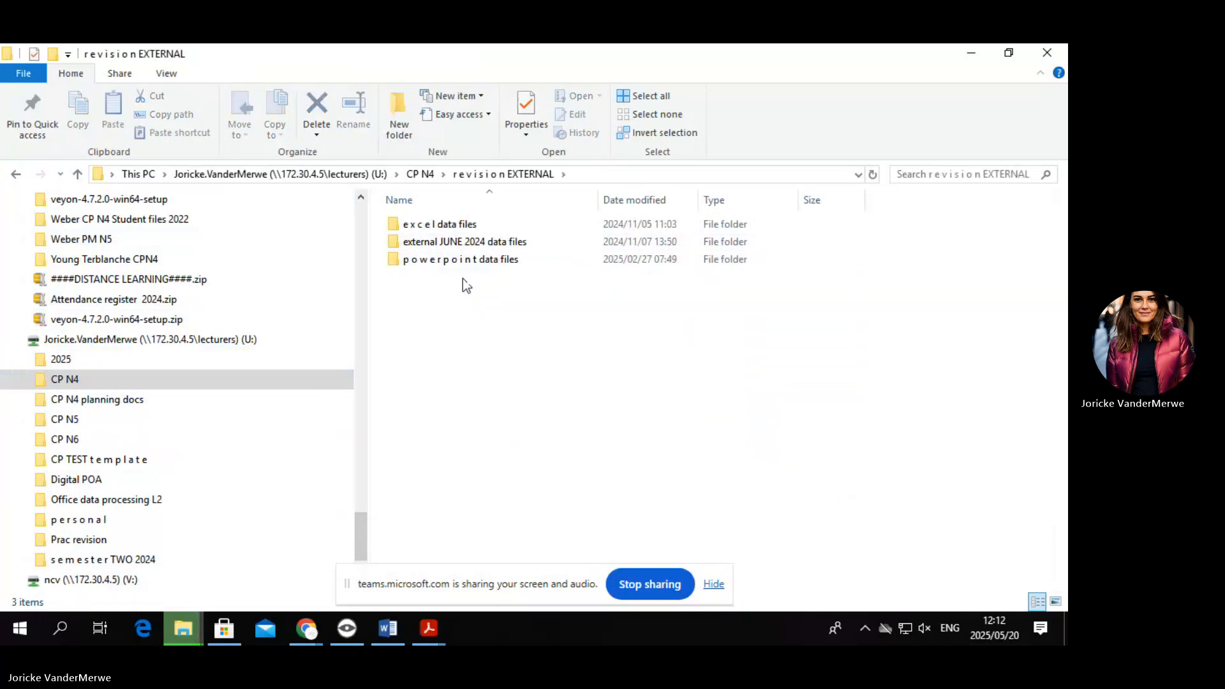
double_click(453, 246)
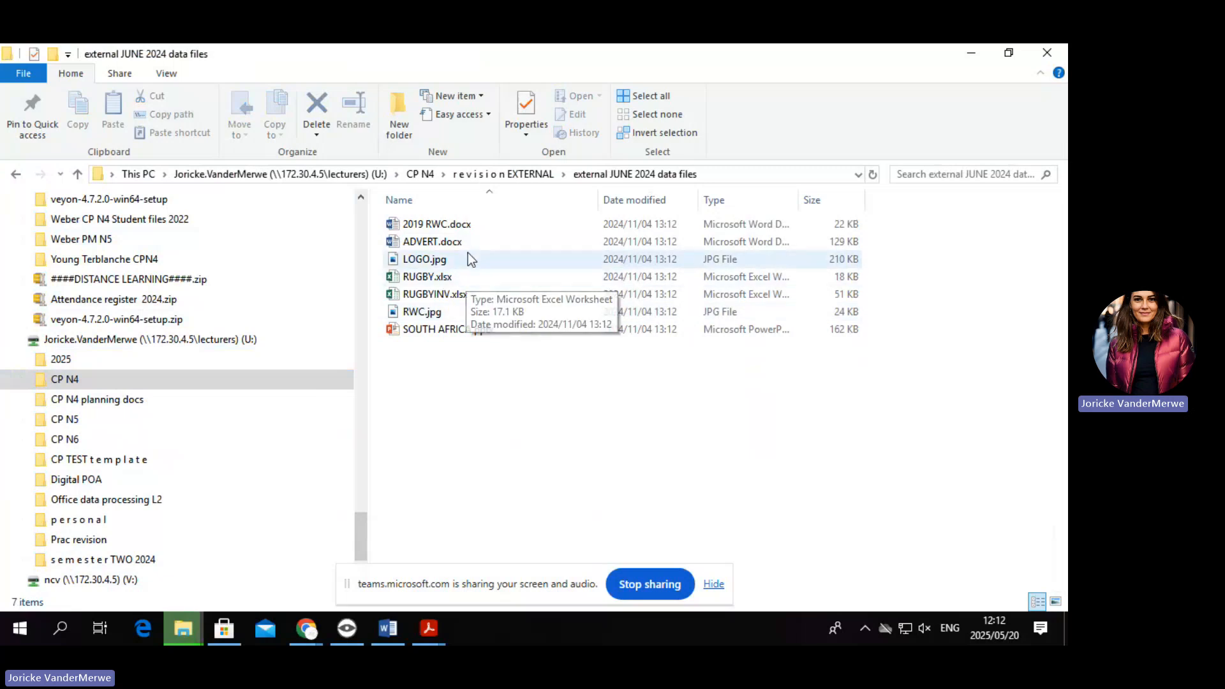
double_click(466, 249)
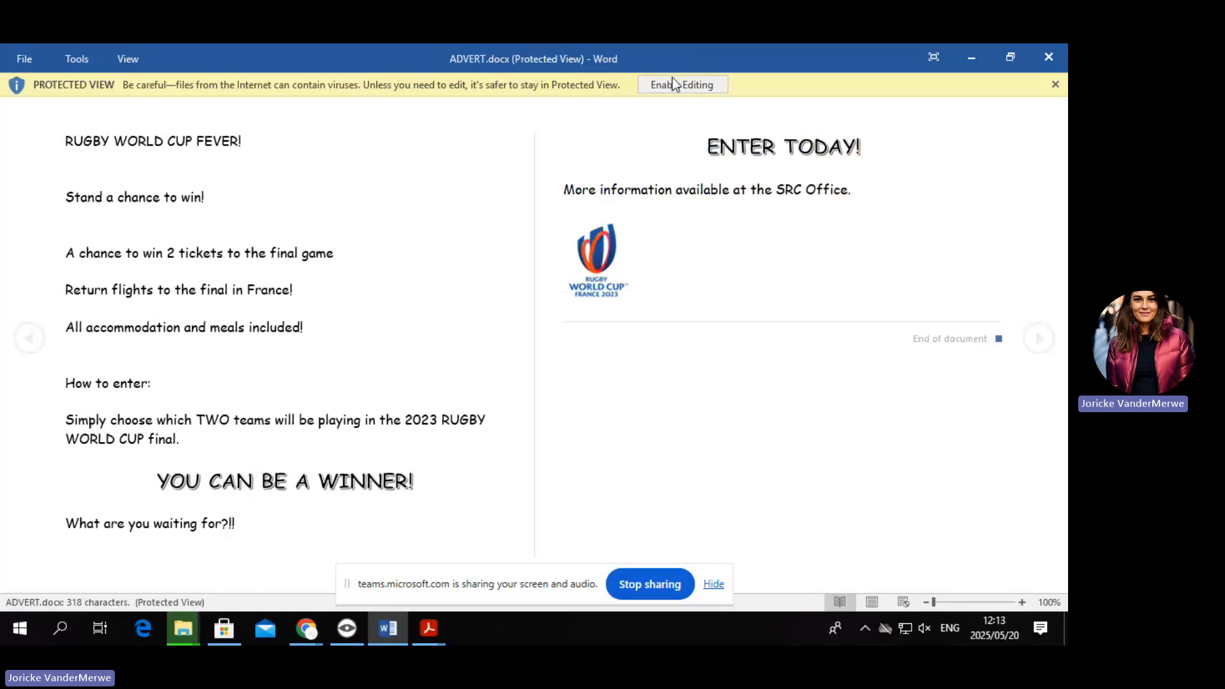
click(672, 84)
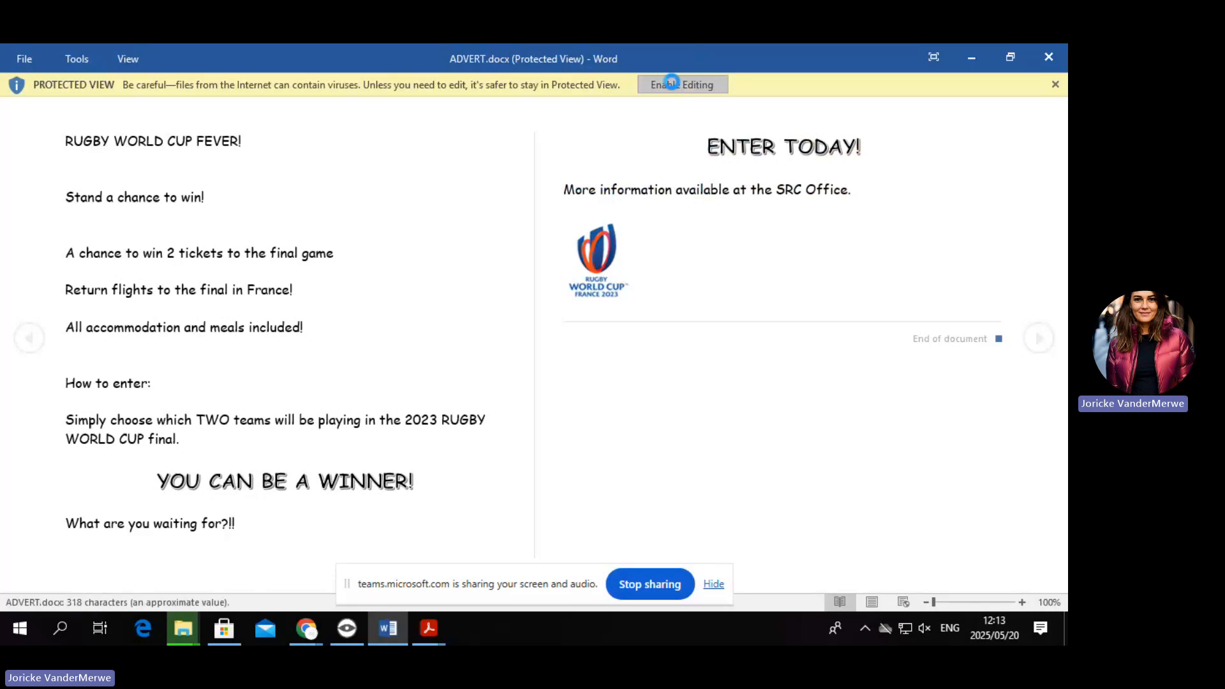
Select the advert's entire content, from the RUGBY WORLD CUP FEVER! heading through the logo, and centre it horizontally.
scroll(563, 402, down, 3)
scroll(564, 400, down, 7)
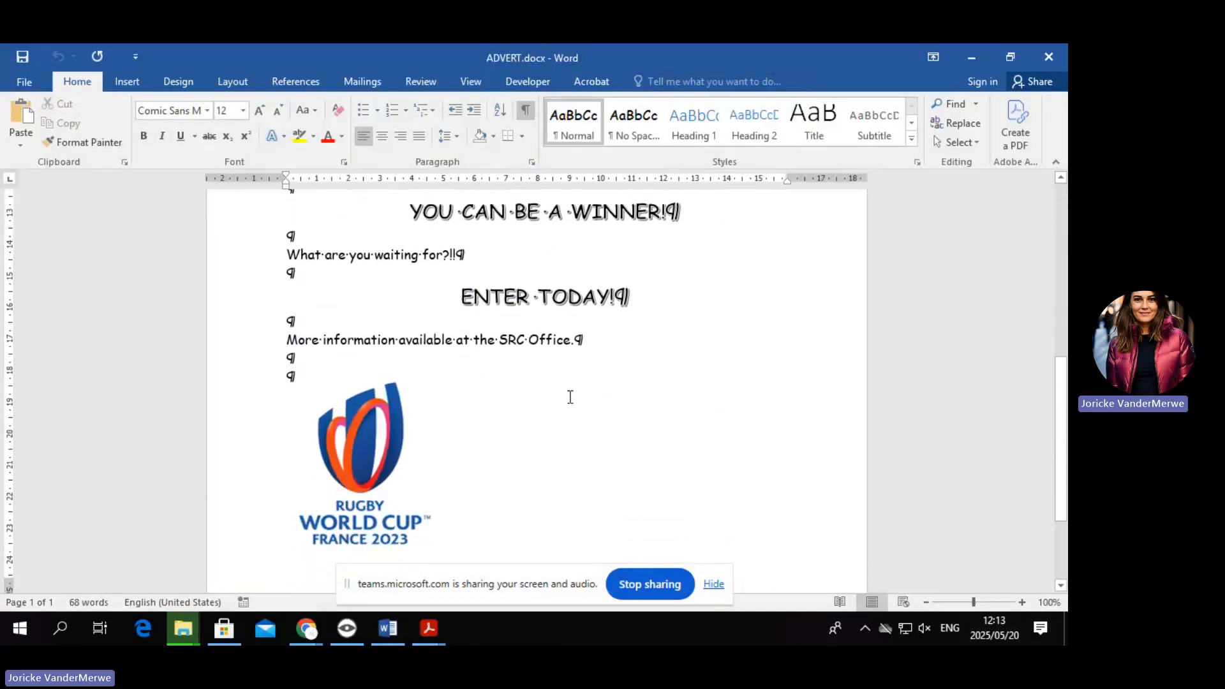
scroll(542, 410, up, 4)
scroll(541, 413, down, 4)
scroll(541, 415, up, 6)
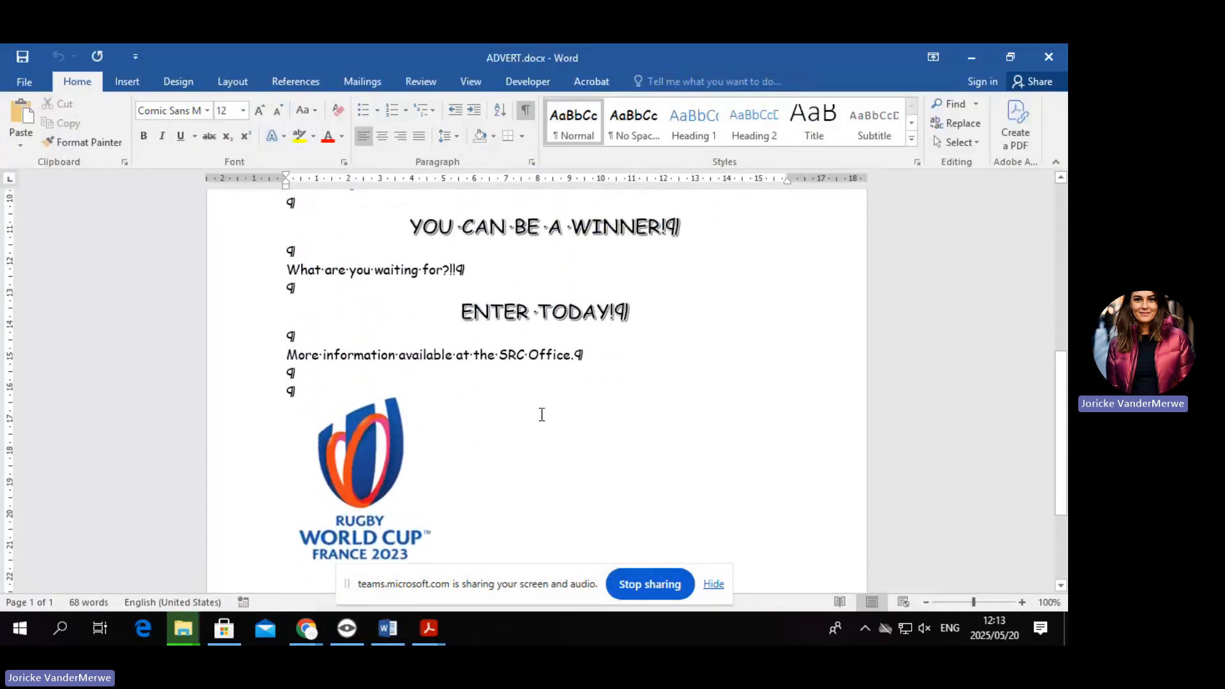
ctrl+scroll(543, 414, down, 3)
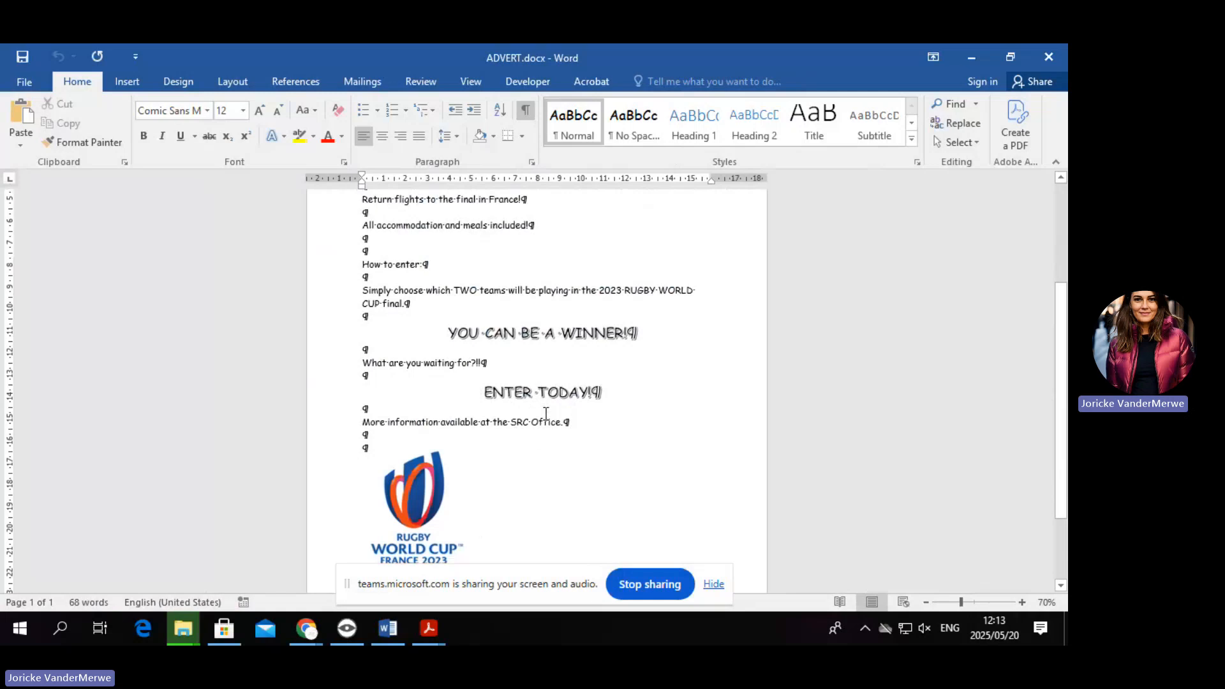
scroll(545, 414, down, 3)
drag(438, 238, 555, 511)
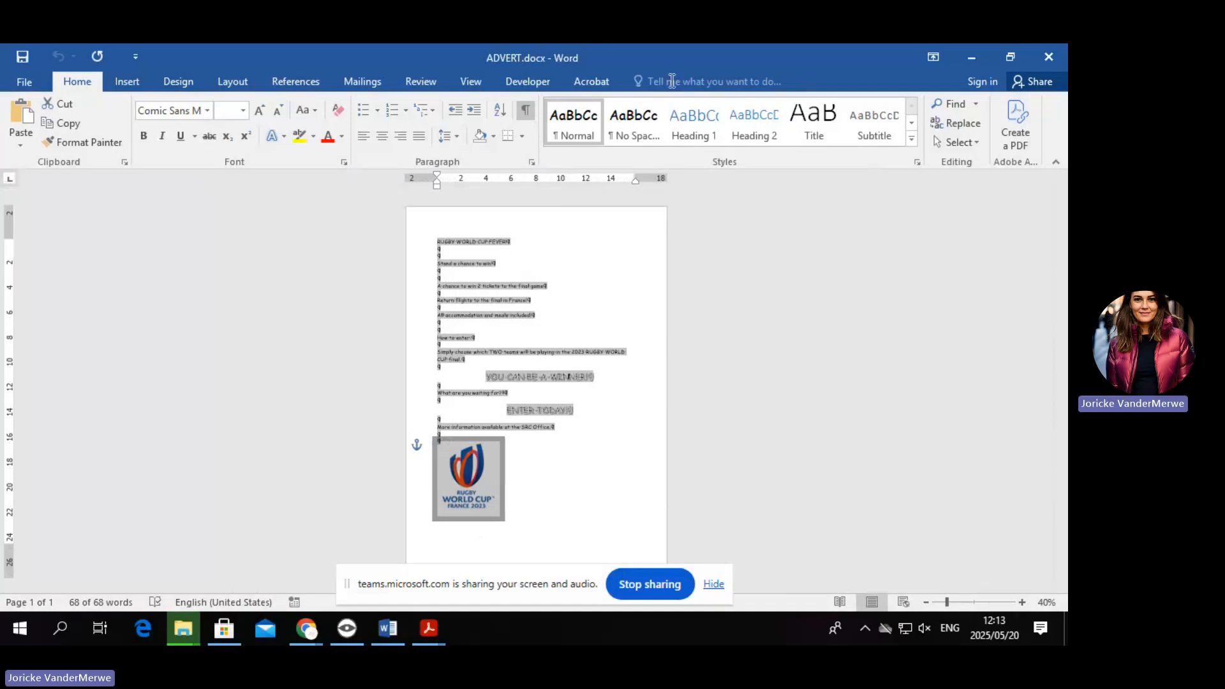
click(385, 139)
key(ctrl)
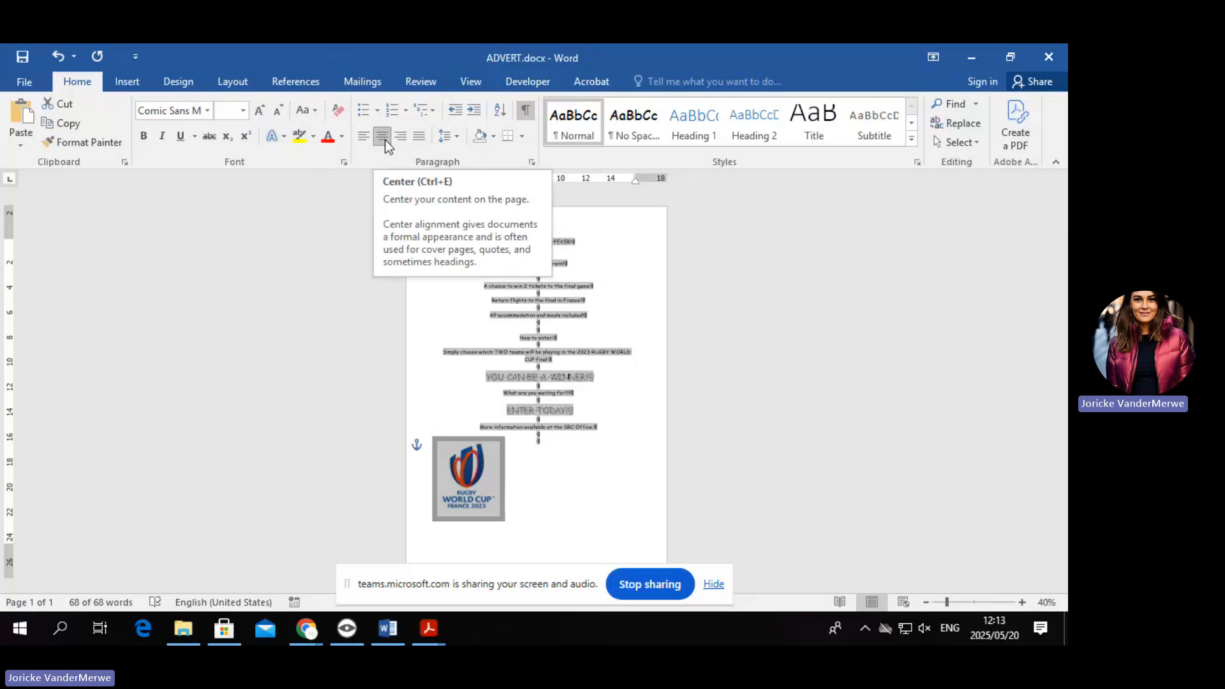
Set the page's vertical alignment to Center for the whole document in Page Setup, then deselect the advert's content.
click(241, 81)
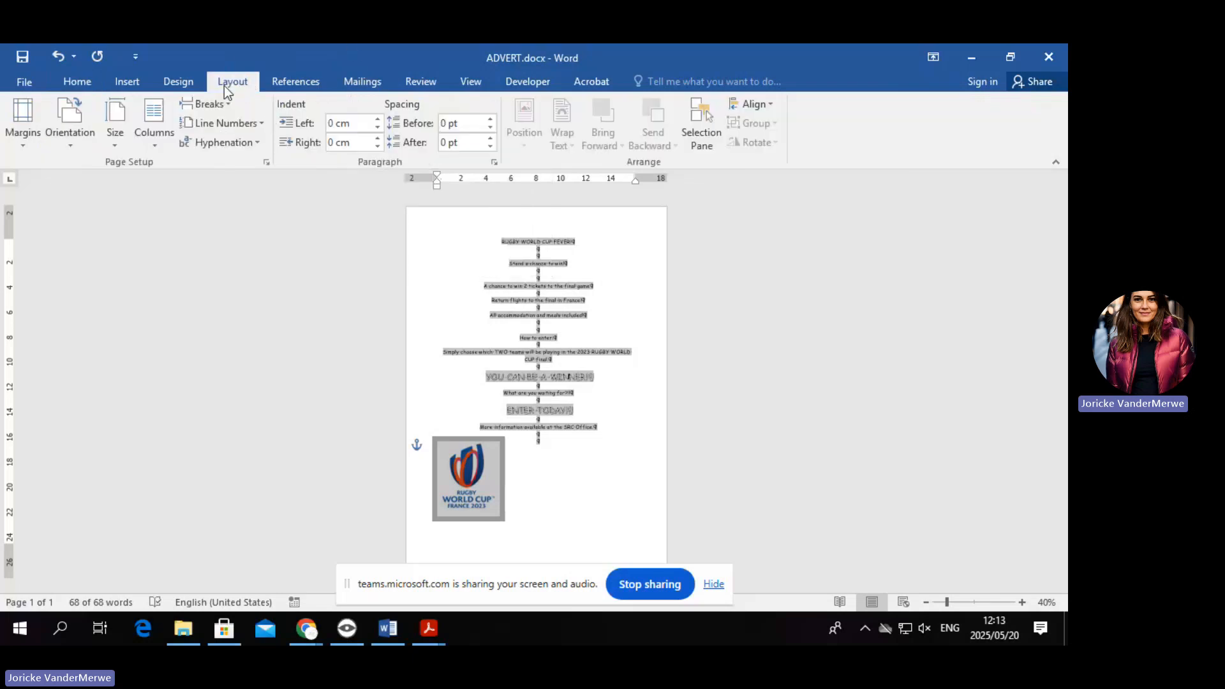
click(116, 148)
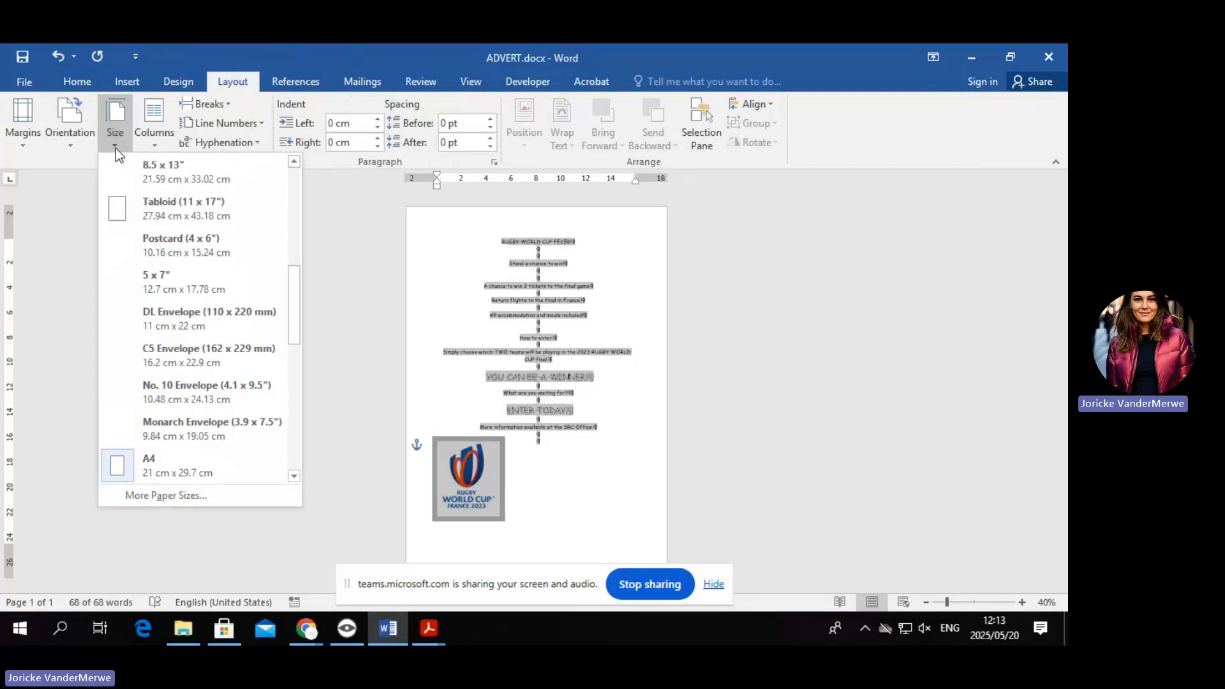
click(148, 496)
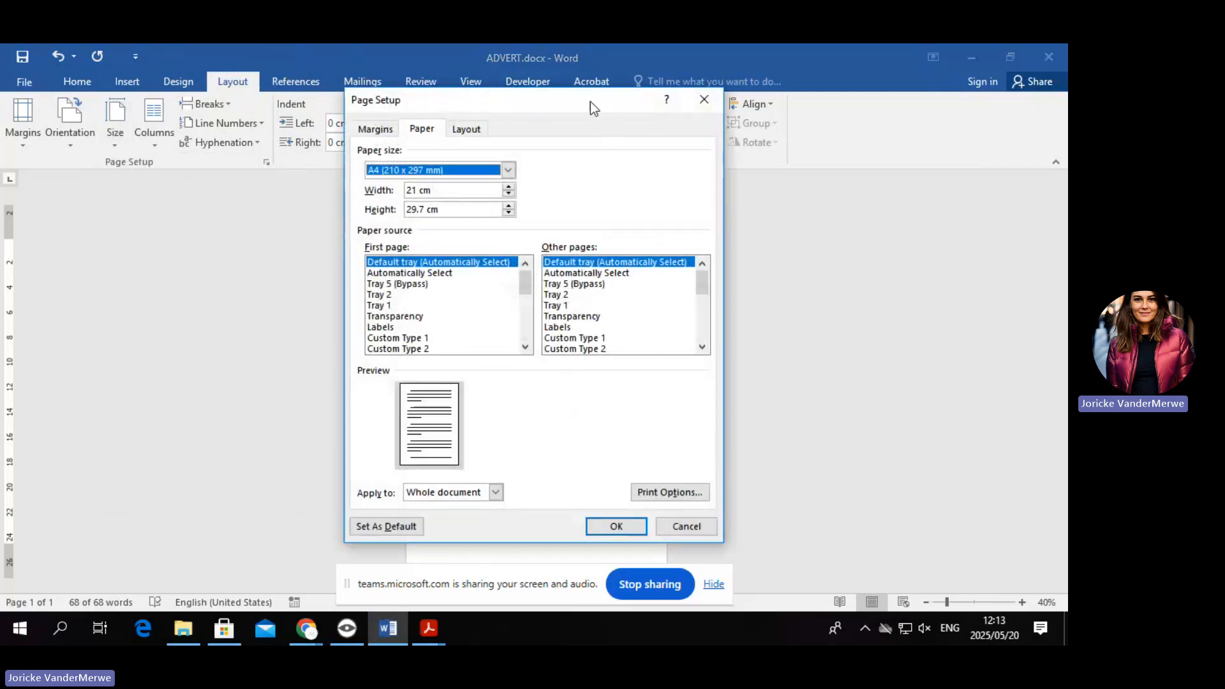
drag(591, 102, 239, 158)
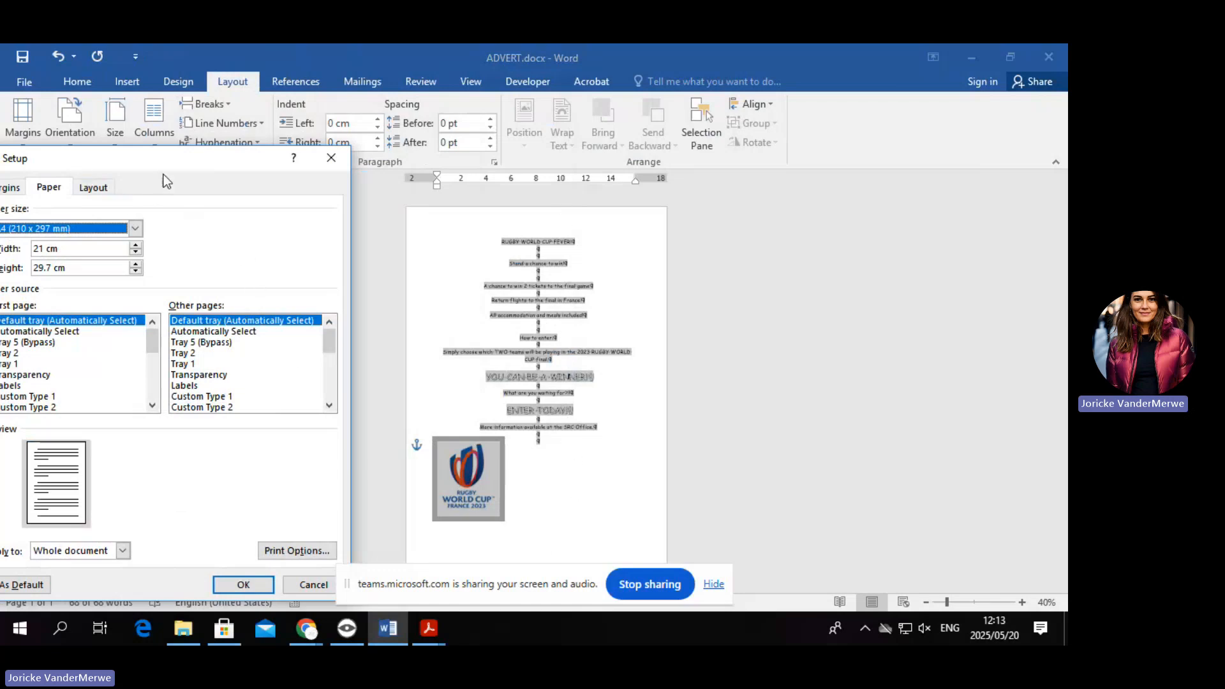
drag(170, 167, 538, 88)
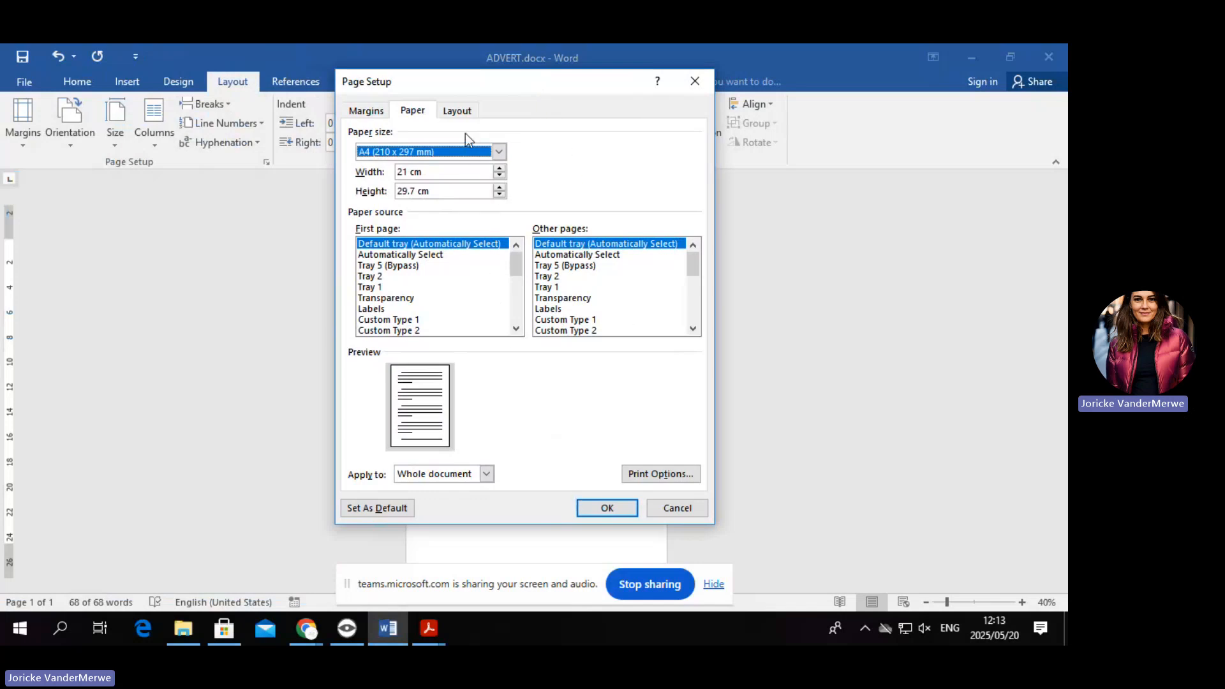
click(462, 113)
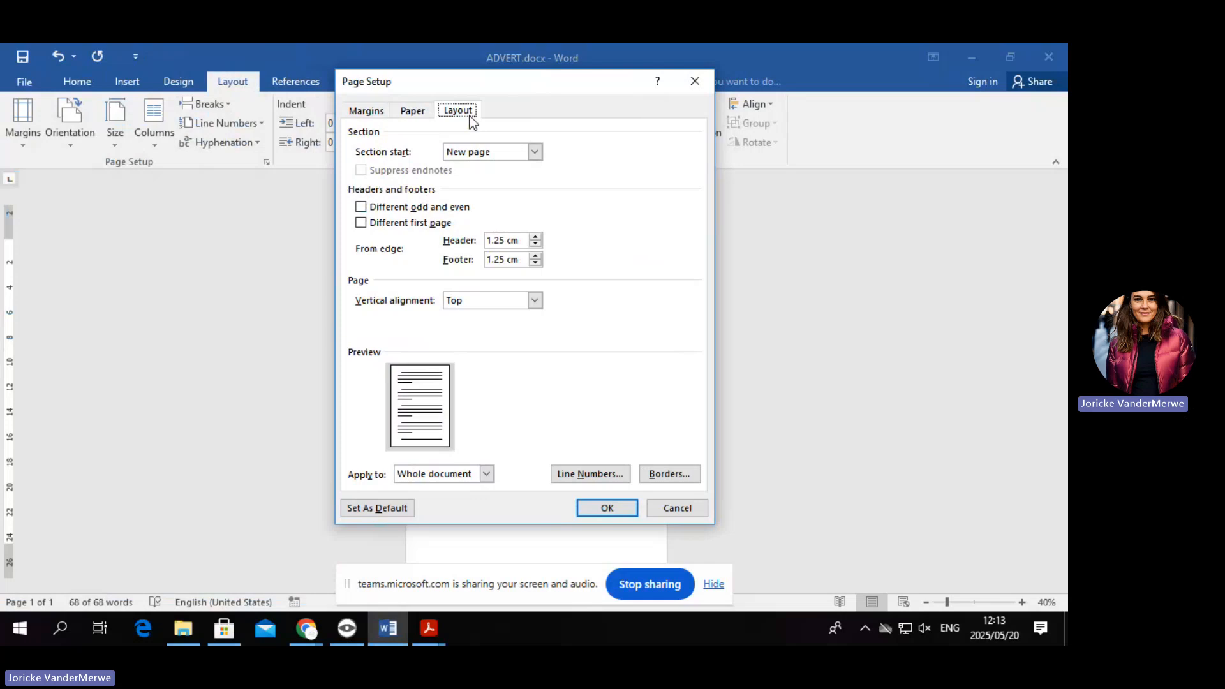
click(535, 301)
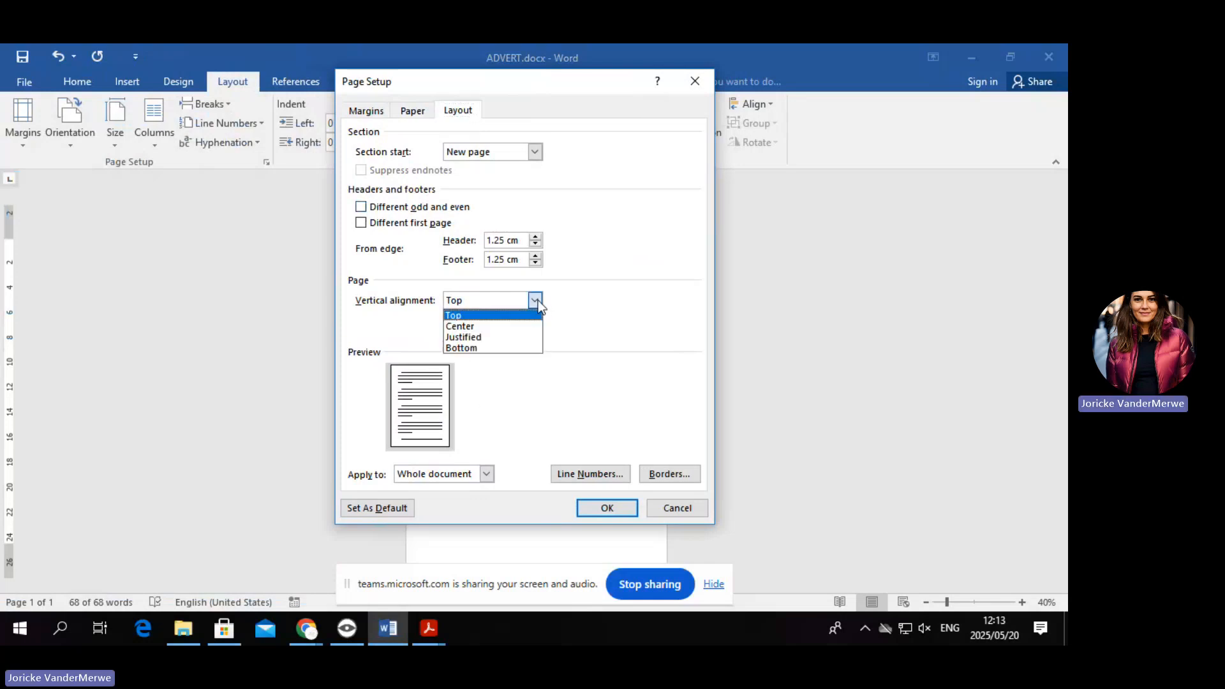
click(533, 324)
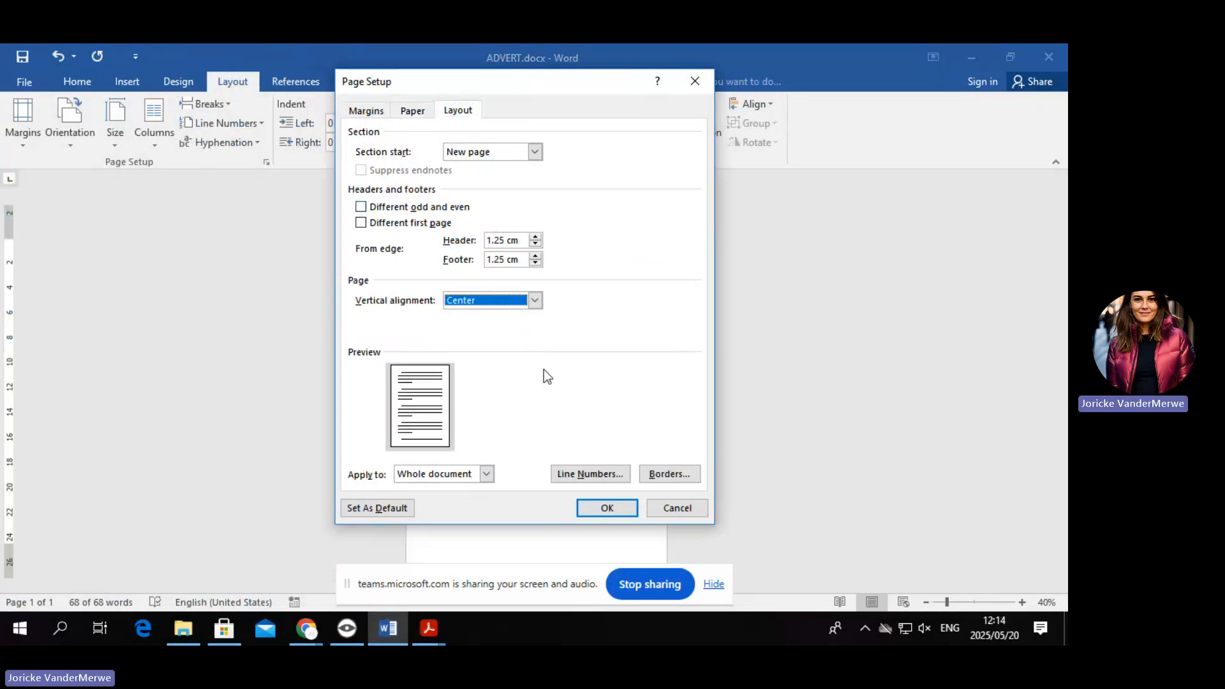
click(606, 508)
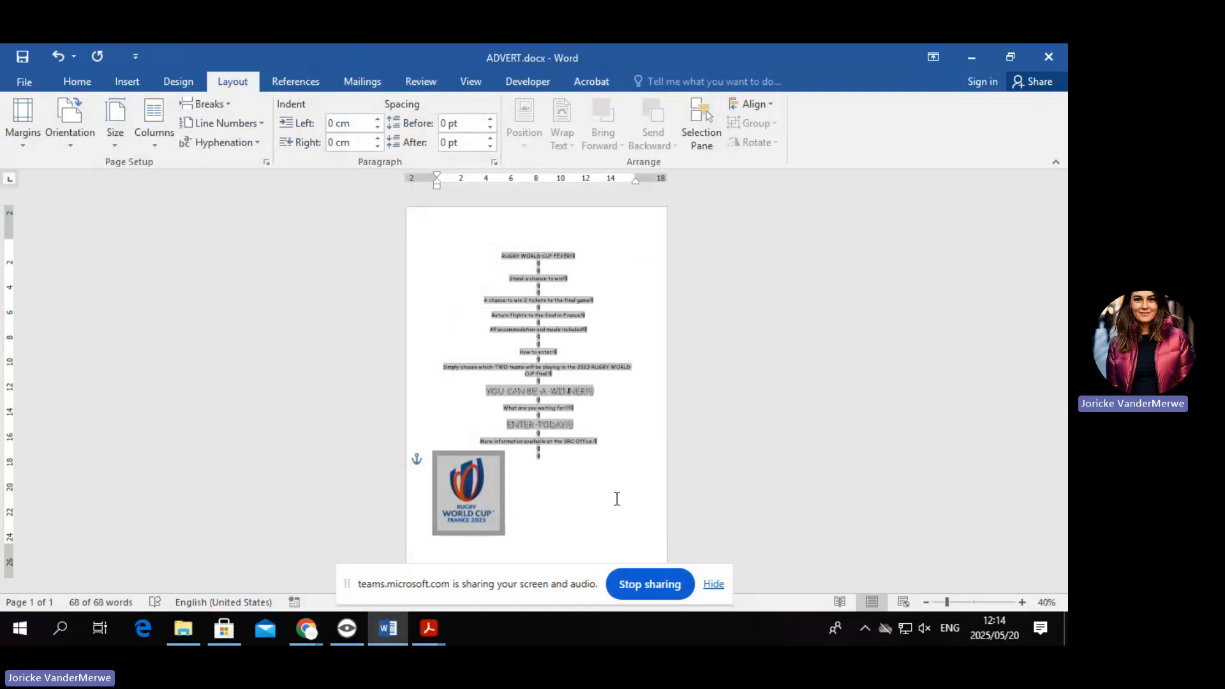
click(801, 383)
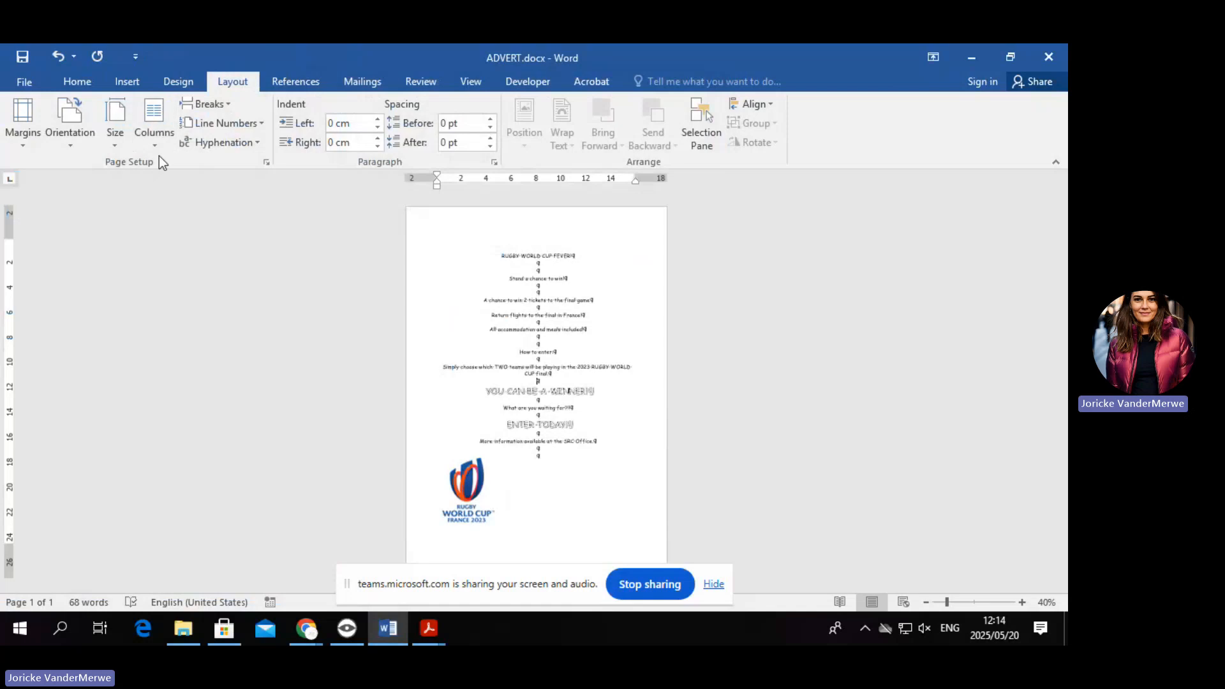
click(118, 137)
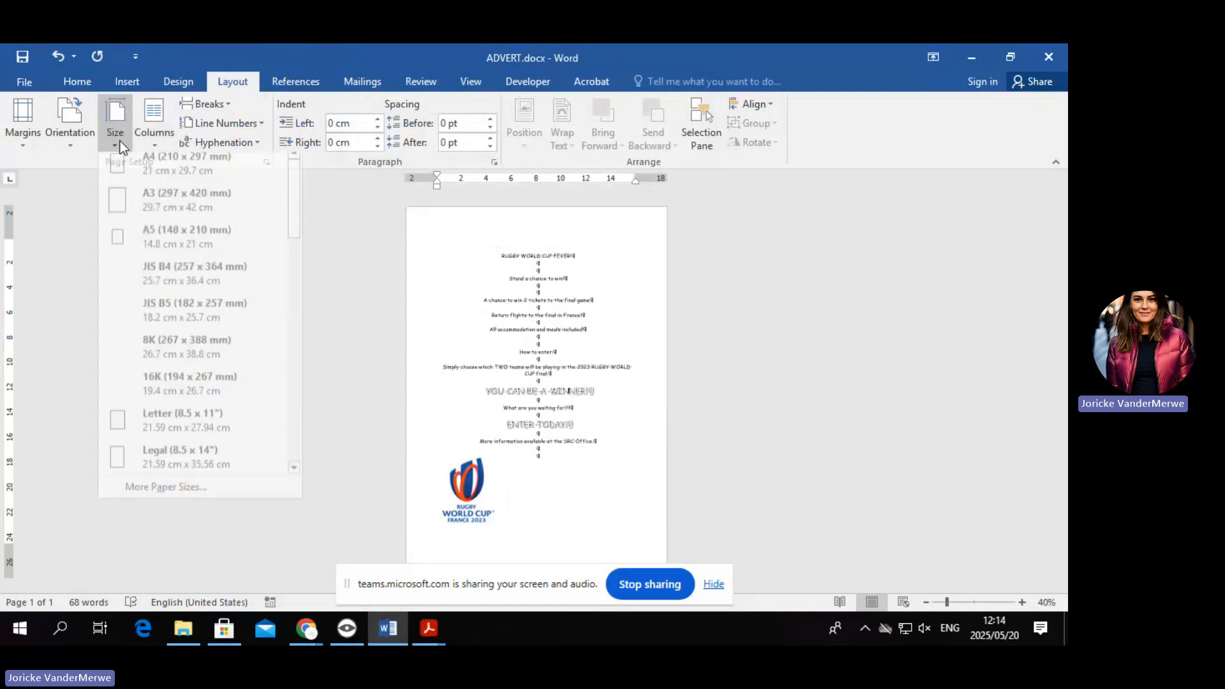
click(243, 492)
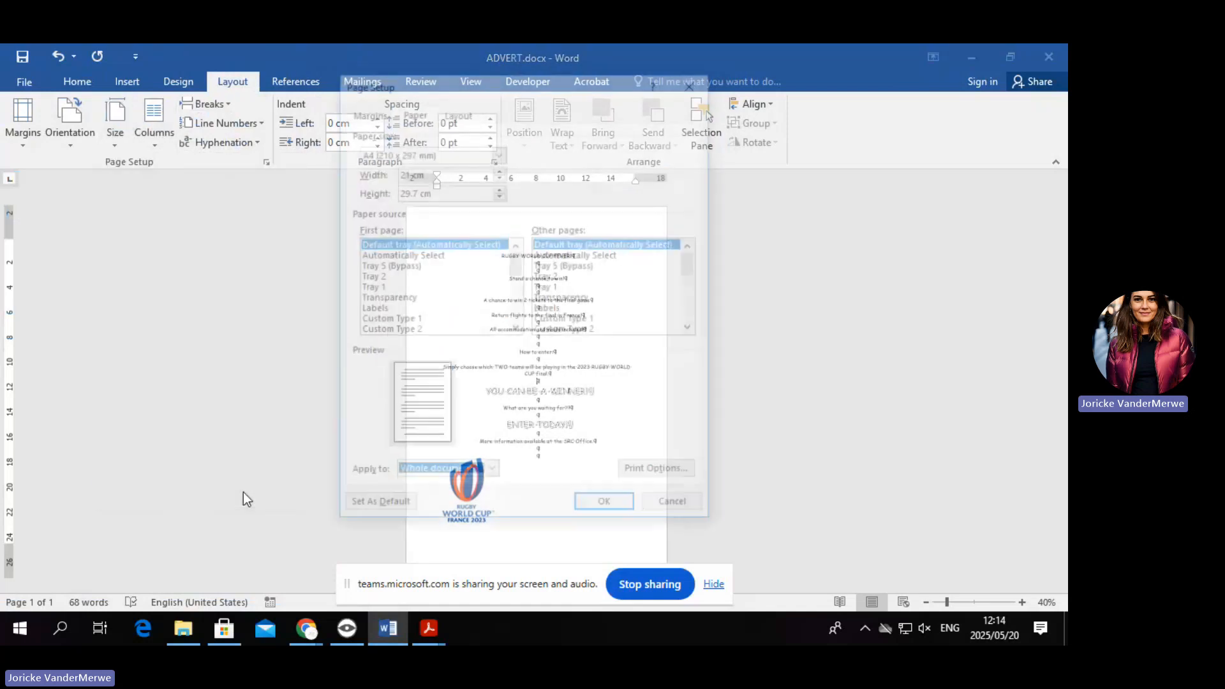
click(491, 474)
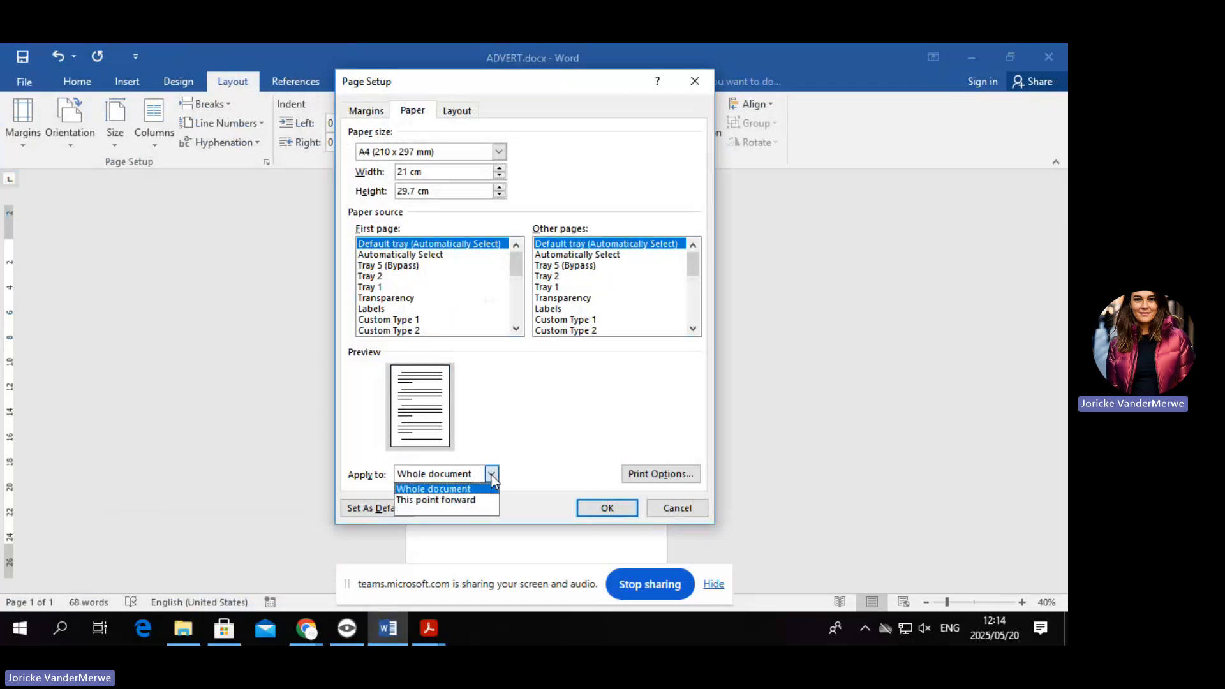
click(694, 81)
click(676, 507)
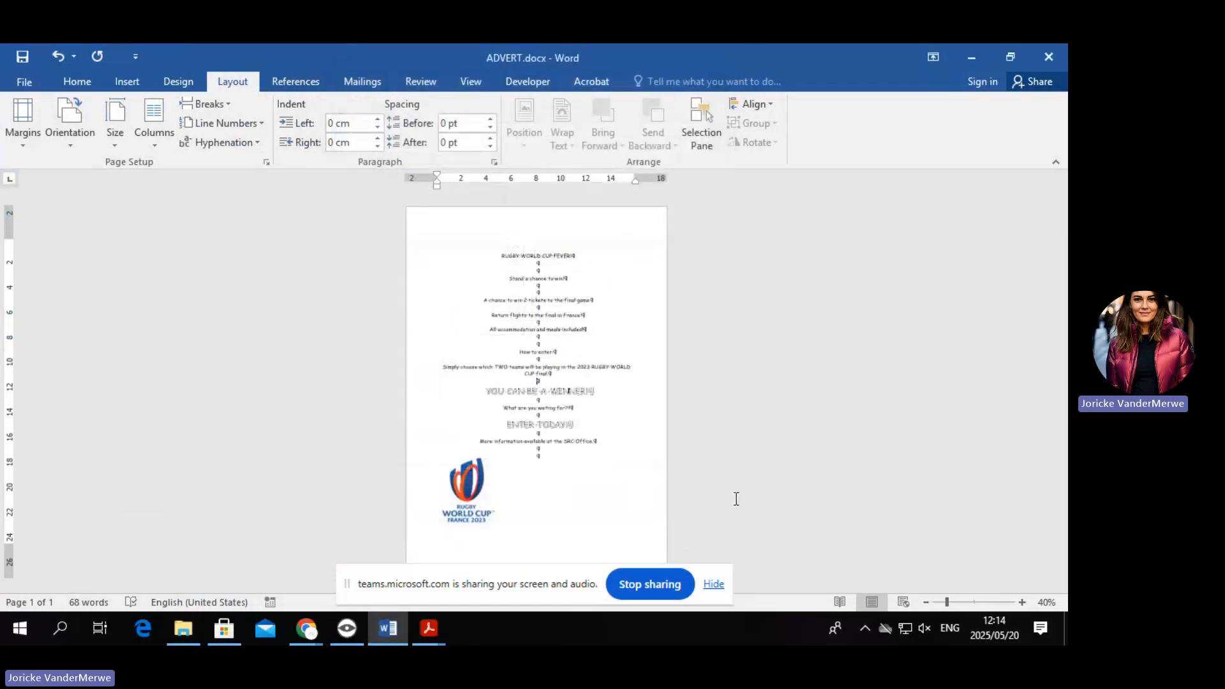
Review the advert's vertical alignment and the Apply to options in Page Setup with all its content selected, then close the dialog.
drag(491, 258, 538, 469)
click(114, 137)
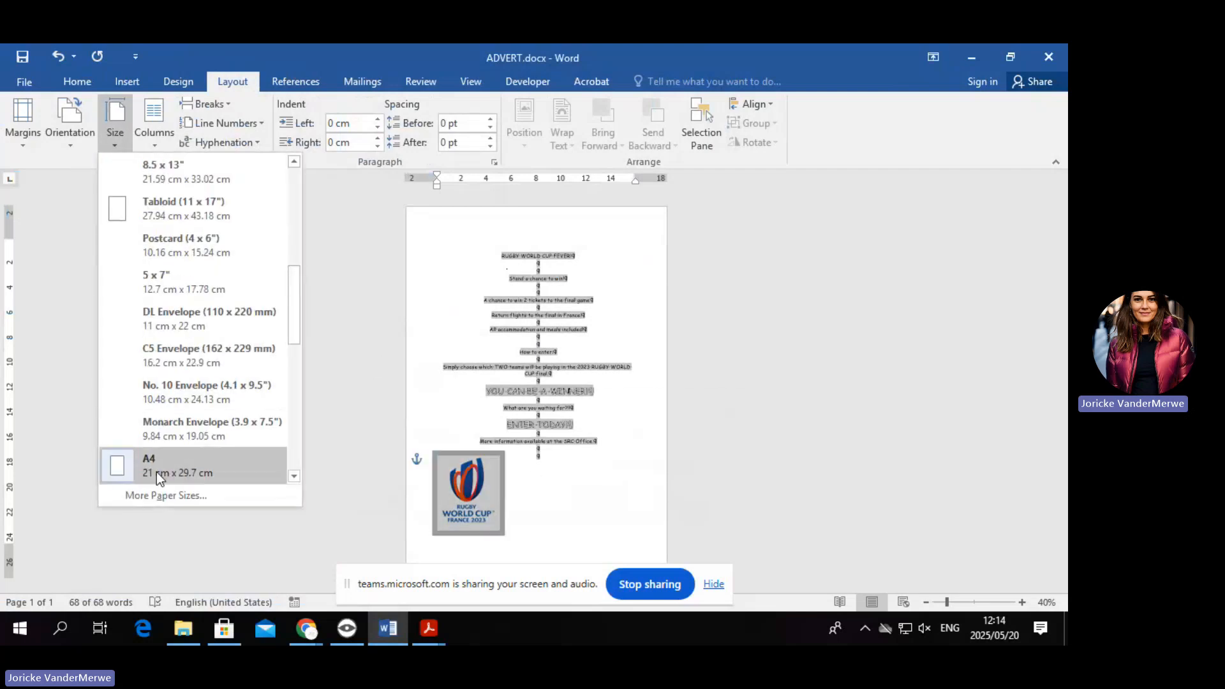
click(156, 498)
click(457, 111)
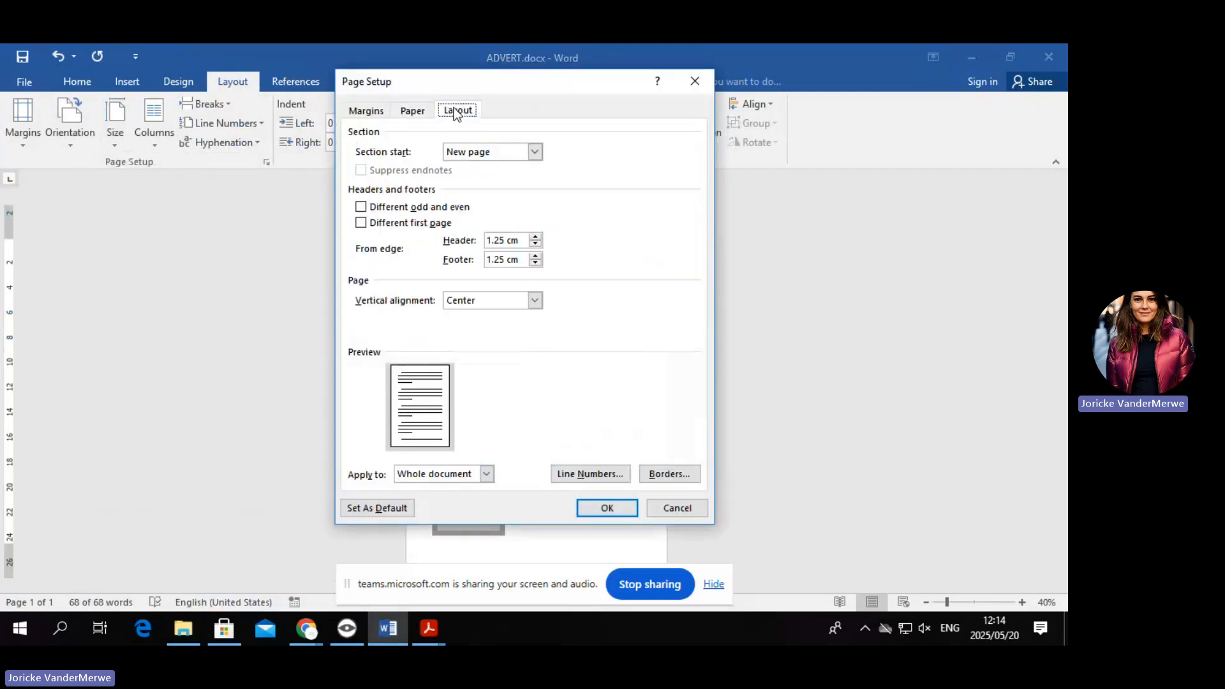
click(486, 477)
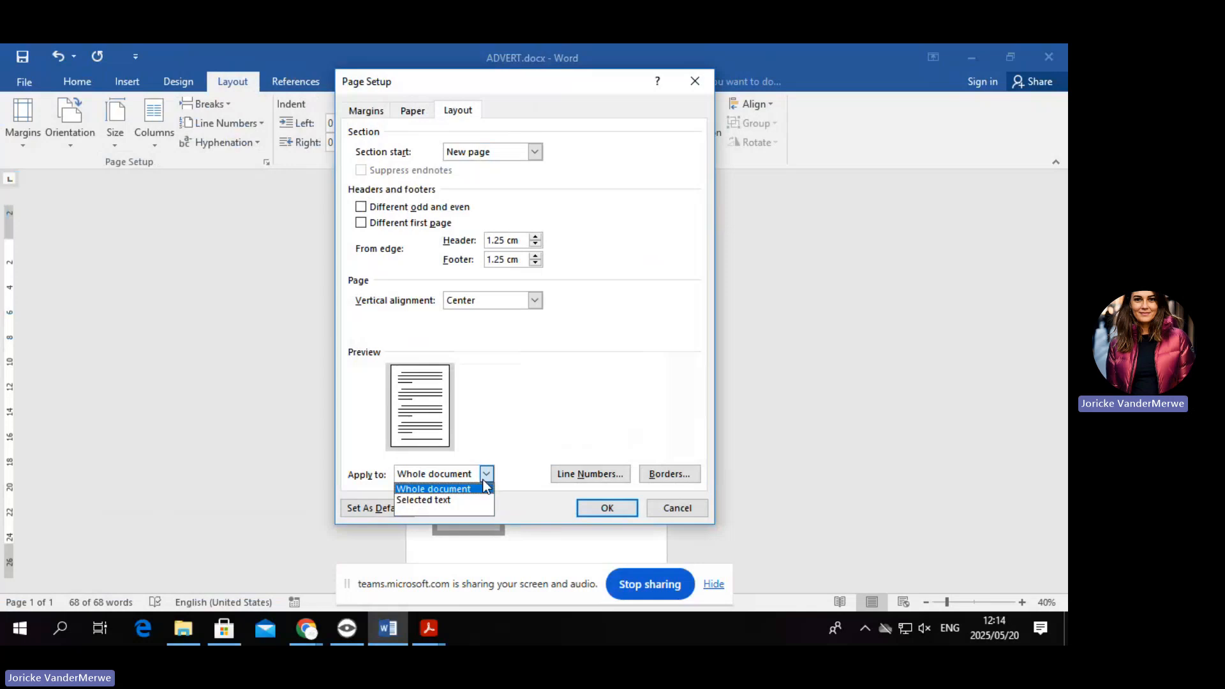
click(458, 500)
click(622, 508)
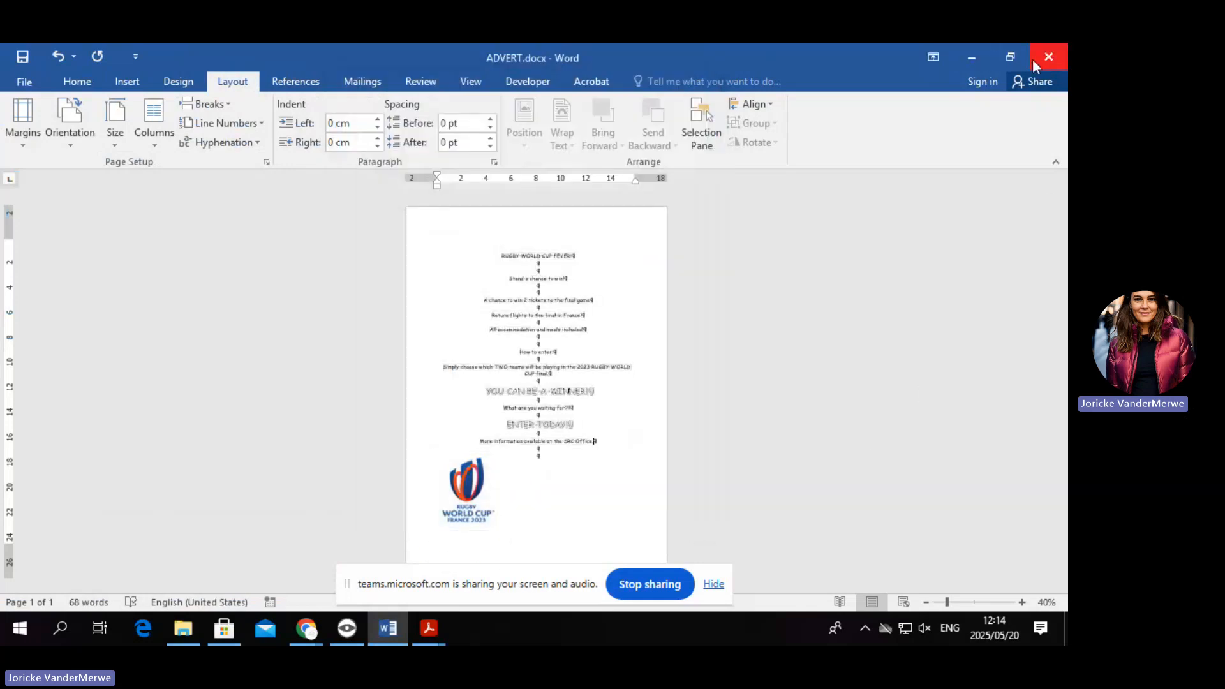
Switch to the "external JUNE 2024 data files" folder, open RUGBY.xlsx and enable editing.
click(970, 57)
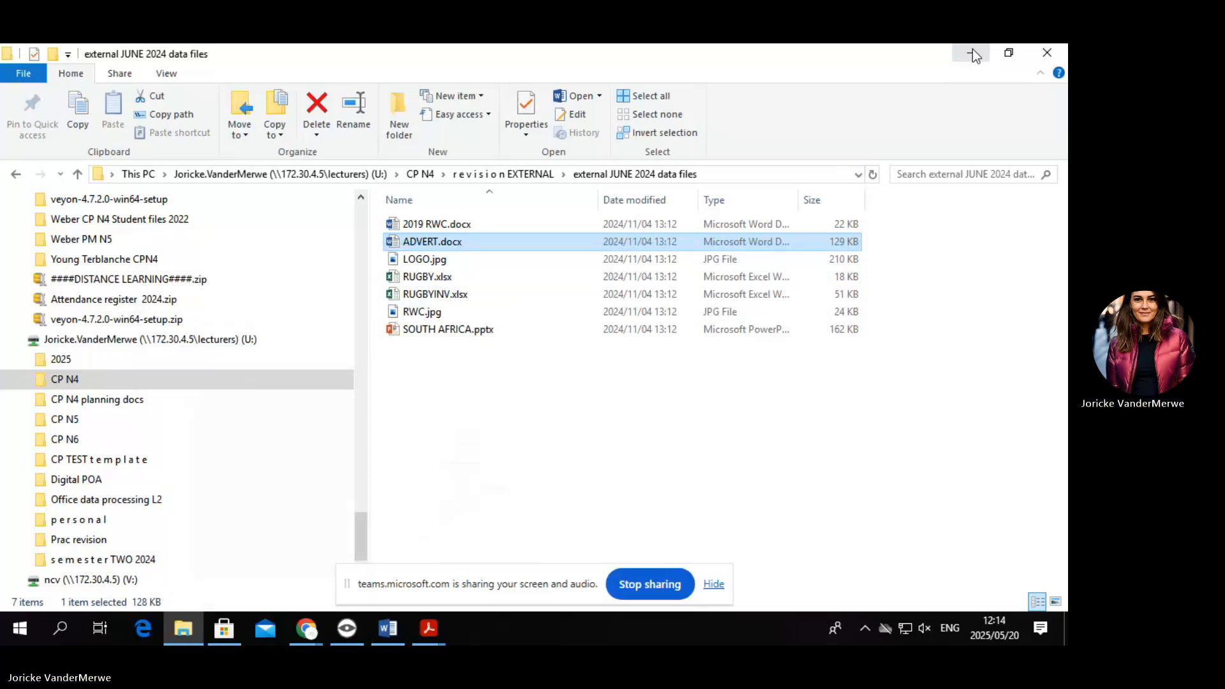
double_click(473, 278)
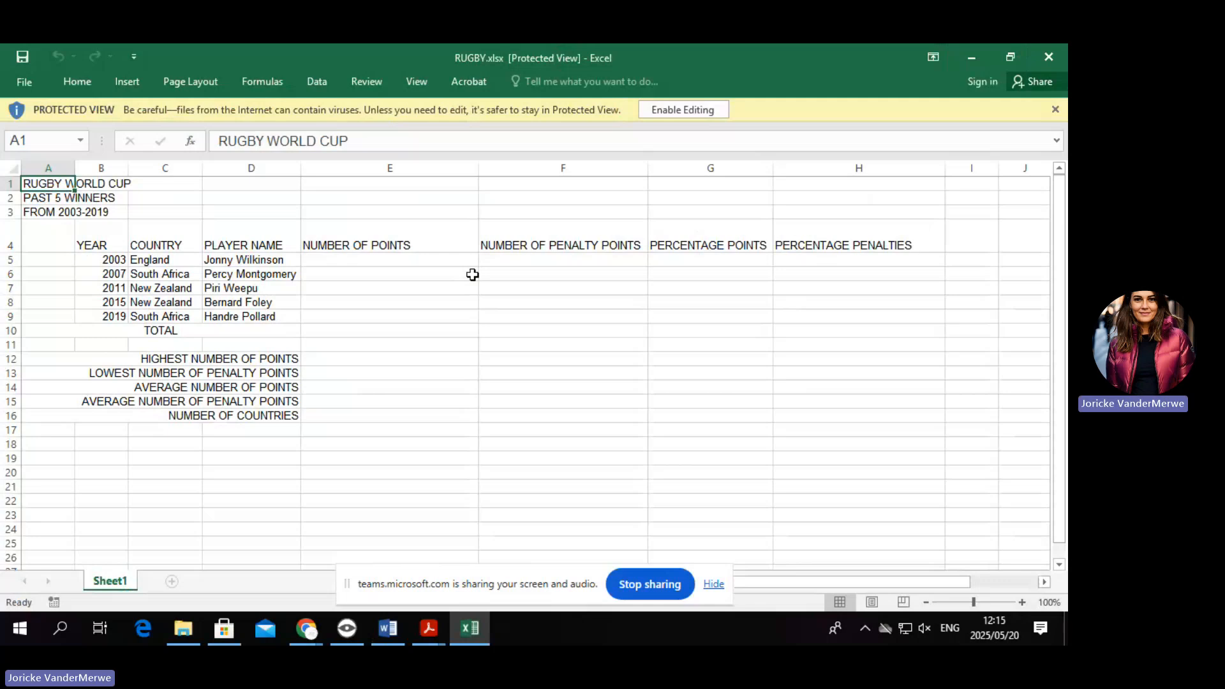
click(682, 110)
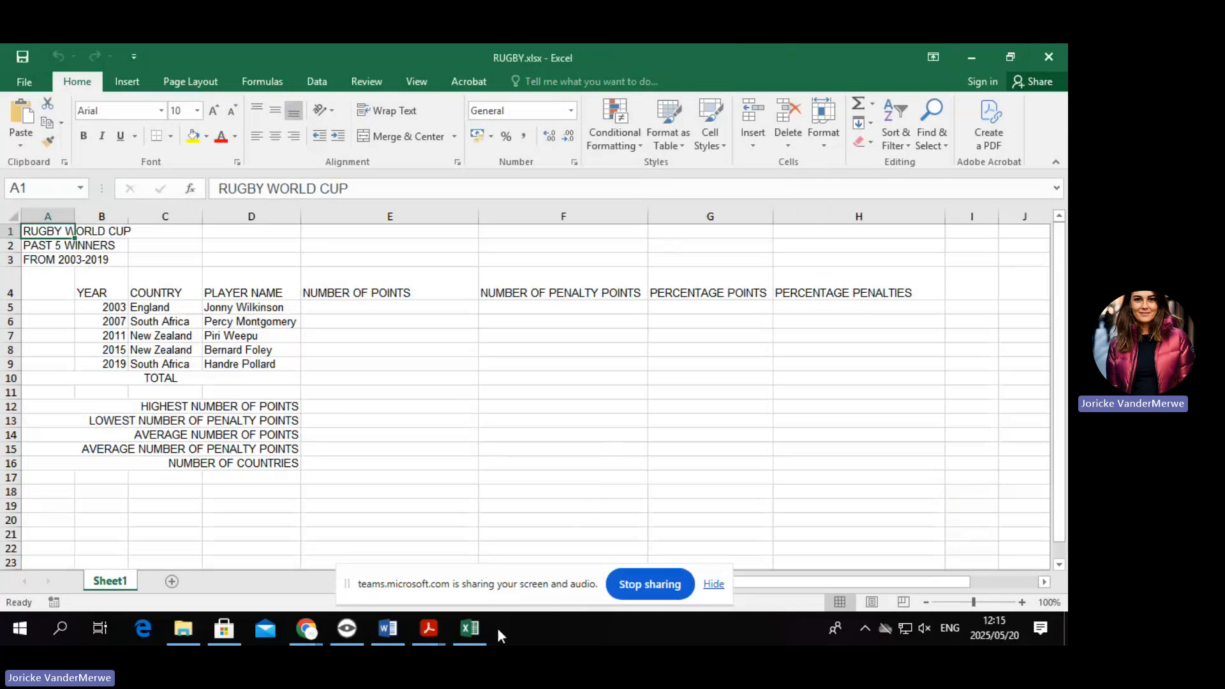
Switch to the second COMPUTER PRACTICE PDF in Acrobat and examine the Section B: Word Processing instructions for Question 6.
mouse_move(435, 618)
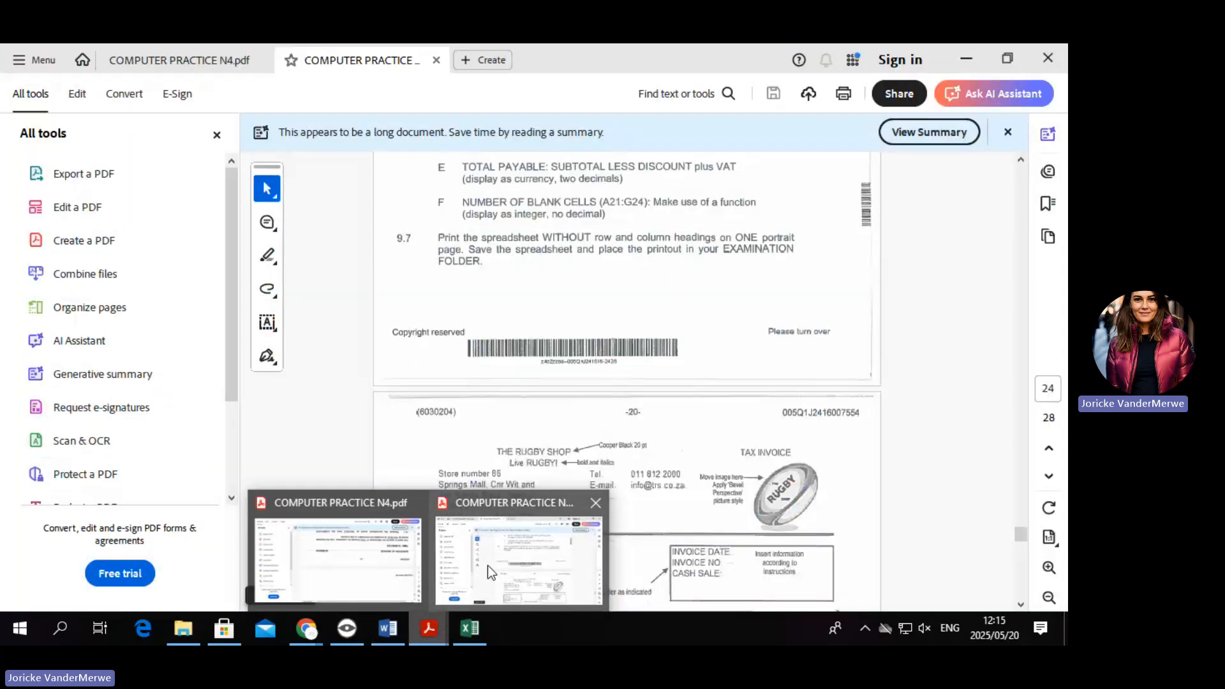
click(487, 565)
scroll(664, 351, up, 10)
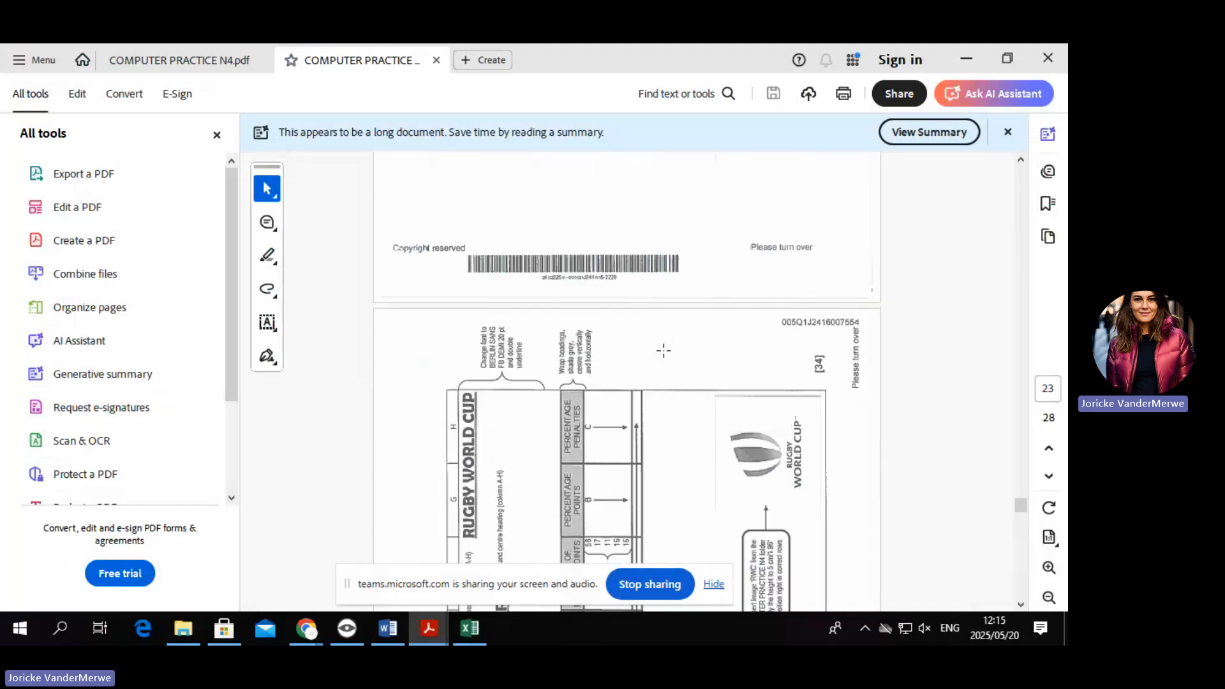
scroll(664, 350, up, 20)
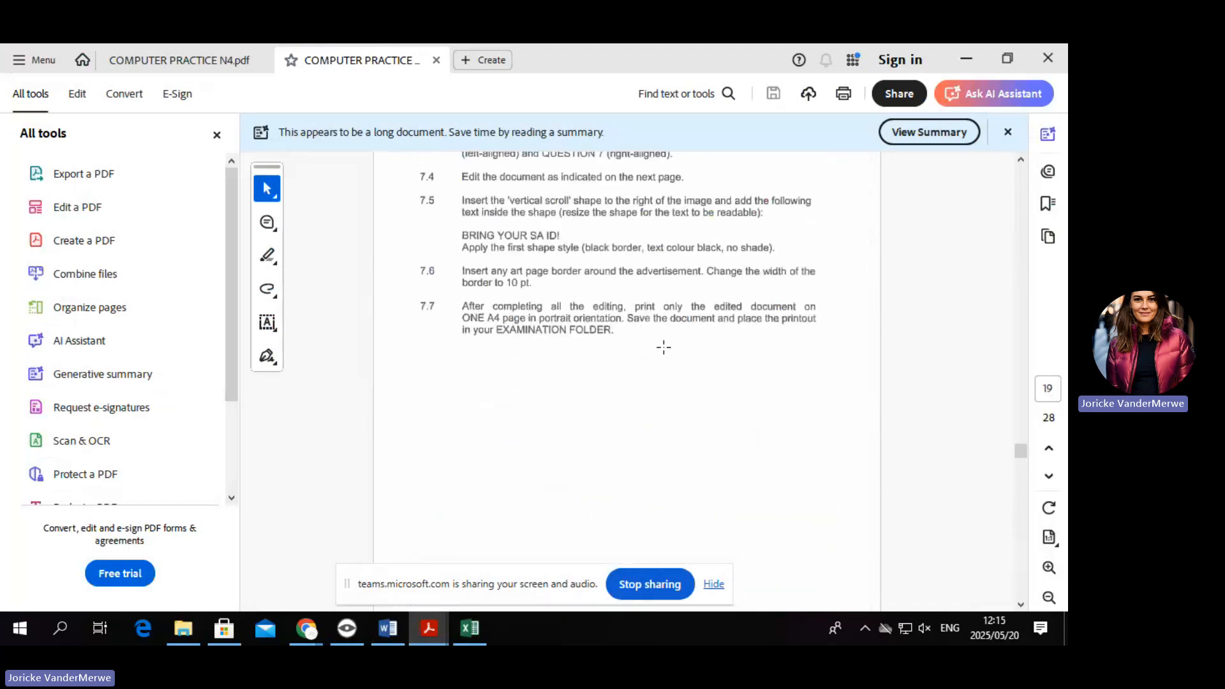
scroll(663, 347, up, 20)
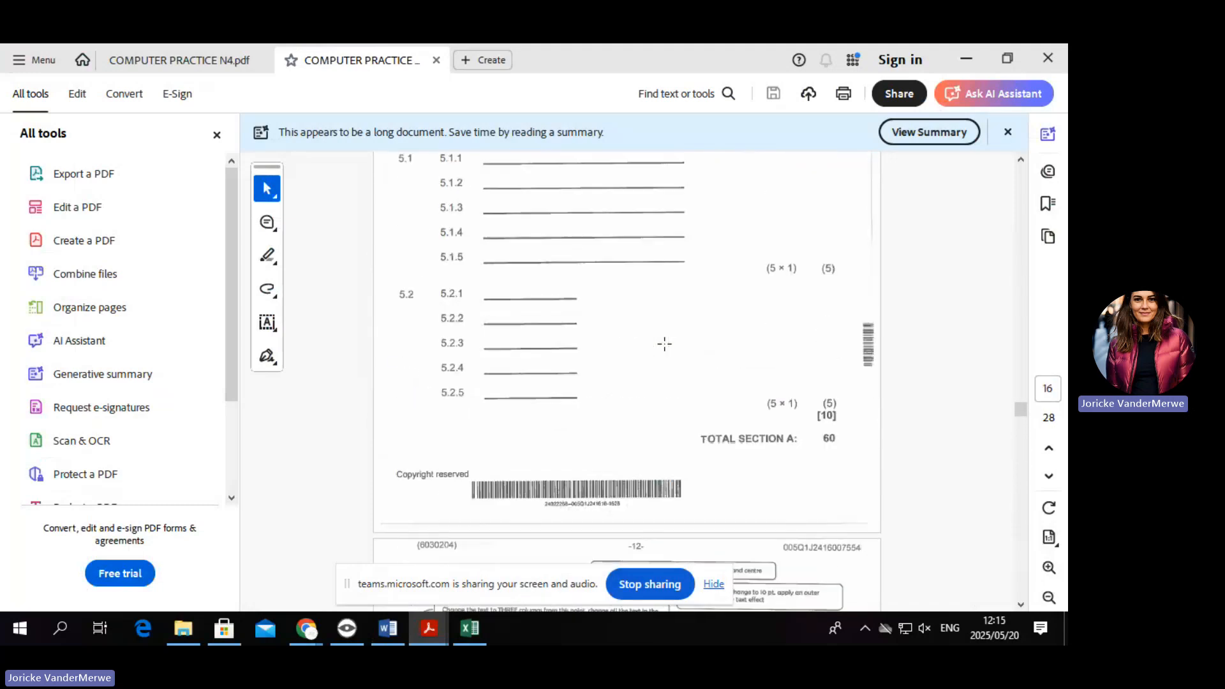
scroll(664, 344, up, 15)
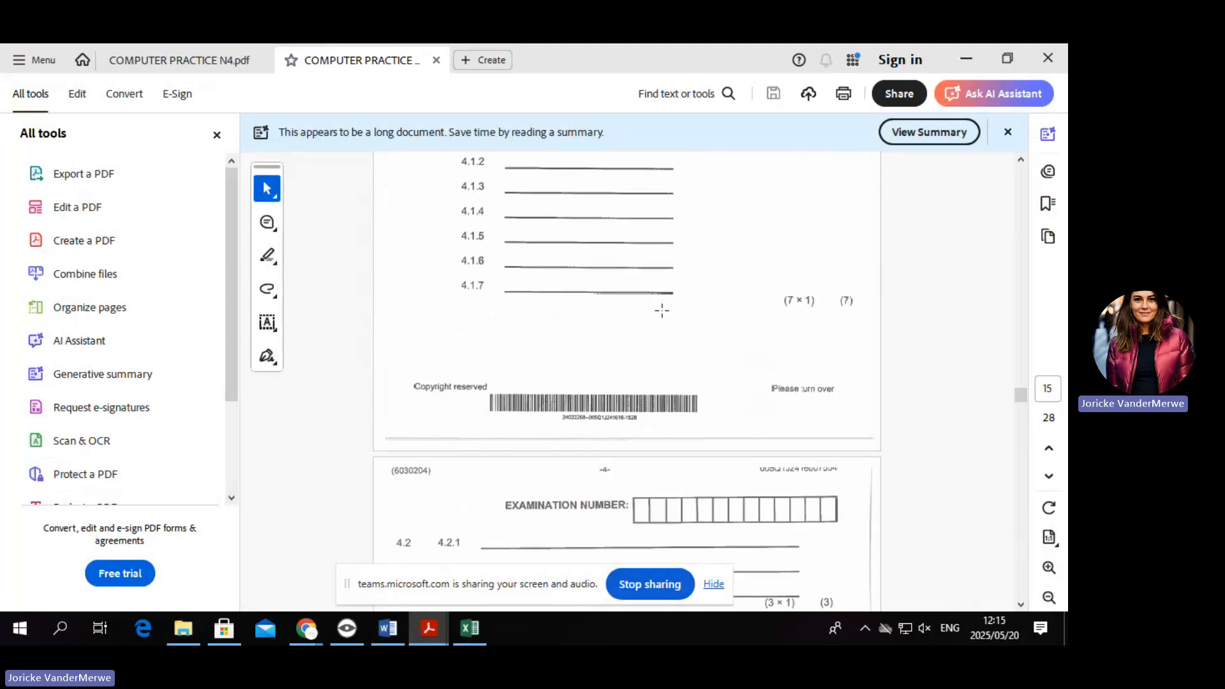
scroll(662, 310, up, 3)
drag(1016, 391, 1021, 311)
scroll(897, 373, down, 5)
scroll(897, 370, down, 15)
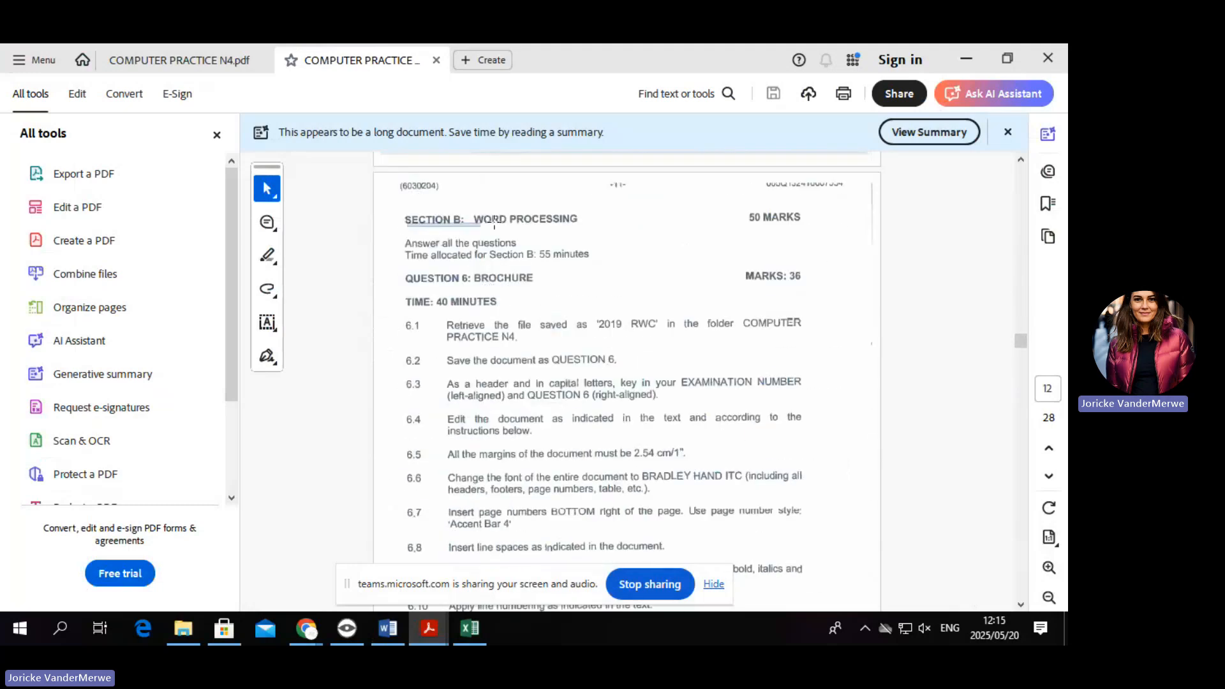
drag(405, 226, 812, 553)
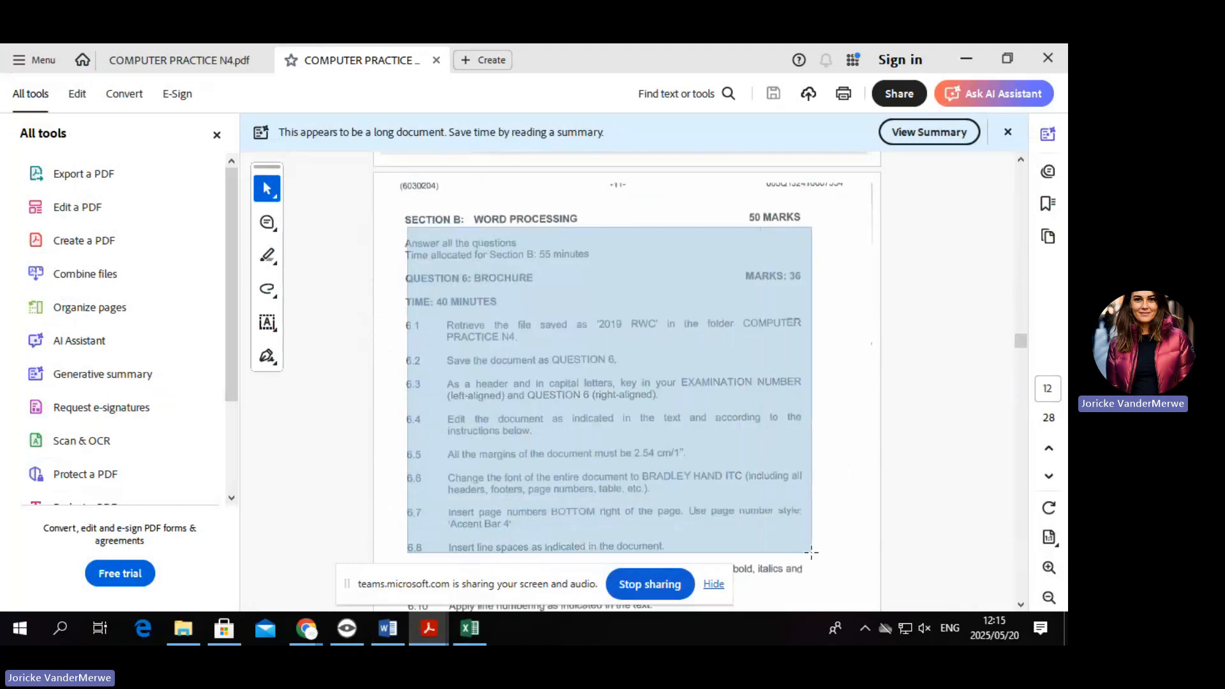
Look through the Word processing pages and the Question 8 instructions up to the RUGBY WORLD CUP spreadsheet layout on page 23.
scroll(699, 446, down, 10)
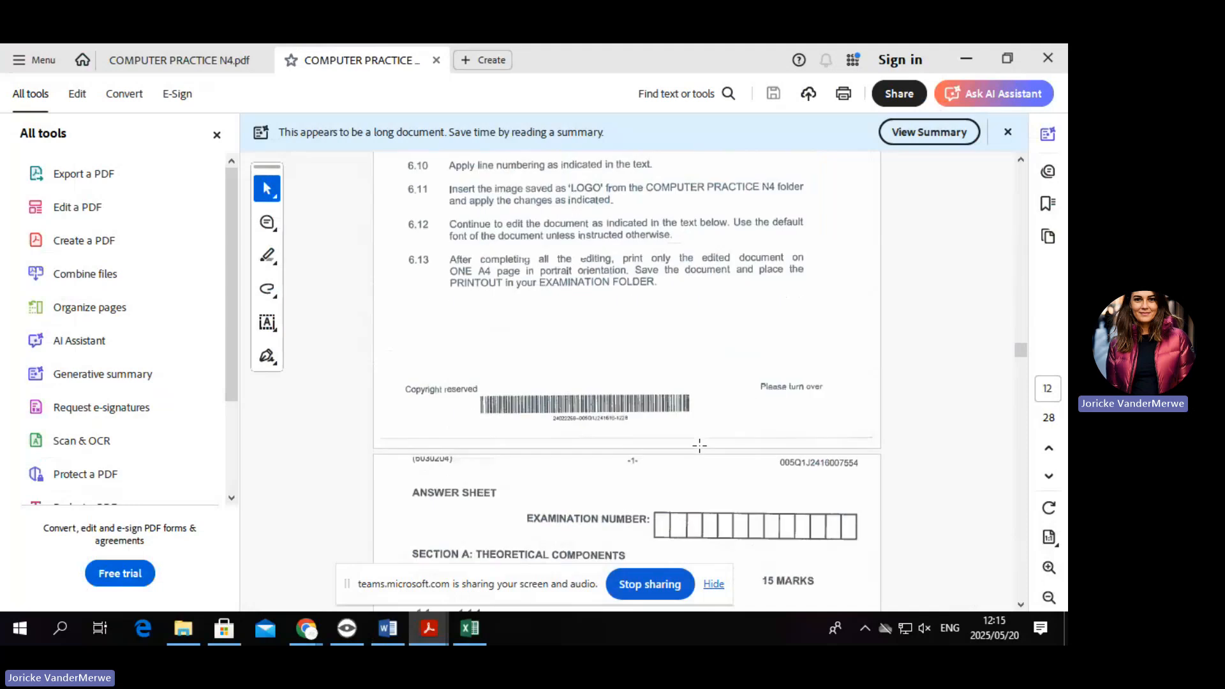
scroll(699, 445, down, 20)
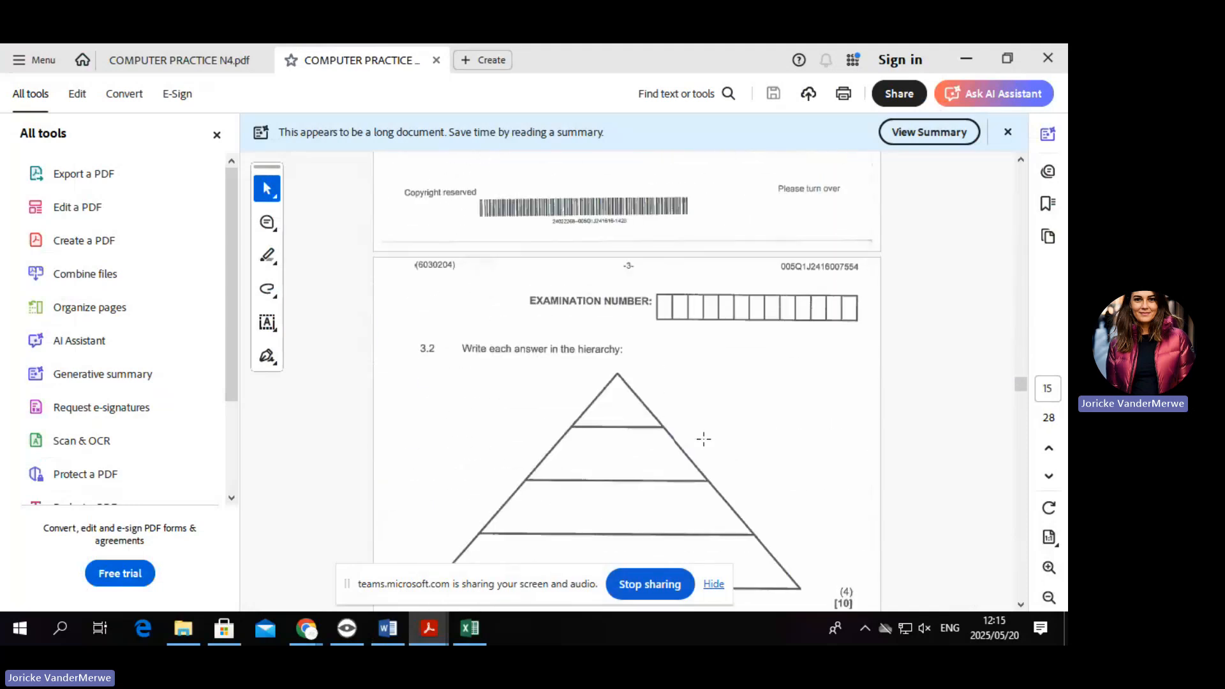
scroll(703, 439, down, 15)
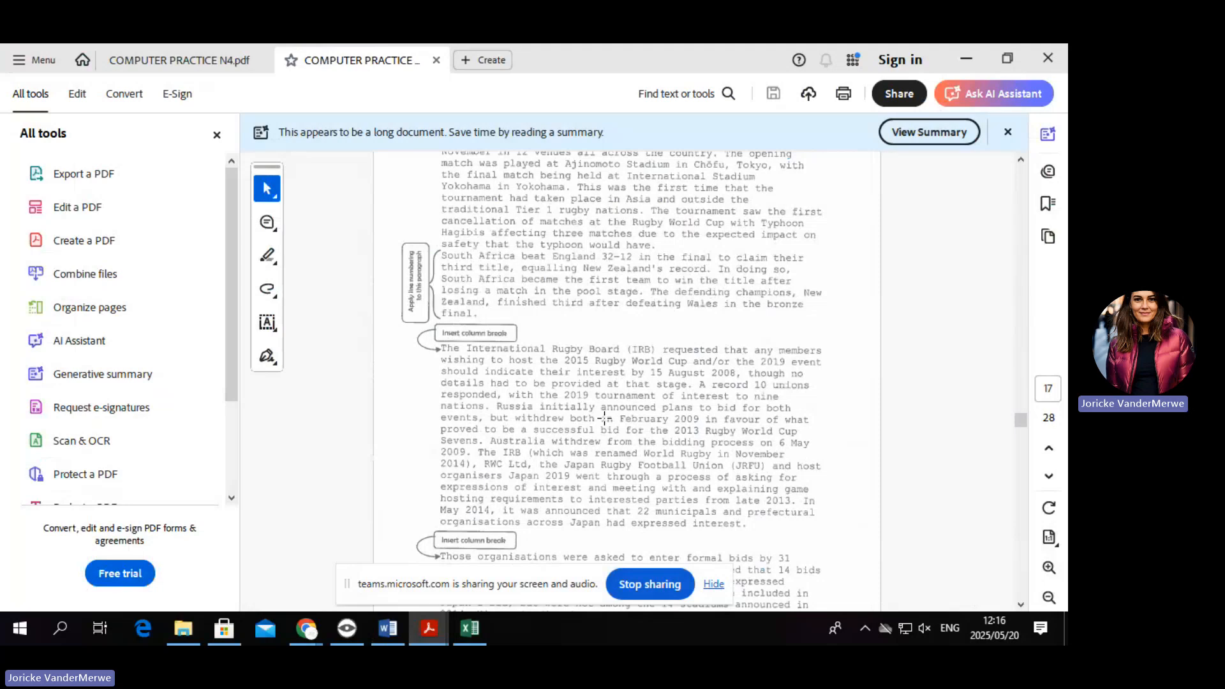
scroll(710, 245, down, 10)
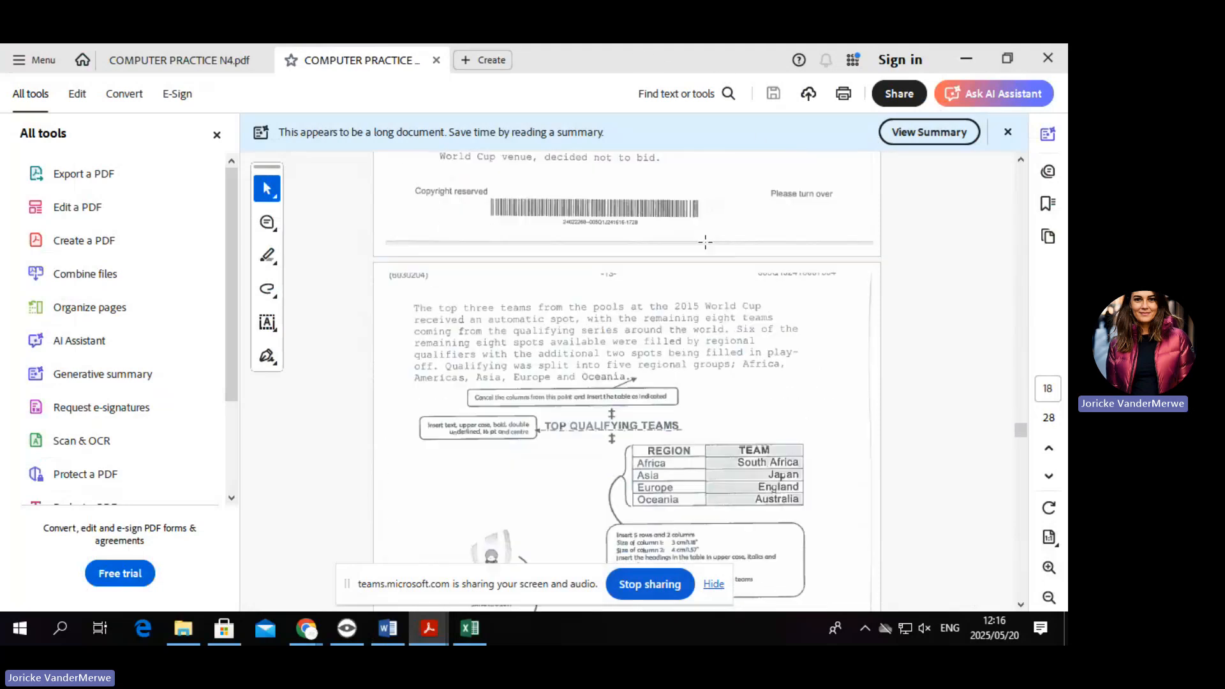
scroll(710, 244, down, 15)
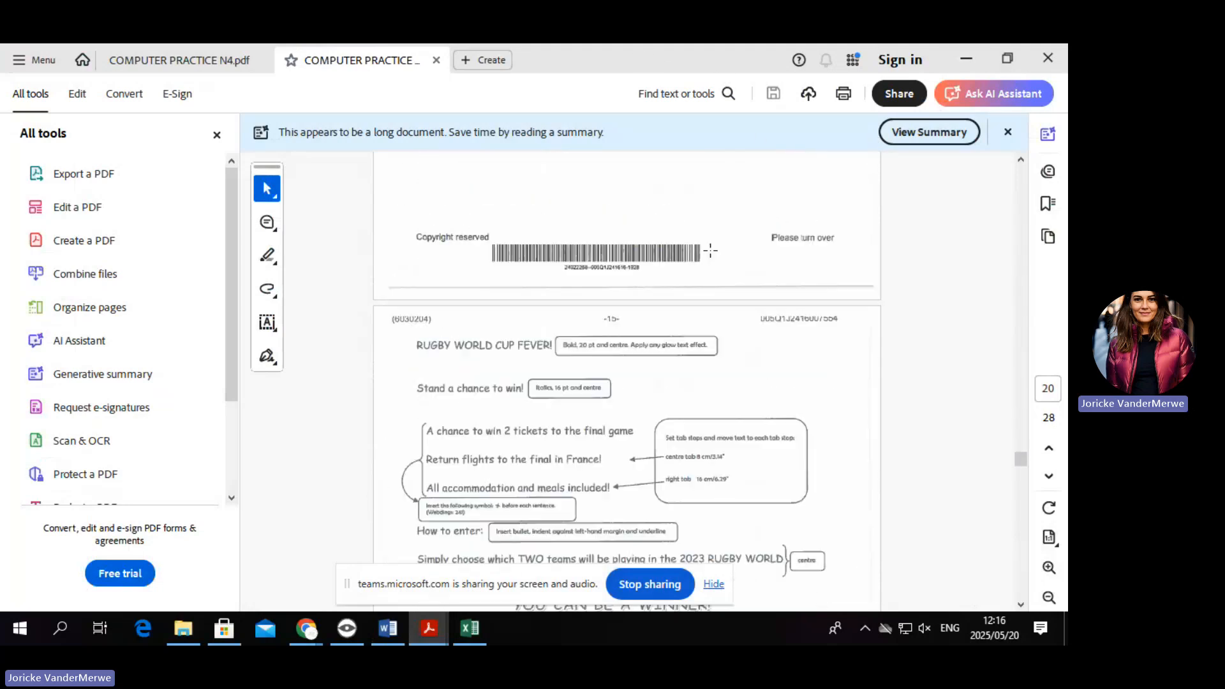
scroll(713, 250, down, 15)
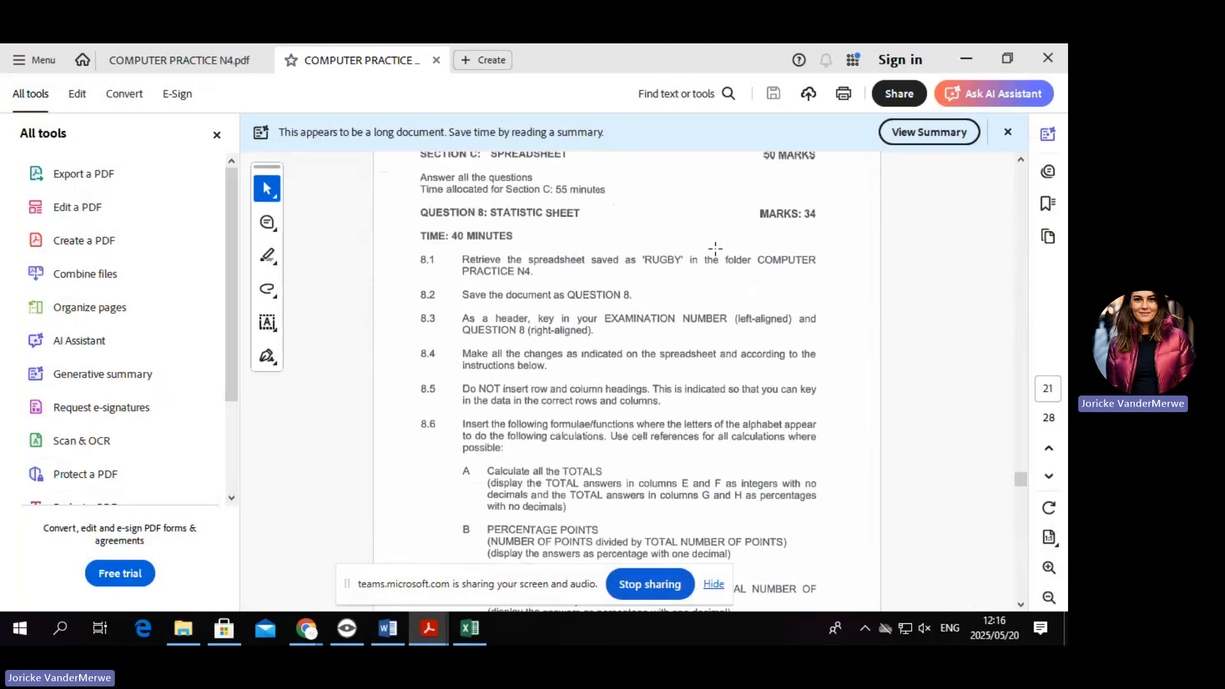
scroll(715, 249, down, 10)
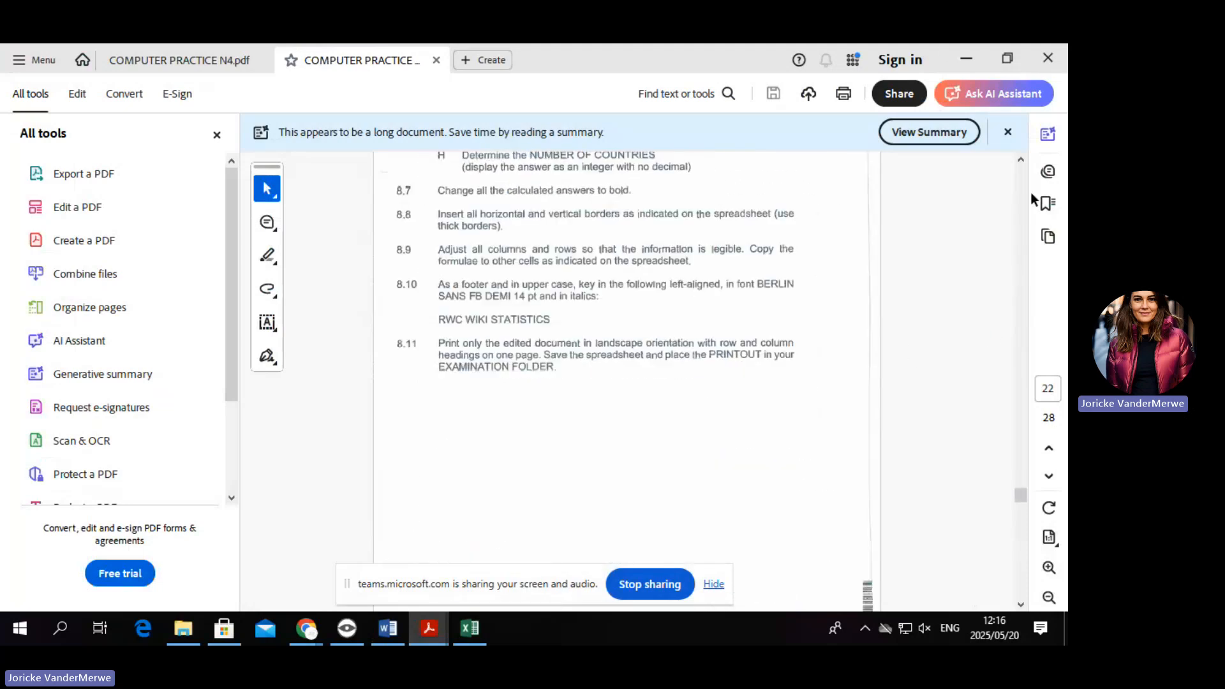
mouse_move(1022, 497)
mouse_down()
mouse_move(1028, 529)
mouse_move(1026, 511)
mouse_up()
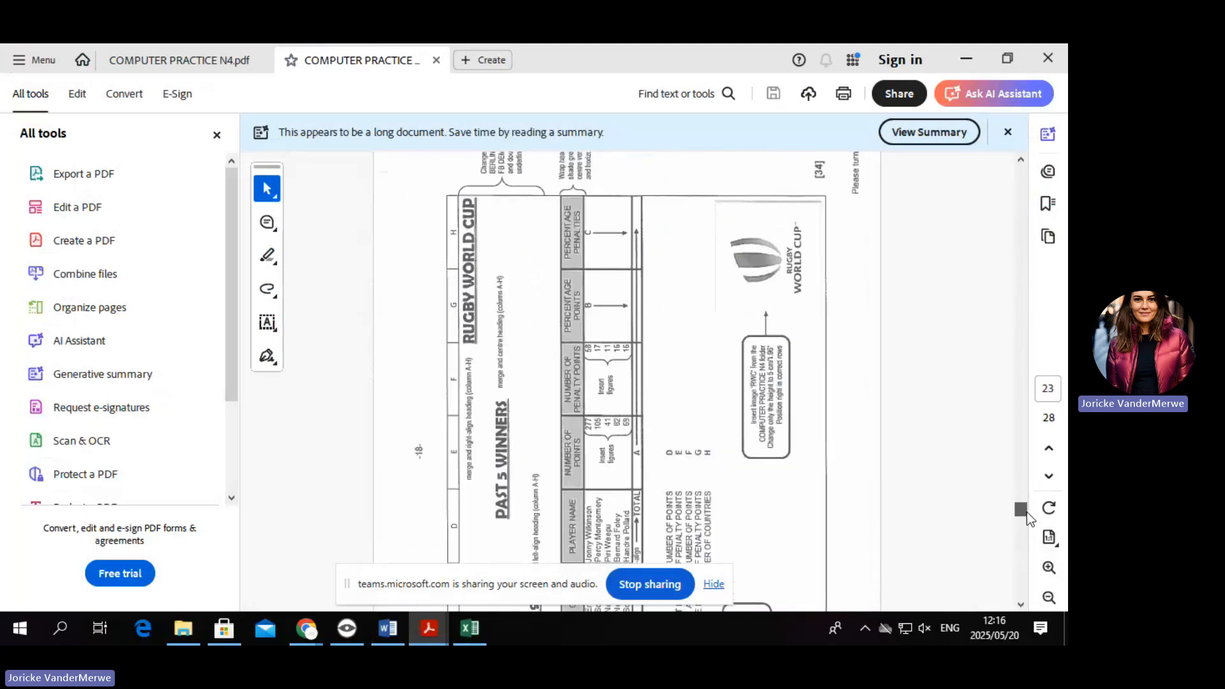
Hide the screen-sharing bar and rotate the PDF view clockwise so the spreadsheet layout reads upright.
right_click(615, 348)
right_click(533, 438)
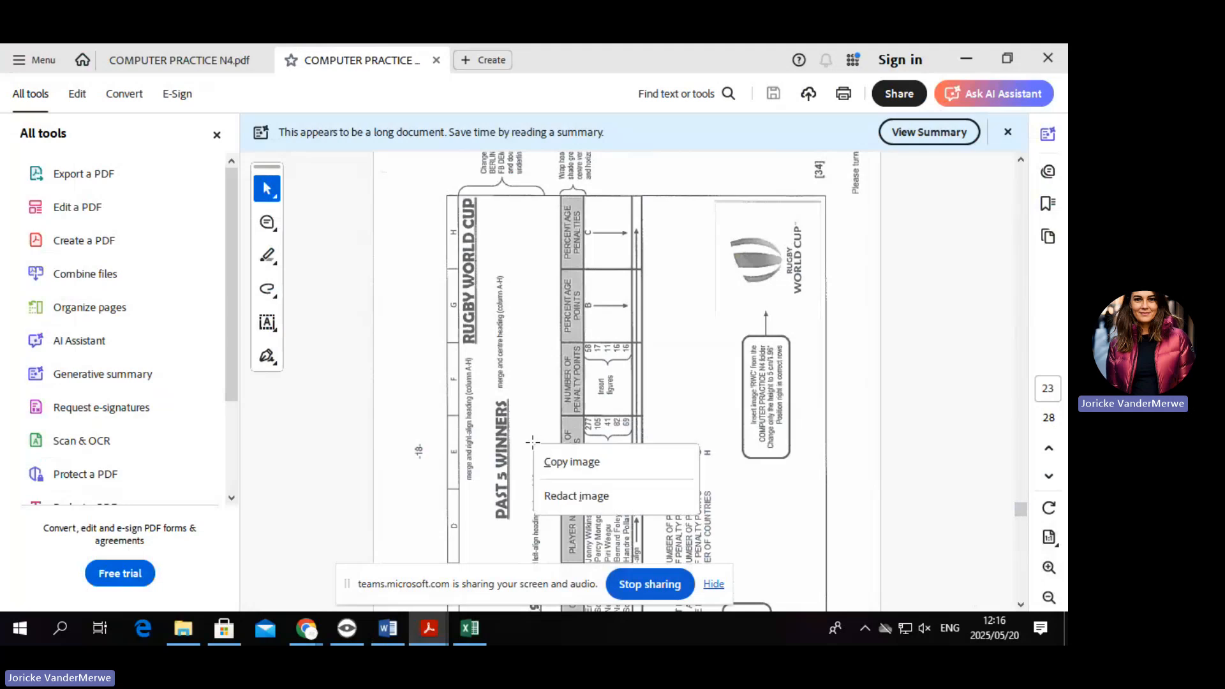
click(866, 385)
right_click(679, 382)
scroll(766, 535, down, 1)
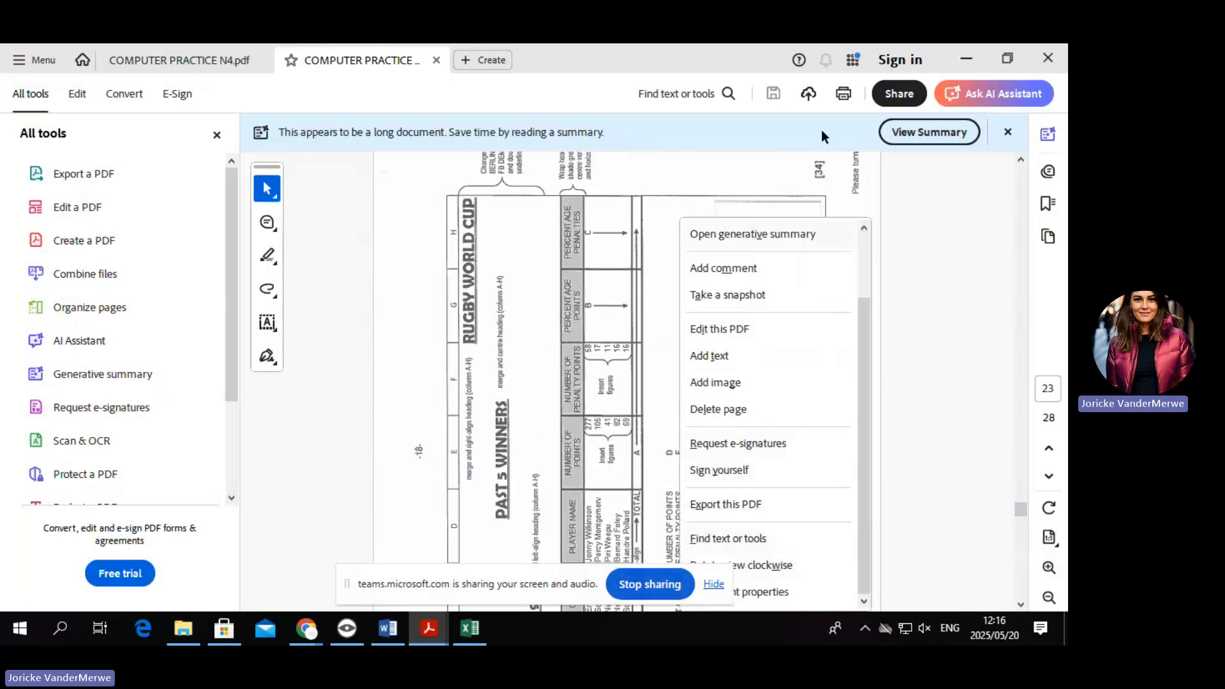
click(714, 584)
click(766, 565)
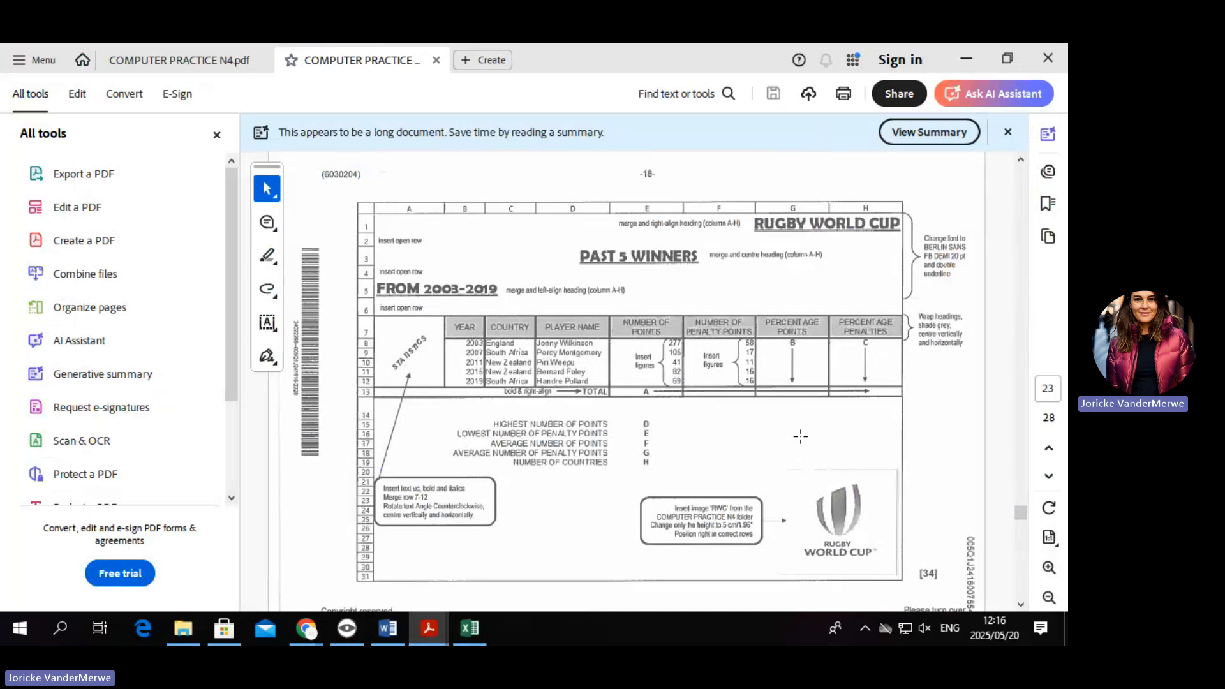
Copy the spreadsheet layout from page 23 as a picture, paste it into RUGBY.xlsx and place it beside the data from row 1.
drag(331, 193, 977, 578)
click(967, 59)
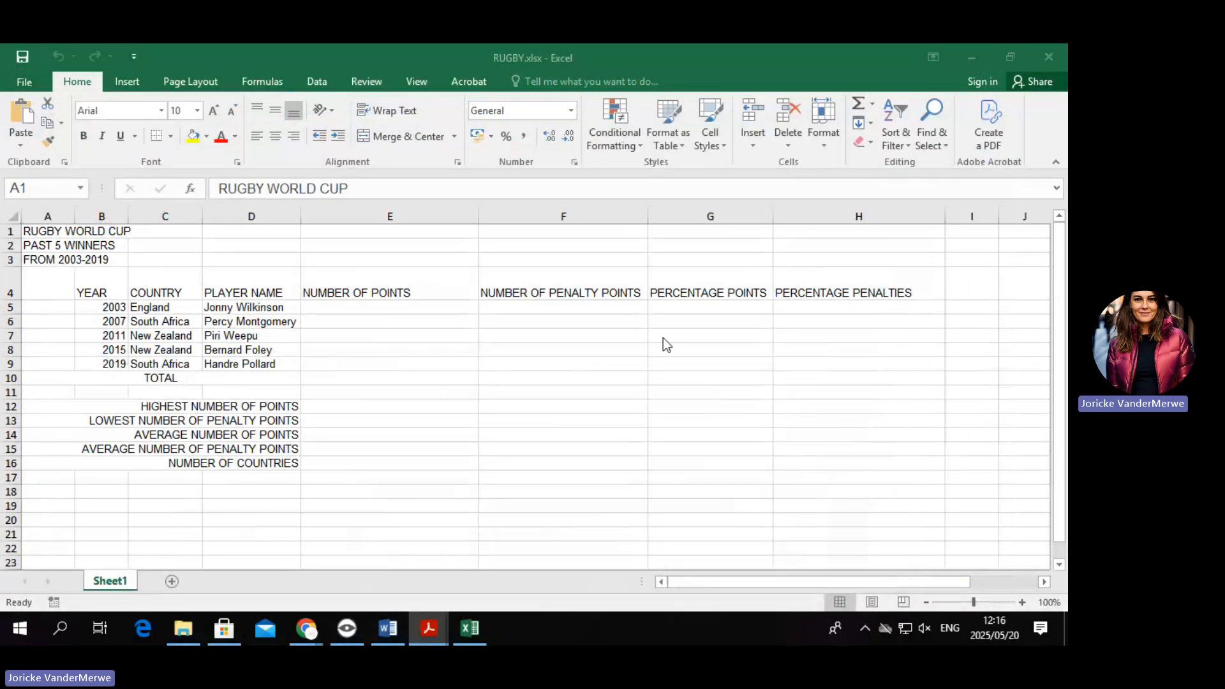
click(692, 402)
key(ctrl+v)
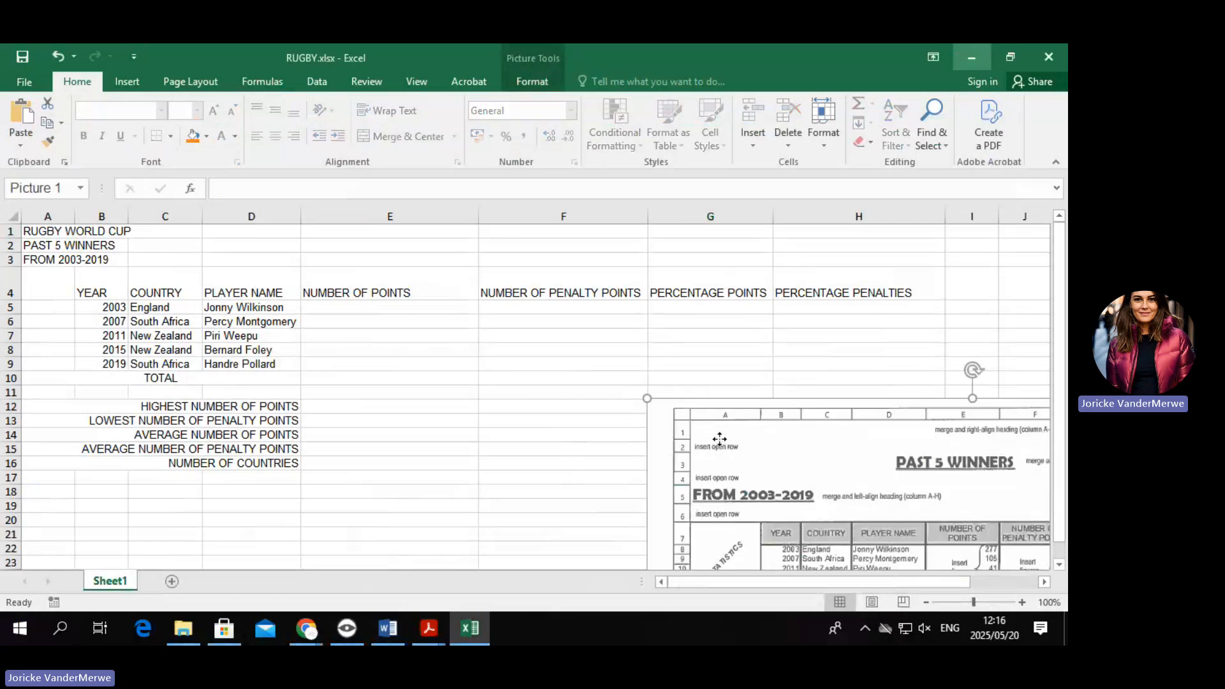
drag(790, 438, 507, 348)
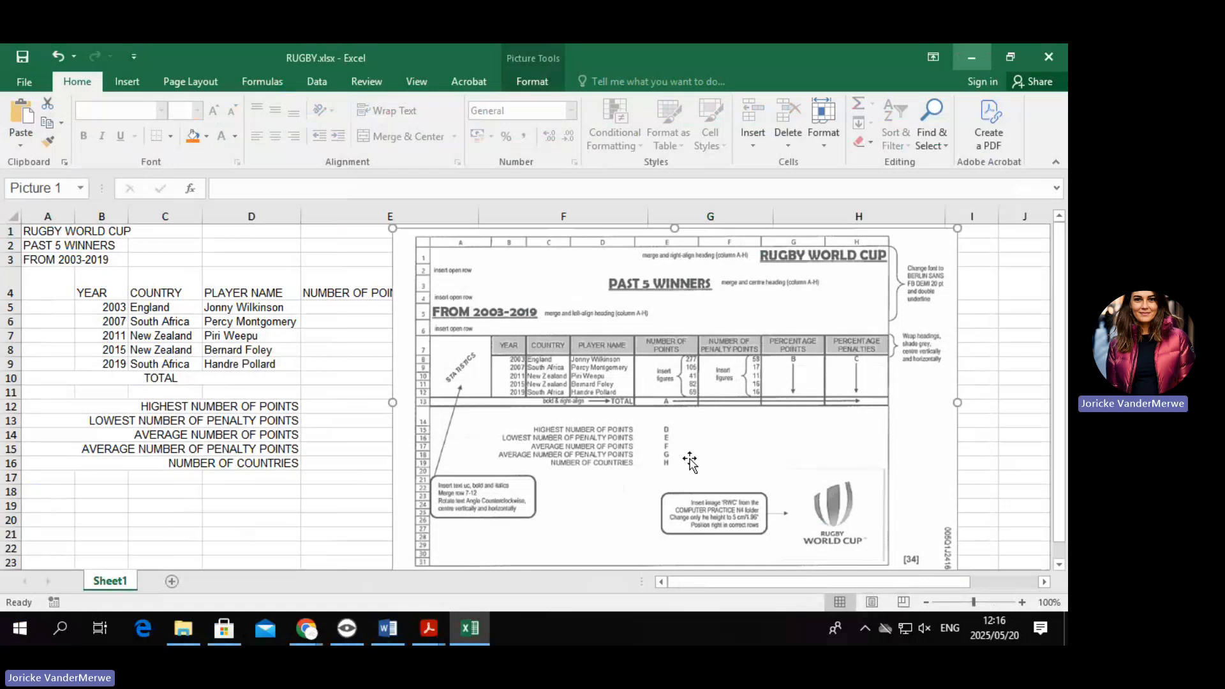
Compare rows 1 and 2 with the pasted layout, then move the picture down clear of the three heading rows.
click(11, 232)
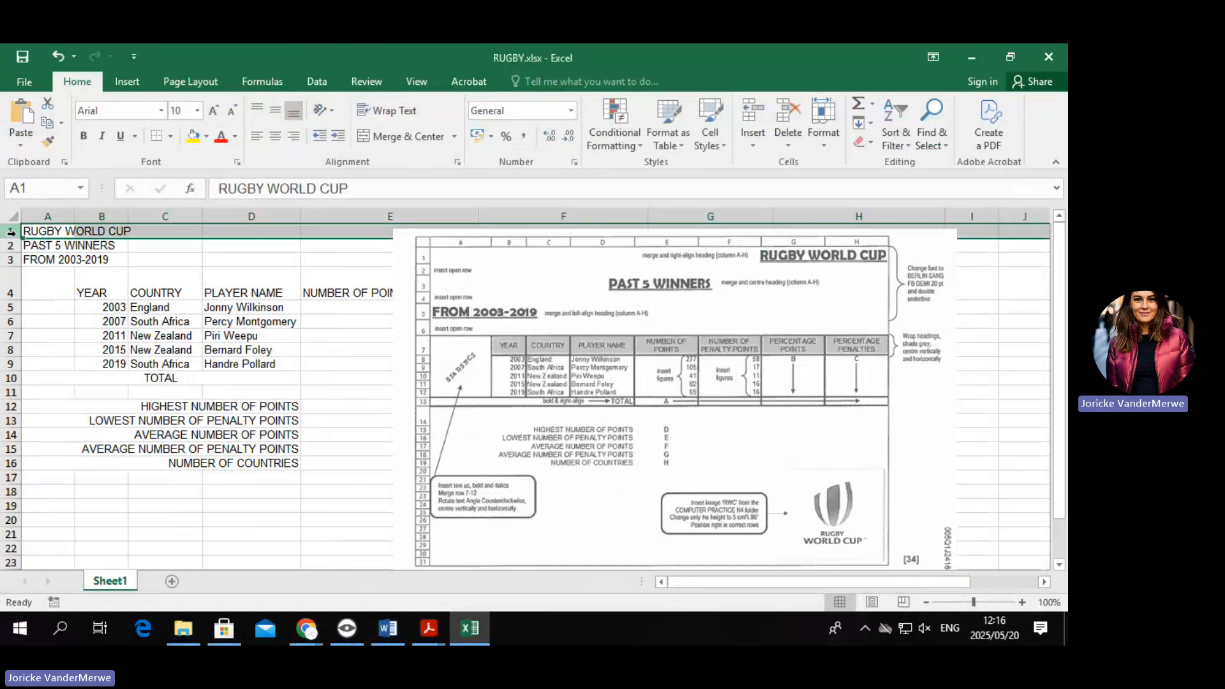
click(426, 260)
click(10, 246)
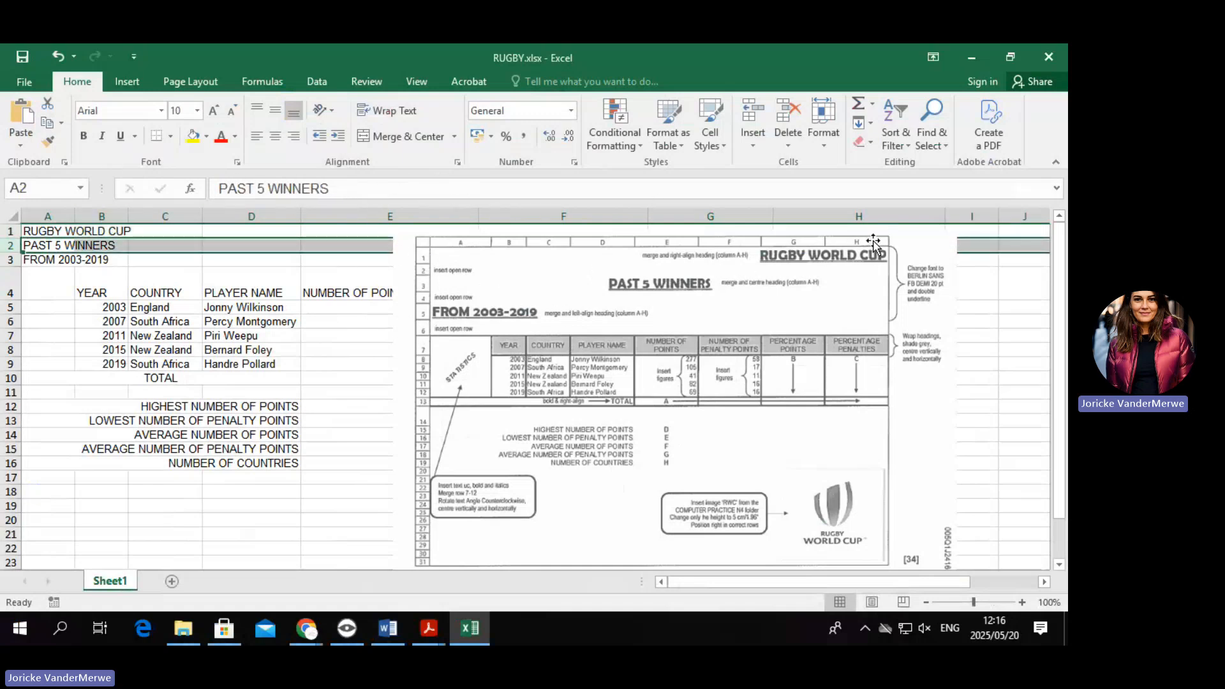
click(850, 254)
drag(702, 343, 690, 379)
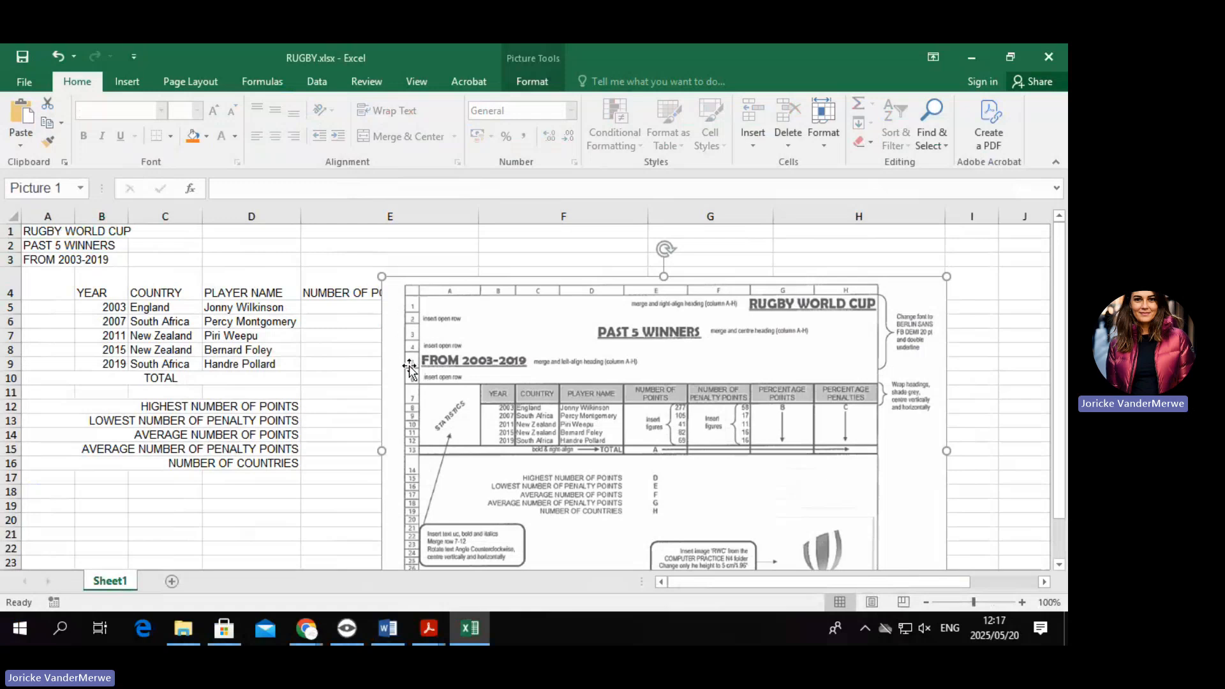
Merge cells A1:H1 and right-align the RUGBY WORLD CUP heading.
key(ctrl)
drag(61, 234, 941, 233)
click(423, 139)
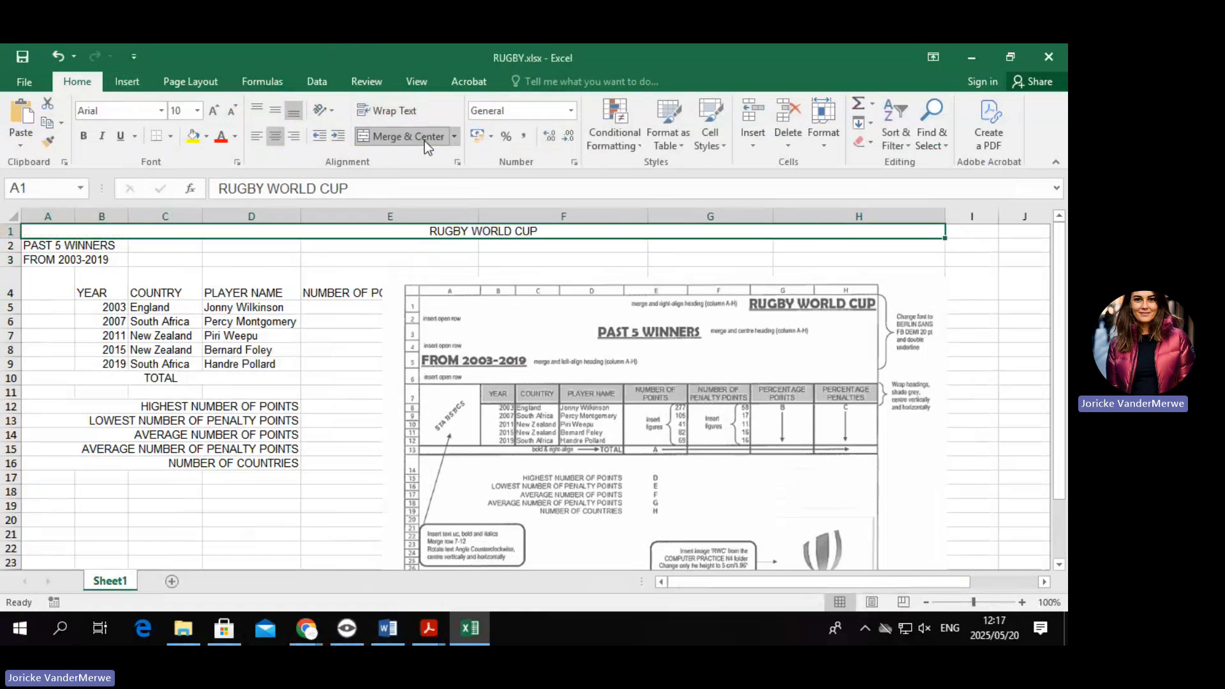
click(295, 137)
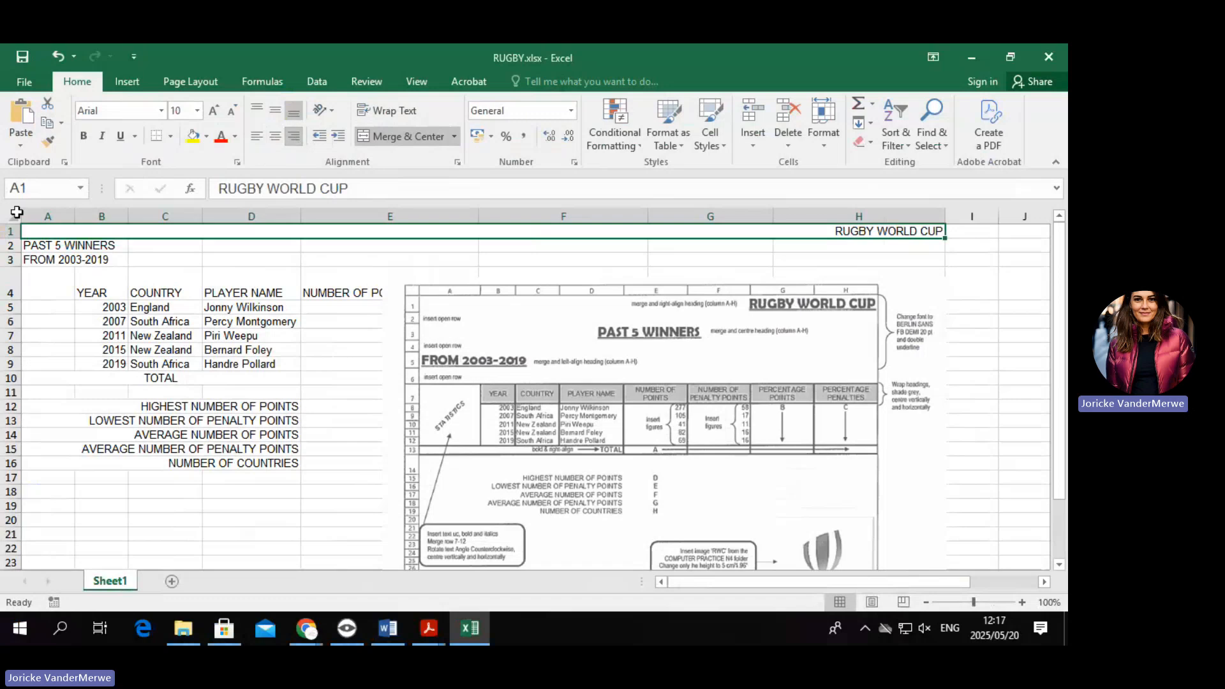
Insert a new column before column A.
right_click(53, 220)
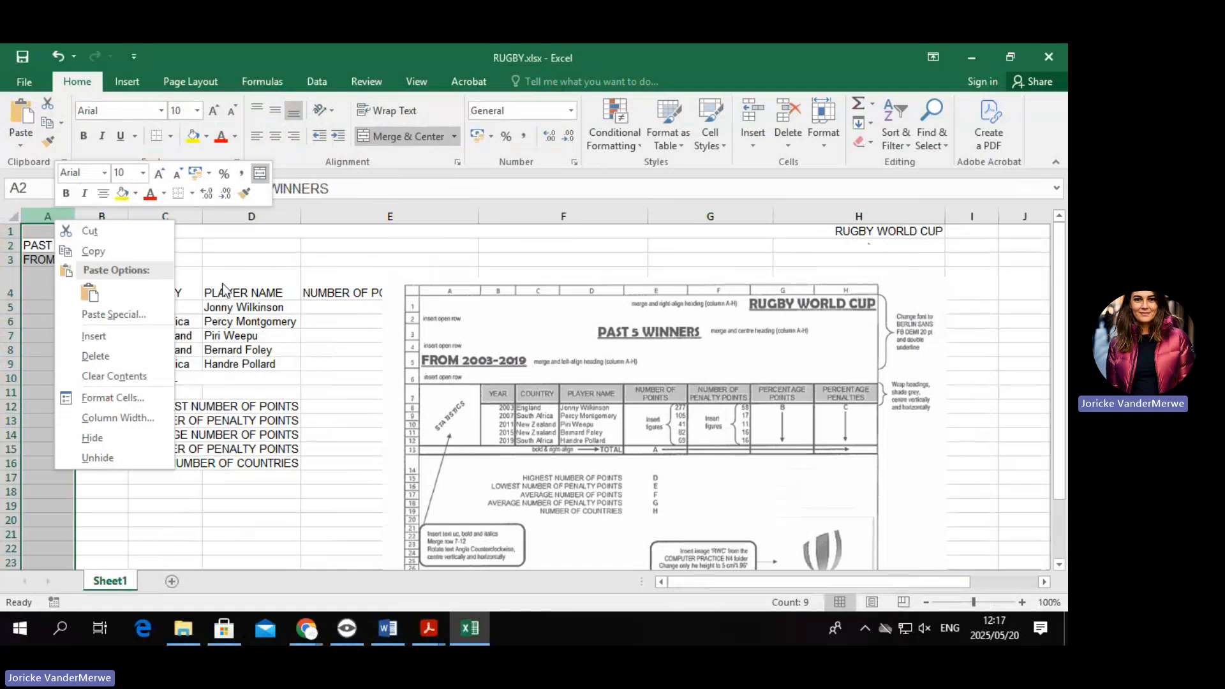
click(119, 333)
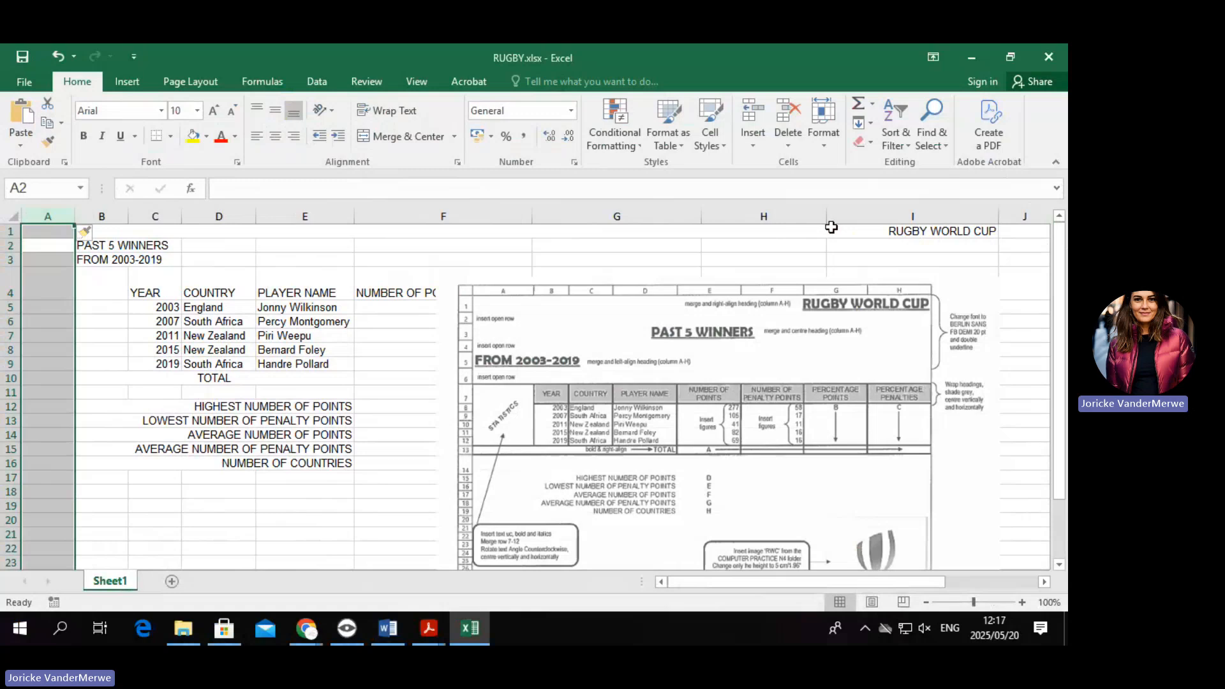
Undo the inserted column and the merge and right alignment of the RUGBY WORLD CUP heading.
key(ctrl+z)
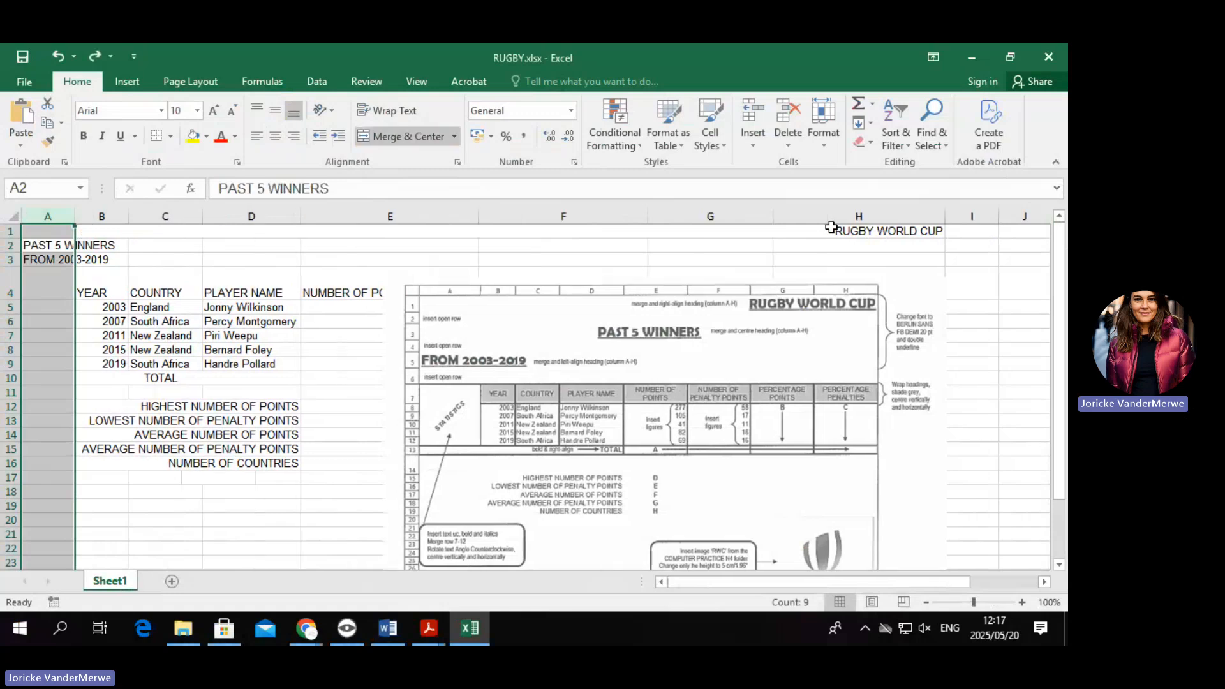
click(831, 227)
key(ctrl+z)
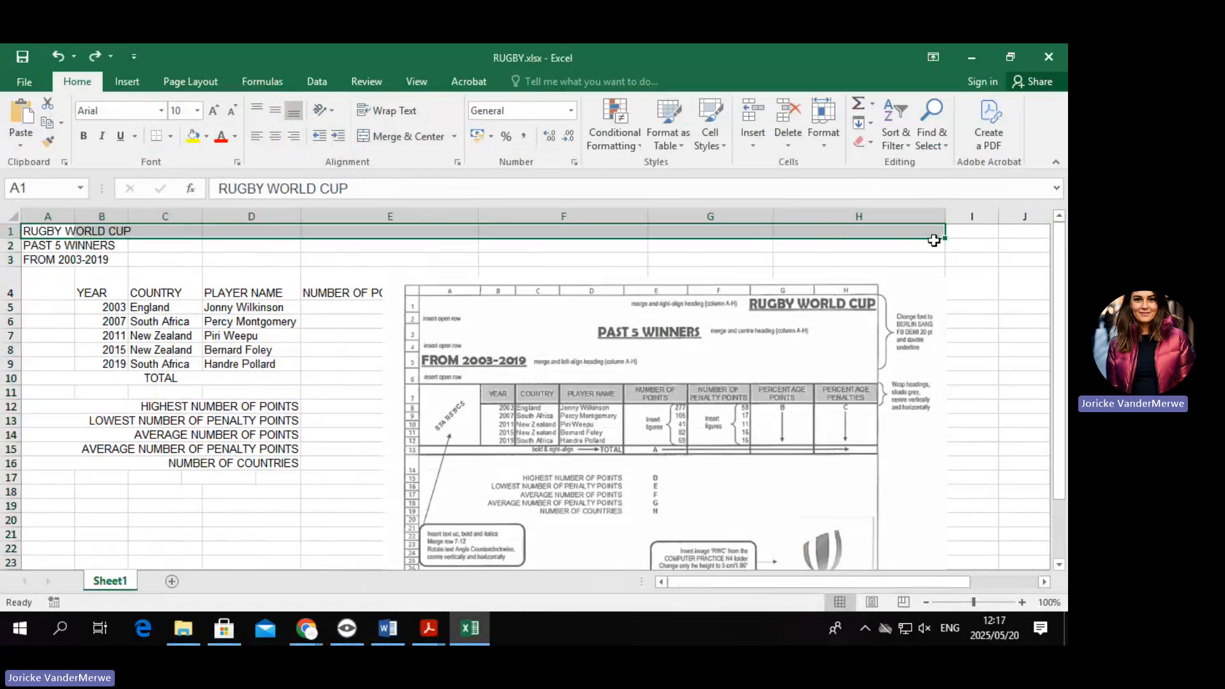
Move the layout picture up to row 1, compare columns A and B with it, then move it below the heading rows.
drag(566, 347, 544, 293)
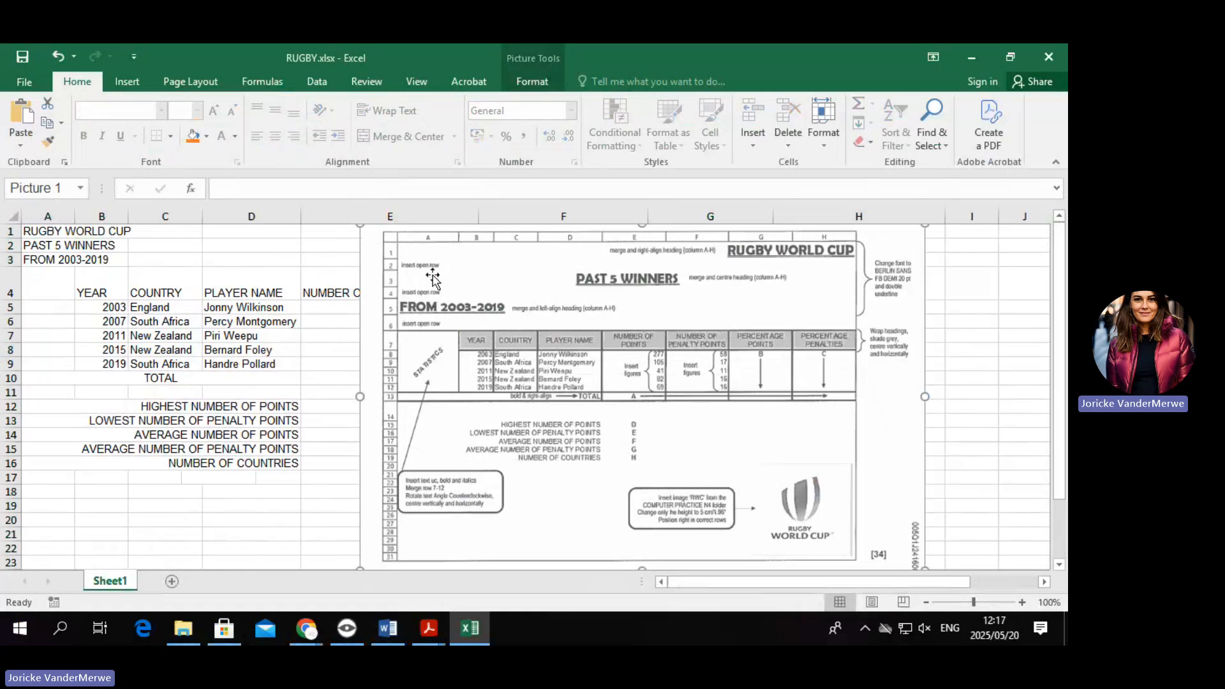
click(121, 215)
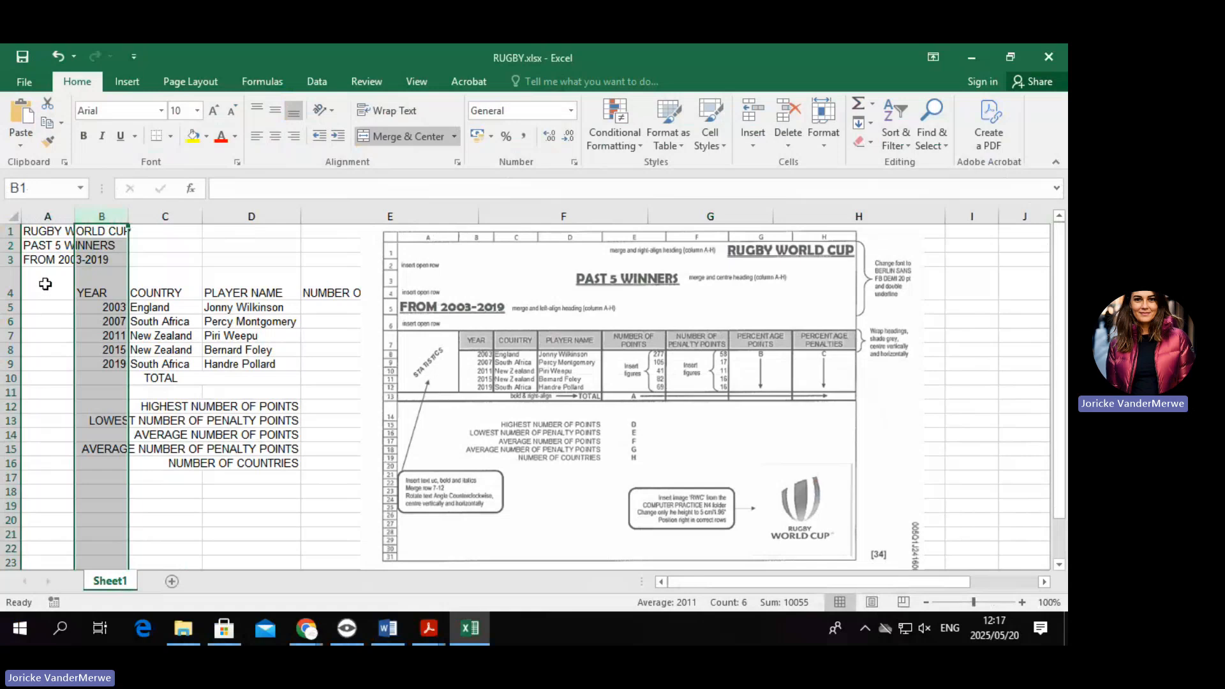
drag(44, 282, 55, 361)
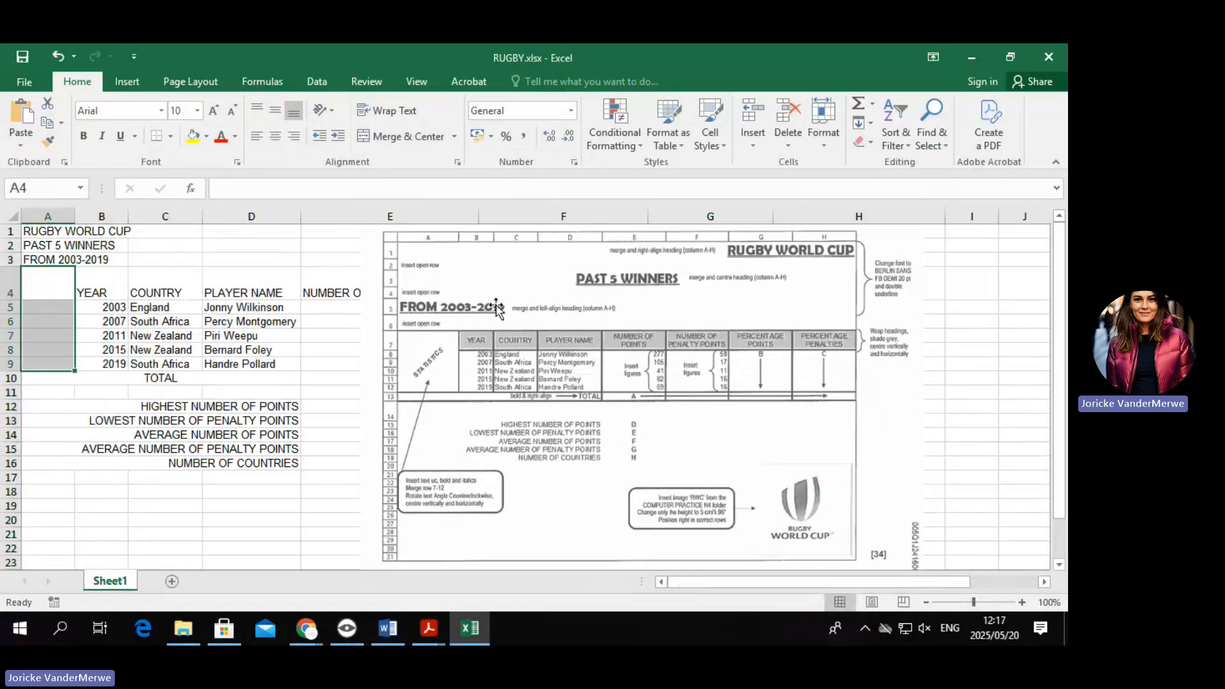
click(420, 271)
drag(420, 271, 396, 319)
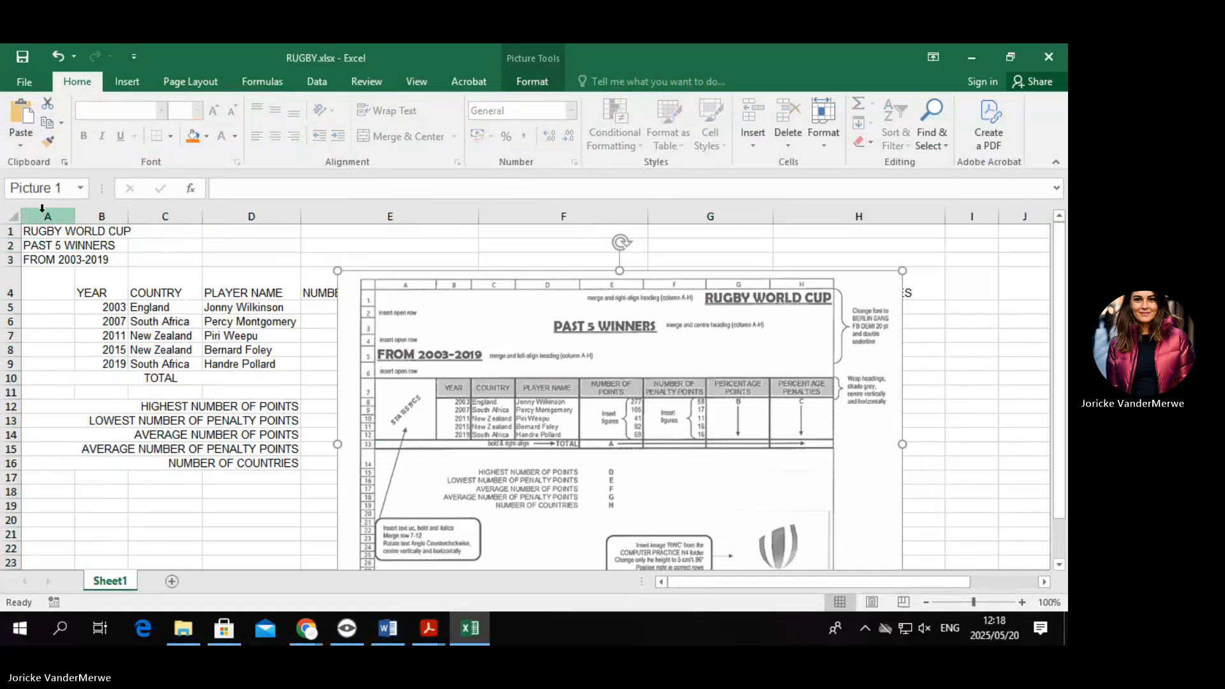
Merge cells A1:H1 with Merge Across and right-align the RUGBY WORLD CUP heading.
drag(25, 235, 800, 219)
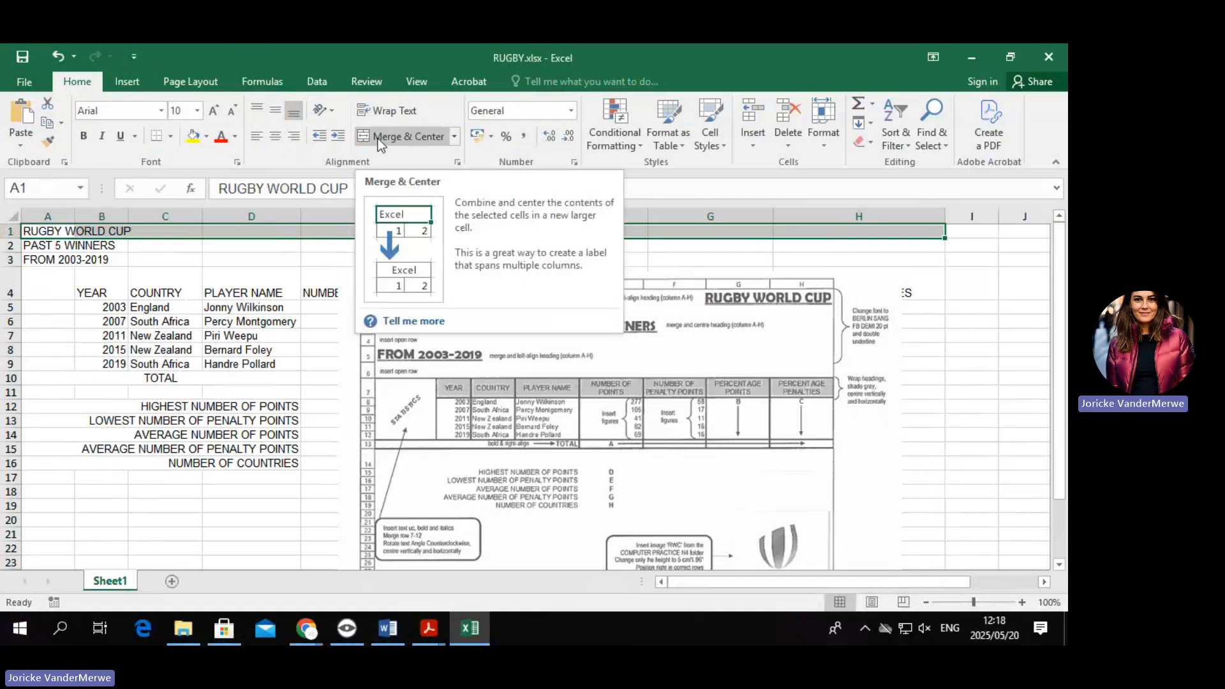
click(453, 137)
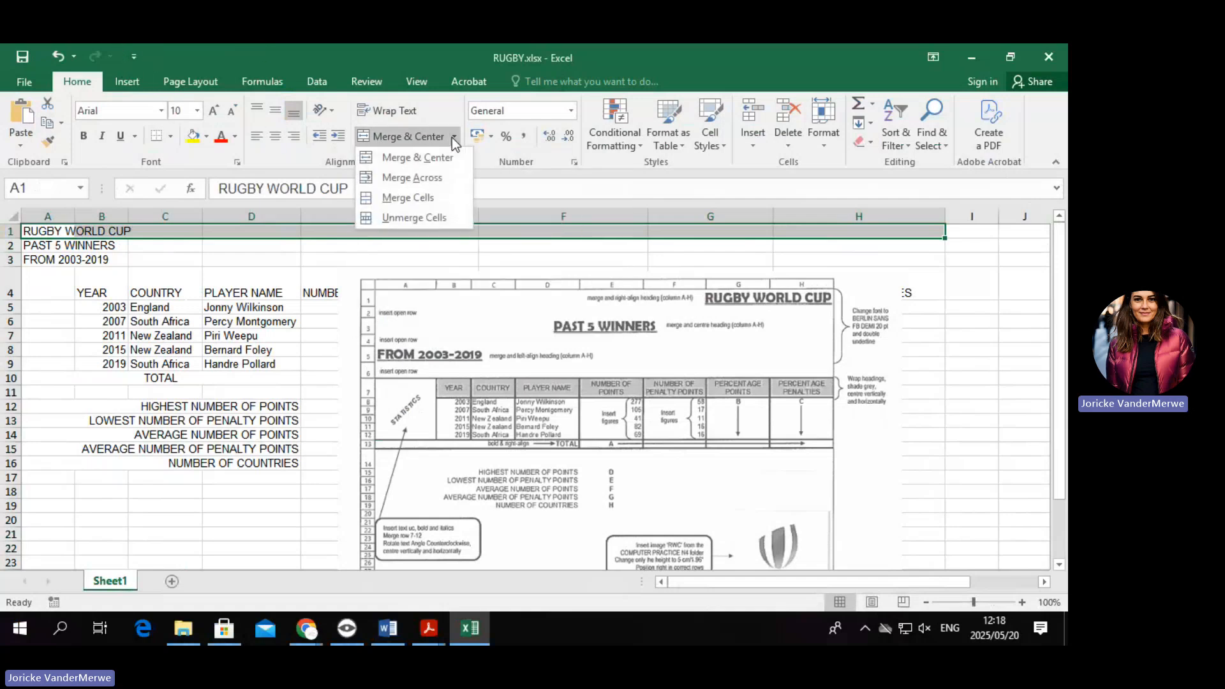
click(438, 177)
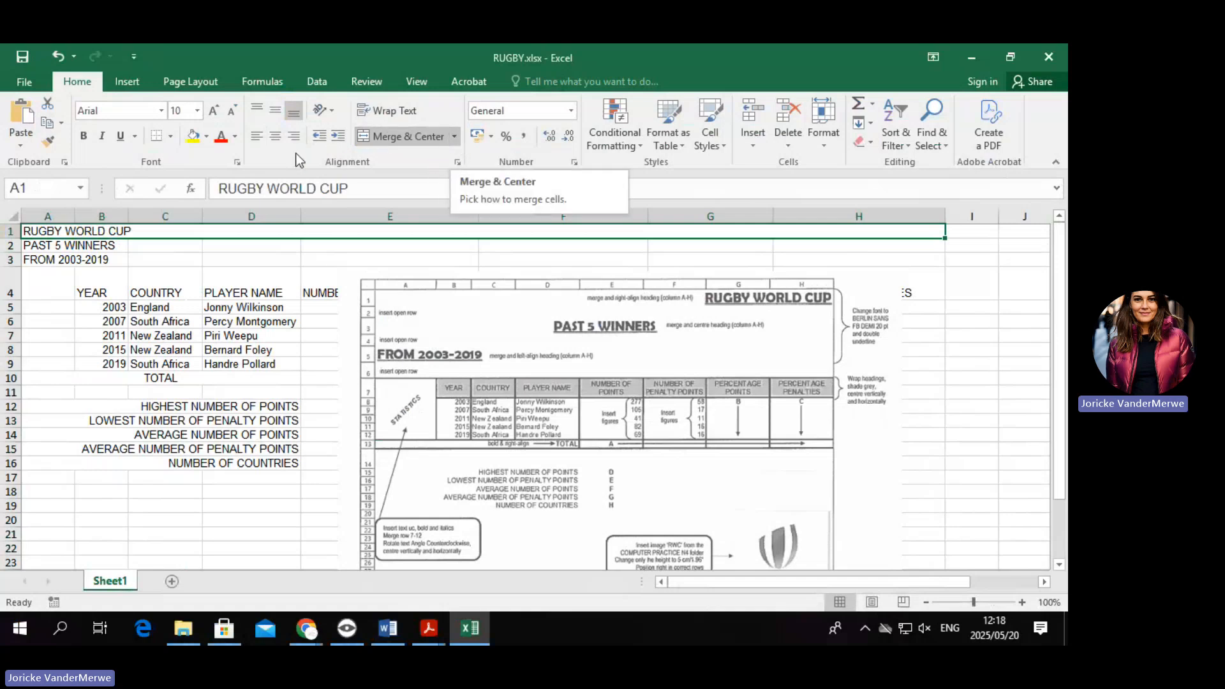
click(294, 136)
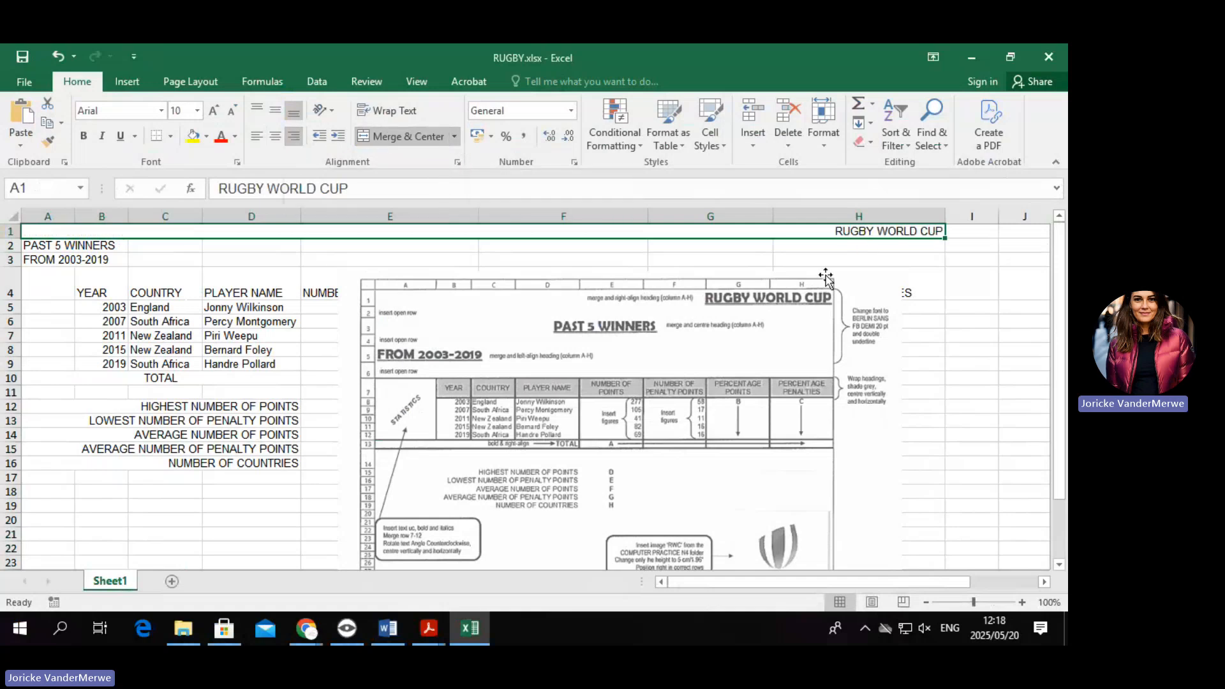
Format the RUGBY WORLD CUP heading in Berlin Sans FB, size 20, with a double underline.
key(ctrl)
click(162, 116)
scroll(159, 147, down, 2)
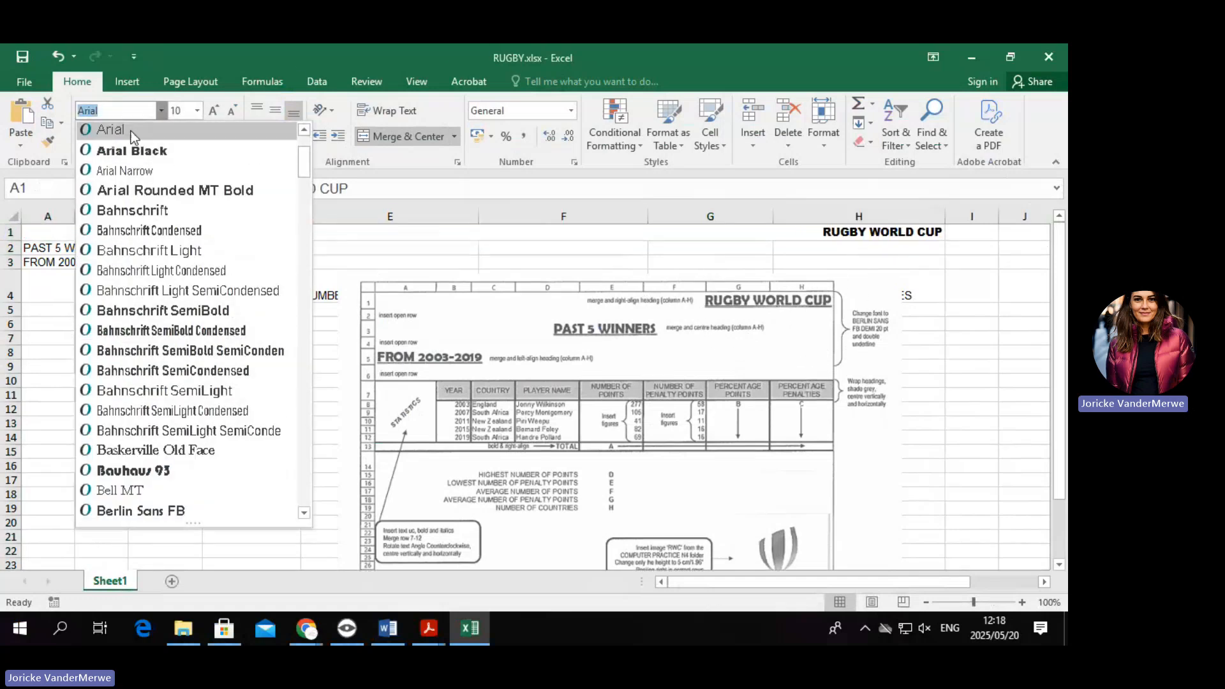
text(Berlin Sans FB)
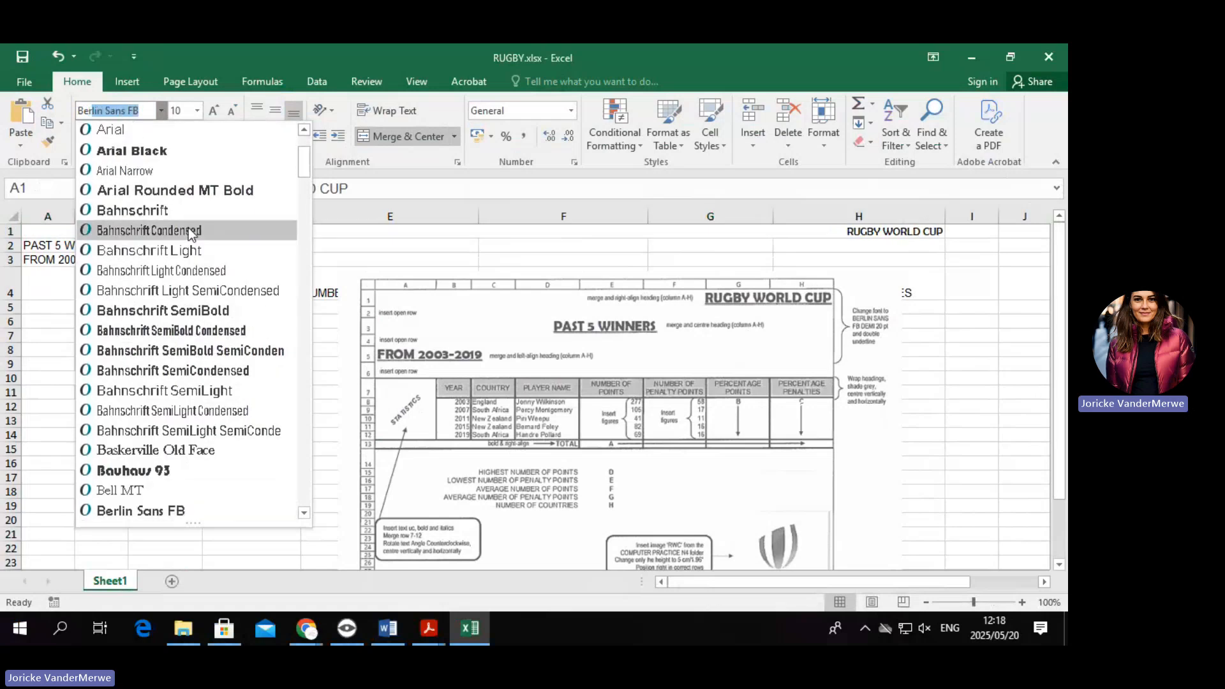
click(184, 514)
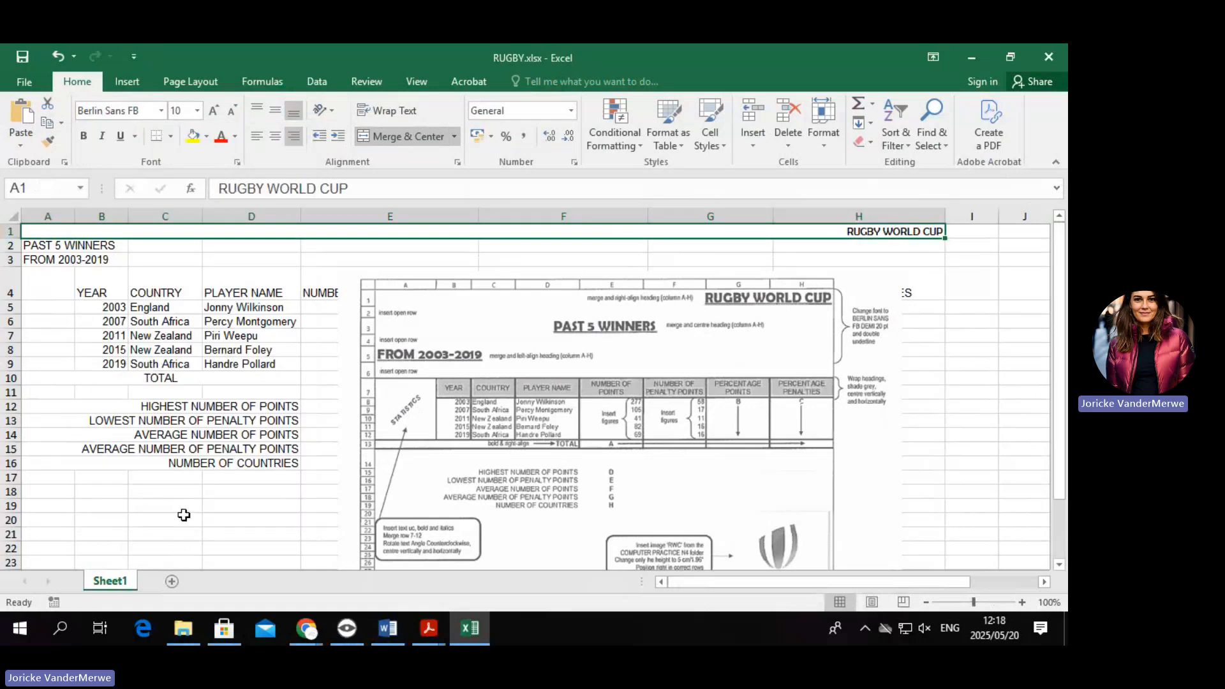
click(196, 110)
click(178, 256)
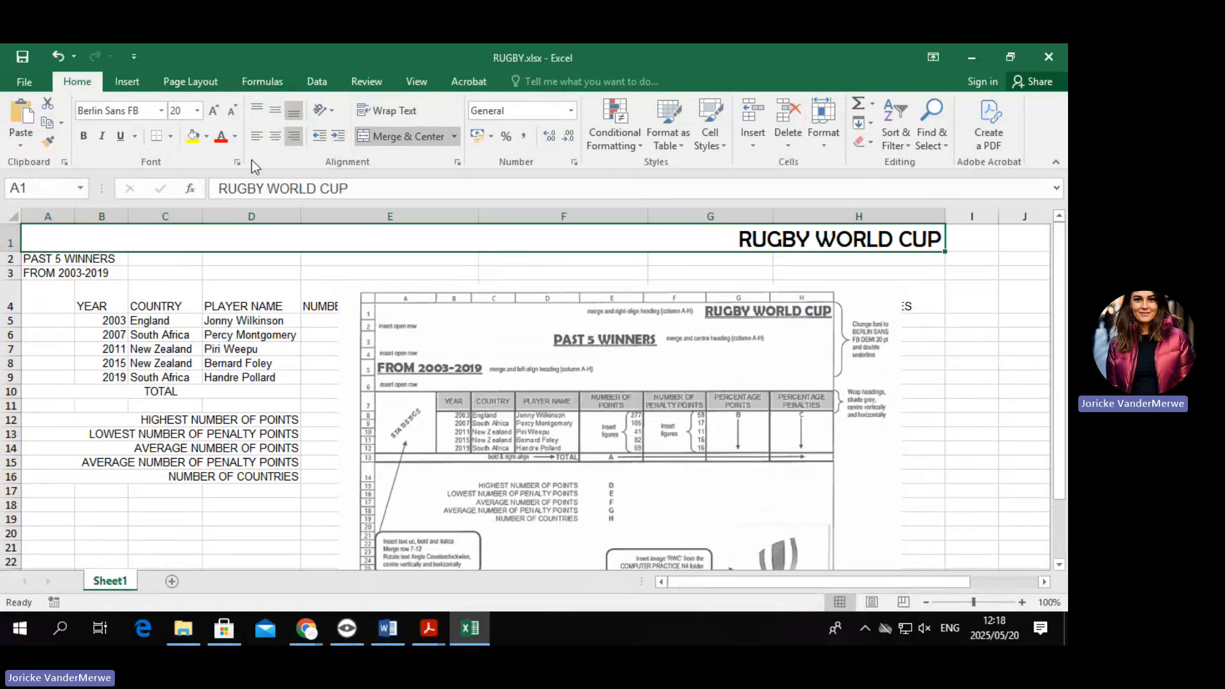
click(133, 137)
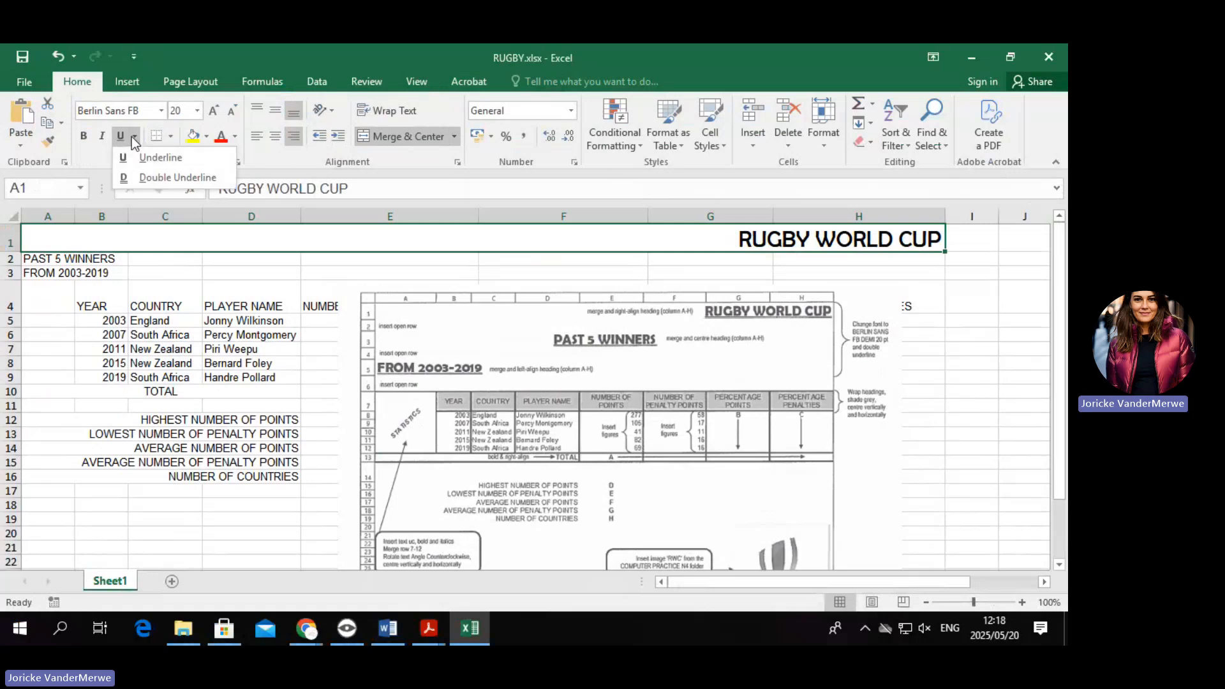
click(142, 179)
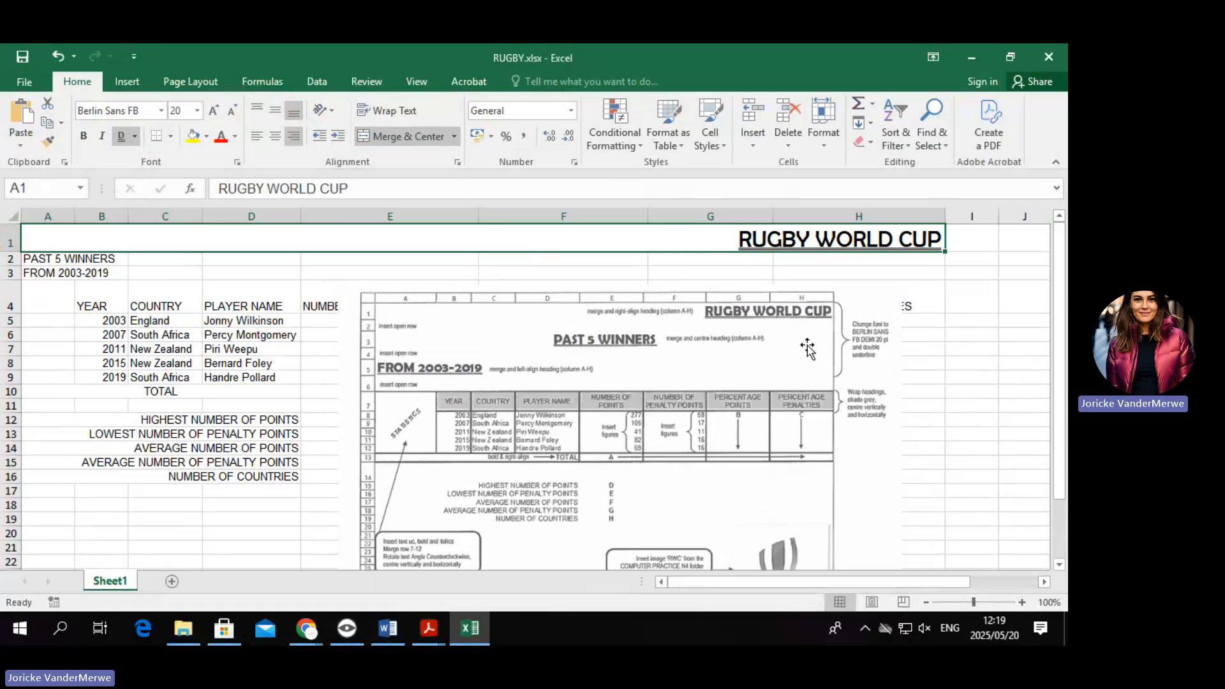
Shrink the layout picture clear of the column headings in row 4 and select the RUGBY WORLD CUP heading.
click(798, 323)
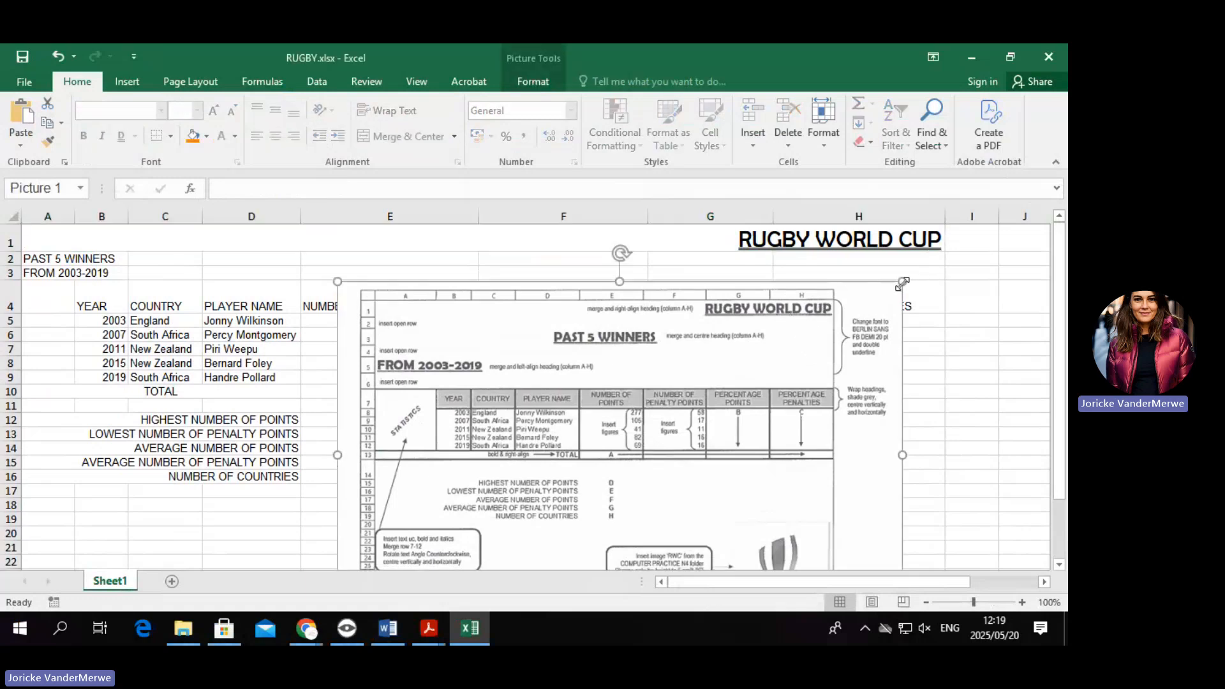
drag(842, 293, 785, 400)
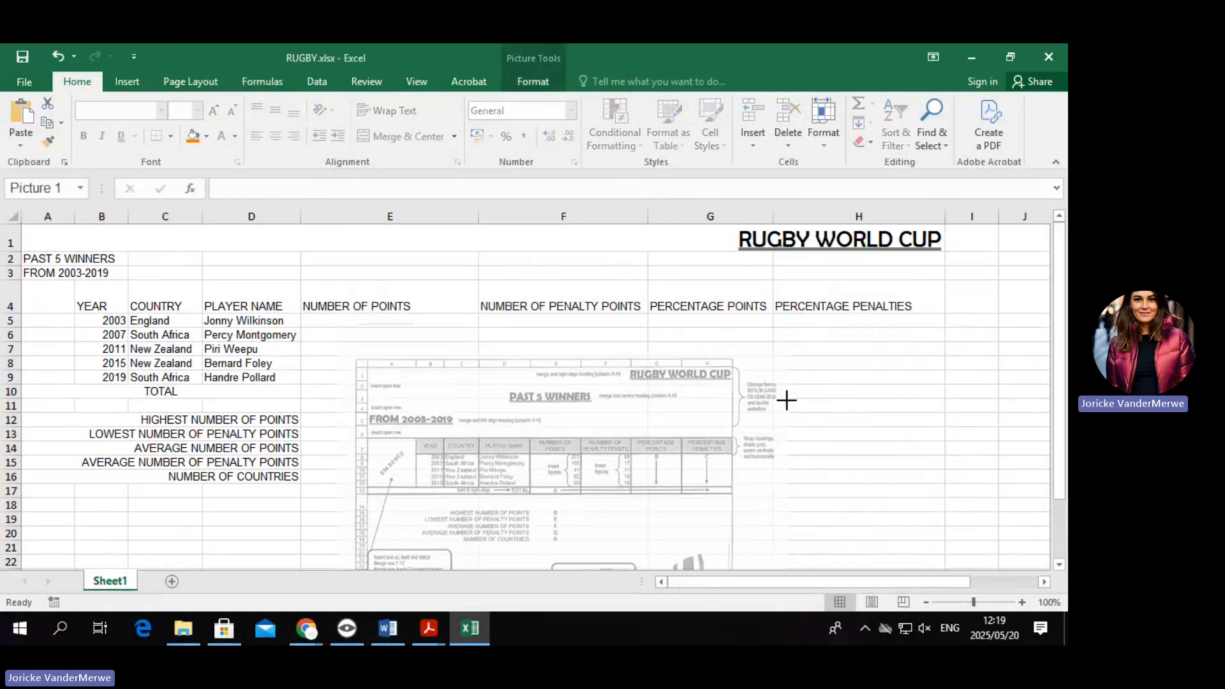
click(940, 444)
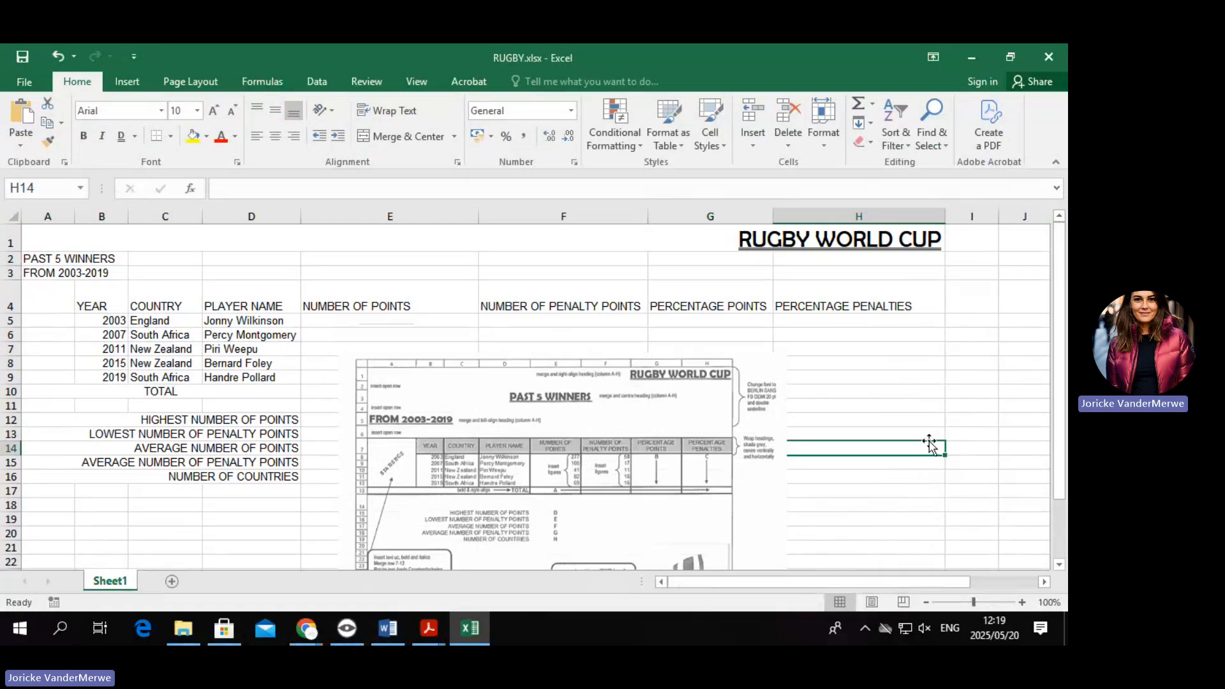
click(819, 246)
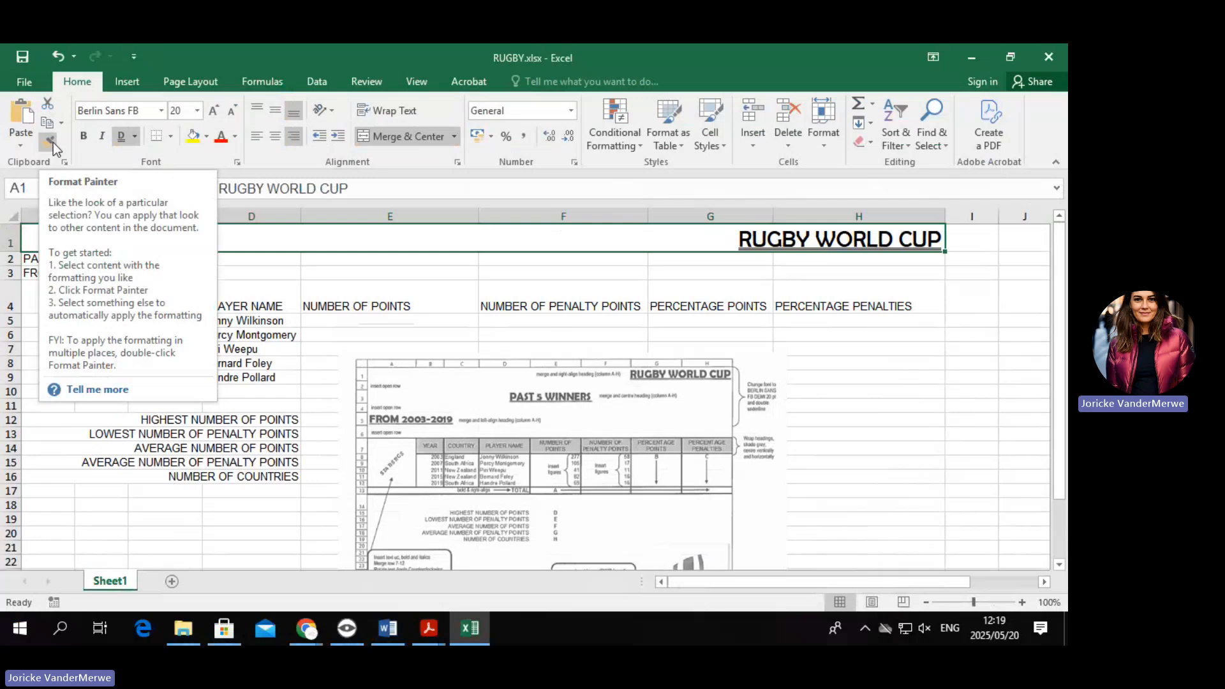
Switch to ADVERT.docx in Word and make the RUGBY WORLD CUP FEVER! heading bold, italic, underlined and uppercase.
click(391, 627)
ctrl+scroll(576, 458, up, 4)
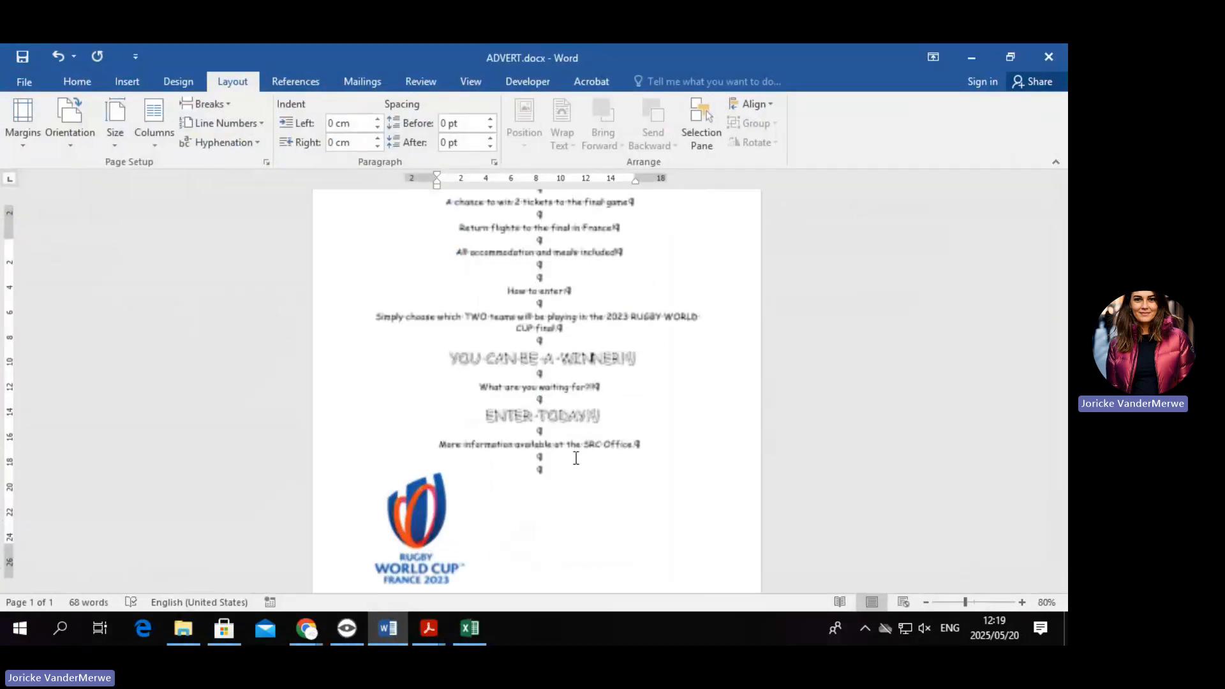
scroll(586, 414, up, 5)
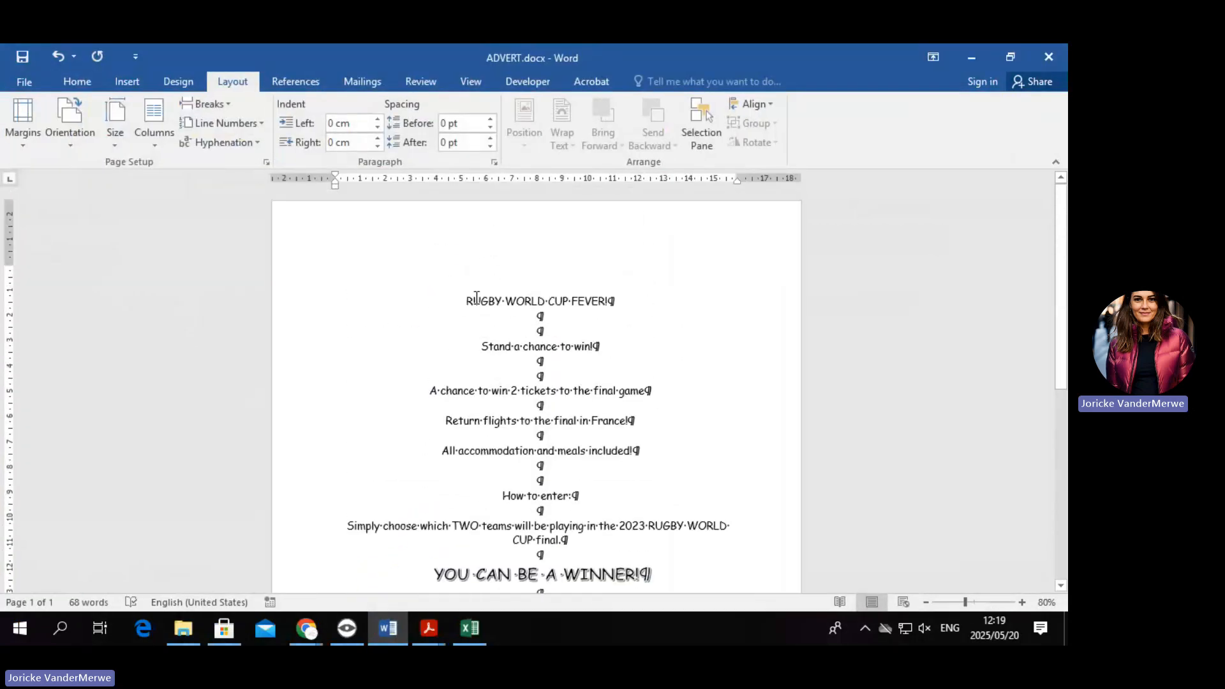
triple_click(584, 306)
click(78, 81)
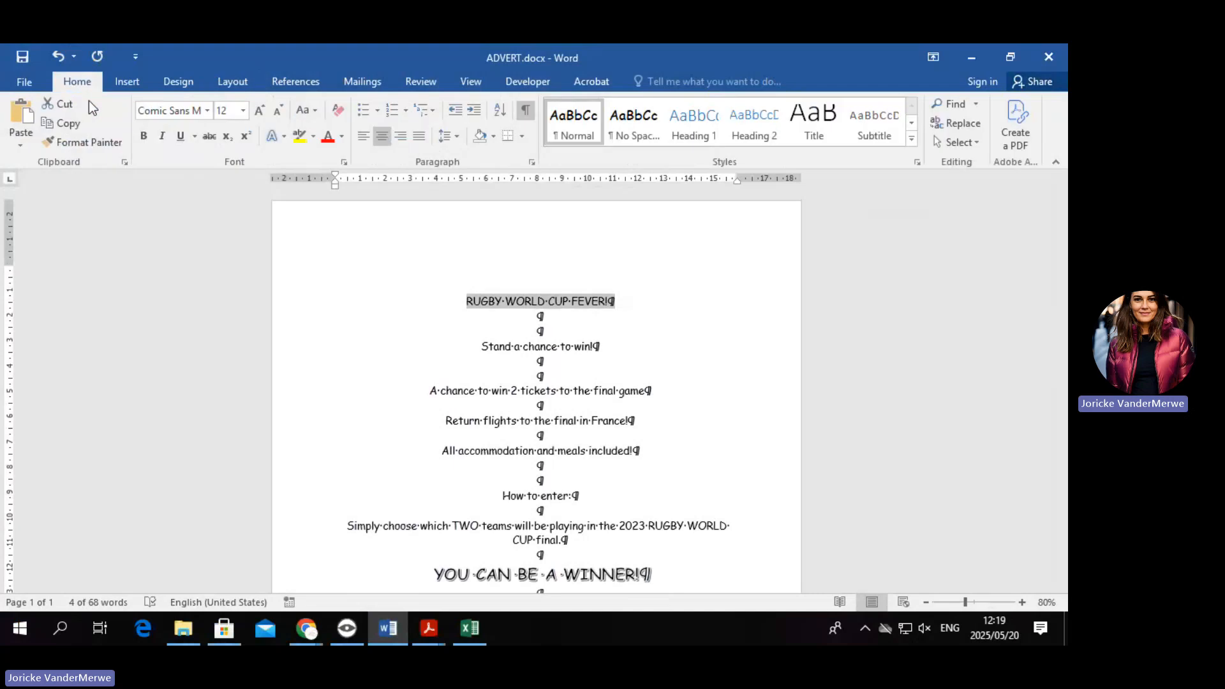
click(144, 136)
click(166, 136)
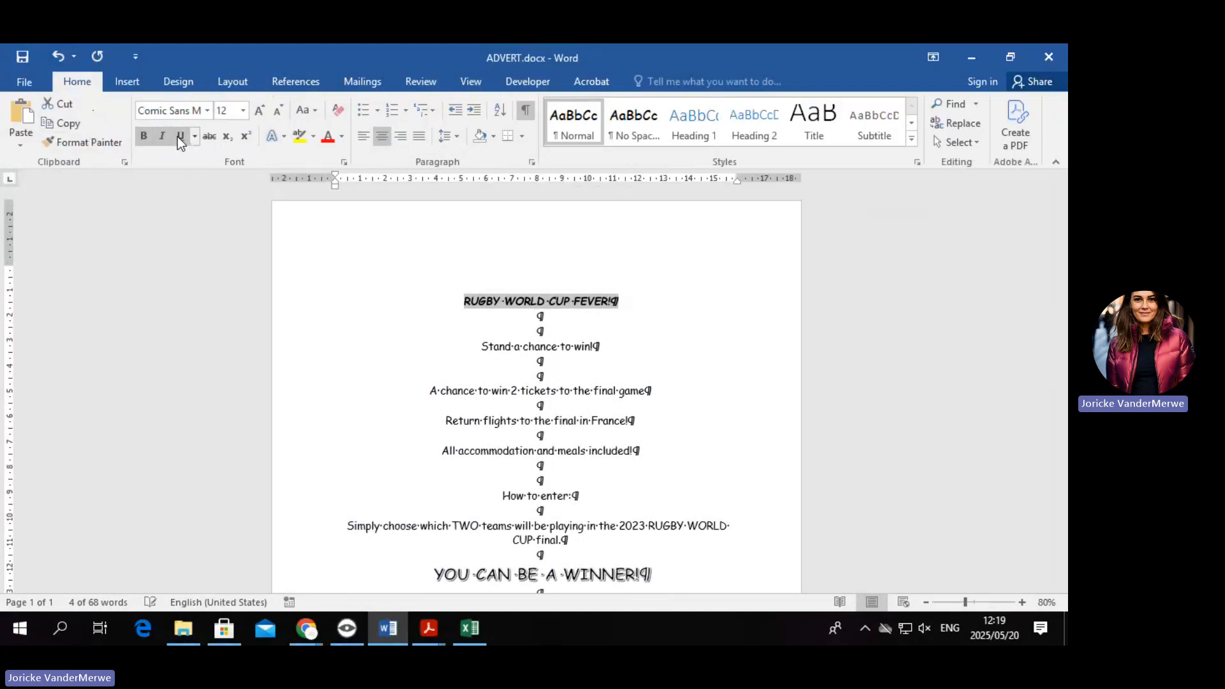
click(178, 137)
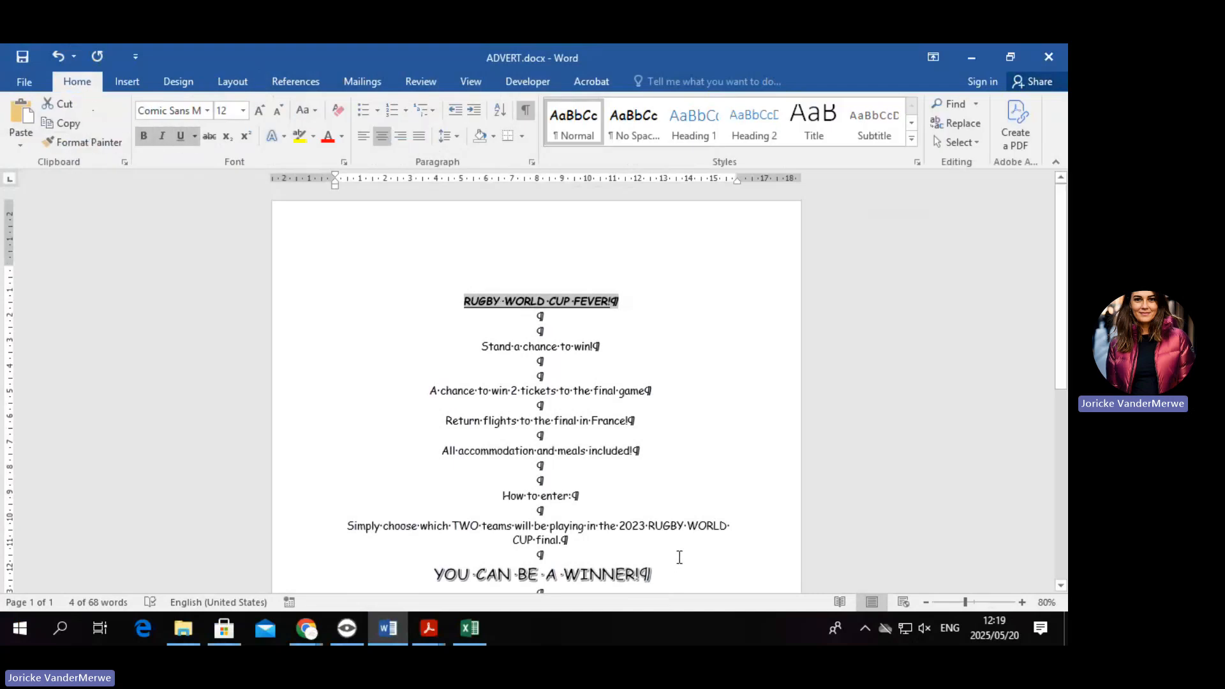
click(313, 110)
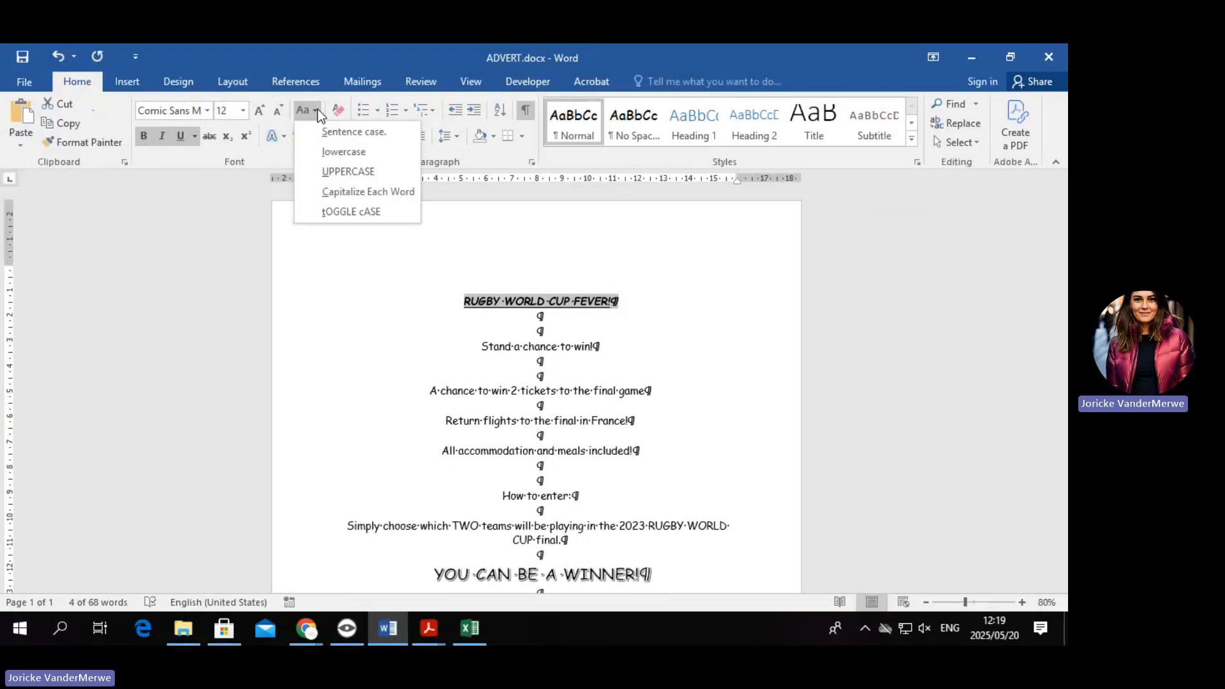
click(348, 172)
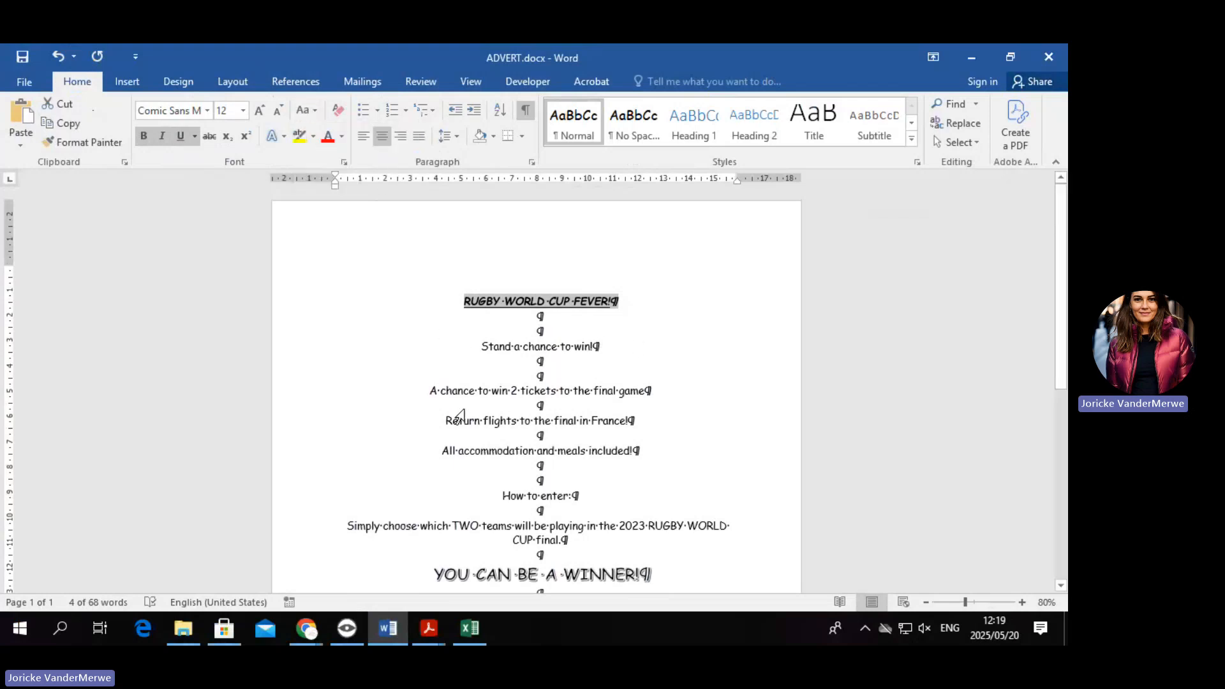
Copy the heading's formatting with Format Painter to "A chance to win 2 tickets to the final game" and "How to enter:".
click(556, 300)
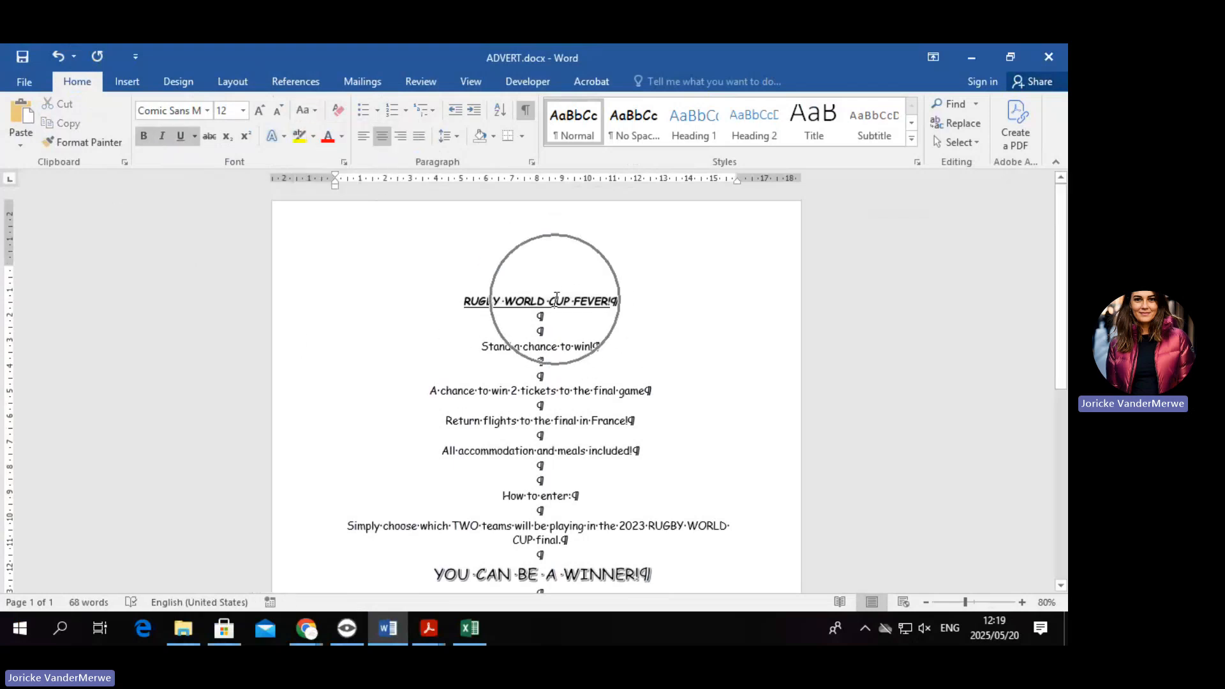
click(97, 144)
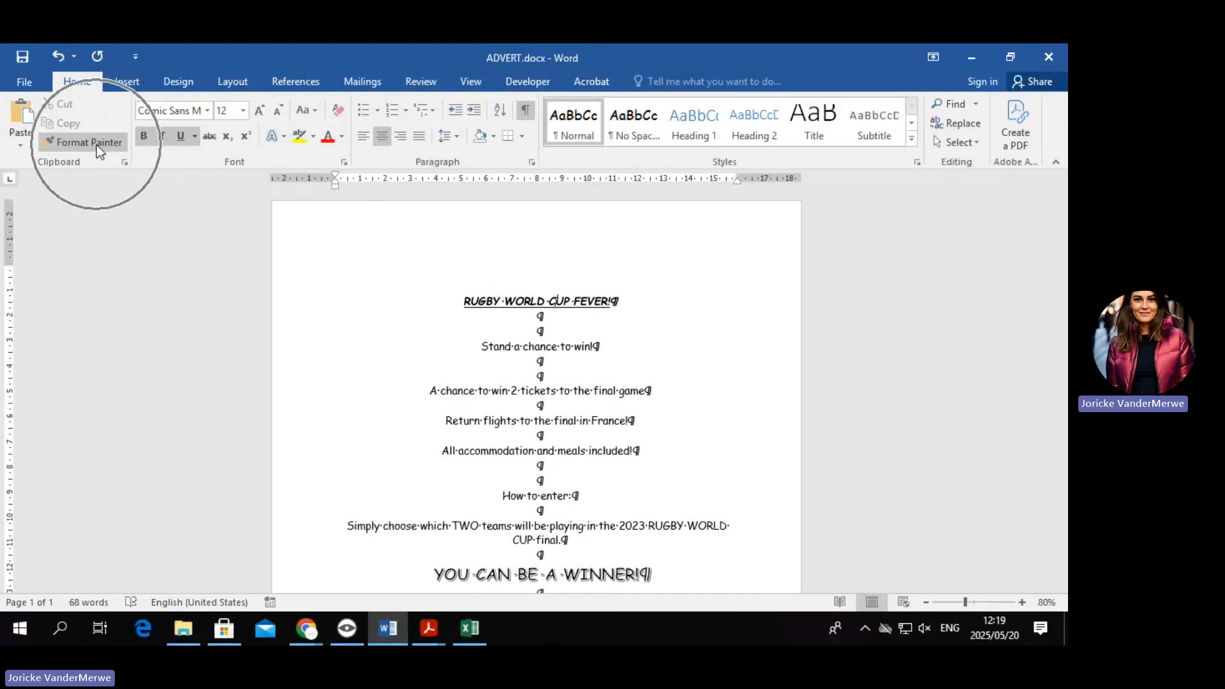
scroll(434, 351, down, 2)
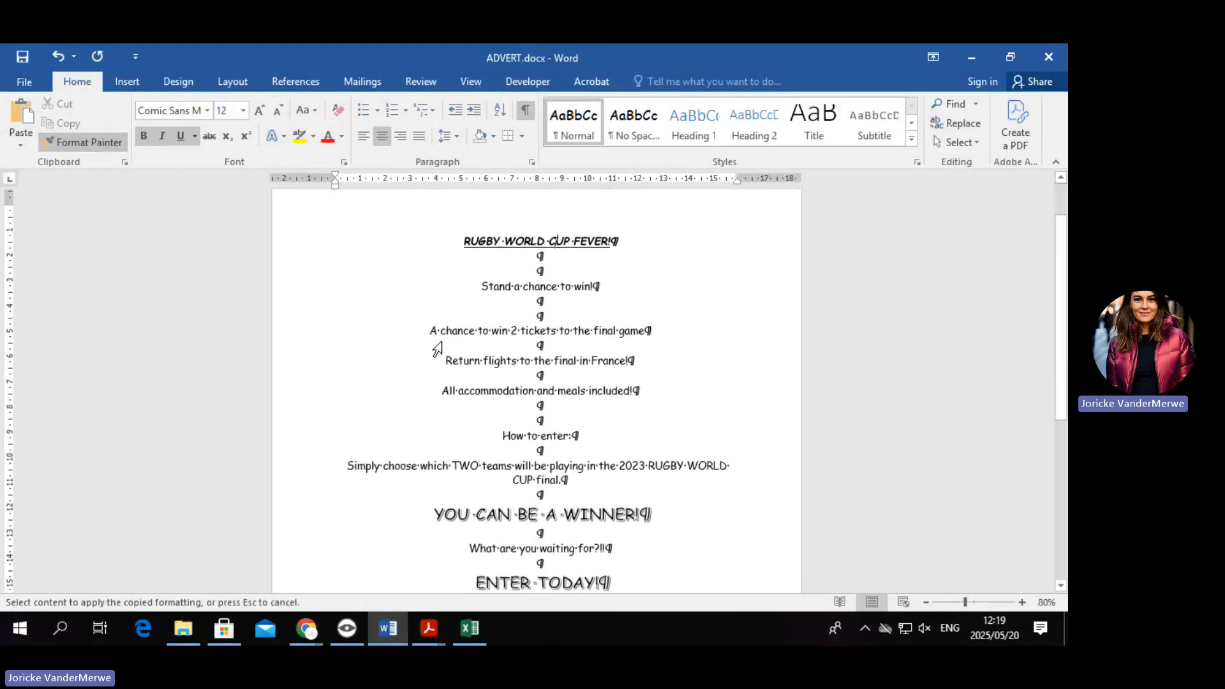
drag(426, 331, 659, 331)
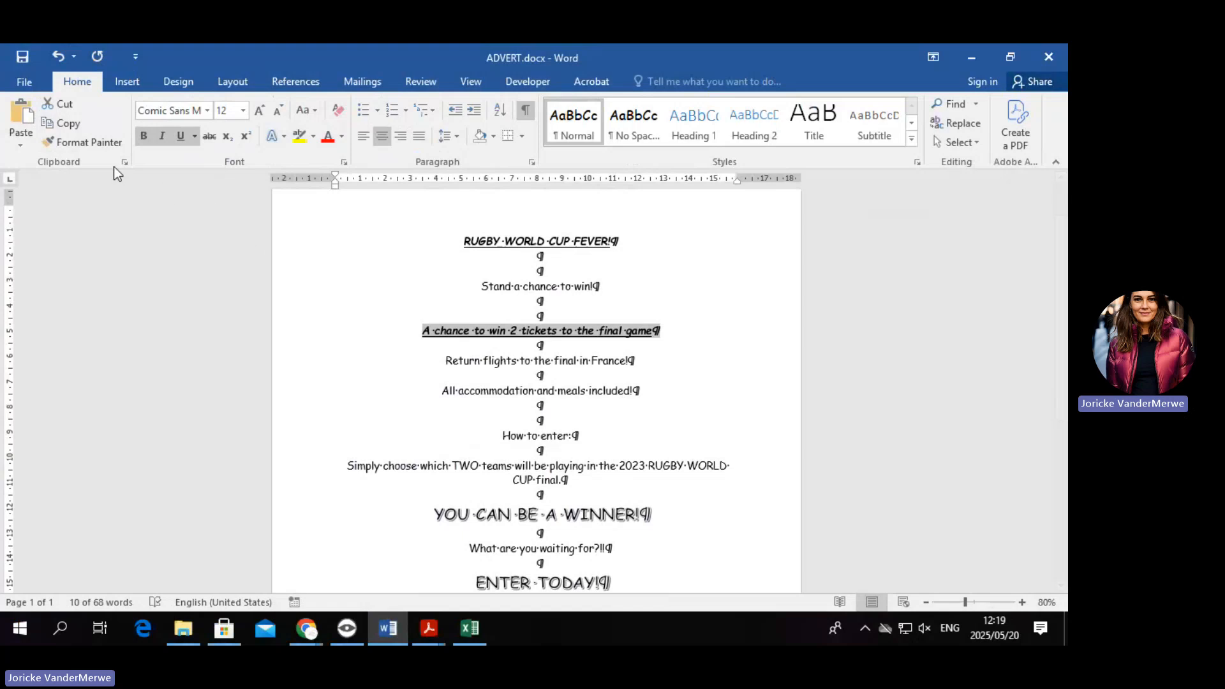
click(109, 141)
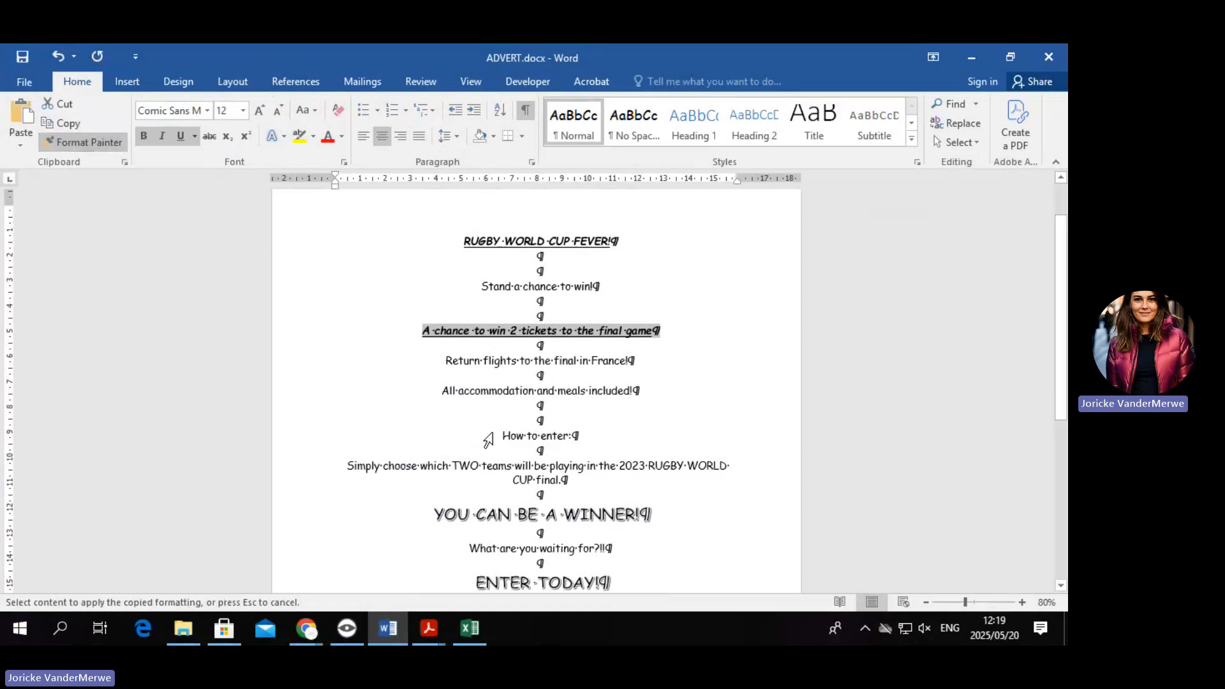
drag(502, 436, 594, 437)
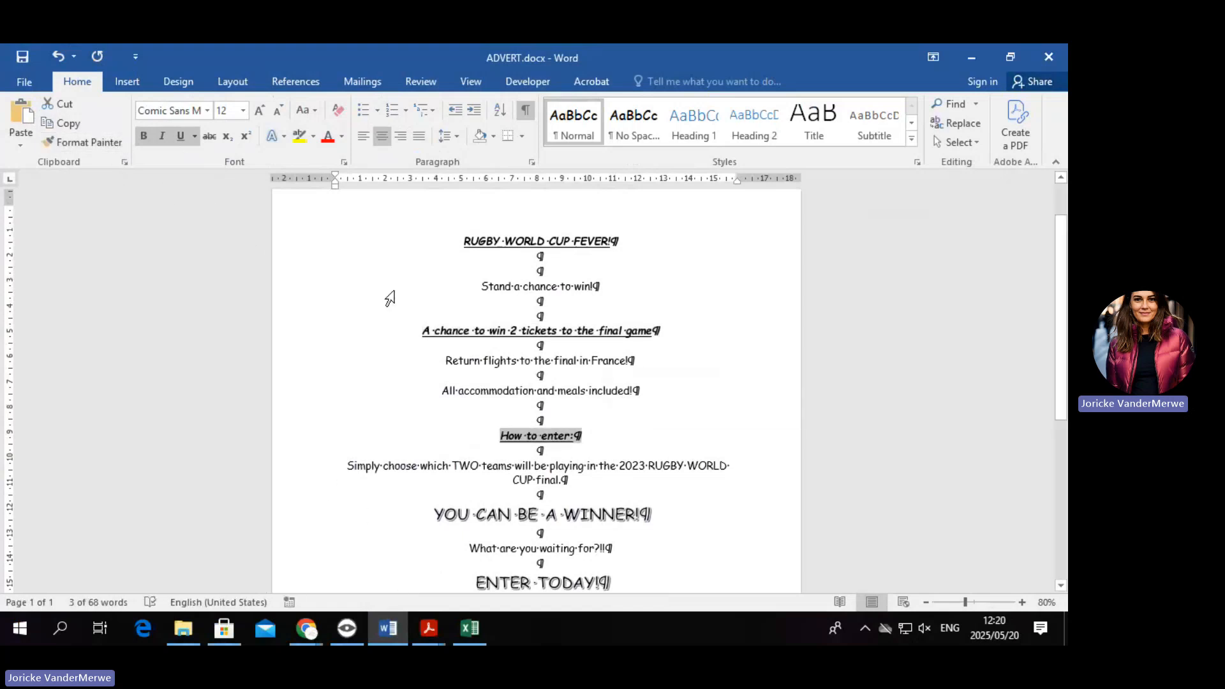
Change the line "A chance to win 2 tickets to the final game" to uppercase.
drag(391, 312, 692, 337)
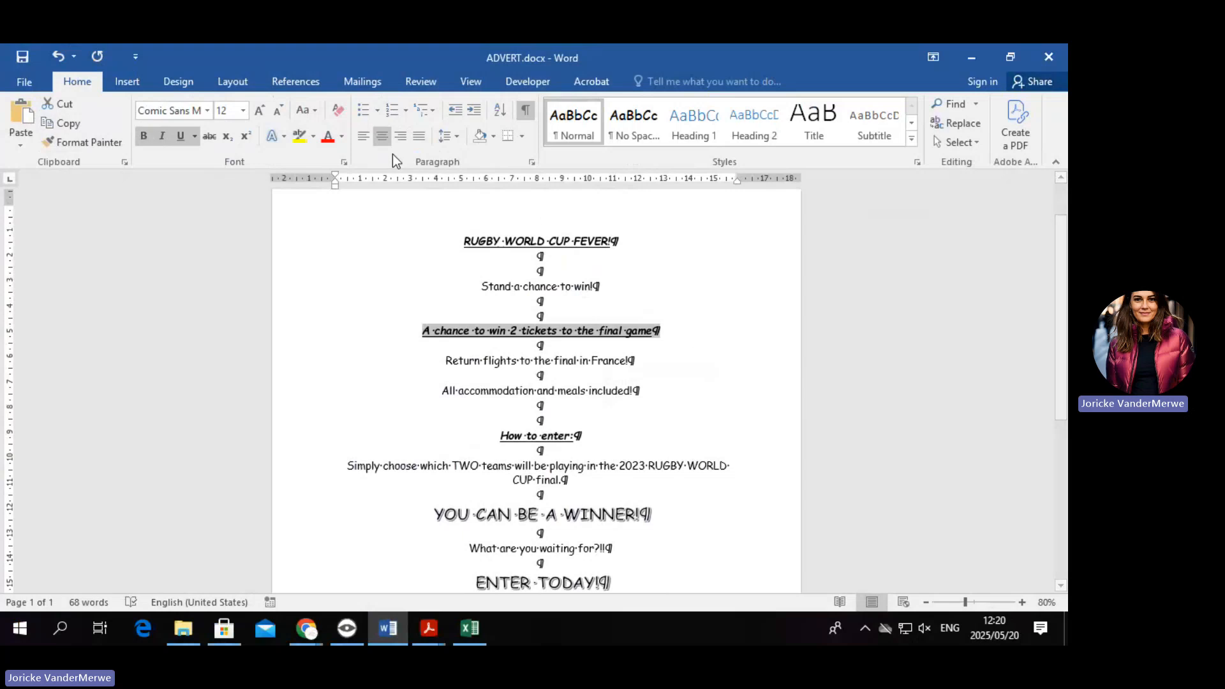
click(305, 110)
click(347, 171)
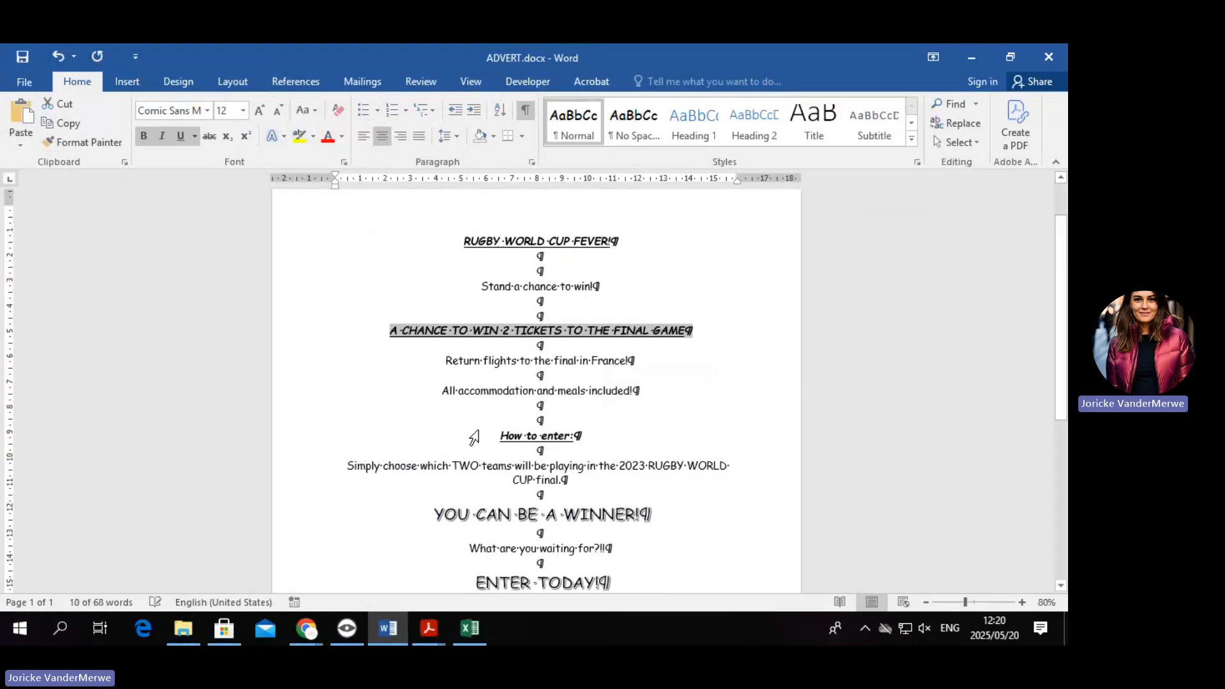
Change the line "How to enter:" to uppercase.
drag(500, 435, 582, 437)
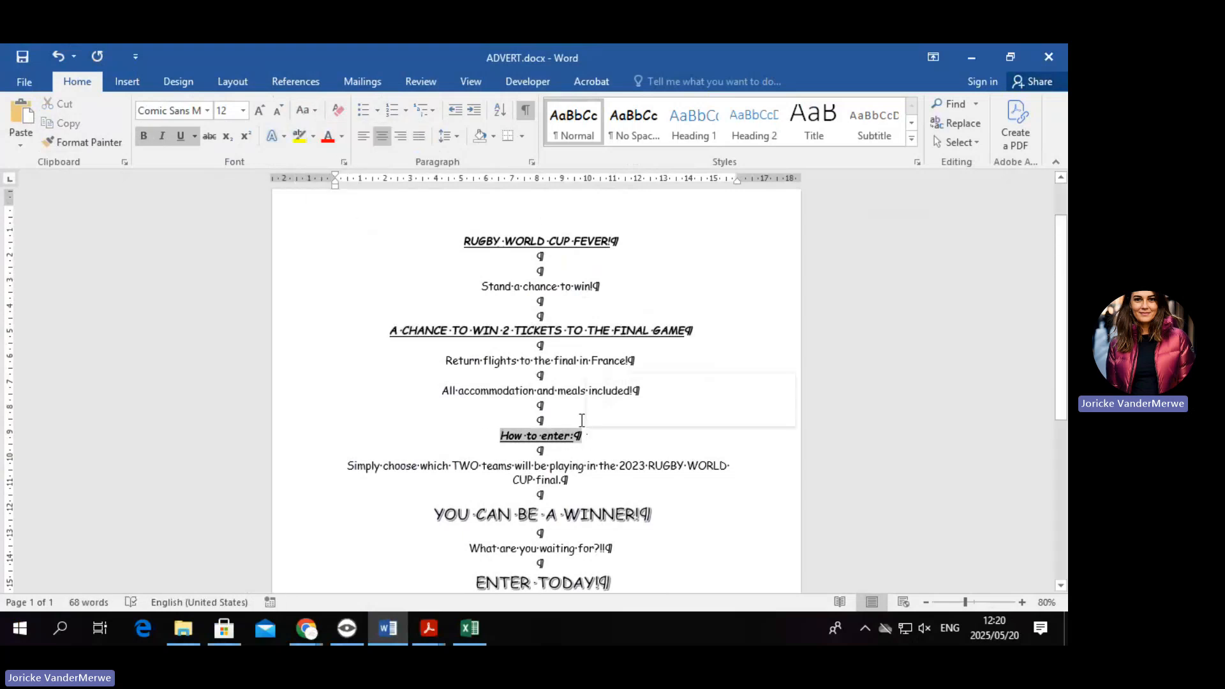
click(305, 111)
click(336, 170)
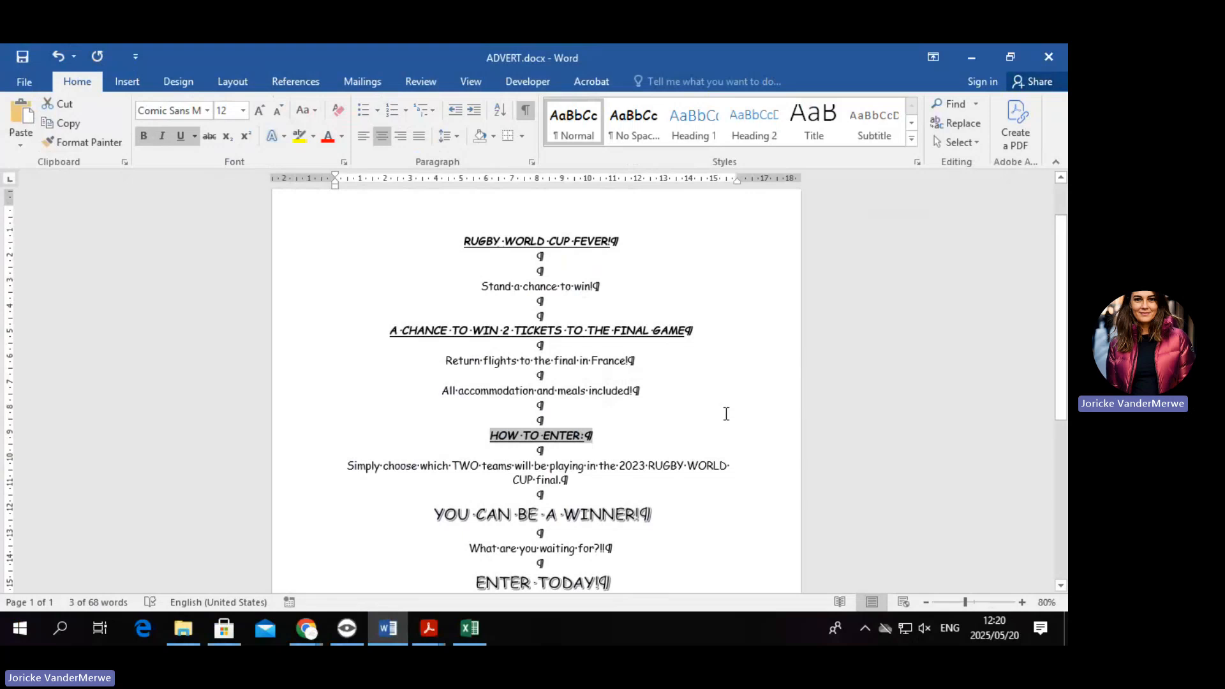
Switch to RUGBY.xlsx in Excel, copy the RUGBY WORLD CUP heading's formatting to PAST 5 WINNERS in A2 and centre it.
click(970, 60)
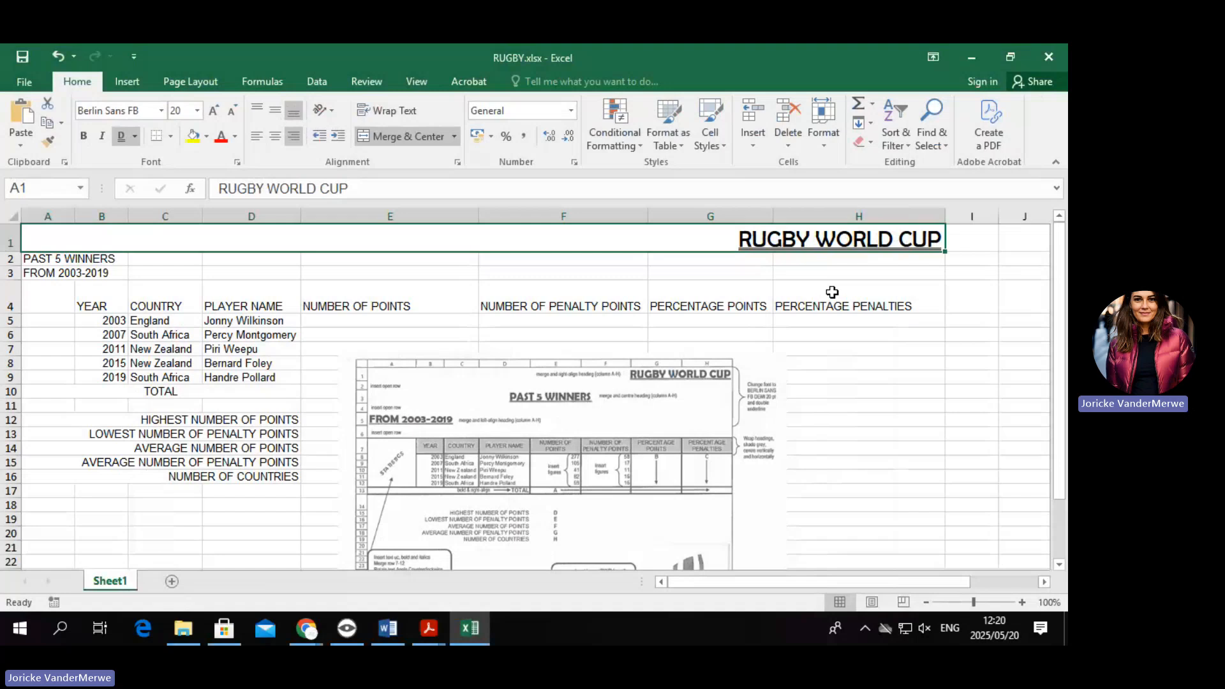
scroll(784, 383, down, 1)
scroll(543, 370, up, 1)
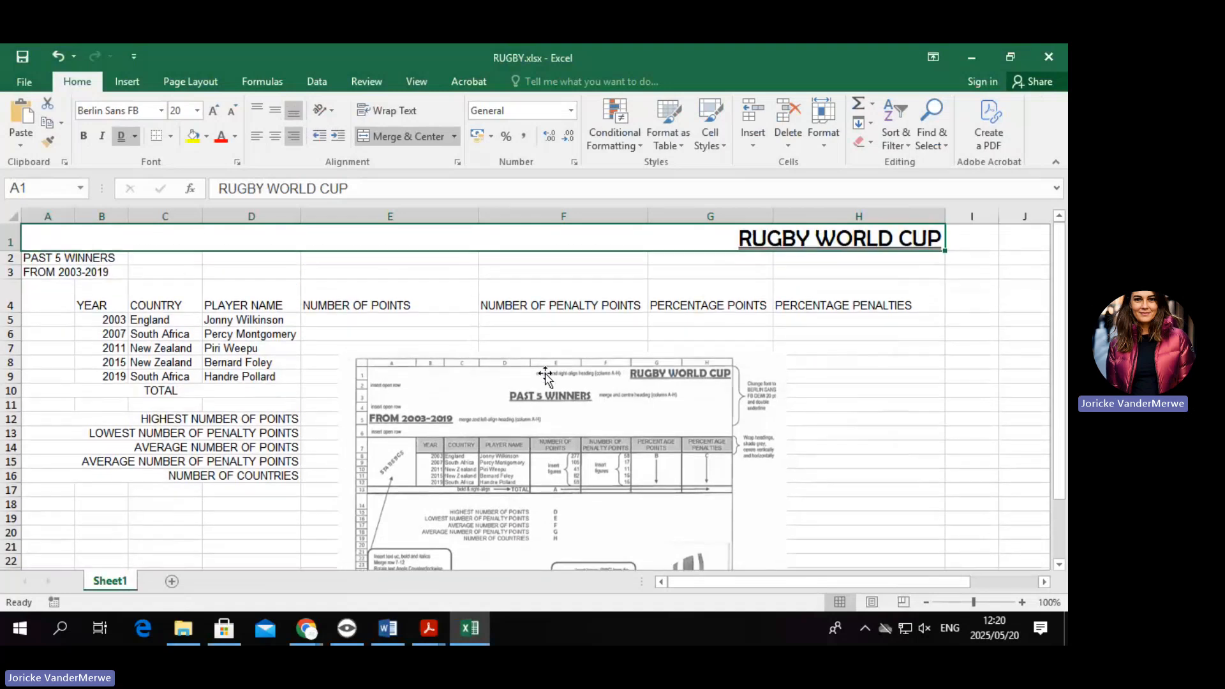
click(50, 140)
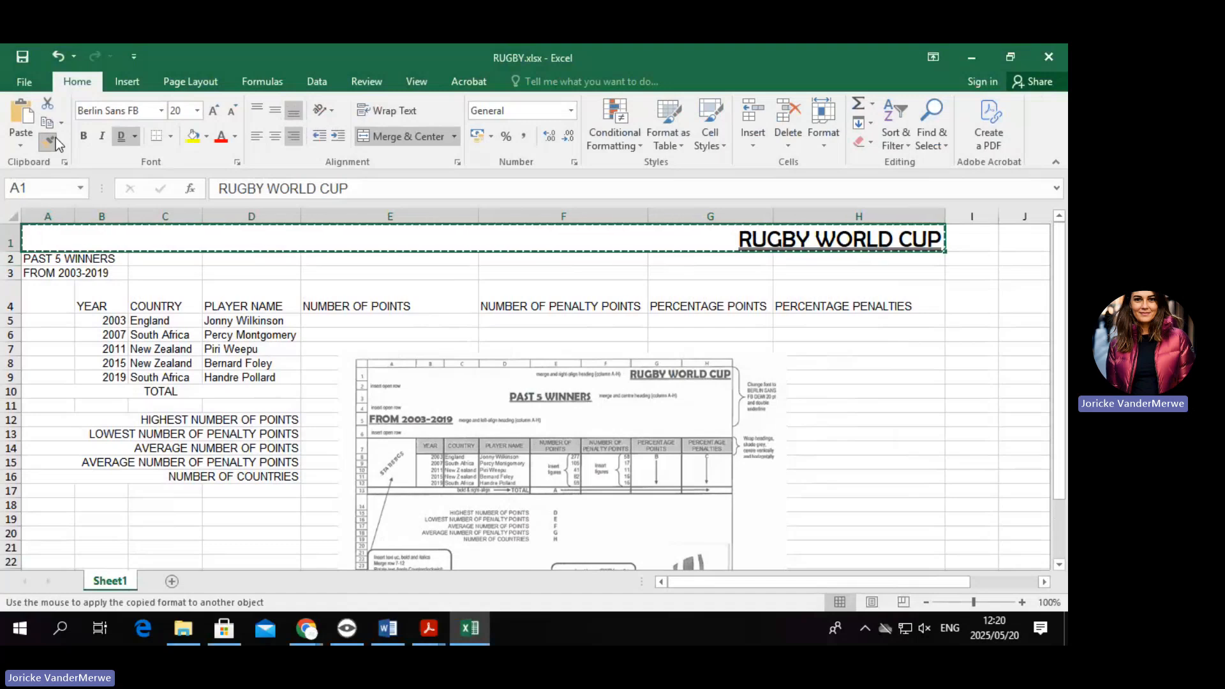
click(35, 258)
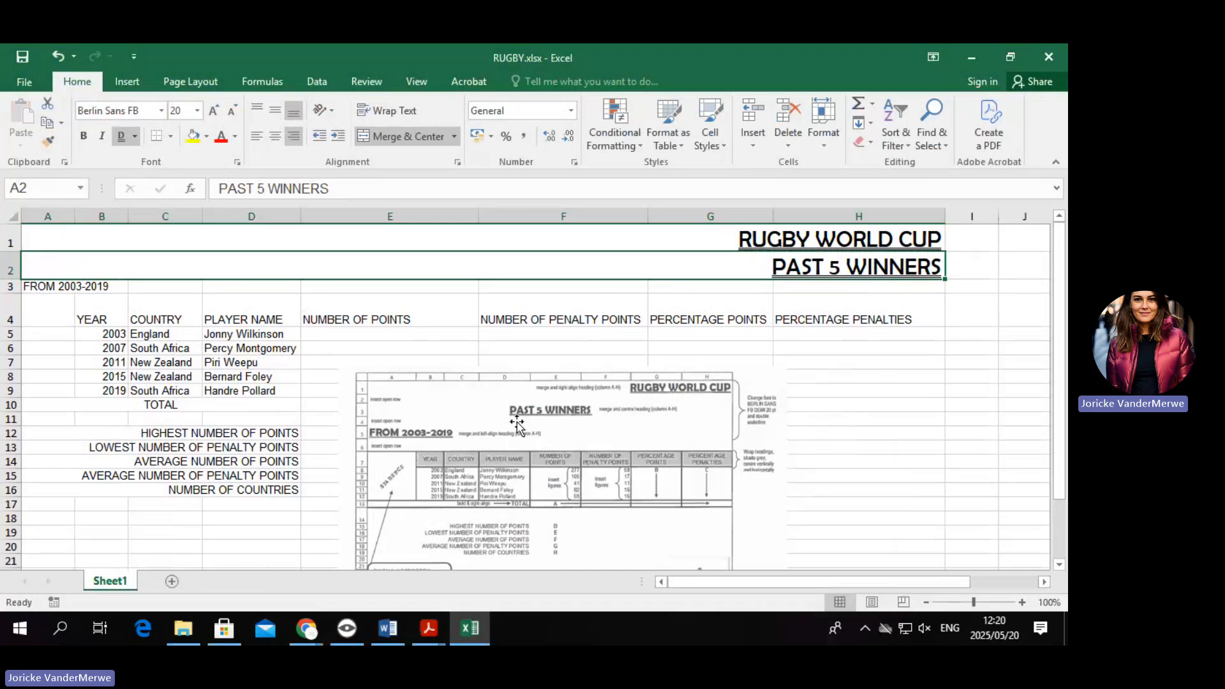
click(275, 136)
Copy the PAST 5 WINNERS formatting to the FROM 2003-2019 heading in A3 and left-align it.
click(49, 139)
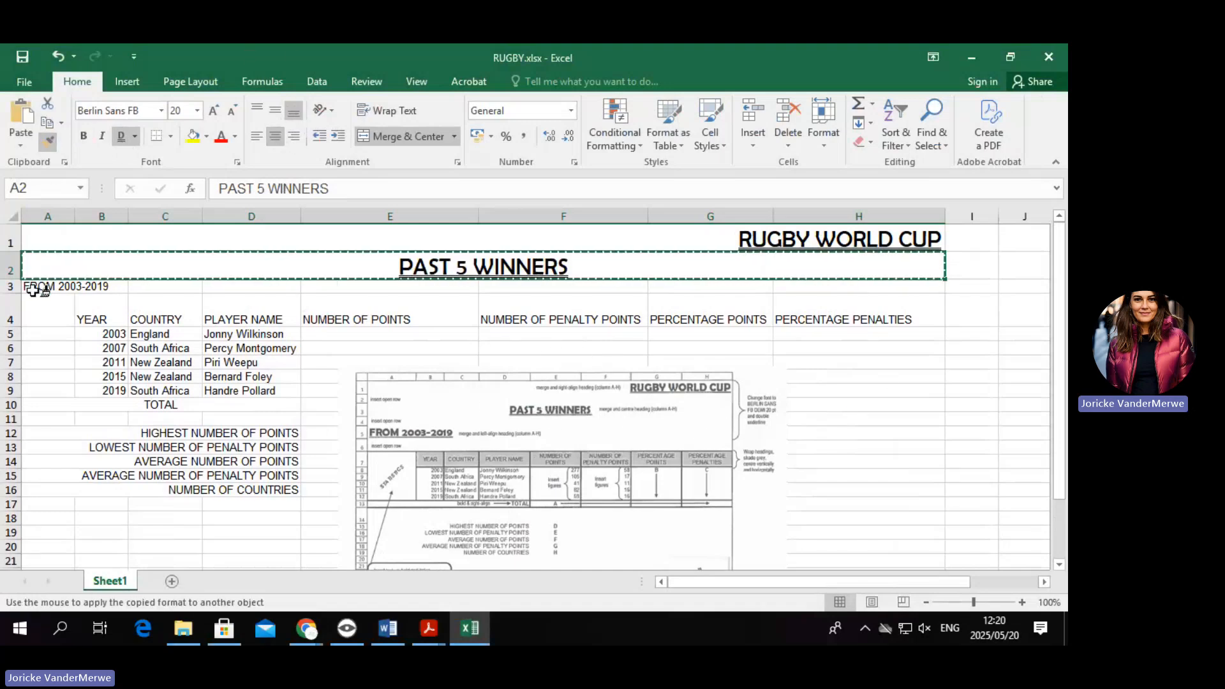
click(33, 290)
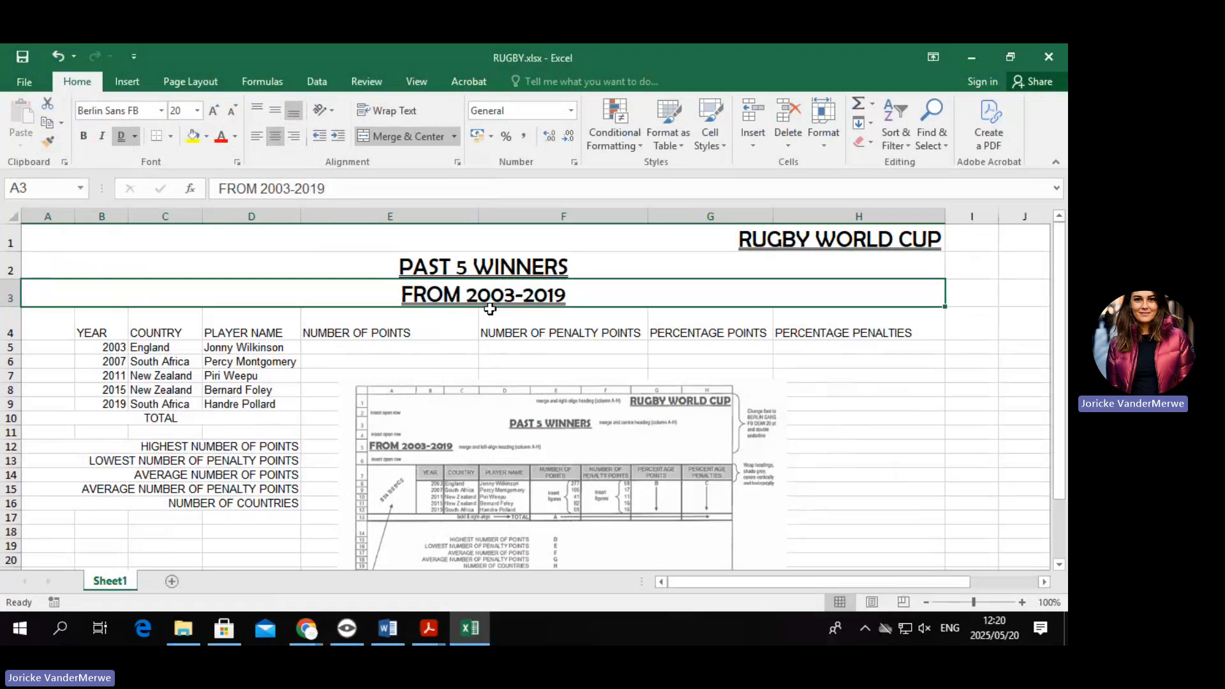
click(256, 135)
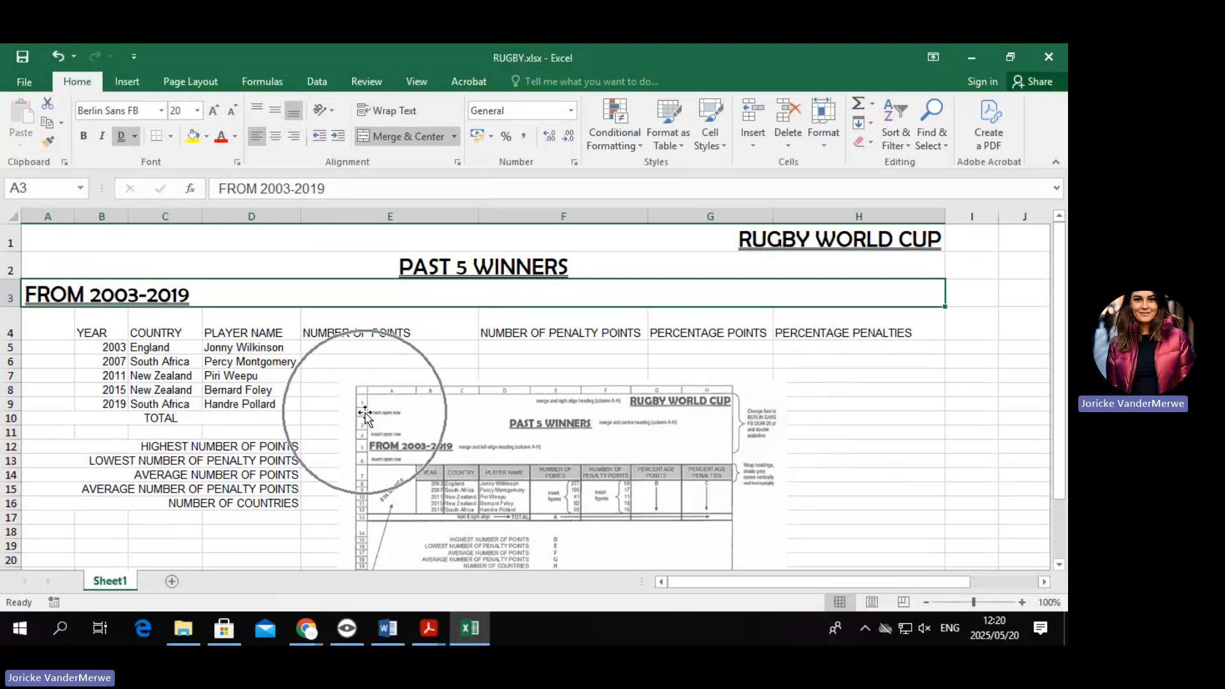
Insert two blank rows between the RUGBY WORLD CUP and PAST 5 WINNERS headings.
click(9, 269)
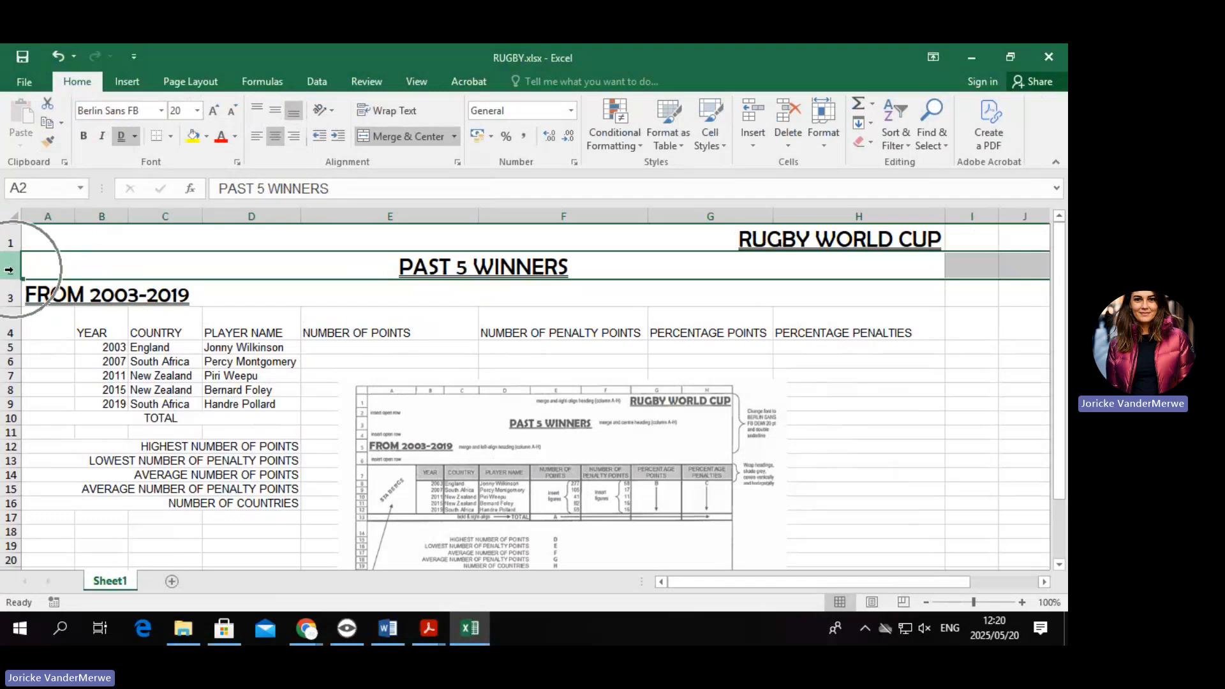
right_click(9, 269)
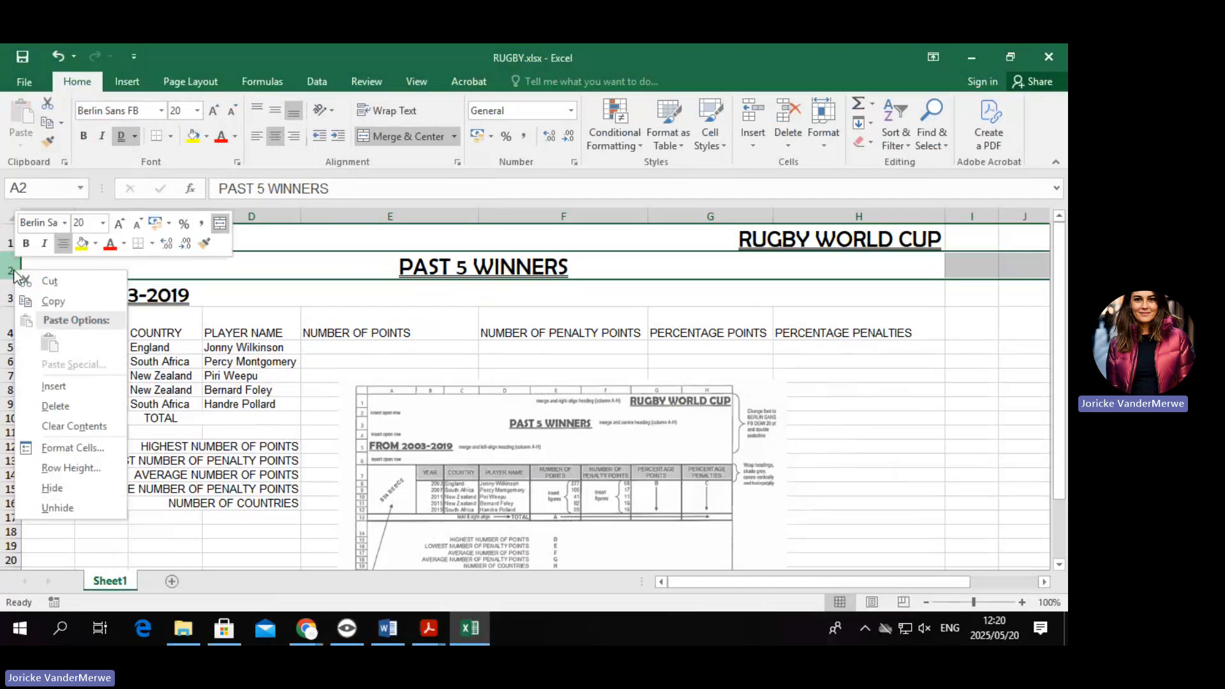
click(54, 387)
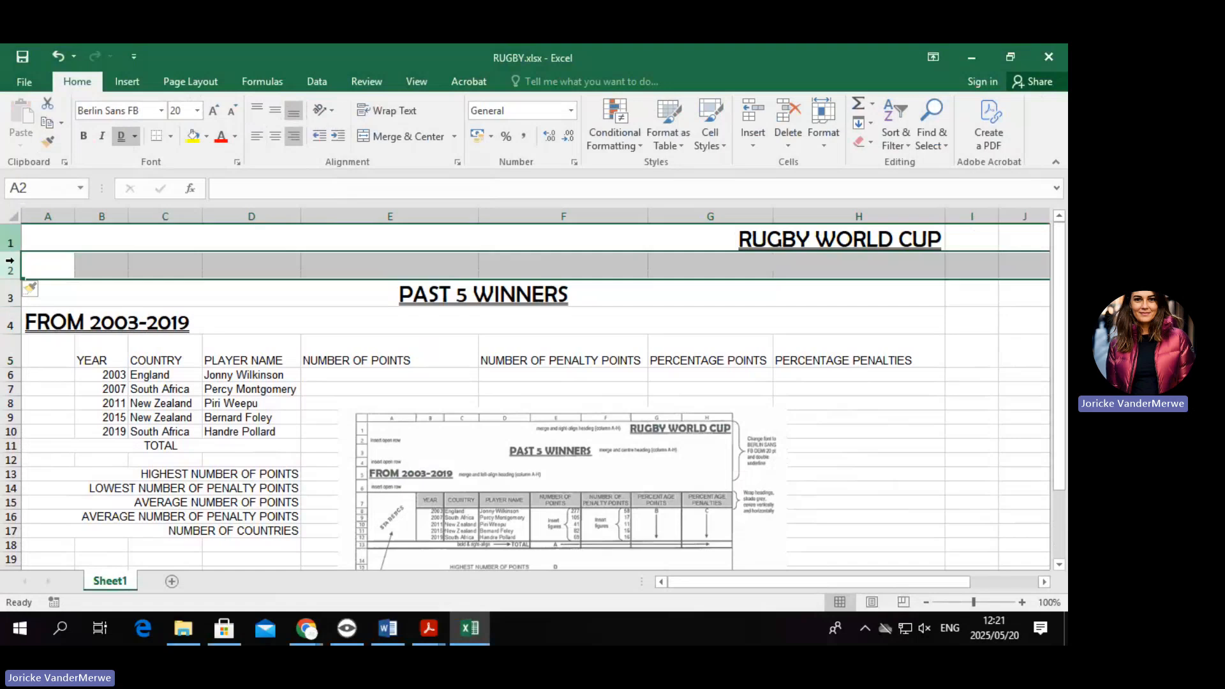
click(9, 296)
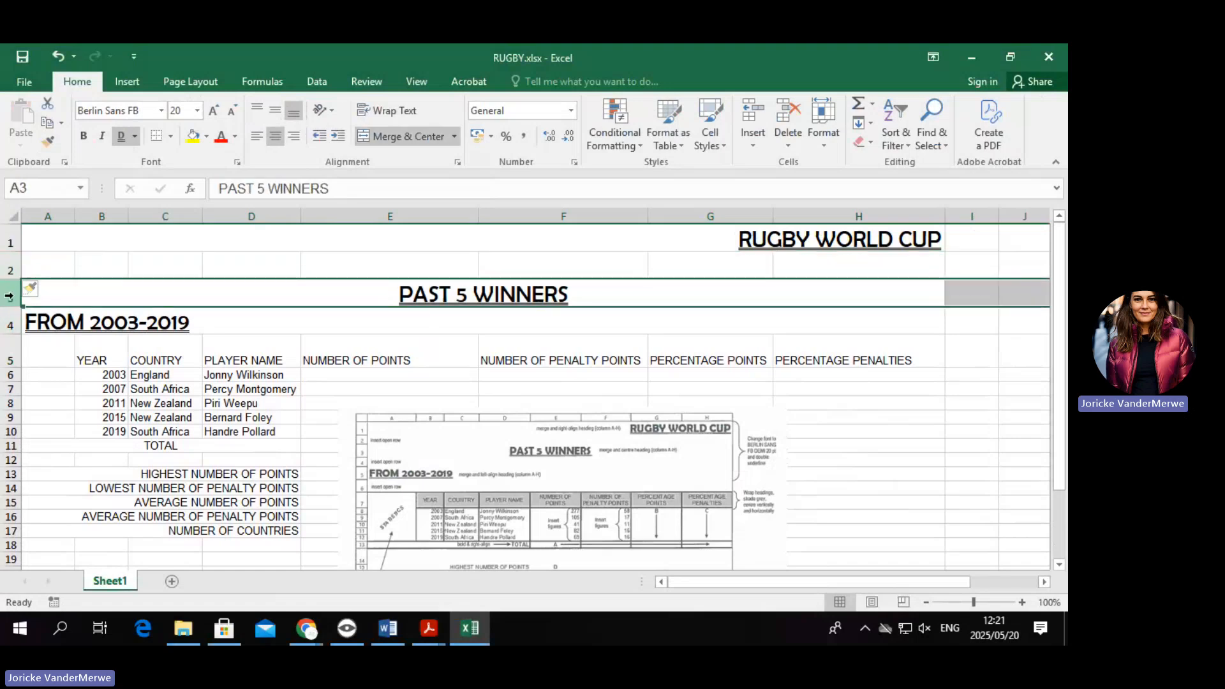
right_click(8, 296)
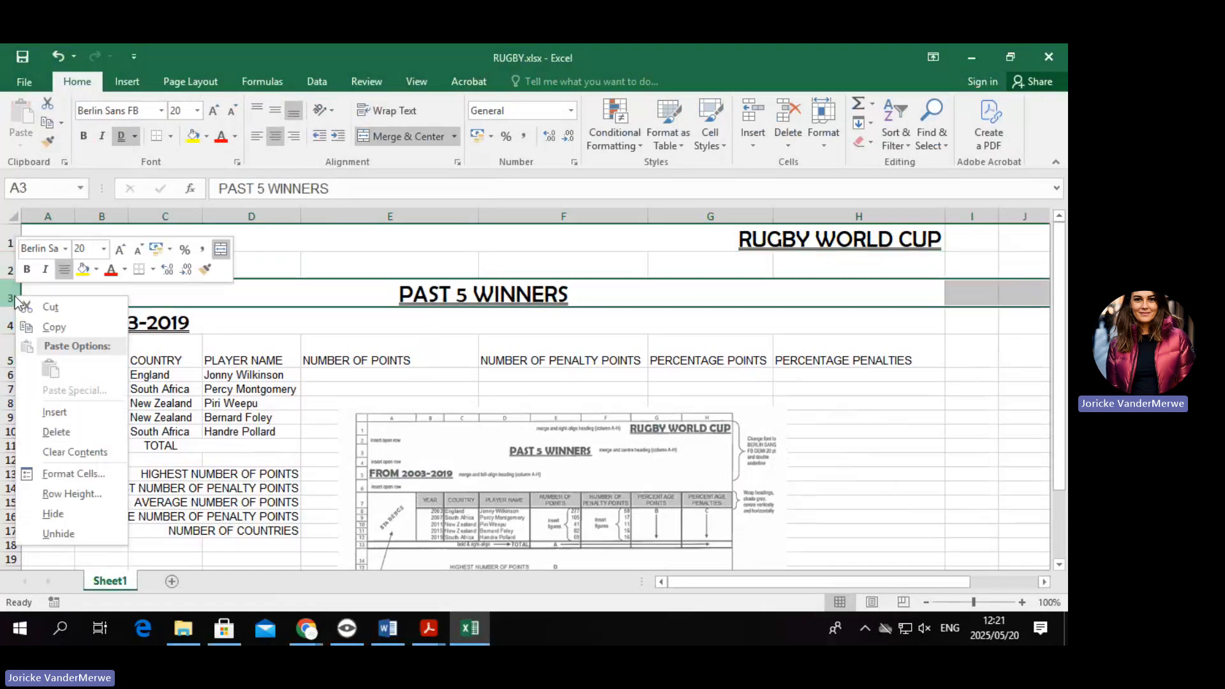
click(65, 410)
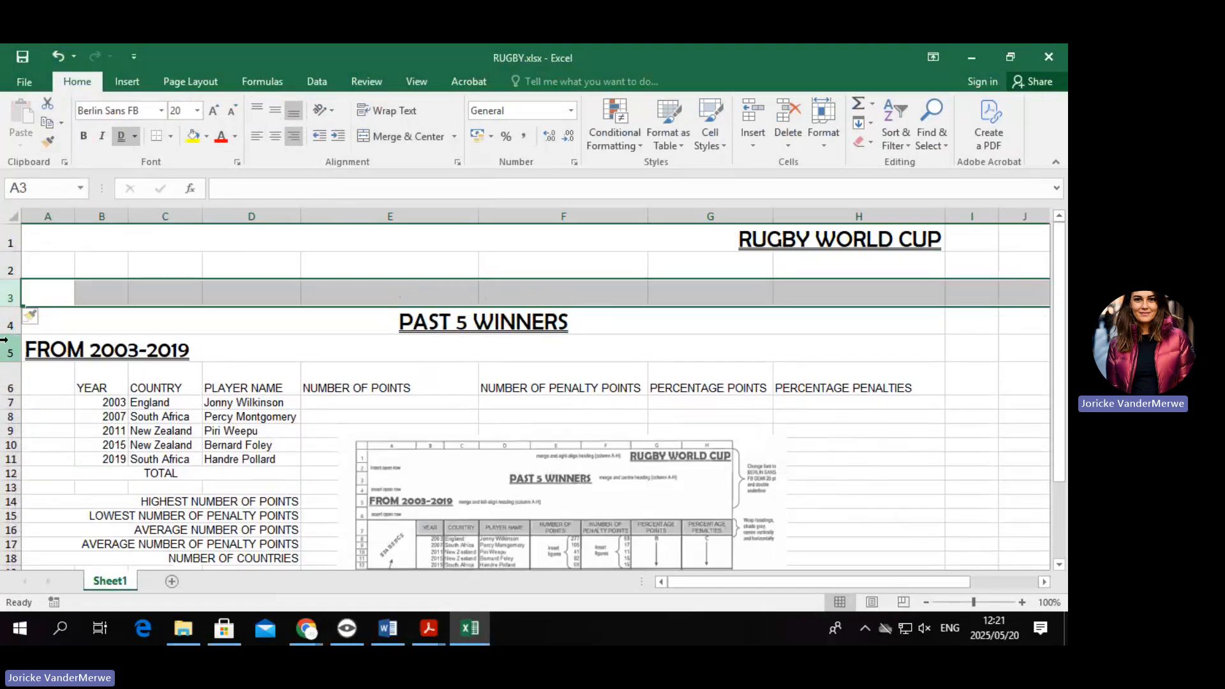
Insert a blank row between the FROM 2003-2019 heading and the row of column headings.
key(ctrl)
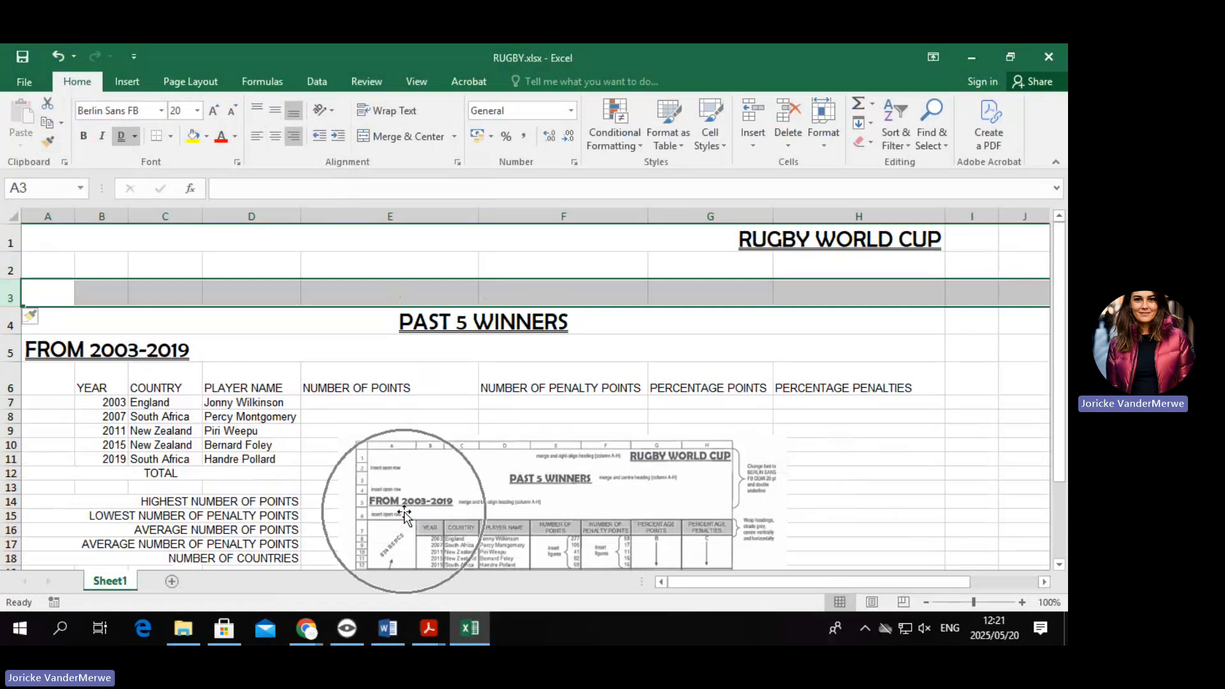
key(ctrl)
key(ctrl)
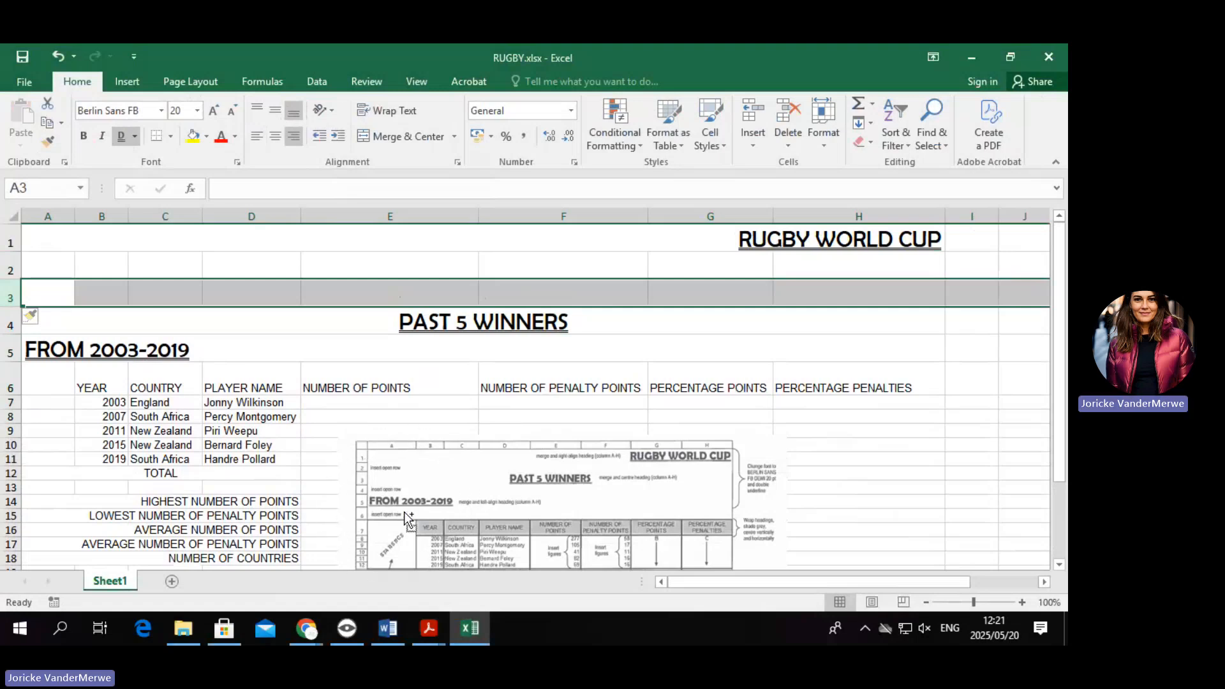
click(11, 349)
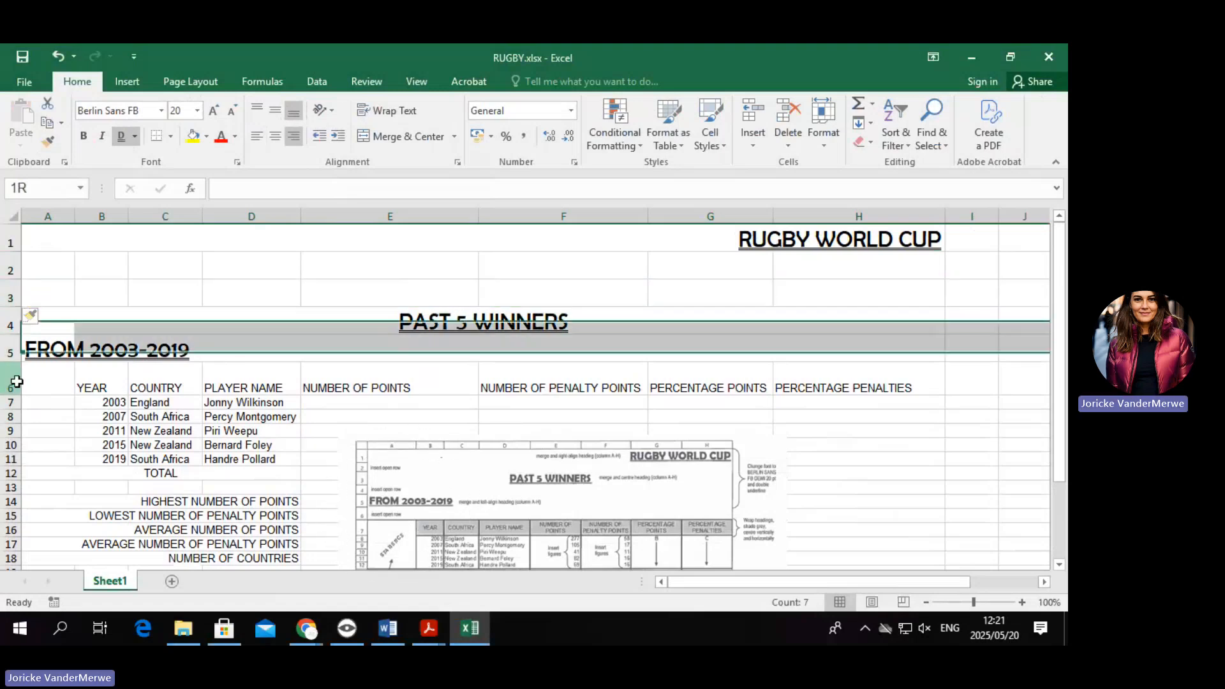
click(11, 382)
right_click(12, 381)
click(67, 249)
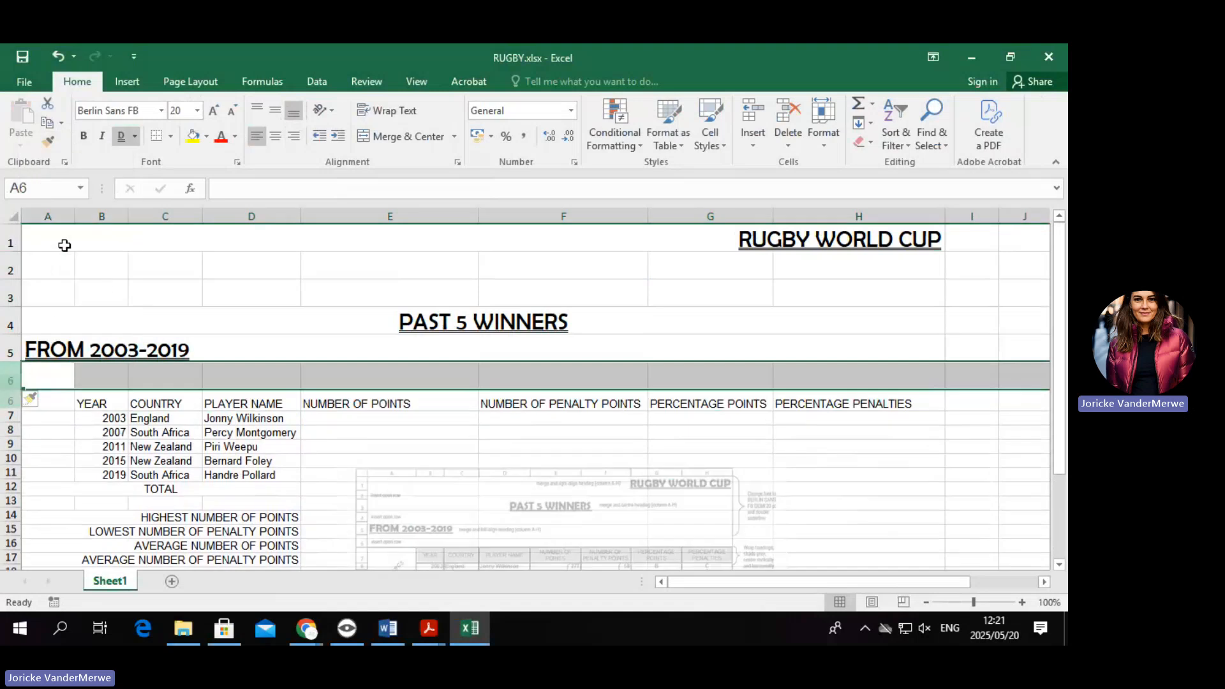
Move the layout picture up over the heading rows and compare its row layout with rows 5 and 6.
scroll(484, 465, down, 2)
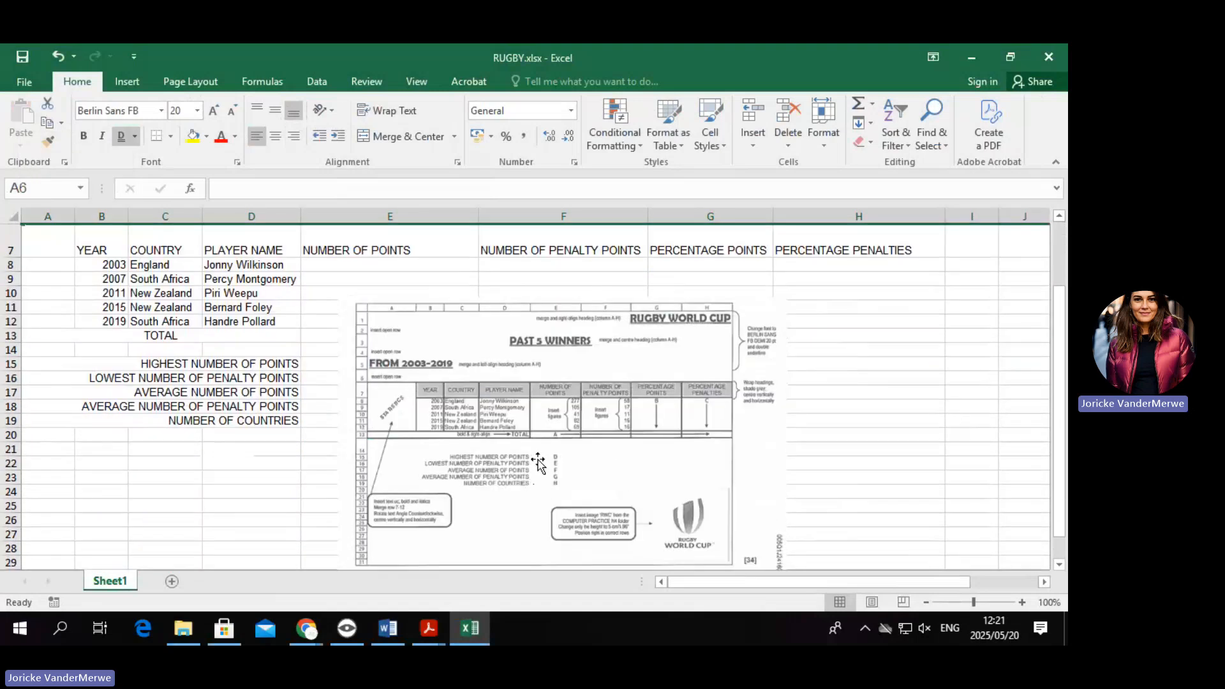
drag(530, 436, 731, 424)
scroll(730, 425, up, 2)
drag(679, 473, 670, 379)
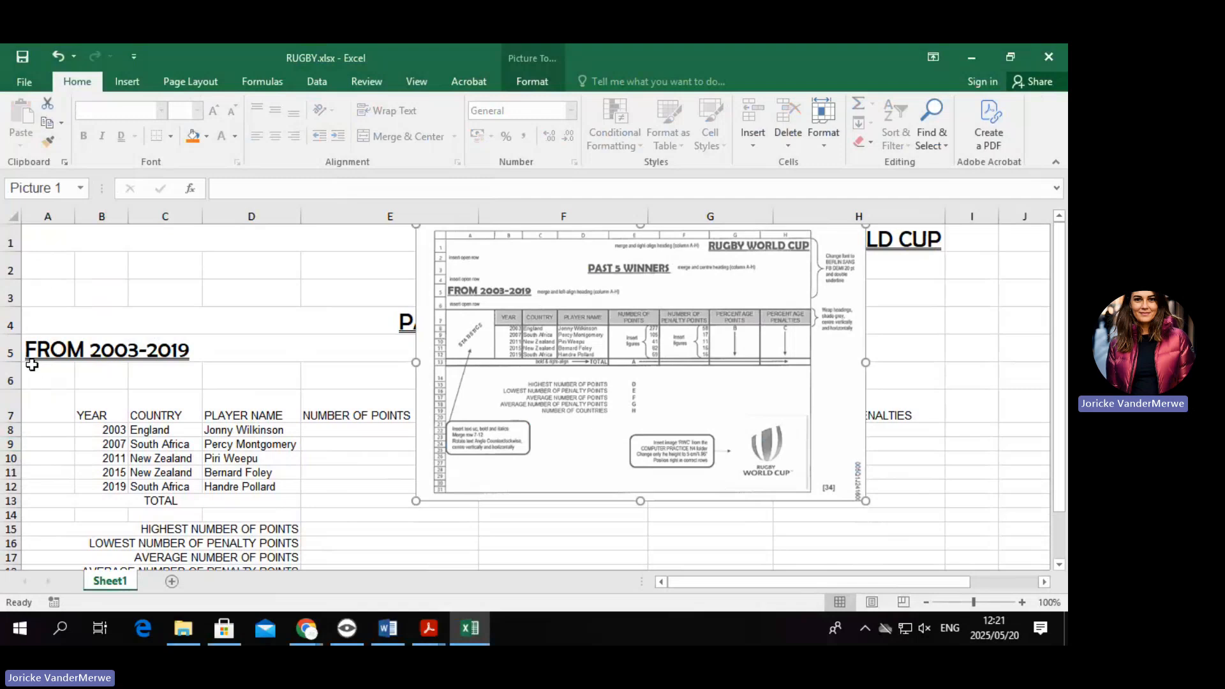
click(11, 353)
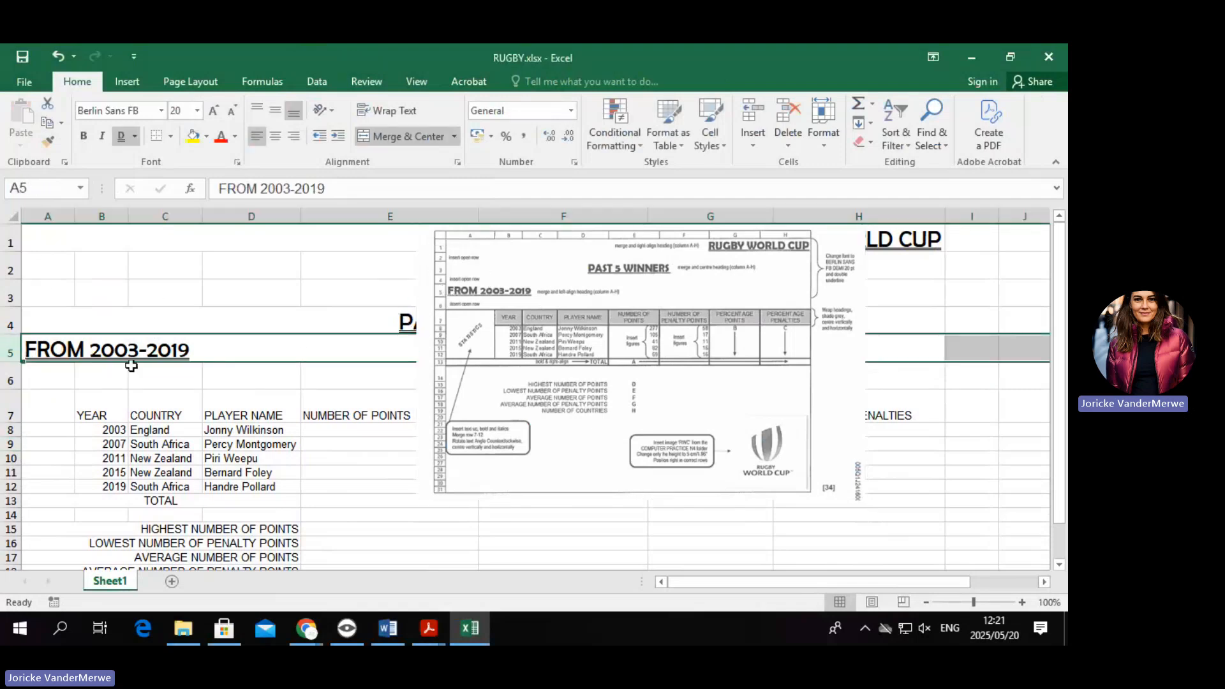
click(6, 383)
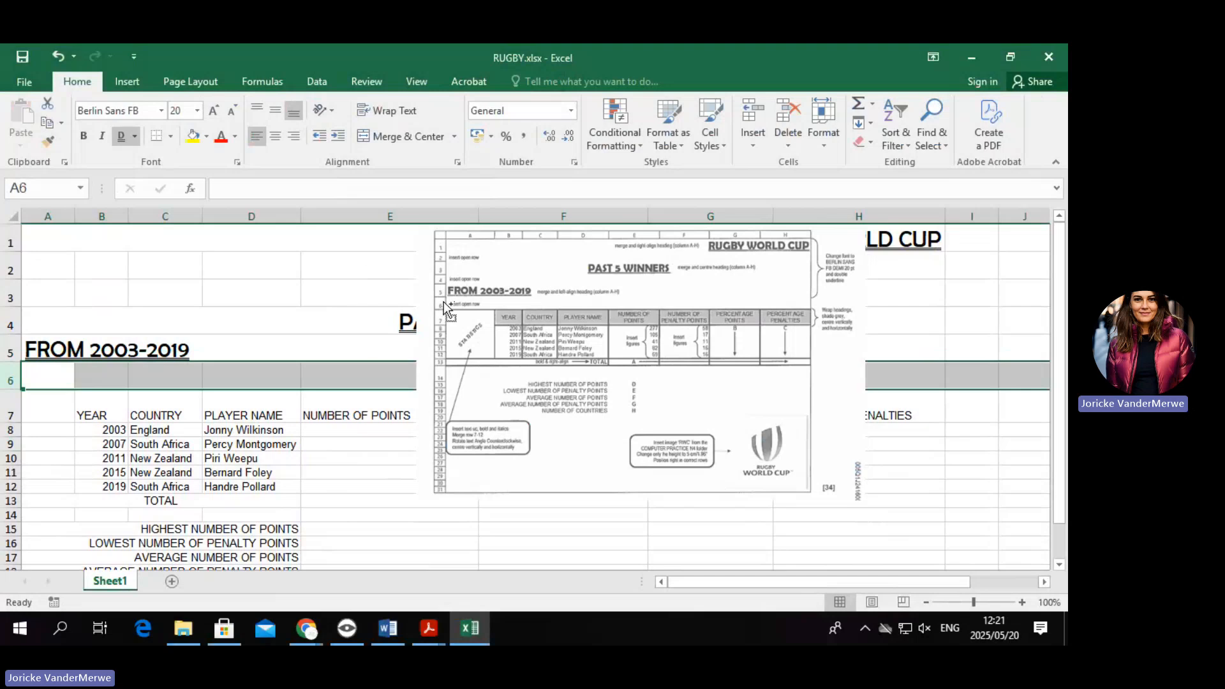
click(587, 354)
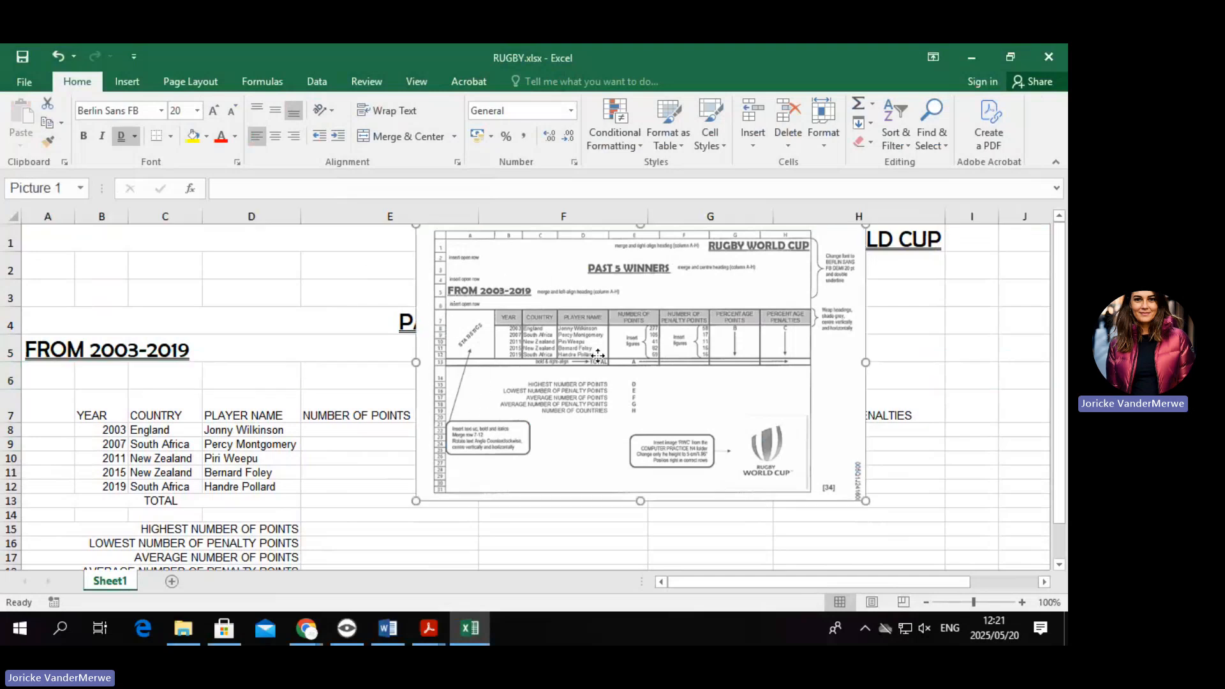
Read the enlarged layout picture and move it to the right of the table, starting within column H.
drag(587, 354, 589, 367)
scroll(825, 361, up, 4)
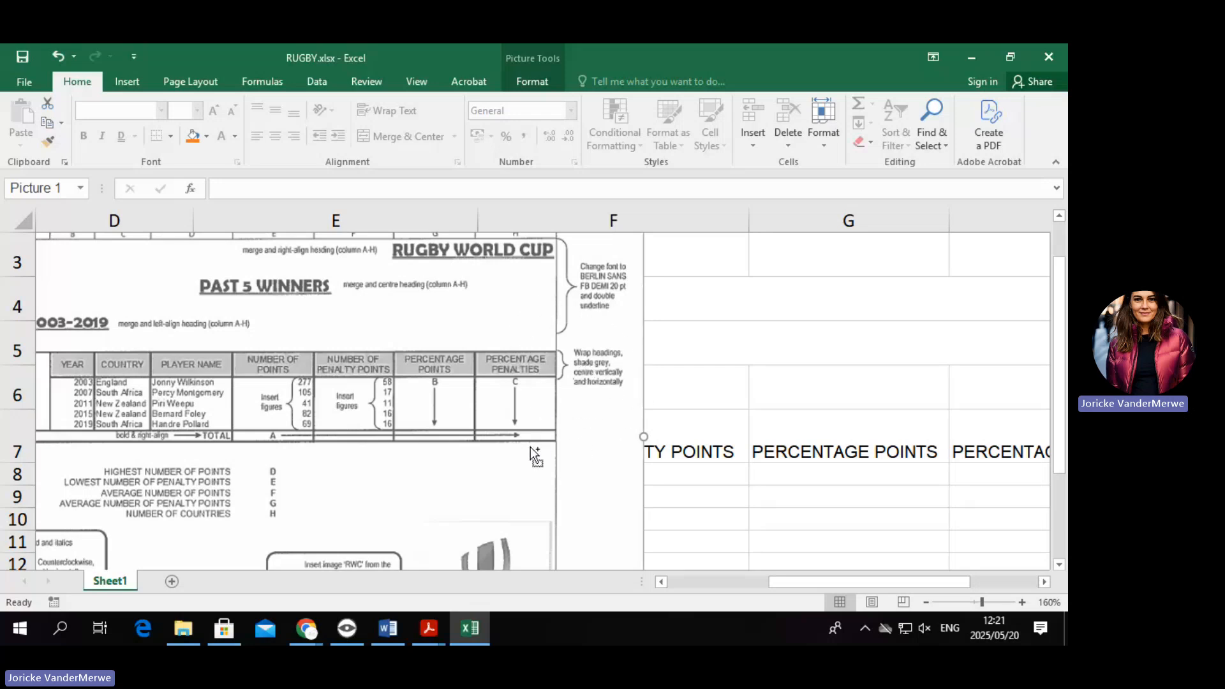
scroll(530, 446, down, 3)
scroll(530, 446, down, 3)
drag(511, 429, 906, 353)
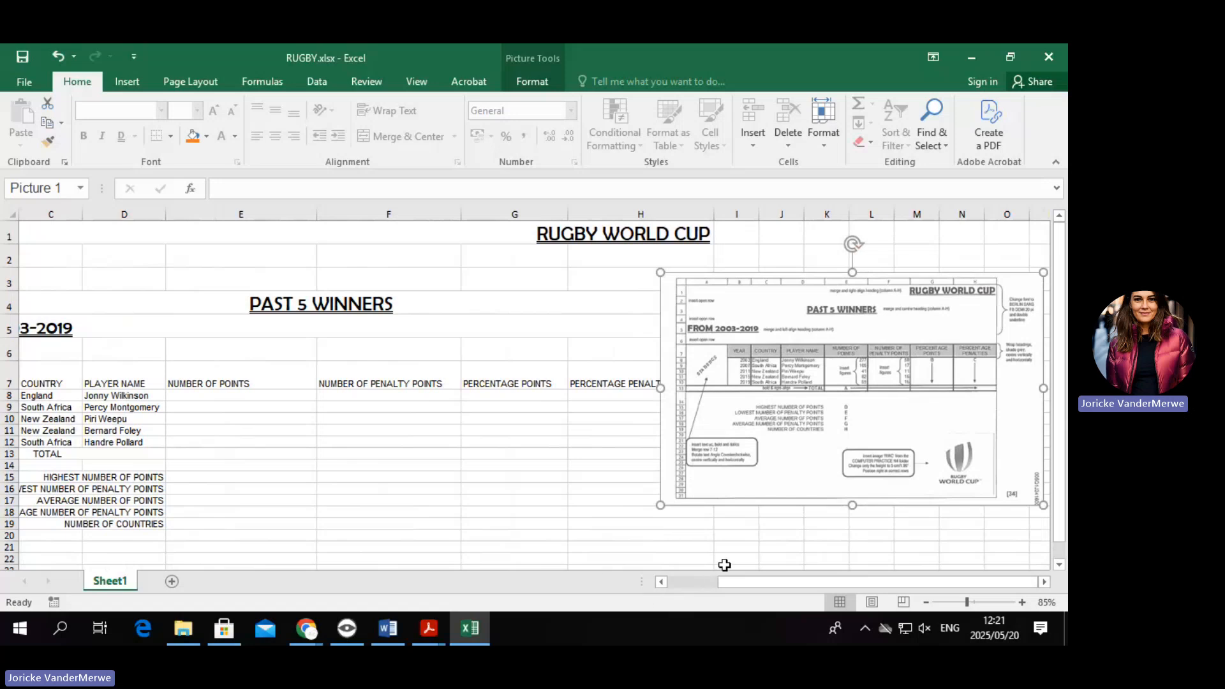
drag(752, 576, 634, 574)
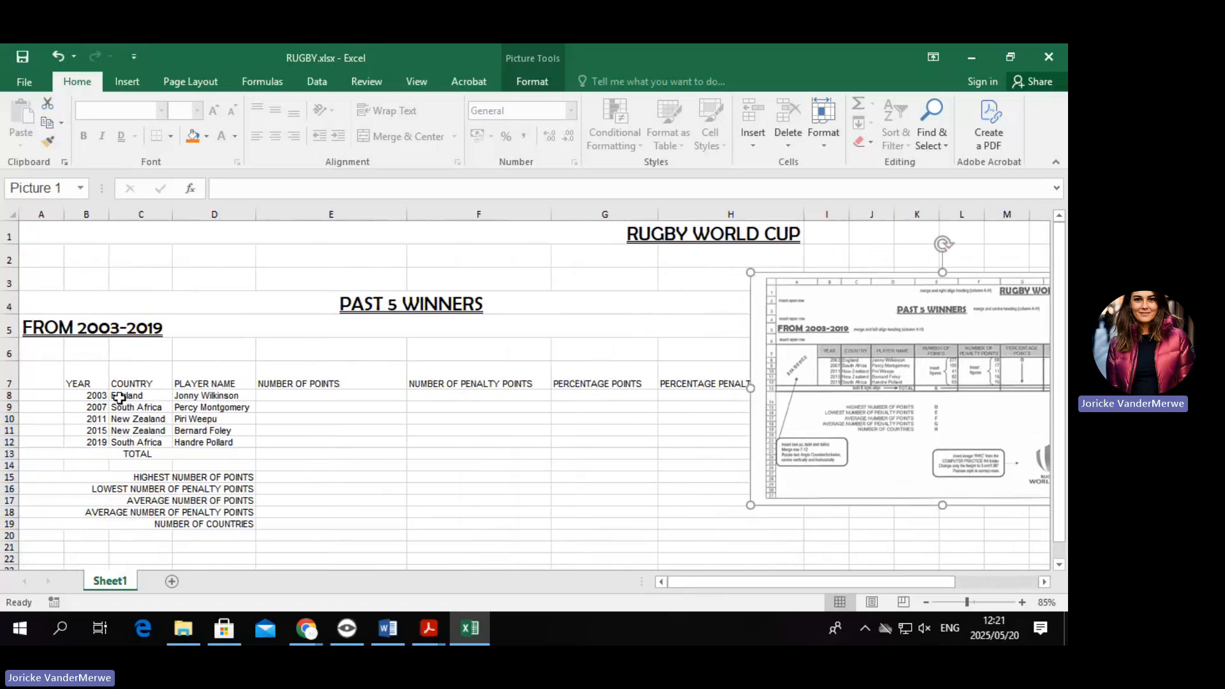
drag(30, 376, 32, 443)
click(7, 377)
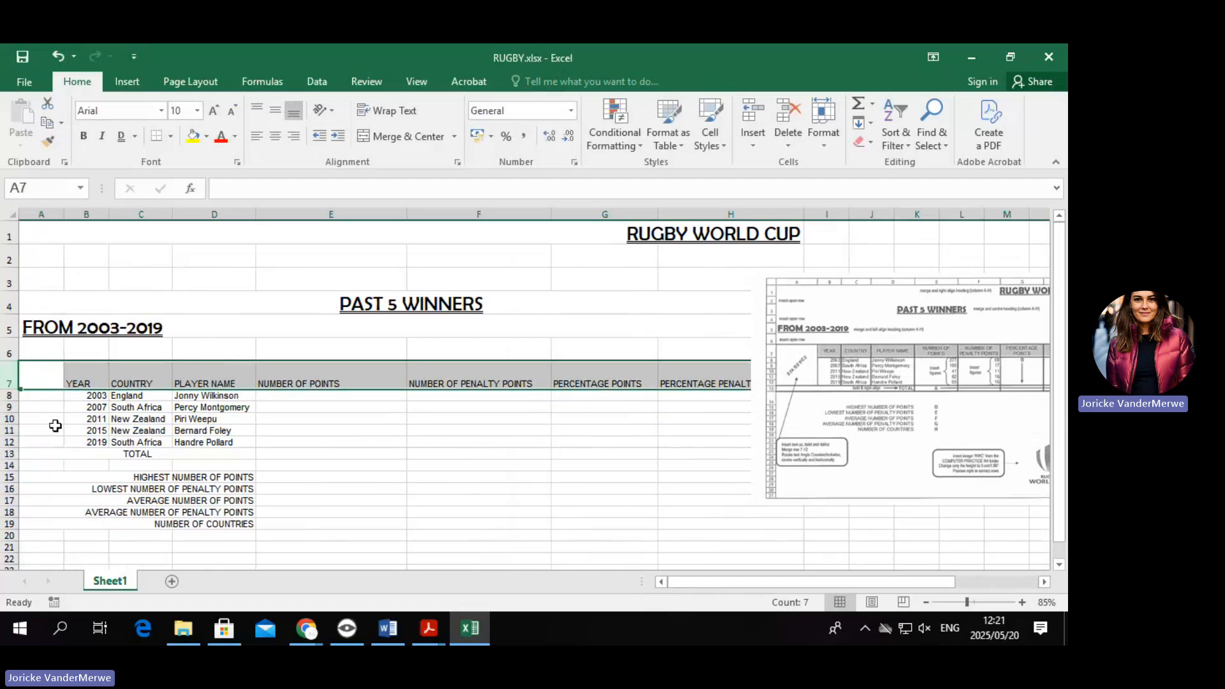
drag(39, 376, 43, 447)
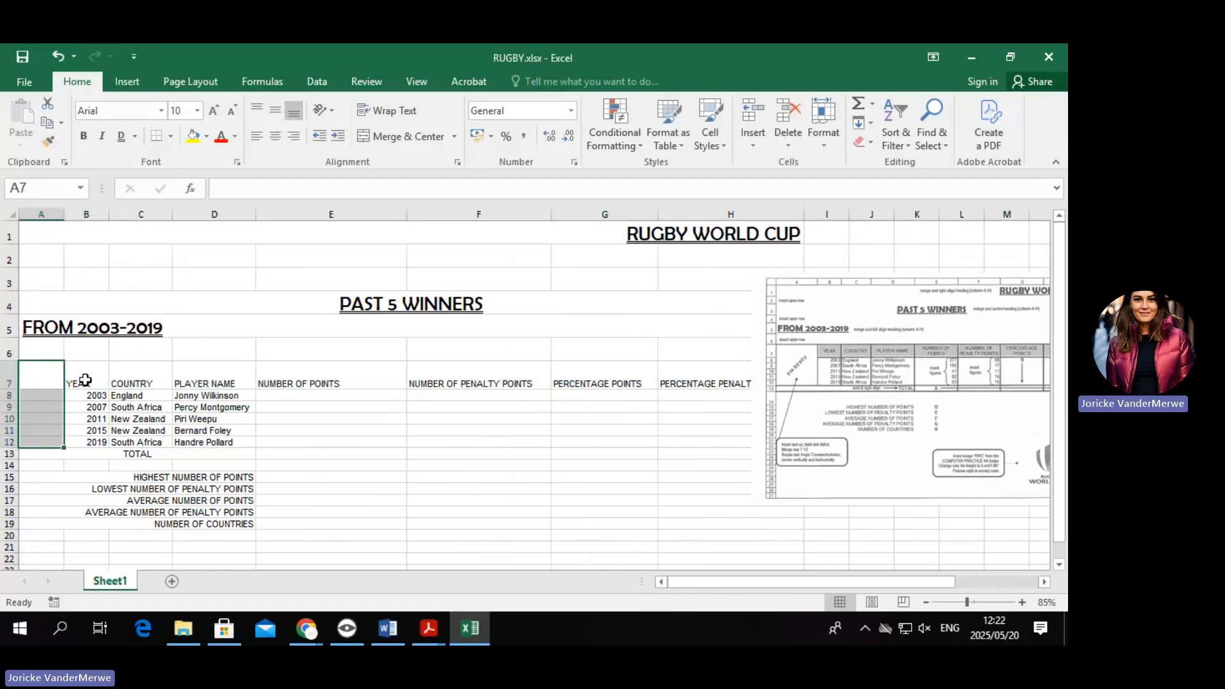
Wrap the text of the column headings in B7:H7 and centre them horizontally and vertically.
drag(79, 383, 694, 375)
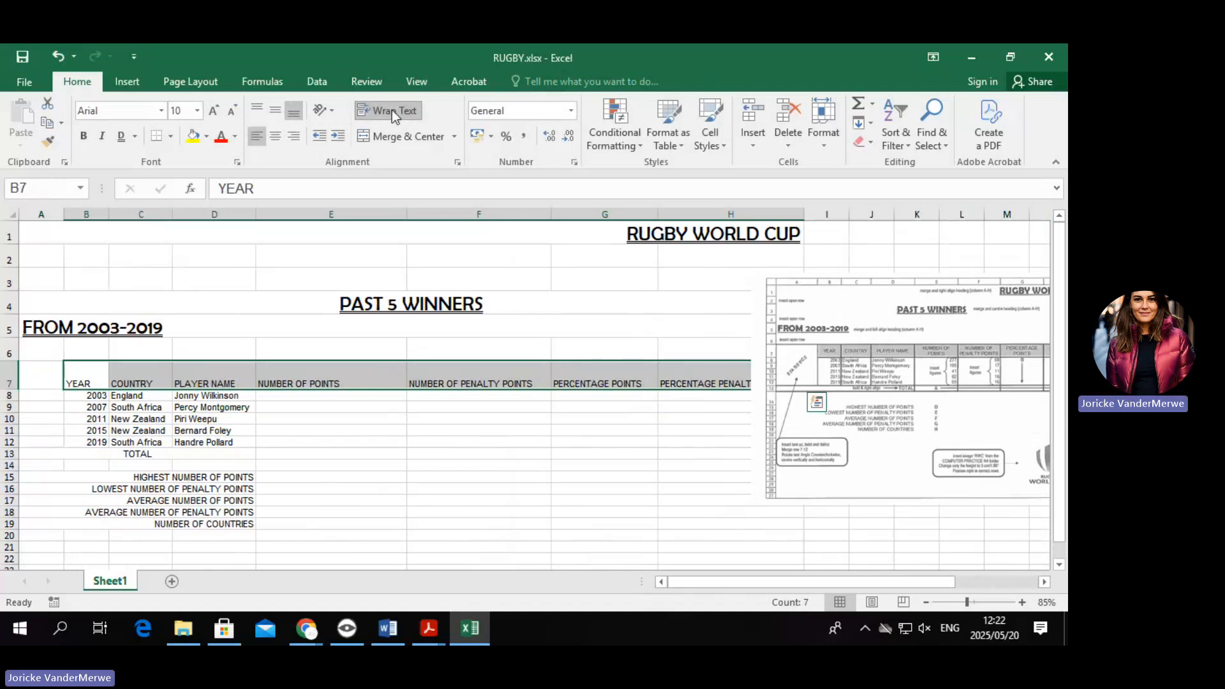
key(ctrl+q)
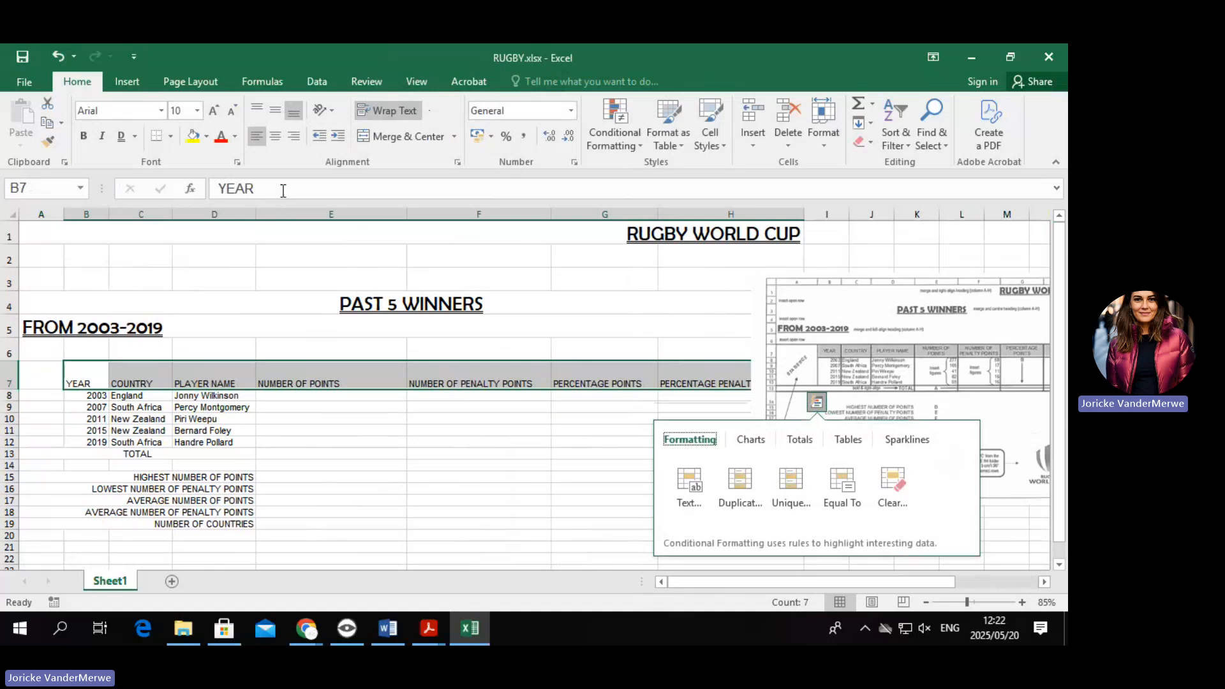
click(285, 157)
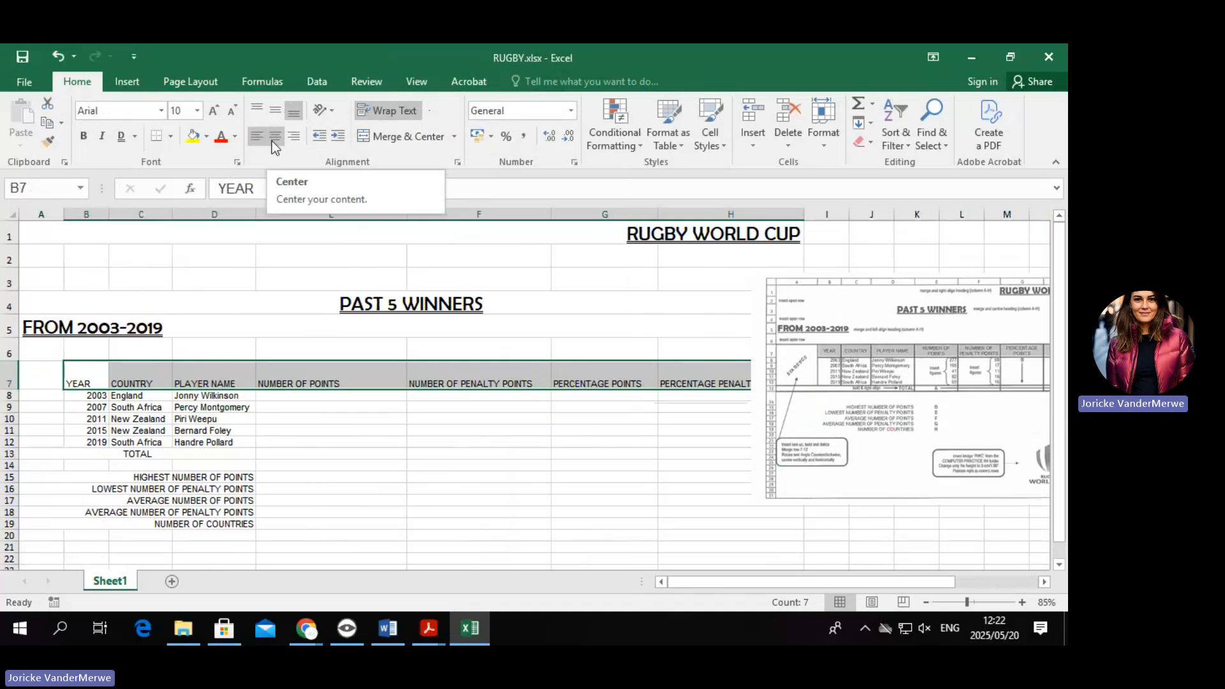
click(275, 139)
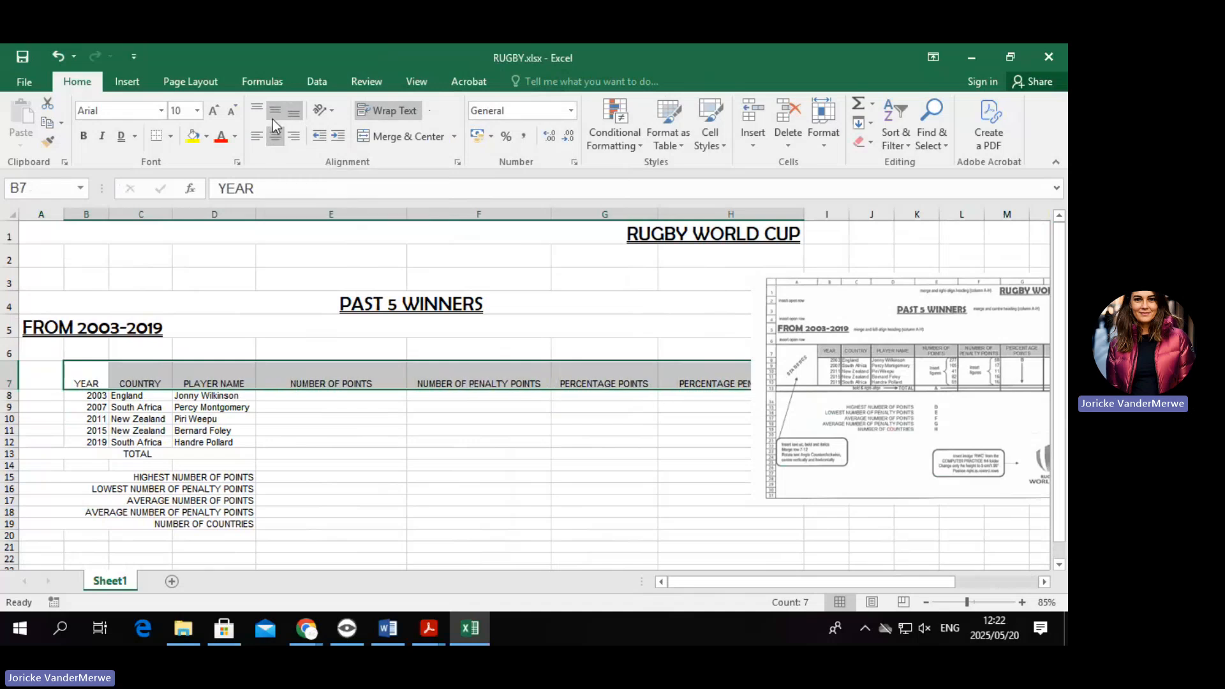
click(275, 116)
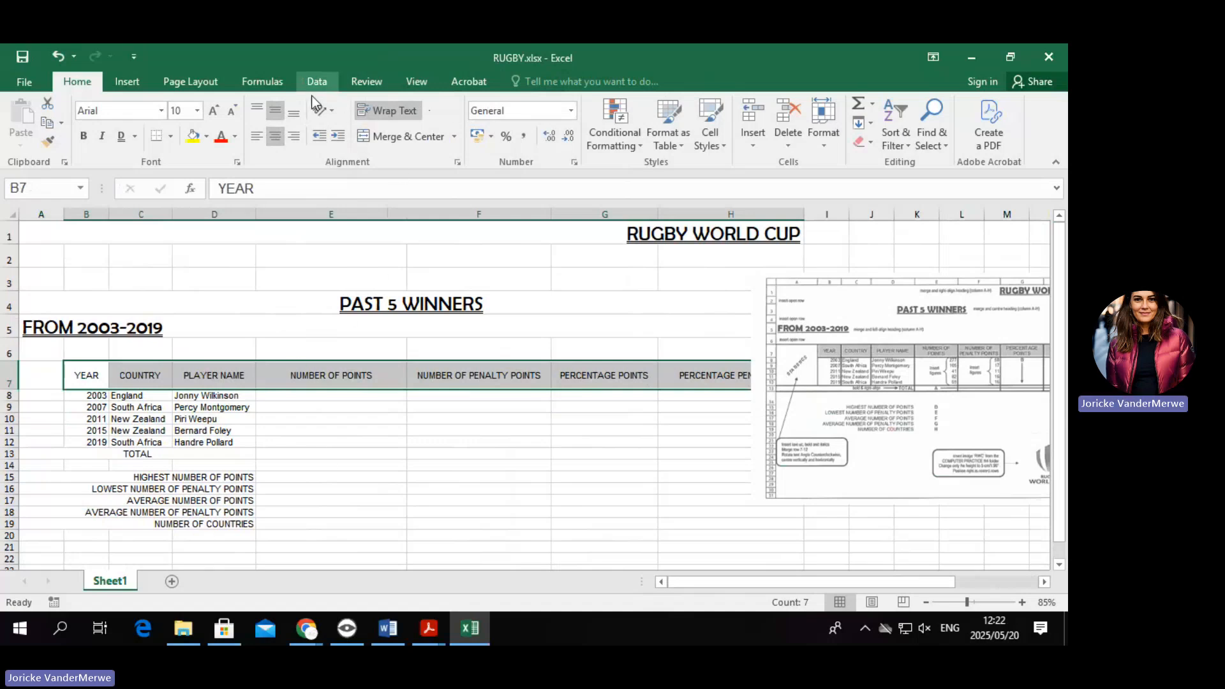
Fill the column headings in B7:H7 with yellow and open the fill colour choices.
click(199, 138)
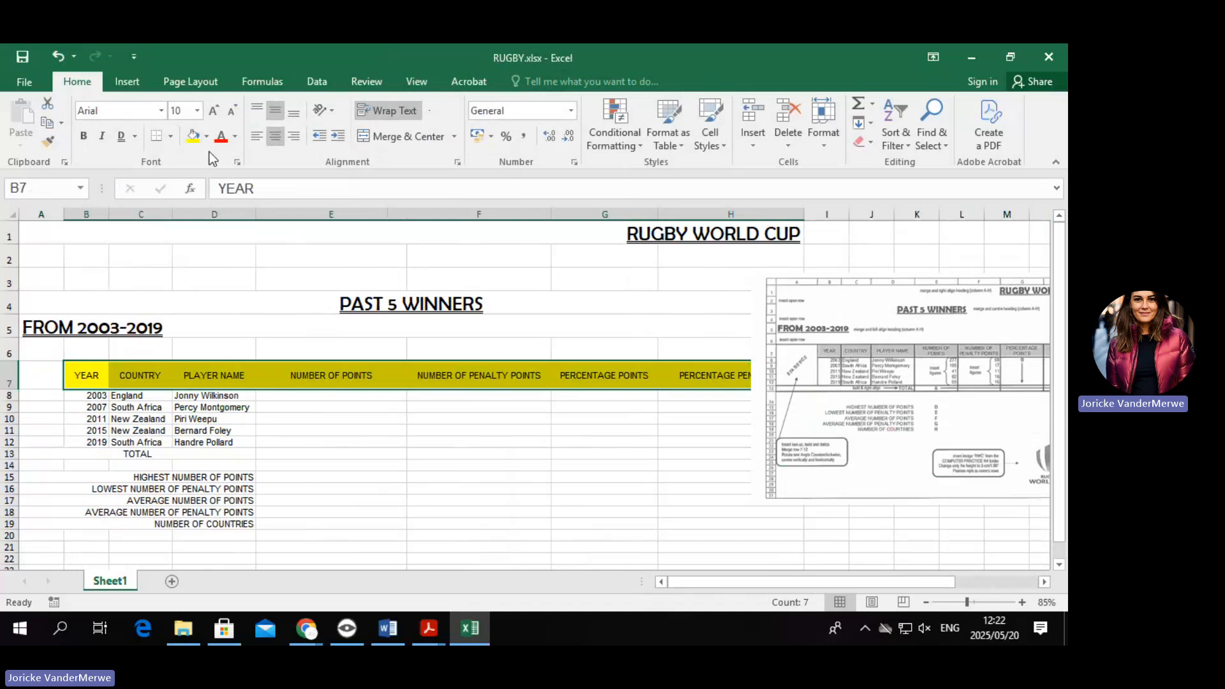
click(207, 135)
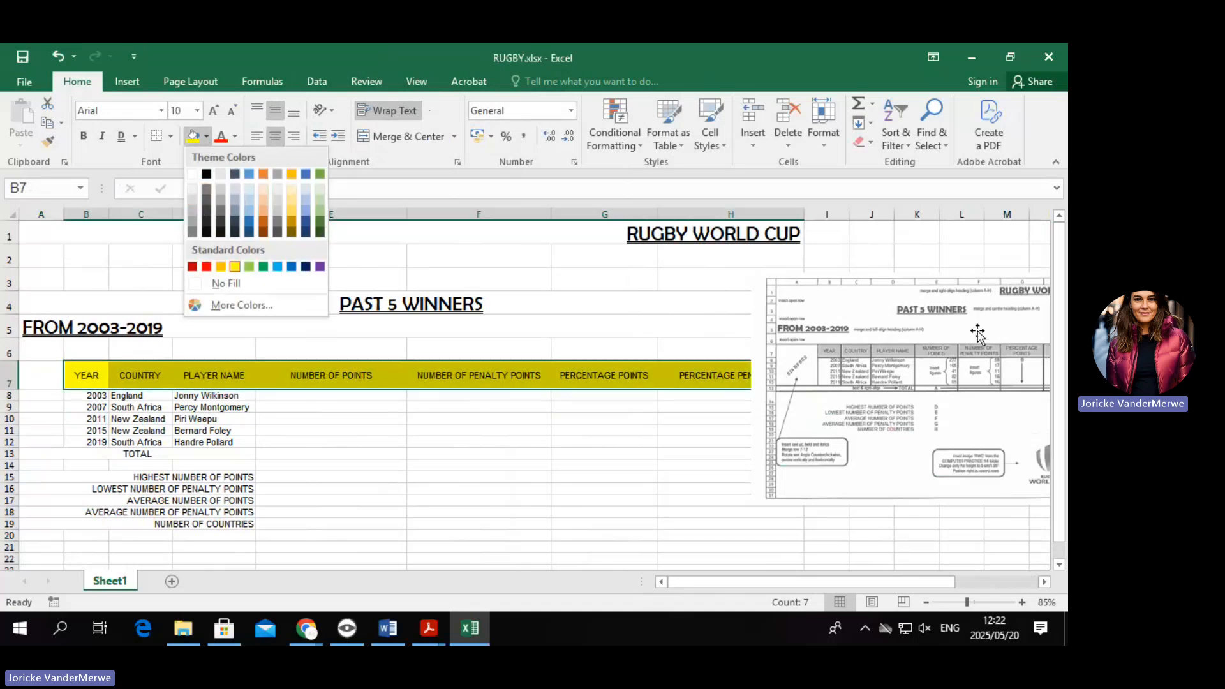
Move the layout picture over the table and read its shading instruction for the column headings.
click(951, 375)
drag(890, 324, 483, 325)
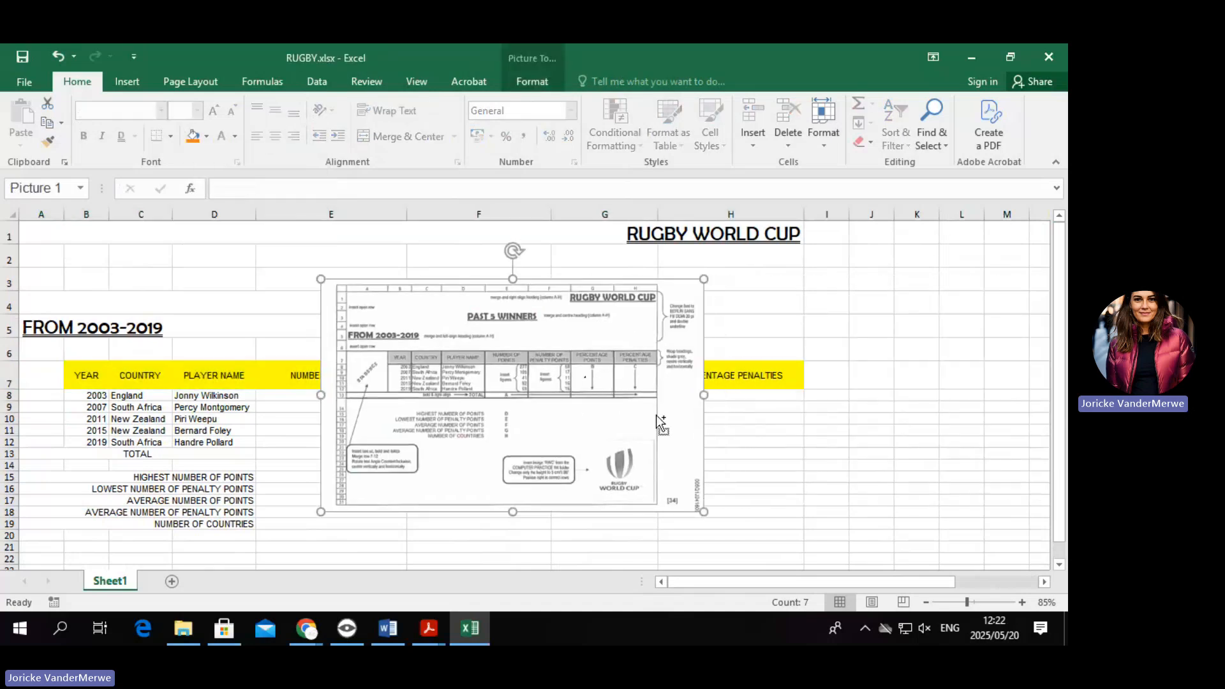
ctrl+scroll(483, 324, up, 4)
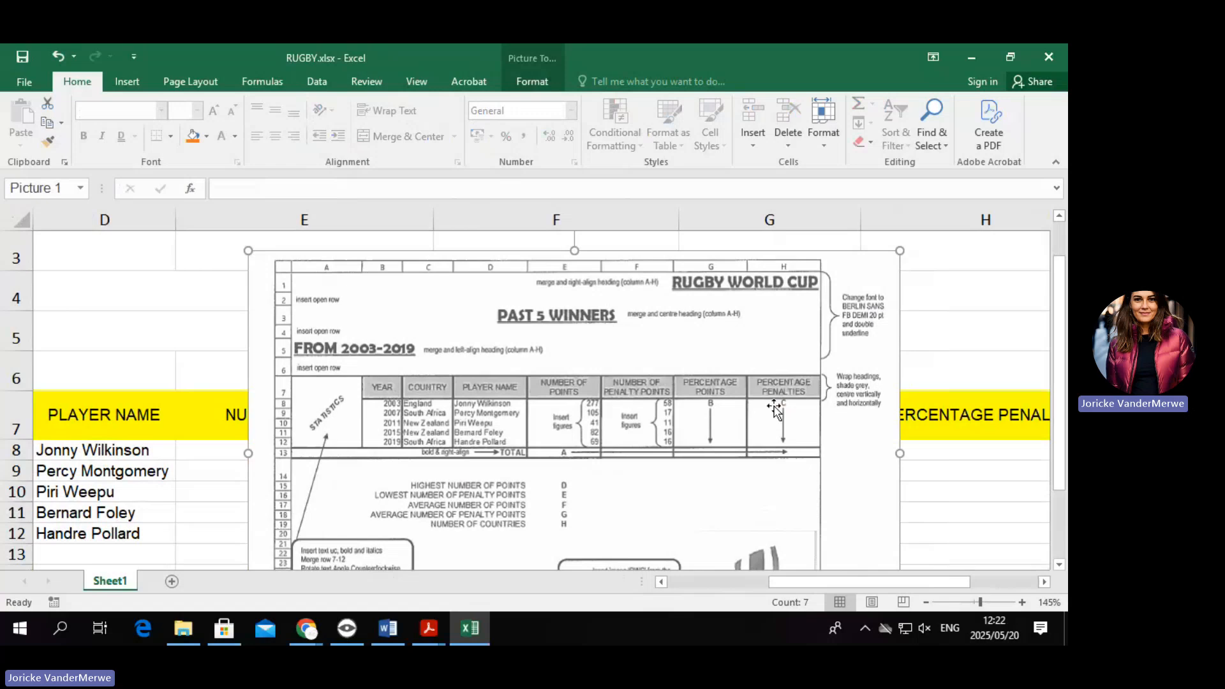
ctrl+scroll(842, 323, down, 4)
key(ctrl+z)
key(ctrl+z)
key(ctrl+z)
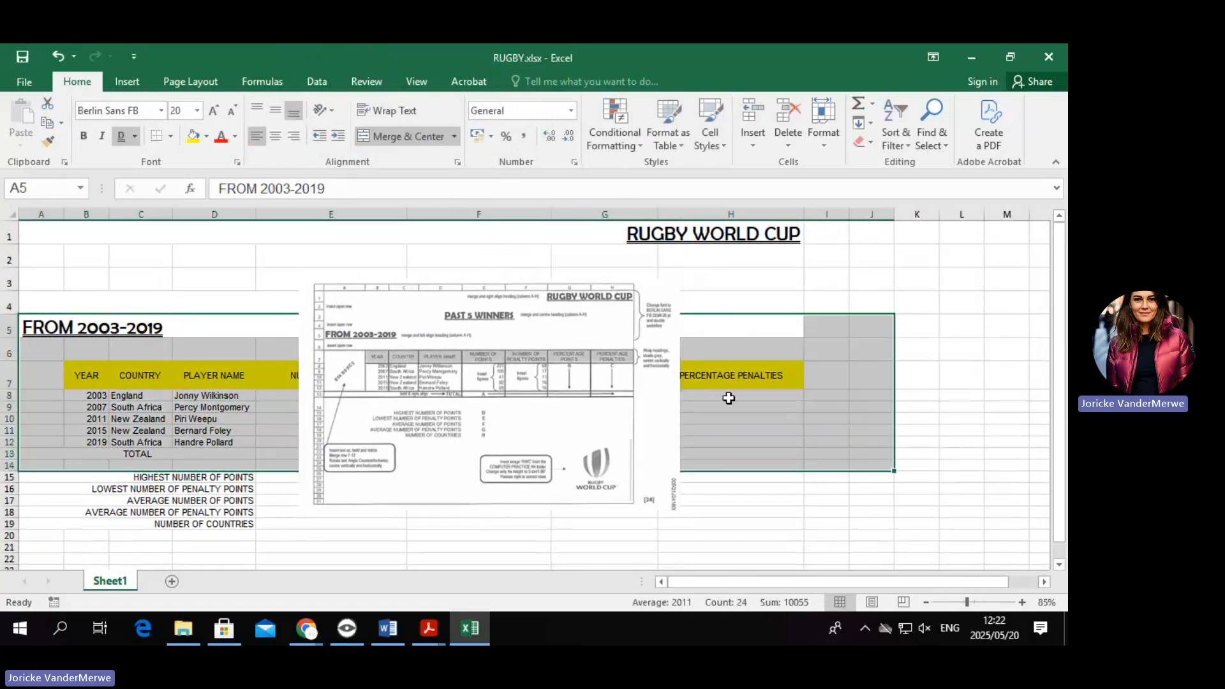
Shade the column headings in B7:H7 grey.
drag(100, 376, 784, 376)
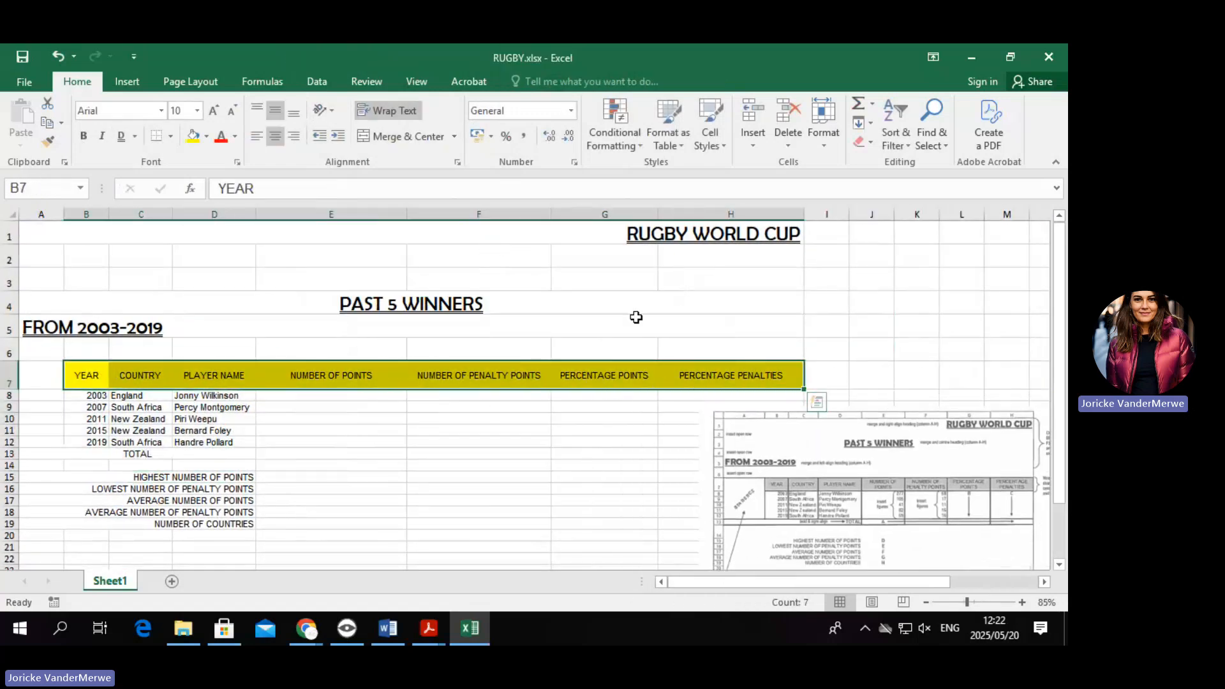
click(206, 137)
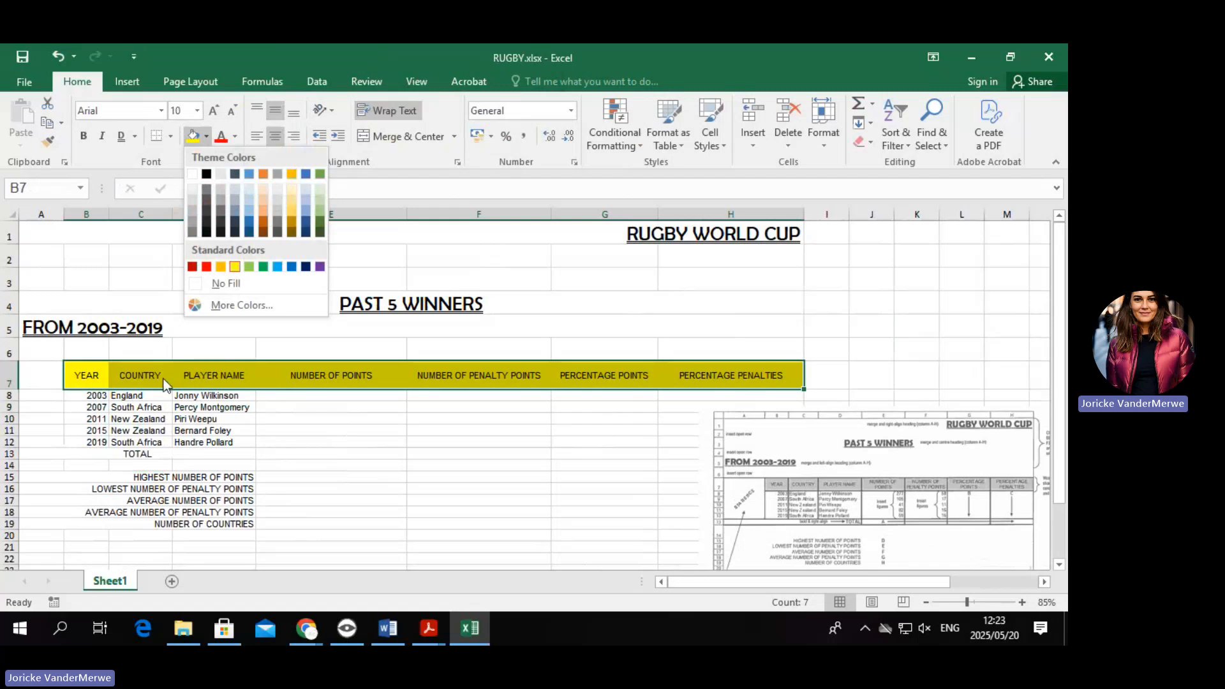
click(191, 209)
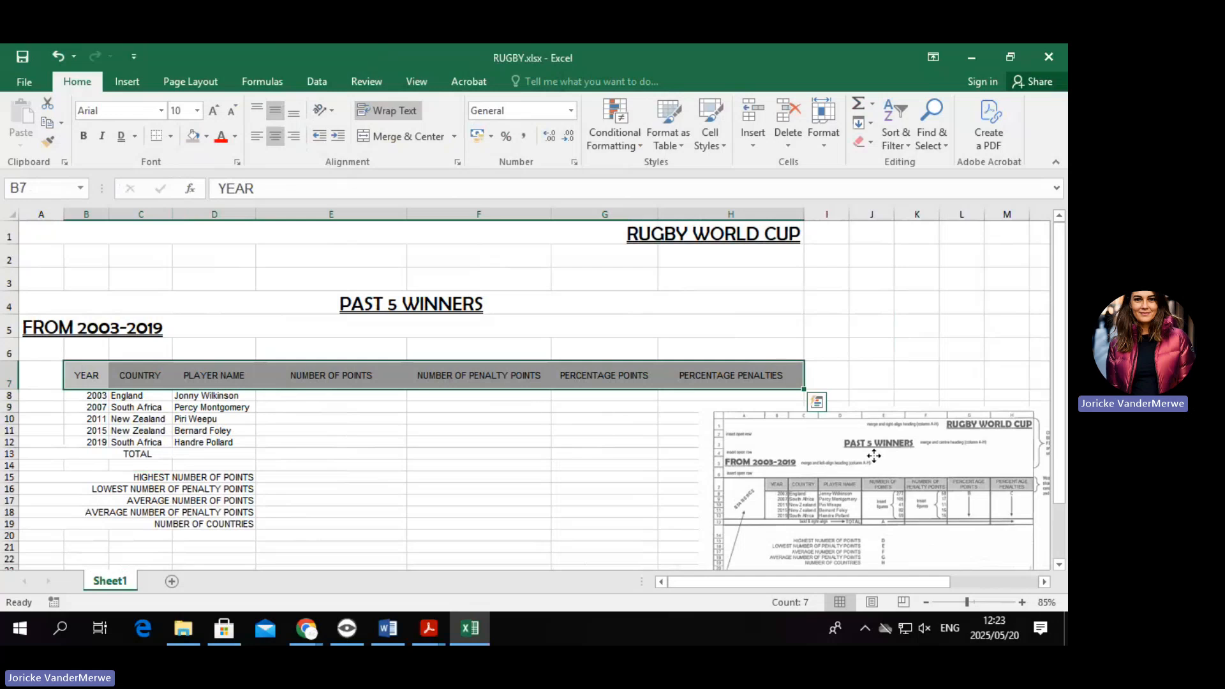
Following the layout picture, merge and centre cells A7:A12 and open the merged cell for text entry.
click(817, 400)
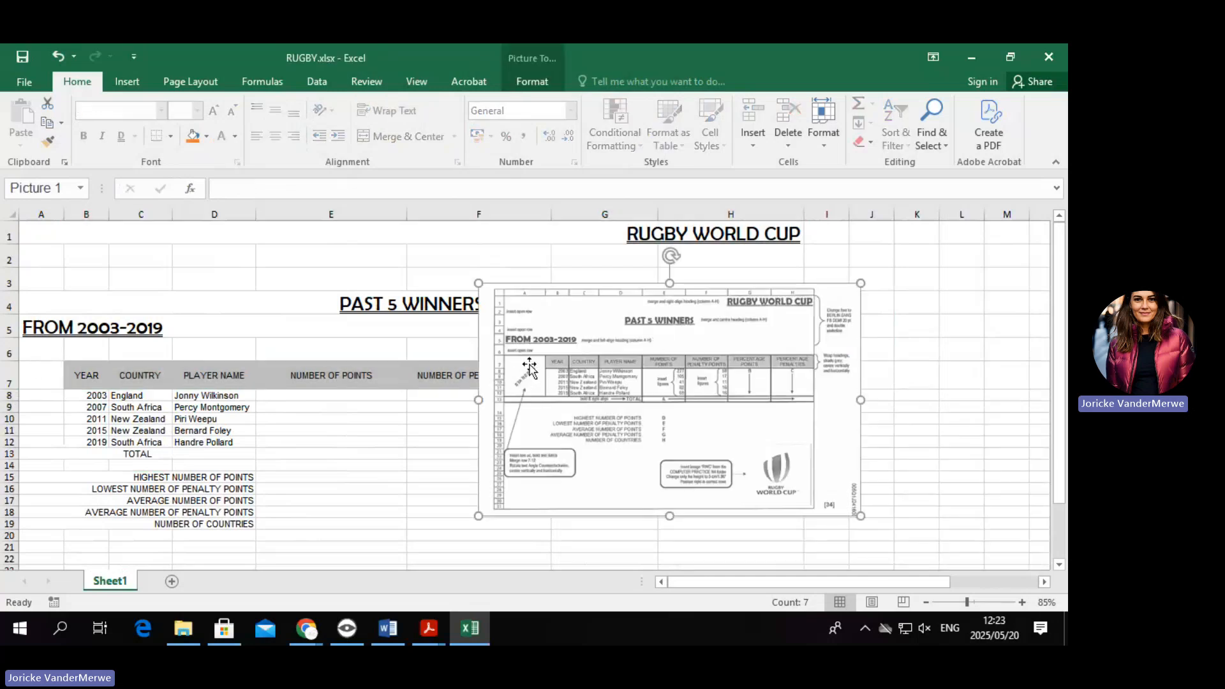
scroll(525, 389, up, 4)
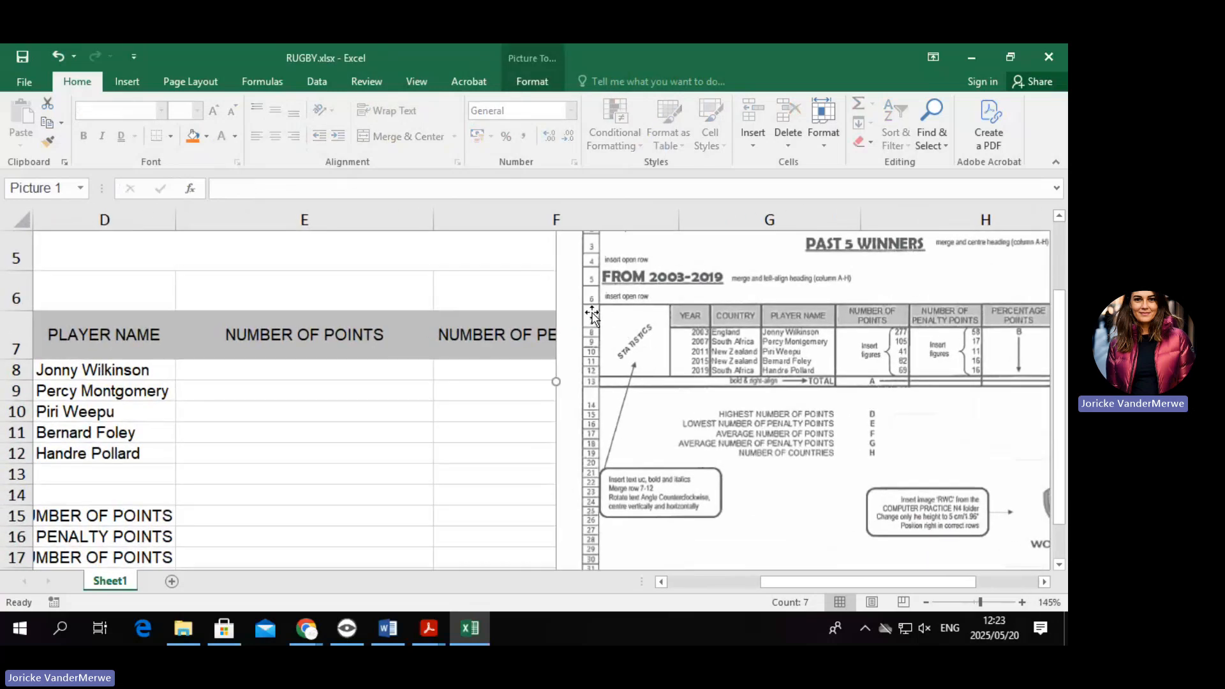
scroll(630, 381, down, 5)
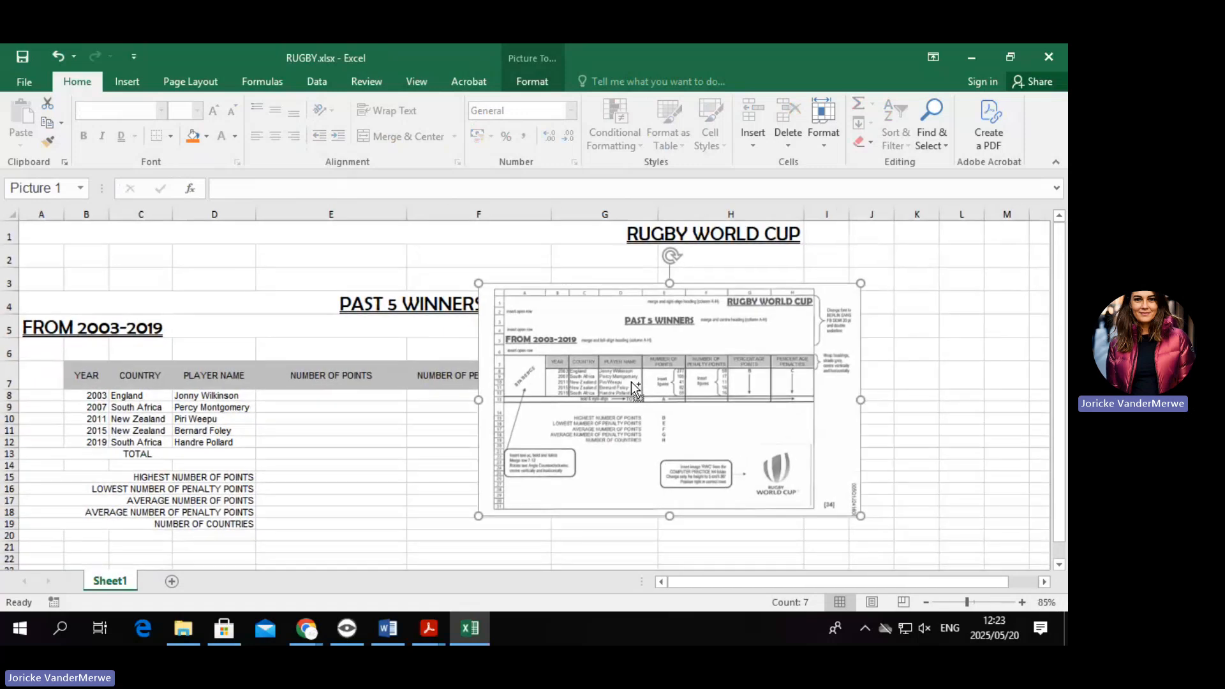
drag(34, 344, 37, 401)
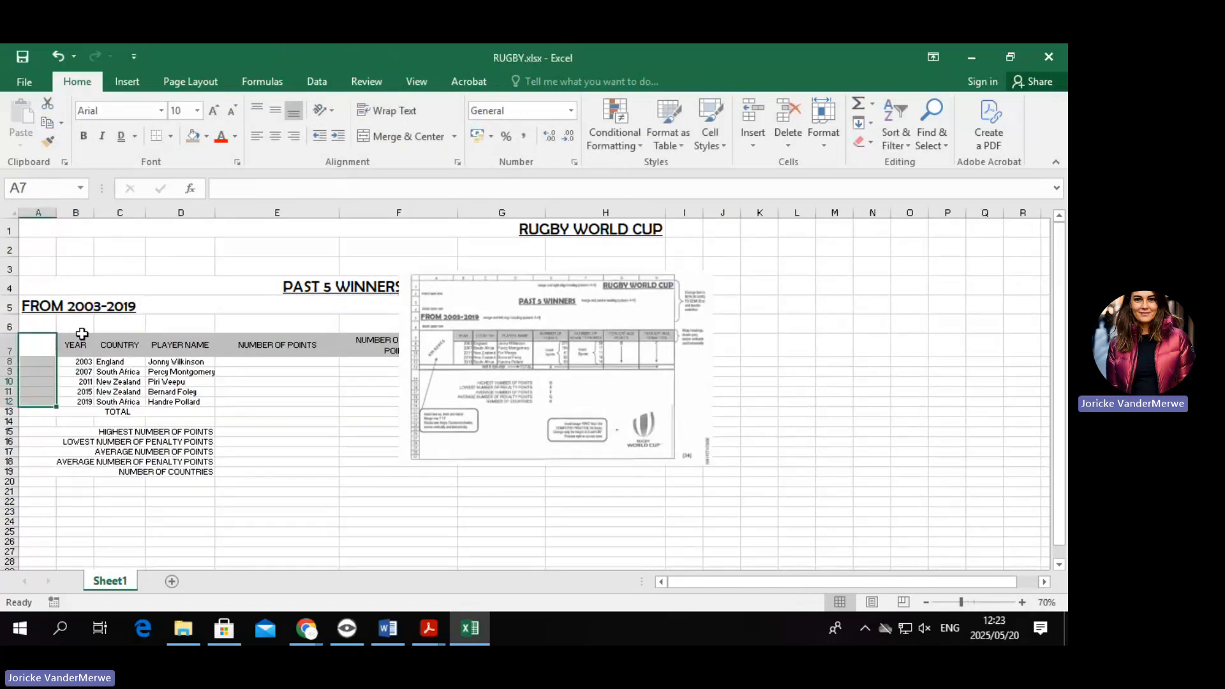
click(408, 135)
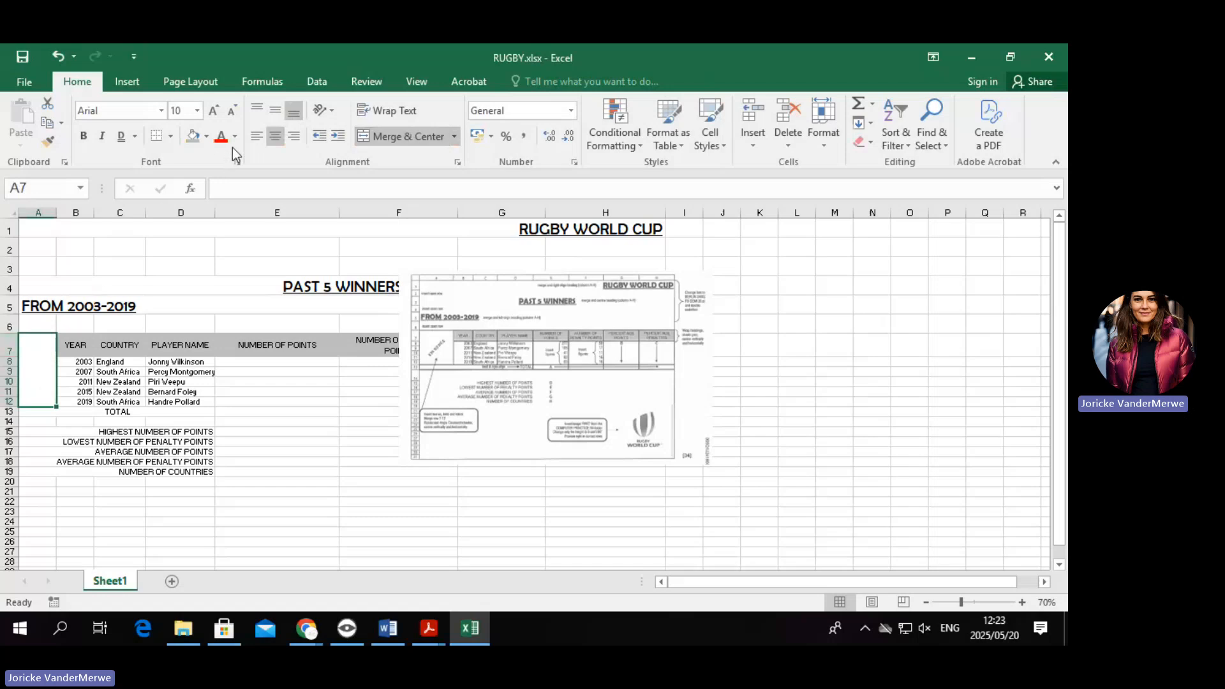
click(265, 188)
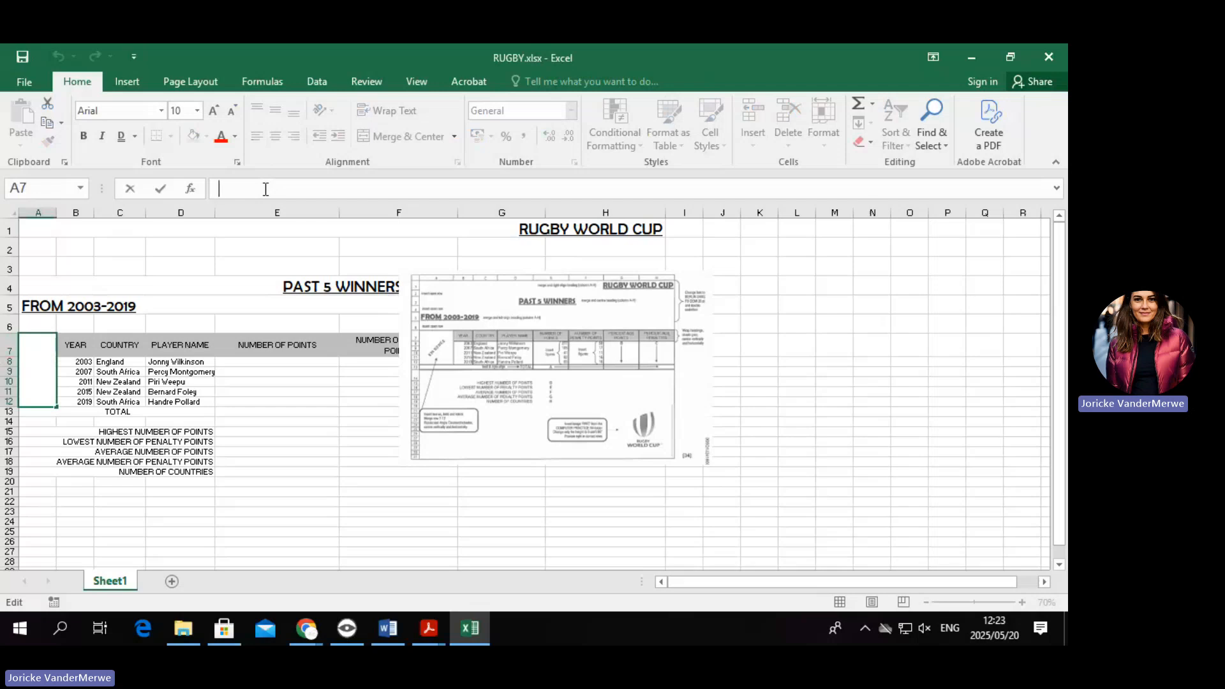
Switch to ADVERT.docx in Word, change the RUGBY WORLD CUP FEVER! heading to lowercase, and return to the Excel workbook.
click(388, 627)
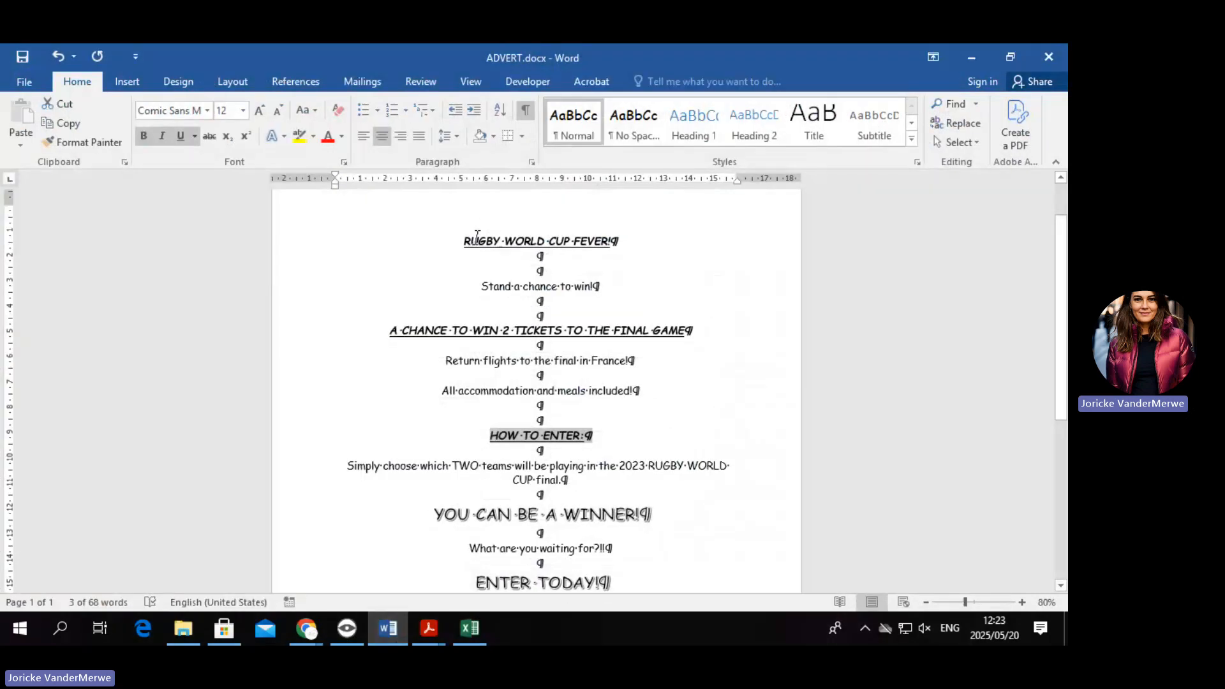
drag(464, 240, 666, 247)
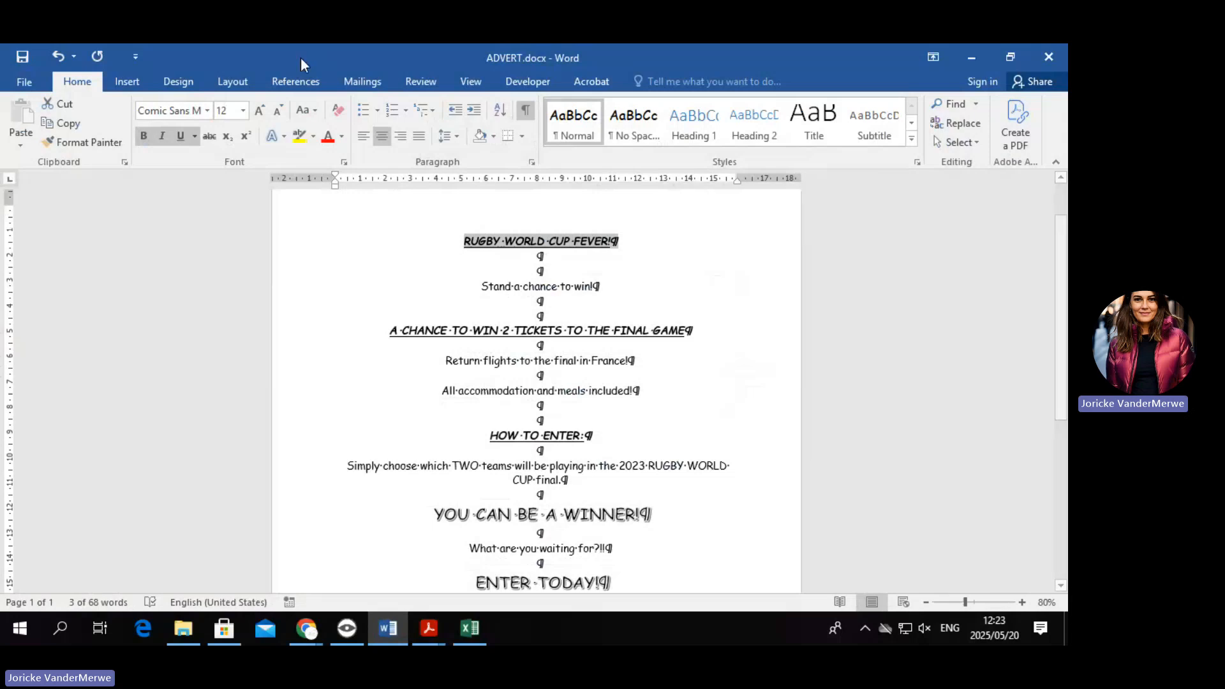
click(310, 111)
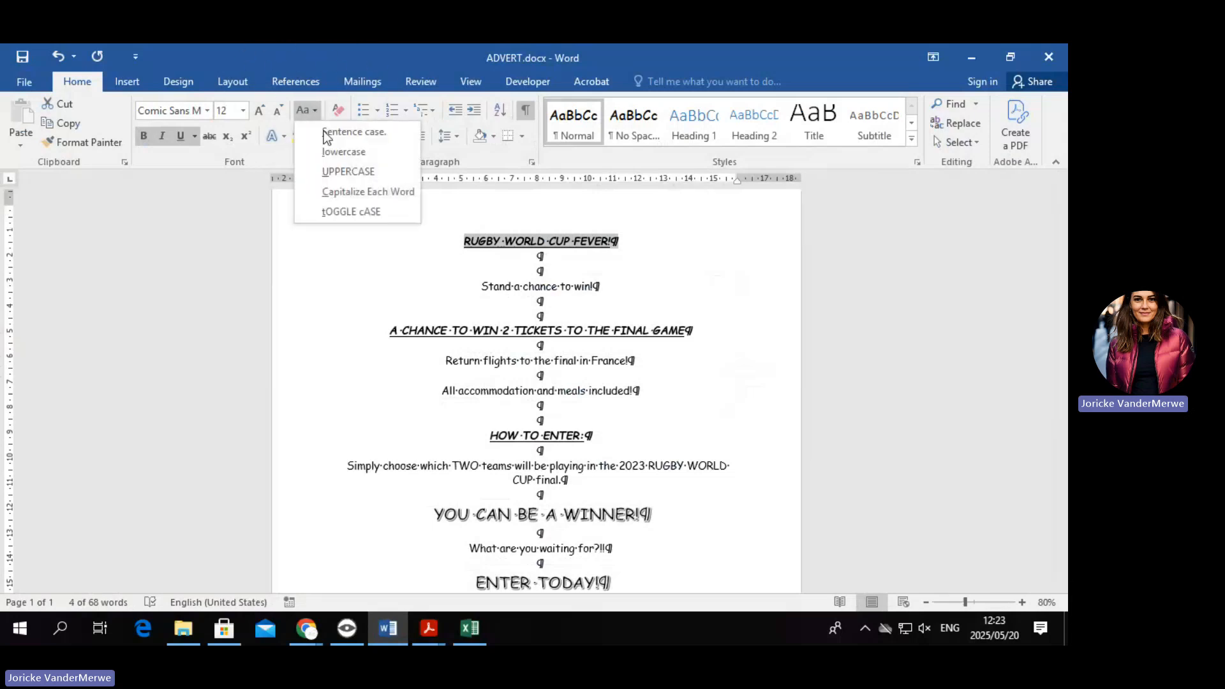
click(362, 165)
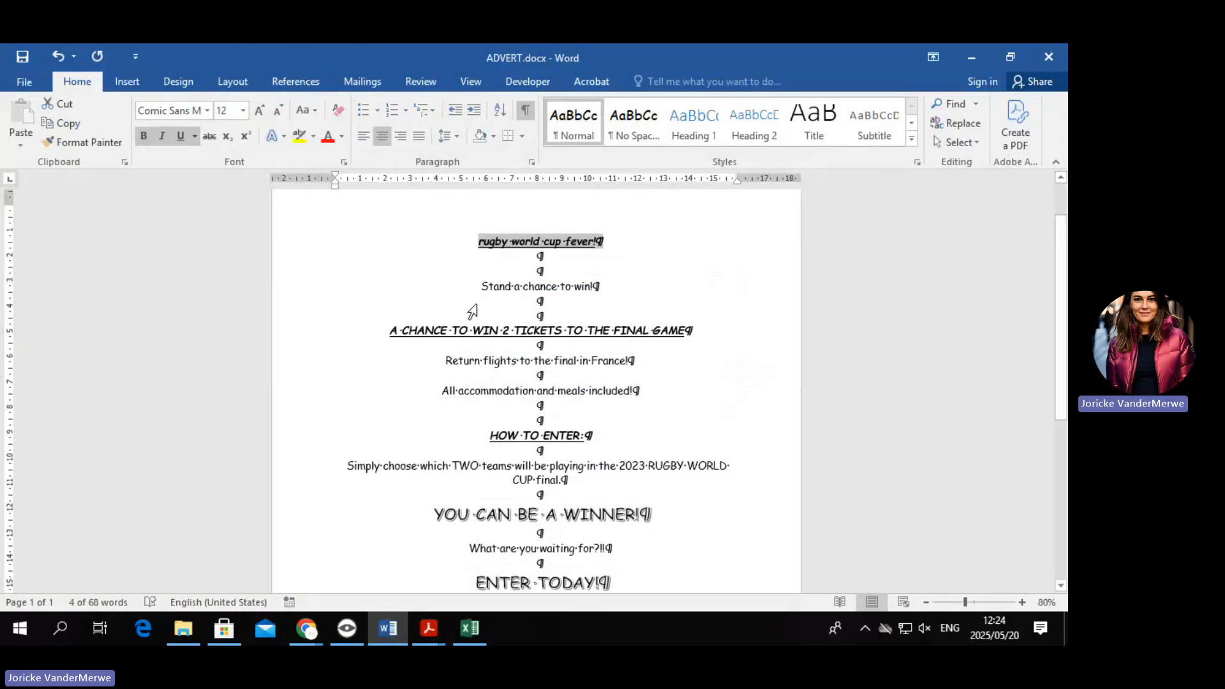
click(976, 56)
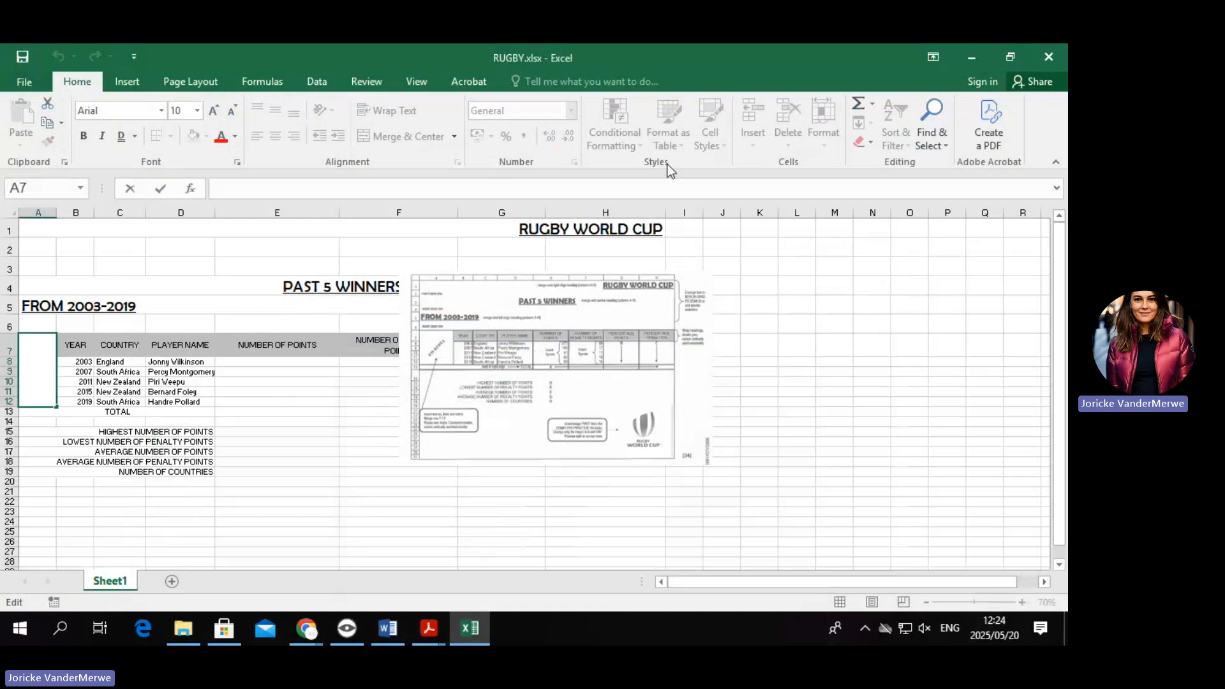
Enter STATISTICS in the merged cell A7:A12.
text(STATIST)
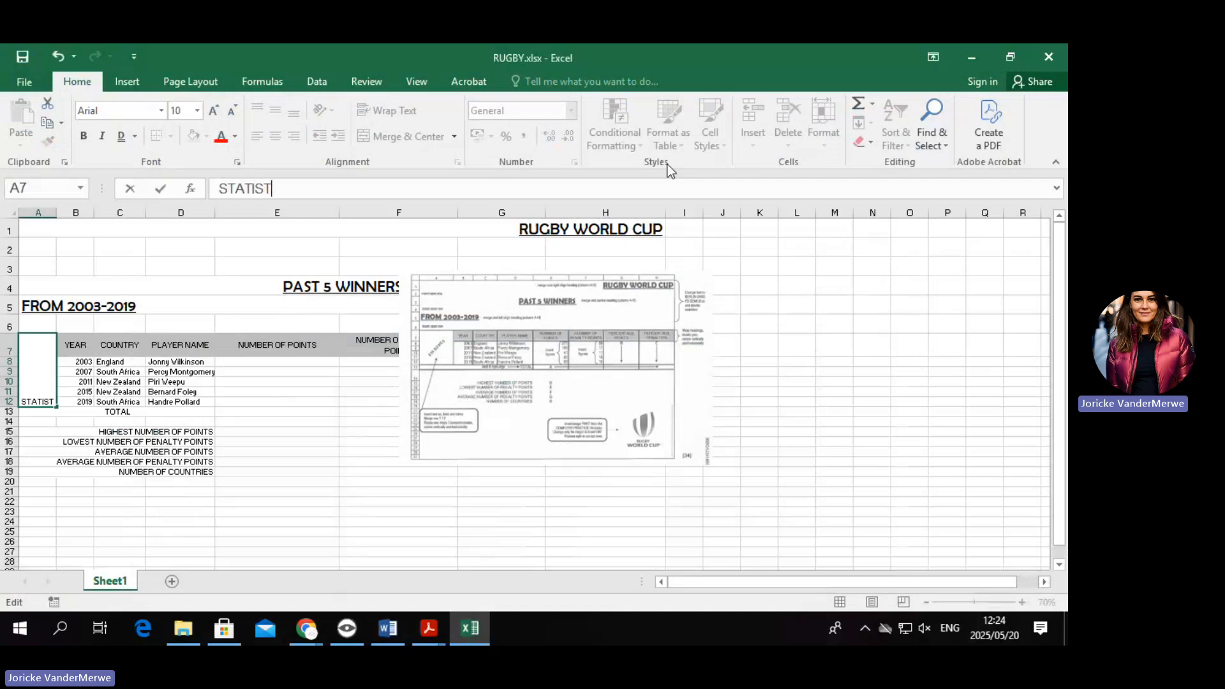
text(ICS)
click(412, 511)
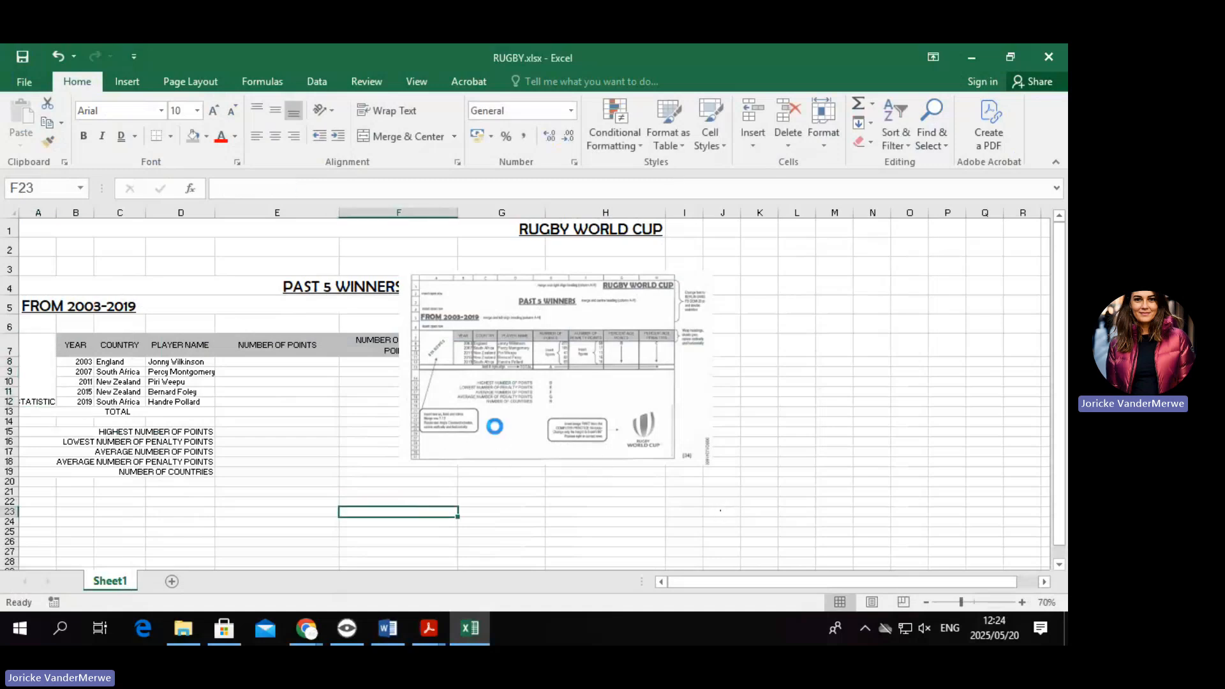
Make the STATISTICS text bold and italic and centre it vertically in its merged cell, as the layout picture instructs.
ctrl+scroll(495, 426, up, 4)
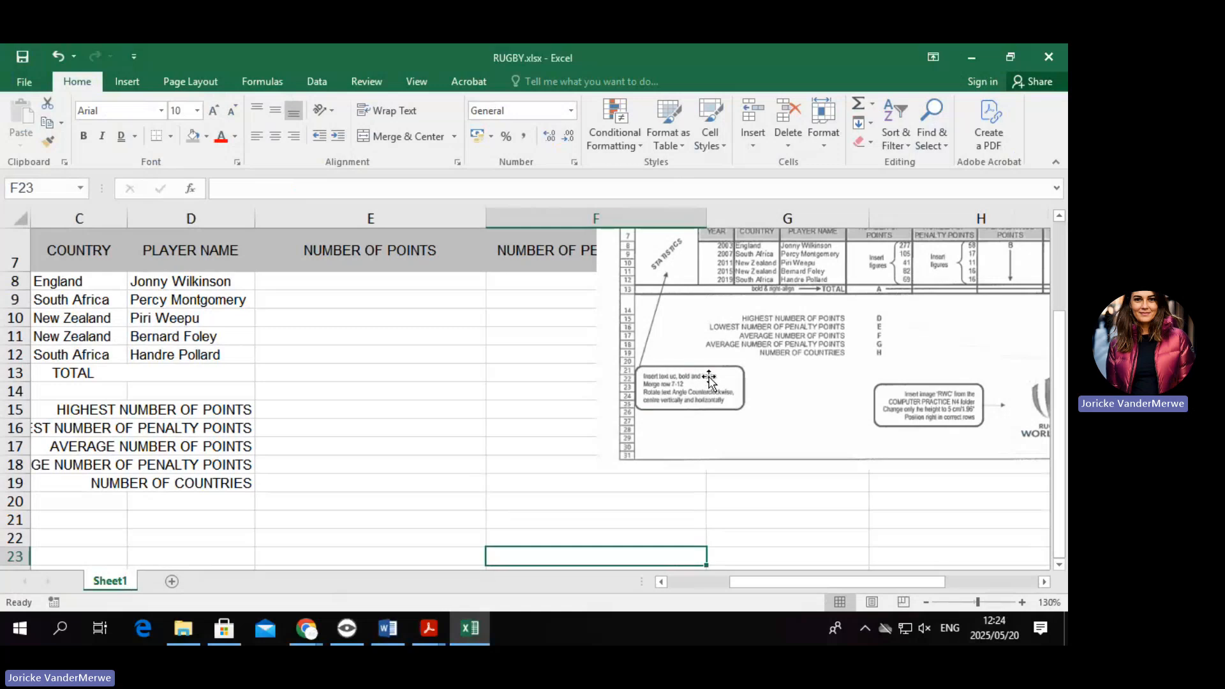
ctrl+scroll(423, 432, down, 1)
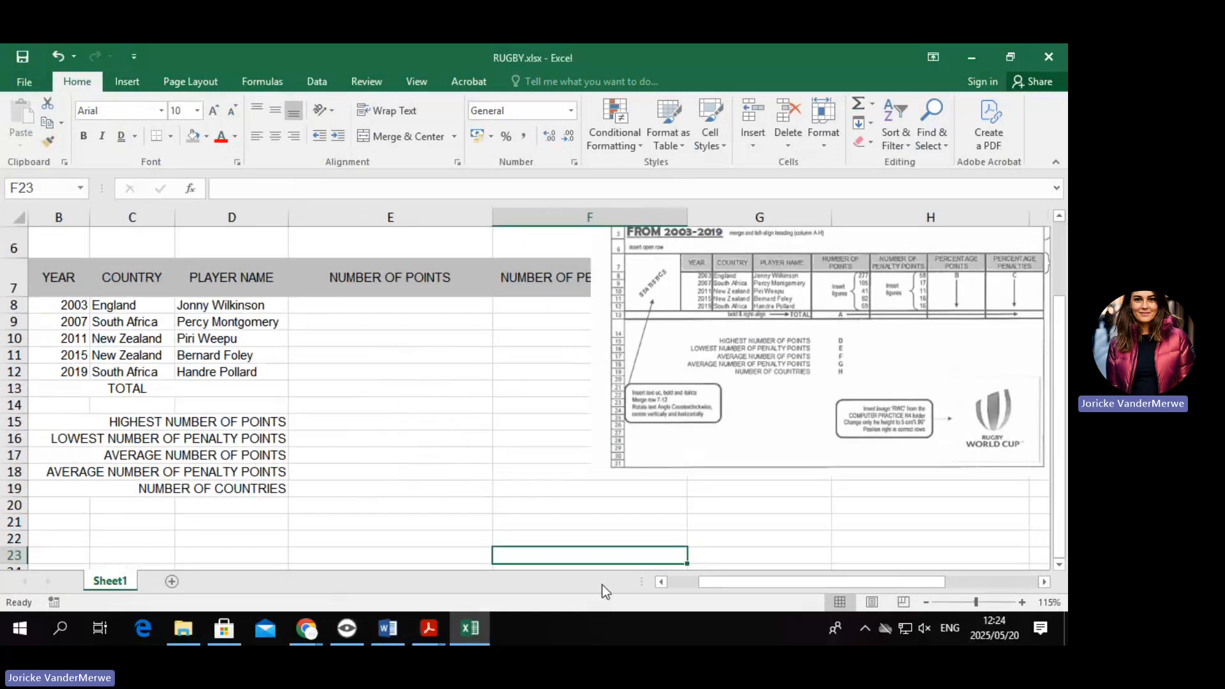
drag(765, 582, 730, 582)
click(60, 361)
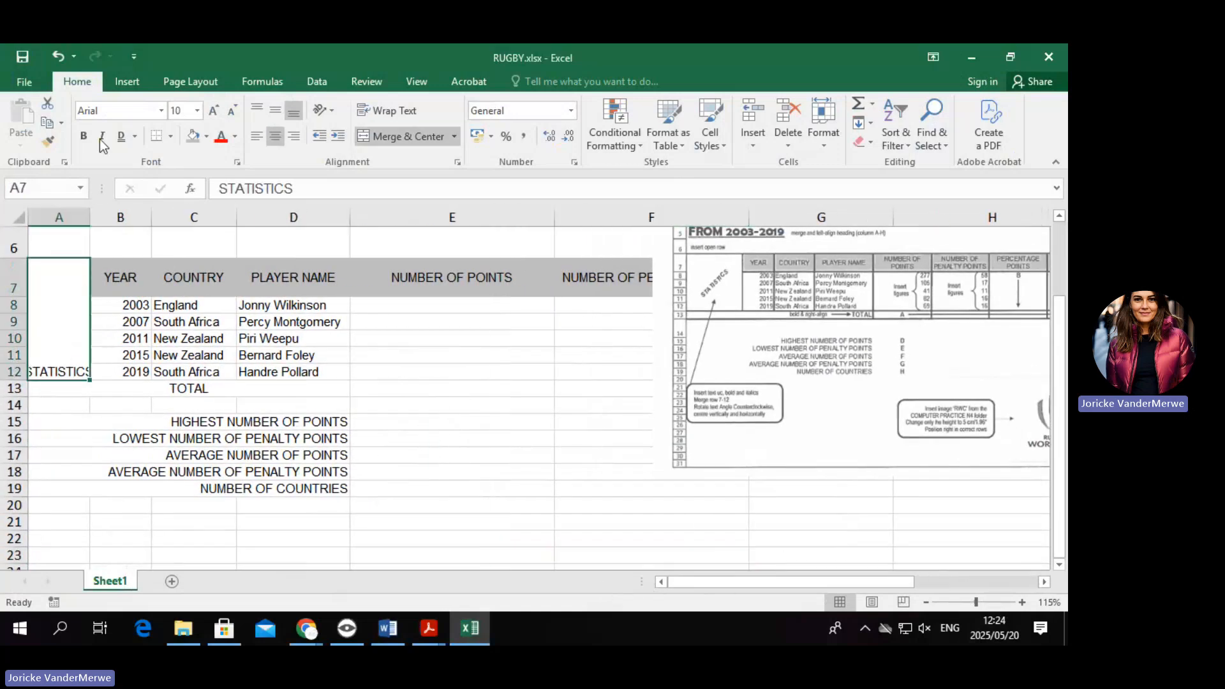
click(84, 136)
click(101, 136)
click(275, 112)
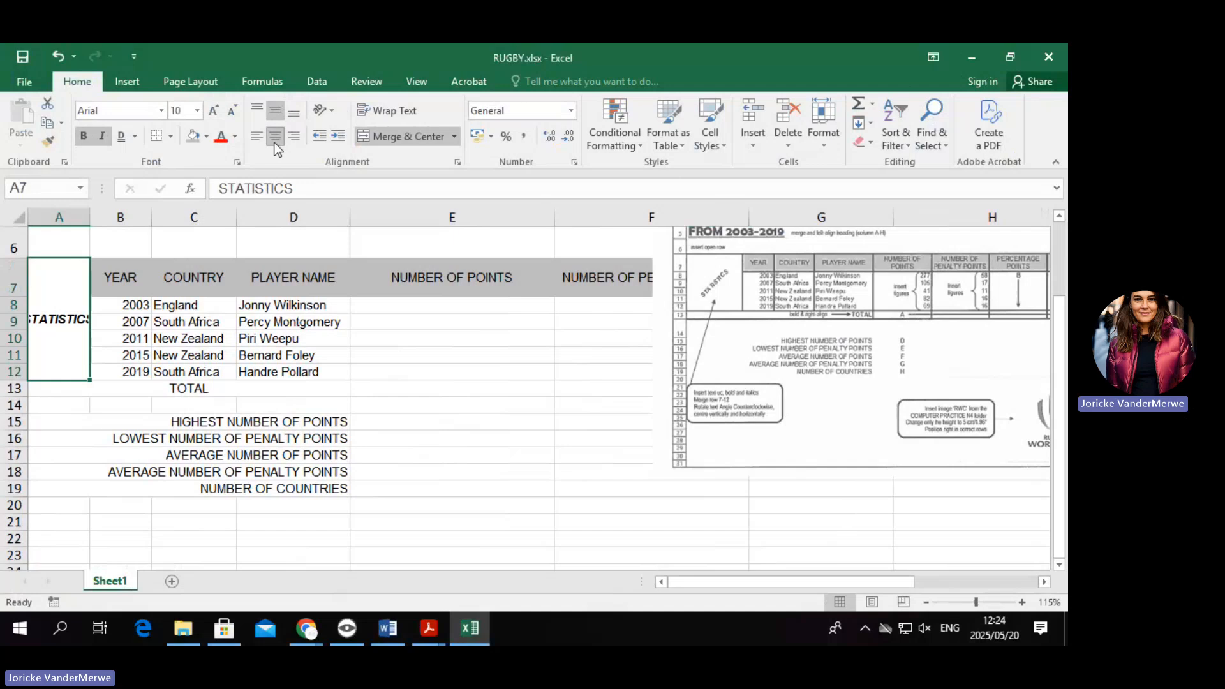
Rotate the STATISTICS text with Angle Counterclockwise.
click(331, 111)
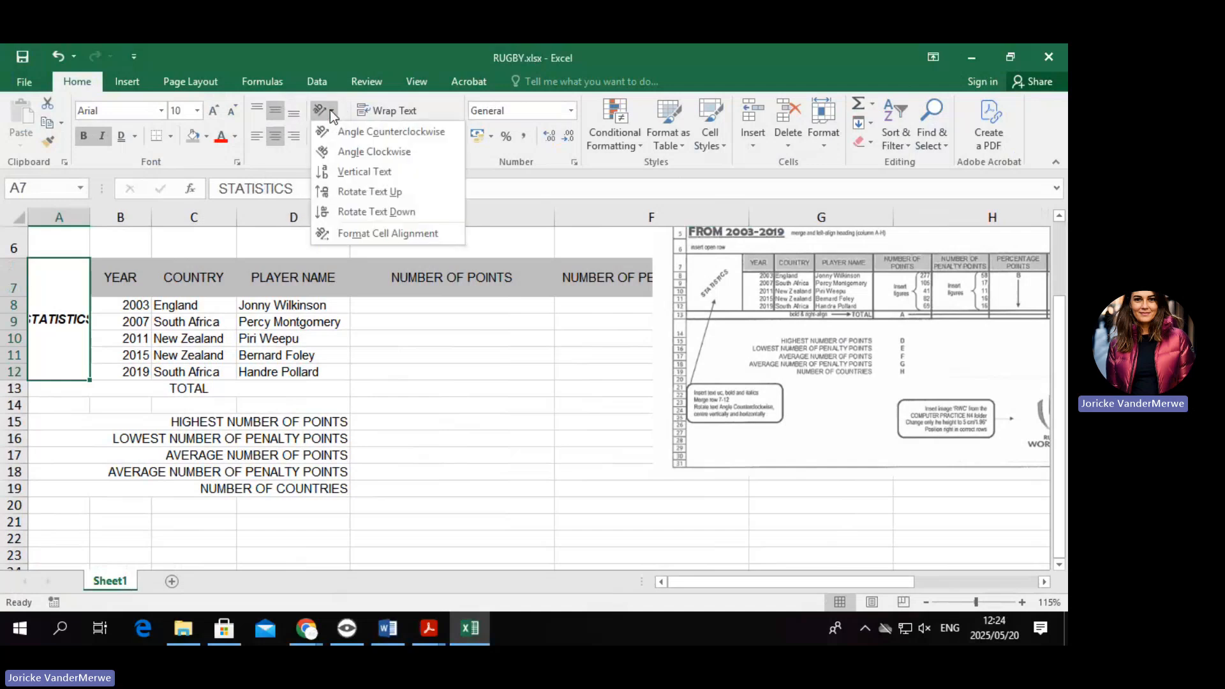
click(423, 137)
click(453, 434)
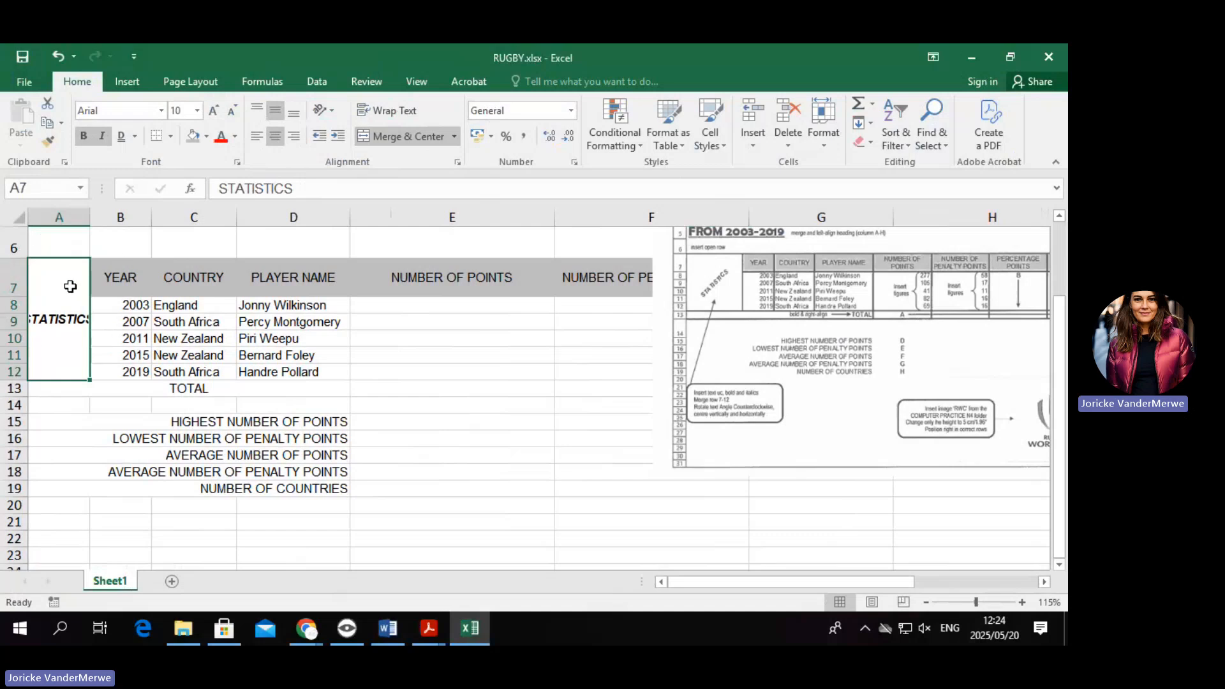
click(331, 112)
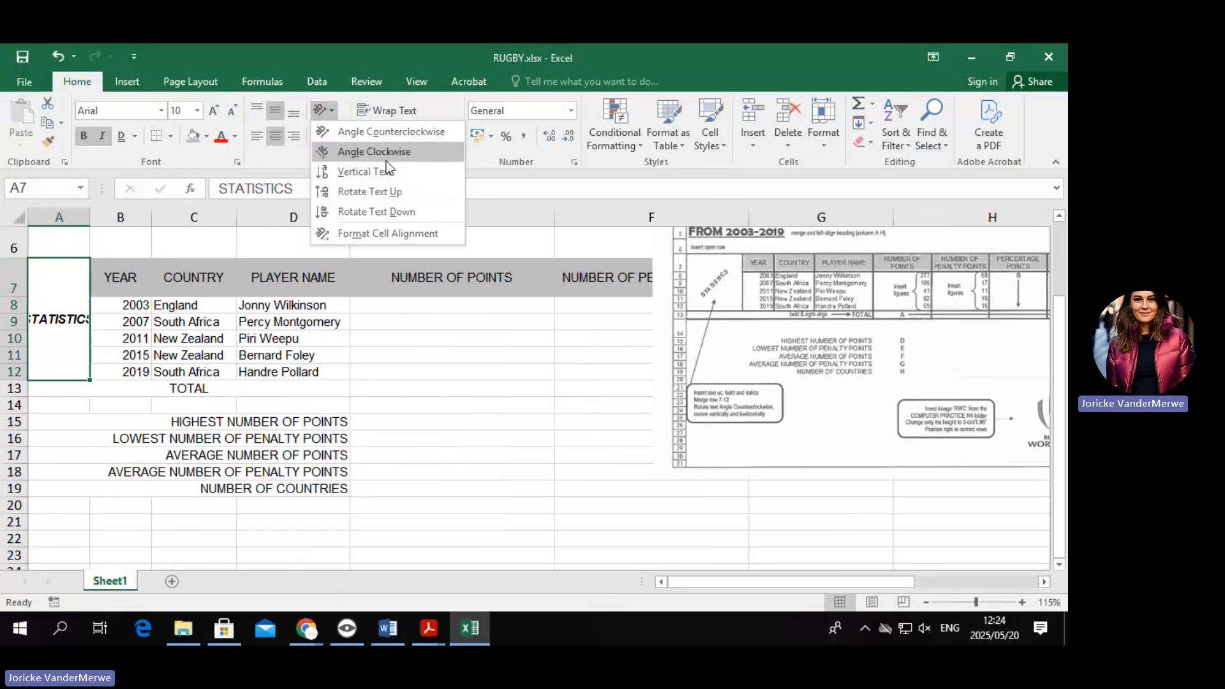
click(396, 131)
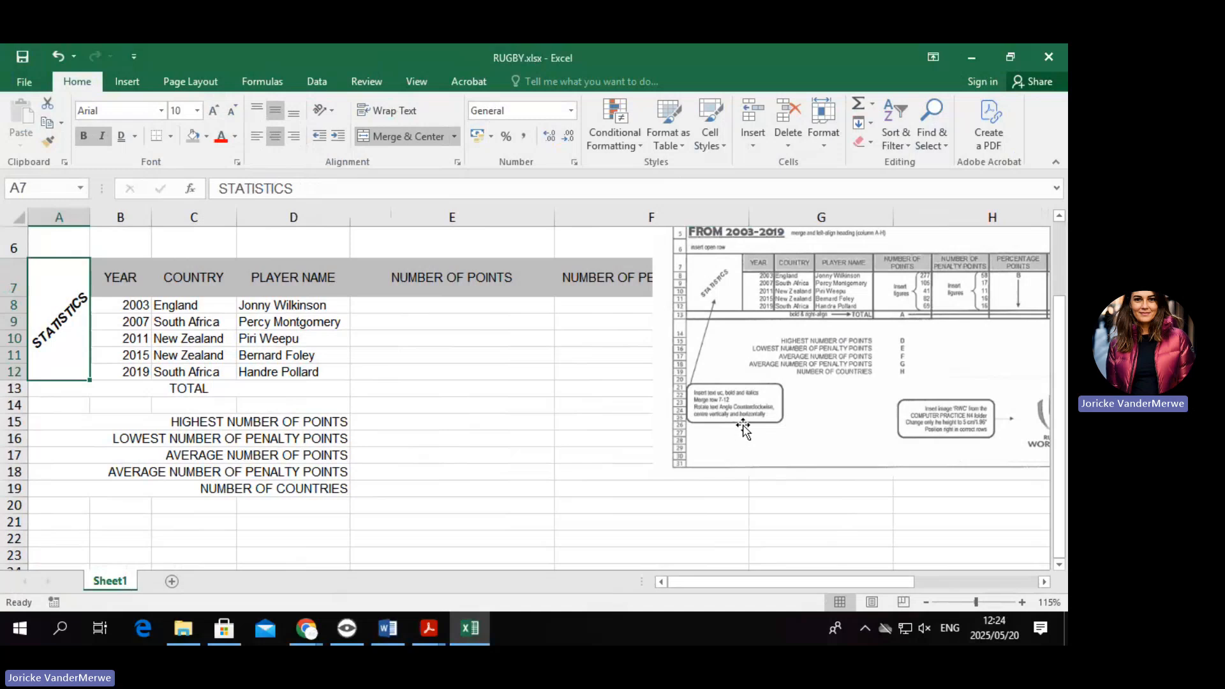
Widen column A so the angled STATISTICS text has more room.
scroll(743, 424, up, 1)
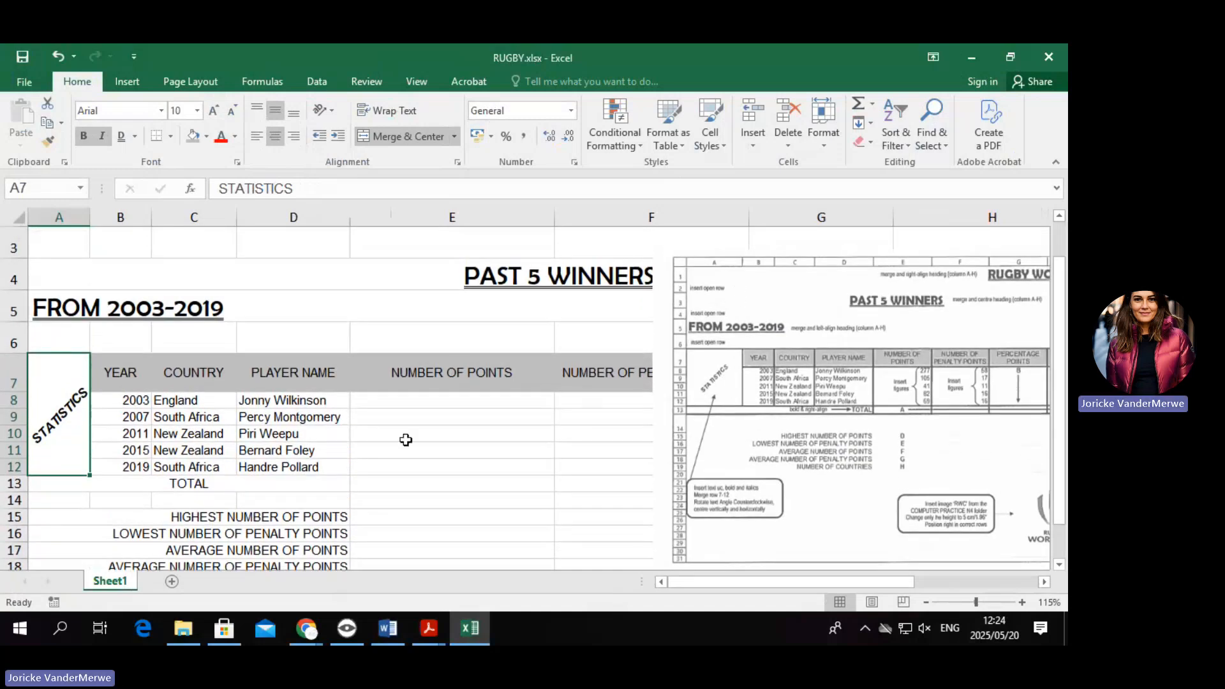
scroll(405, 437, down, 1)
drag(90, 217, 132, 211)
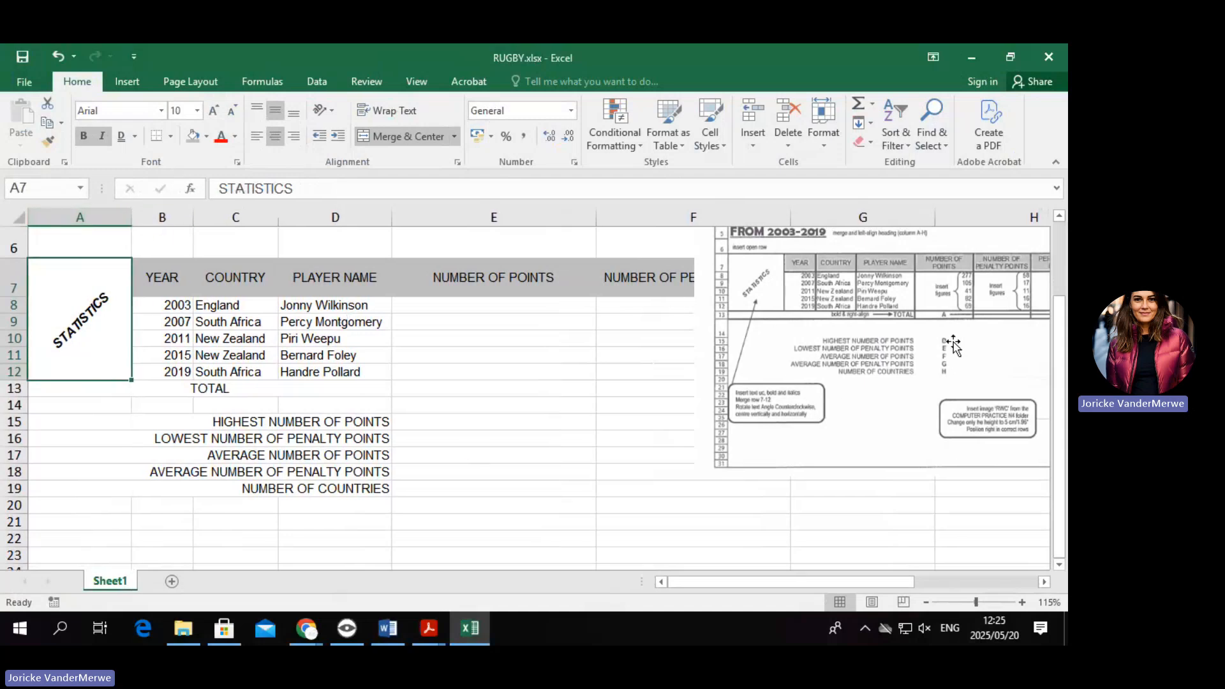
Move the layout picture below the column headings, starting in column E, so row 8 stays clear for entering figures.
drag(953, 341, 684, 492)
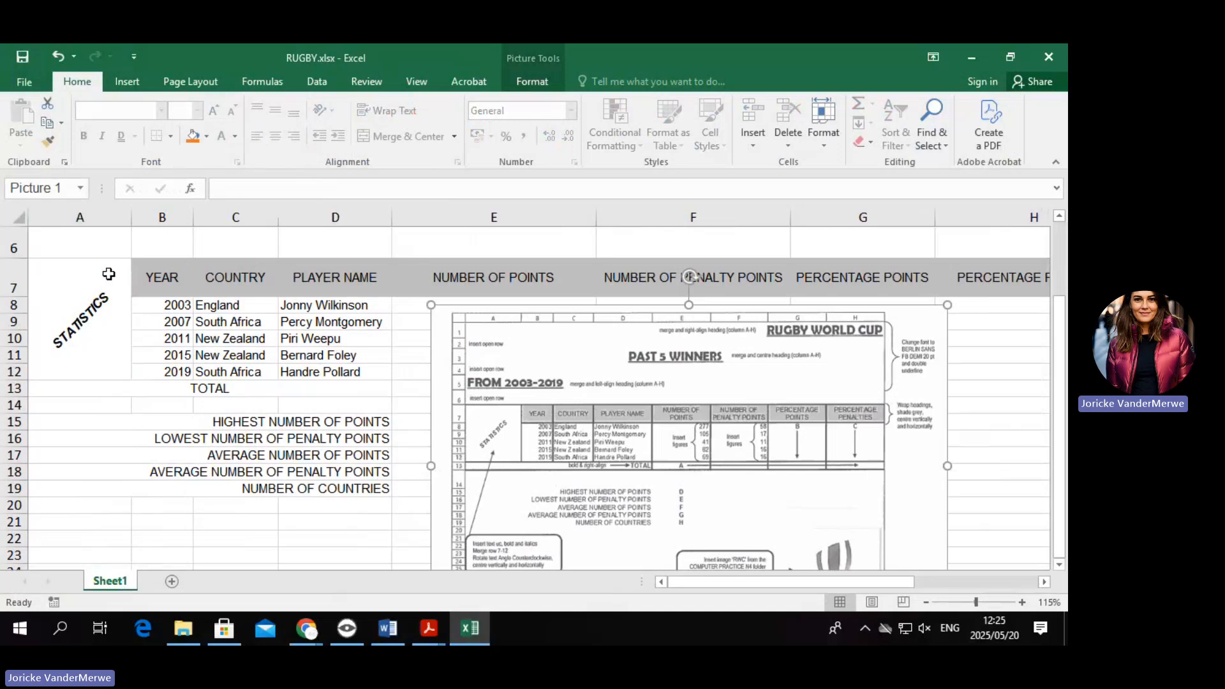
drag(104, 273, 984, 282)
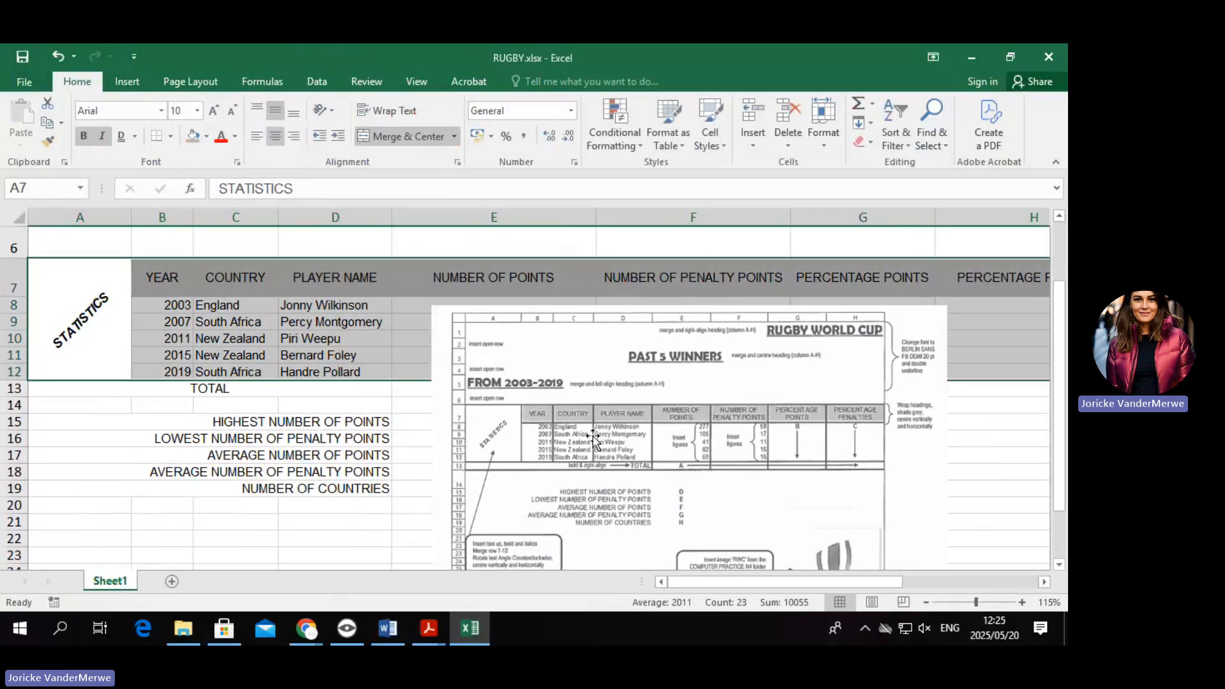
click(564, 454)
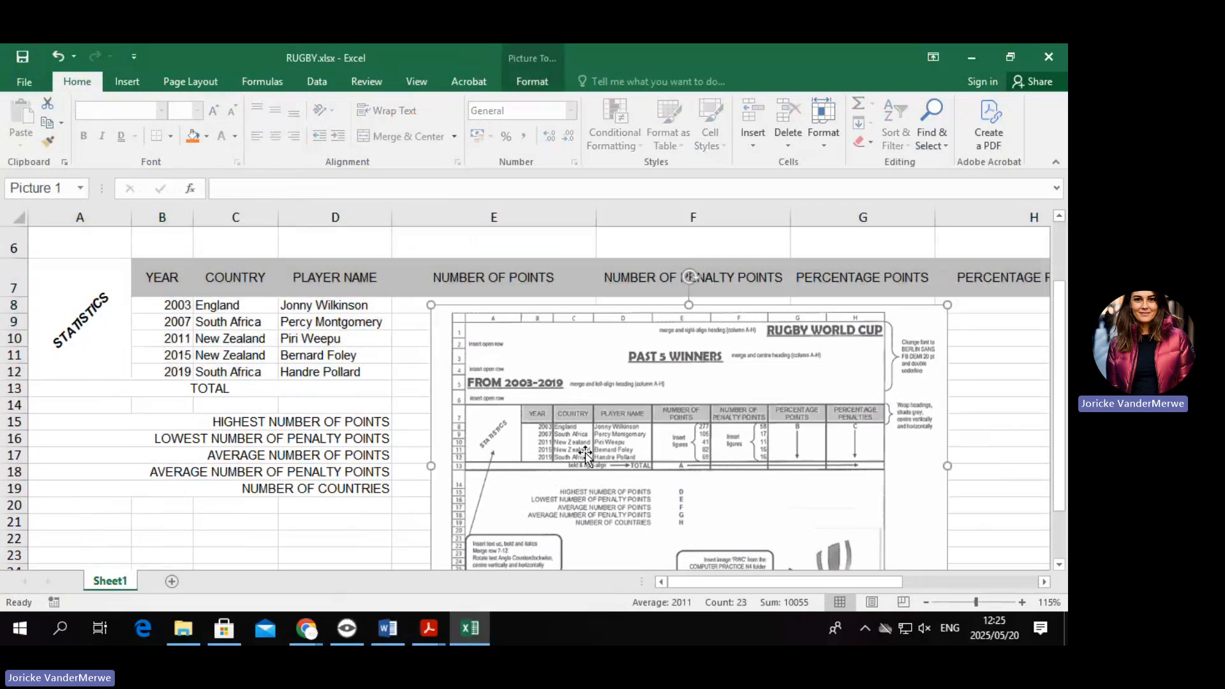
drag(633, 376, 627, 411)
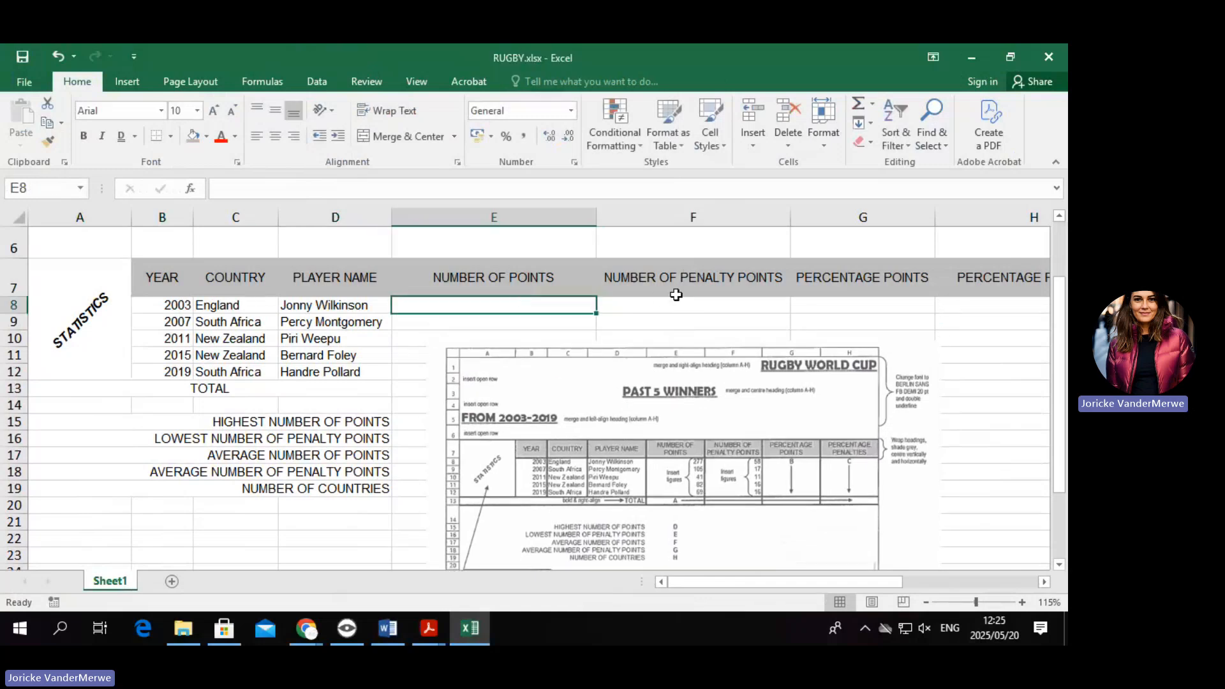
Enter the NUMBER OF POINTS figures 277, 105, 41, 82 and 69 in E8:E12, moving the layout picture aside to keep the cells clear.
text(277)
key(Return)
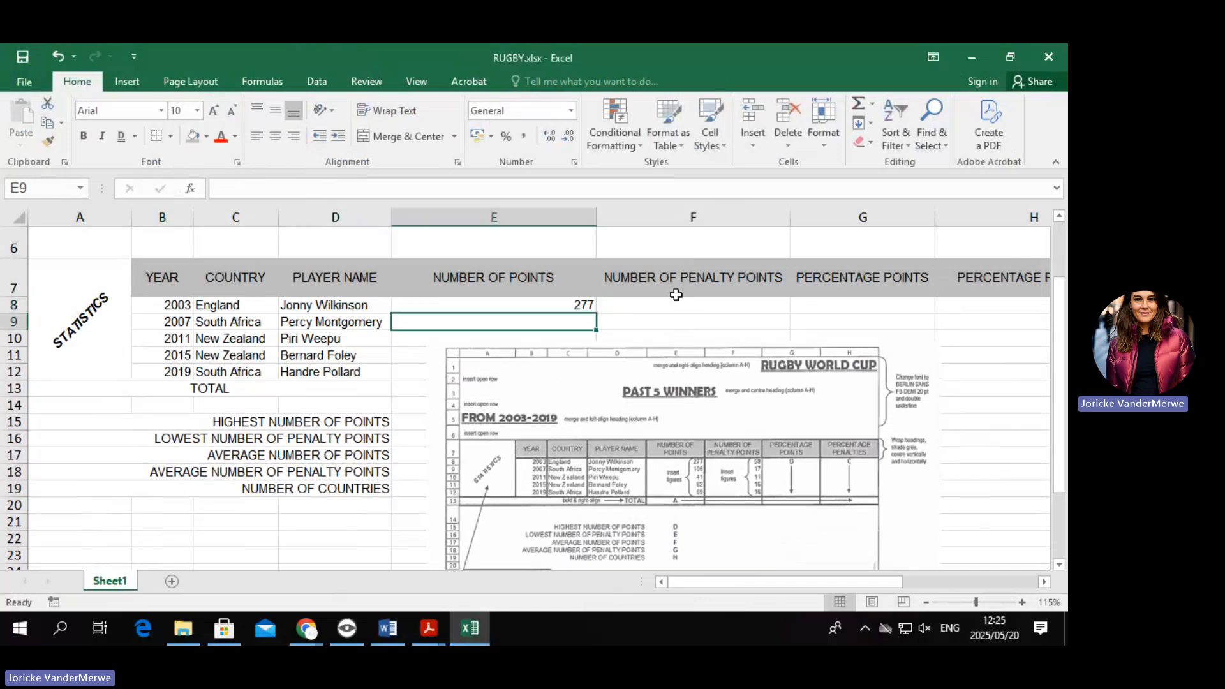
text(105)
key(Return)
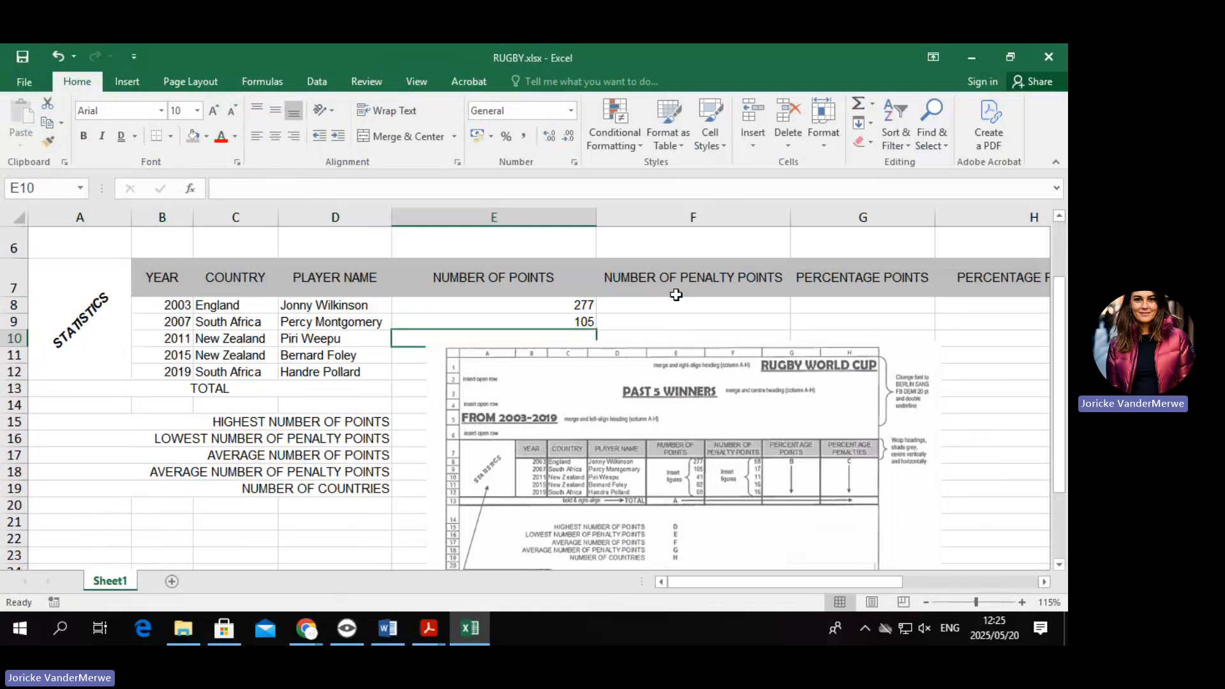
text(41)
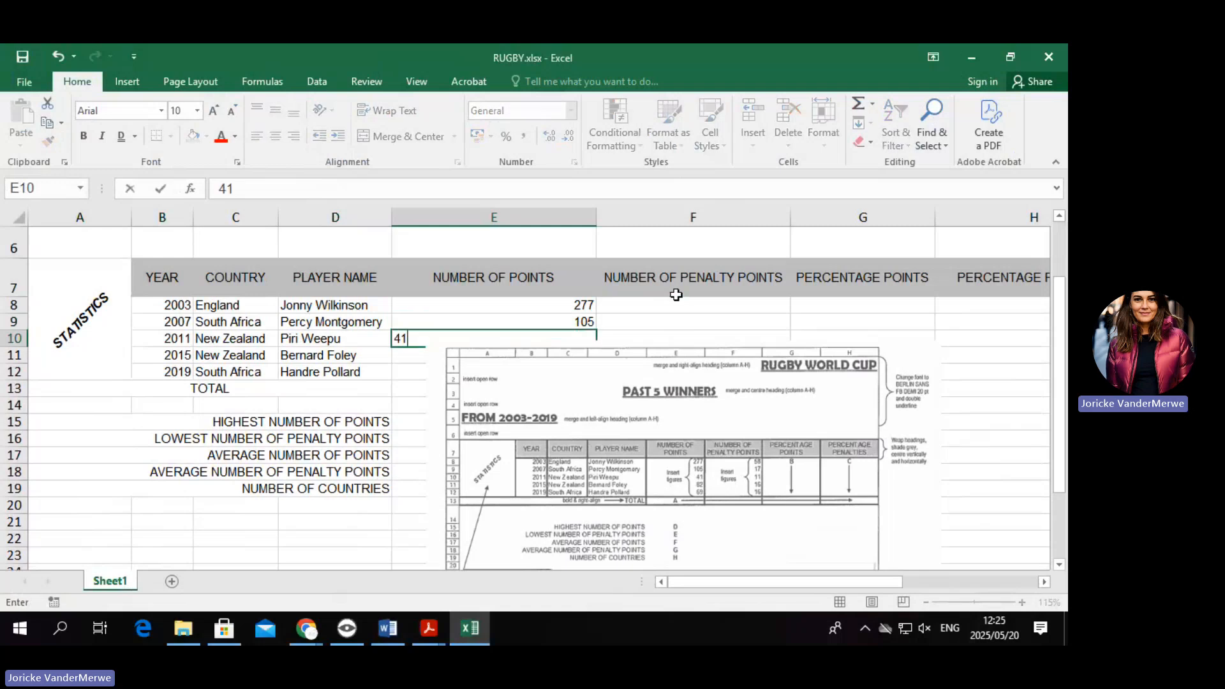
key(Return)
drag(866, 440, 1022, 318)
click(491, 358)
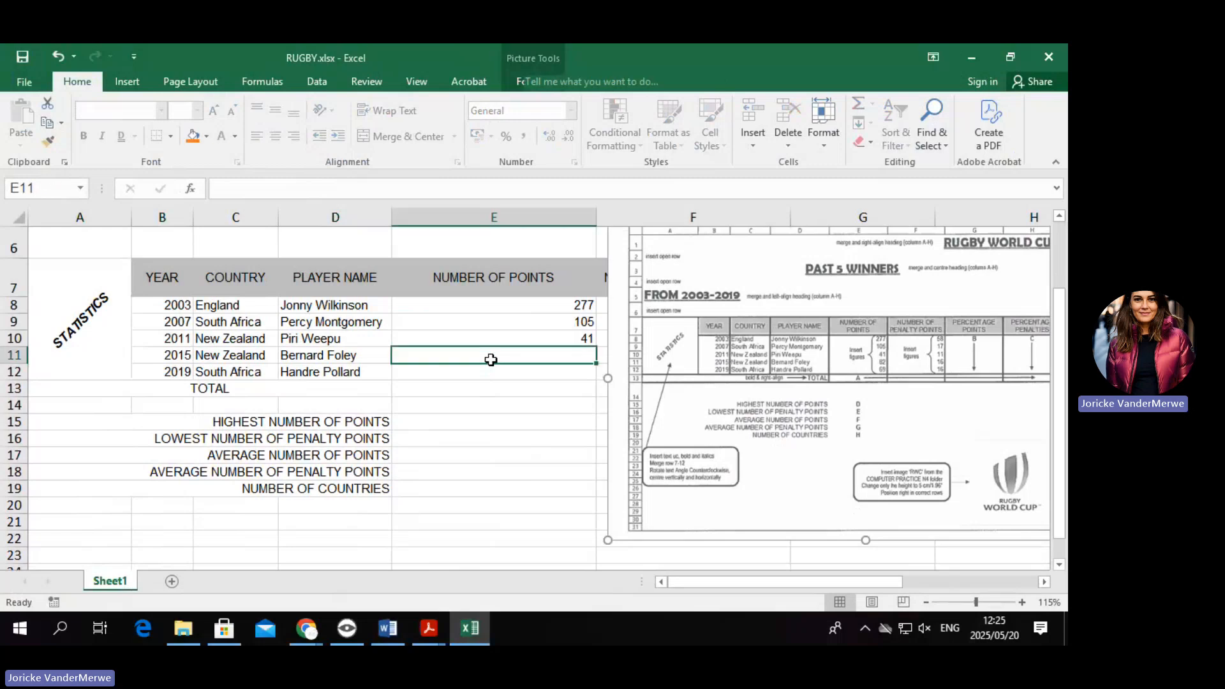
text(82)
key(Return)
text(69)
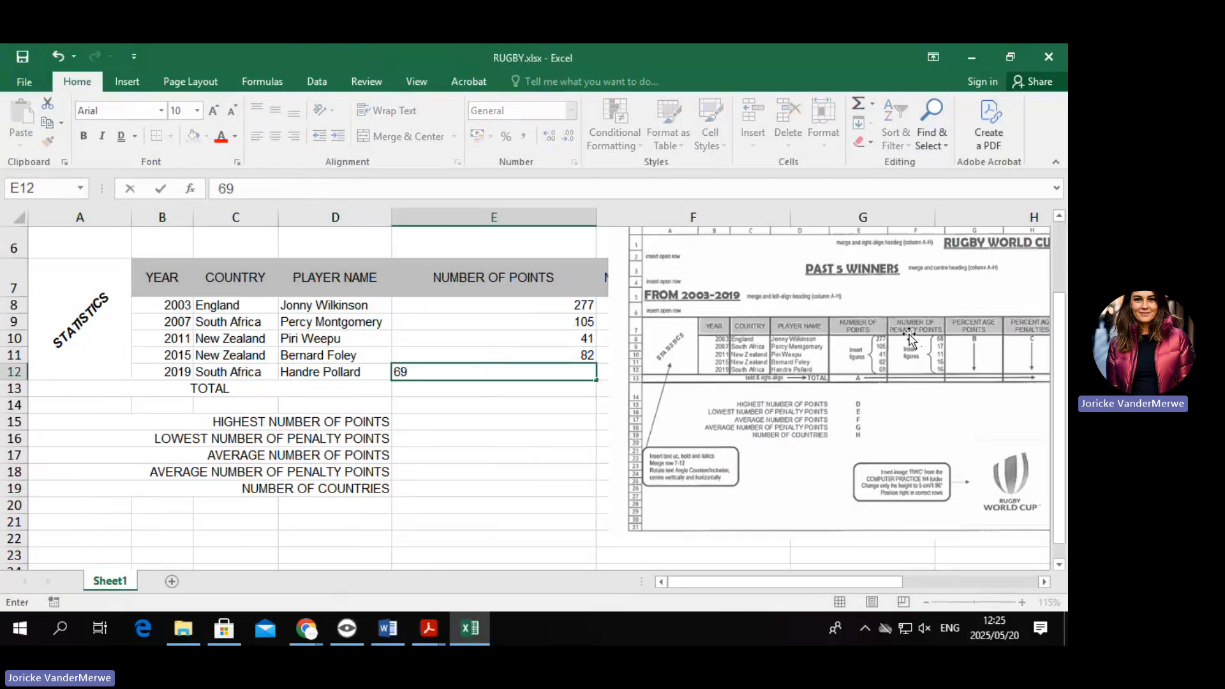
Move the layout picture off column F and enter the NUMBER OF PENALTY POINTS figures 58, 17, 11, 16 and 16 in F8:F12.
drag(909, 338, 329, 345)
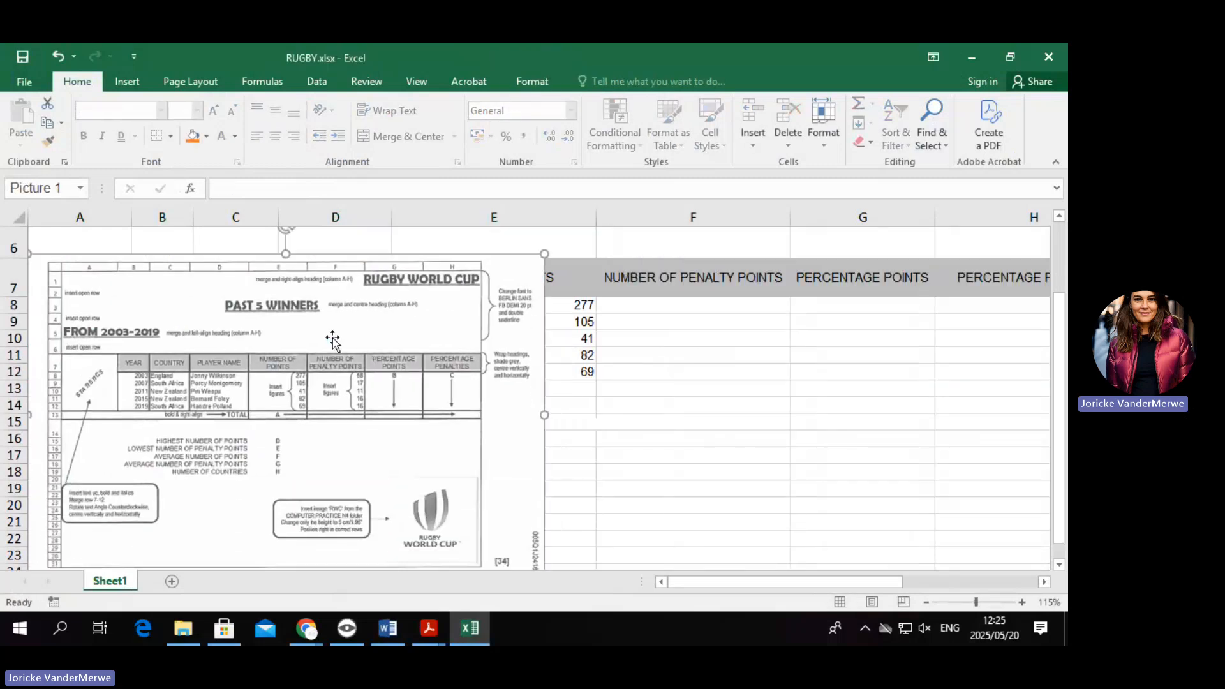
click(658, 300)
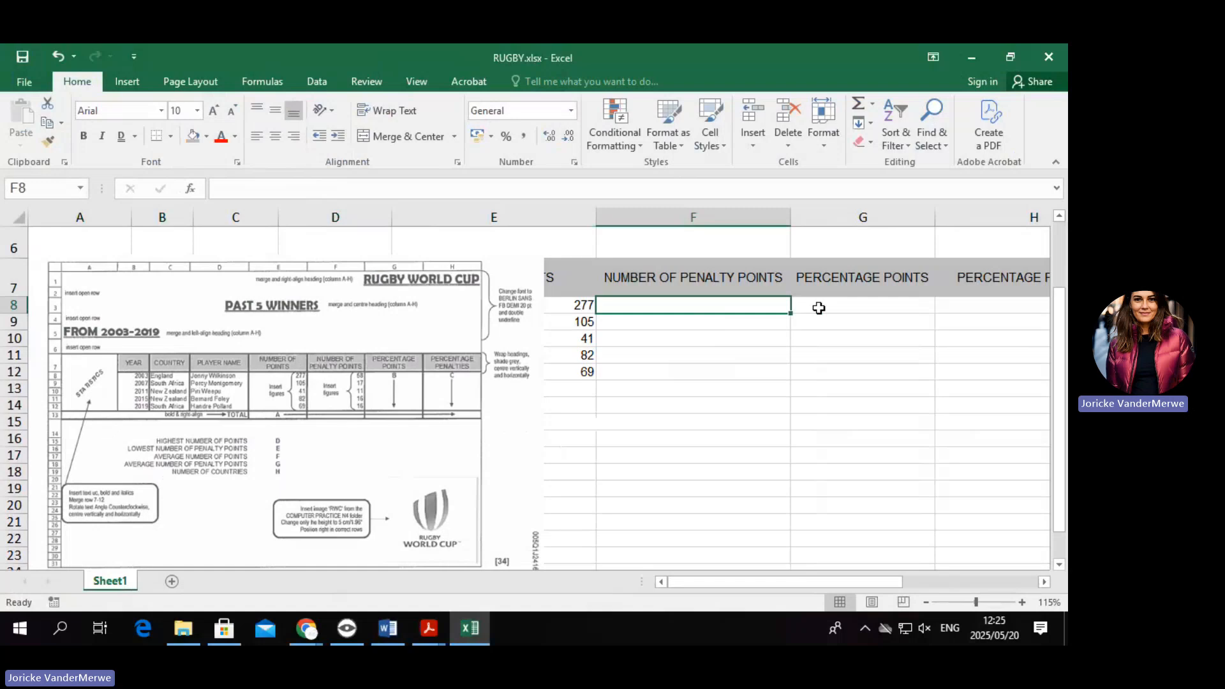
text(58)
key(Return)
text(17)
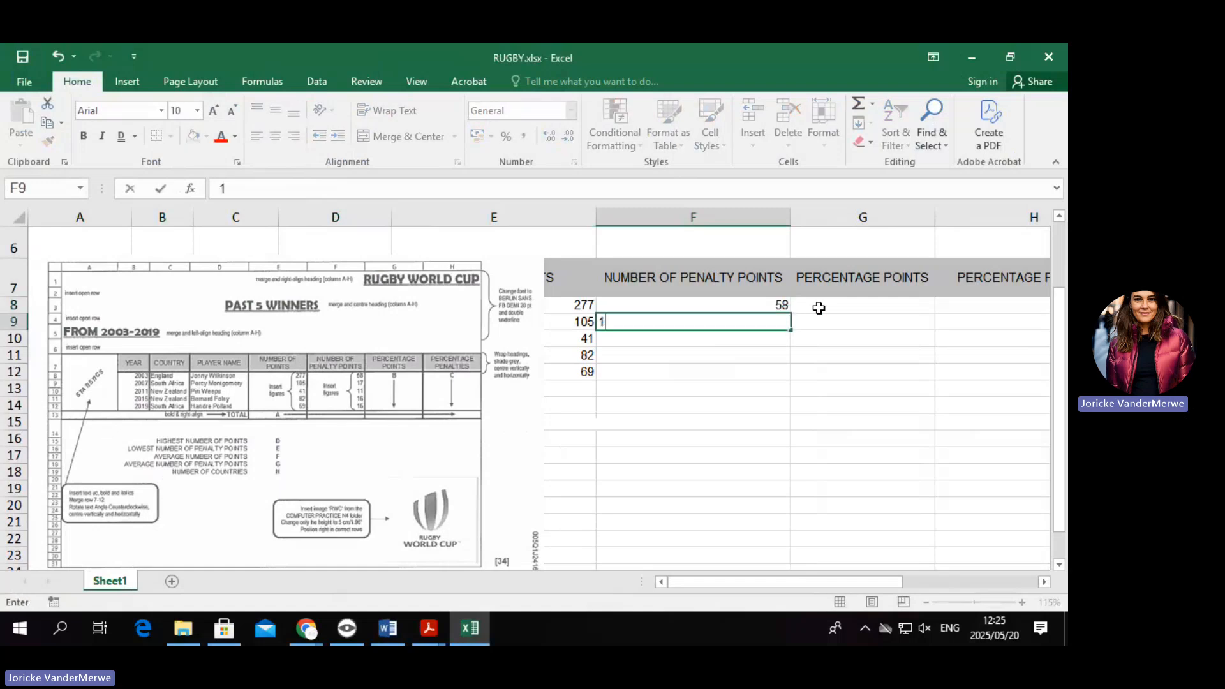
key(Return)
text(11)
key(Return)
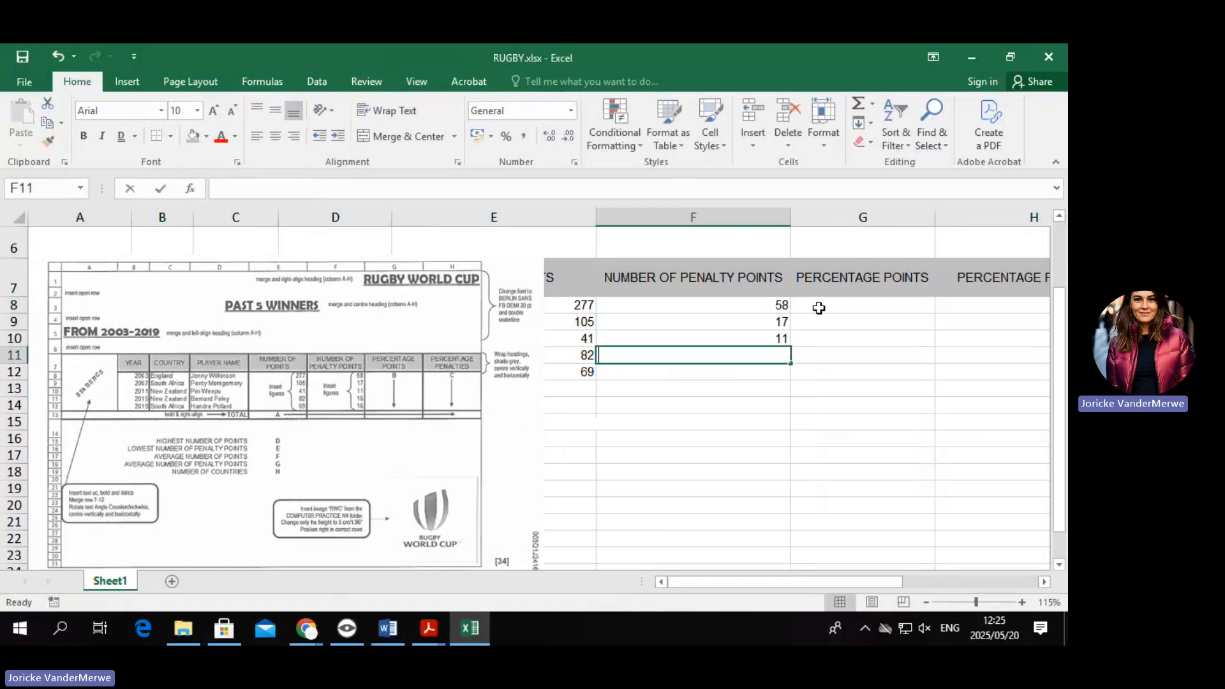
text(16)
key(Return)
text(1)
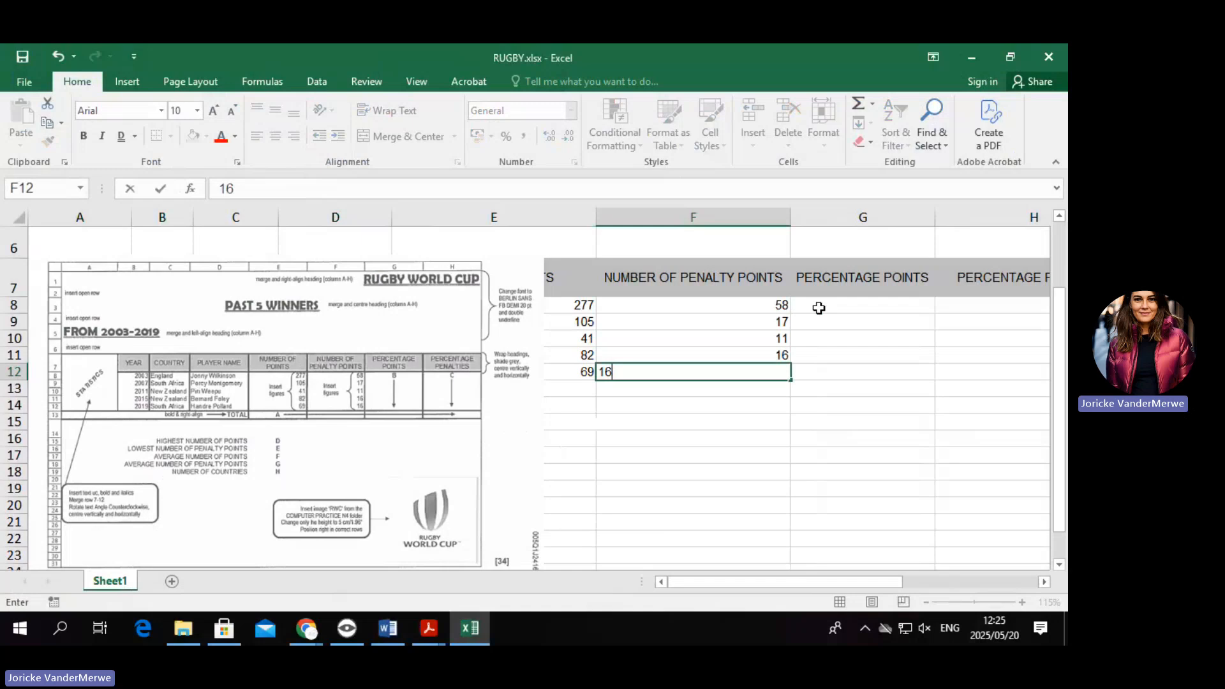
key(Return)
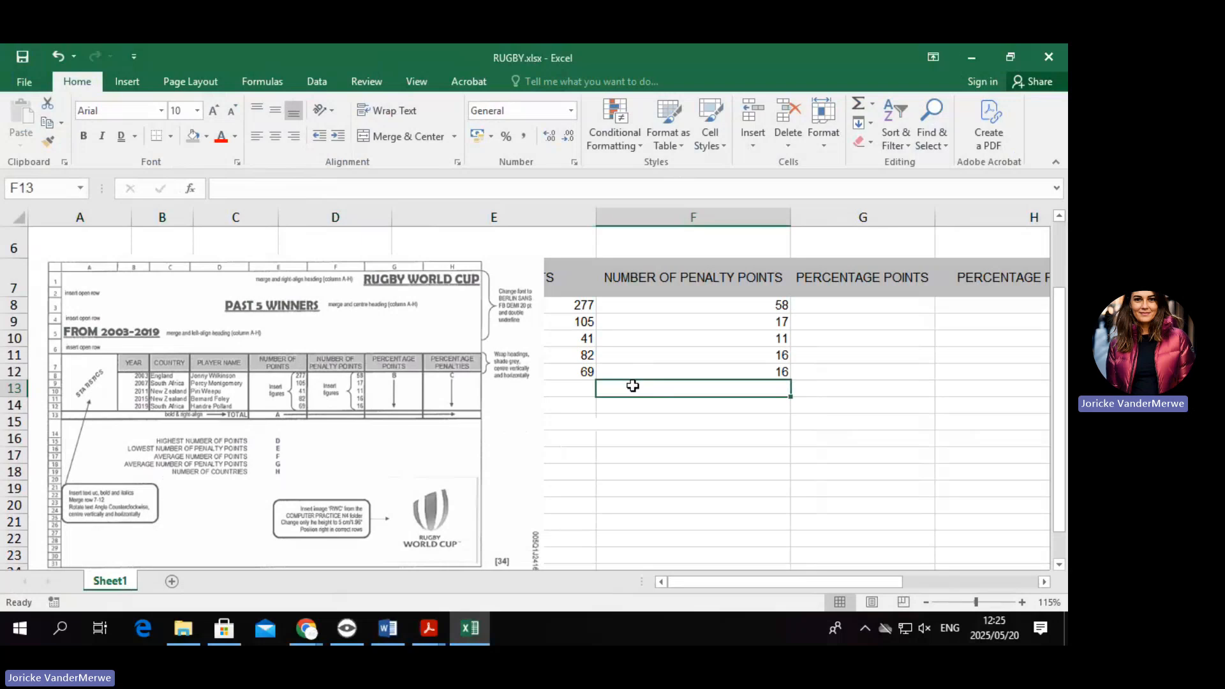
Move the layout picture below the table and try the Currency format with different decimal places on the points figure in E8.
click(569, 309)
drag(382, 292, 710, 500)
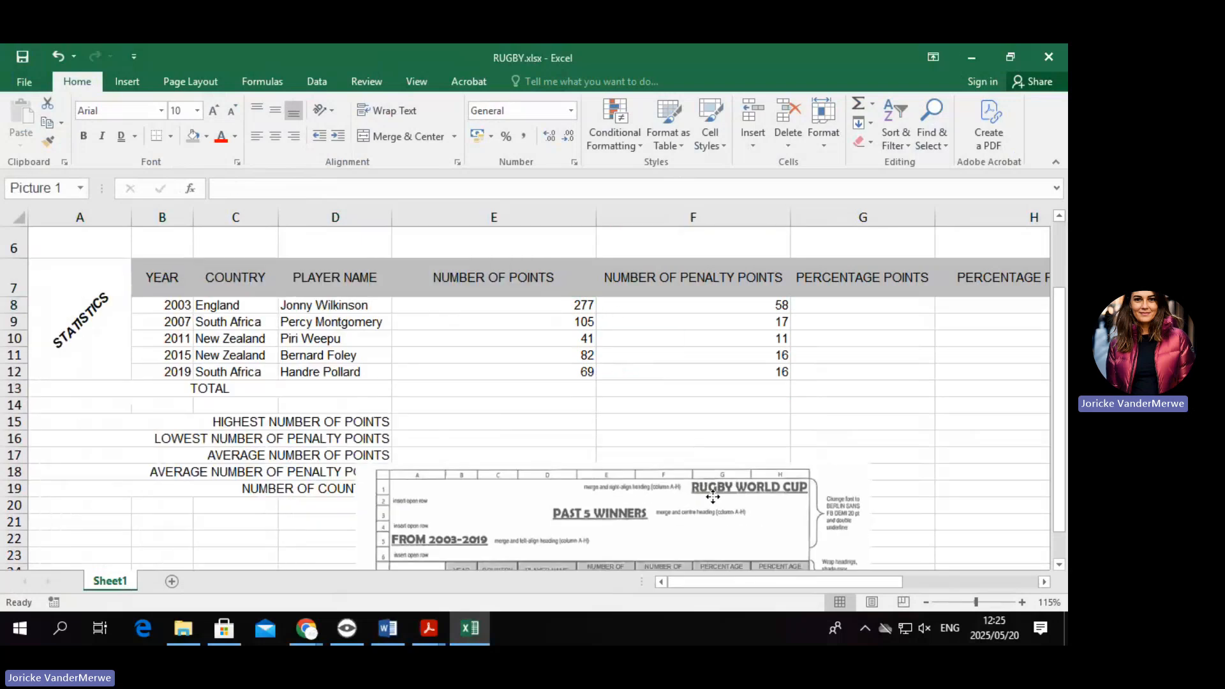
click(539, 306)
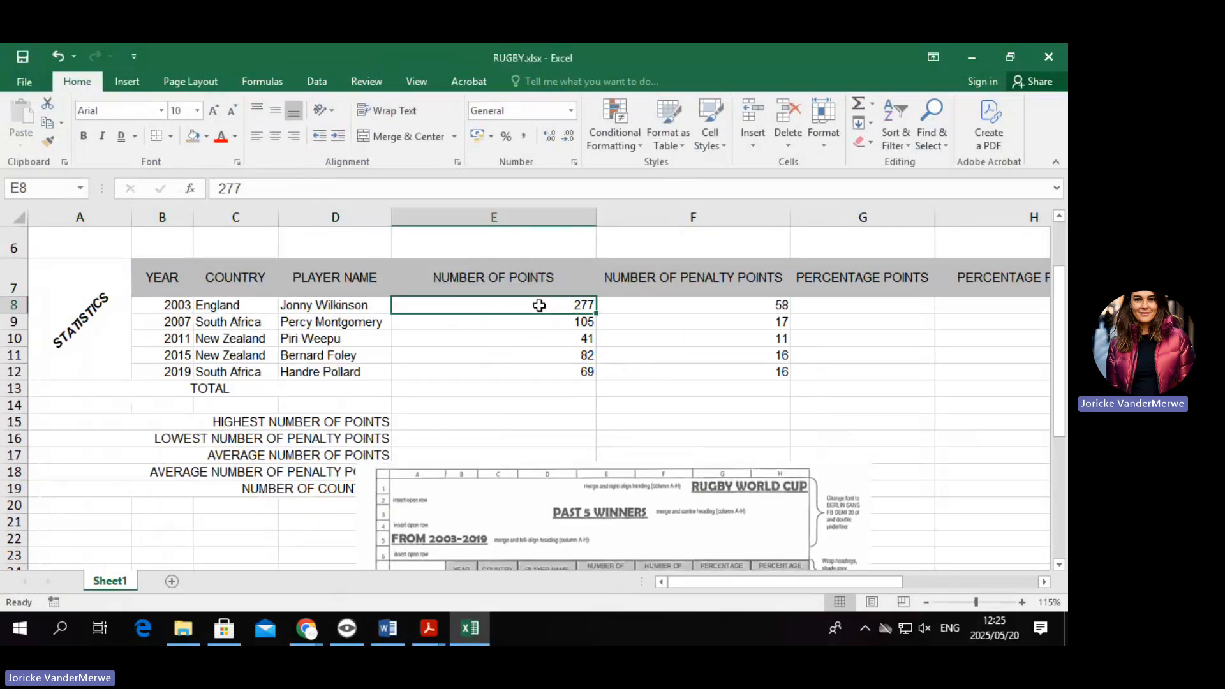
click(570, 112)
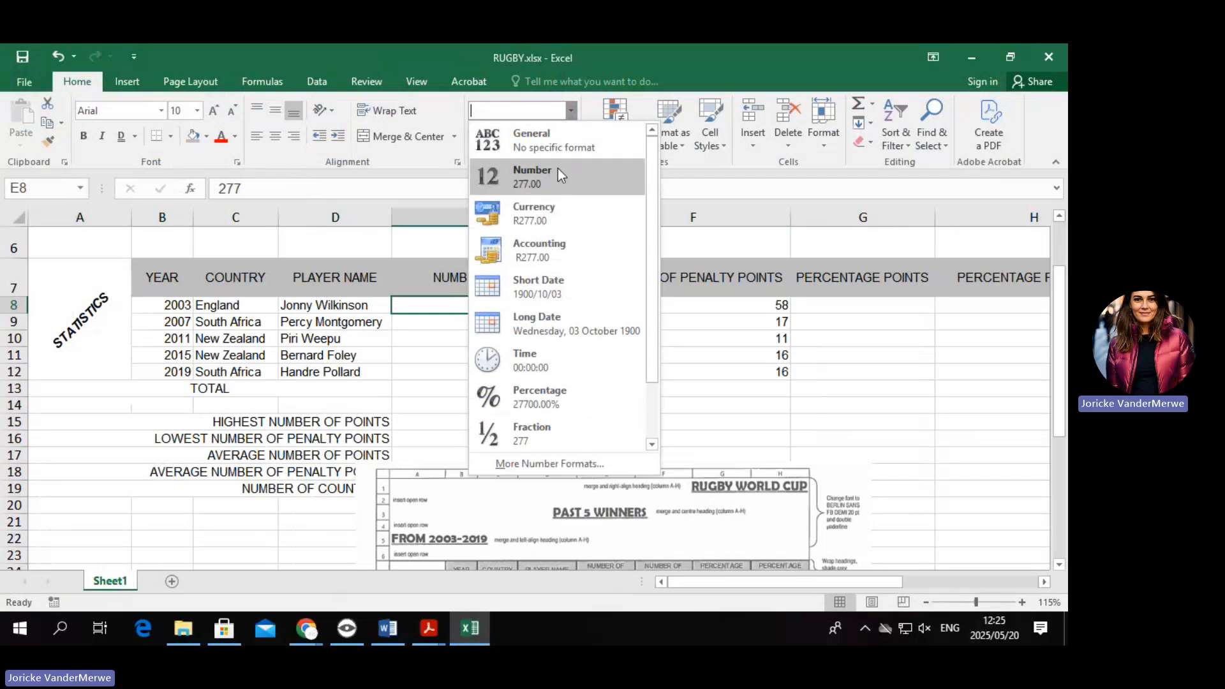
click(568, 214)
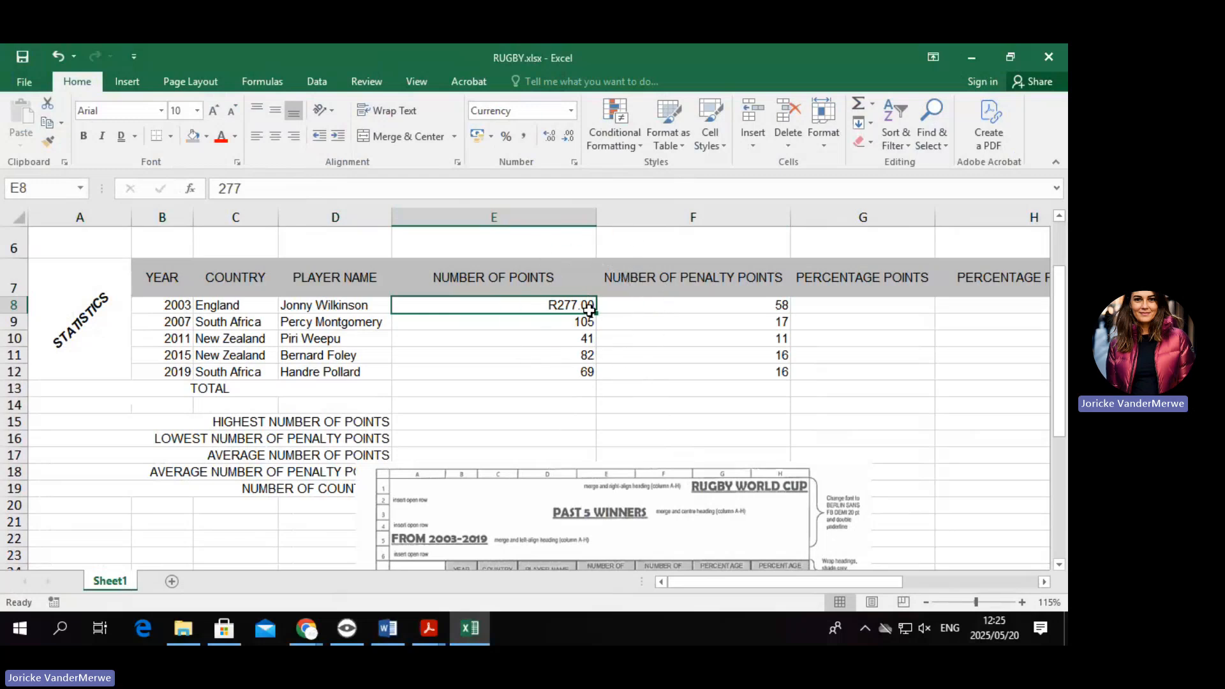
click(549, 136)
click(561, 136)
click(563, 136)
click(562, 137)
Undo the Currency format and the decimal place changes on E8.
key(ctrl+z)
key(ctrl+z)
key(ctrl+z)
key(ctrl+z)
key(ctrl+z)
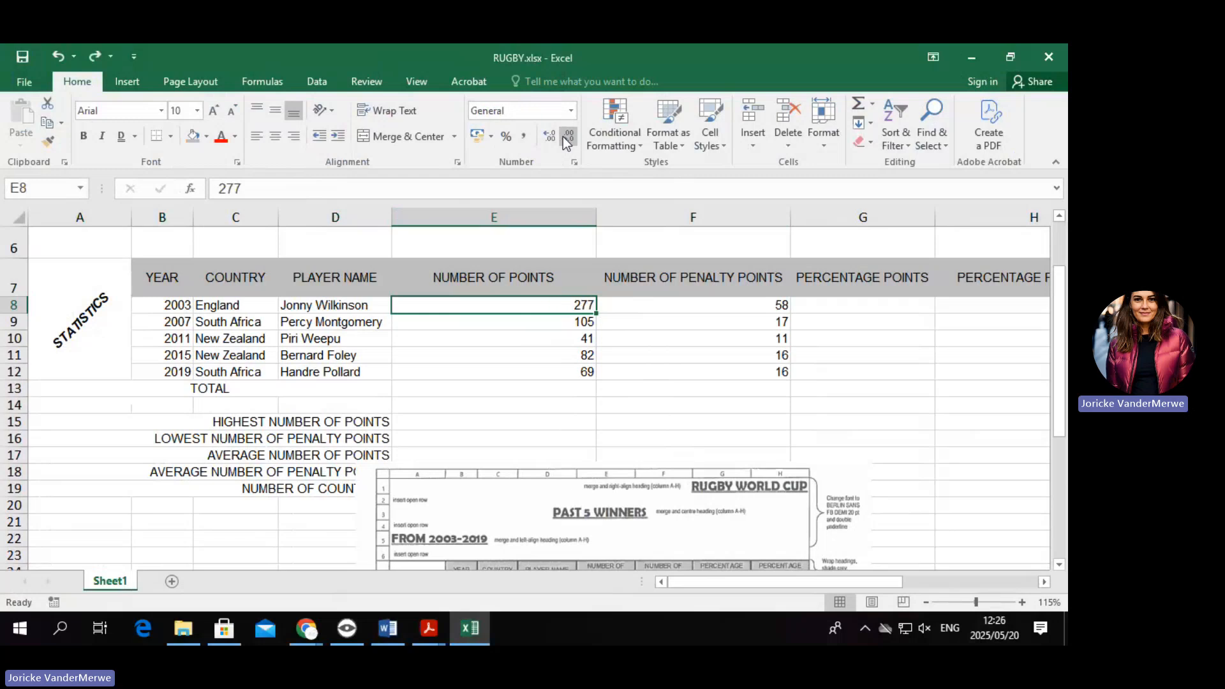
Reposition the layout picture below the TOTAL row, starting around row 14, so that the whole table in A7:H12 stays clear.
drag(692, 530, 494, 323)
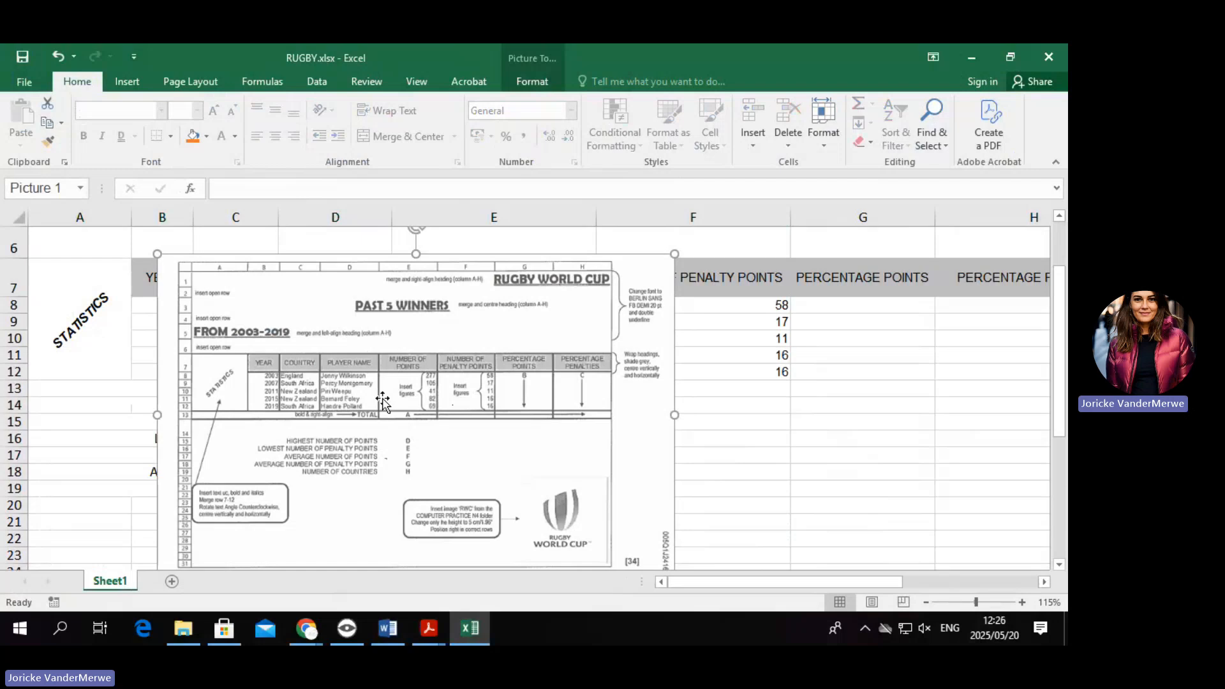
drag(383, 401, 400, 545)
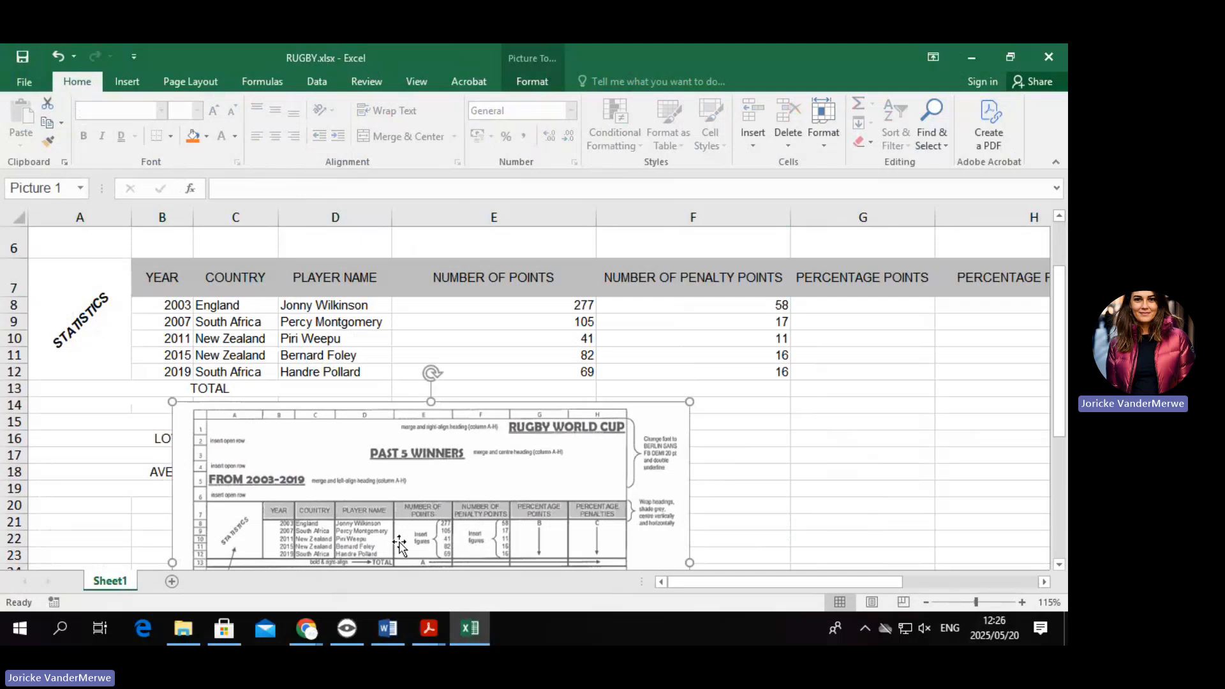
drag(400, 545, 786, 395)
drag(761, 468, 776, 358)
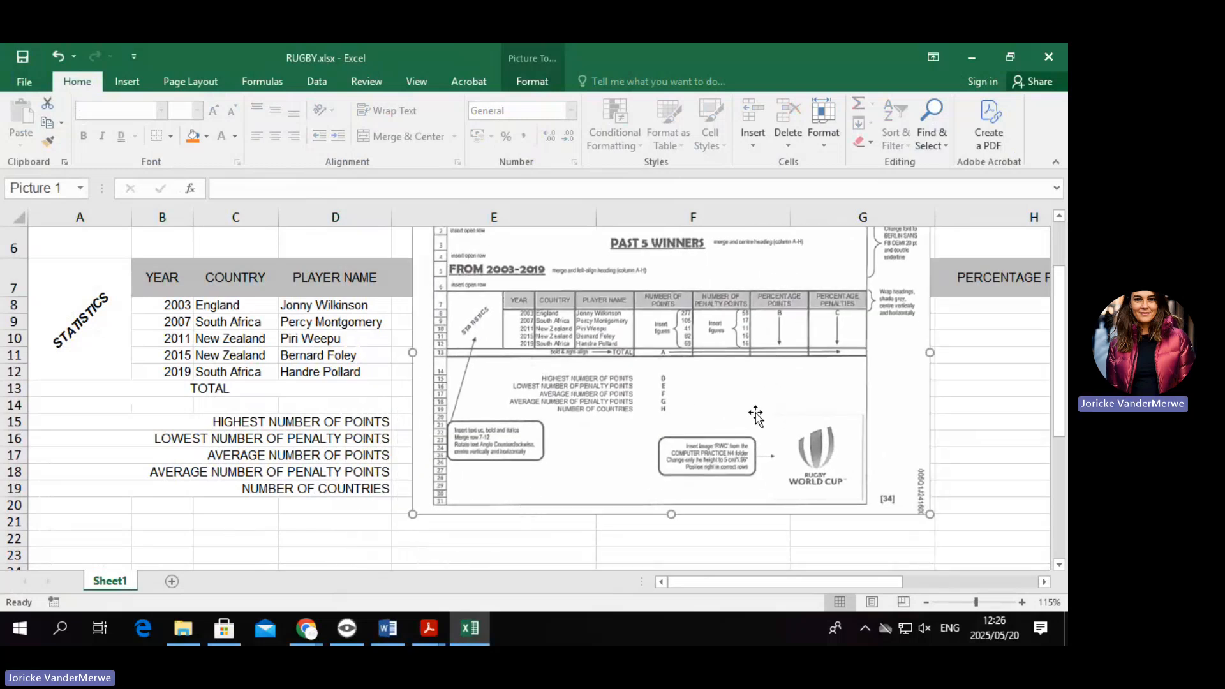
drag(755, 416, 677, 464)
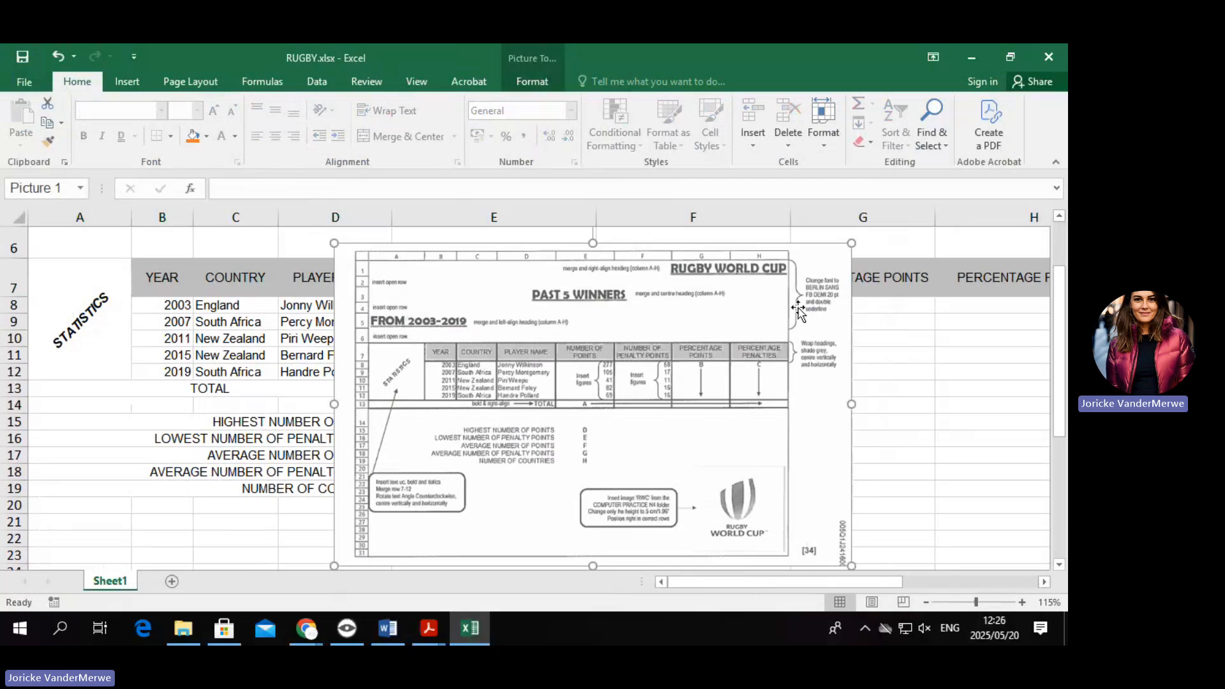
drag(846, 346, 802, 465)
scroll(543, 431, up, 3)
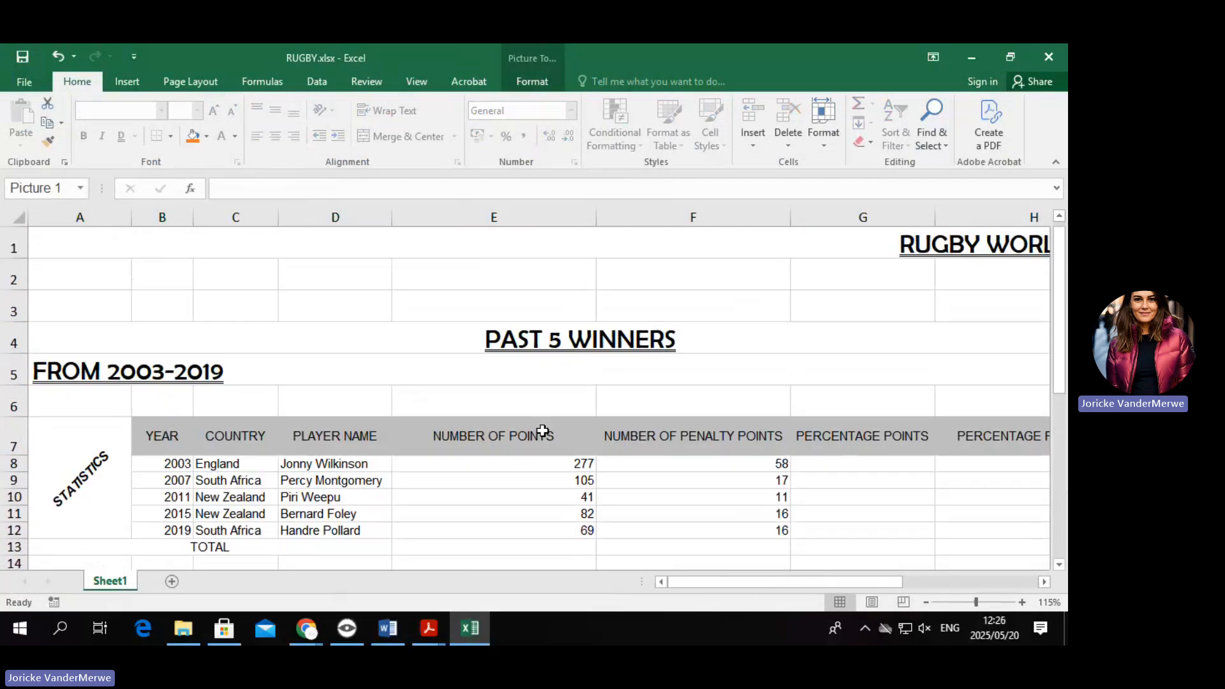
scroll(799, 476, down, 5)
drag(695, 456, 654, 380)
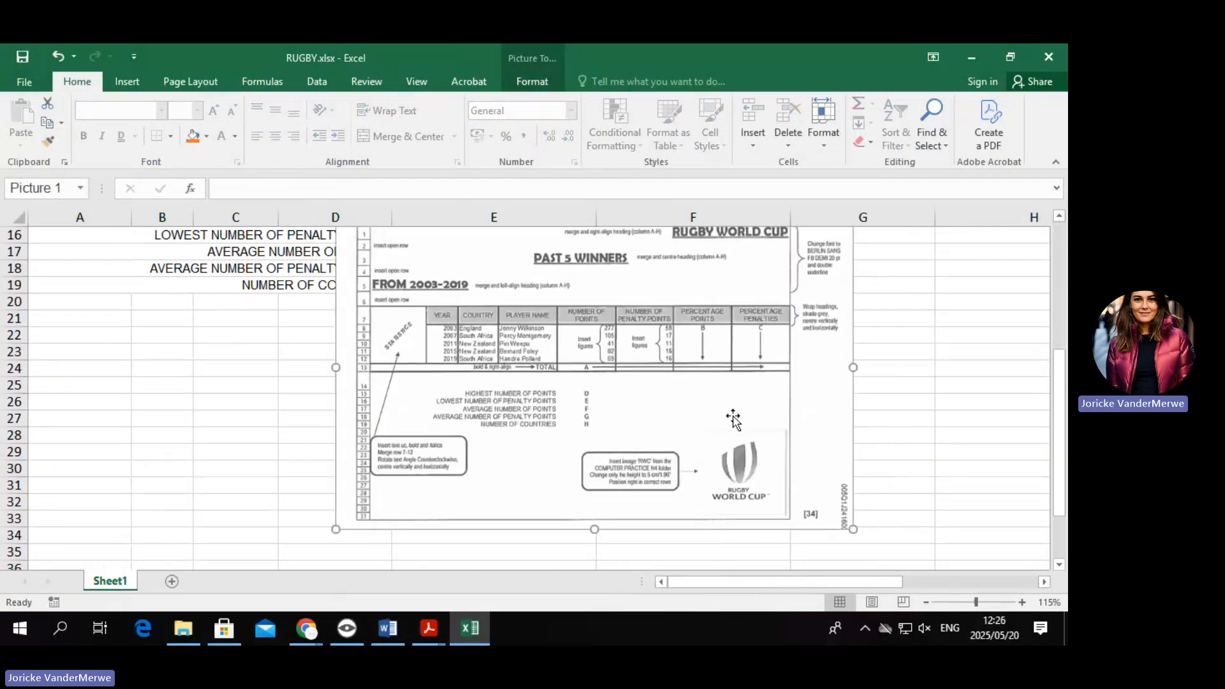
scroll(733, 419, up, 3)
scroll(716, 454, up, 3)
drag(651, 515, 565, 465)
scroll(487, 471, down, 1)
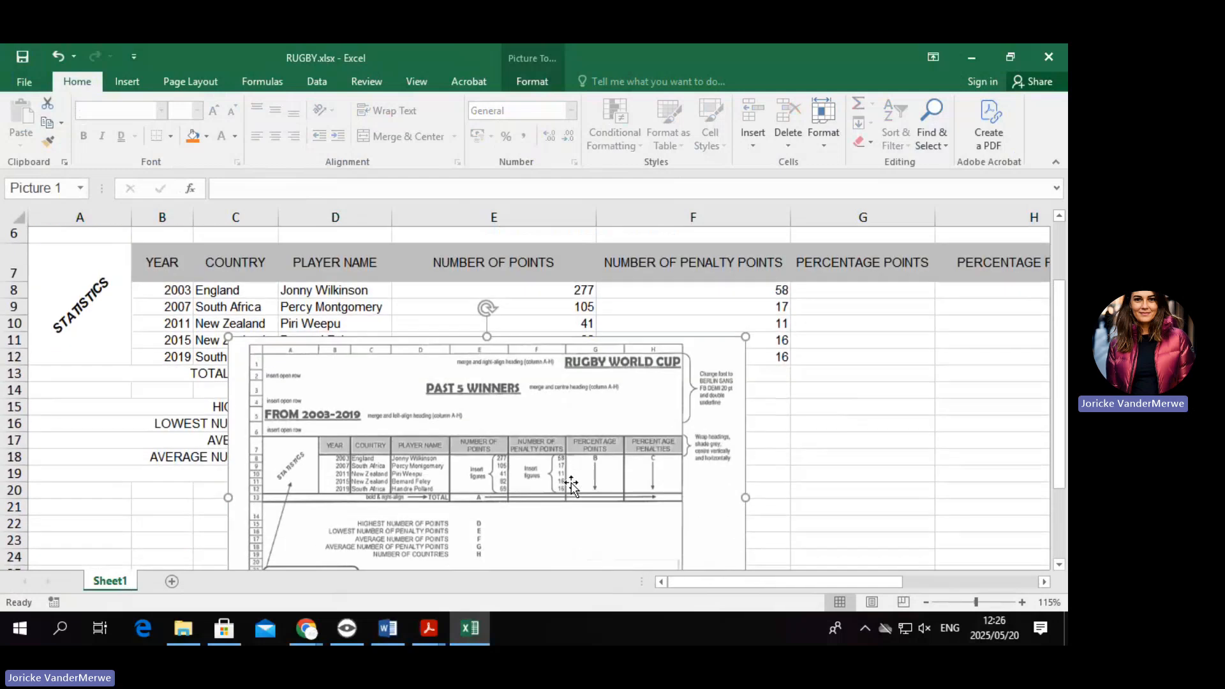
drag(487, 470, 426, 488)
scroll(634, 447, down, 3)
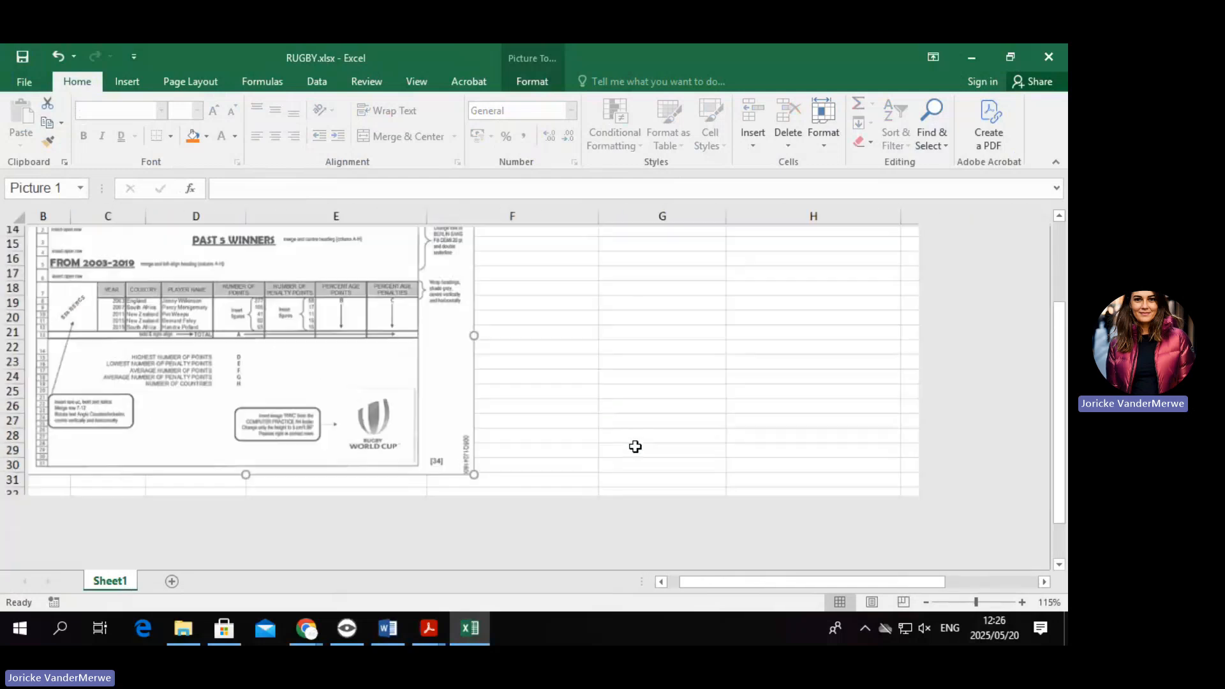
scroll(635, 446, up, 1)
drag(432, 444, 414, 465)
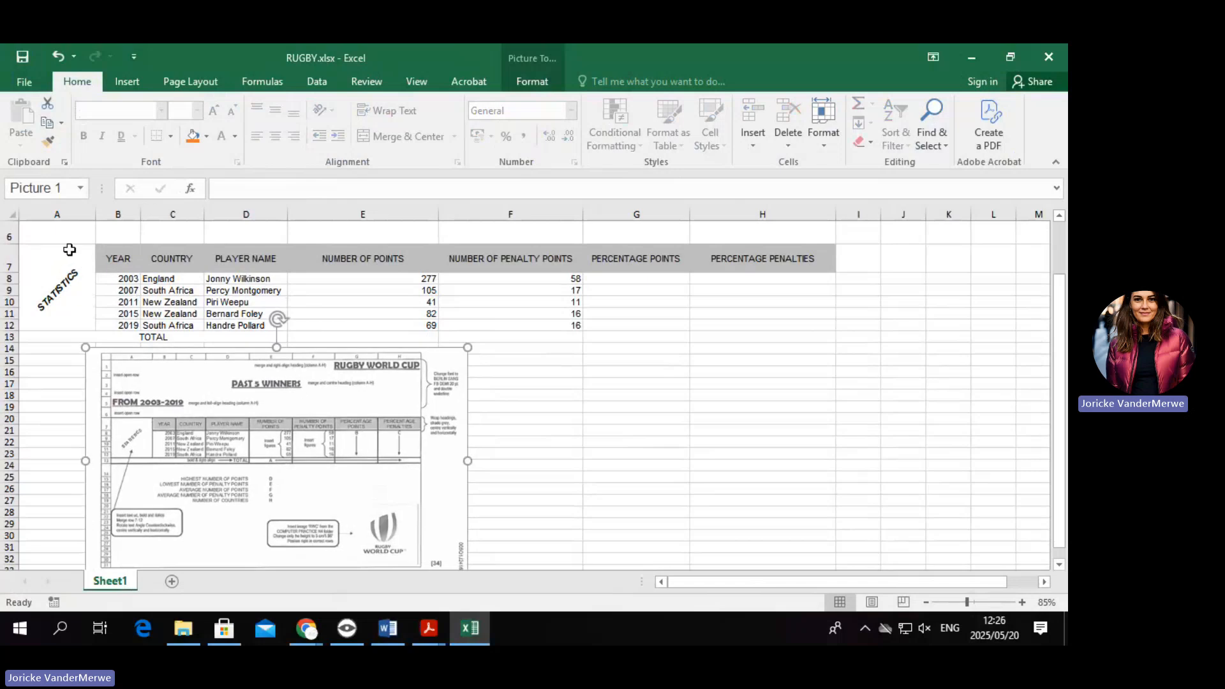
Apply borders to all cells of the table in A7:H12.
drag(69, 249, 790, 298)
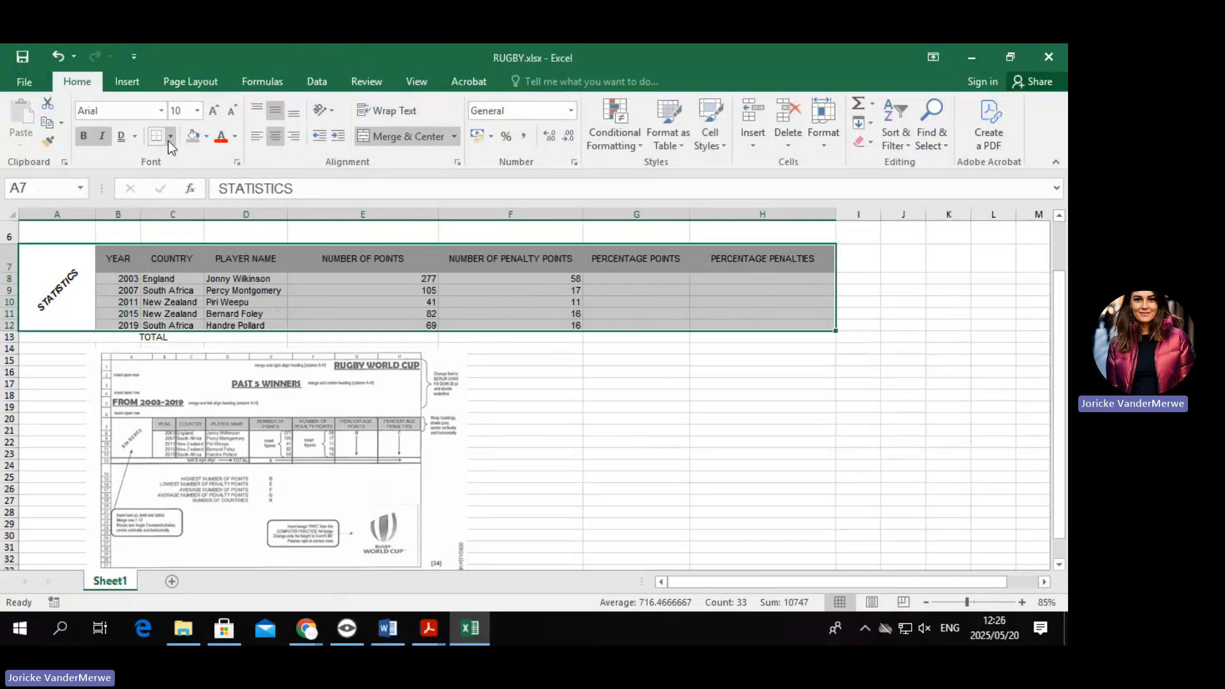
click(168, 138)
click(192, 276)
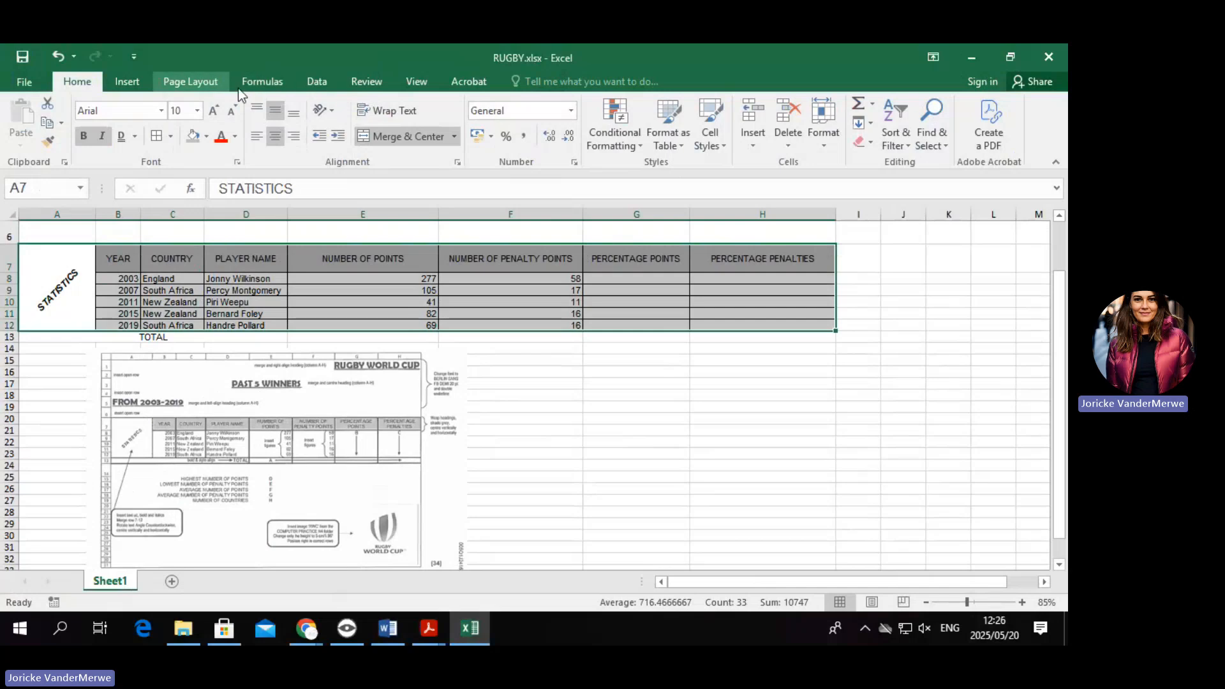
Hide the sheet's gridlines on screen and leave gridline printing switched off.
click(199, 86)
click(541, 141)
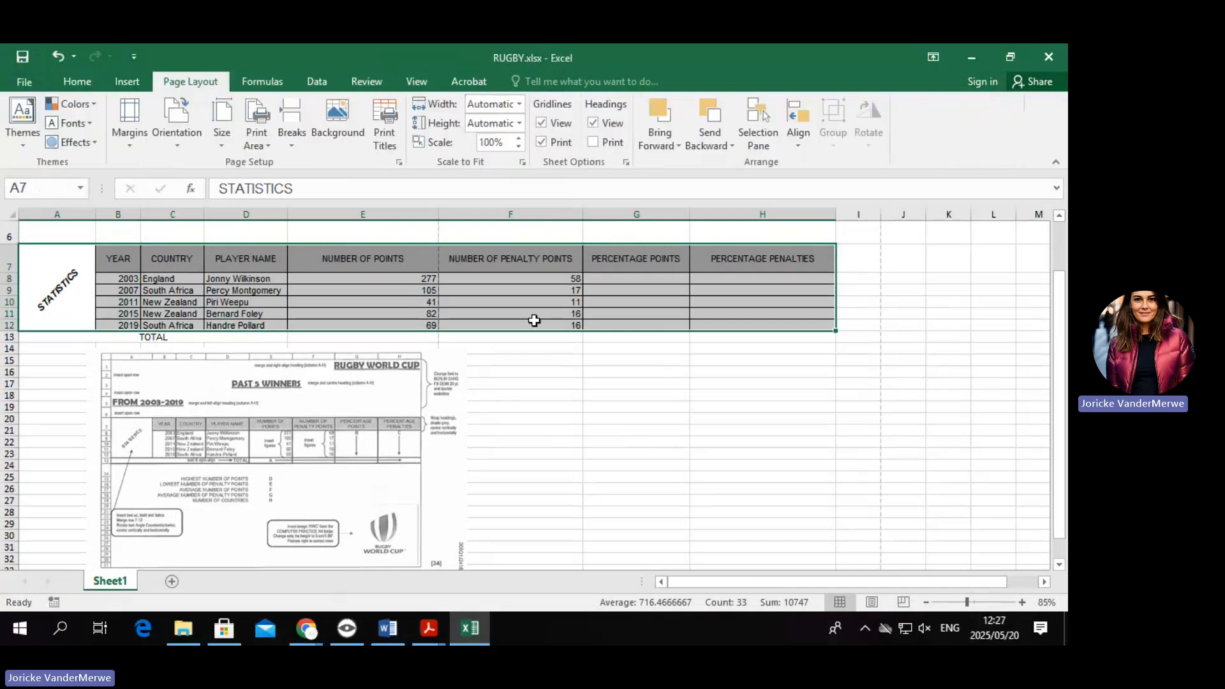
click(541, 141)
click(541, 122)
drag(551, 418, 551, 409)
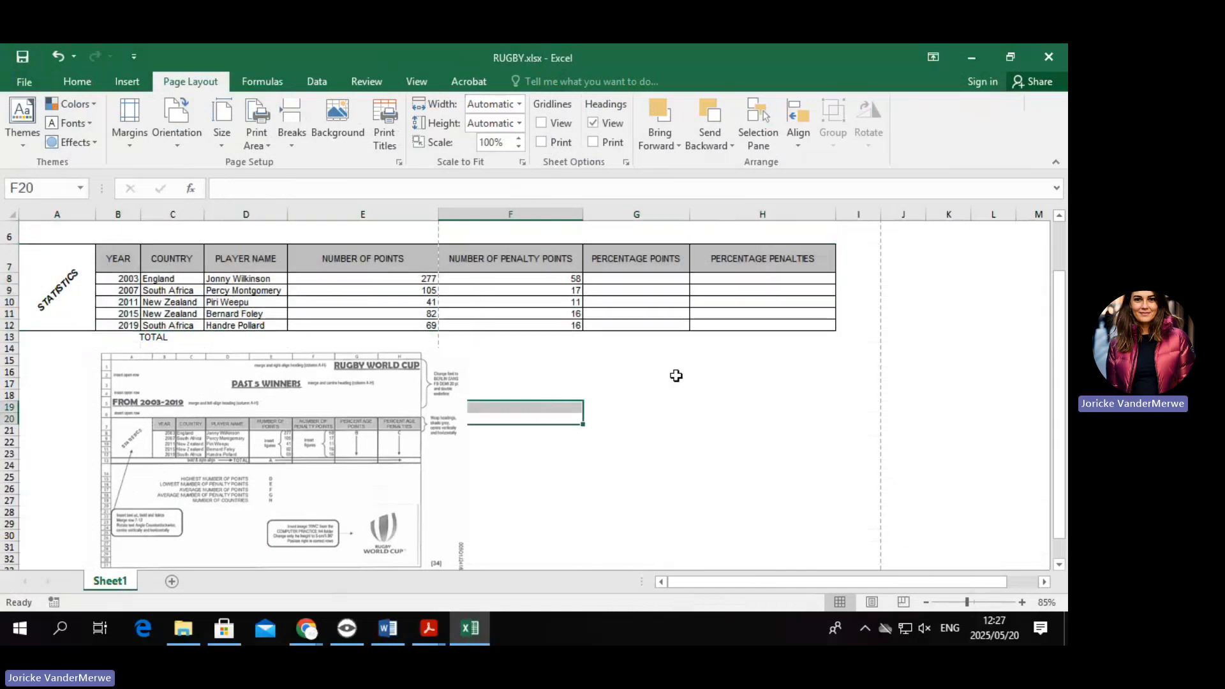
Try the layout picture further across beneath the table, and undo both that move and the borders on A7:H12.
scroll(550, 409, up, 1)
drag(315, 525, 436, 520)
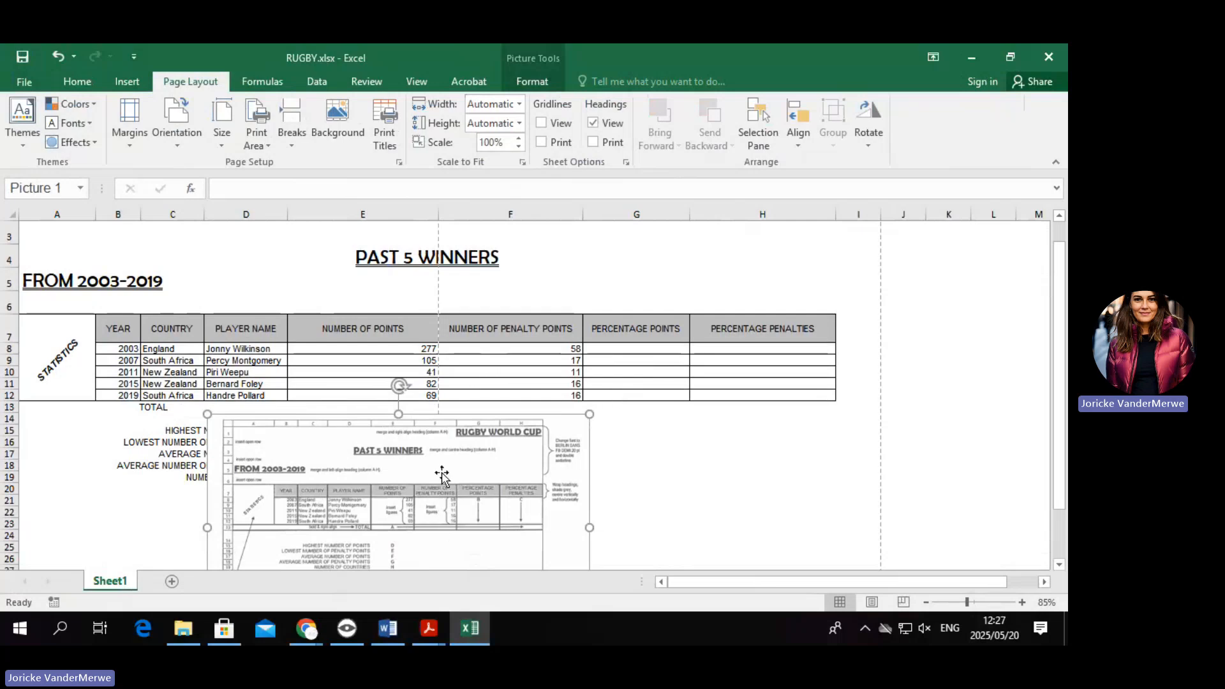
drag(115, 336, 121, 396)
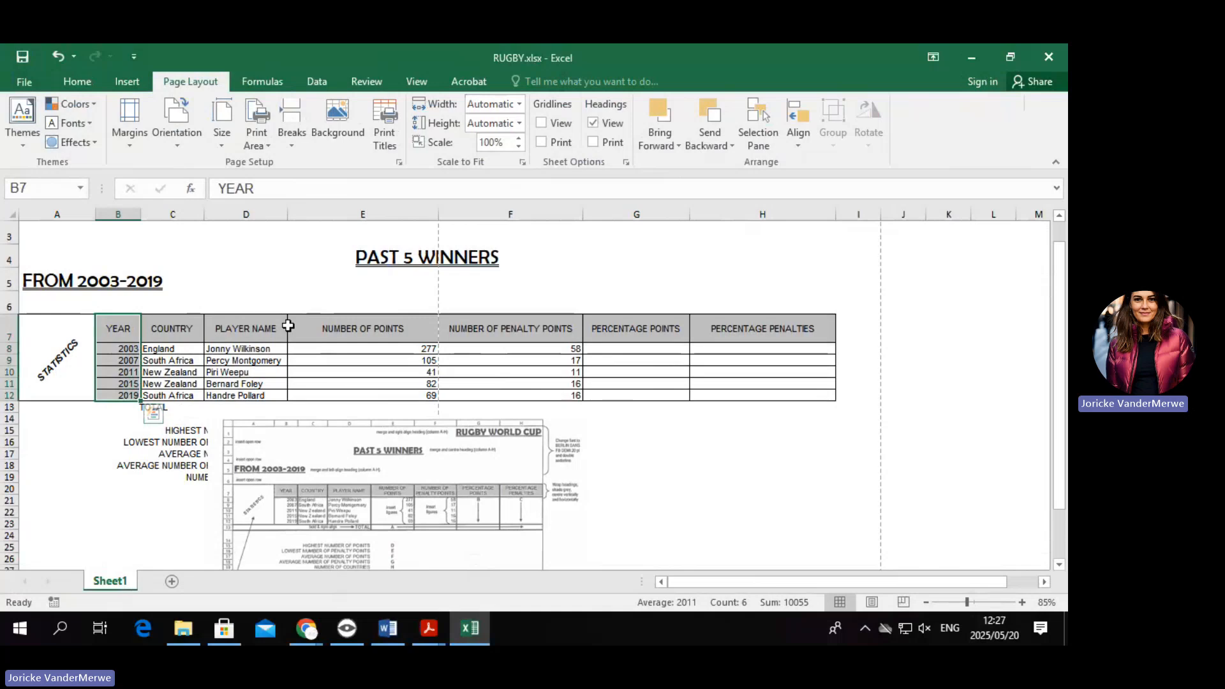
key(ctrl+z)
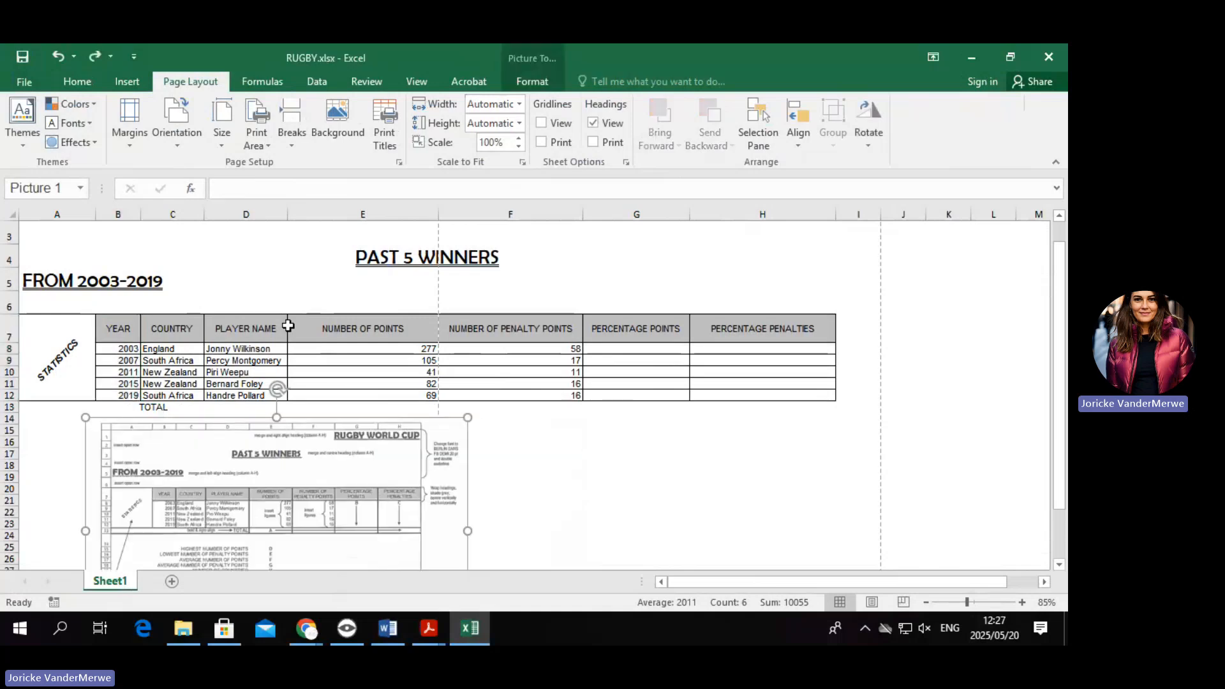
key(ctrl+z)
Apply an outside border around the merged STATISTICS cell in A7:A12.
click(613, 465)
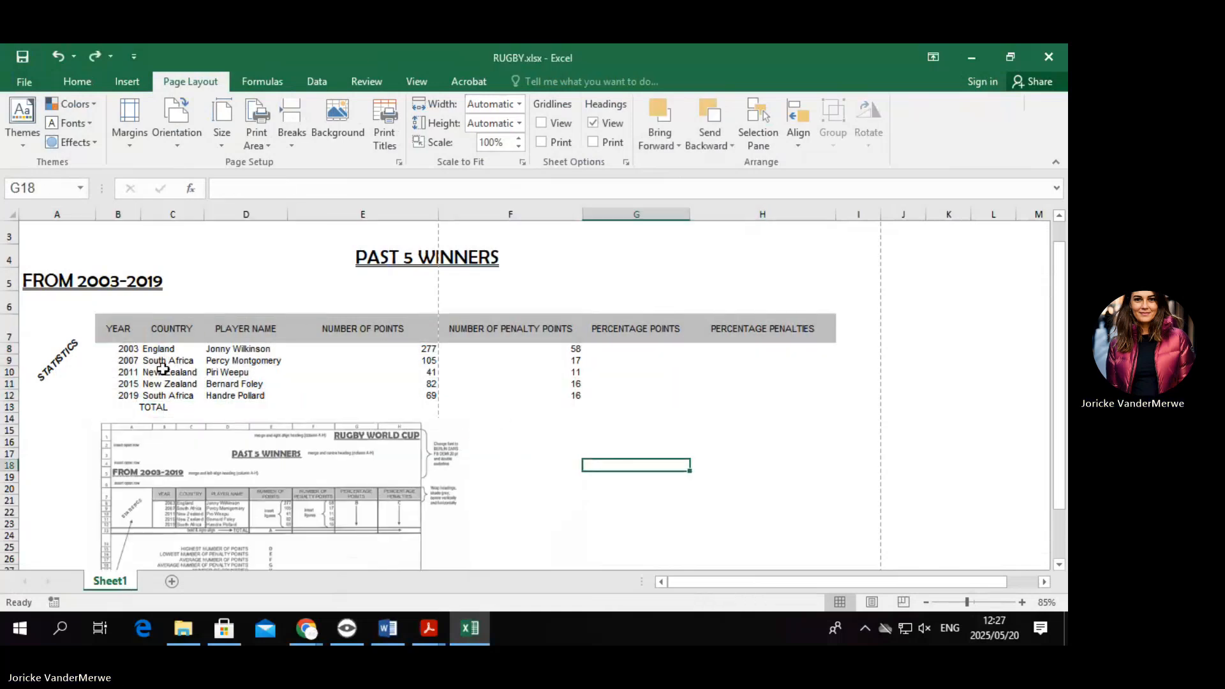
click(66, 322)
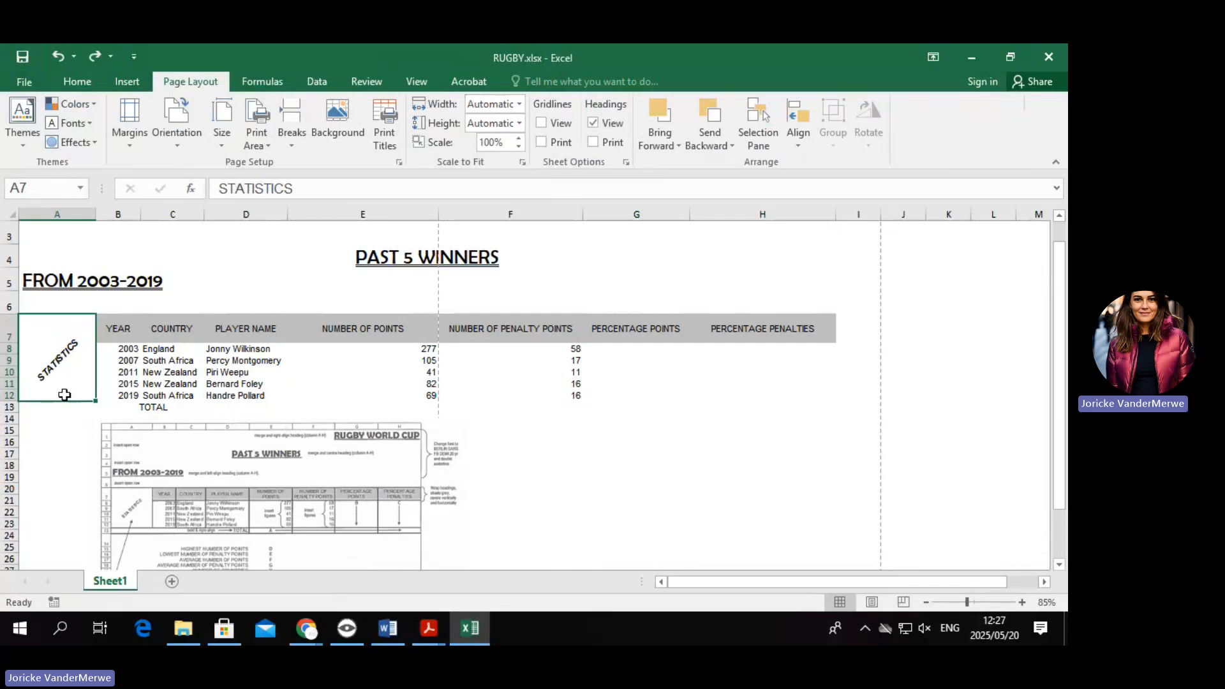
drag(65, 396, 55, 398)
click(77, 81)
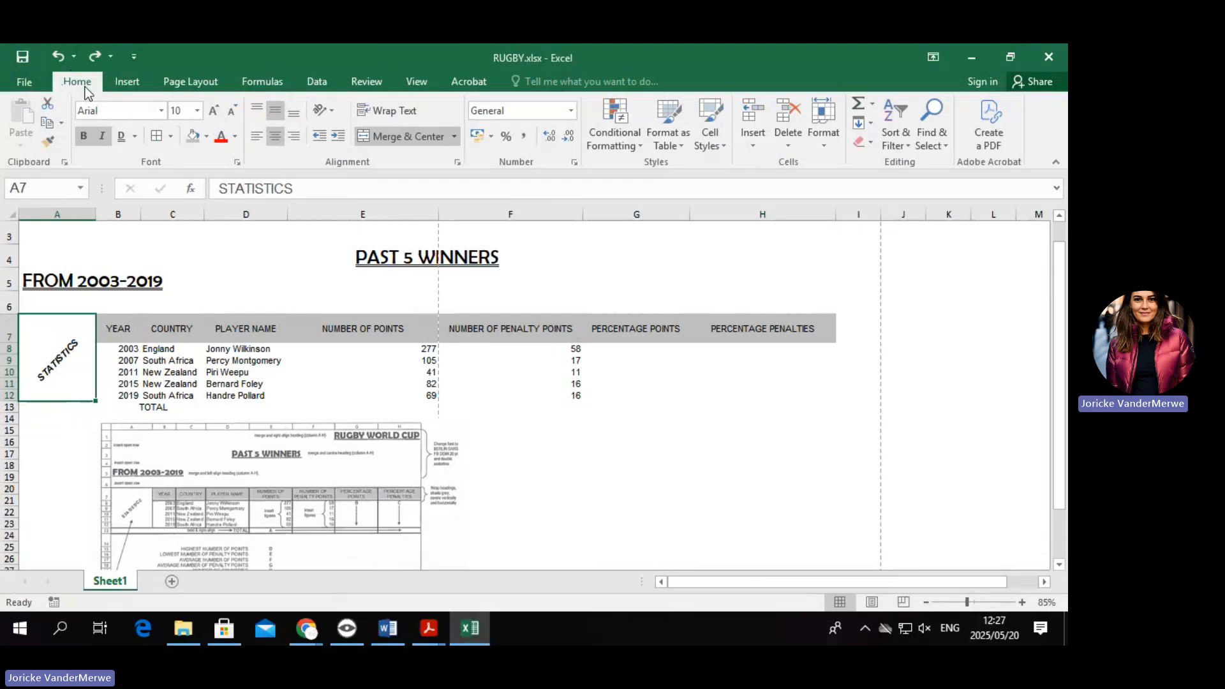
click(170, 136)
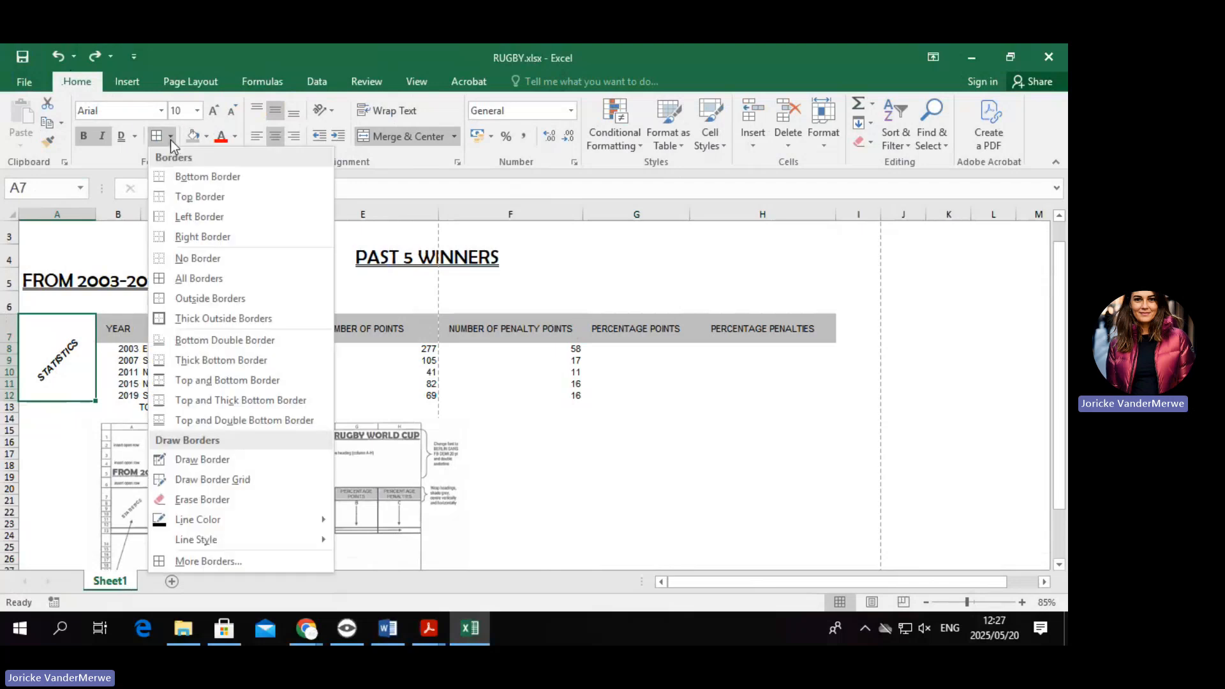
click(243, 297)
Apply an outside border to the heading row B7:H7 and box each of its heading cells individually.
drag(128, 329, 753, 315)
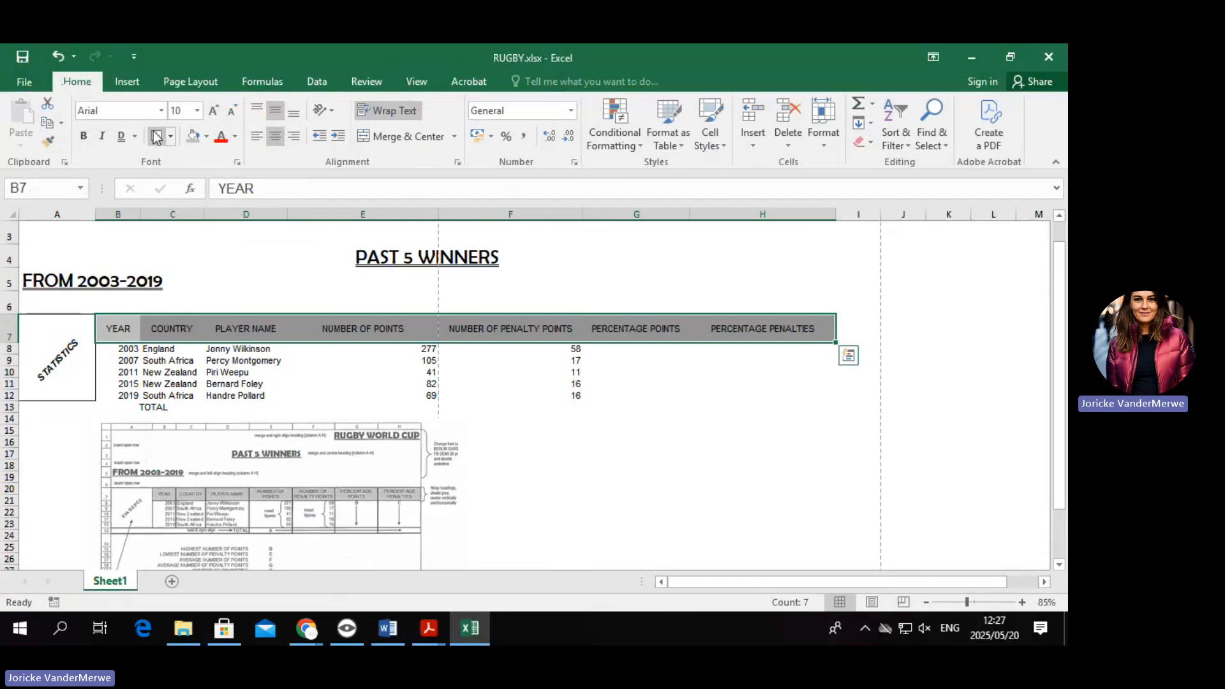
click(117, 327)
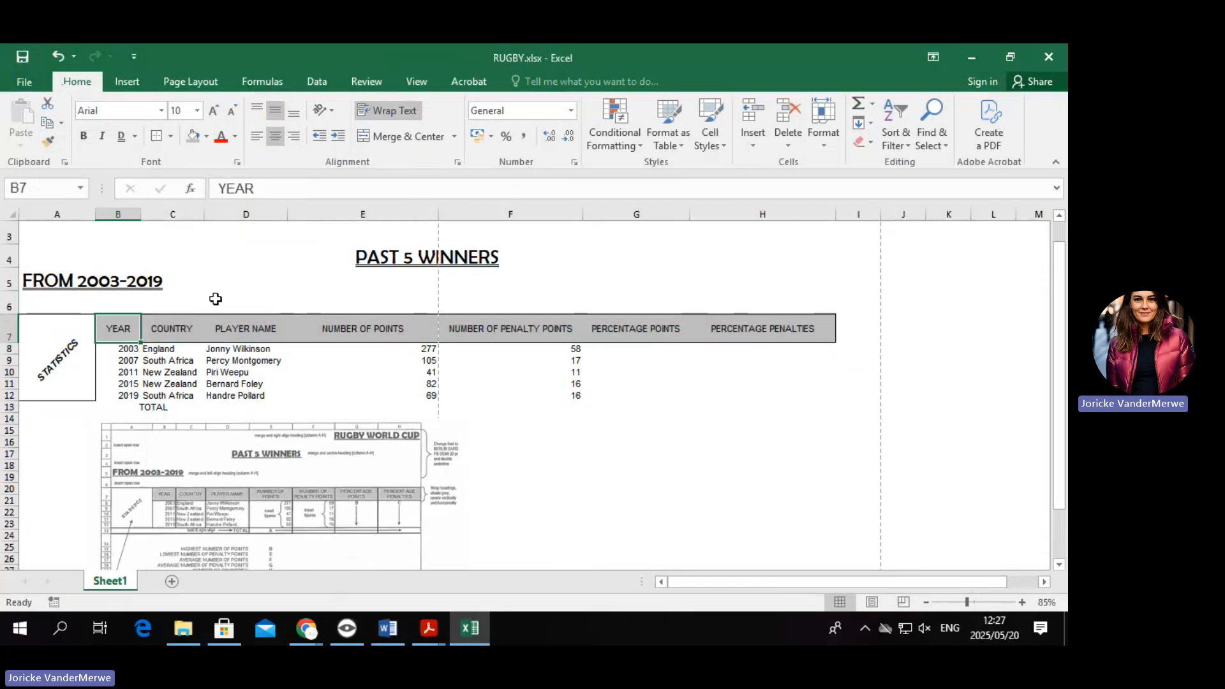
click(189, 330)
click(245, 325)
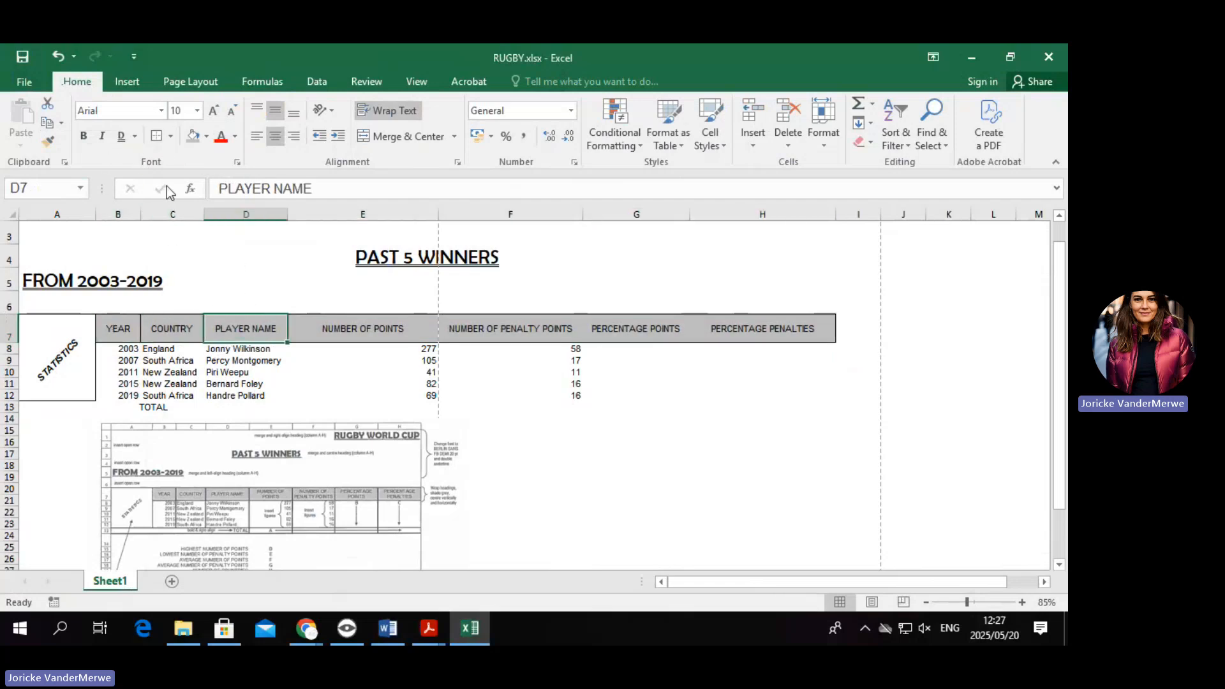
click(316, 337)
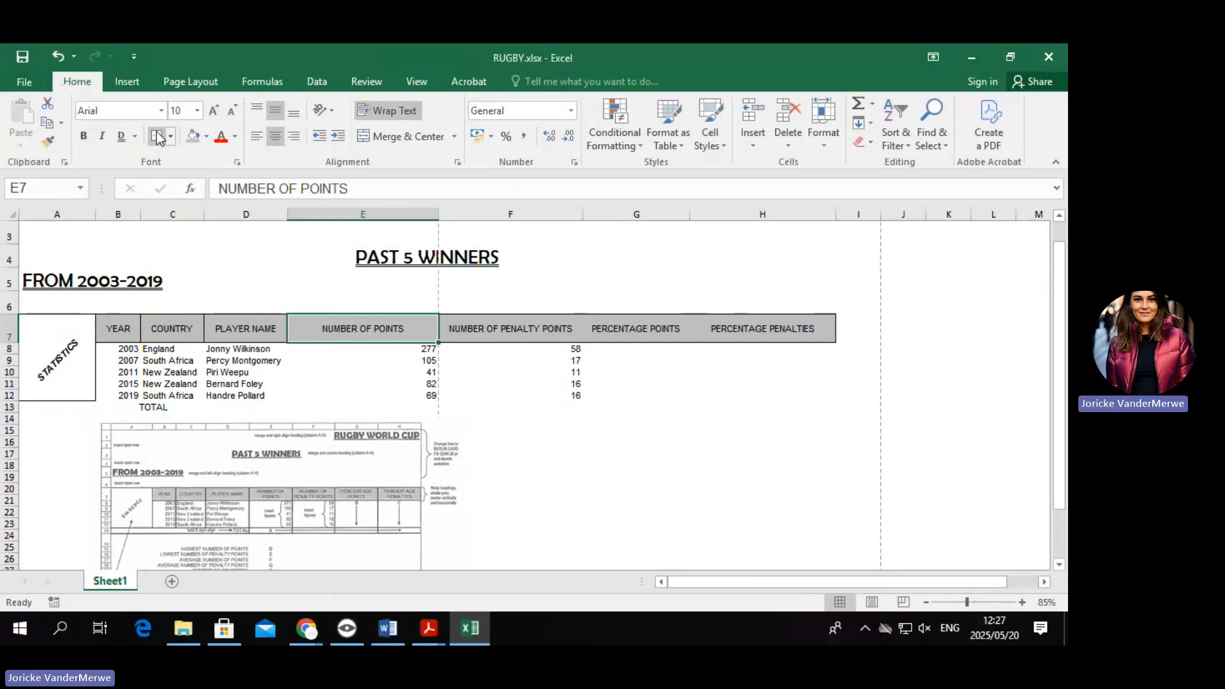
click(498, 330)
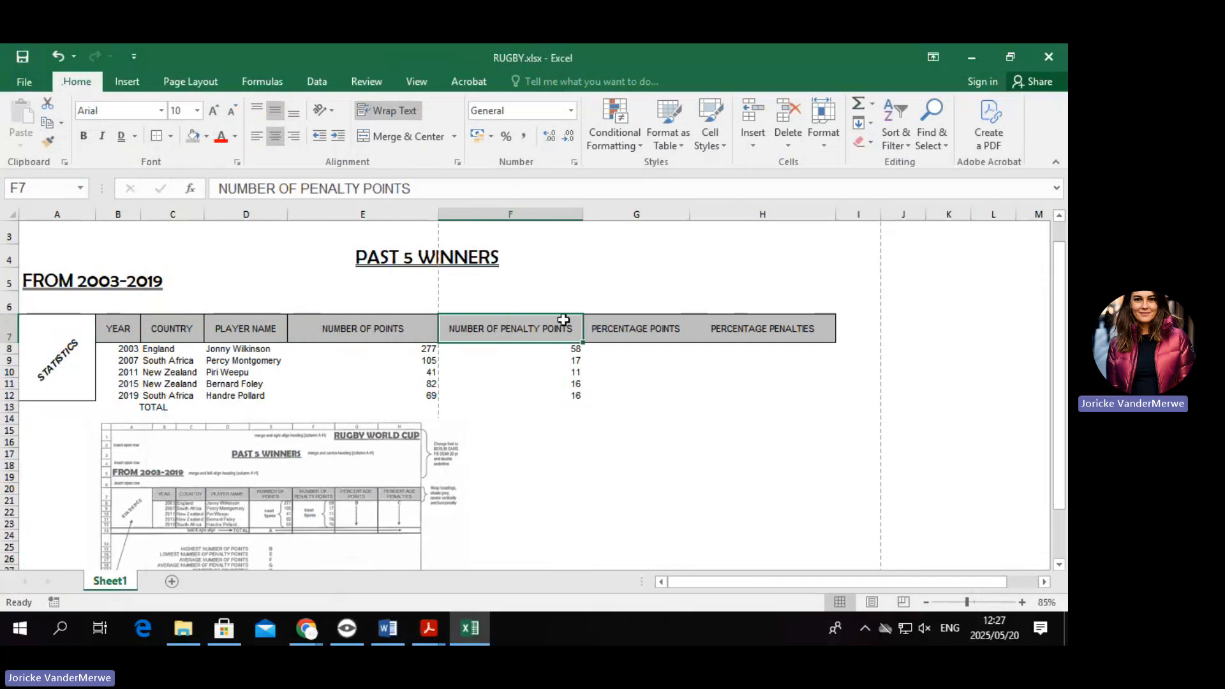
click(611, 322)
click(801, 329)
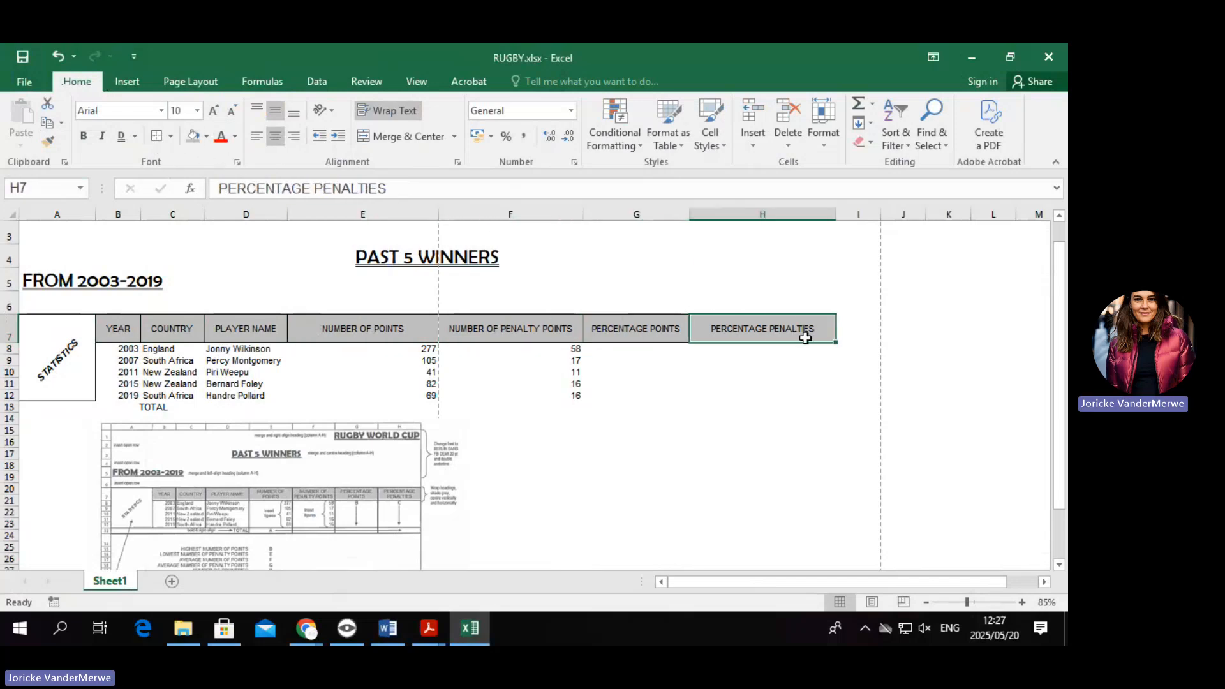
Apply an outside border around the data block B8:H12.
click(491, 395)
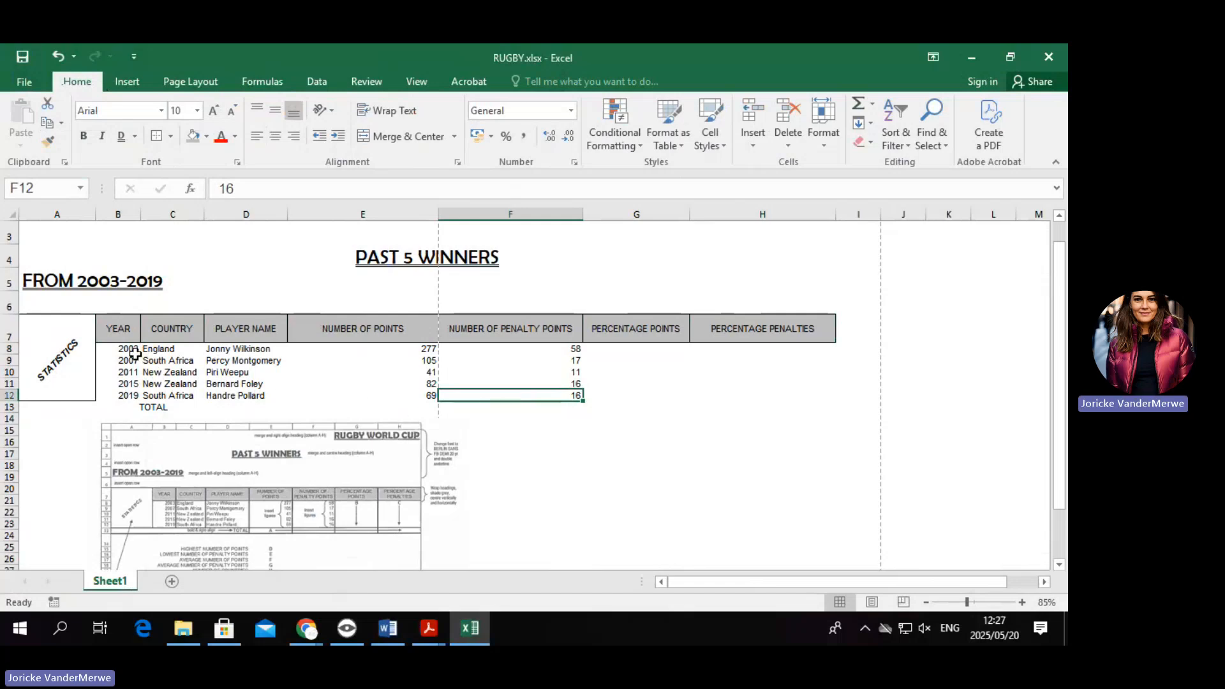
drag(131, 349, 828, 396)
click(275, 426)
Draw thin solid vertical borders between the data columns from D through H across rows 8 to 12.
drag(118, 350, 135, 394)
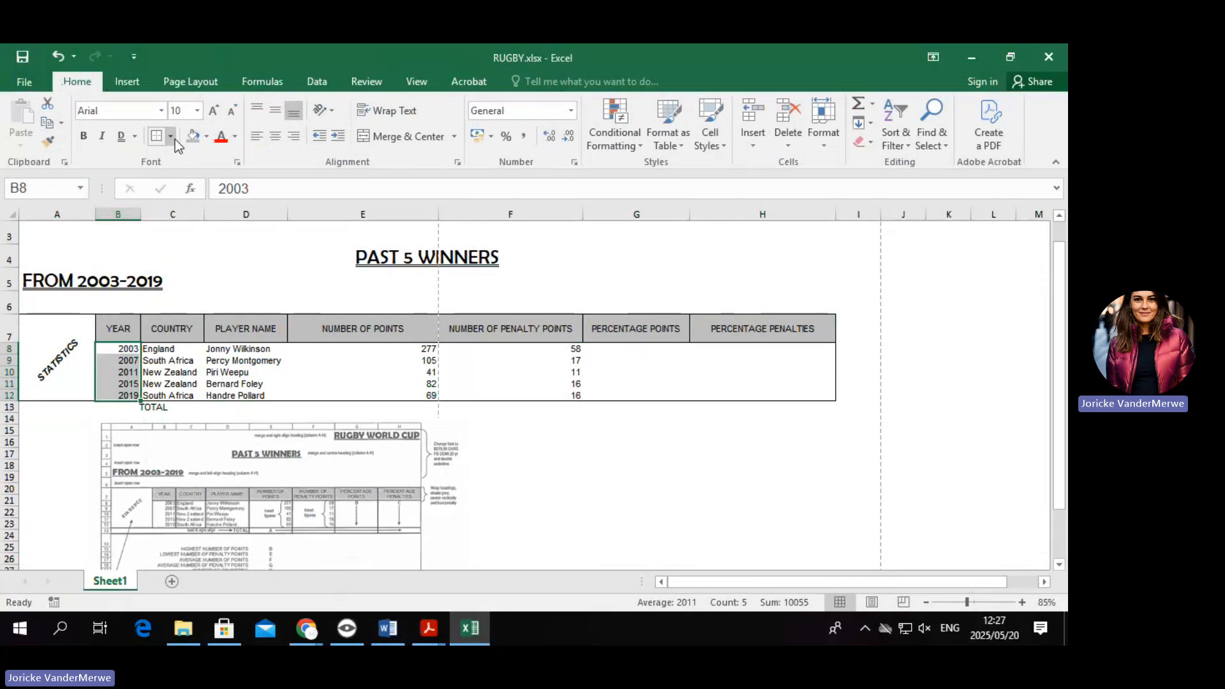
click(174, 138)
mouse_move(242, 539)
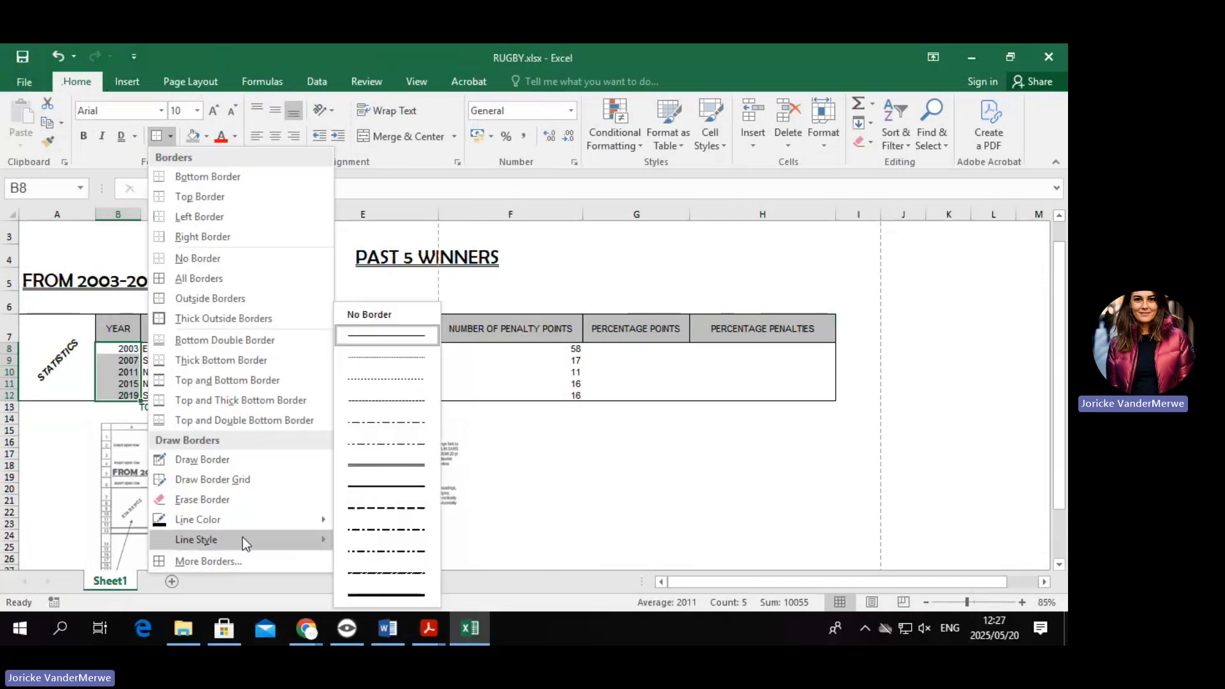
click(377, 335)
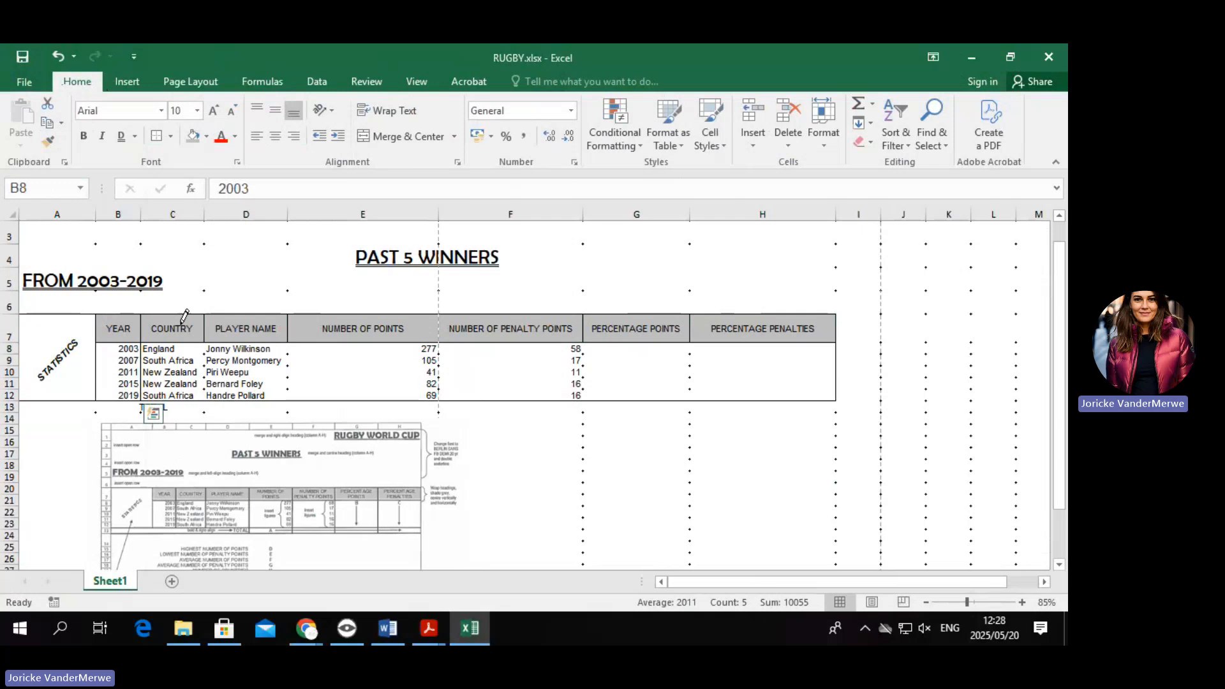
drag(208, 377, 204, 400)
drag(288, 361, 288, 398)
drag(438, 319, 438, 400)
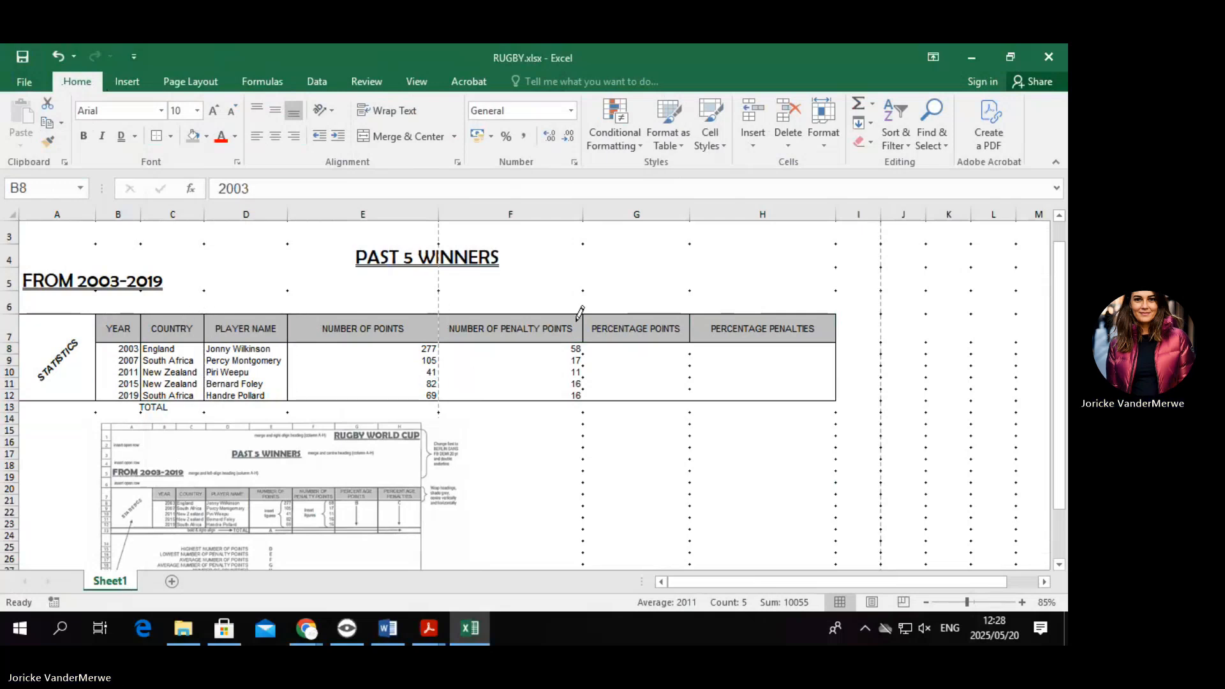
drag(582, 322, 590, 390)
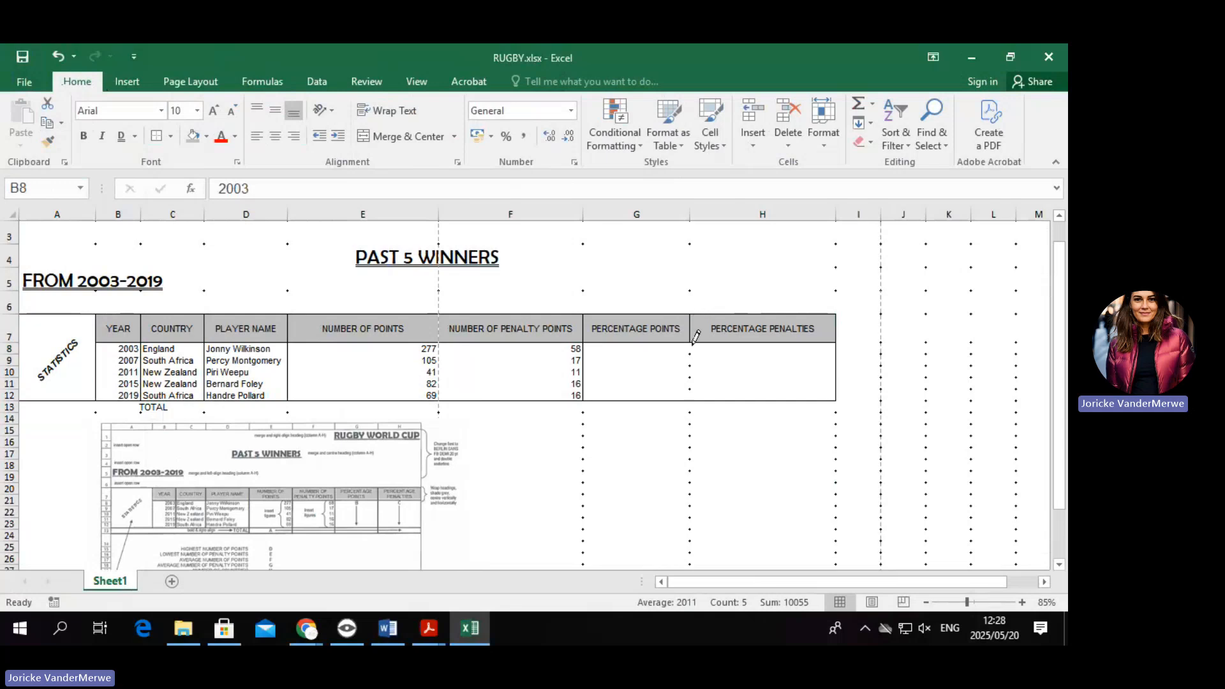
drag(693, 319, 697, 383)
Erase the stray border line beneath cell D5 and leave border drawing mode.
click(277, 290)
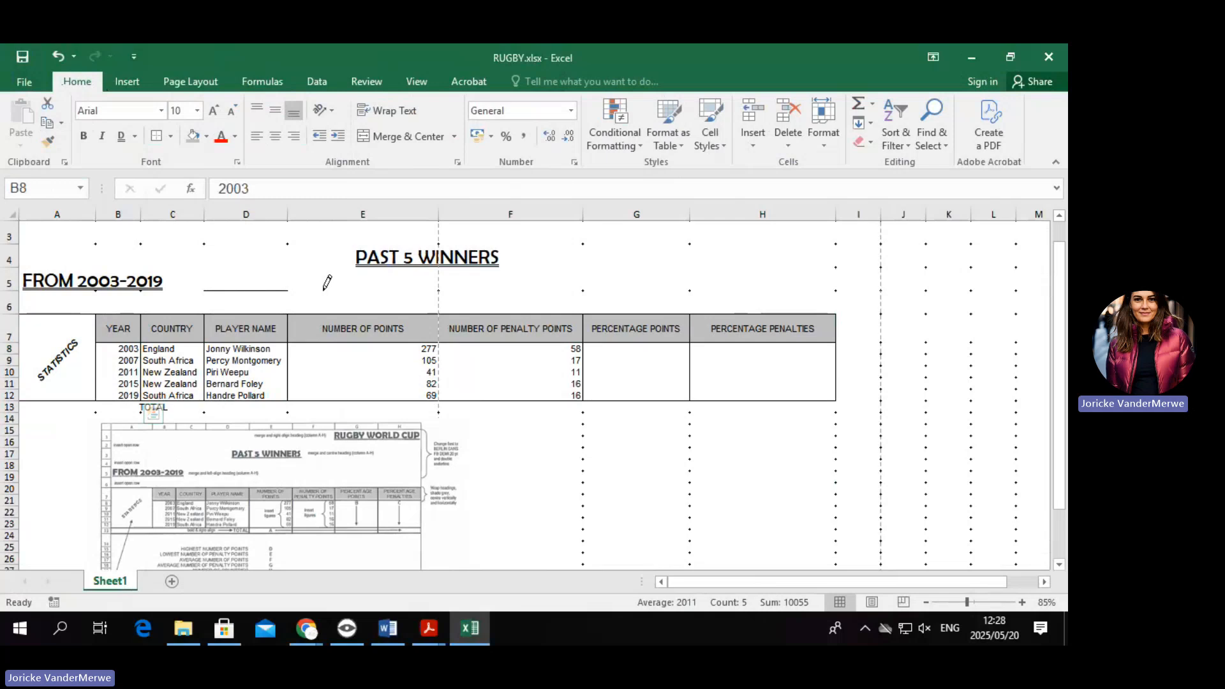
click(171, 137)
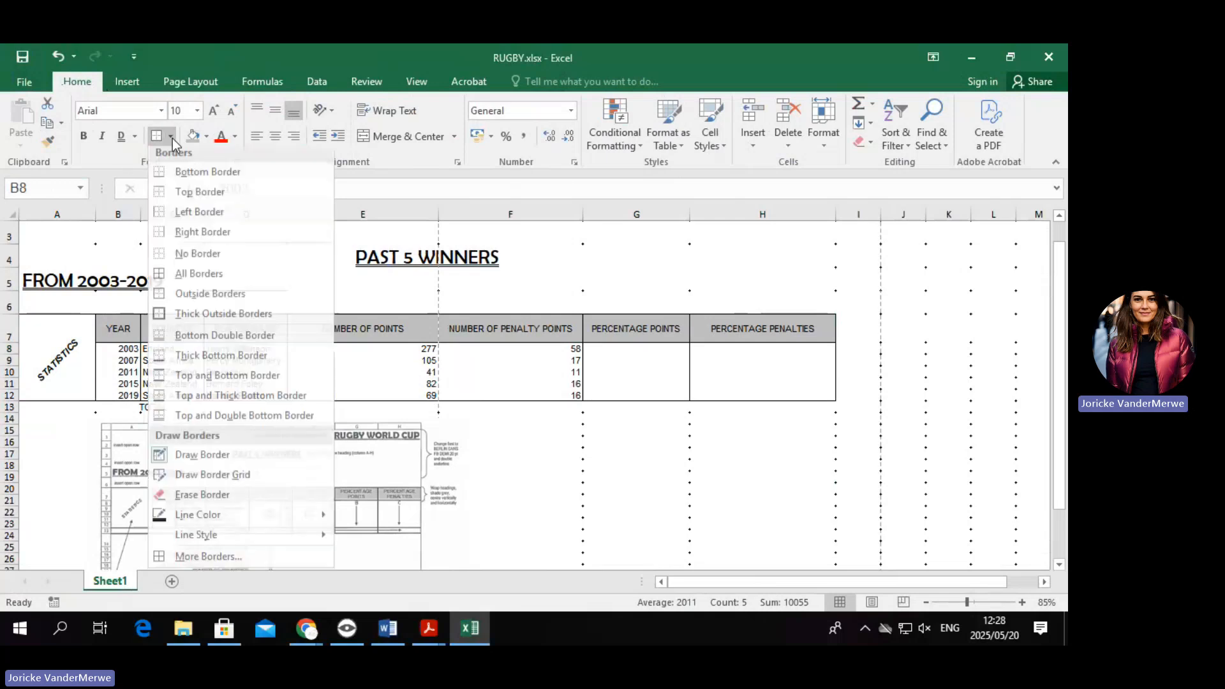
click(196, 501)
click(259, 285)
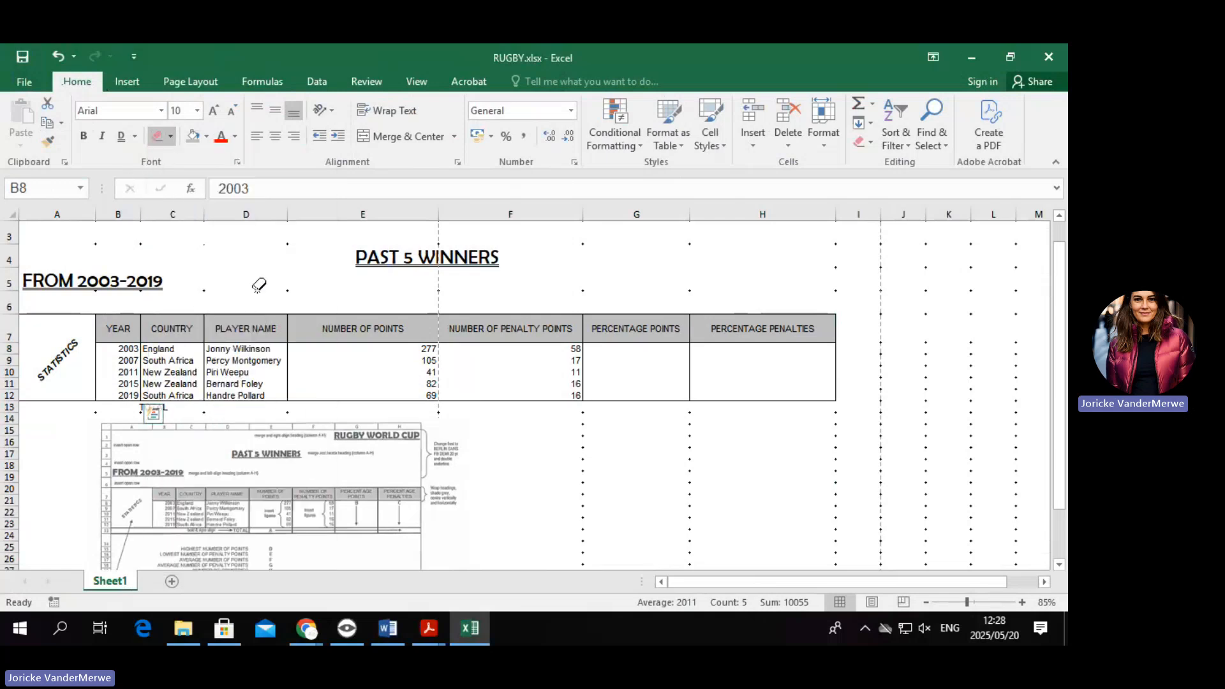
key(Escape)
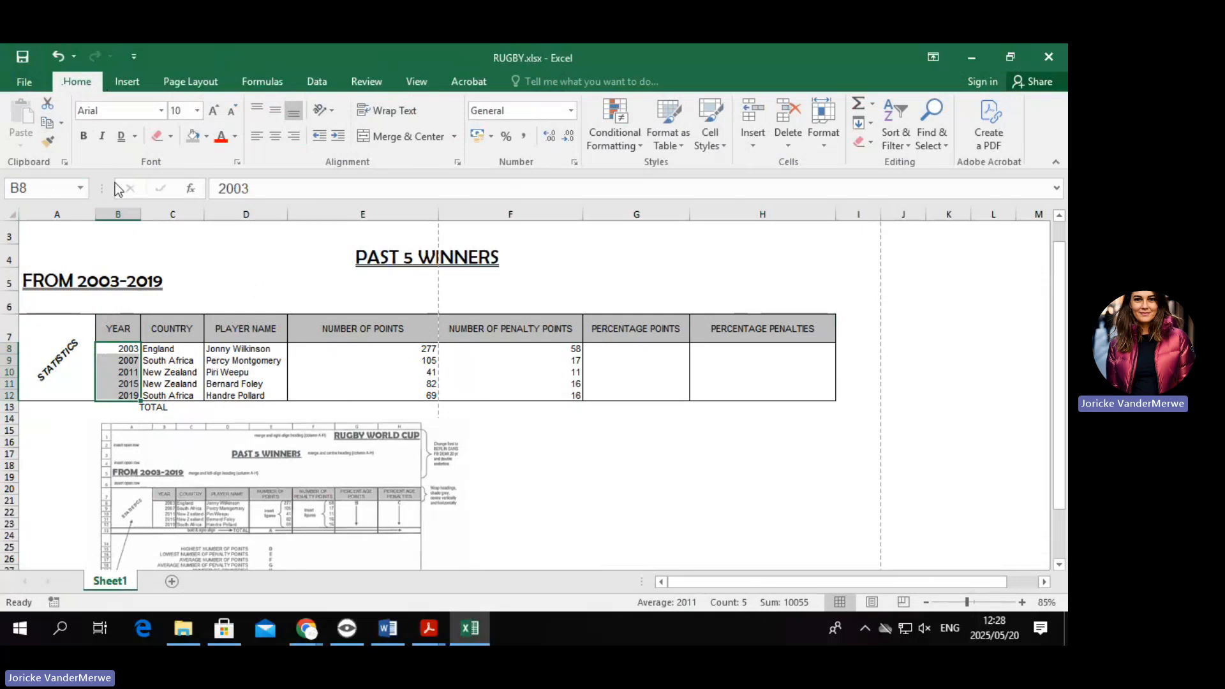
Apply an outside border around the year values in B8:B12.
click(205, 136)
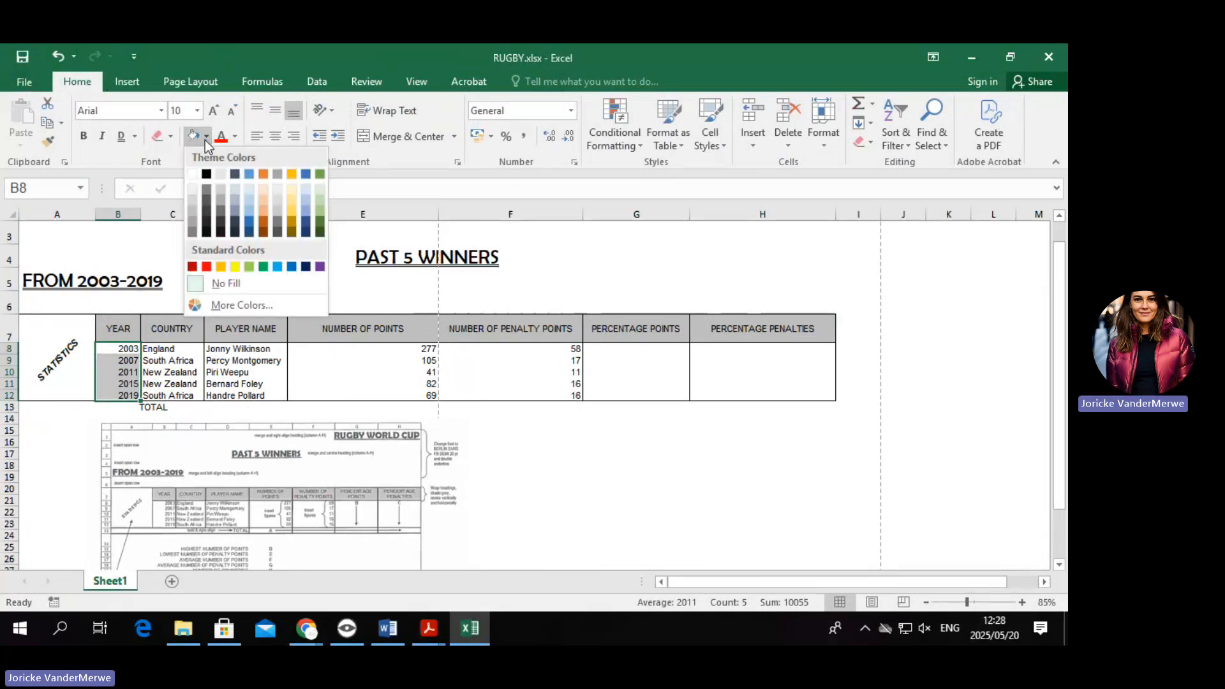
click(172, 138)
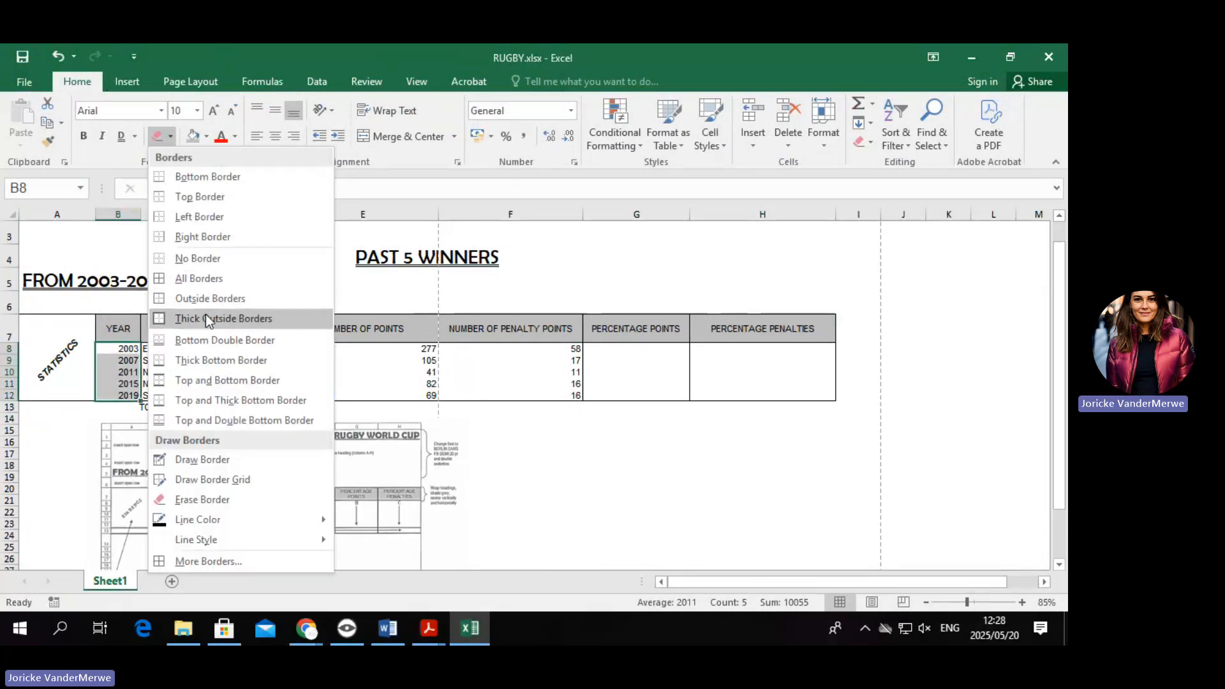
click(221, 304)
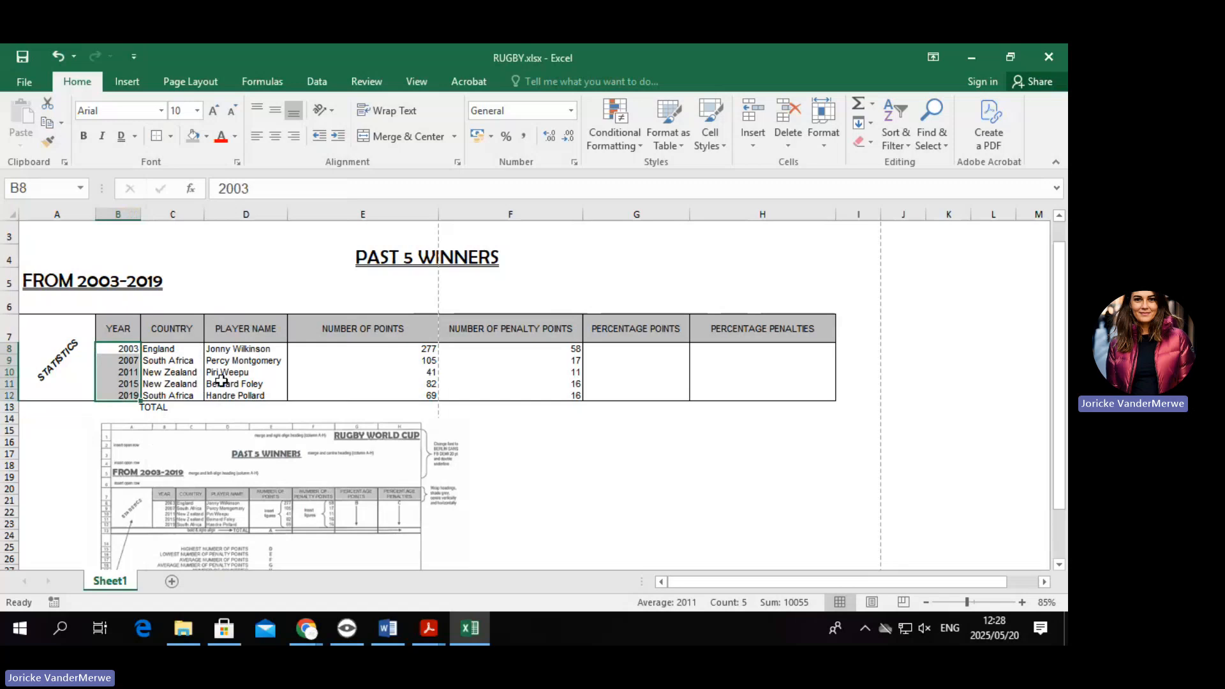
Right-align the TOTAL label in the merged cell A13:D13 and put an outside border around it.
click(156, 407)
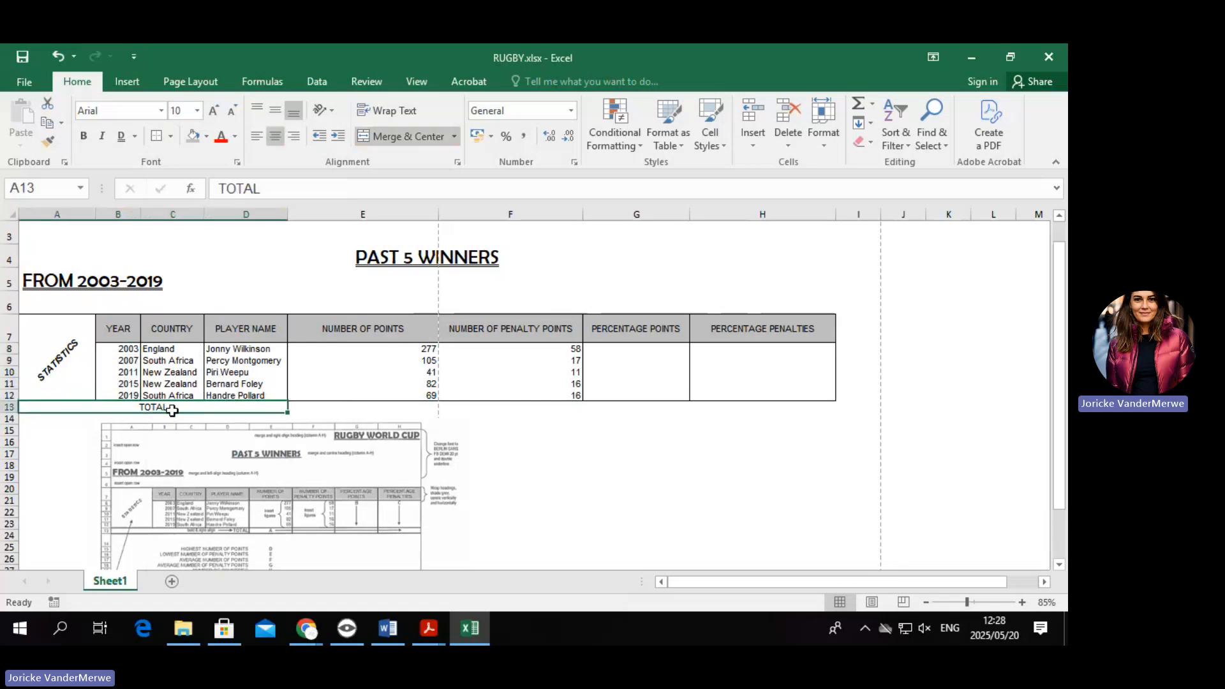
click(293, 136)
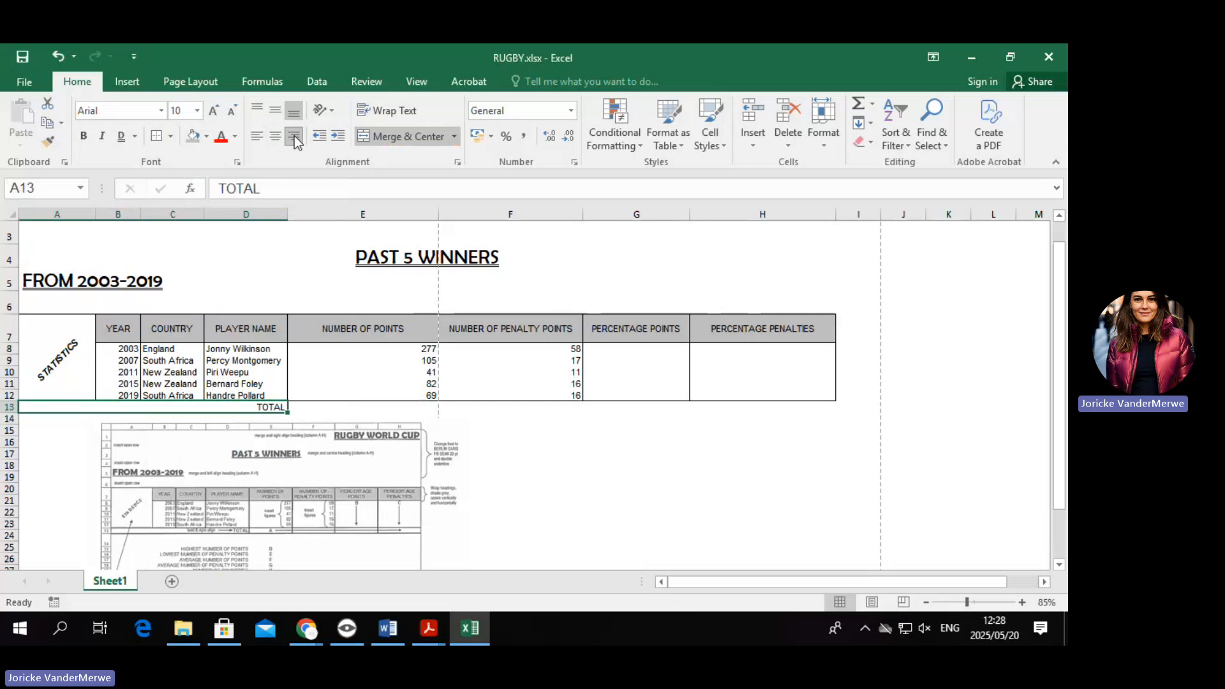
click(220, 545)
click(255, 409)
Apply all borders to the TOTAL row cells E13:H13.
drag(338, 407, 785, 406)
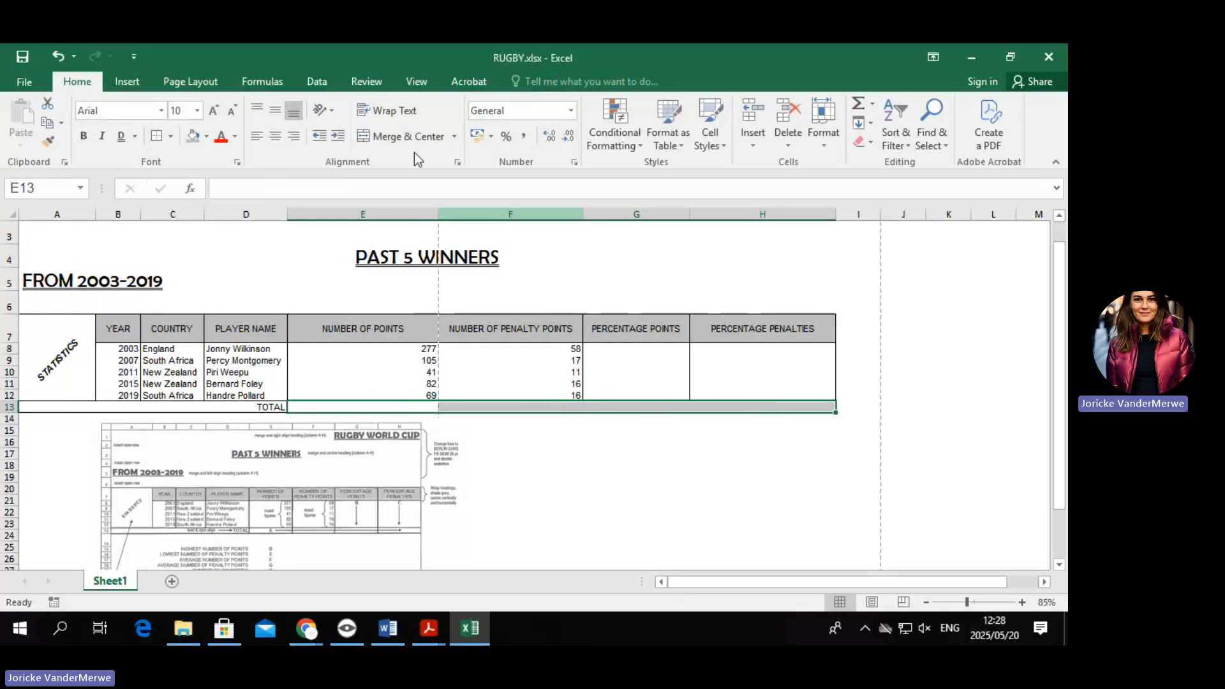
click(171, 137)
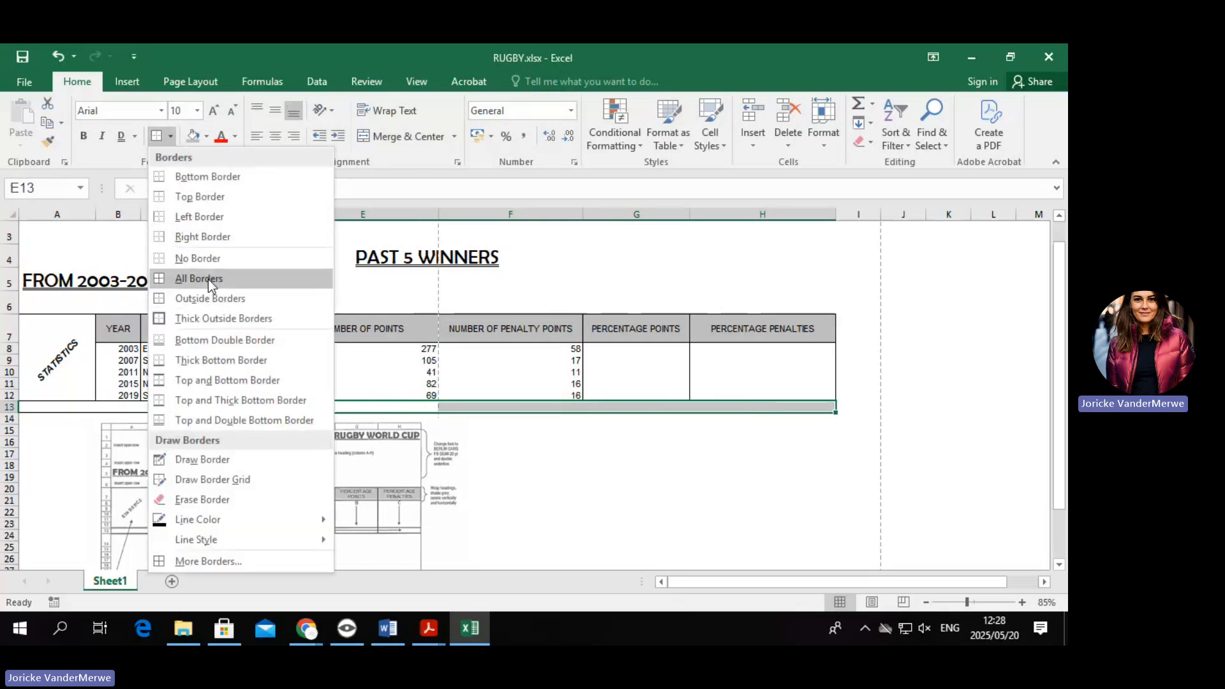
click(208, 279)
click(476, 463)
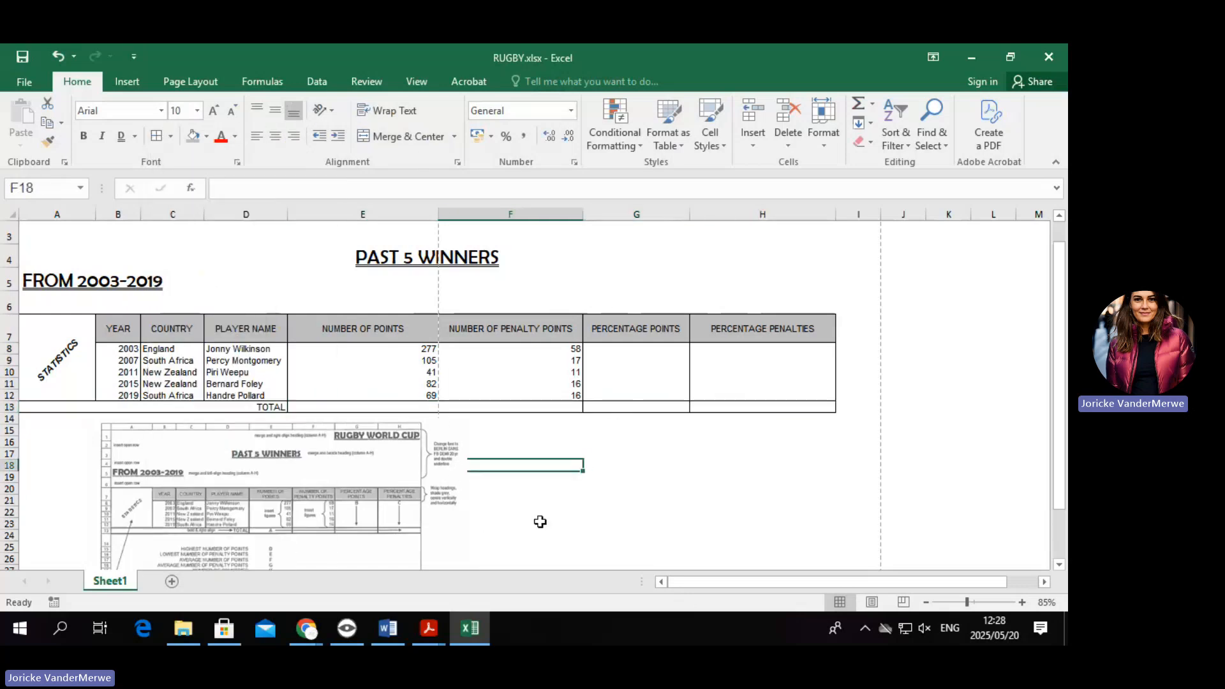
Move the layout picture up over columns E to G to uncover the statistics labels in rows 15 to 19.
key(ctrl)
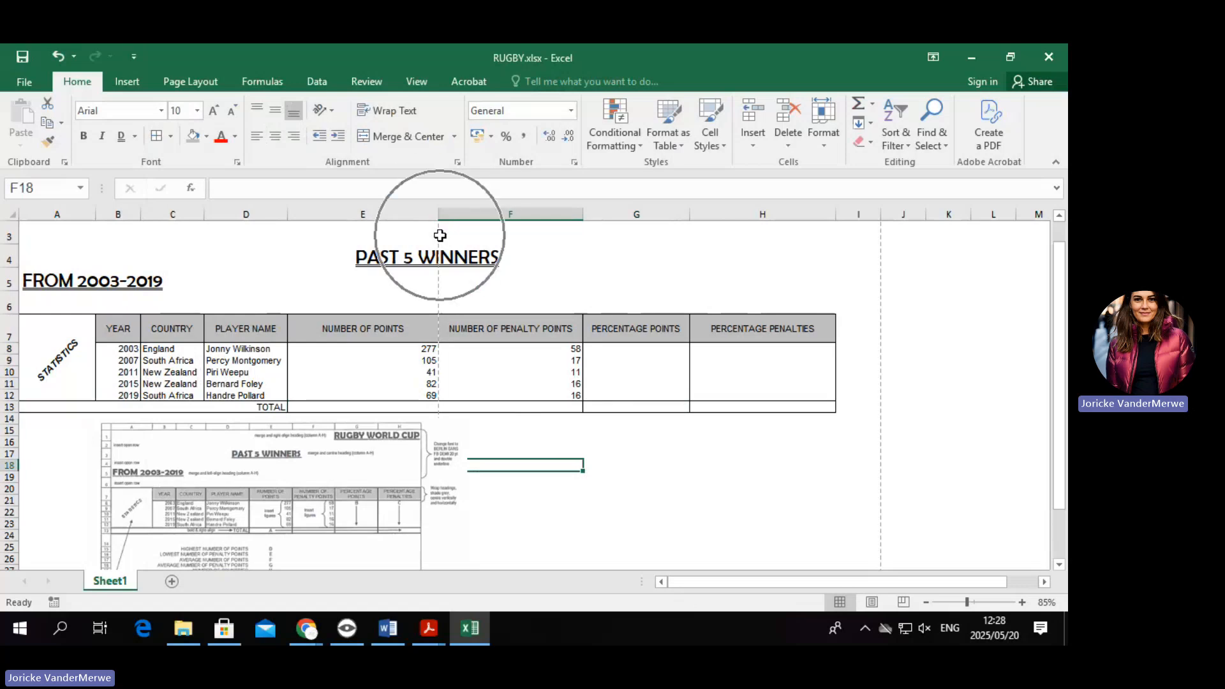
key(ctrl)
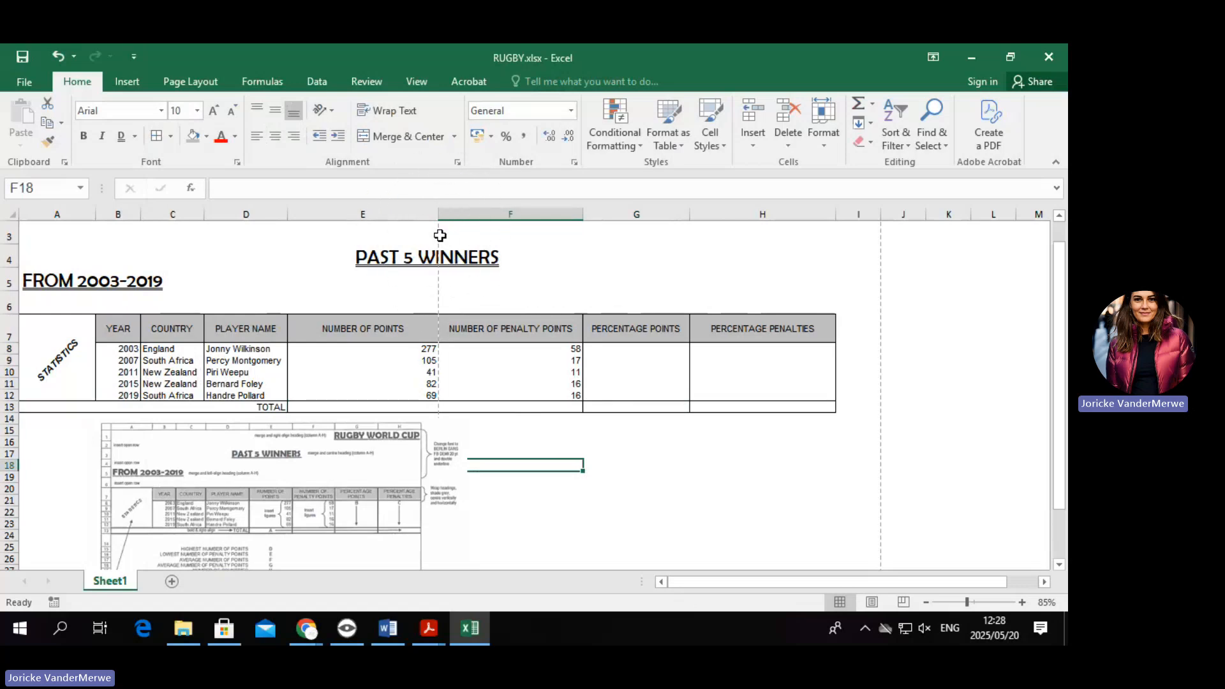
key(ctrl)
key(ctrl)
scroll(399, 437, down, 1)
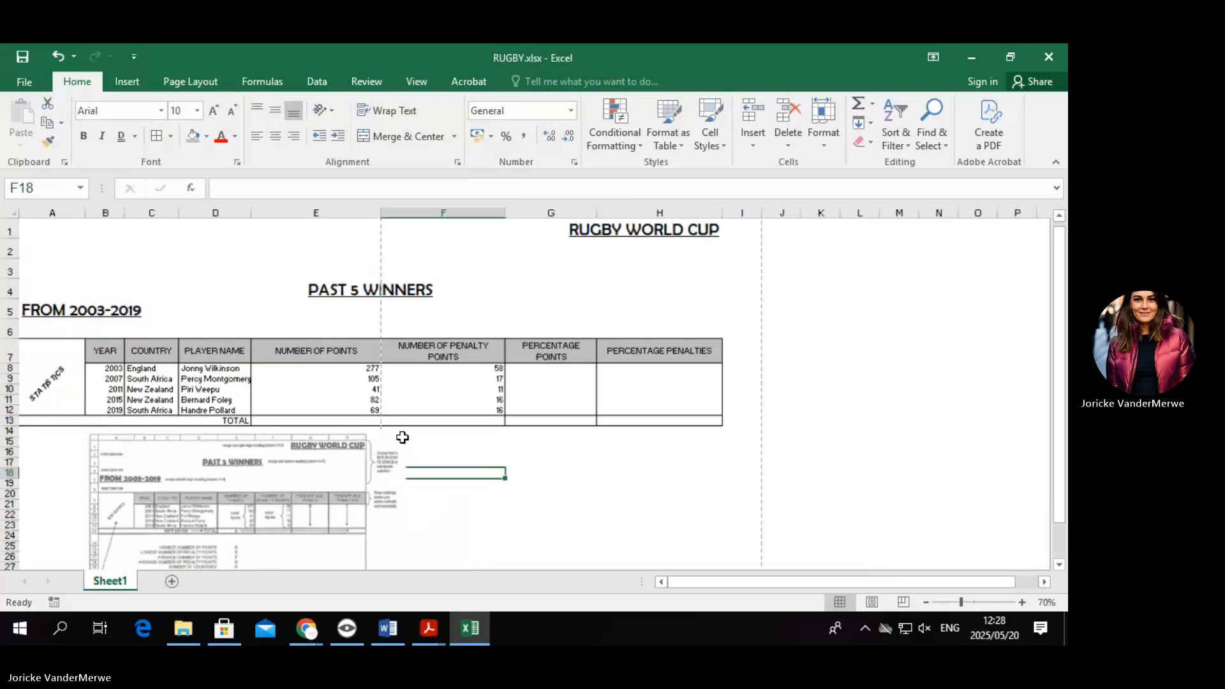
drag(267, 502, 447, 333)
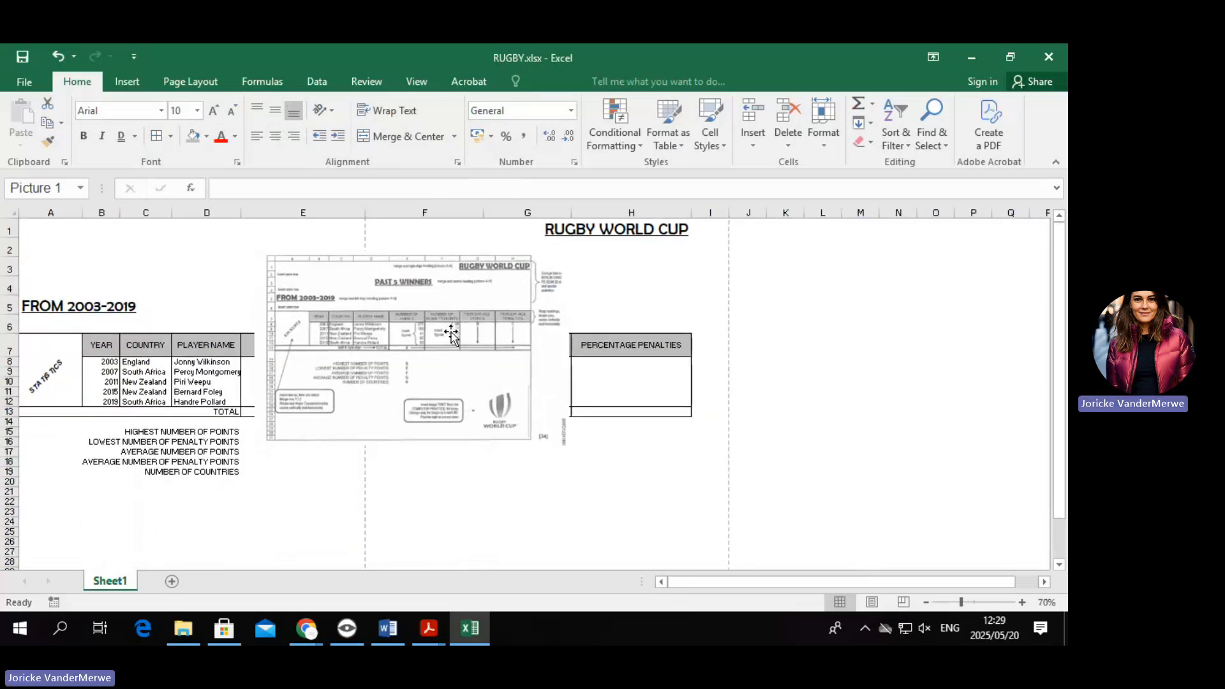
Resize the reference picture of the exercise sheet and move it to the empty area below the summary labels, around row 20.
drag(254, 446, 90, 549)
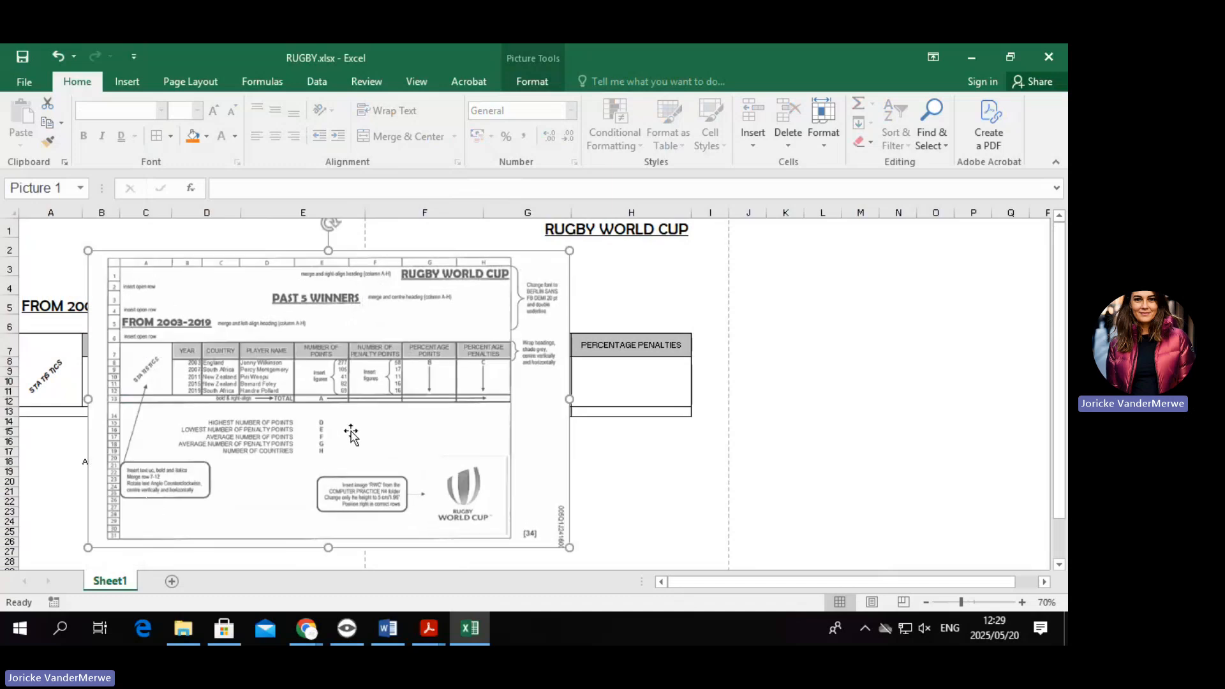
drag(352, 431, 545, 412)
scroll(546, 412, up, 2)
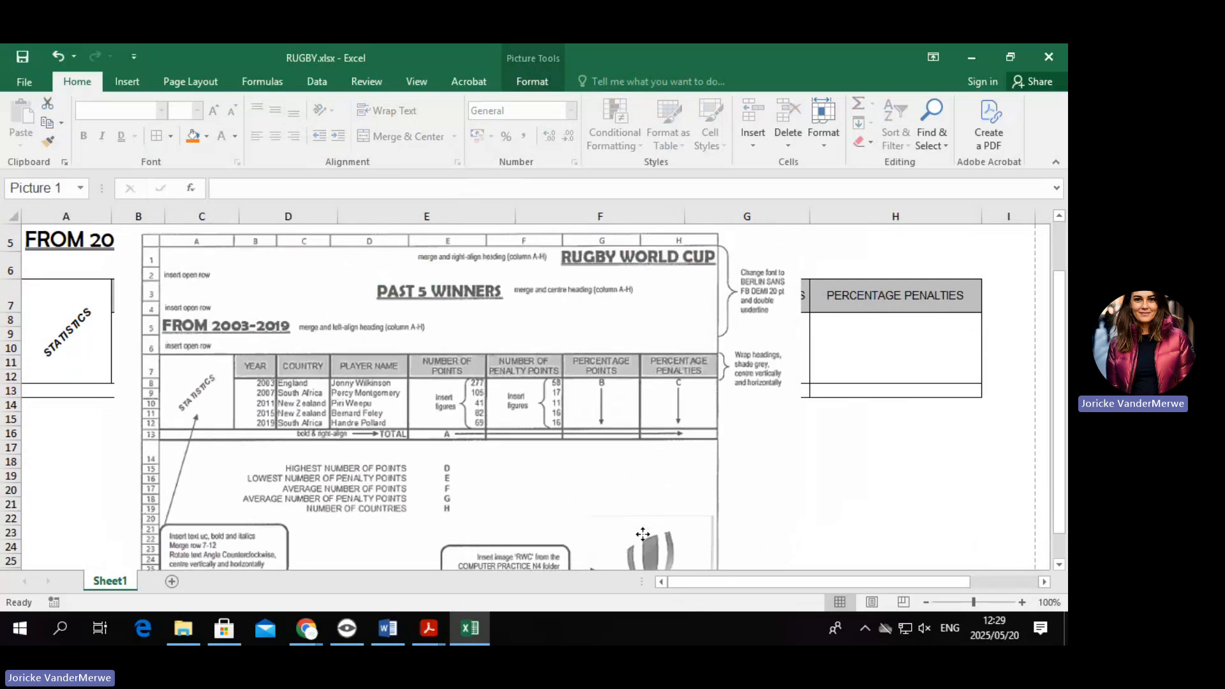
drag(796, 240, 506, 411)
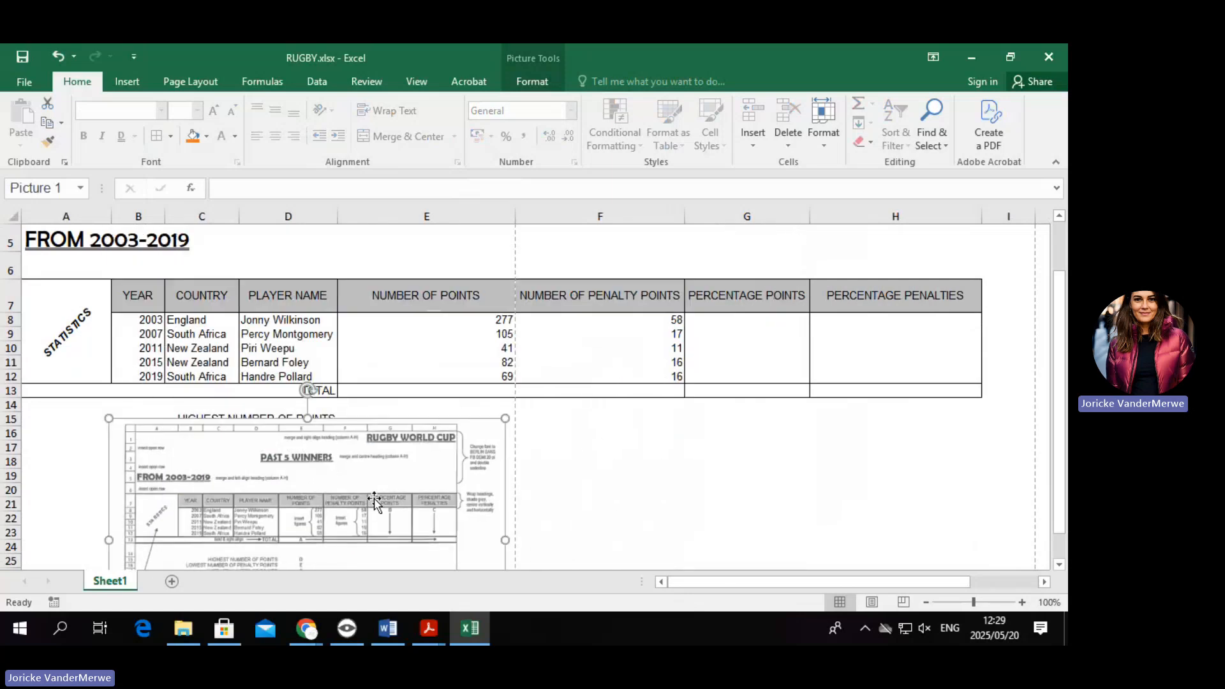
drag(374, 504, 775, 521)
scroll(775, 521, down, 1)
drag(702, 504, 555, 472)
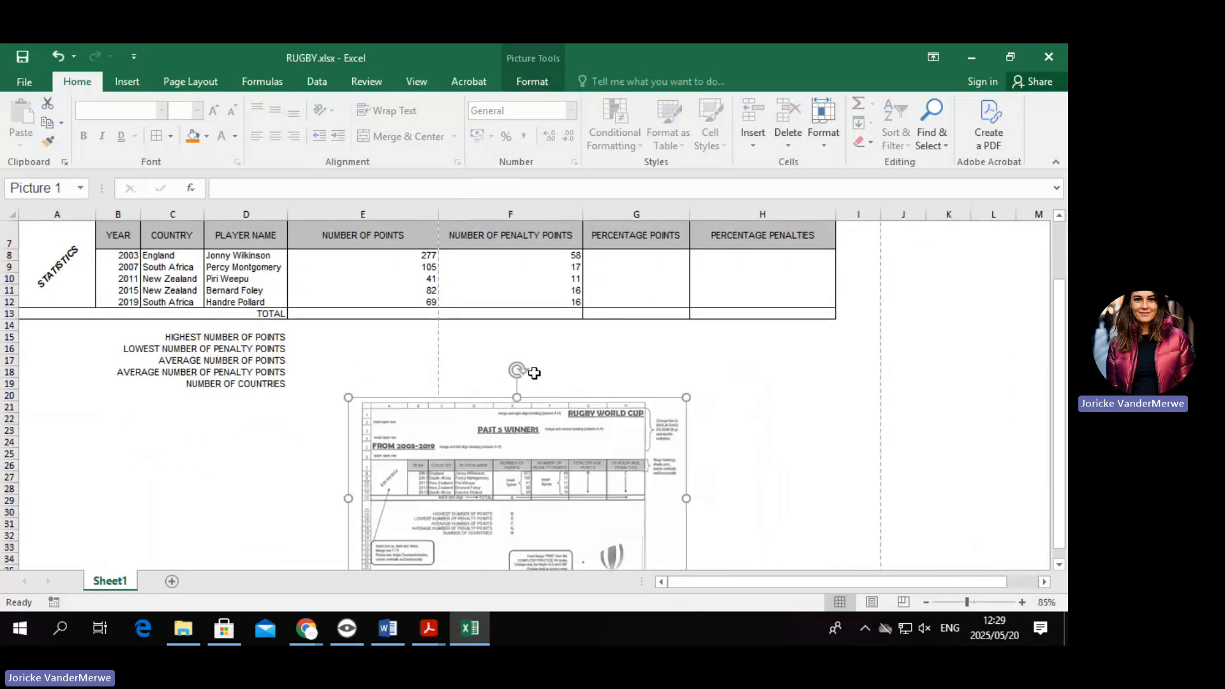
scroll(537, 368, up, 1)
scroll(537, 369, up, 1)
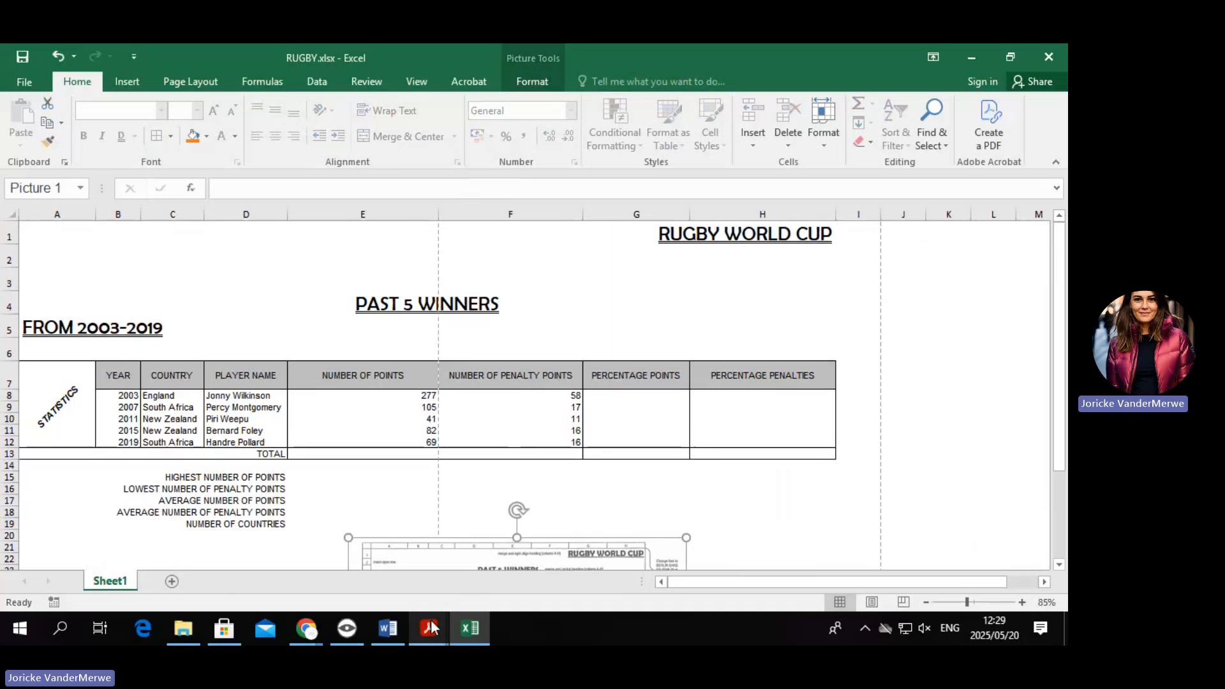
Insert a page header on the worksheet and enter ID NR in its left section.
mouse_move(431, 627)
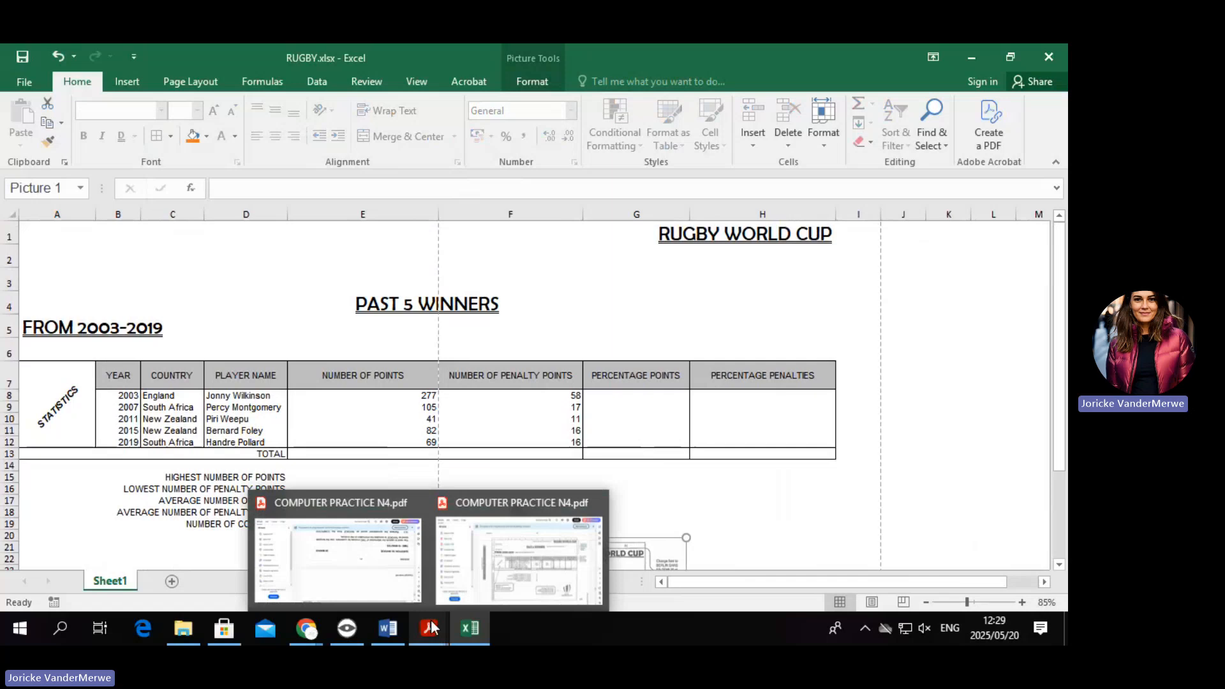
click(143, 80)
click(907, 140)
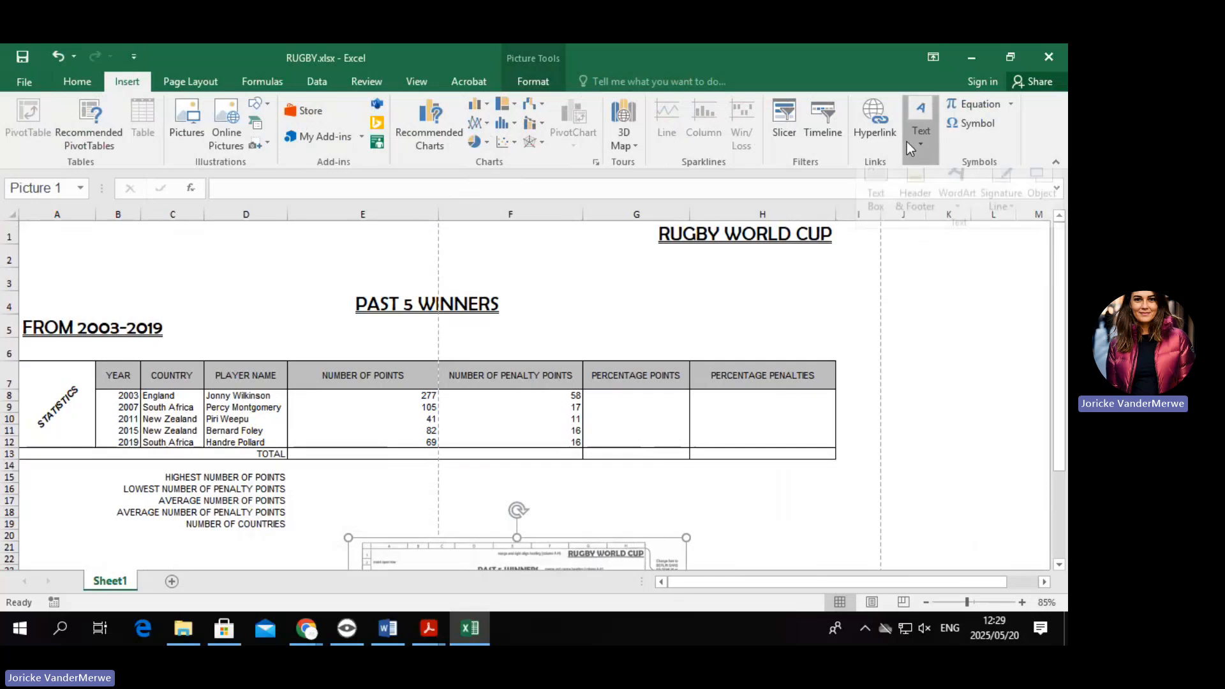
click(919, 195)
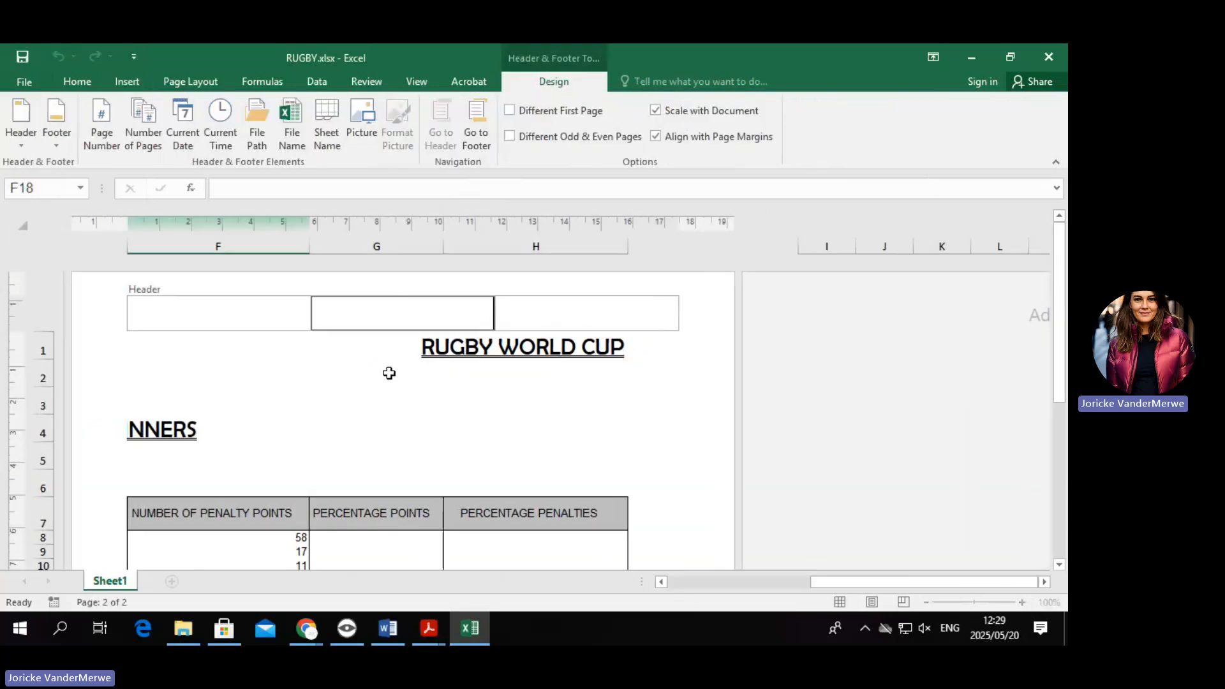
click(221, 324)
click(384, 321)
click(252, 312)
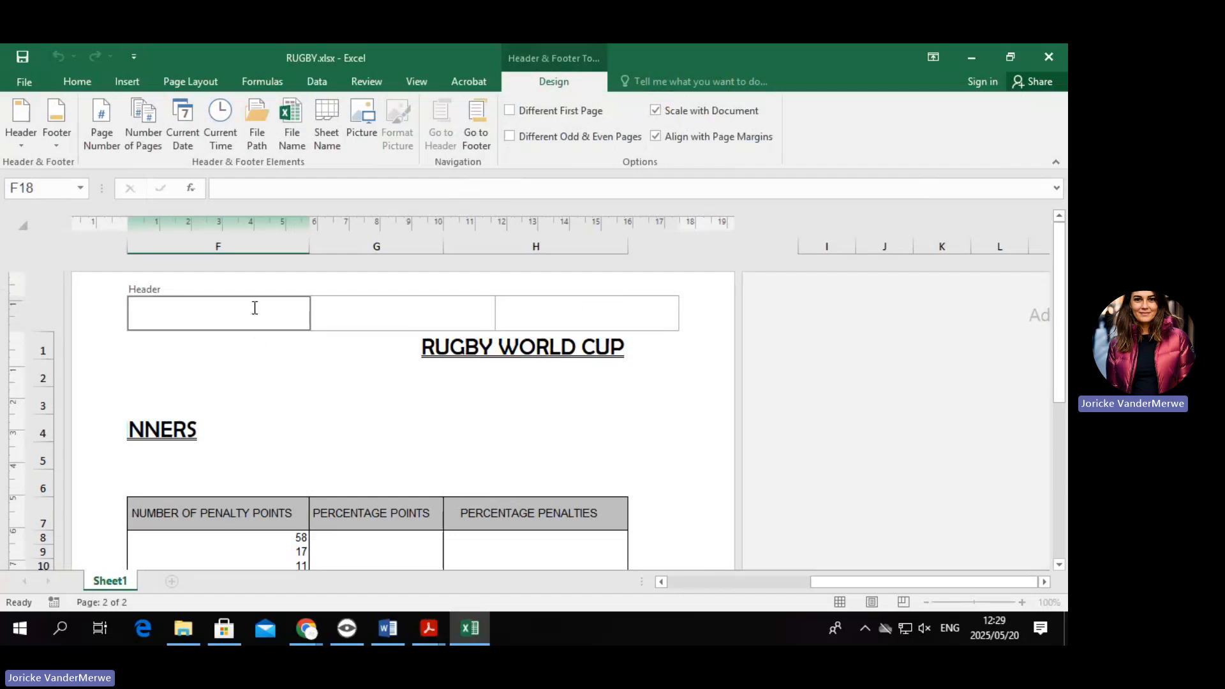
text(ID NR)
Enter QUESTION 8 in the right section of the page header and finish editing the header.
key(Tab)
key(Tab)
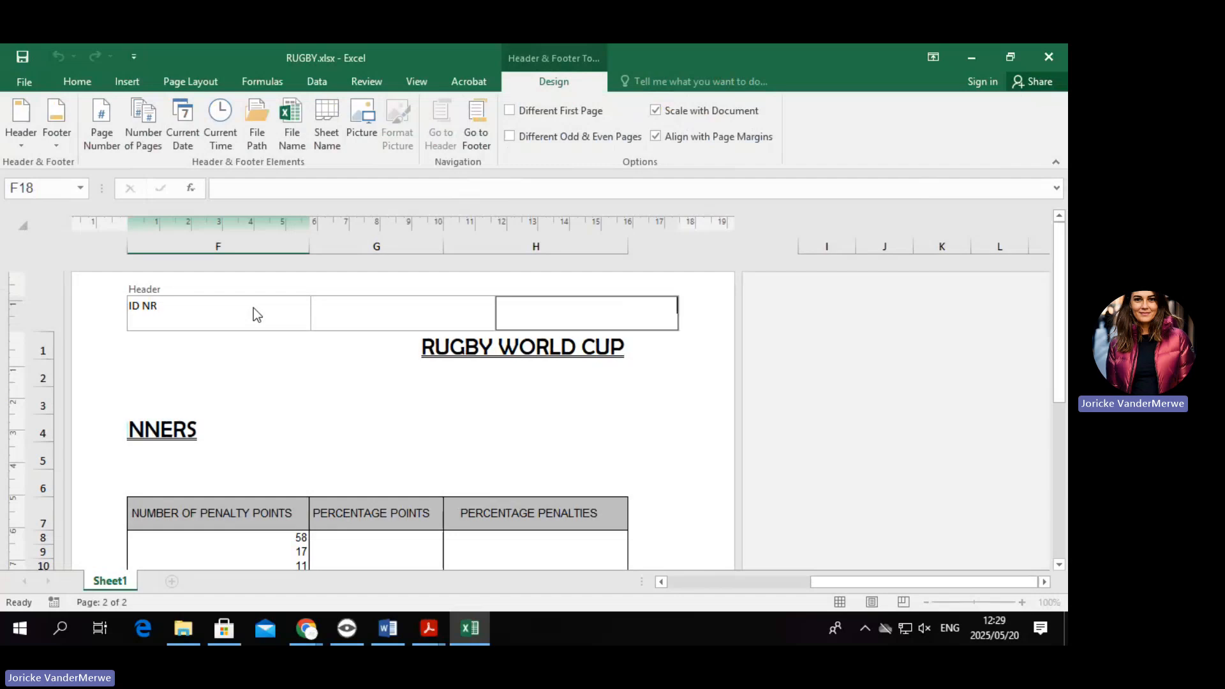
text(QUESTION 8)
click(325, 402)
Examine the right, centre and left sections of the page header.
click(584, 320)
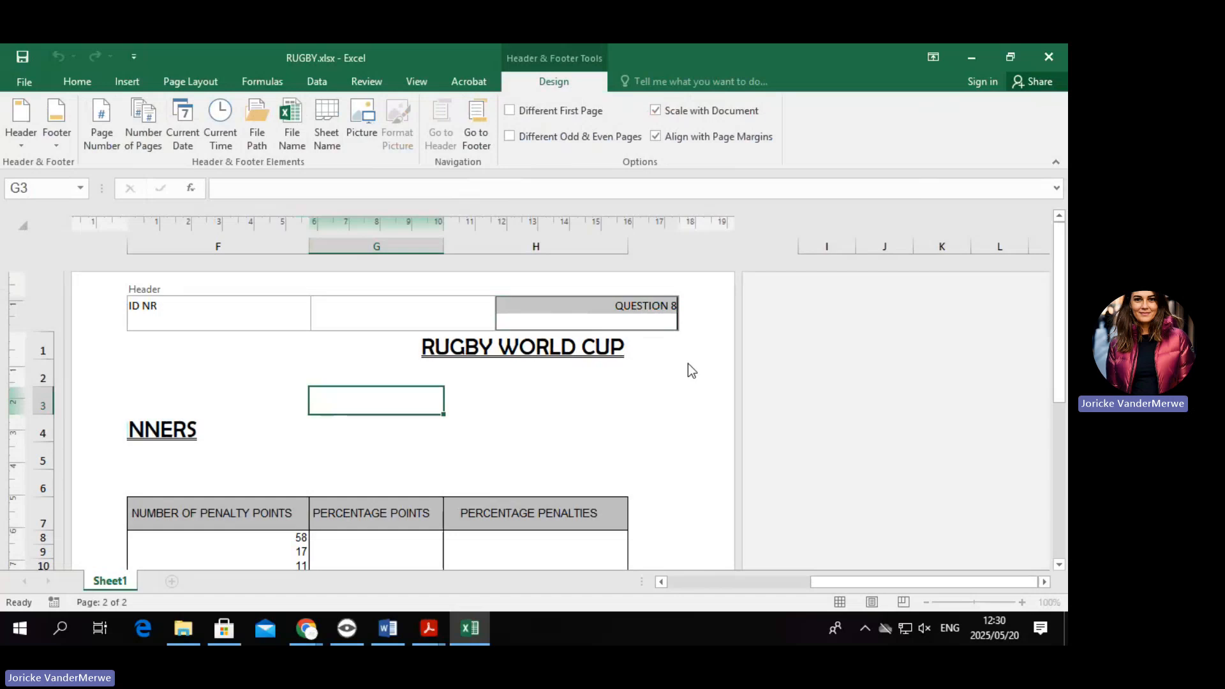
click(379, 319)
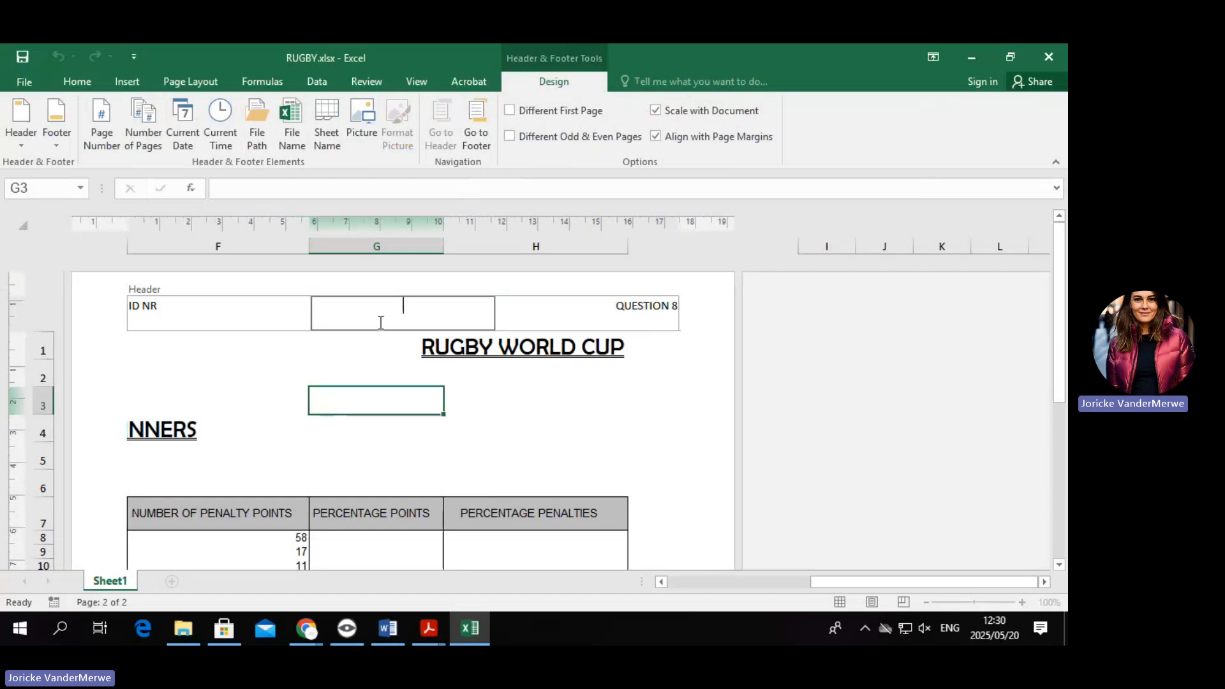
click(682, 379)
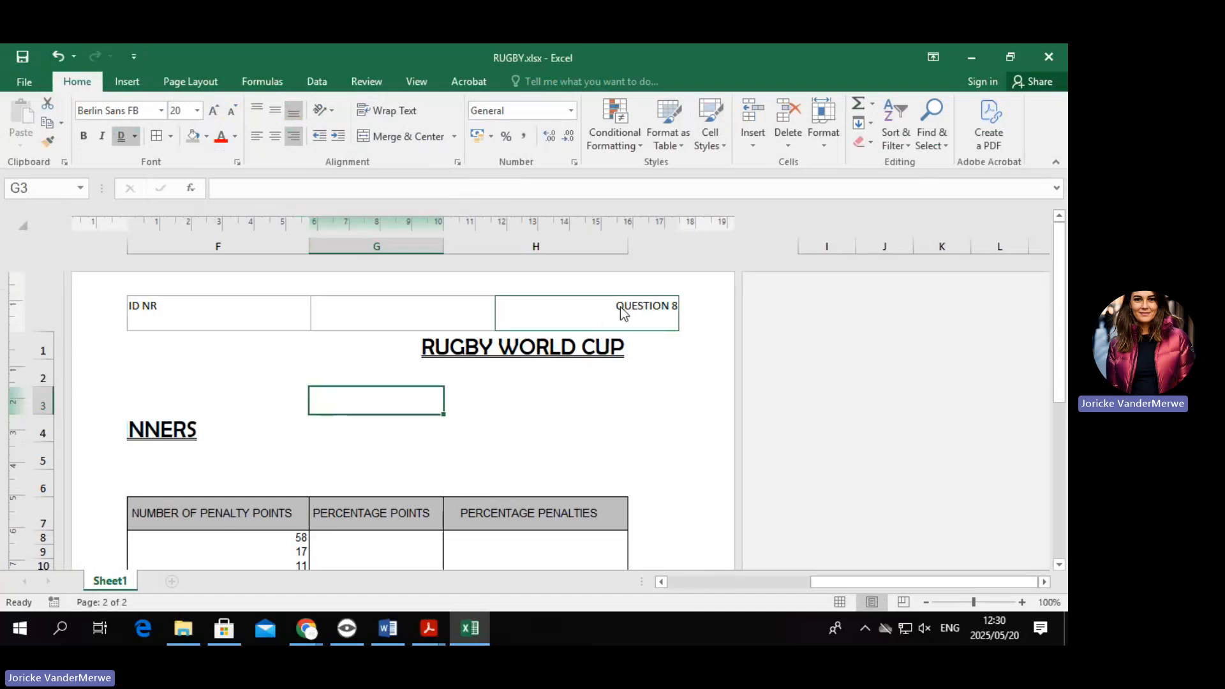
click(270, 333)
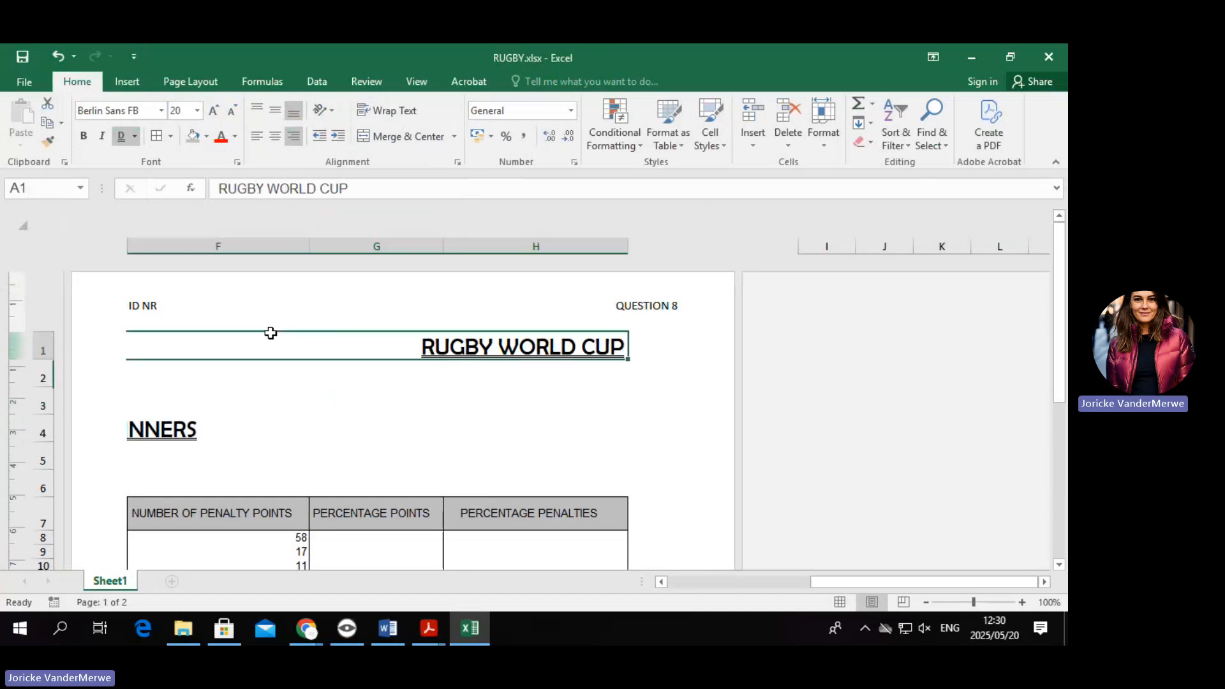
click(201, 312)
click(201, 312)
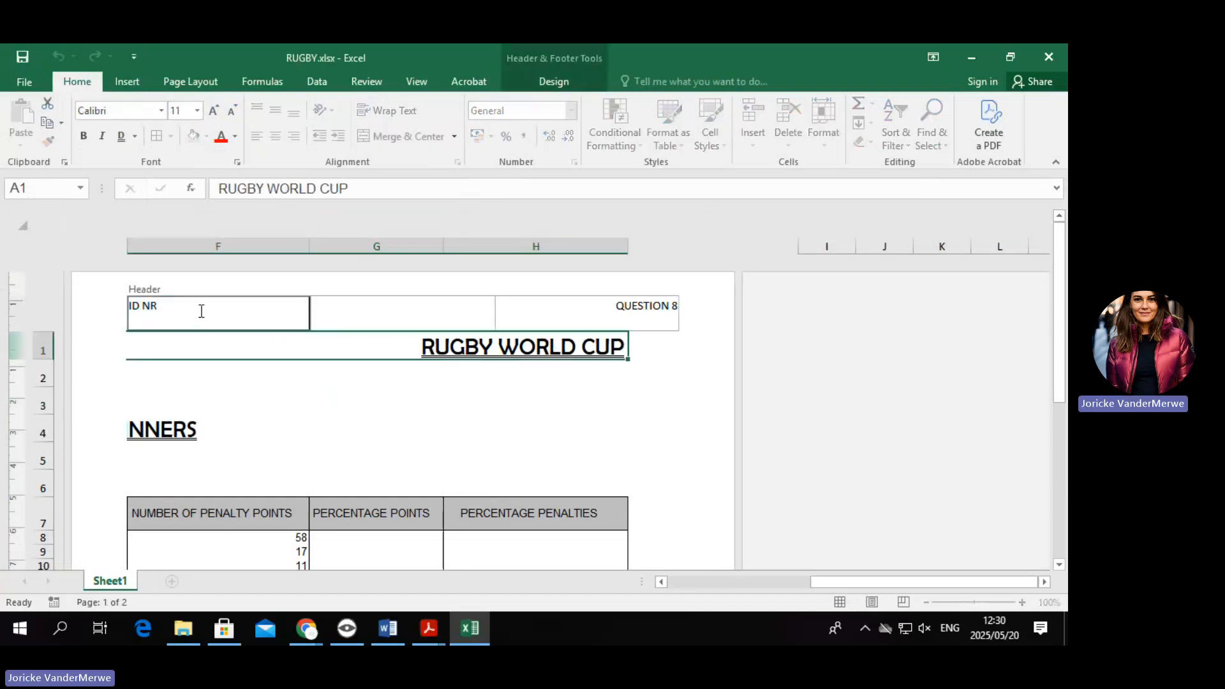
text((C2))
key(Escape)
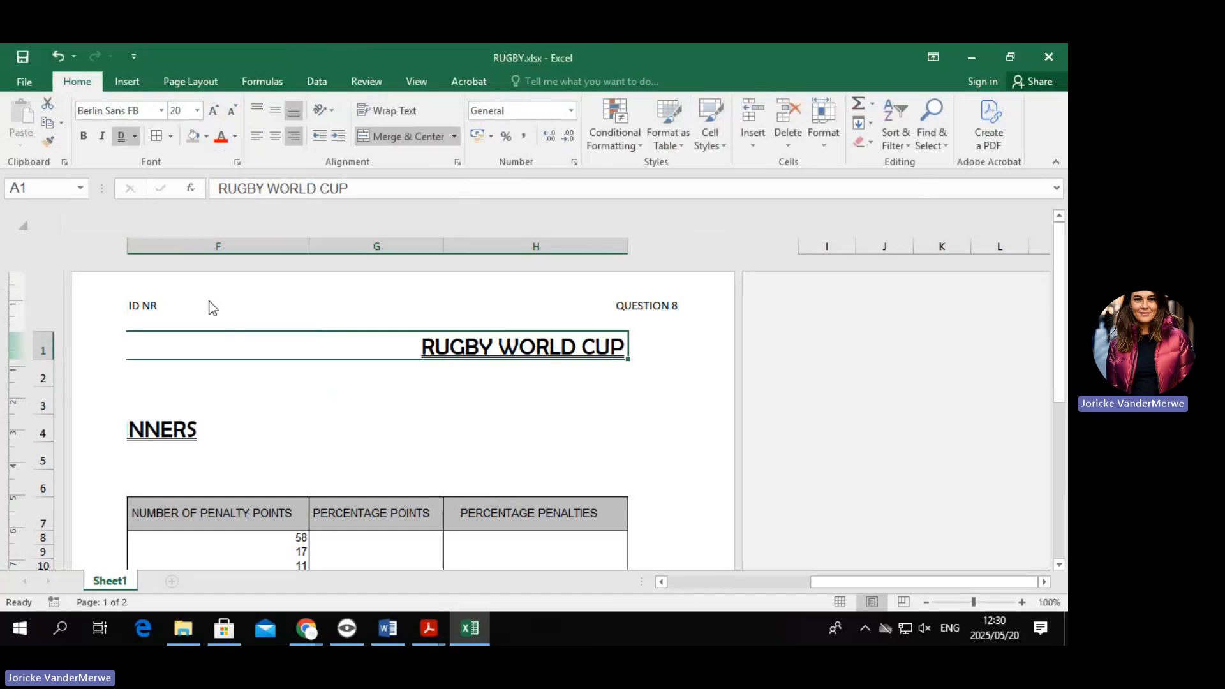
Turn on the worksheet gridlines for both viewing and printing.
click(262, 76)
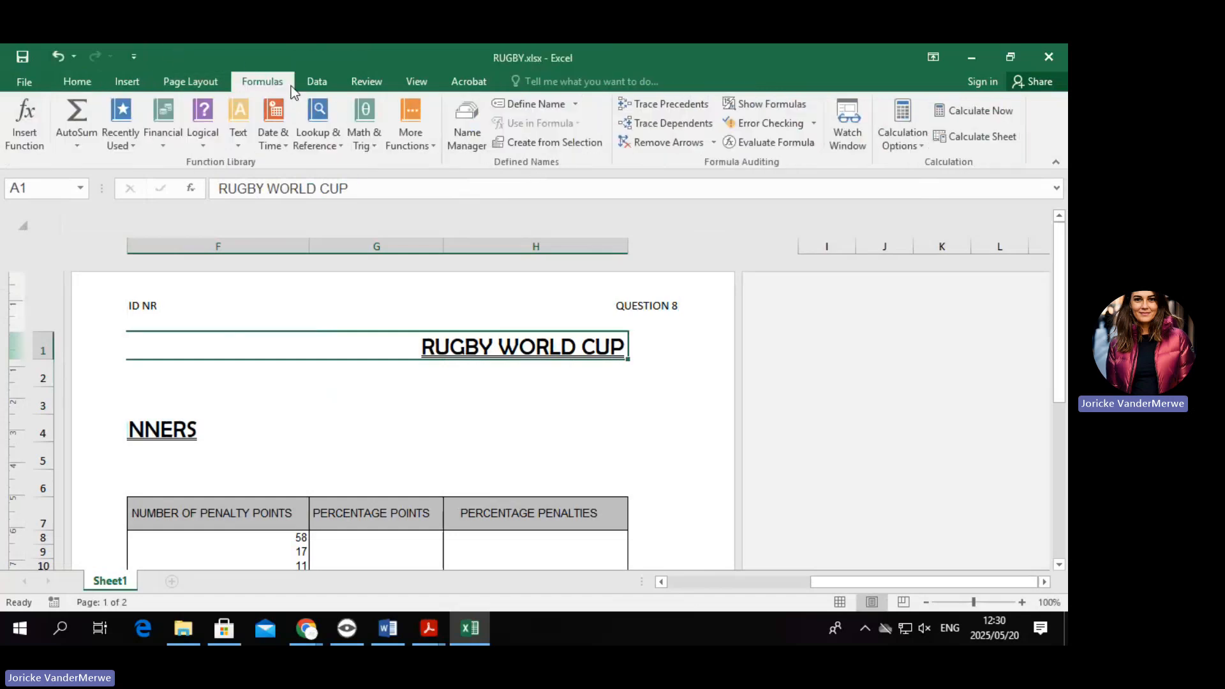
click(204, 79)
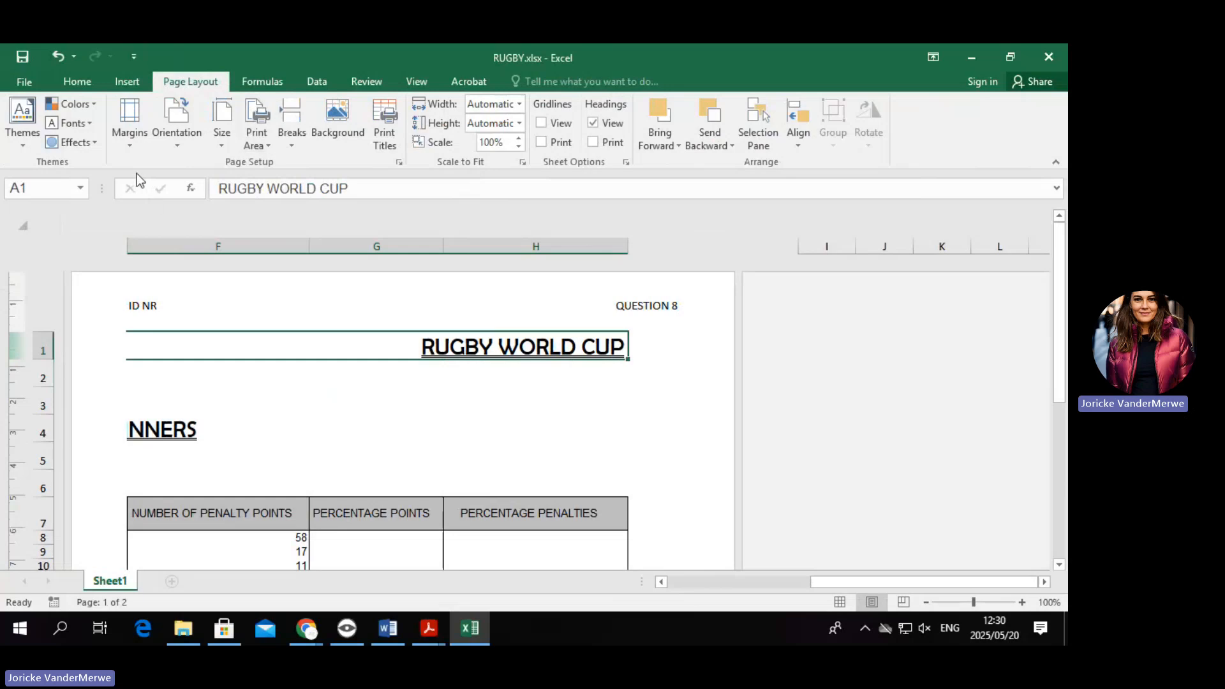
click(414, 81)
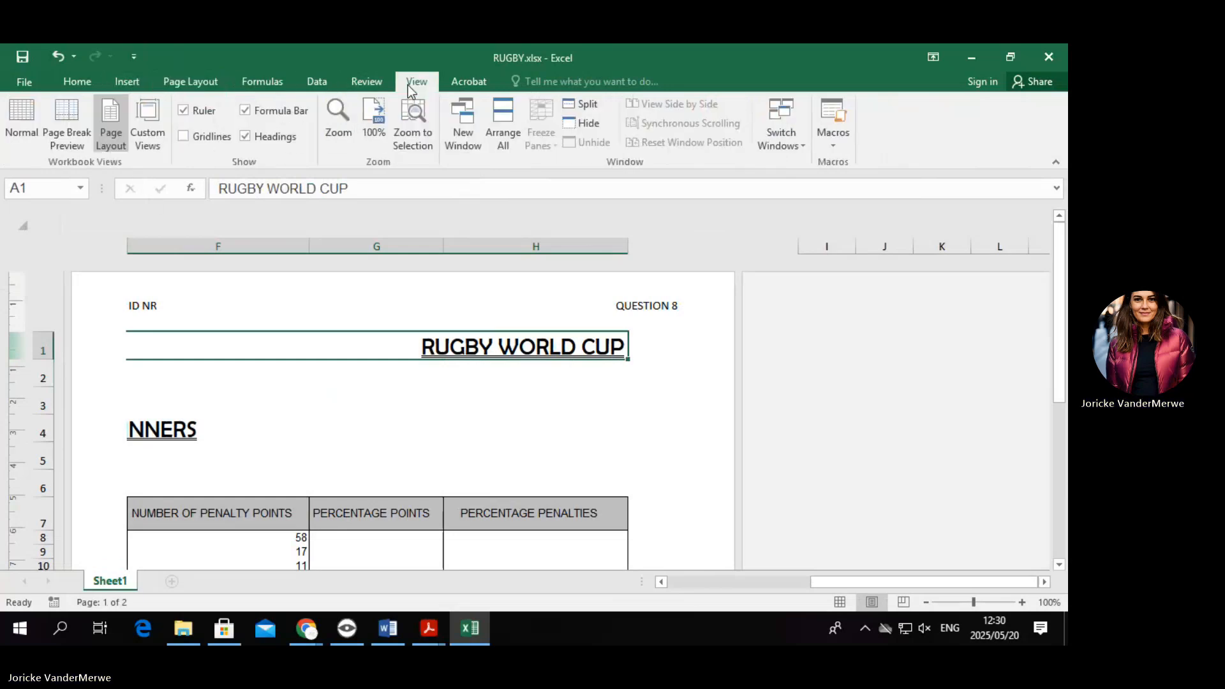
click(188, 80)
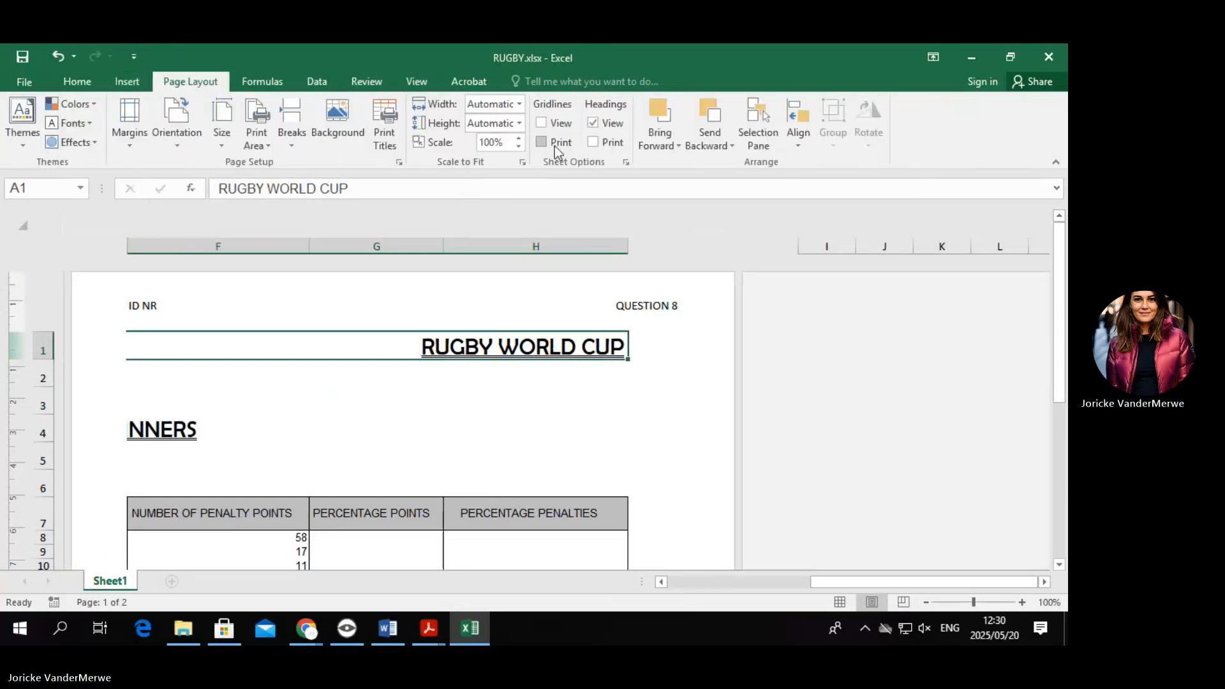
click(543, 125)
click(541, 142)
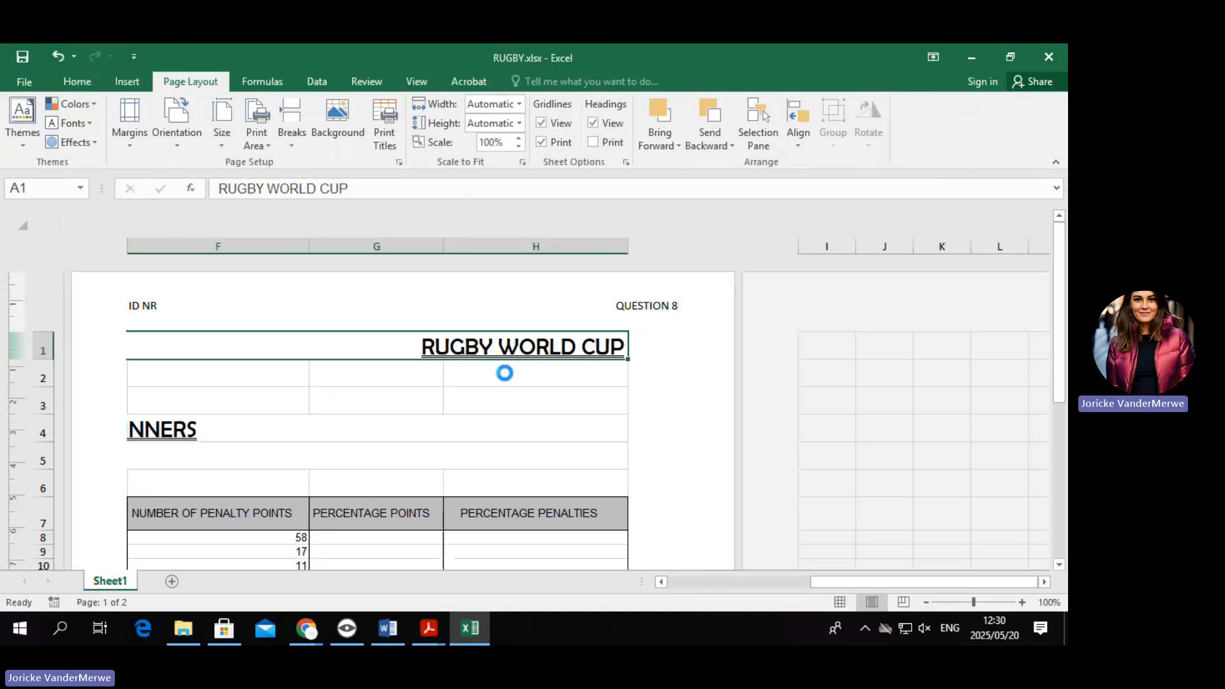
Examine how the sheet divides across pages and return the workbook to Normal view.
scroll(495, 393, down, 4)
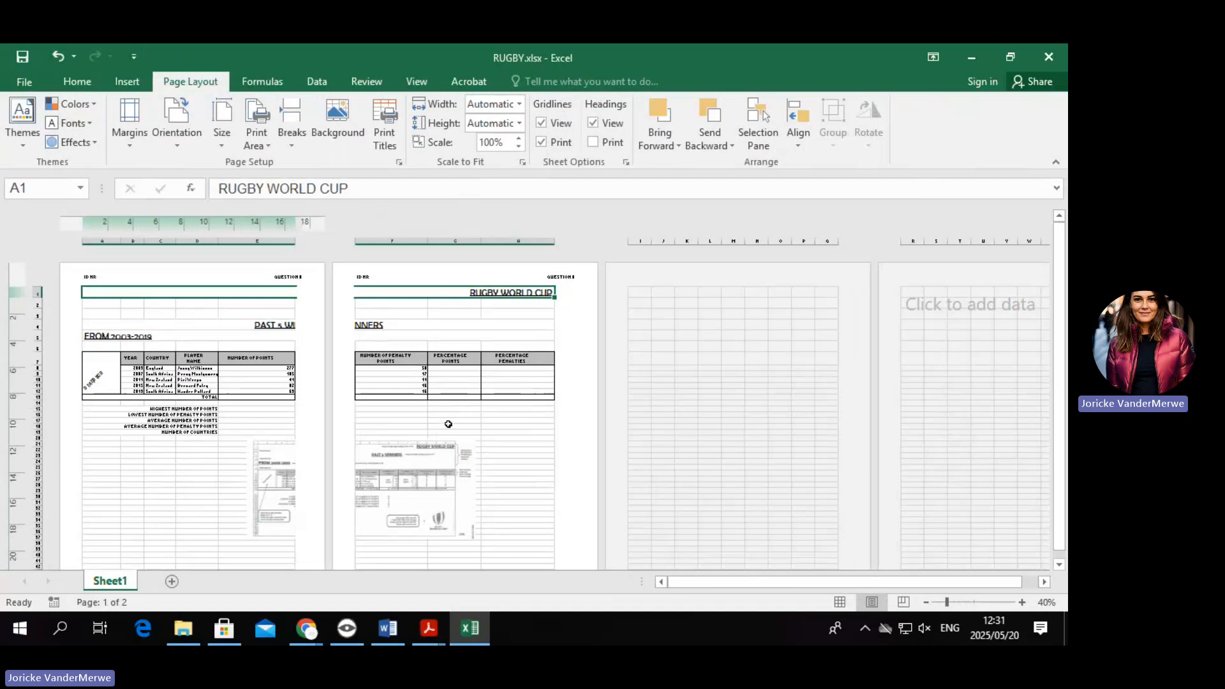
scroll(446, 421, up, 4)
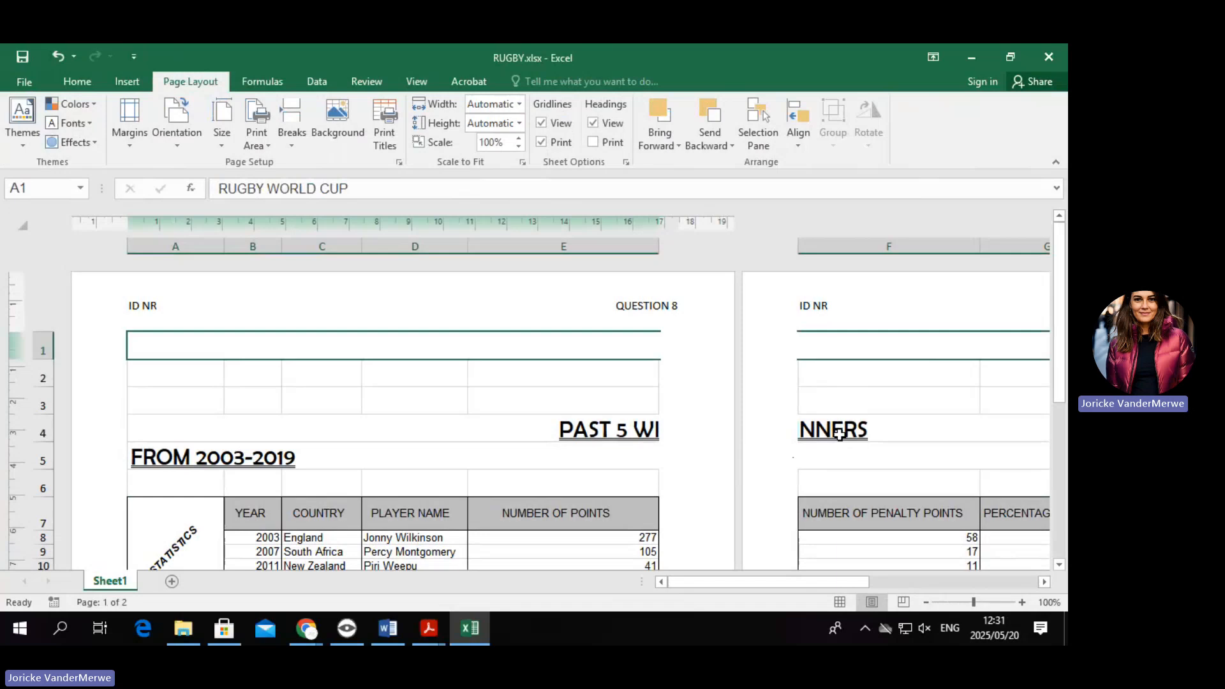
click(415, 83)
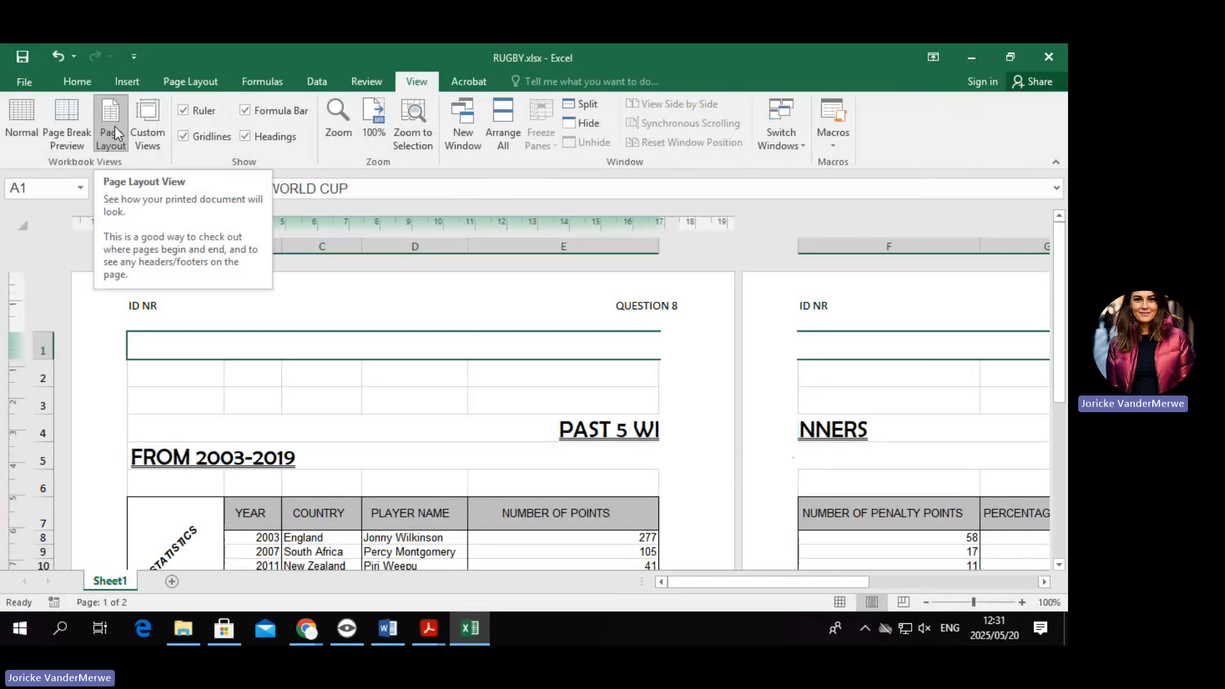
click(425, 86)
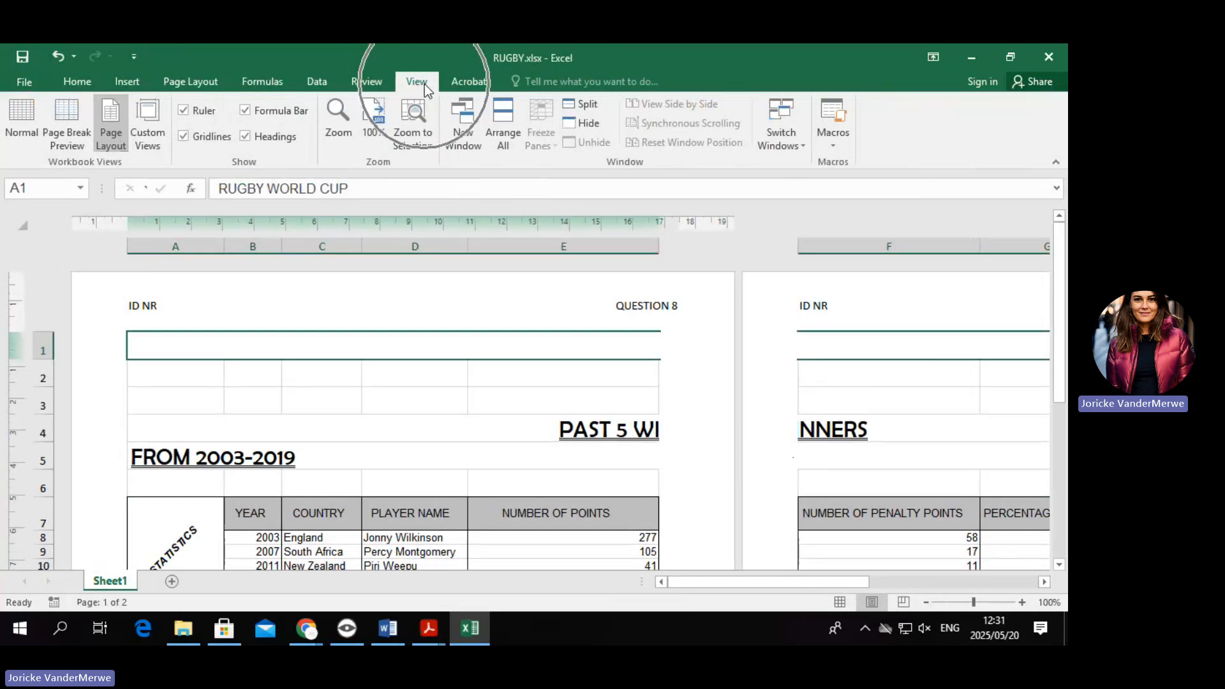
click(26, 139)
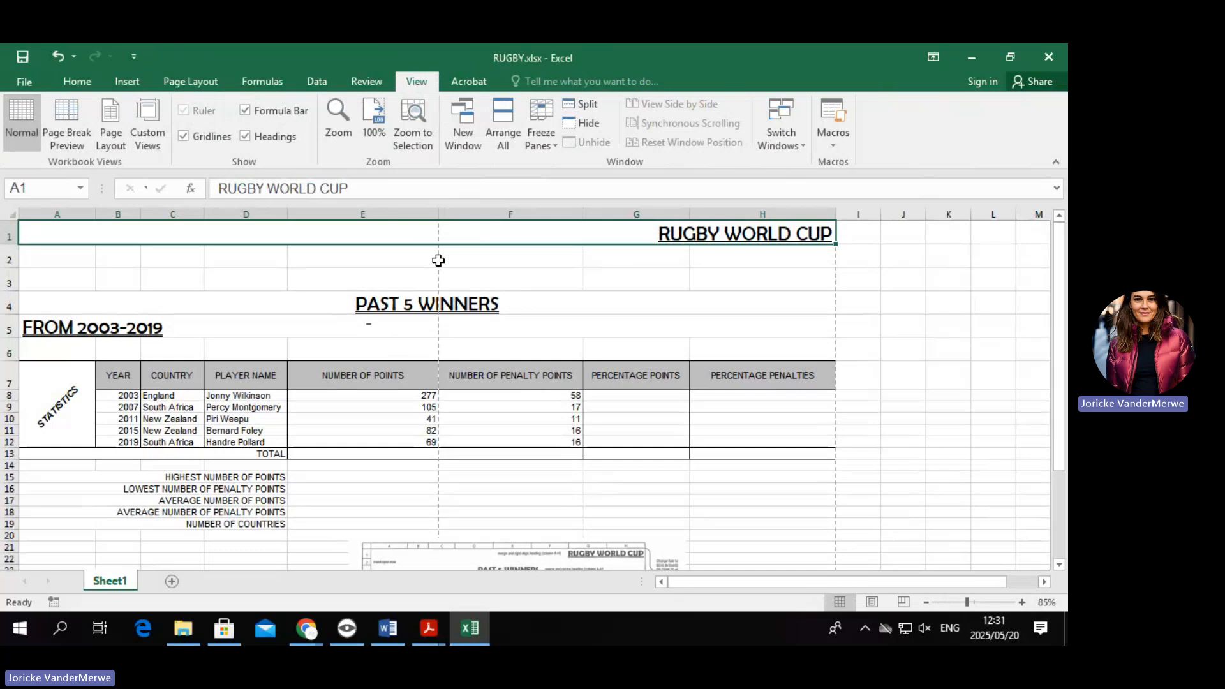
Show the page header in Page Layout view, check its right section, and switch back to Normal view.
click(108, 124)
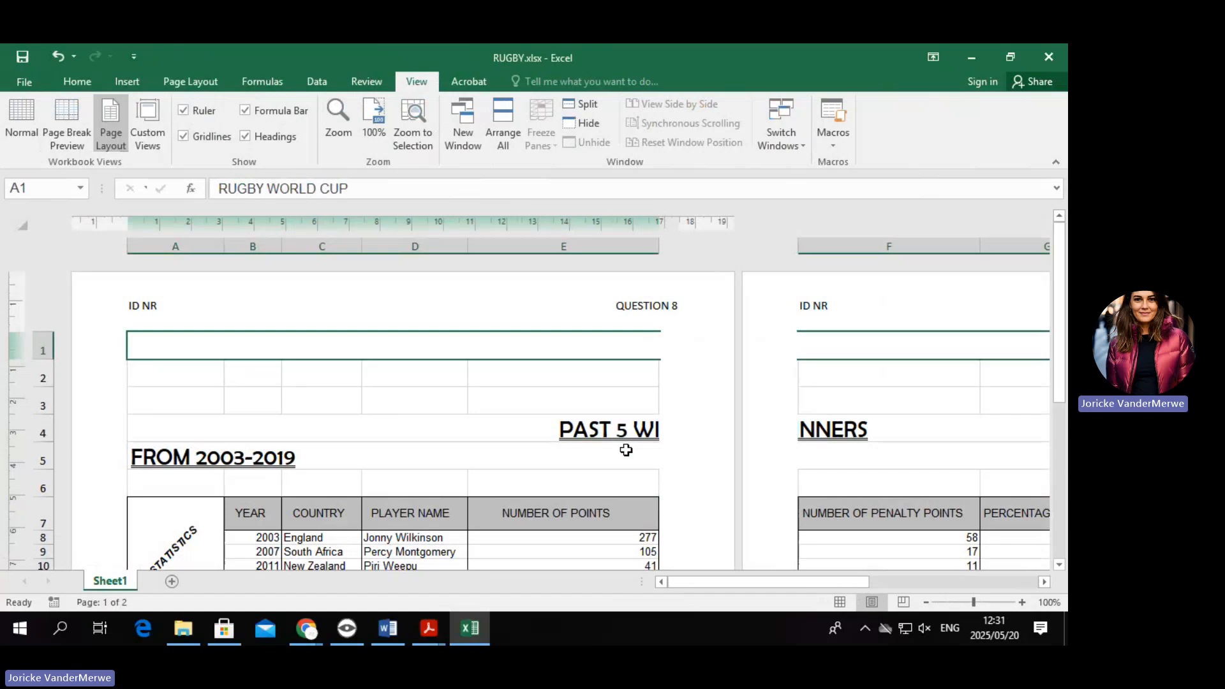
click(540, 316)
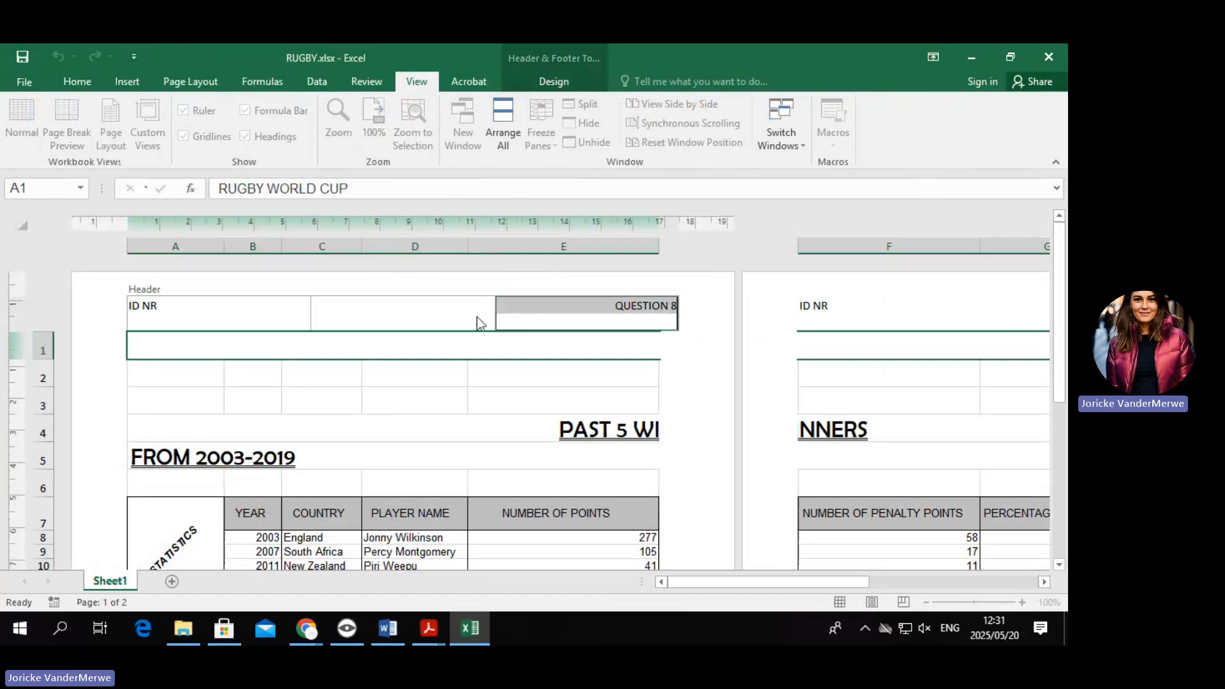
click(410, 475)
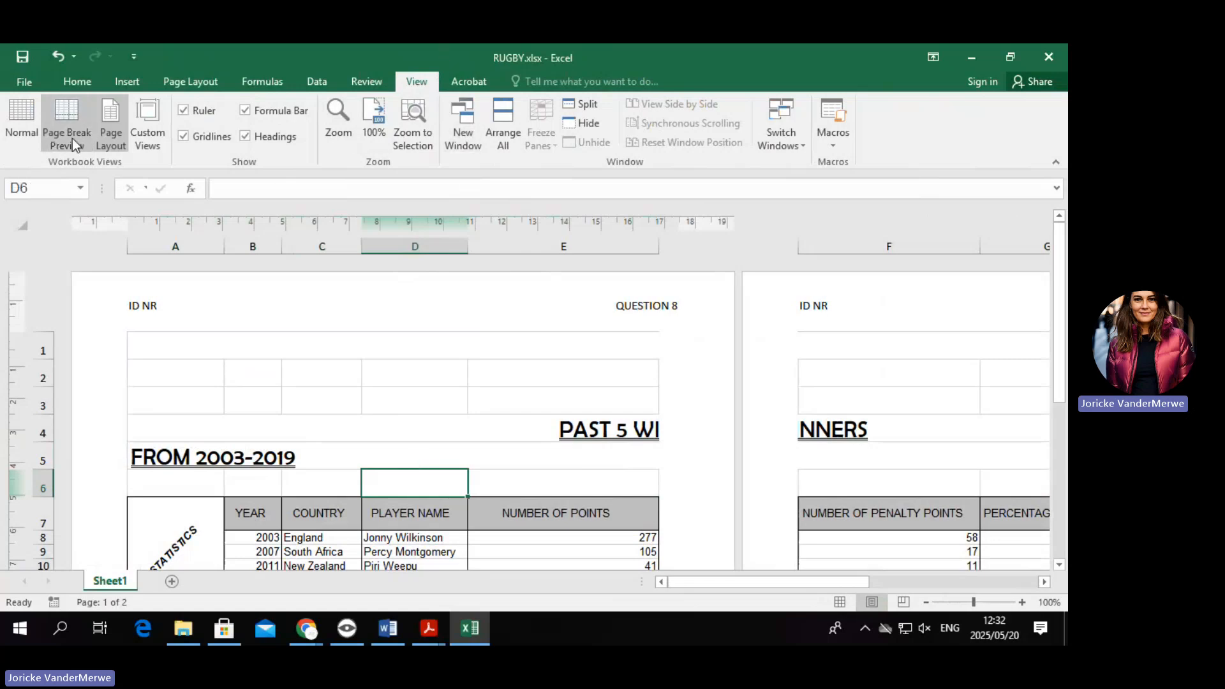
click(15, 121)
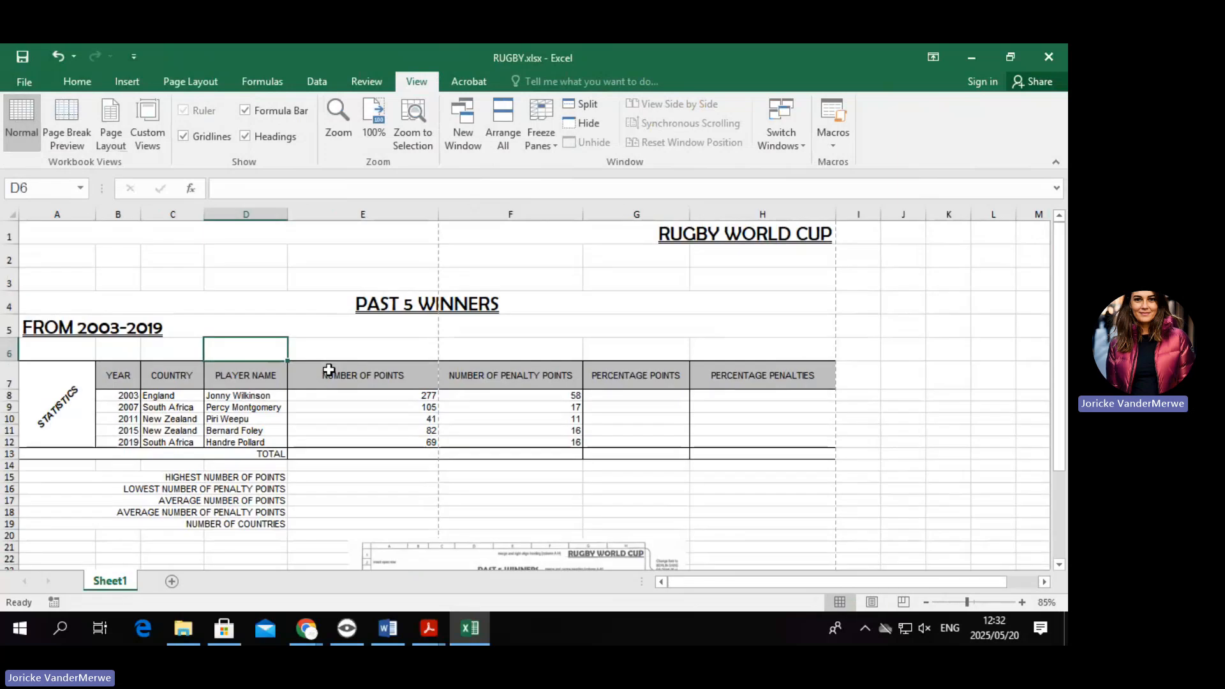
Examine the header and gridlines in the print preview, and turn off gridline printing for the sheet.
scroll(329, 369, down, 3)
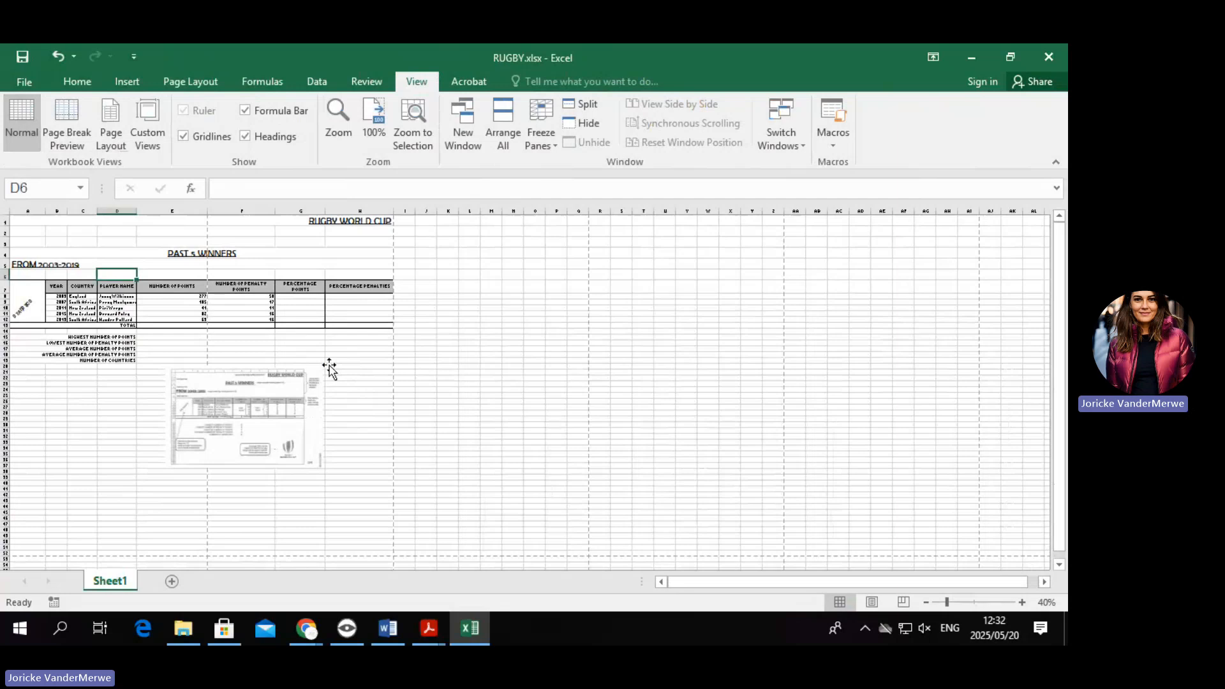
click(194, 82)
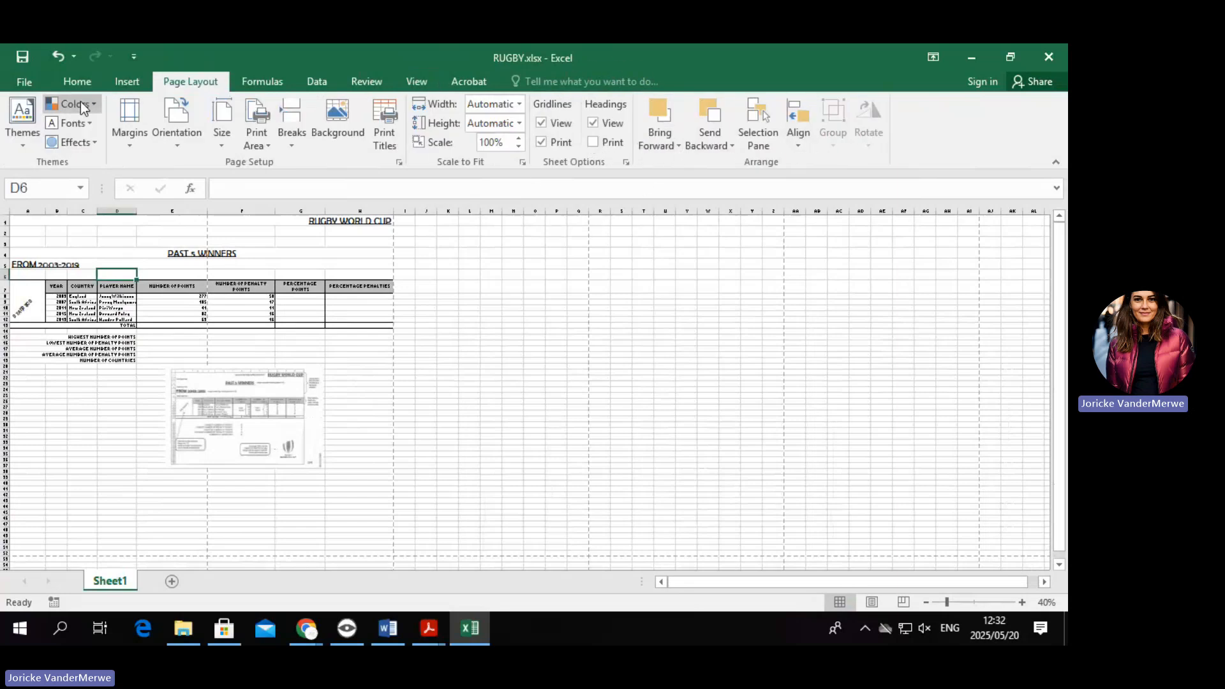
click(25, 82)
click(34, 327)
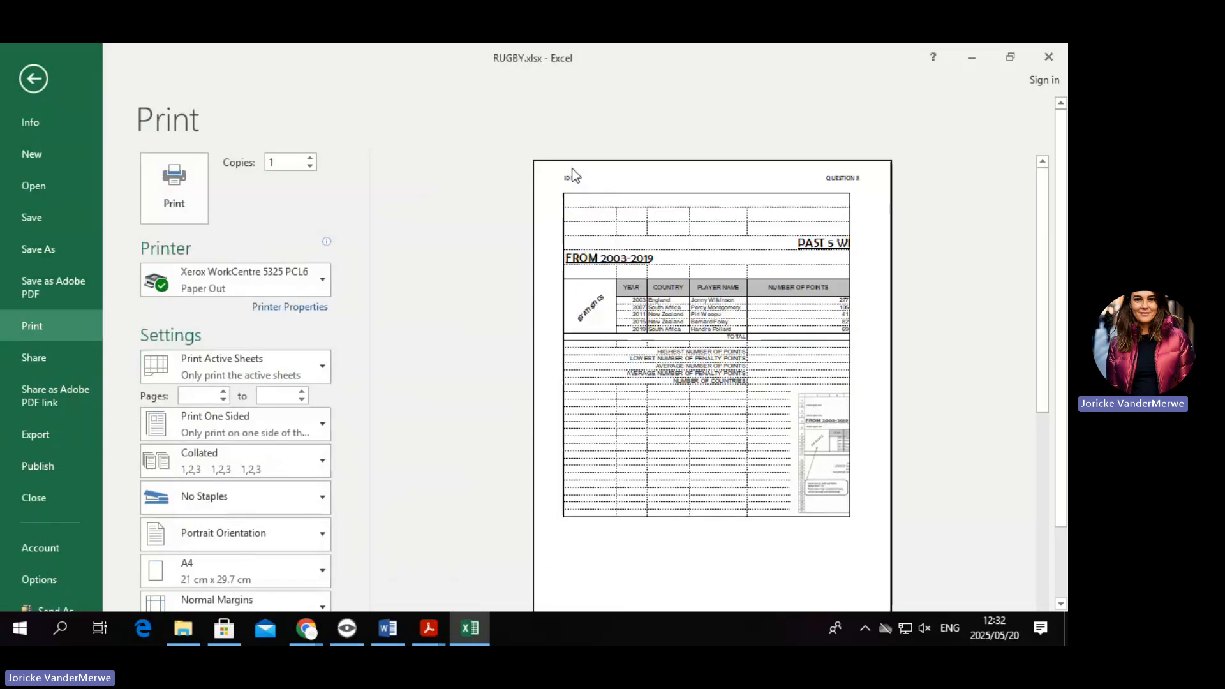
click(35, 79)
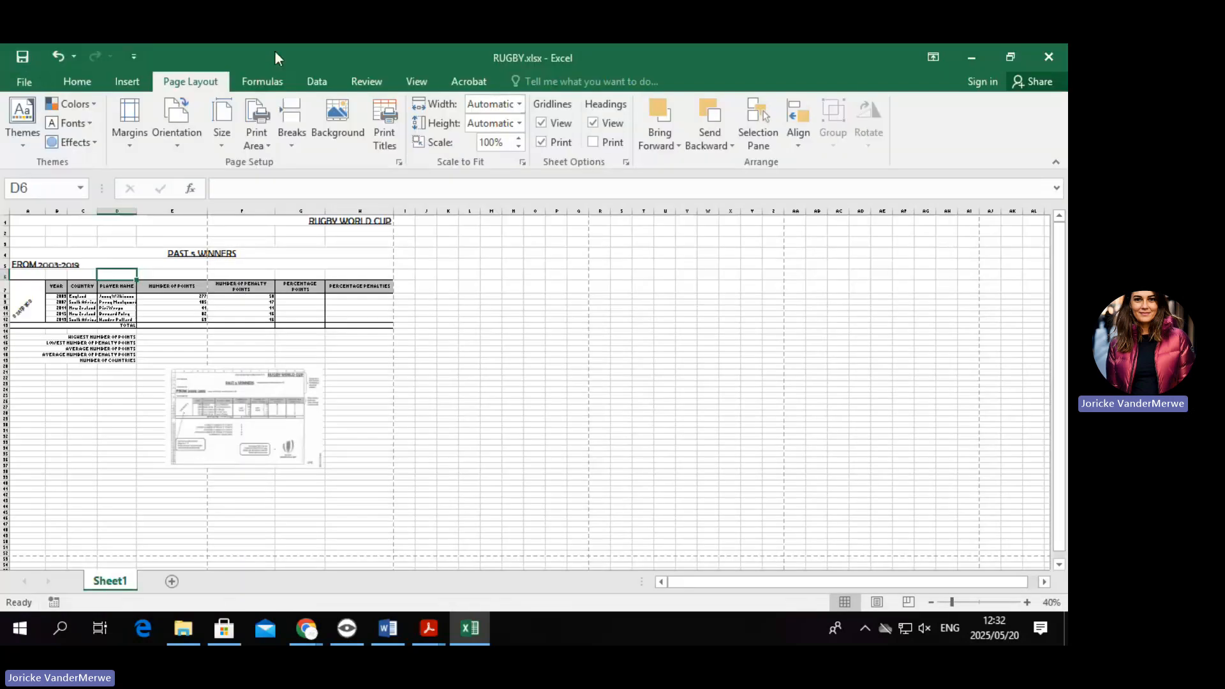
click(542, 141)
scroll(582, 364, up, 4)
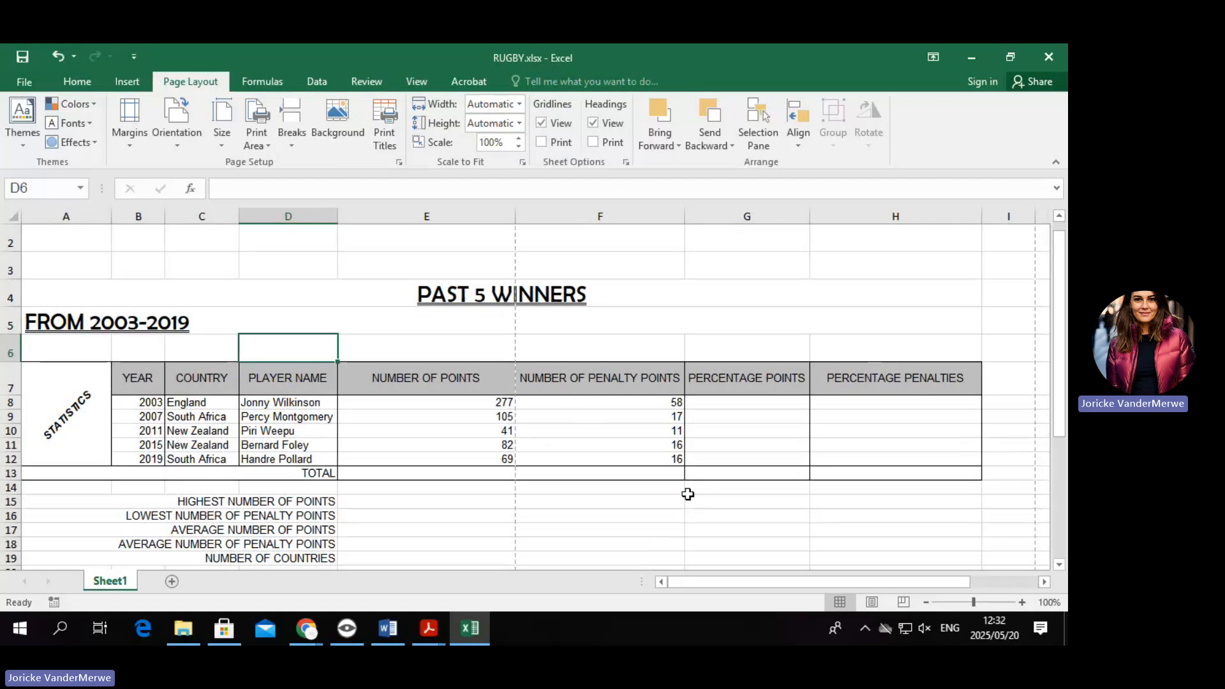
Place the reference picture over the upper rows of columns A to E, leaving the TOTAL row visible.
scroll(1003, 489, down, 4)
drag(694, 530, 694, 294)
scroll(694, 293, up, 4)
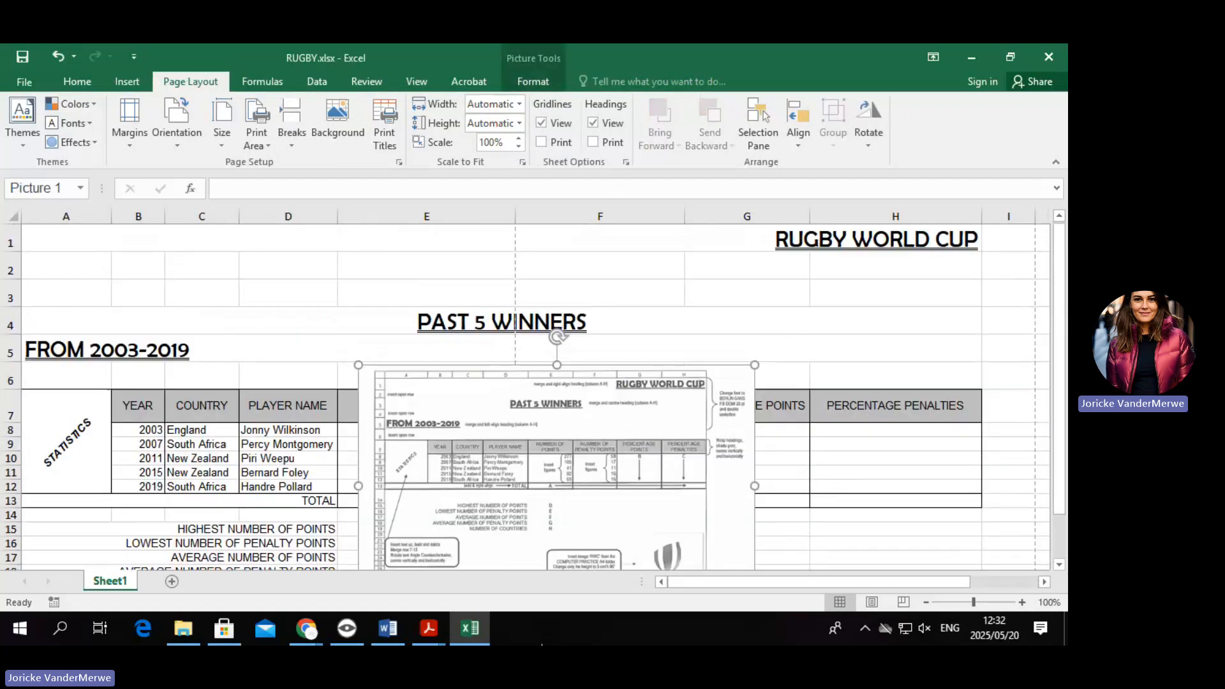
drag(659, 452, 448, 421)
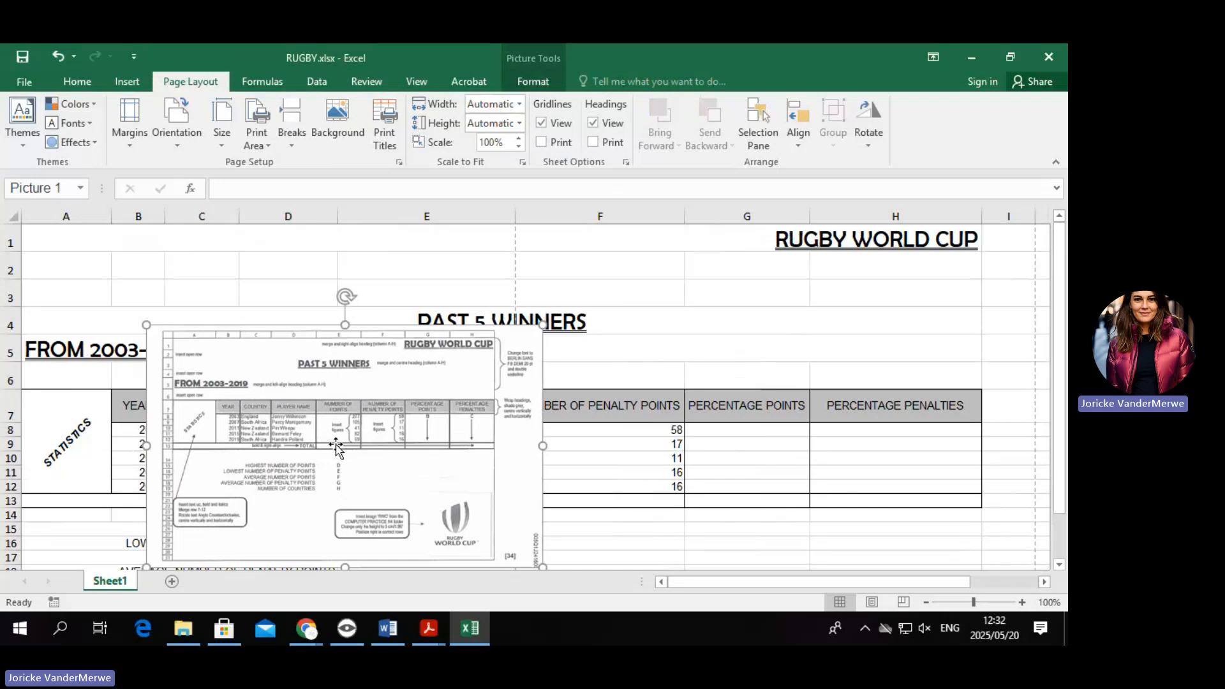
drag(336, 447, 210, 468)
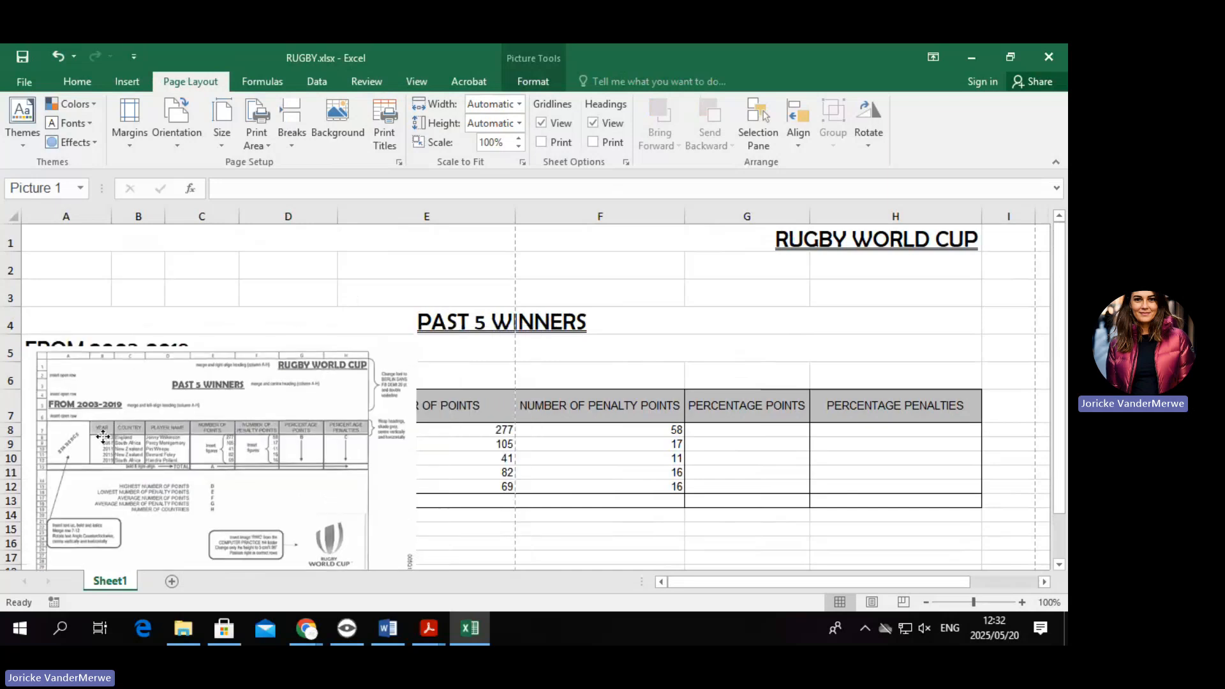
click(726, 500)
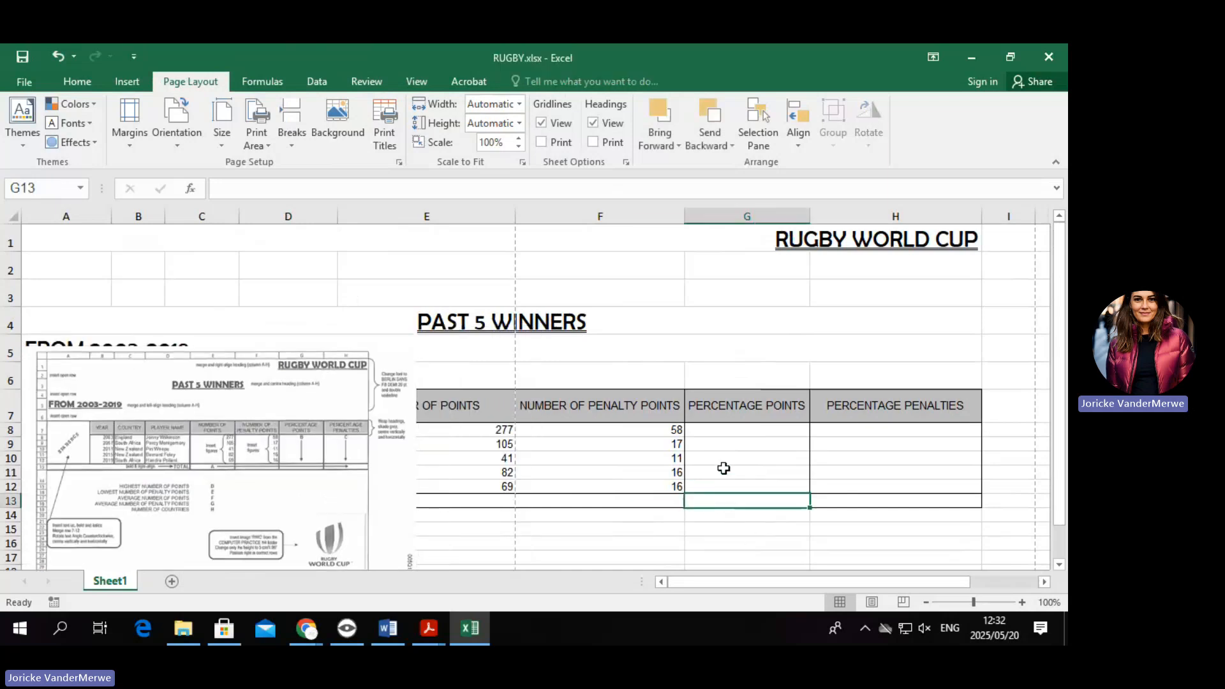
click(726, 431)
drag(731, 466, 727, 488)
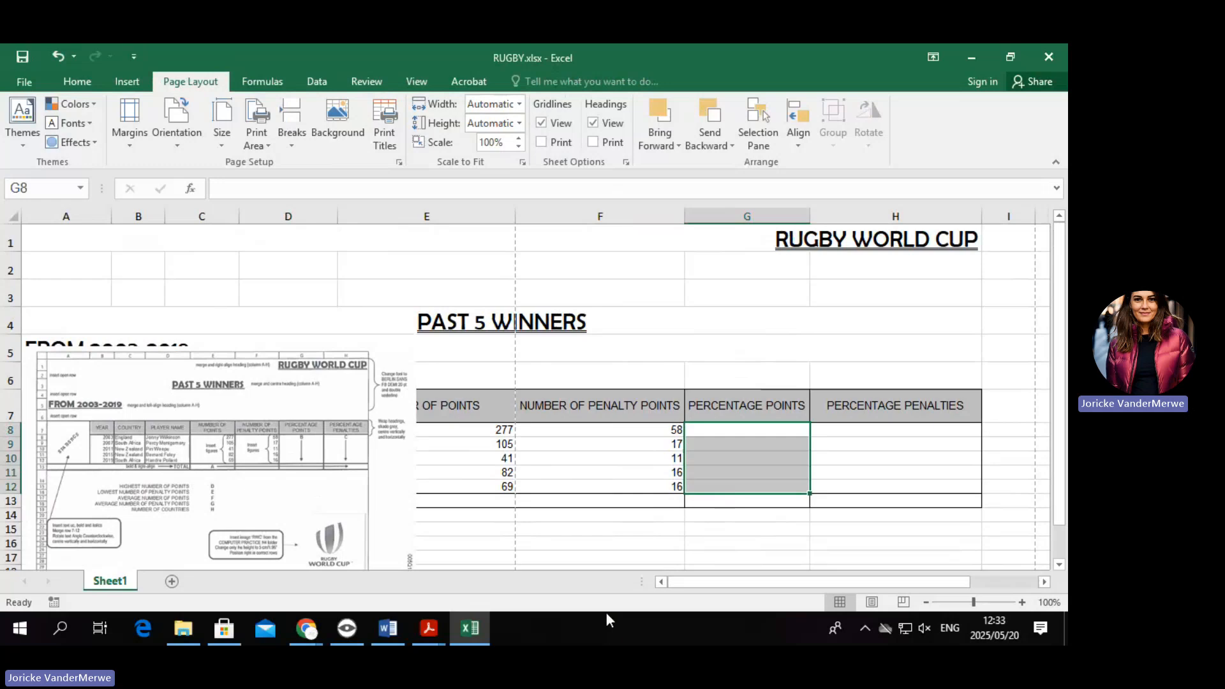
drag(218, 455, 218, 338)
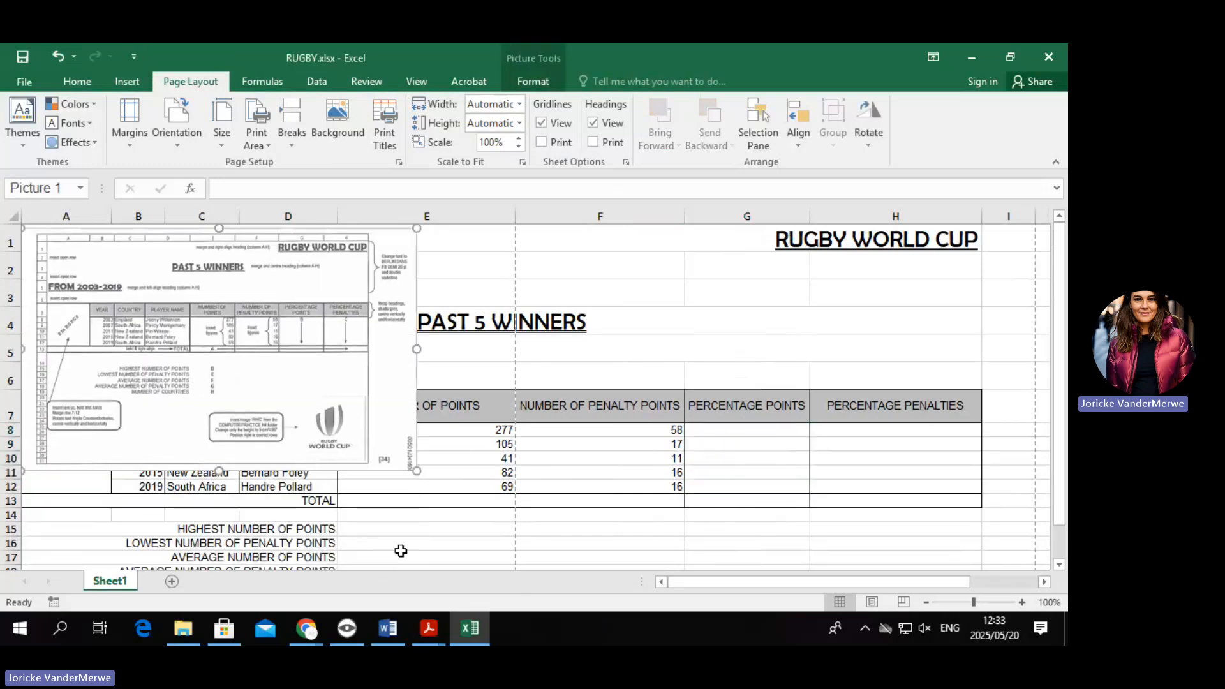
Total the NUMBER OF POINTS column by entering =SUM(E8:E12) in E13.
click(405, 503)
text(=)
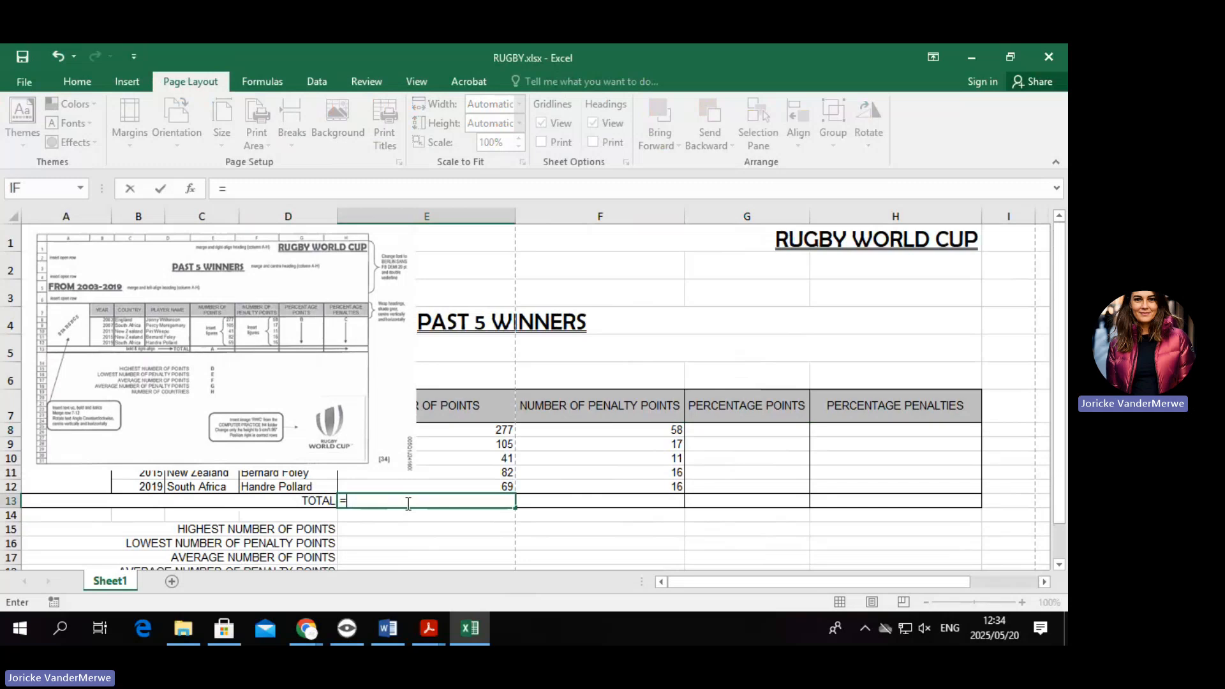
key(BackSpace)
text(=SU)
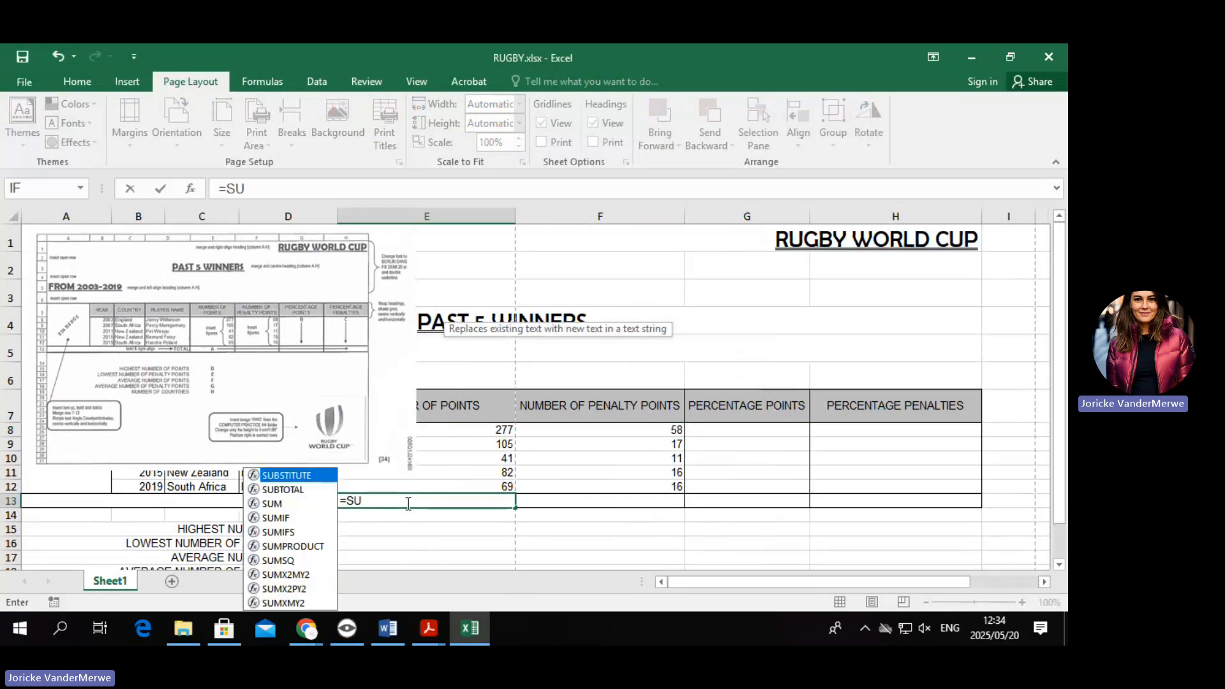
double_click(275, 504)
drag(503, 428, 501, 483)
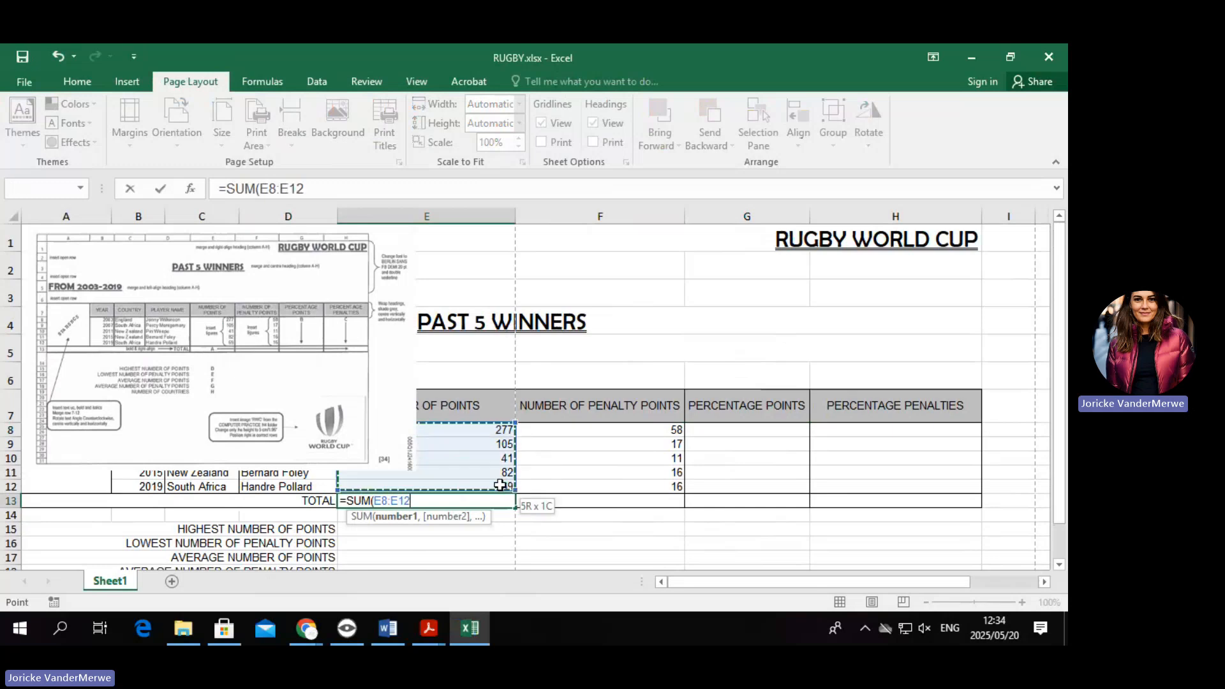
key(Return)
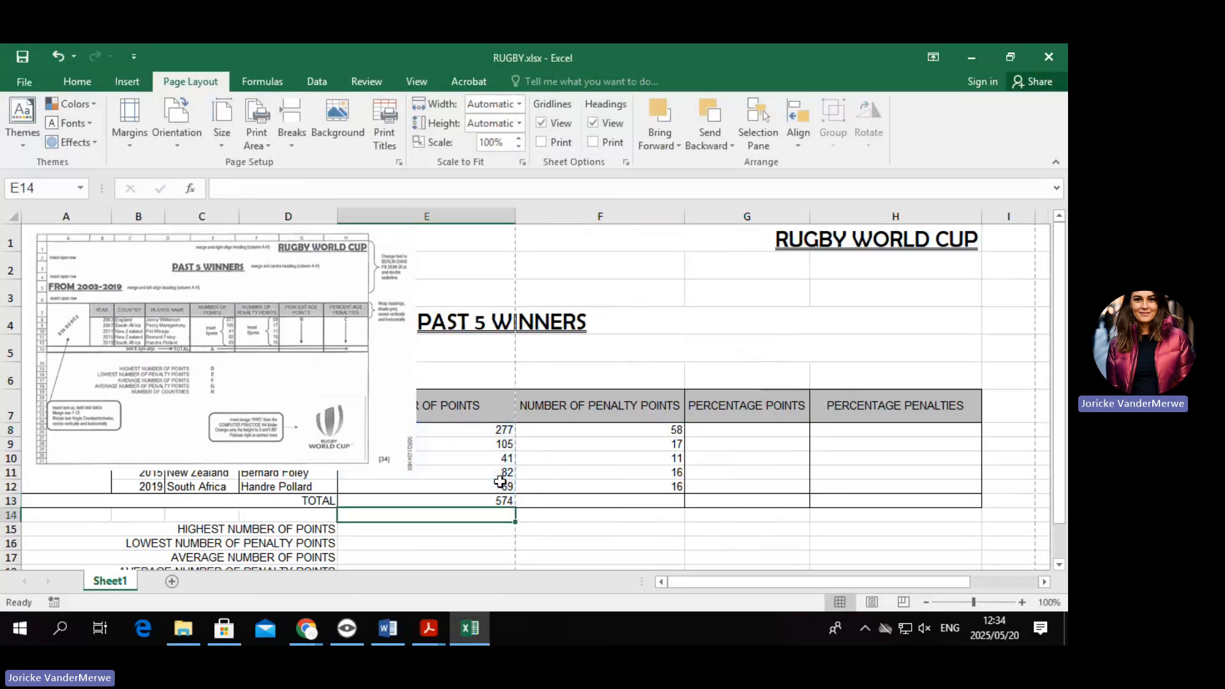
Shift the reference picture over the upper rows of columns B to E, keeping the TOTAL row clear.
click(504, 500)
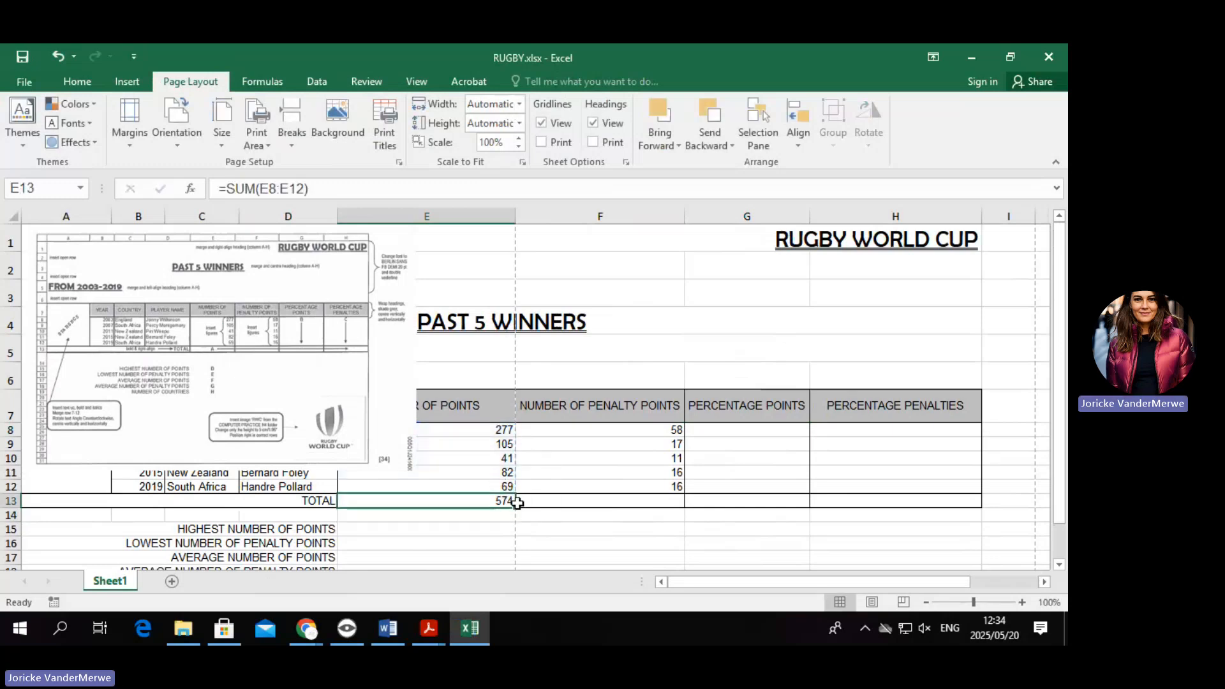
drag(284, 431, 502, 425)
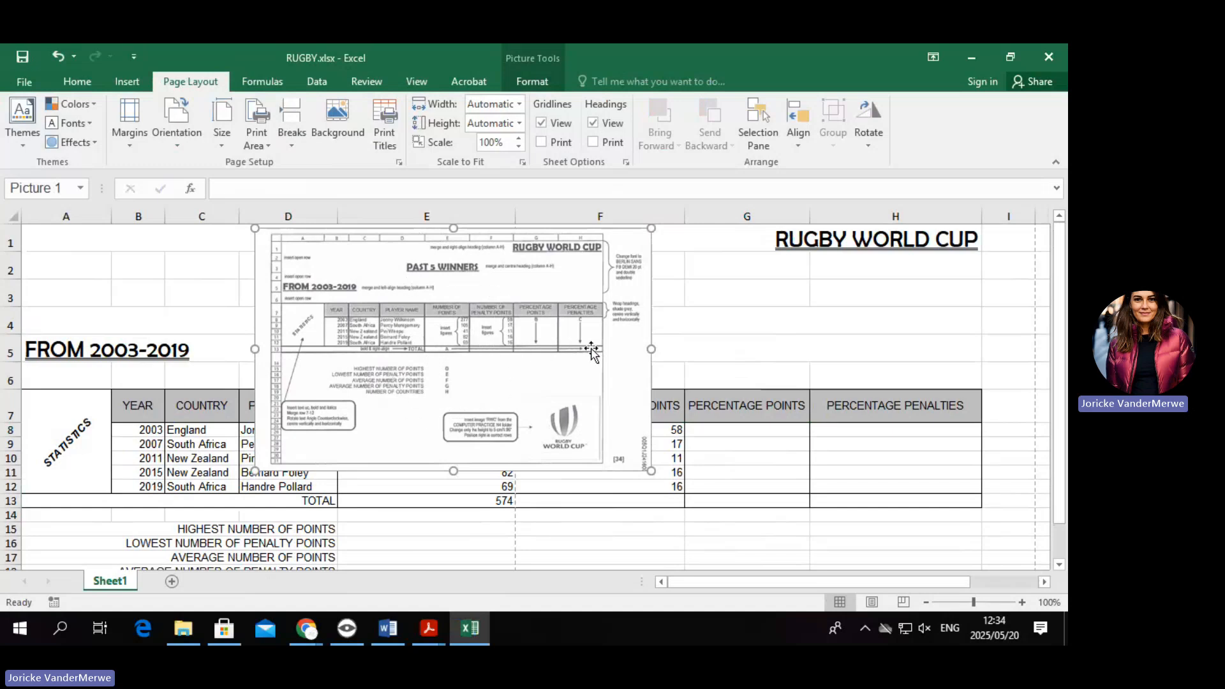
key(ctrl)
drag(515, 353, 349, 348)
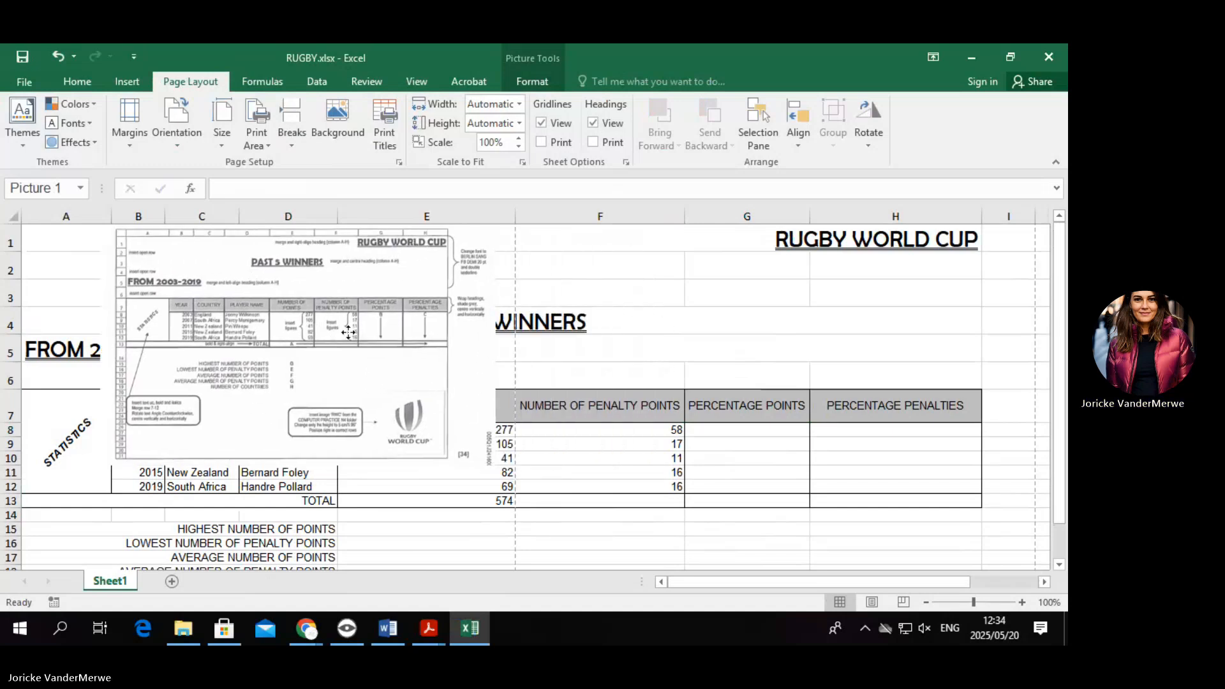
Copy the total formula from E13 across the TOTAL row through H13.
click(488, 499)
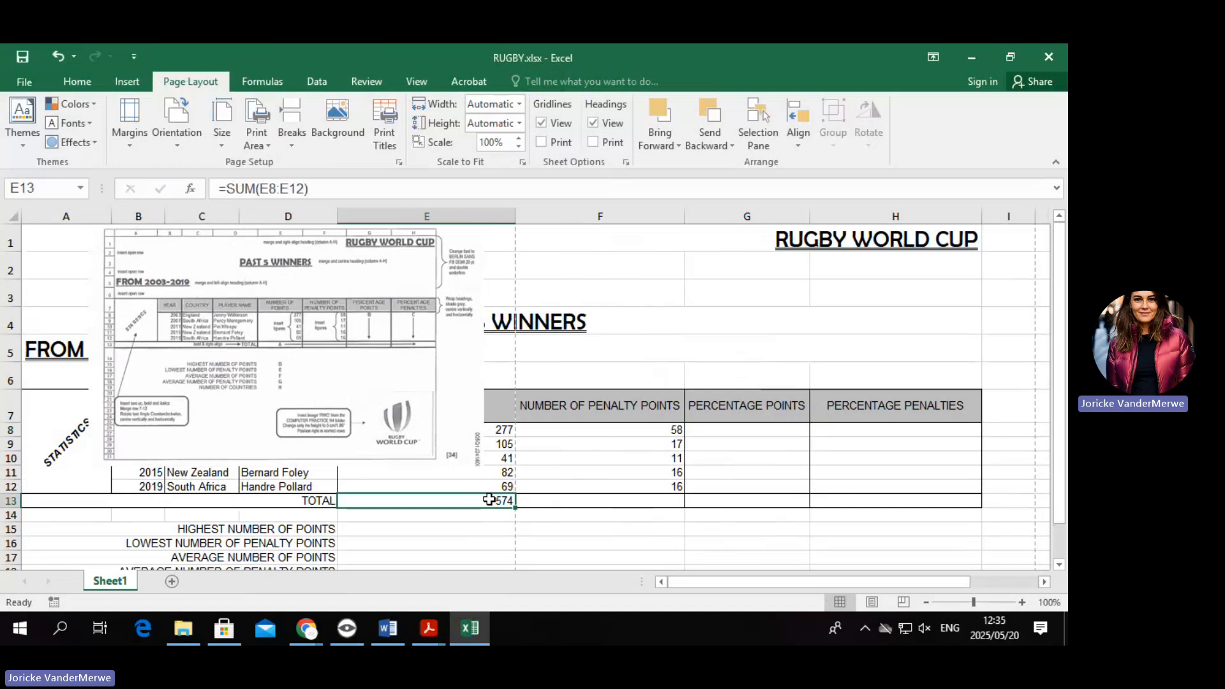
click(454, 505)
click(455, 504)
click(455, 505)
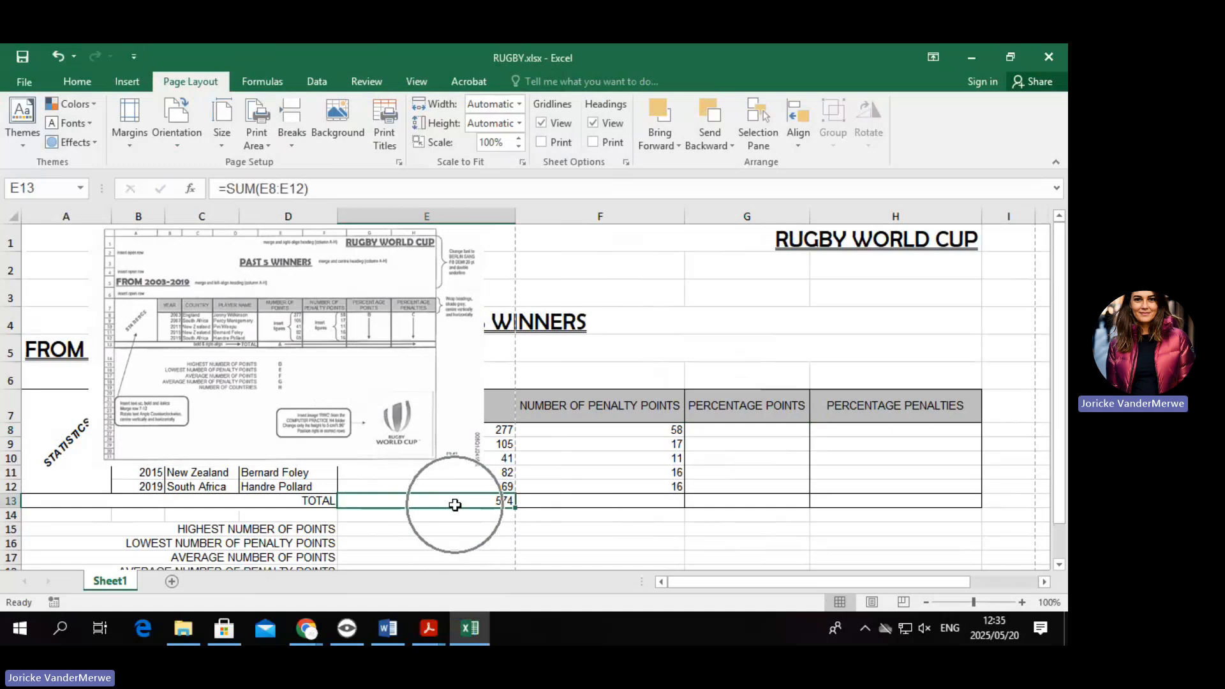
click(516, 509)
click(516, 509)
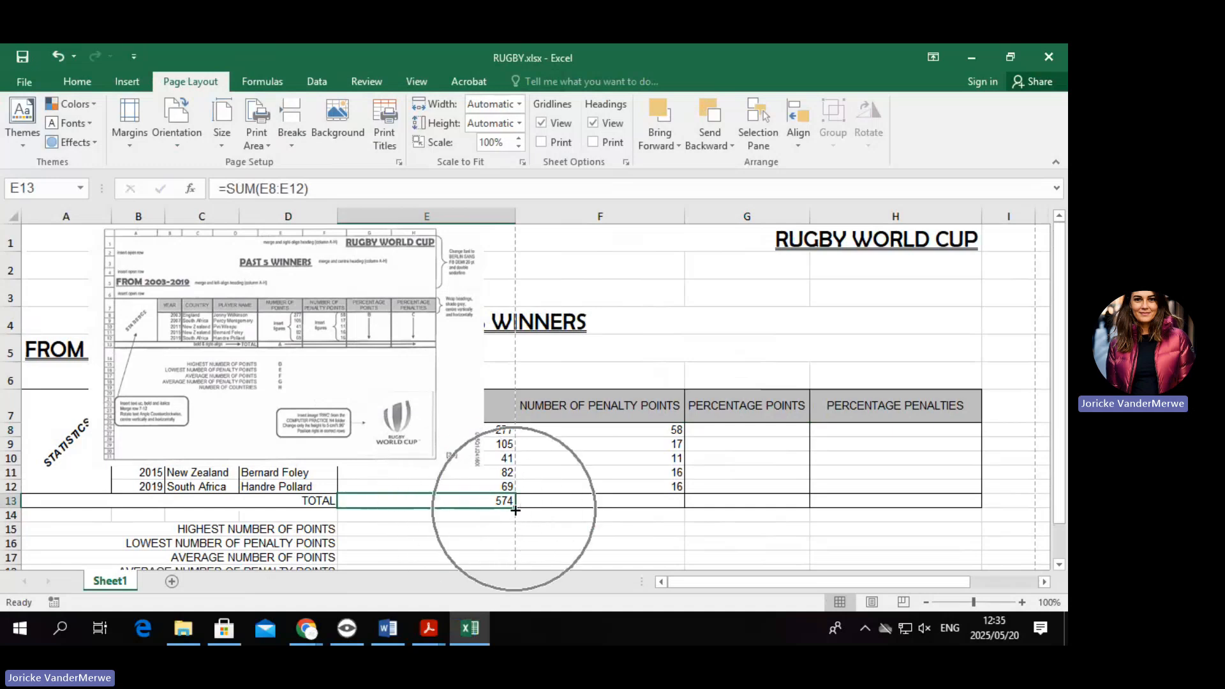
drag(515, 508, 897, 514)
Check the copied total formulas in G13 and H13 against the empty percentage cells in G8:H12.
click(802, 502)
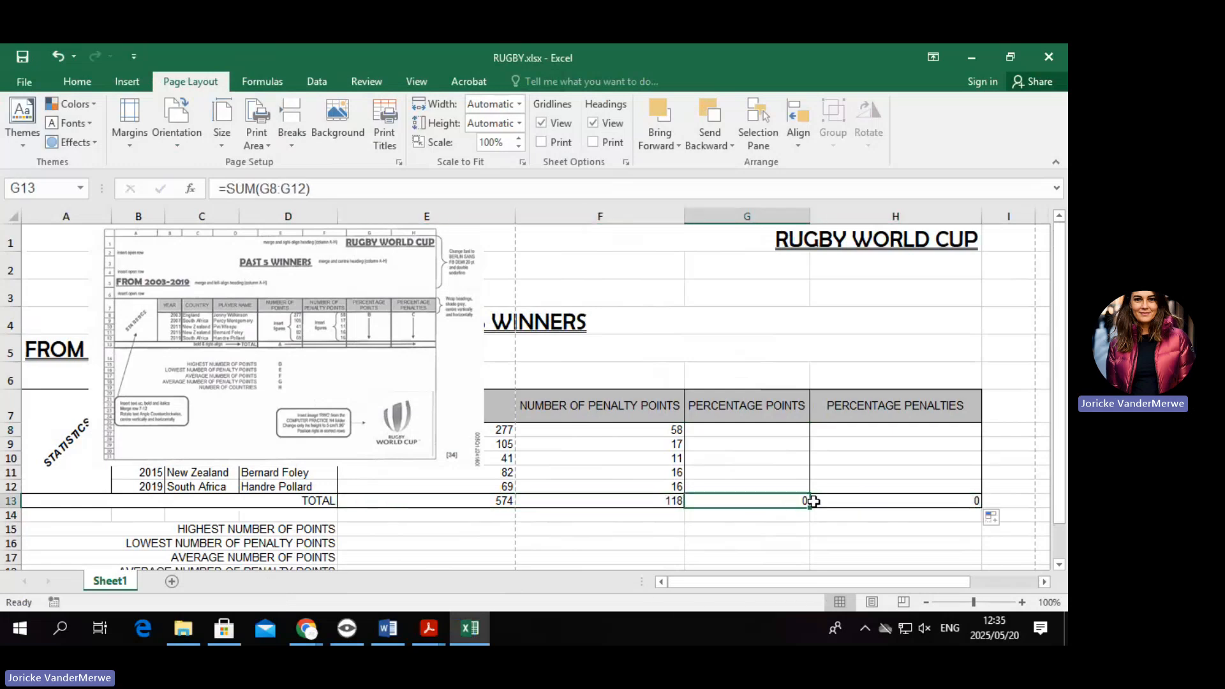
click(836, 501)
click(780, 501)
click(858, 503)
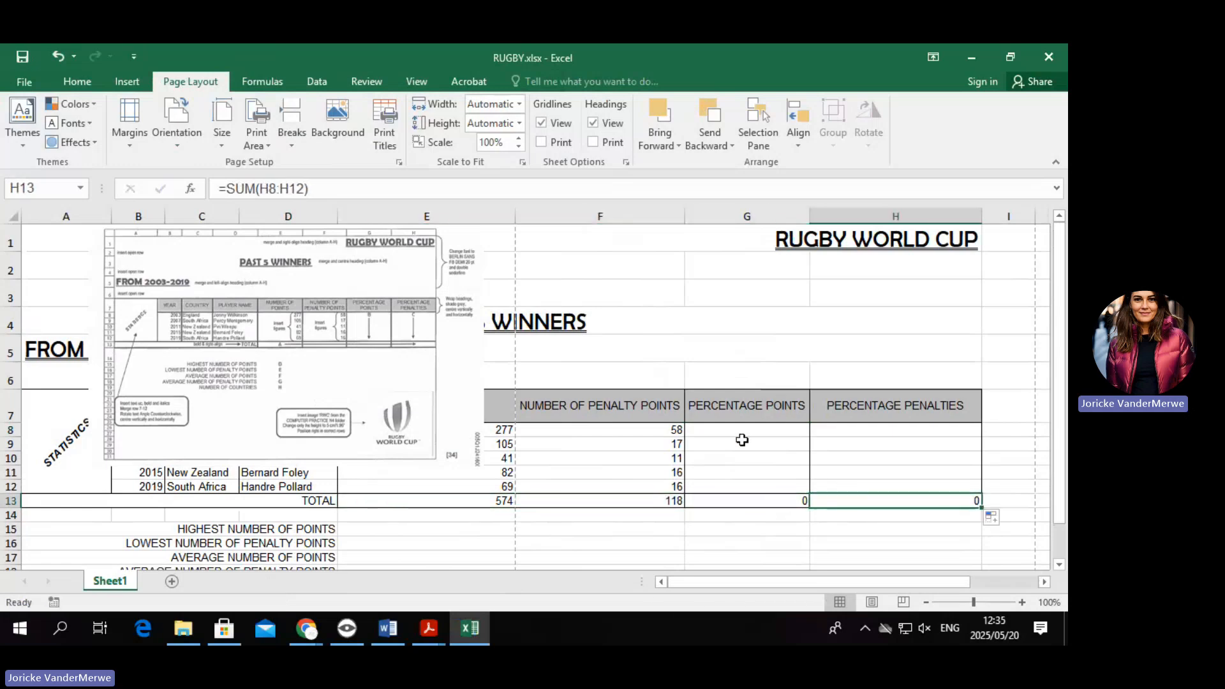
drag(740, 431, 745, 488)
drag(829, 431, 835, 488)
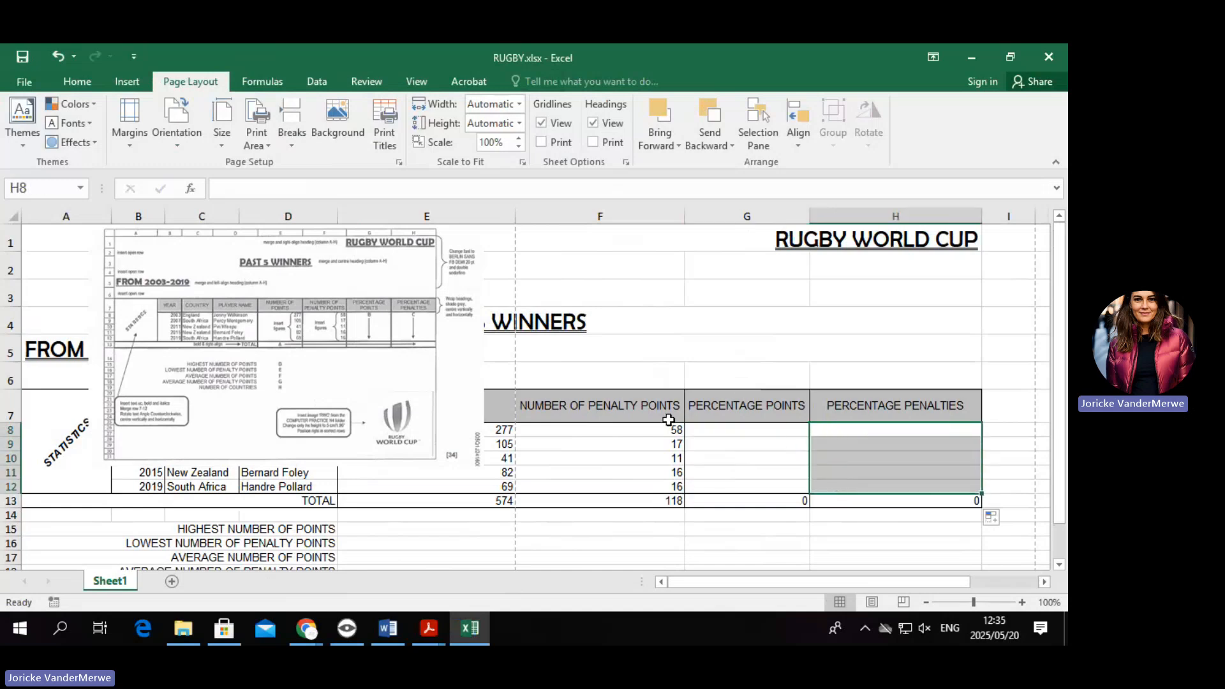
click(699, 500)
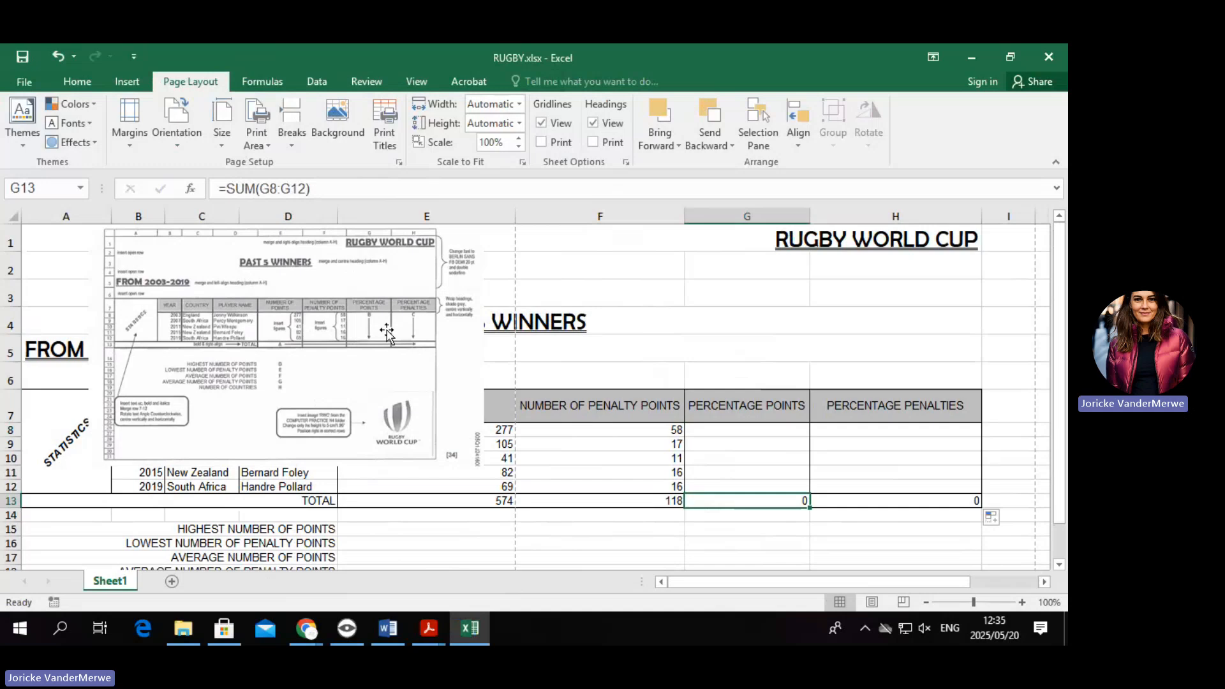
Move the reference picture down to about row 13 in columns A to E, uncovering the table headings.
click(759, 432)
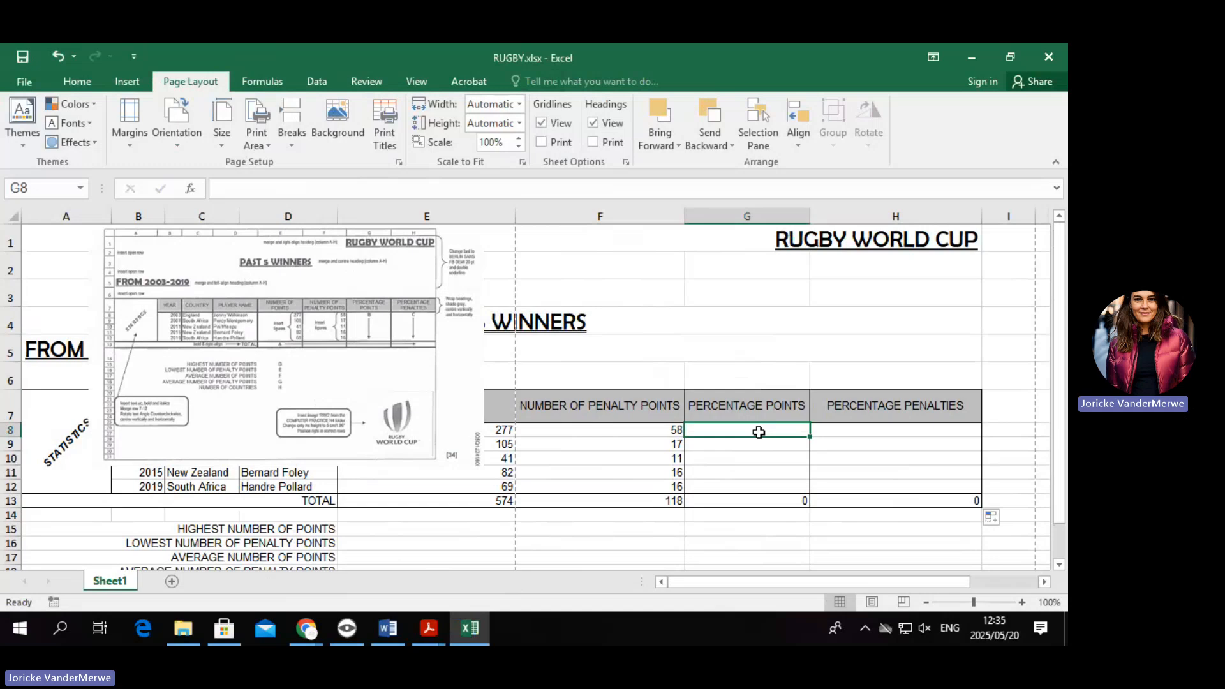
drag(260, 268, 77, 302)
drag(127, 344, 139, 577)
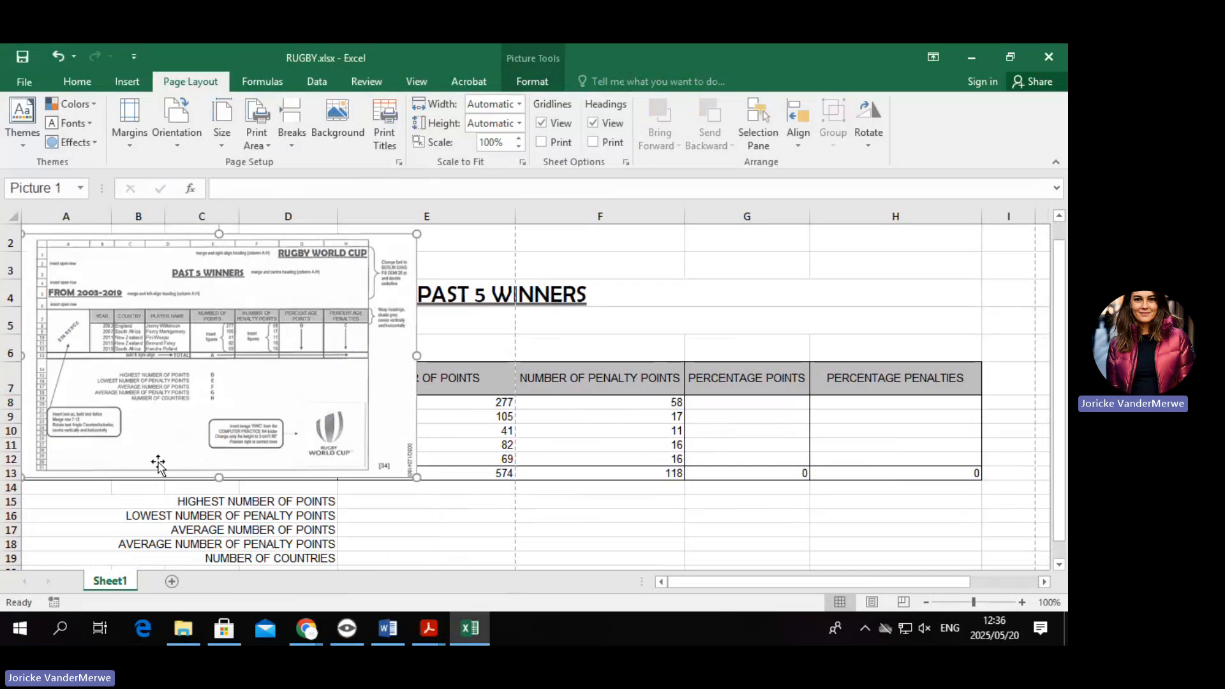
drag(345, 341, 432, 596)
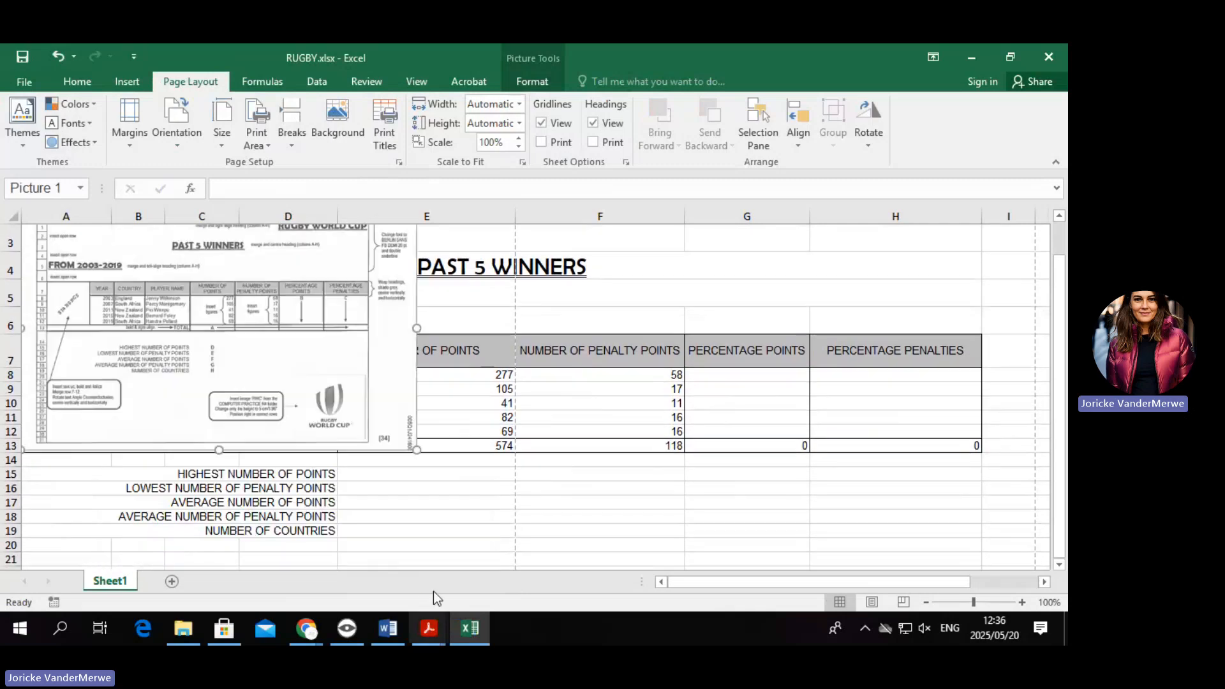
drag(326, 340, 470, 628)
drag(287, 315, 287, 491)
drag(283, 412, 283, 462)
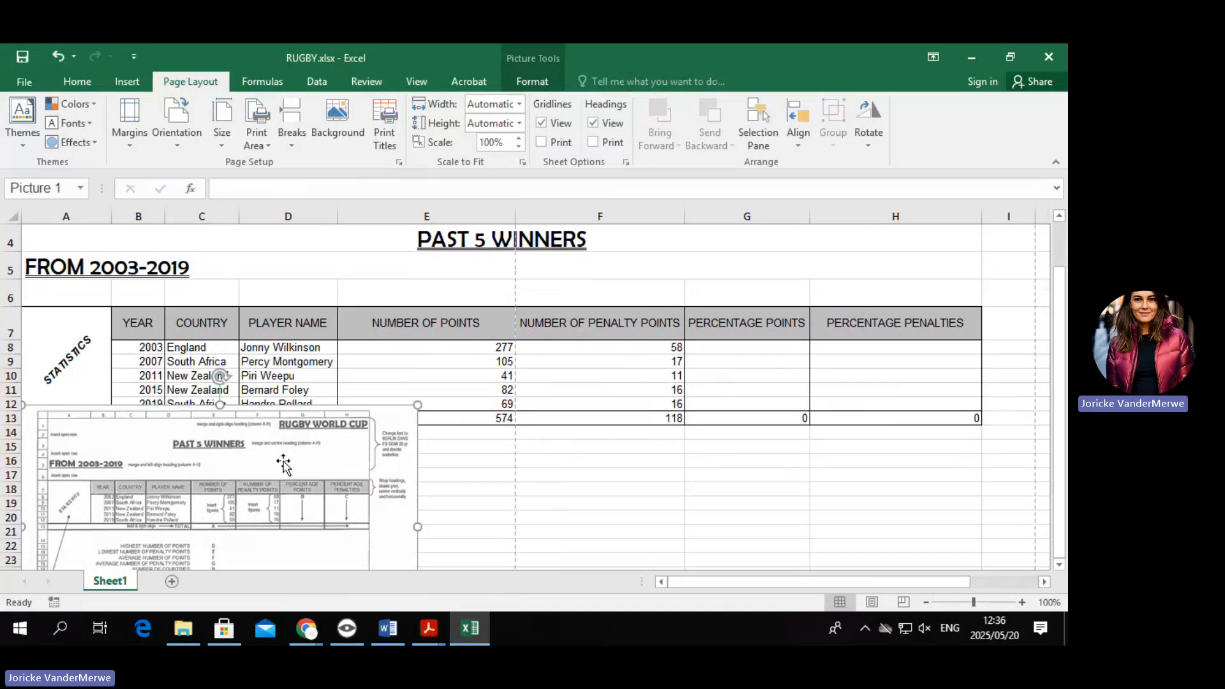
click(394, 324)
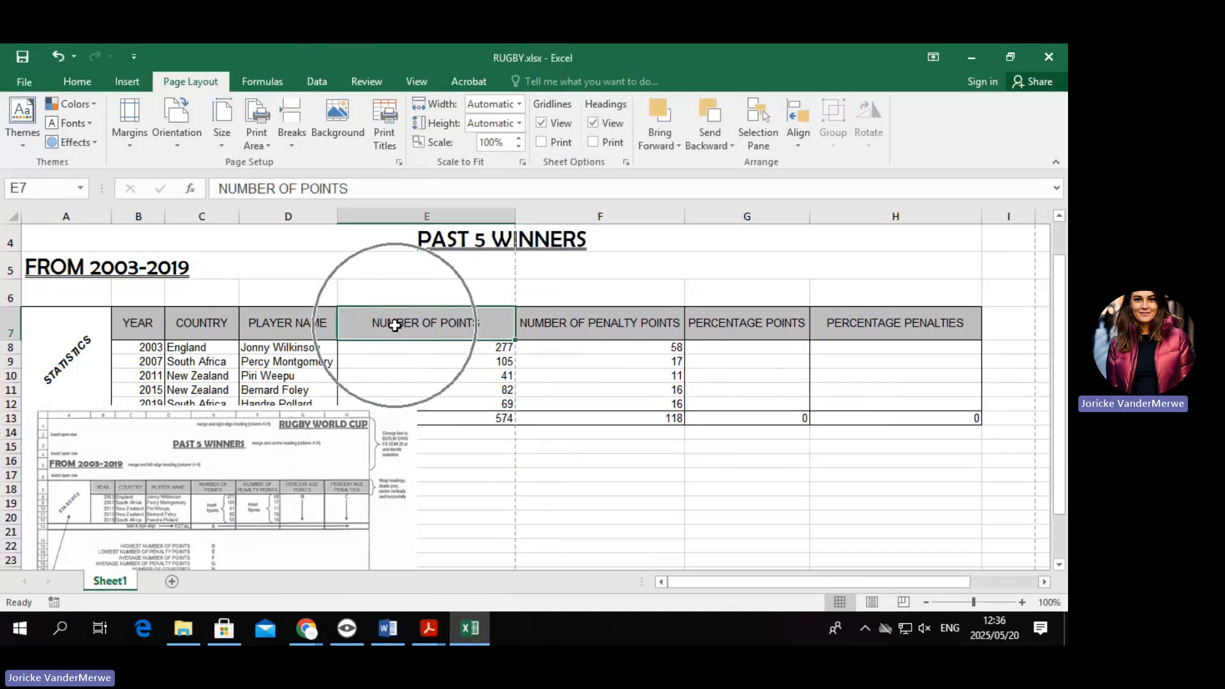
click(709, 348)
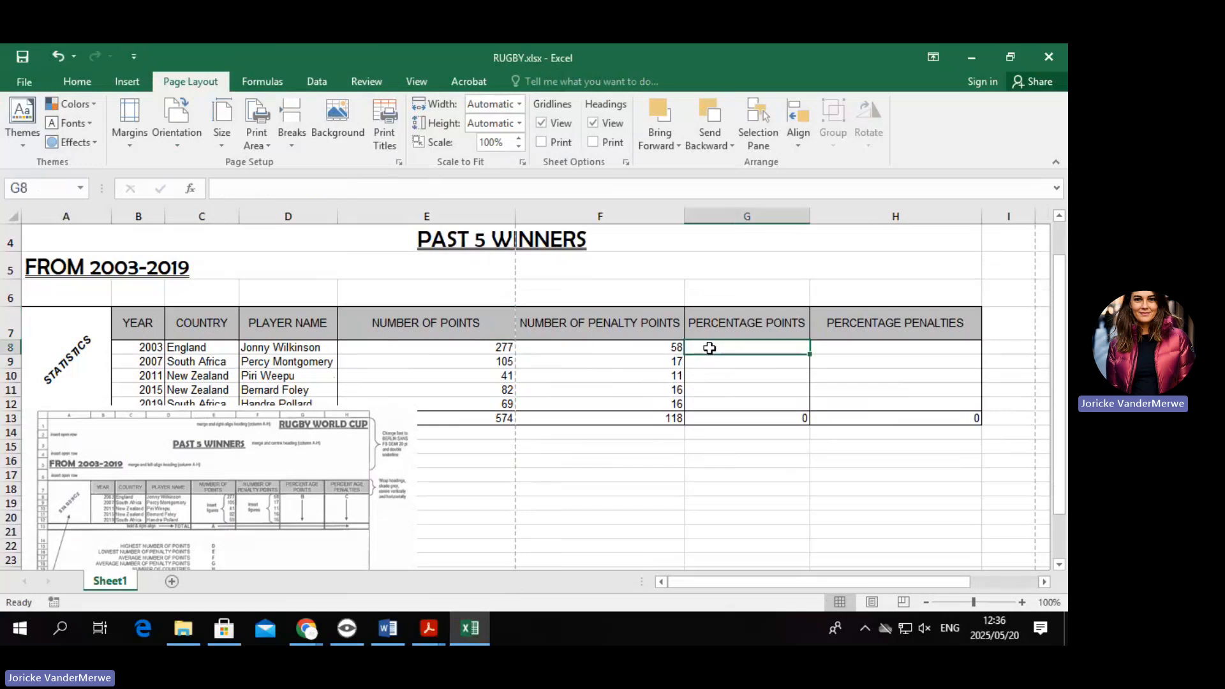
text(=)
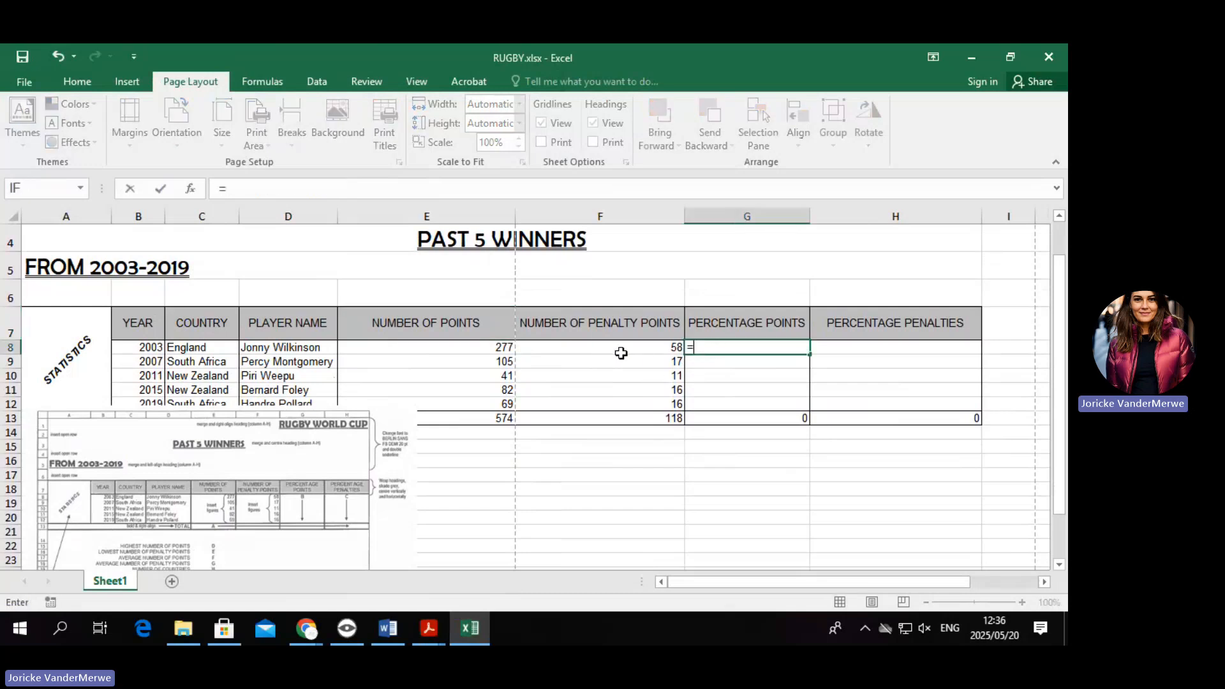
click(459, 347)
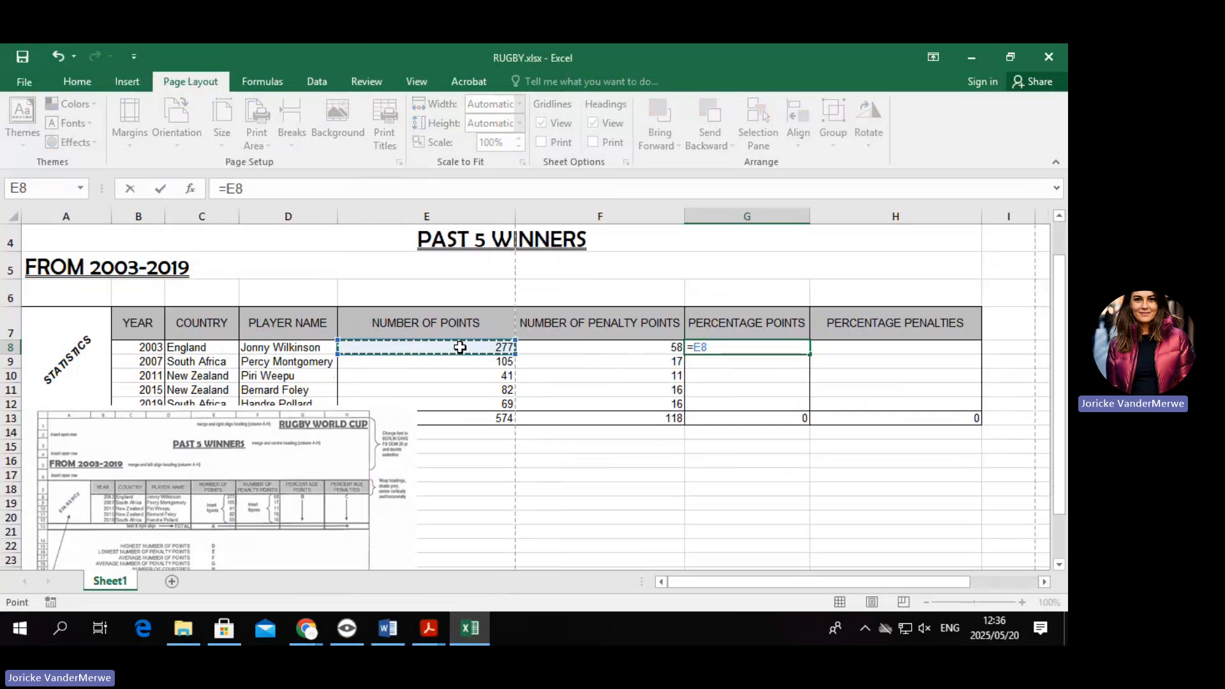
text(/)
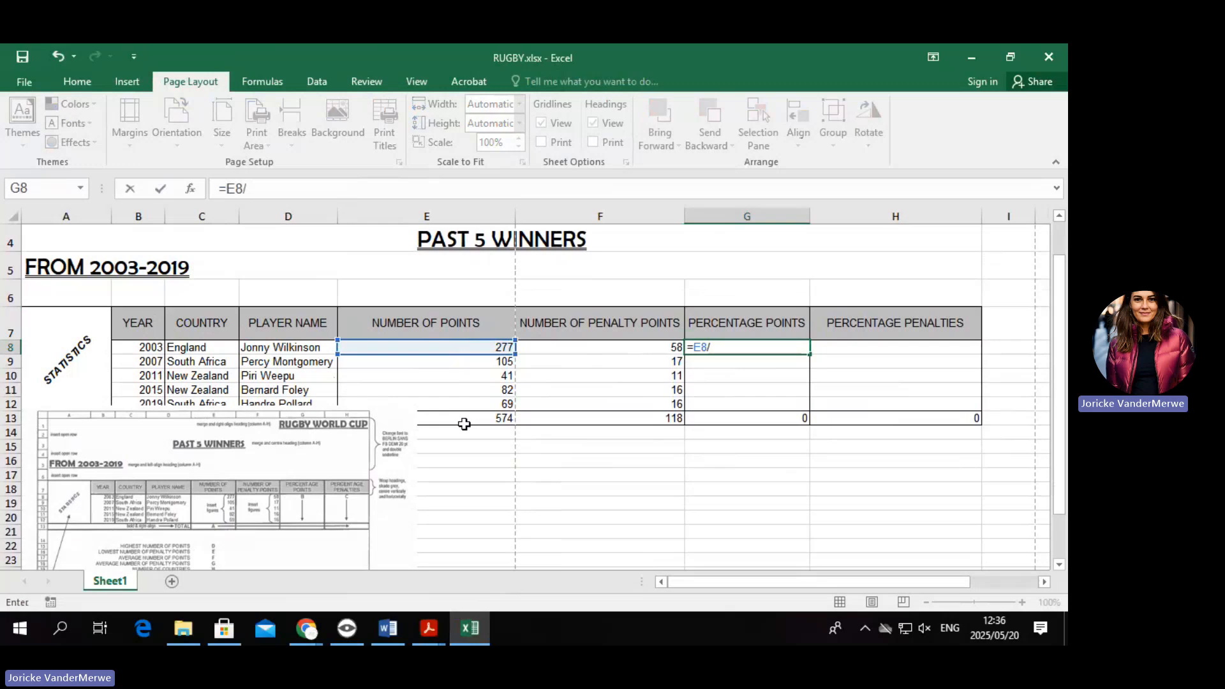
key(Return)
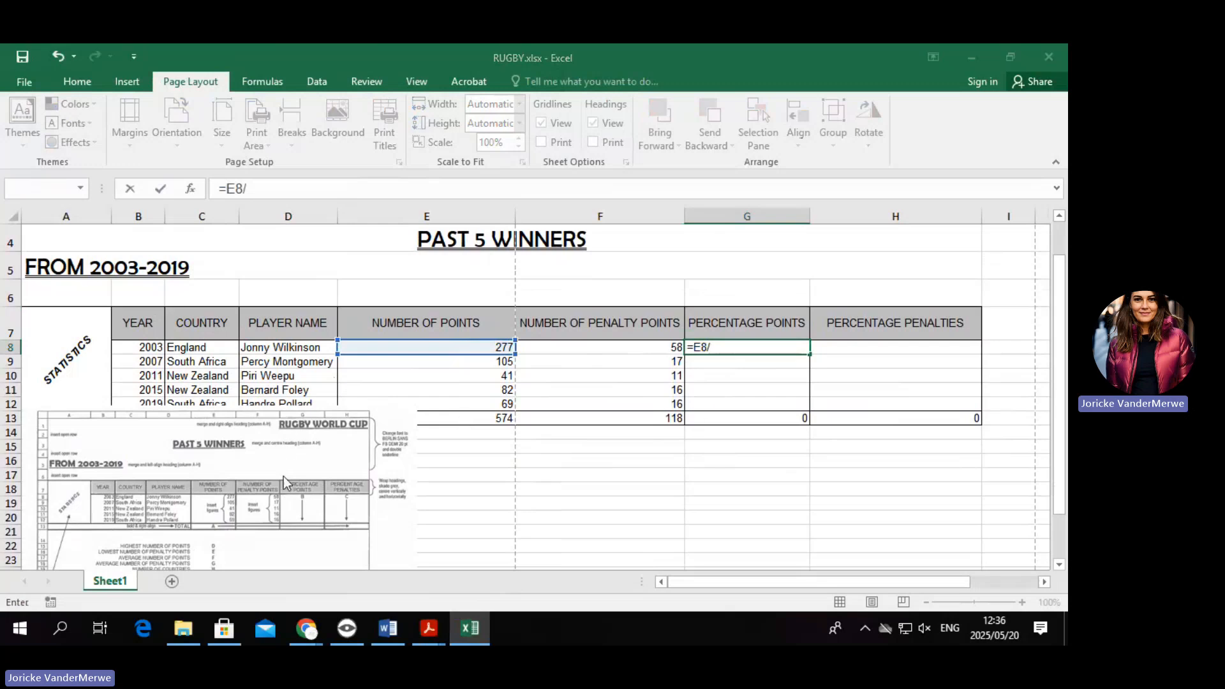
click(576, 397)
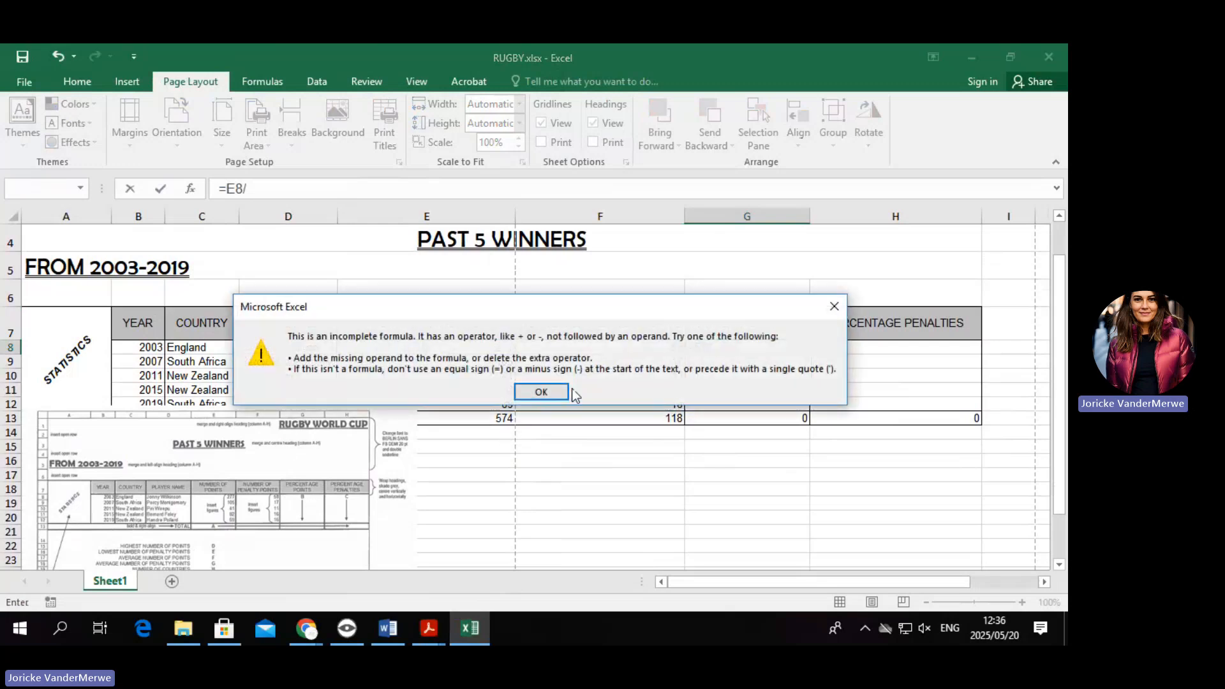
click(544, 391)
click(500, 416)
key(BackSpace)
key(BackSpace)
key(BackSpace)
key(BackSpace)
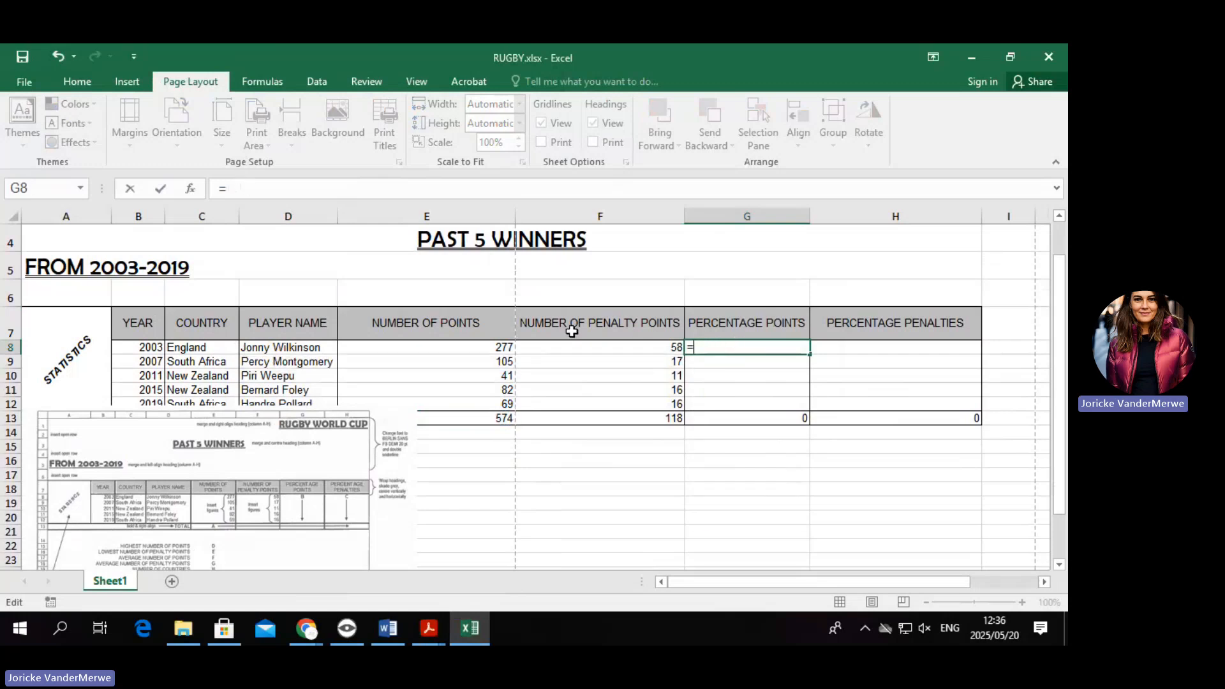
Calculate the first PERCENTAGE POINTS value in G8 with the formula =E8/E13.
click(473, 346)
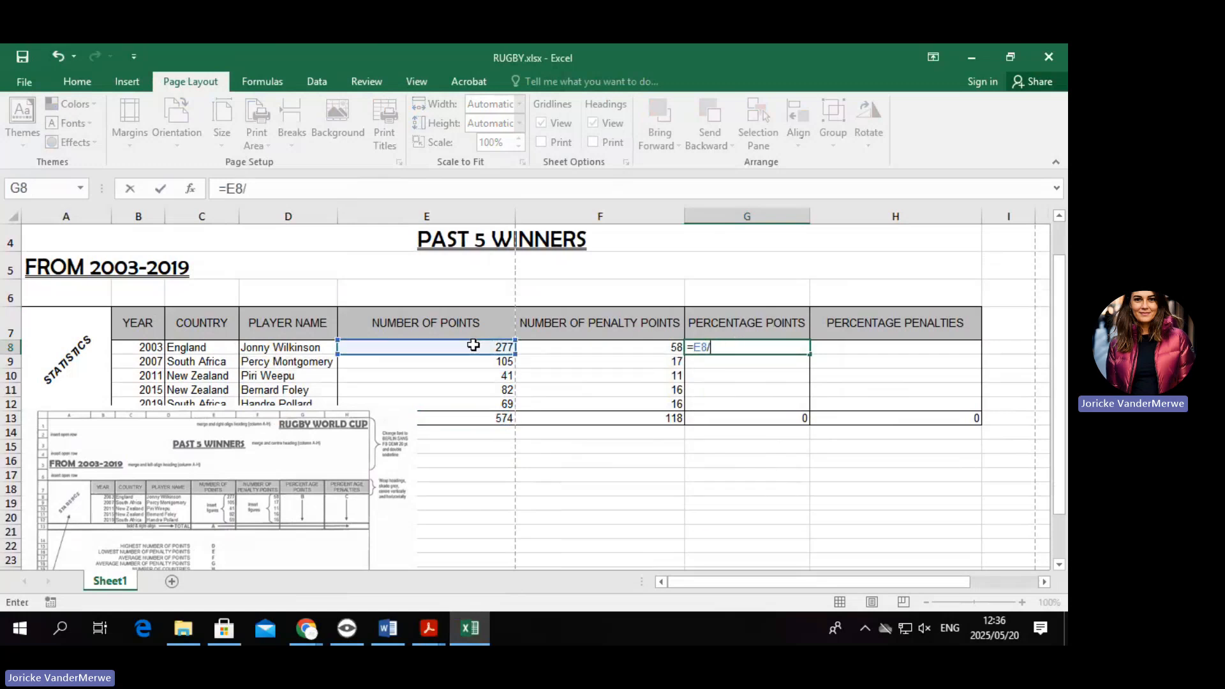
text(/)
click(487, 418)
key(Return)
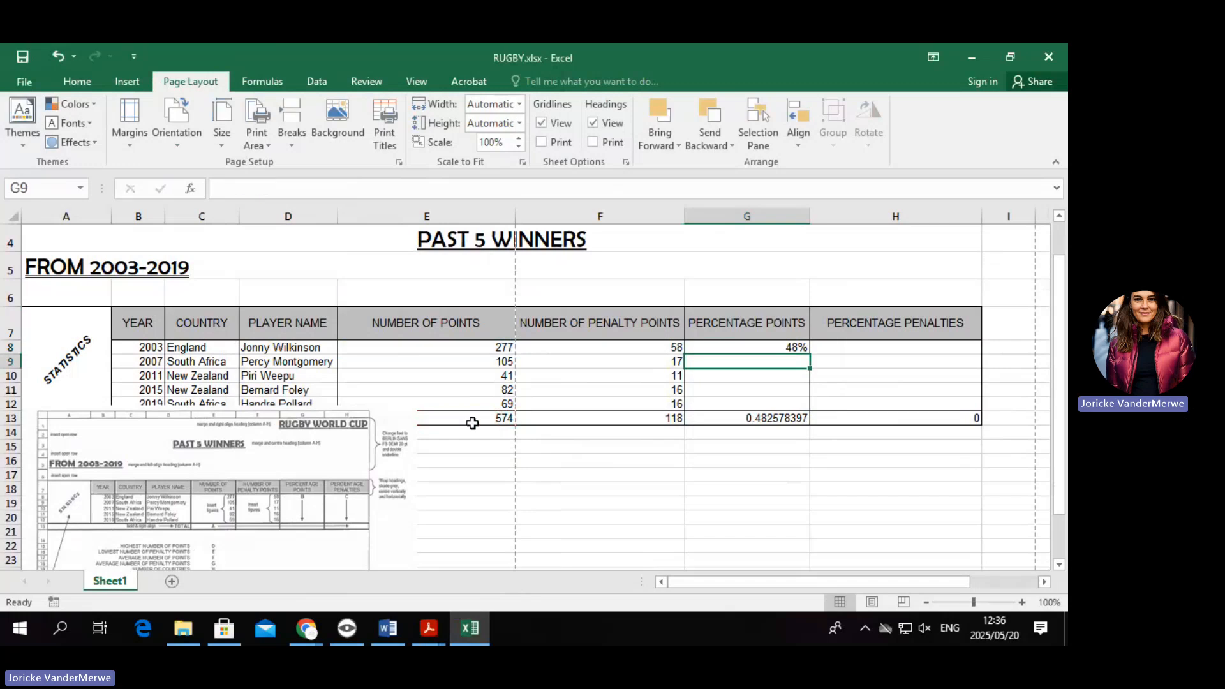
click(578, 475)
click(575, 493)
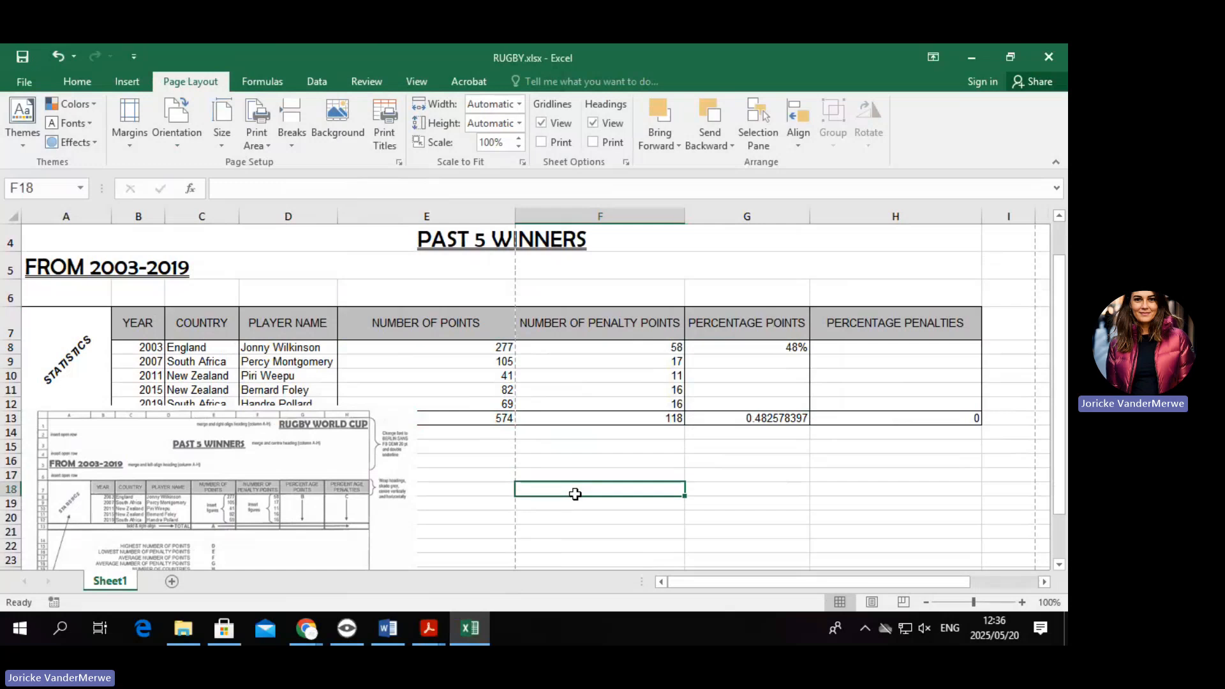
Enter the example calculation =85/160 in F18 and format its result as a percentage.
text(=)
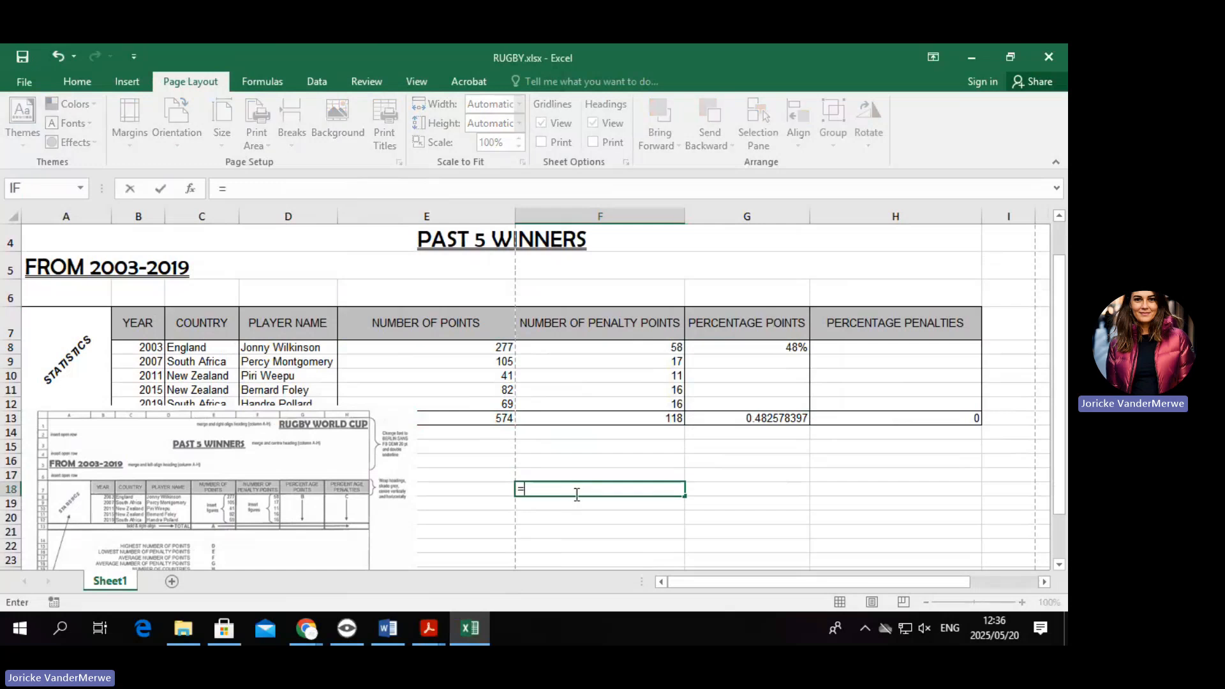
text(85/160)
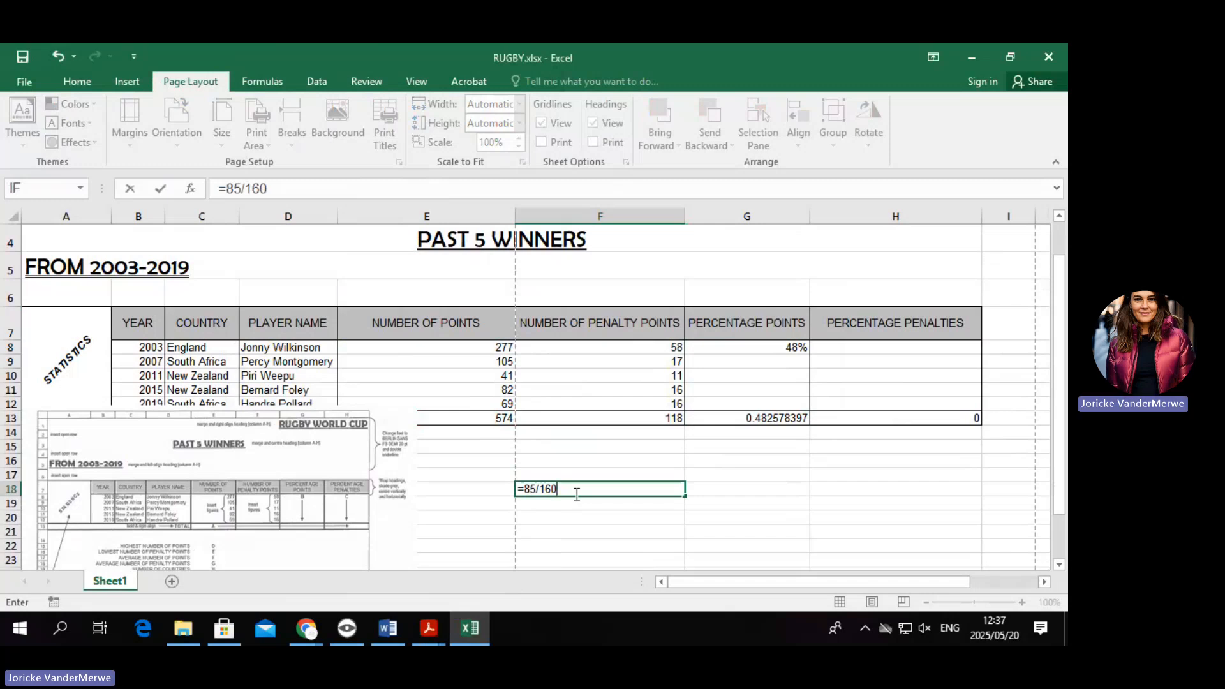
key(Return)
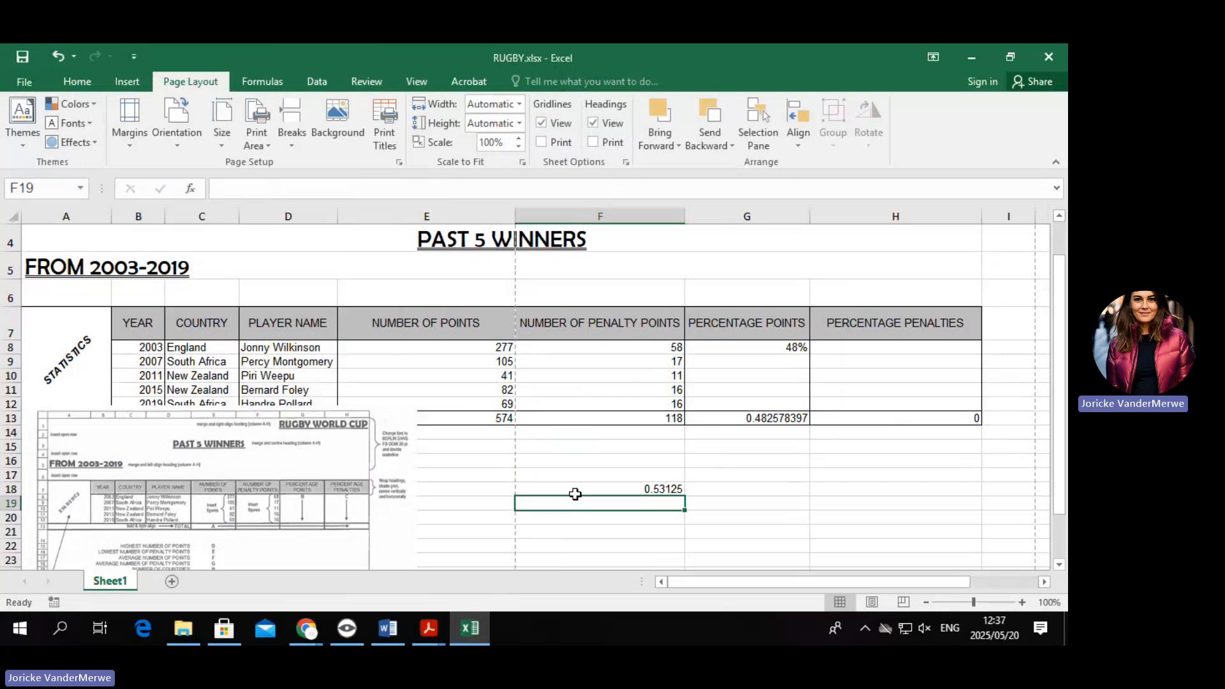
click(633, 488)
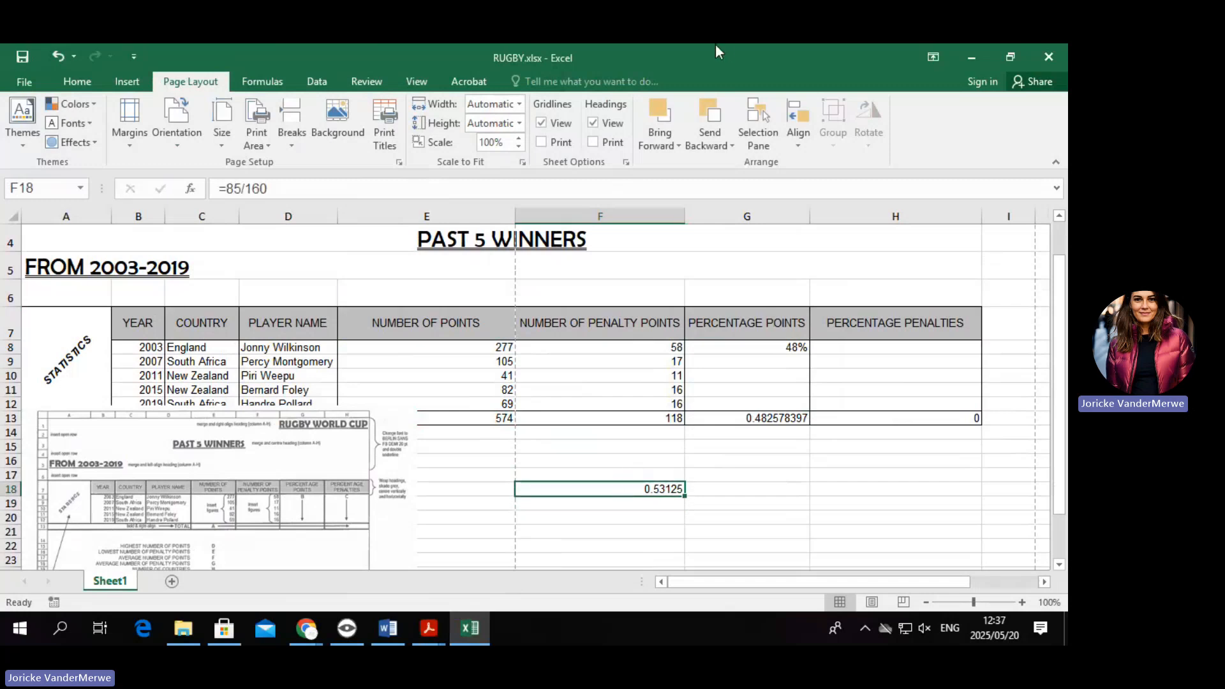
click(78, 81)
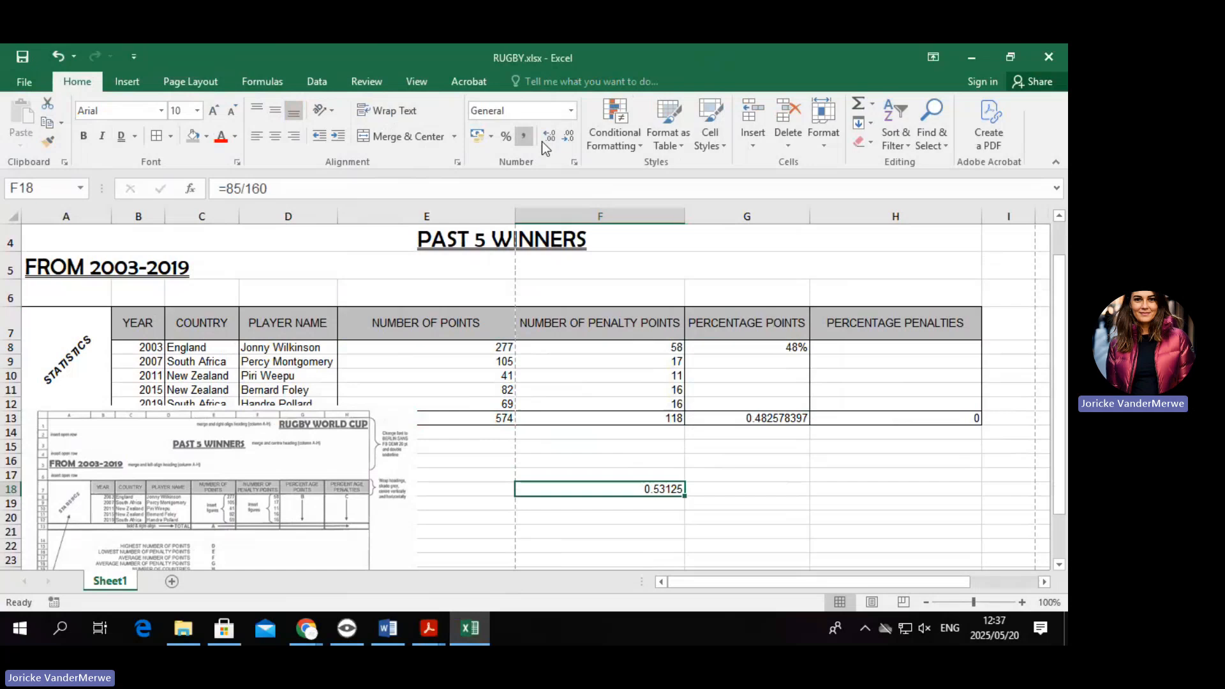
click(564, 110)
click(786, 258)
click(507, 135)
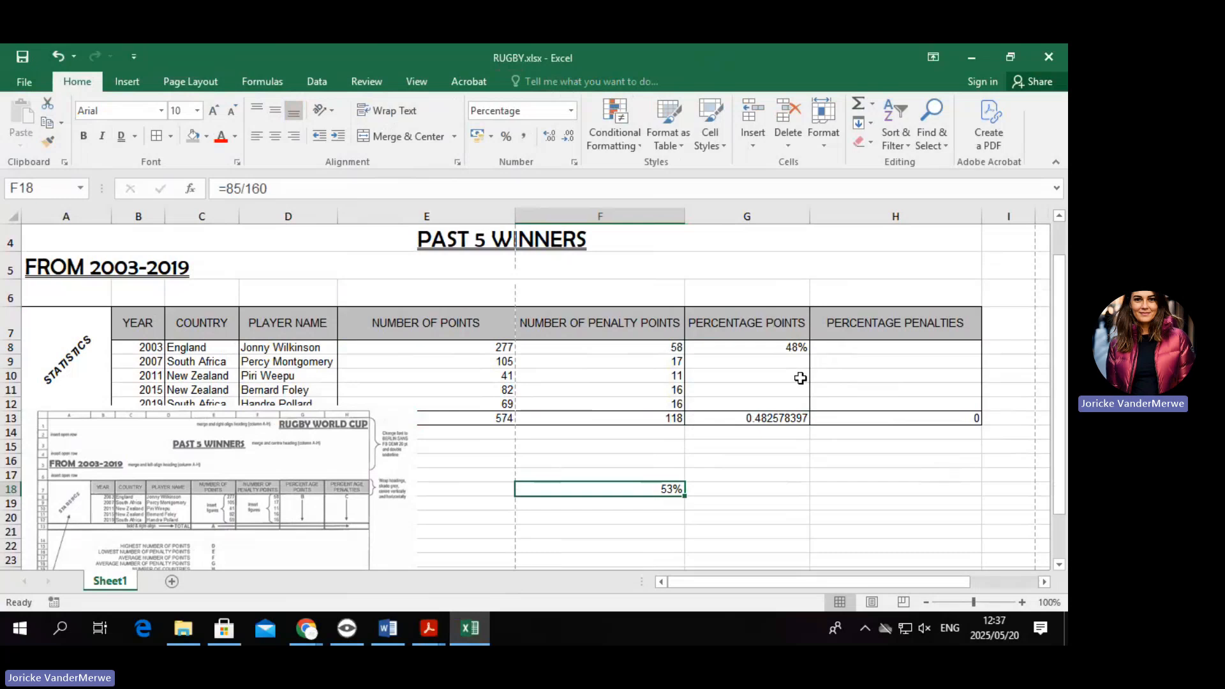
Try to copy the relative formula =E8/E13 from G8 down to G13, inspect G9, and undo the fill.
click(775, 348)
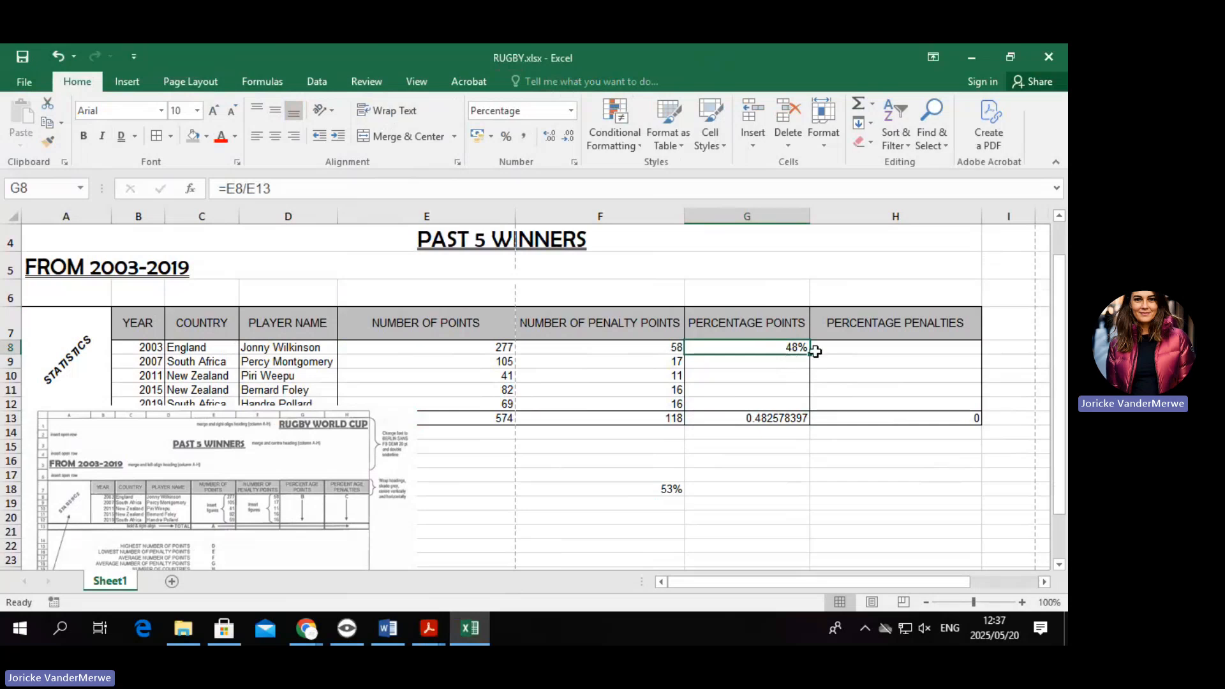
drag(810, 355, 807, 419)
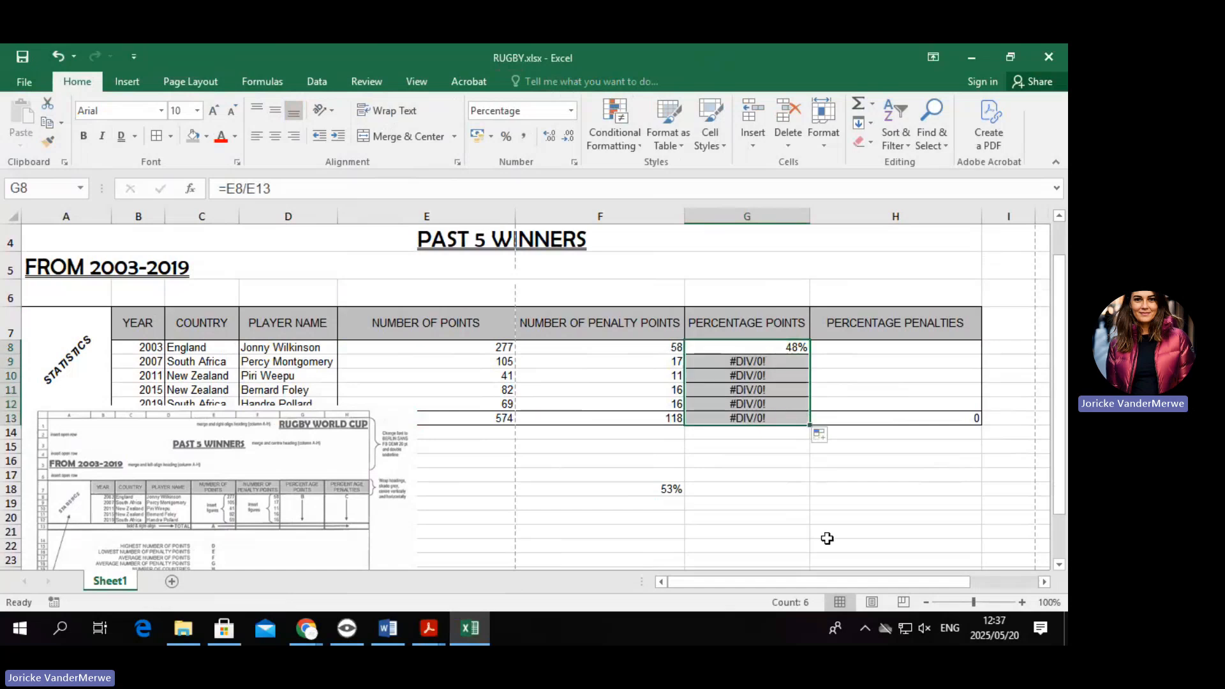
click(757, 362)
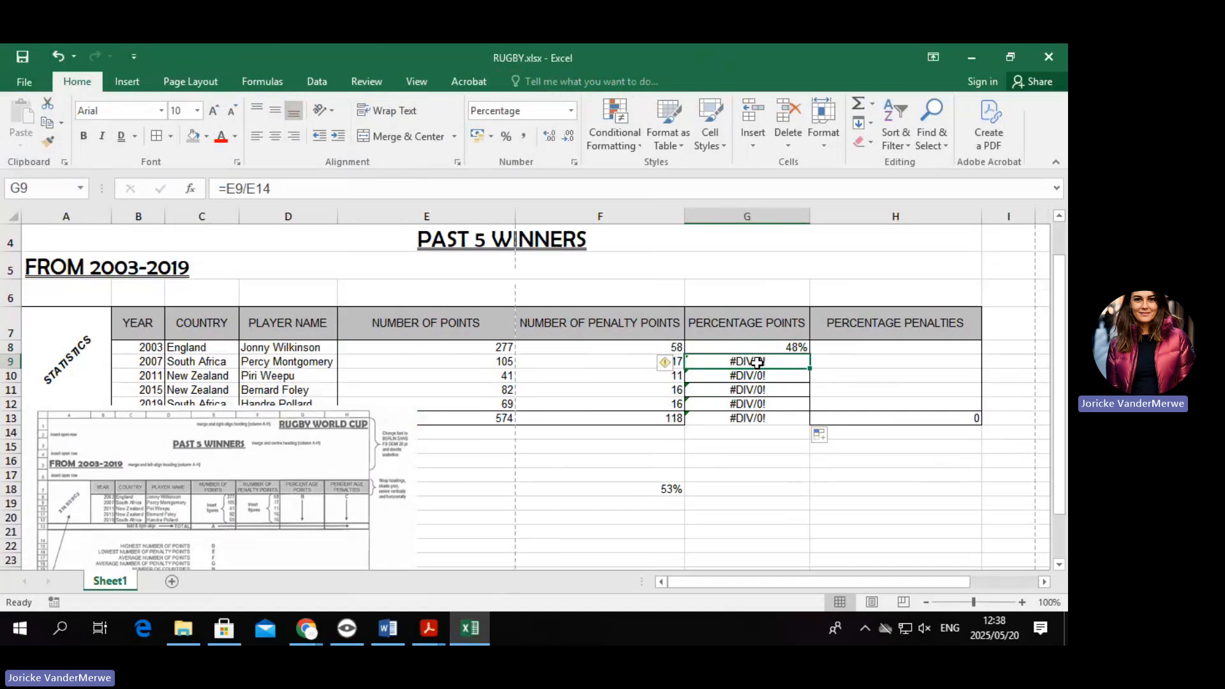
drag(772, 347, 778, 416)
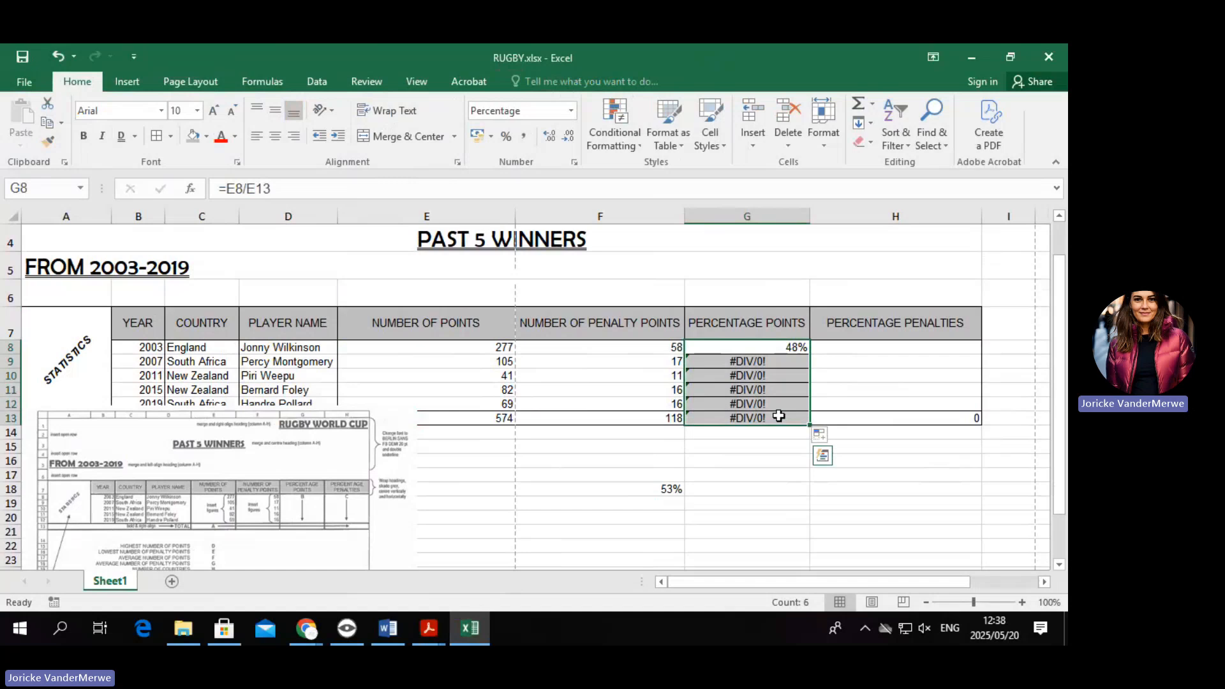
key(ctrl+z)
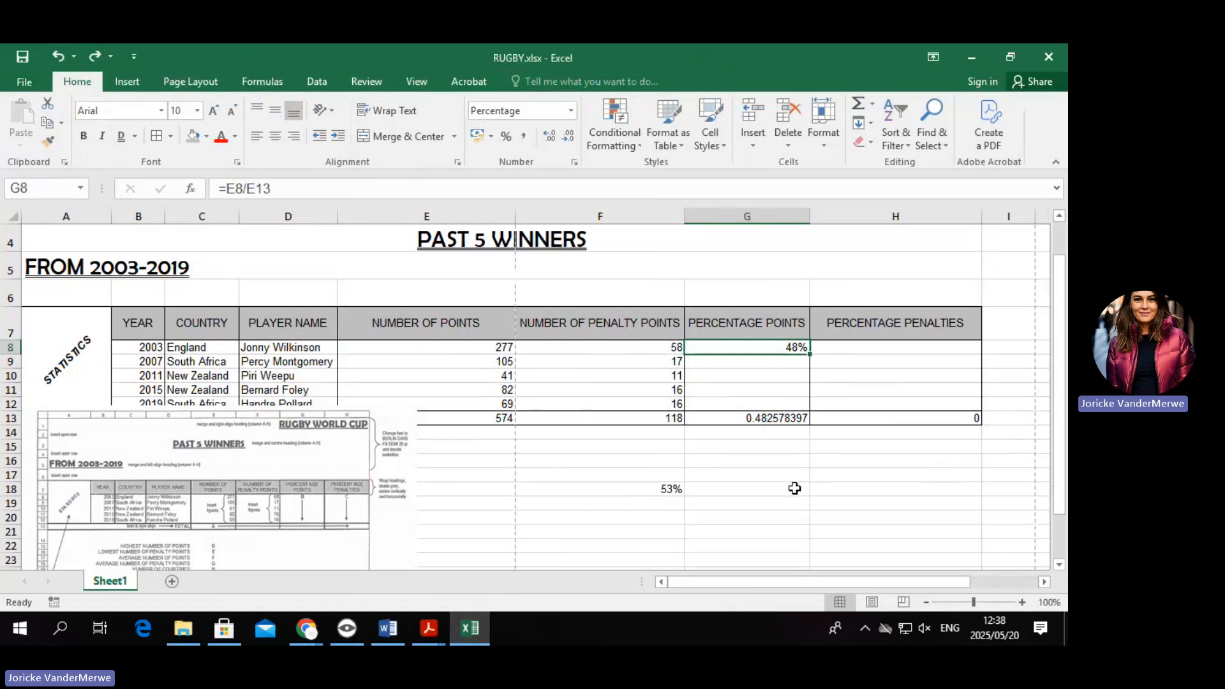
Make the total reference absolute in G8 so the formula reads =E8/$E$13.
key(ctrl)
click(313, 196)
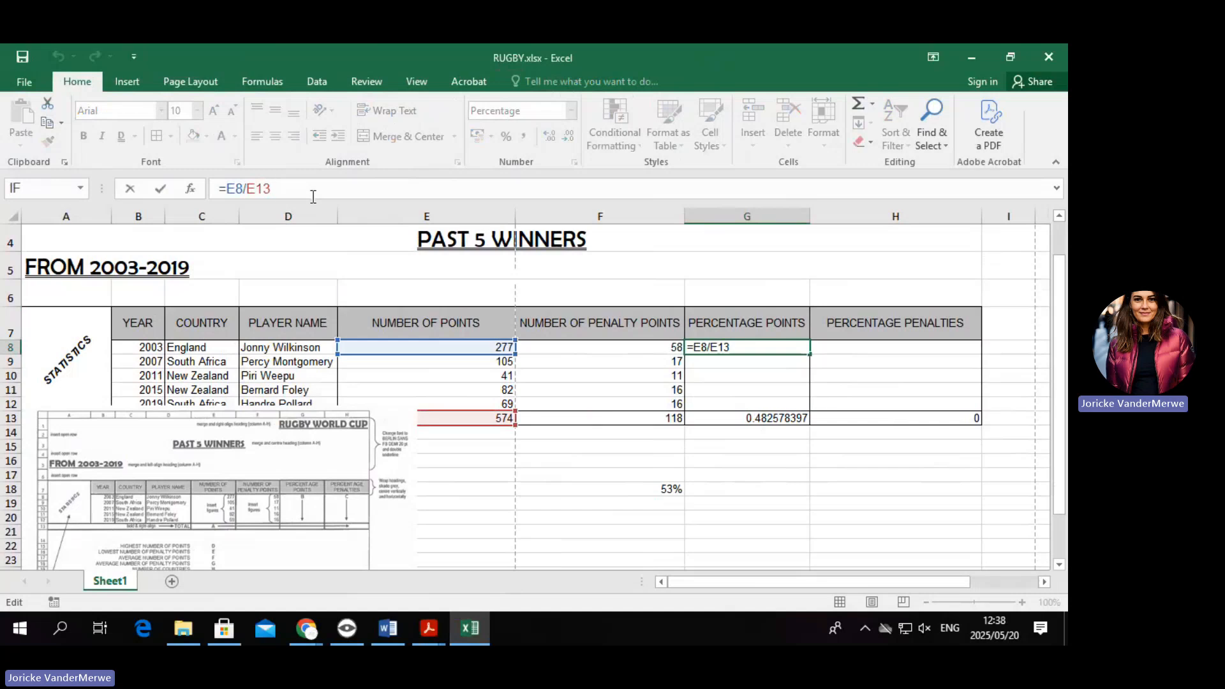
key(F4)
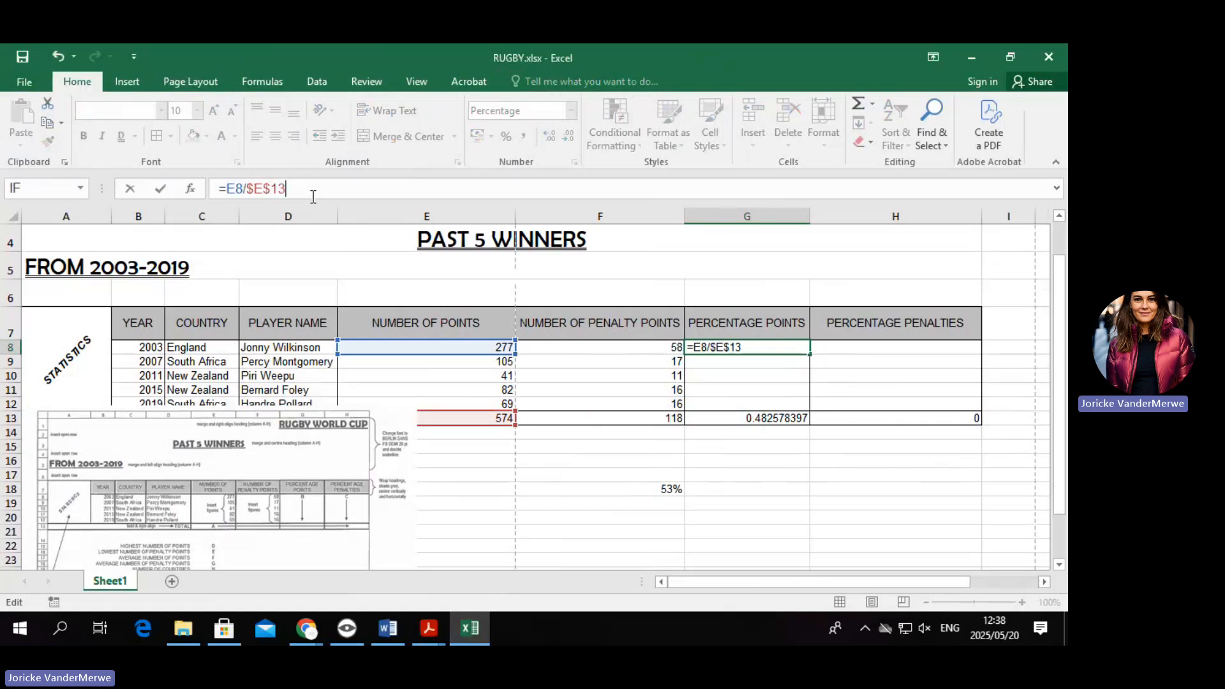
Minimise the workbook and File Explorer windows, and close the Microsoft Store together with its password prompt.
click(983, 55)
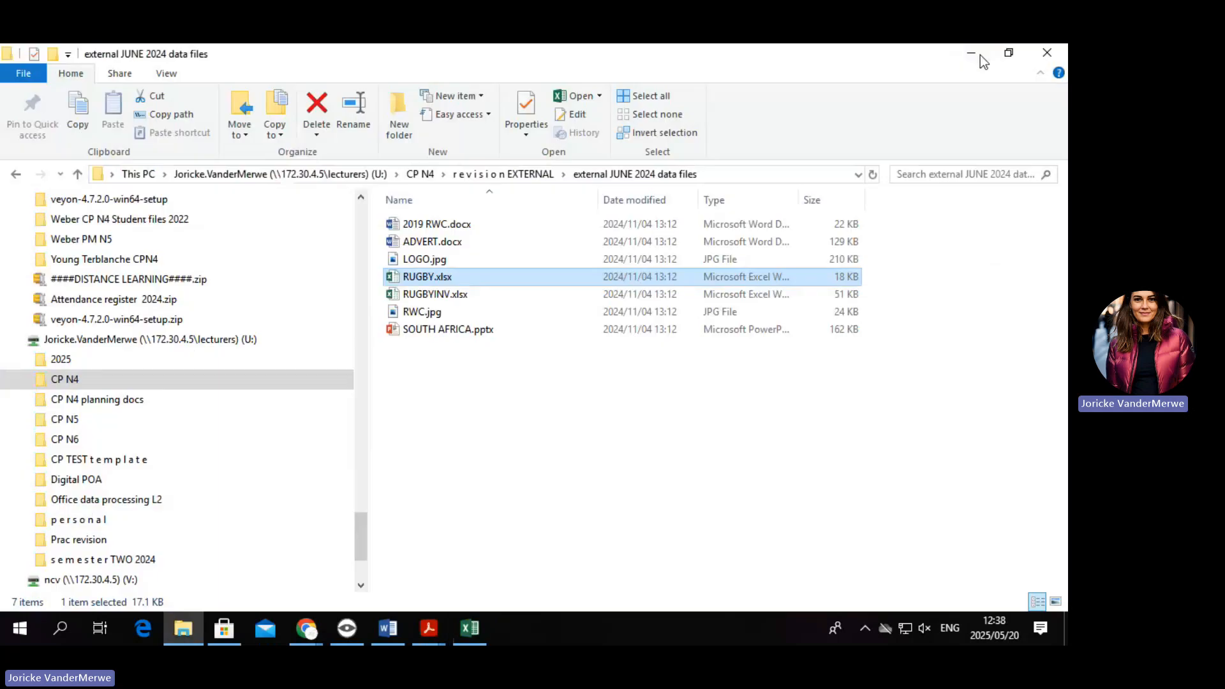
click(980, 55)
click(980, 55)
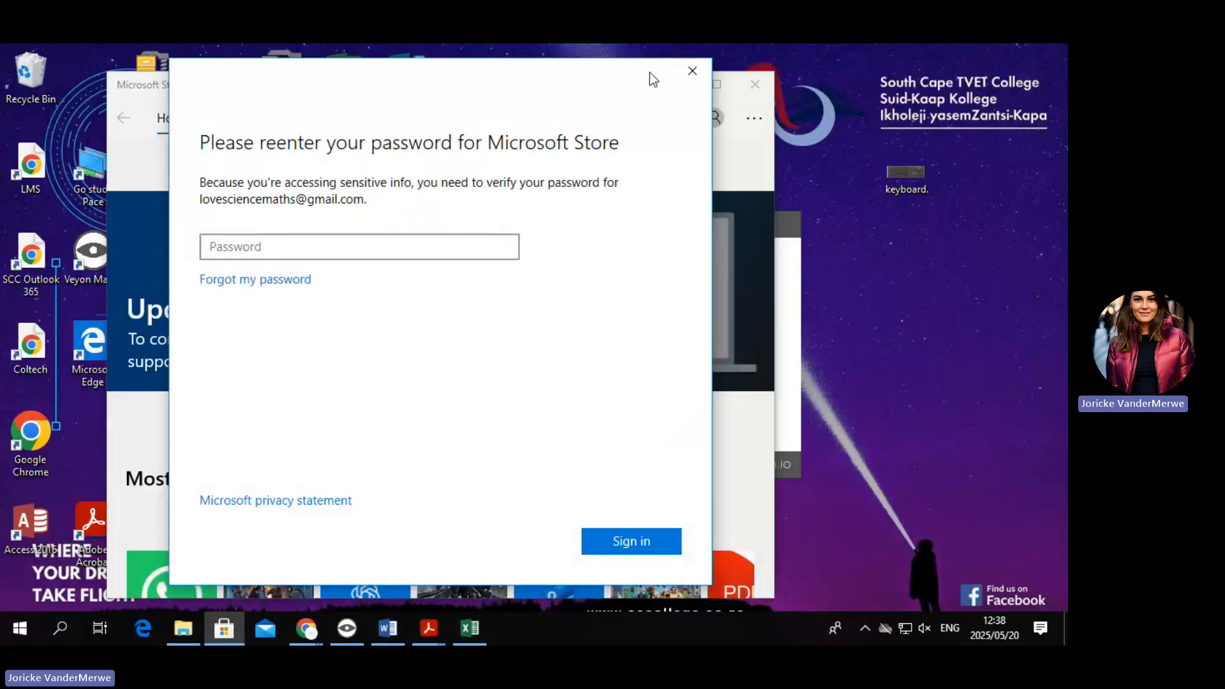
click(689, 73)
click(751, 85)
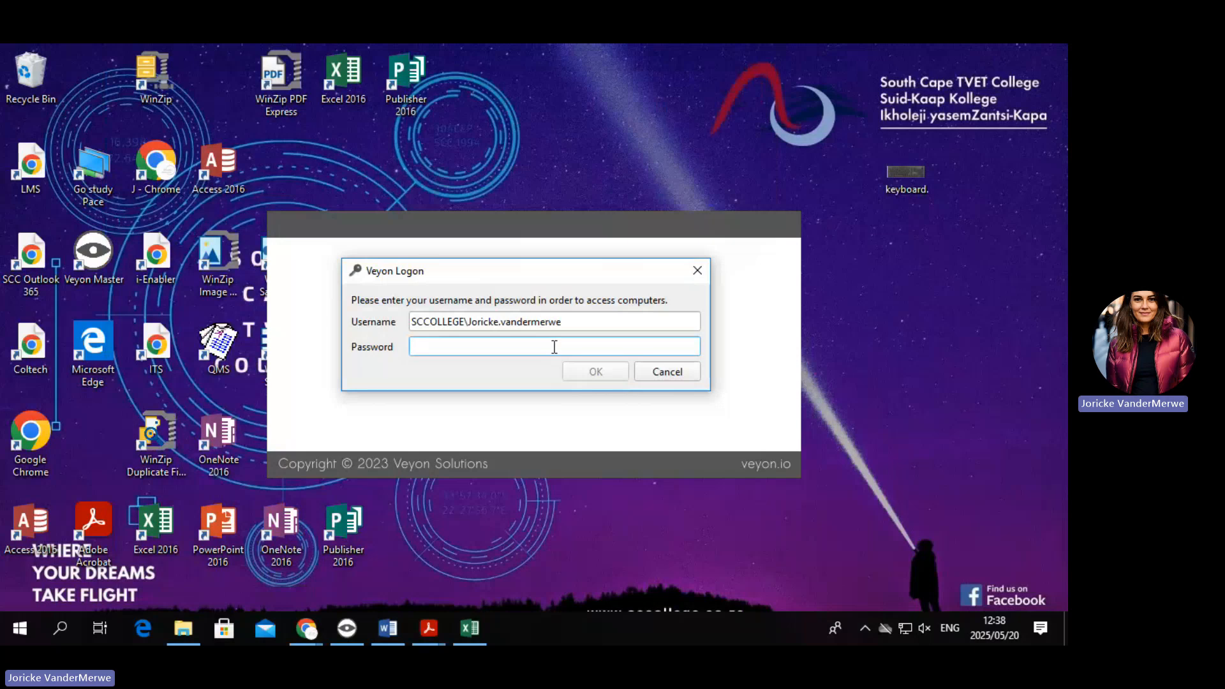
Log on to Veyon with the account password, correcting the first entry, and minimise Veyon Master to reach the desktop.
text(•••••••)
key(BackSpace)
key(BackSpace)
key(BackSpace)
key(BackSpace)
key(BackSpace)
key(BackSpace)
key(BackSpace)
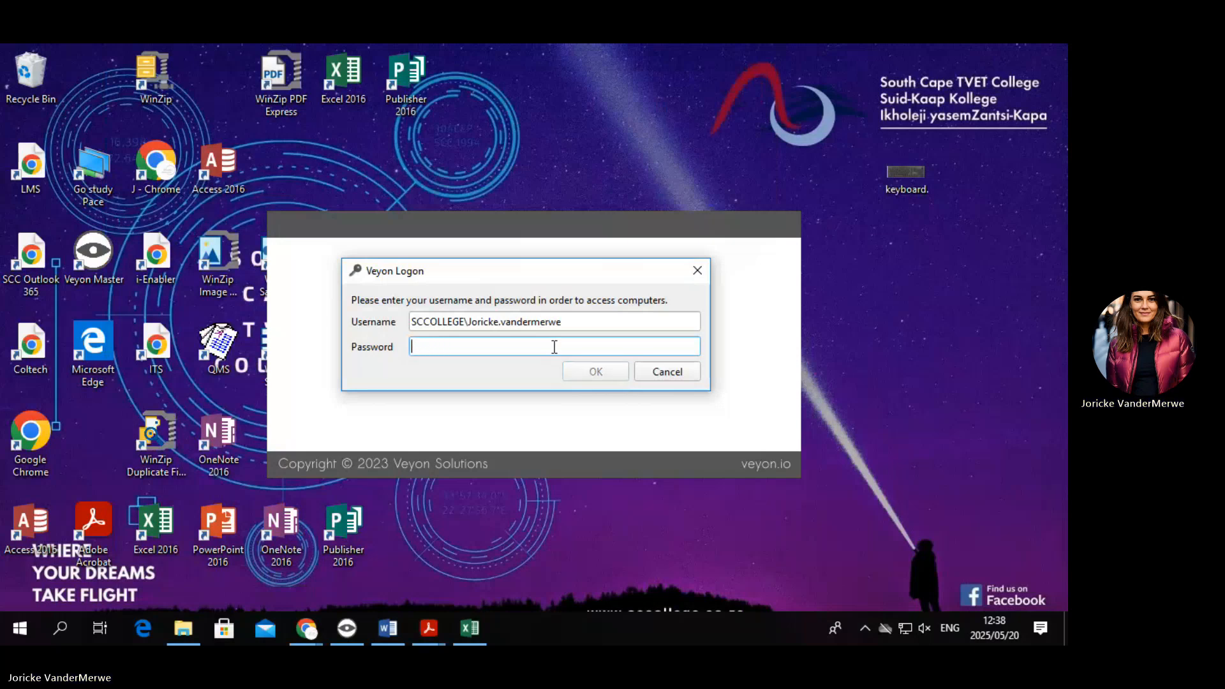
text(•••••••••)
key(Return)
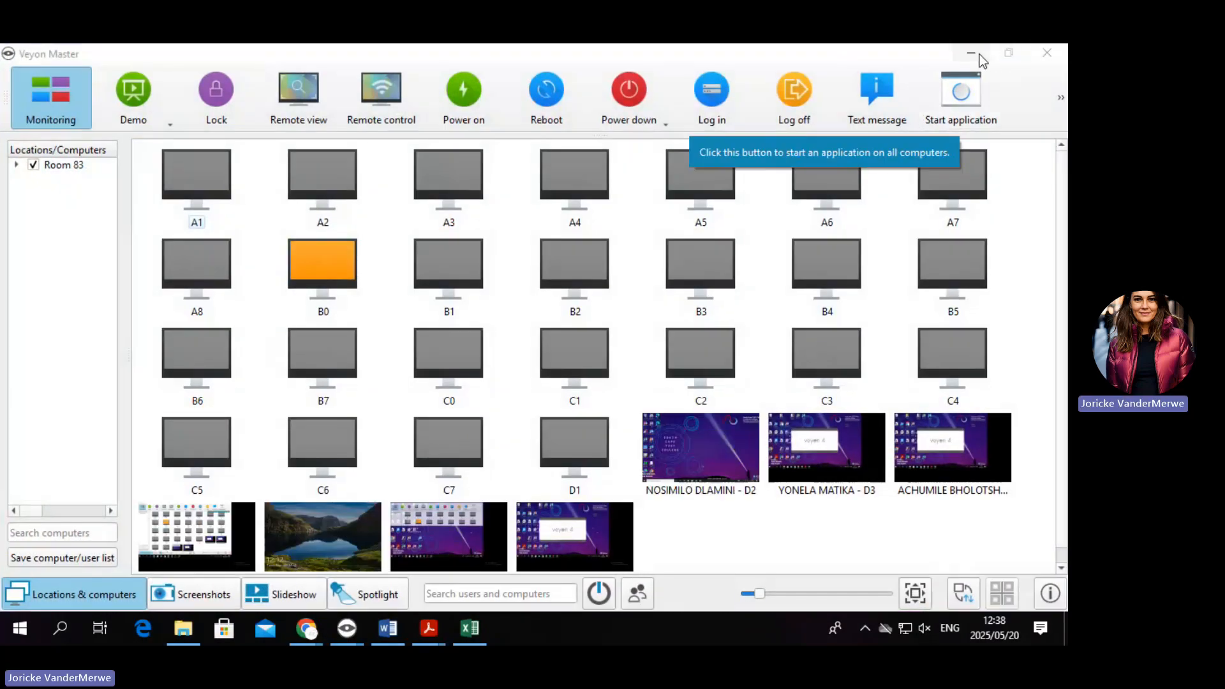
click(977, 54)
Open the keyboard picture from the desktop to examine the F4 key, and return to RUGBY.xlsx in Excel.
double_click(902, 174)
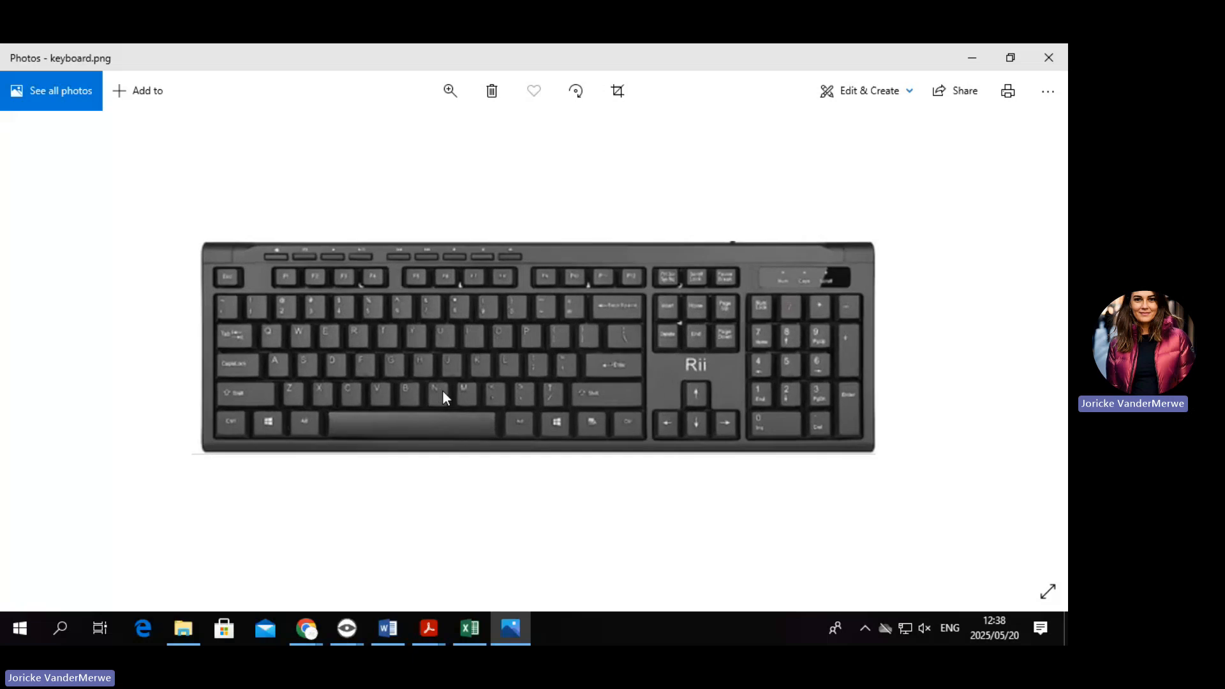
click(353, 261)
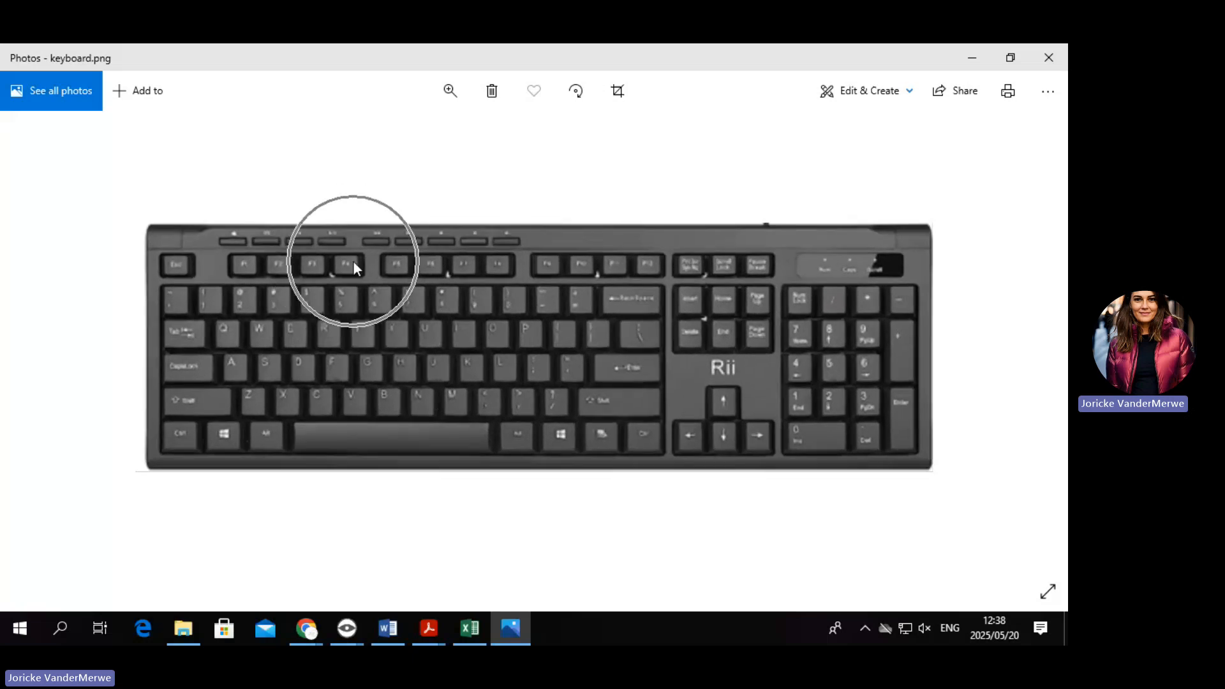
click(978, 60)
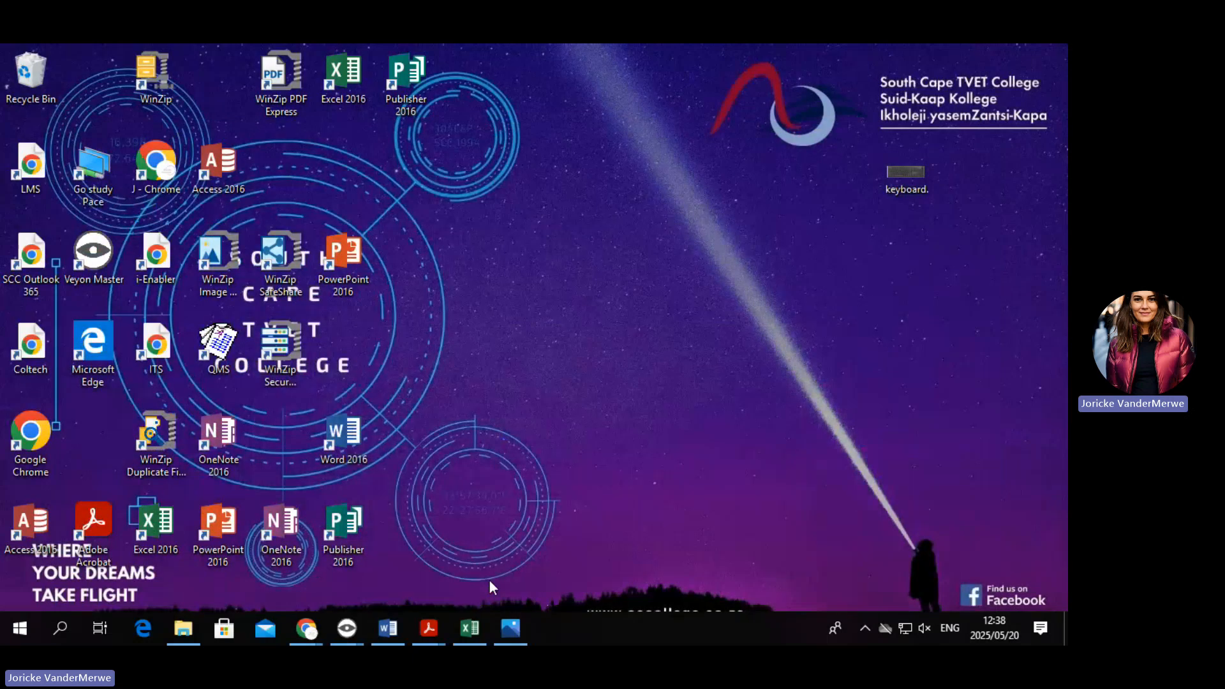
click(468, 629)
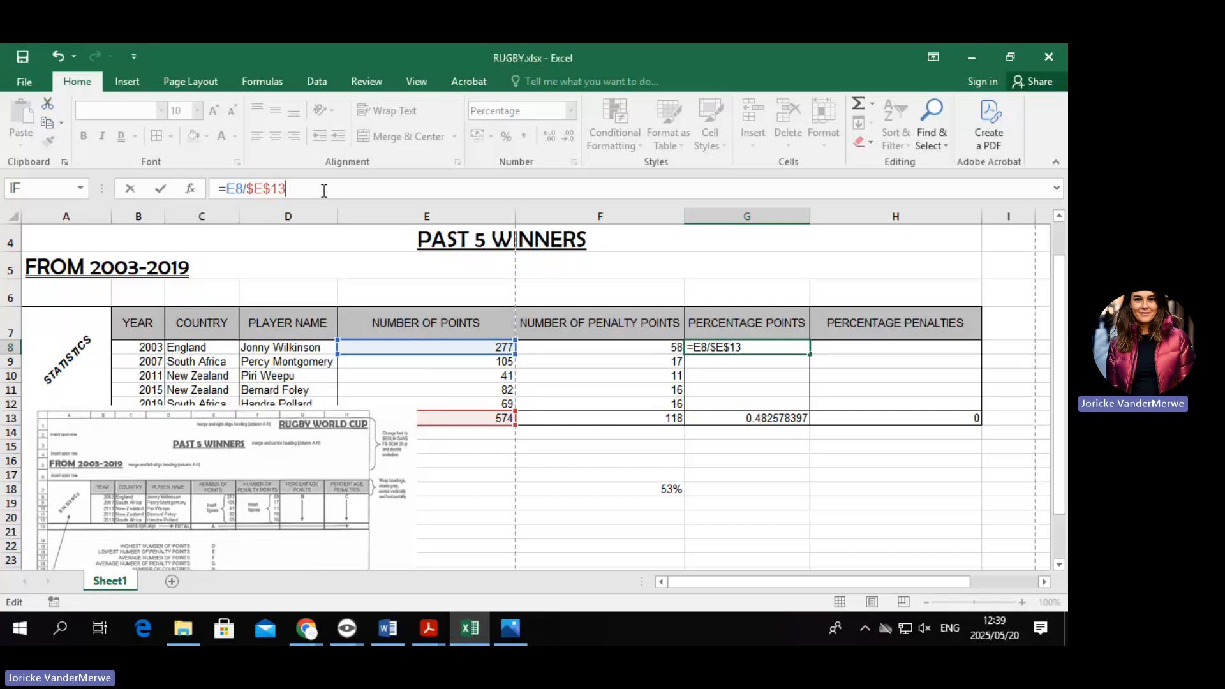
Confirm the absolute-reference formula in G8 and copy it down the PERCENTAGE POINTS column through G12.
key(Return)
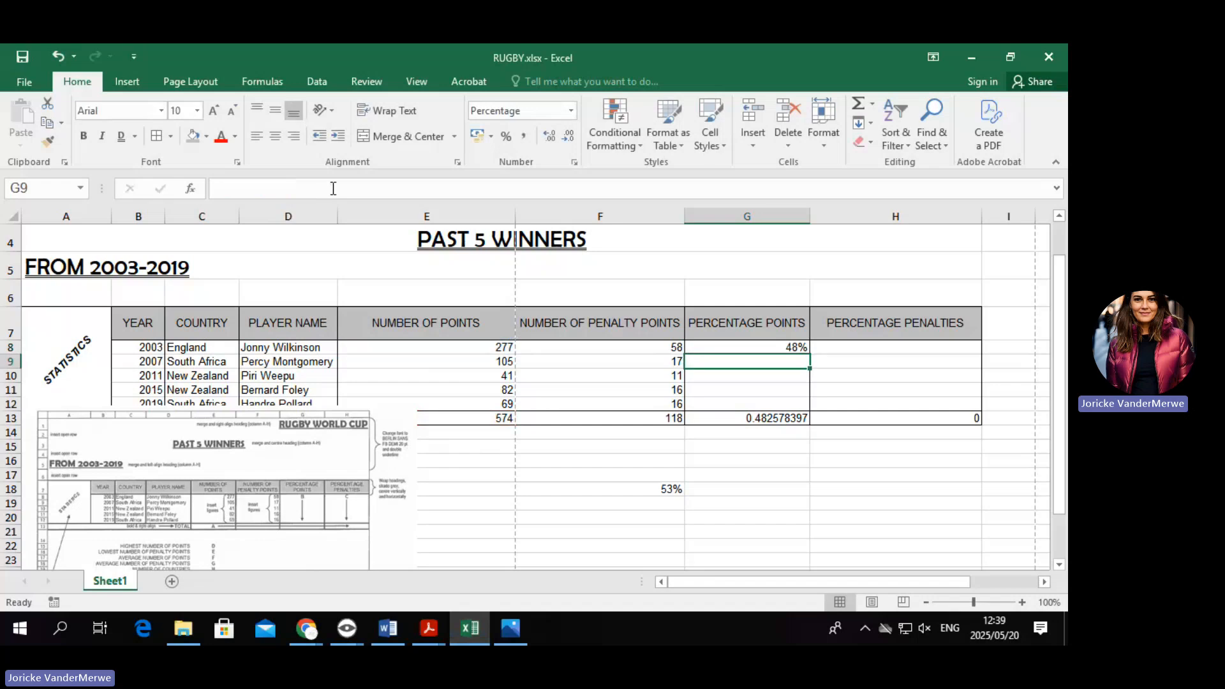
click(730, 347)
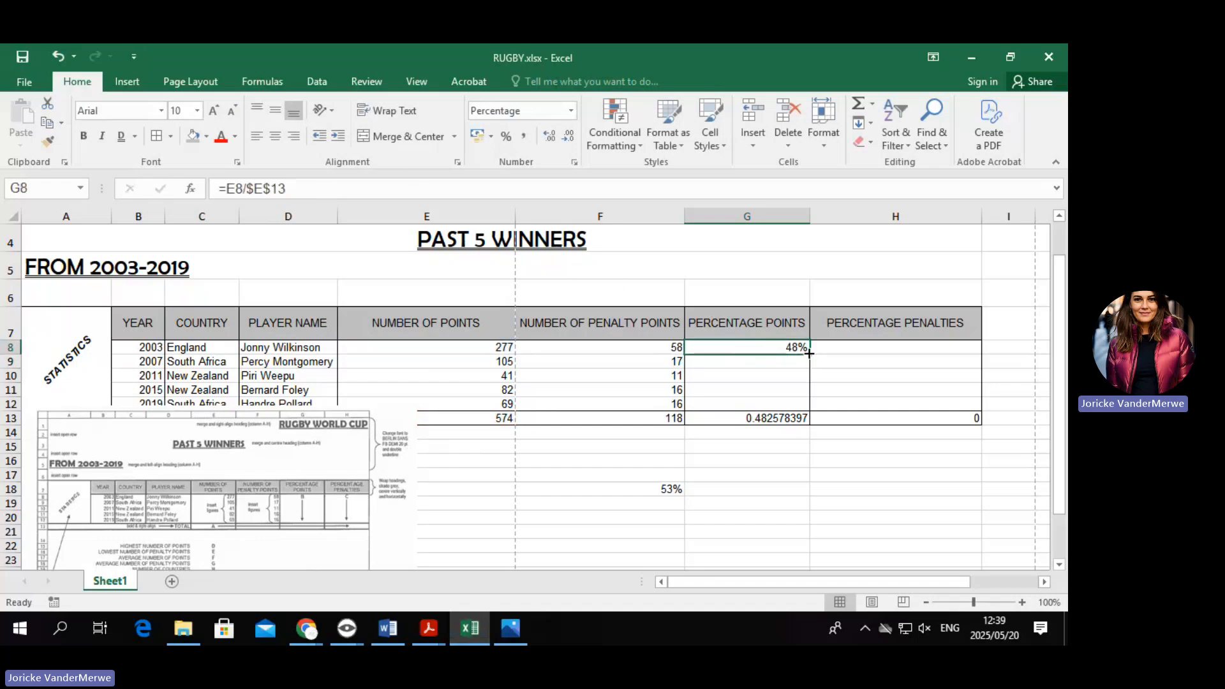
drag(810, 354, 805, 401)
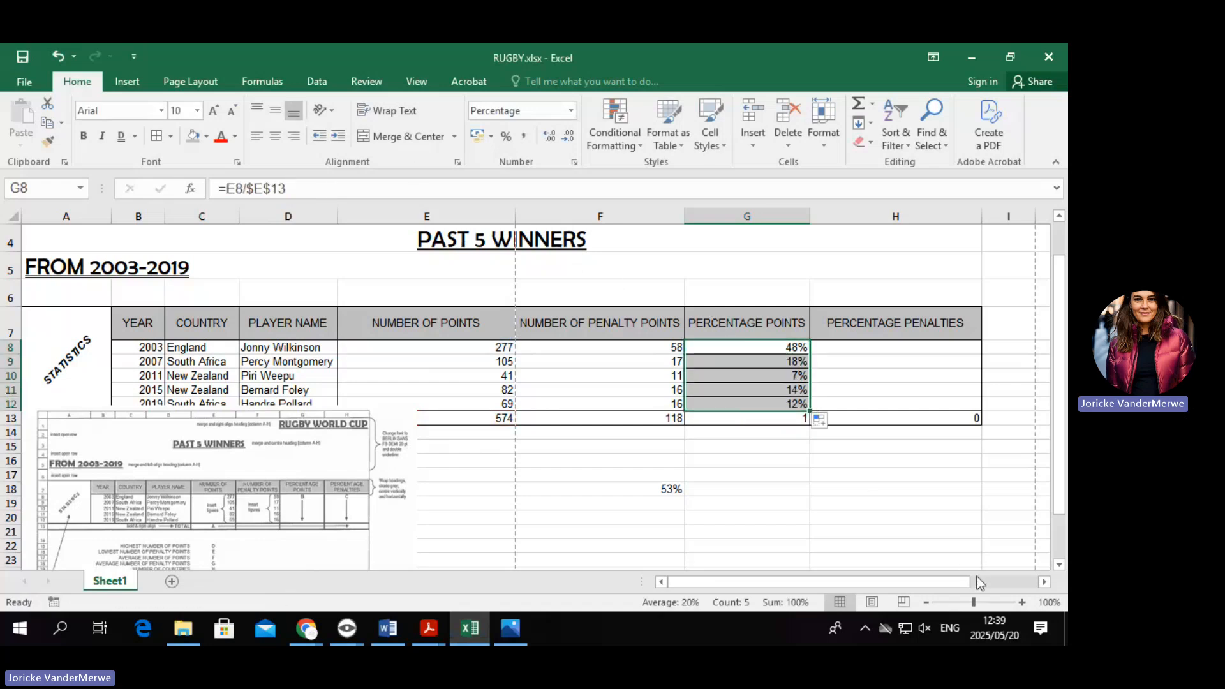
Format the PERCENTAGE POINTS total in G13 as a percentage and refill the G8 formula down through G12.
click(759, 423)
click(507, 137)
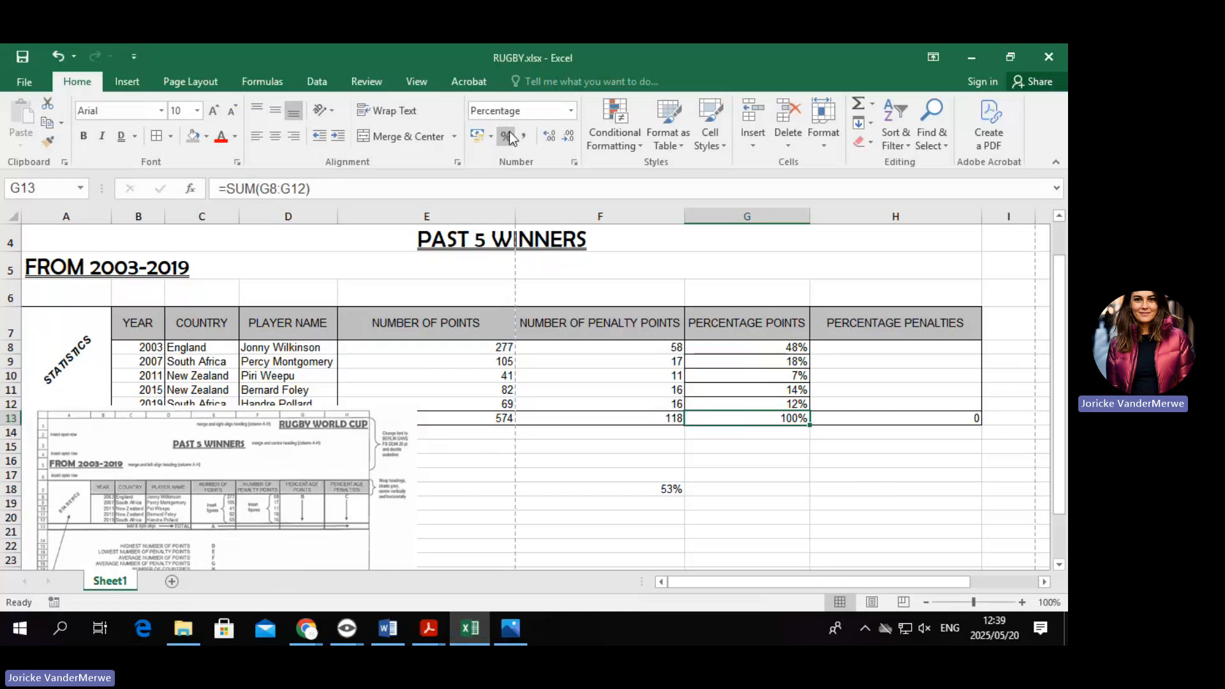
click(791, 348)
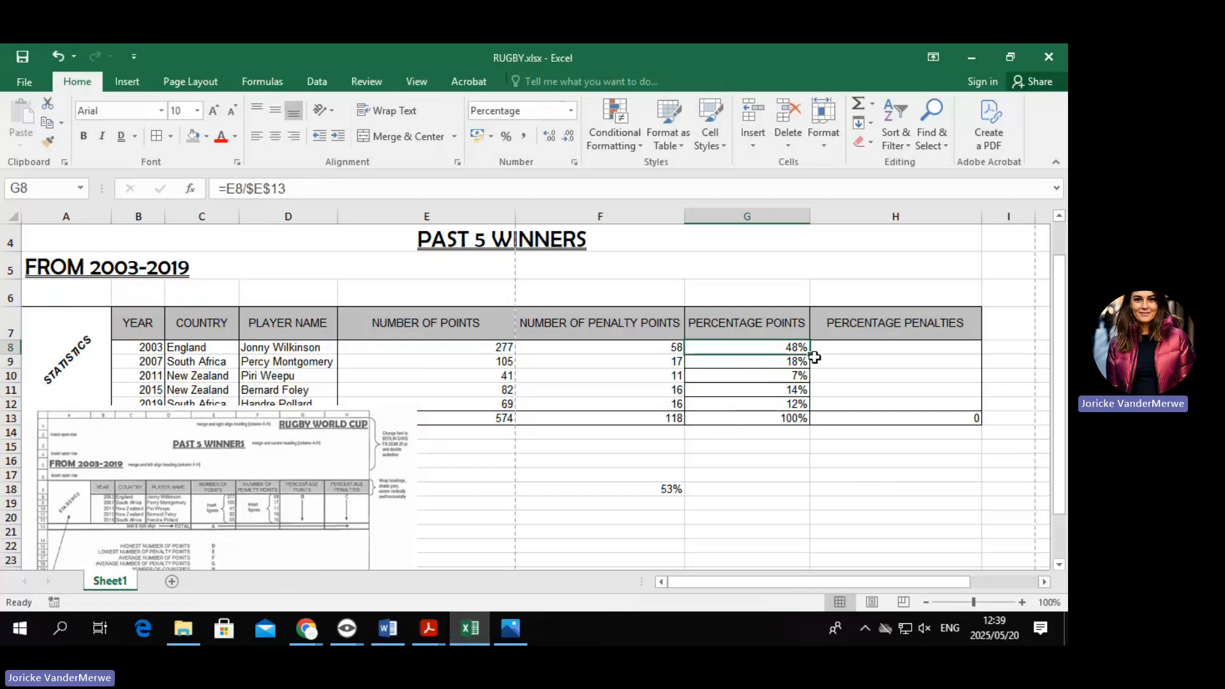
drag(809, 353, 812, 409)
click(746, 503)
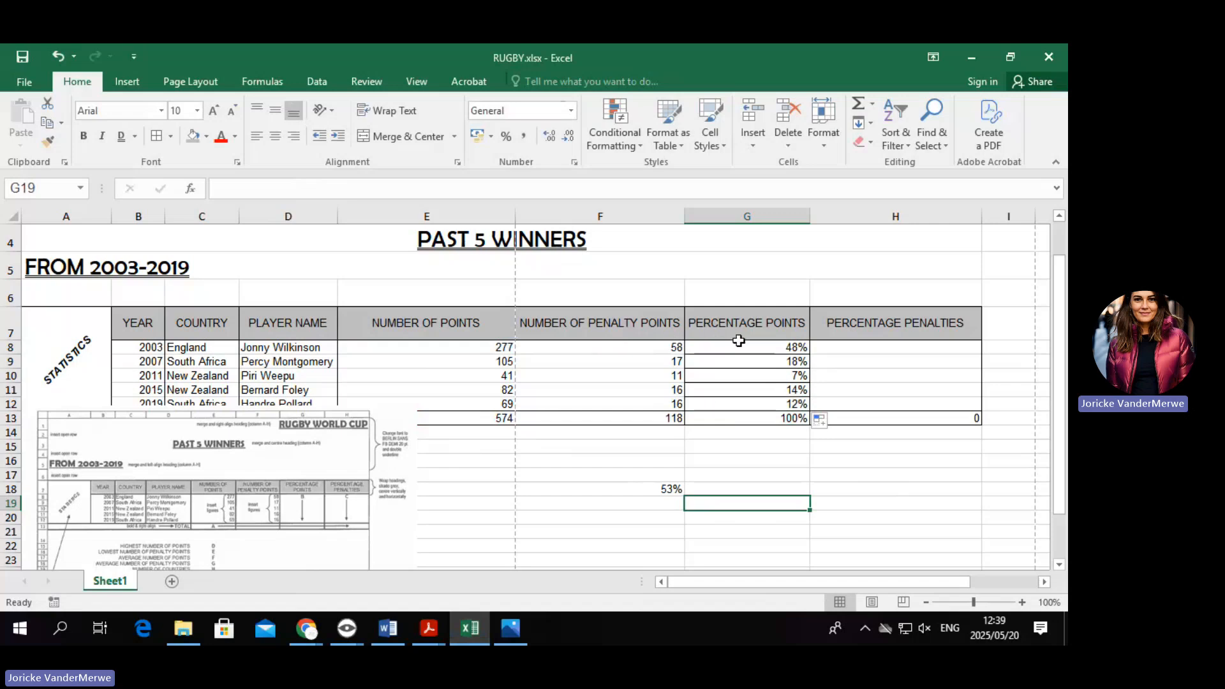
Remove all borders from the PERCENTAGE POINTS cells G8:G12.
drag(740, 348, 757, 409)
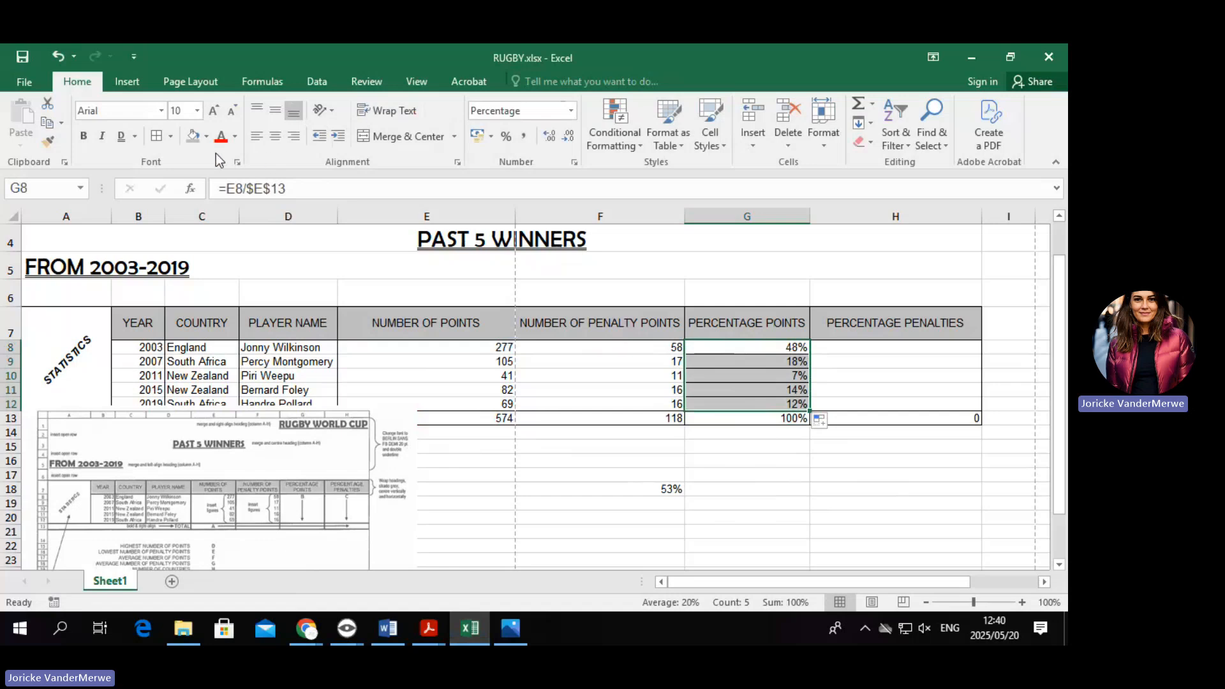
click(168, 142)
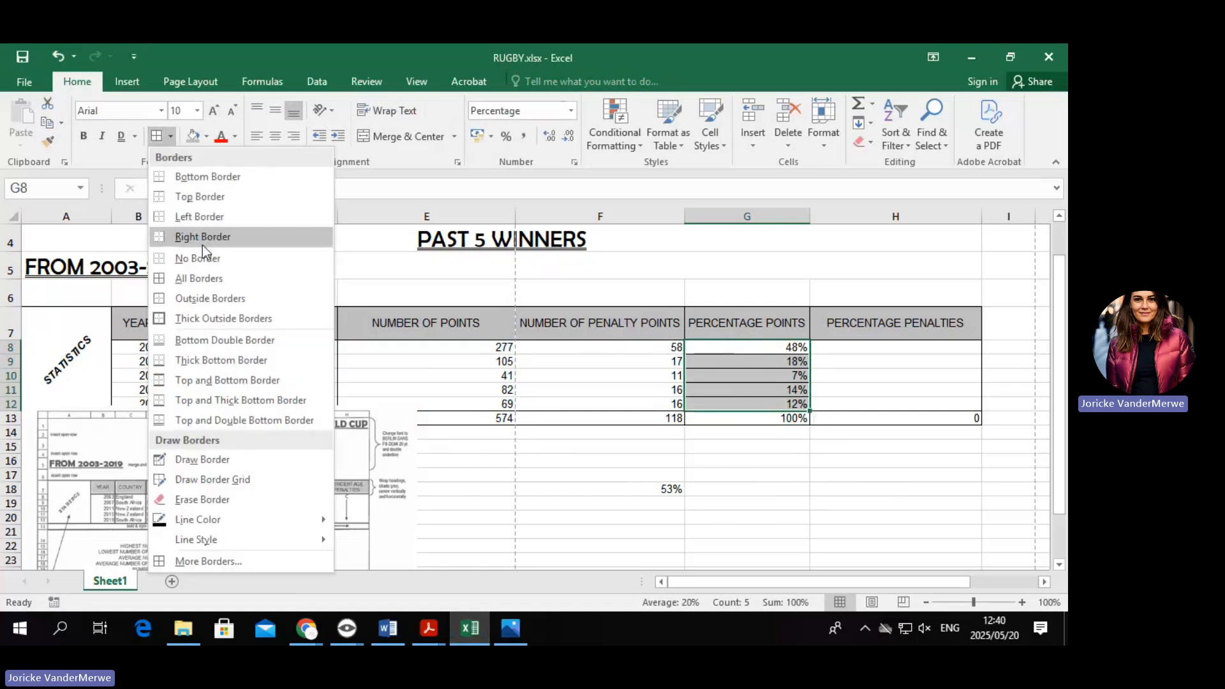
click(216, 262)
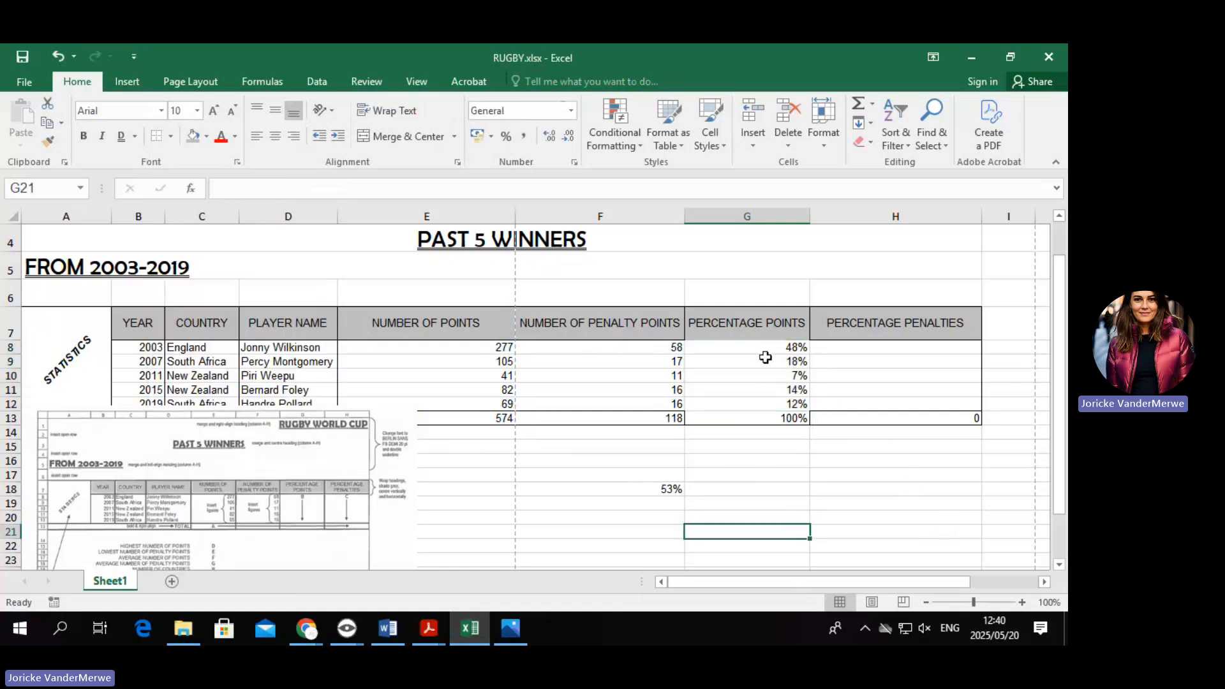
Apply outside borders around the PERCENTAGE POINTS cells G8:G12.
drag(764, 359, 764, 409)
click(618, 485)
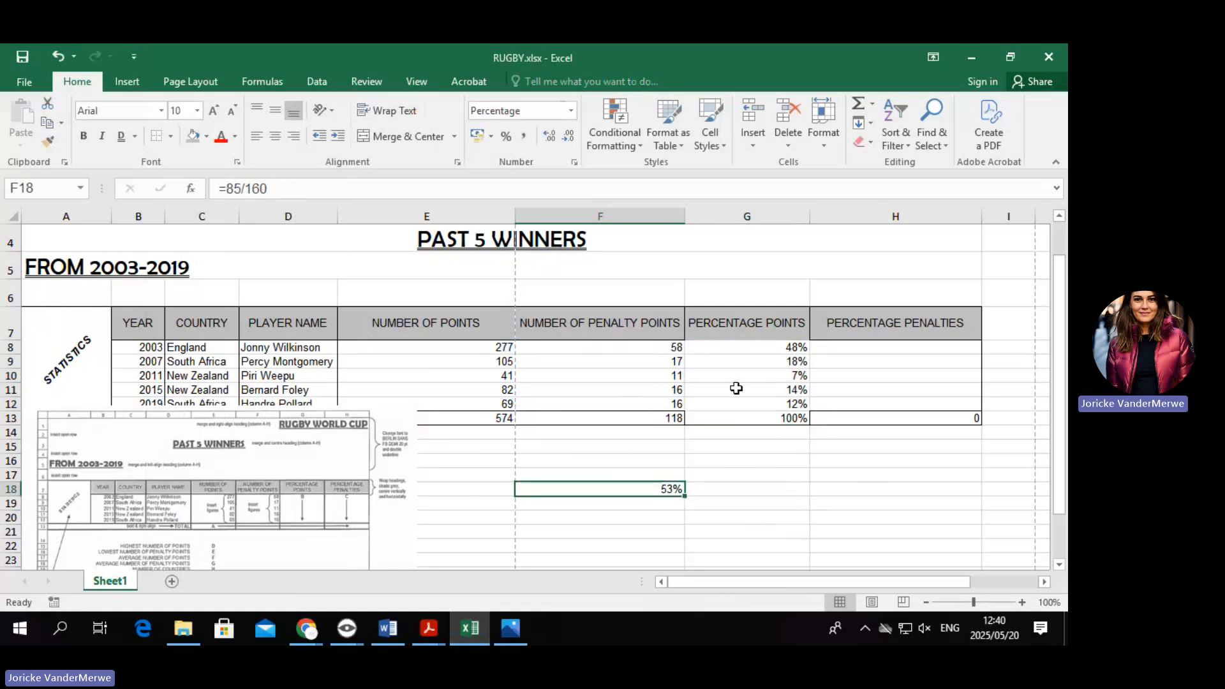
drag(742, 350, 748, 401)
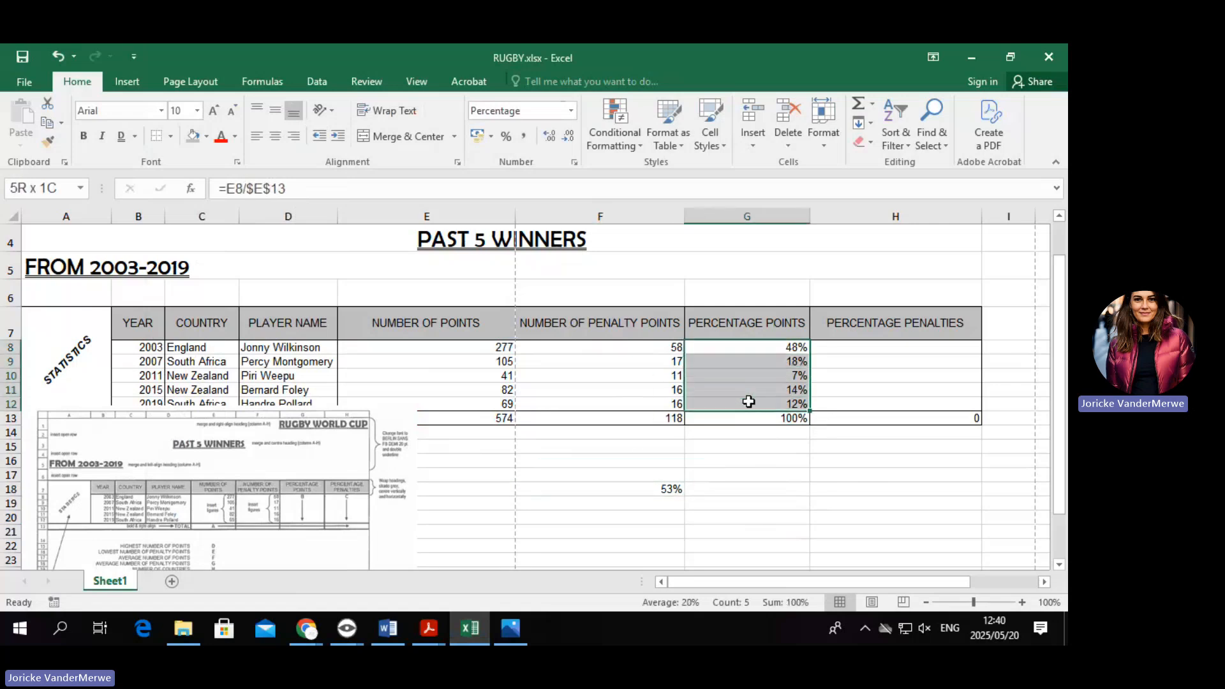
click(170, 136)
click(205, 278)
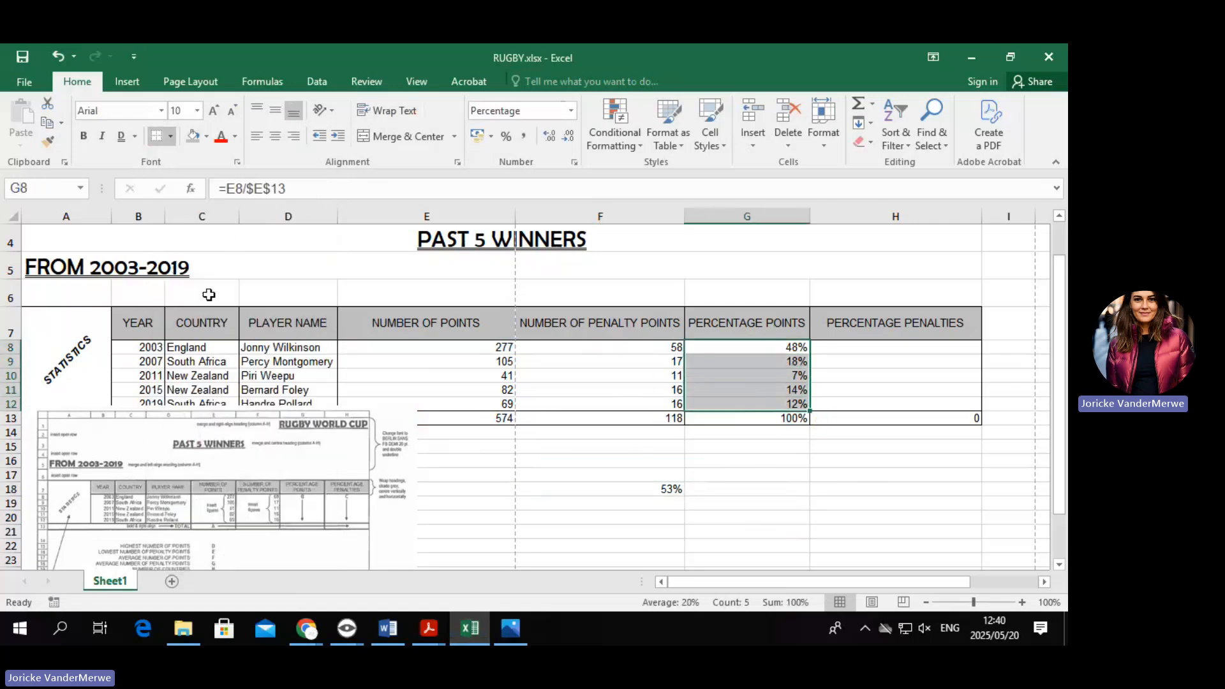
click(790, 517)
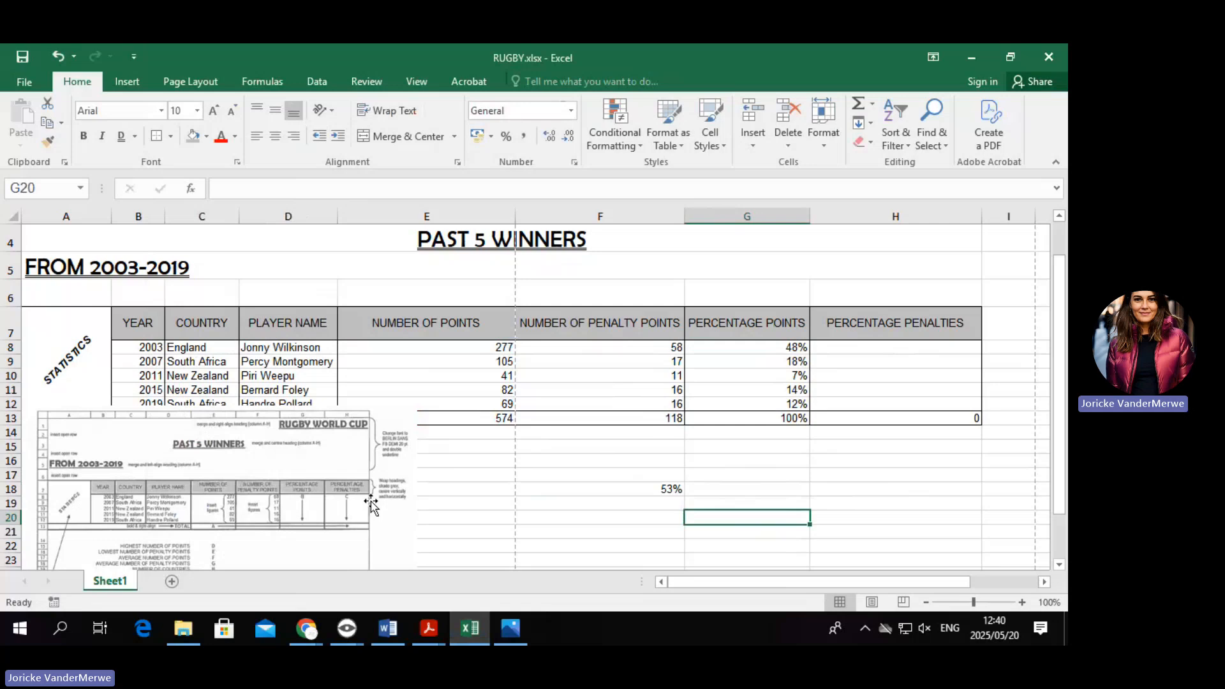
Enter the sample calculation =16/20 in cell F16 below the table.
click(849, 350)
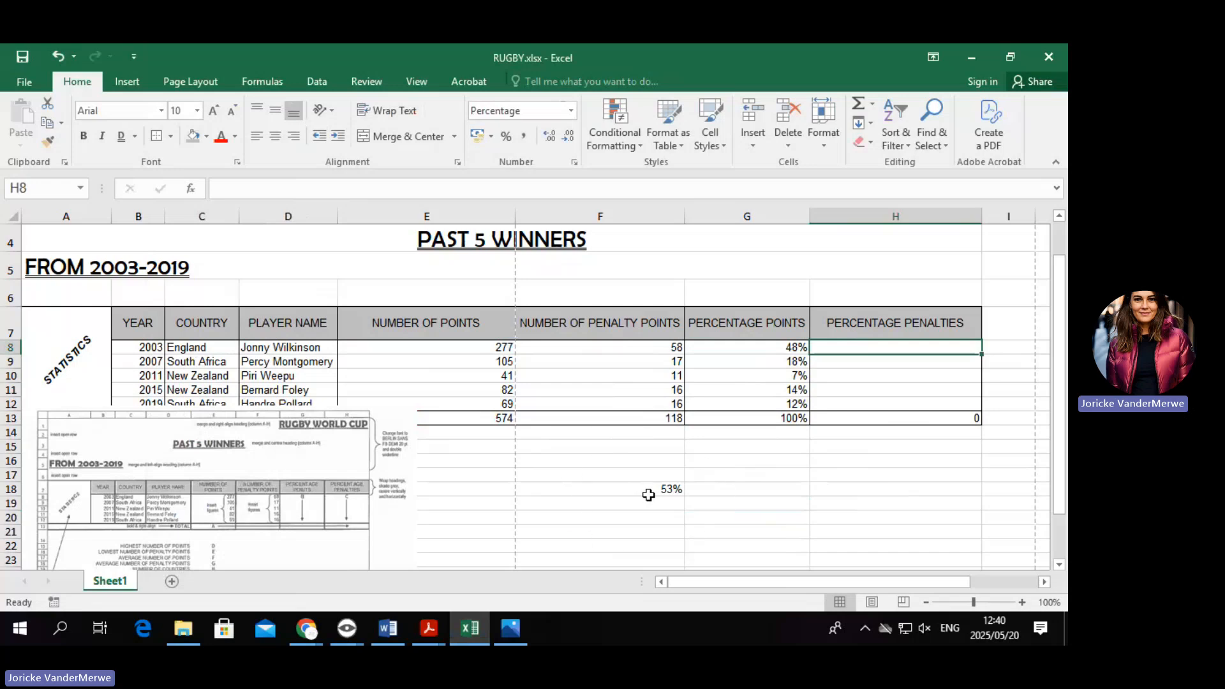
click(634, 461)
text(=)
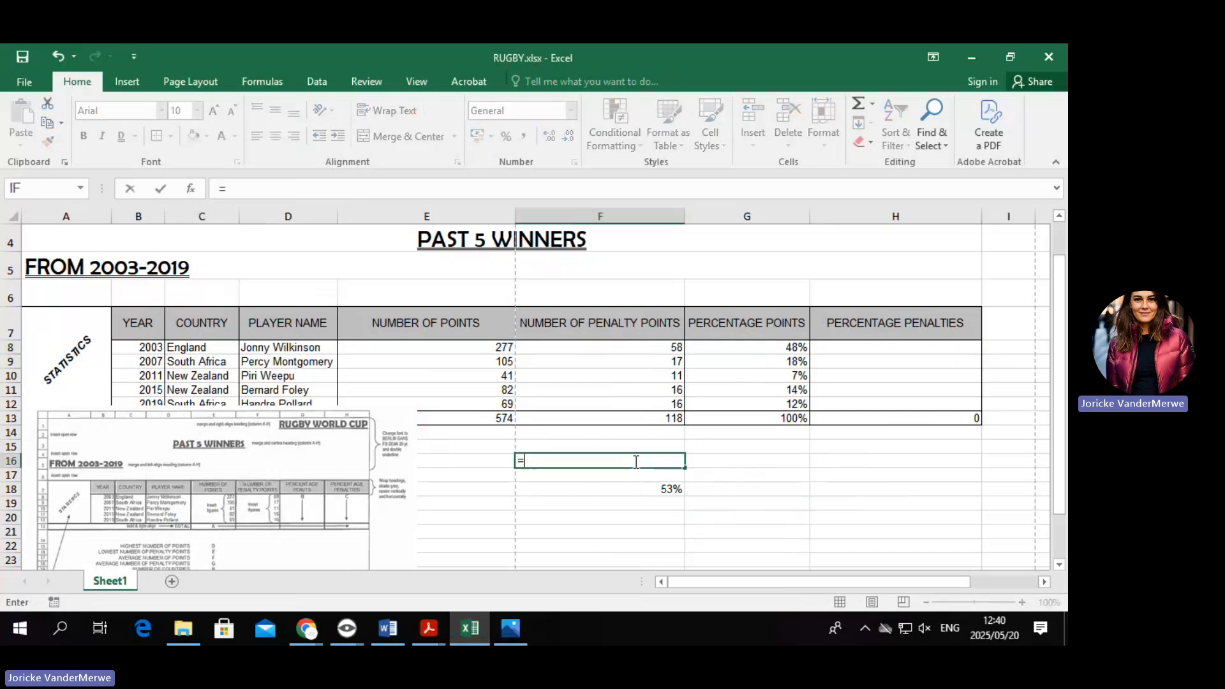
text(16/20)
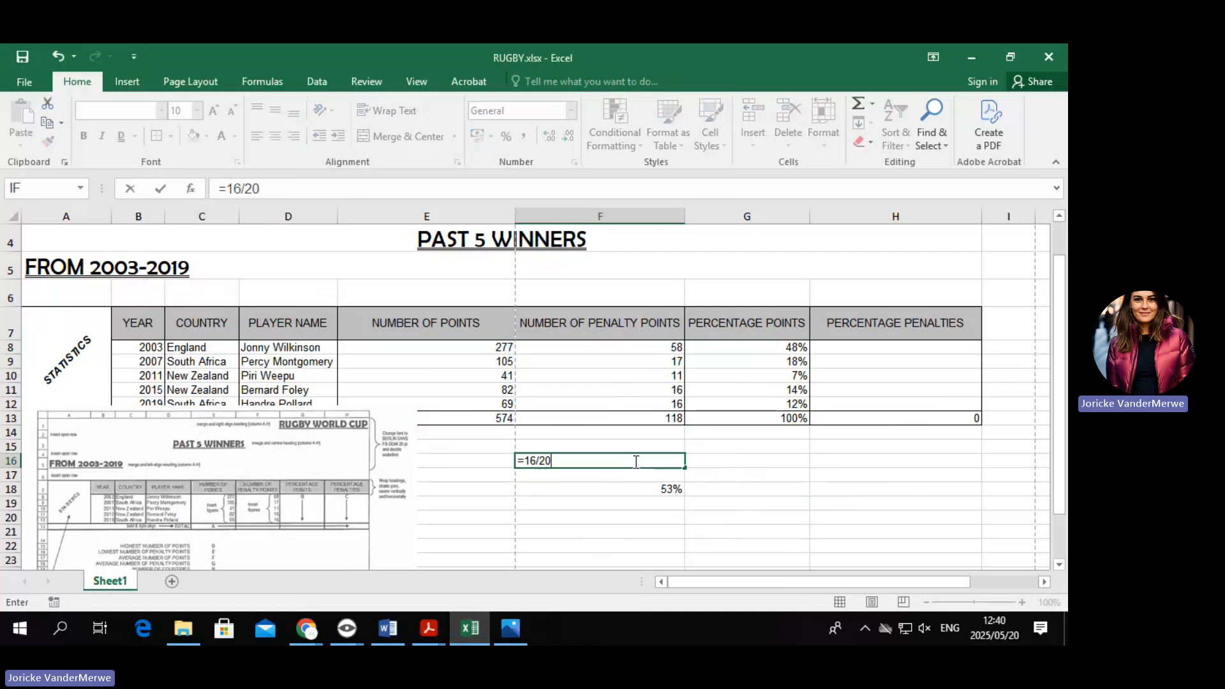
click(615, 501)
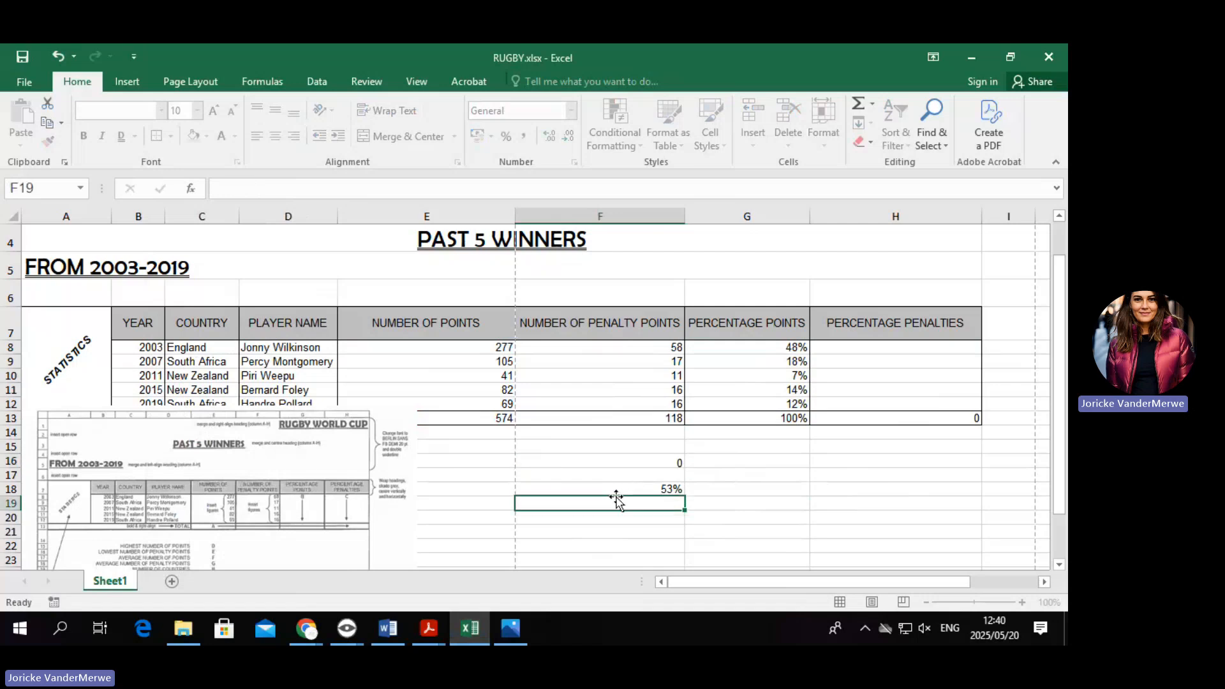
click(667, 460)
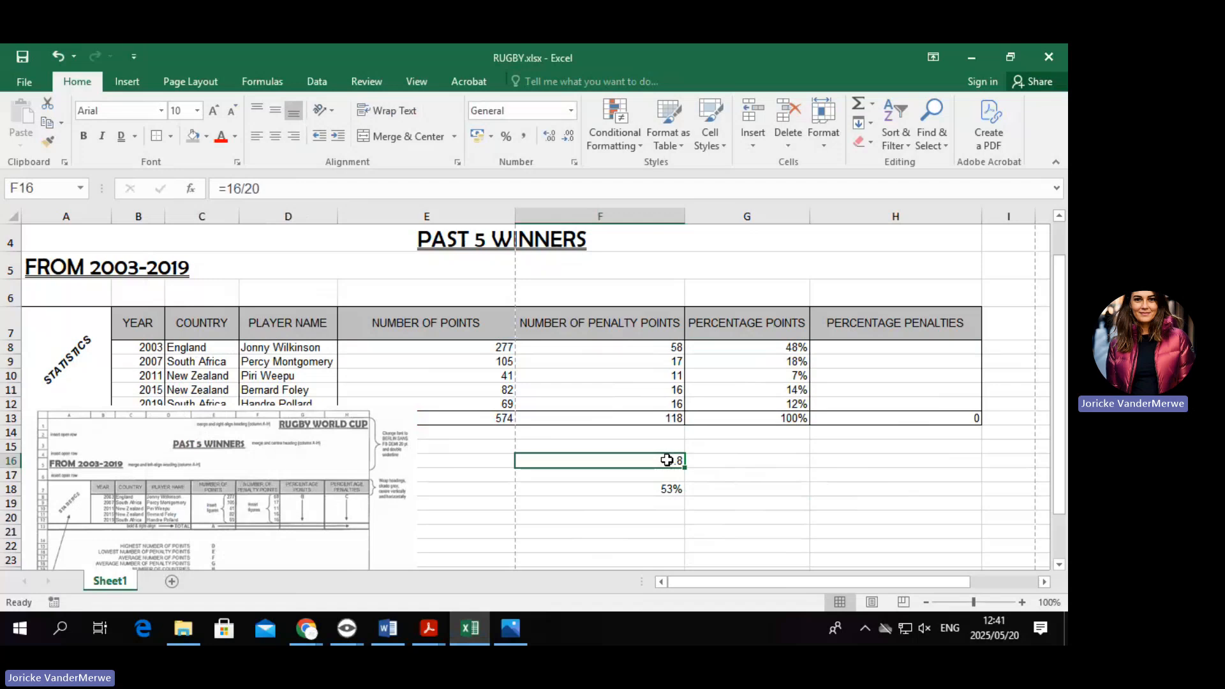
Enter the formula =F8/$F$13 in H8 under PERCENTAGE PENALTIES, with an absolute reference to the penalty points total.
click(872, 348)
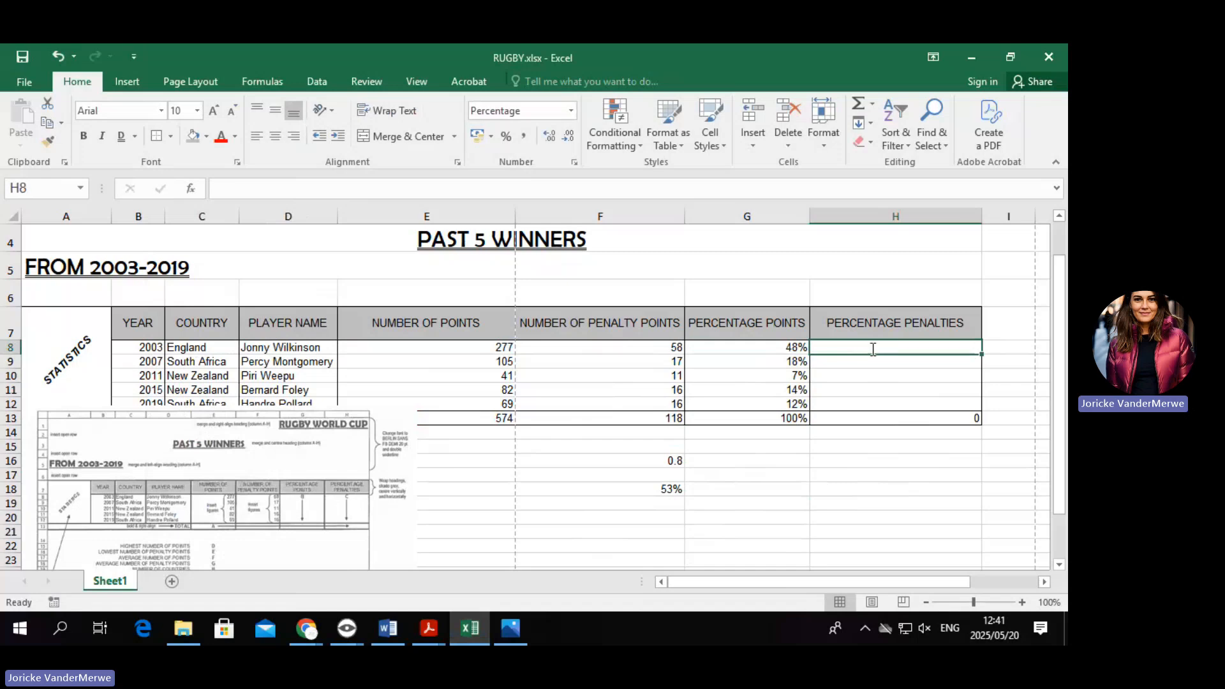
text(=)
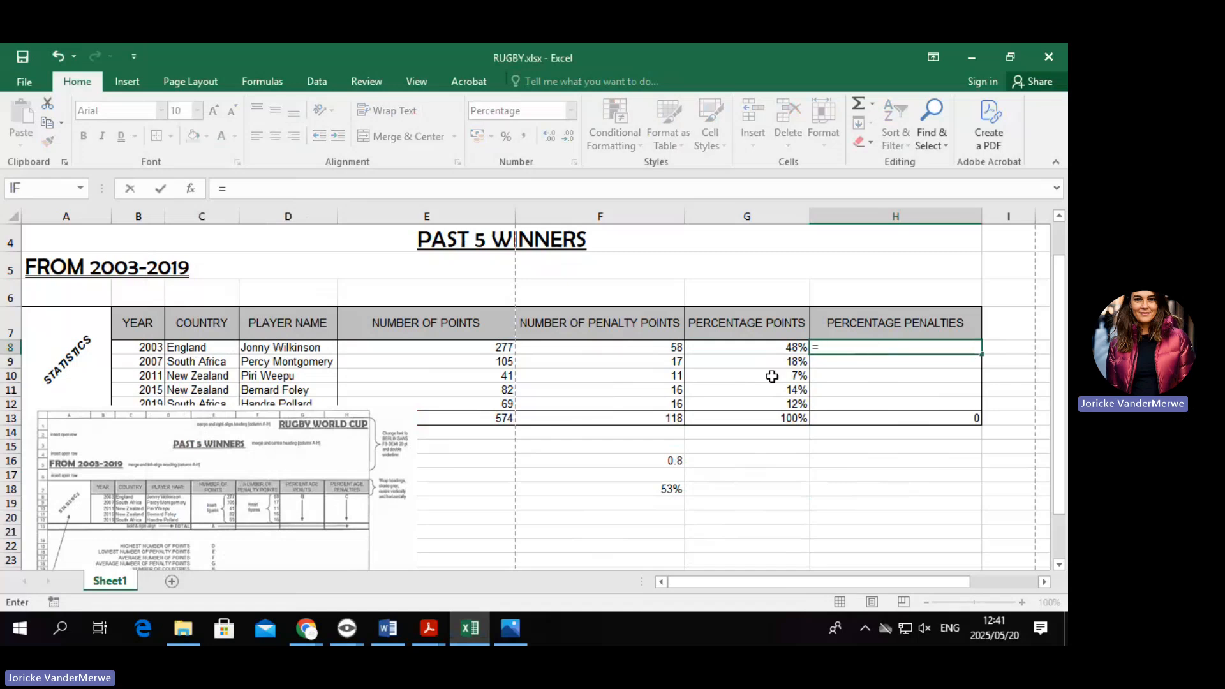
click(636, 348)
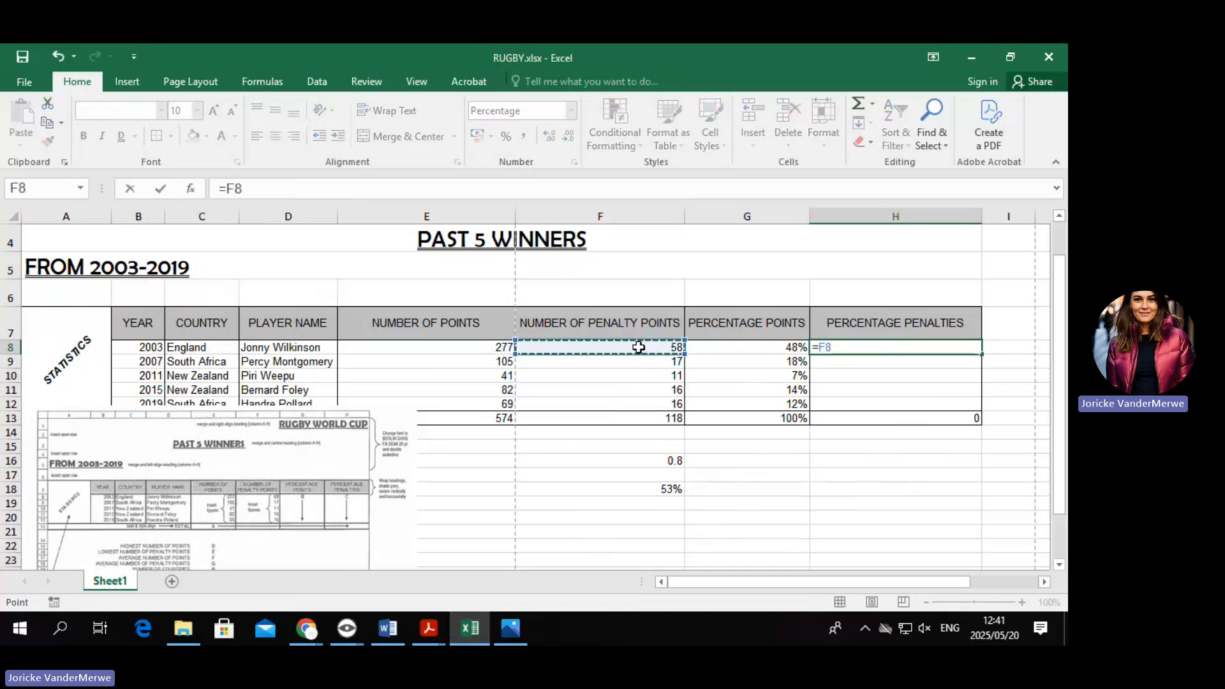
text(/)
click(653, 419)
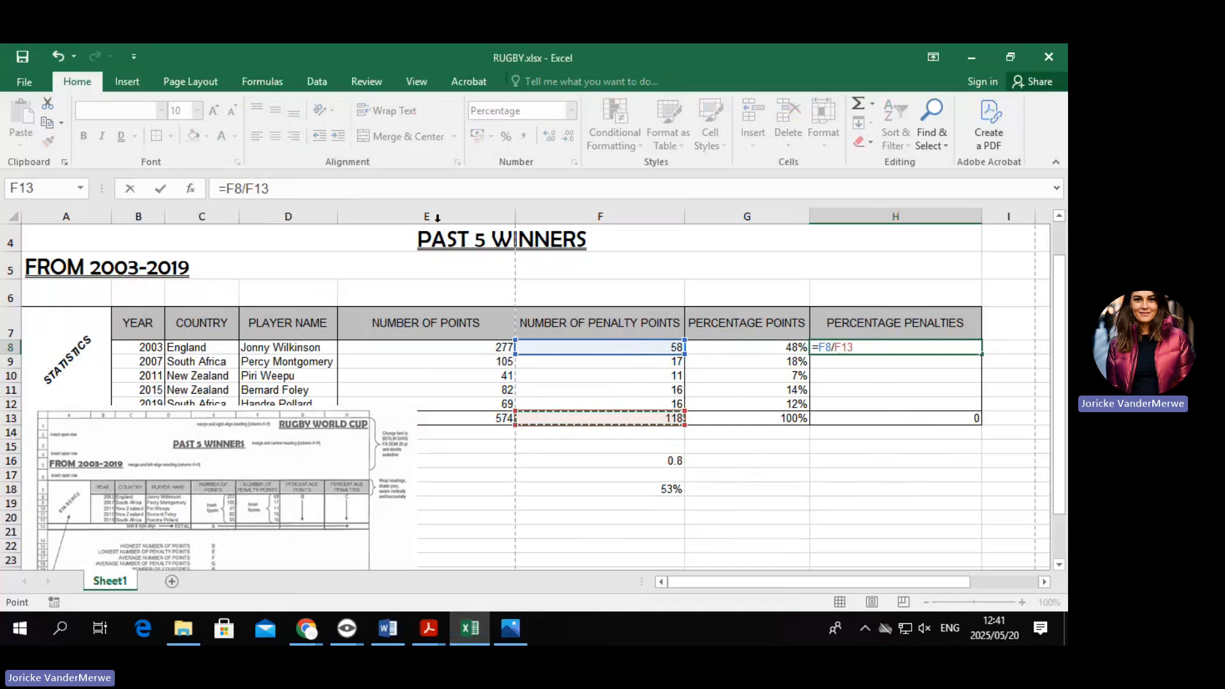
click(332, 193)
key(F4)
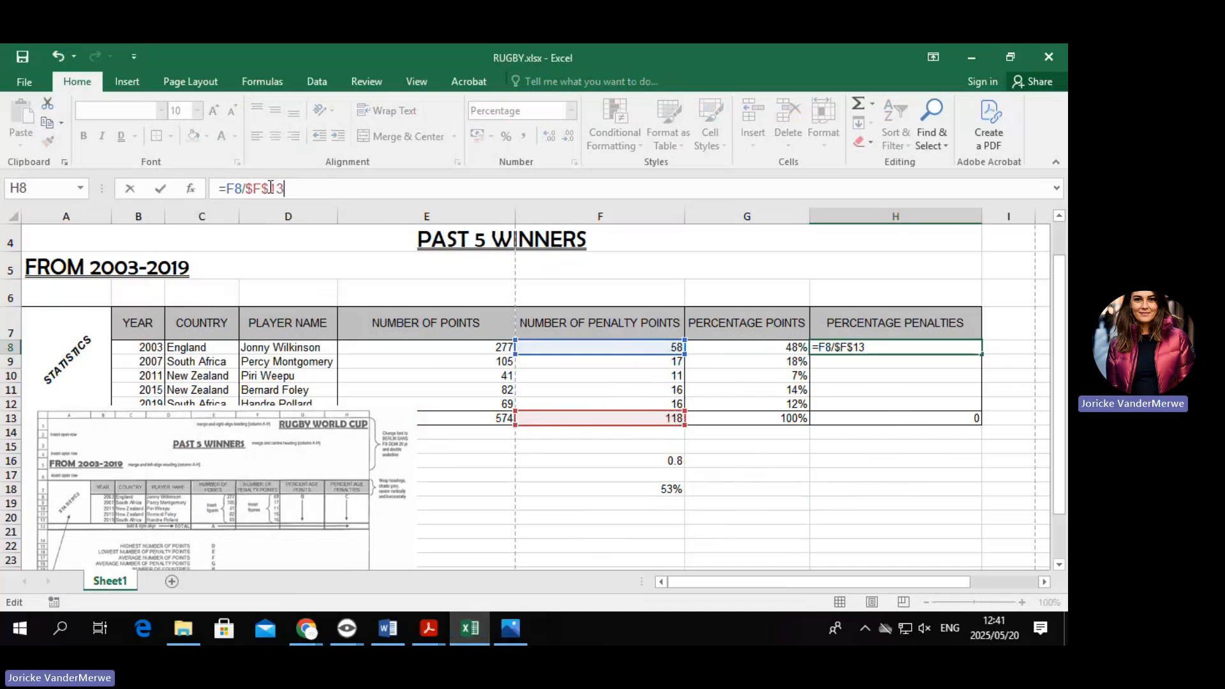
double_click(243, 187)
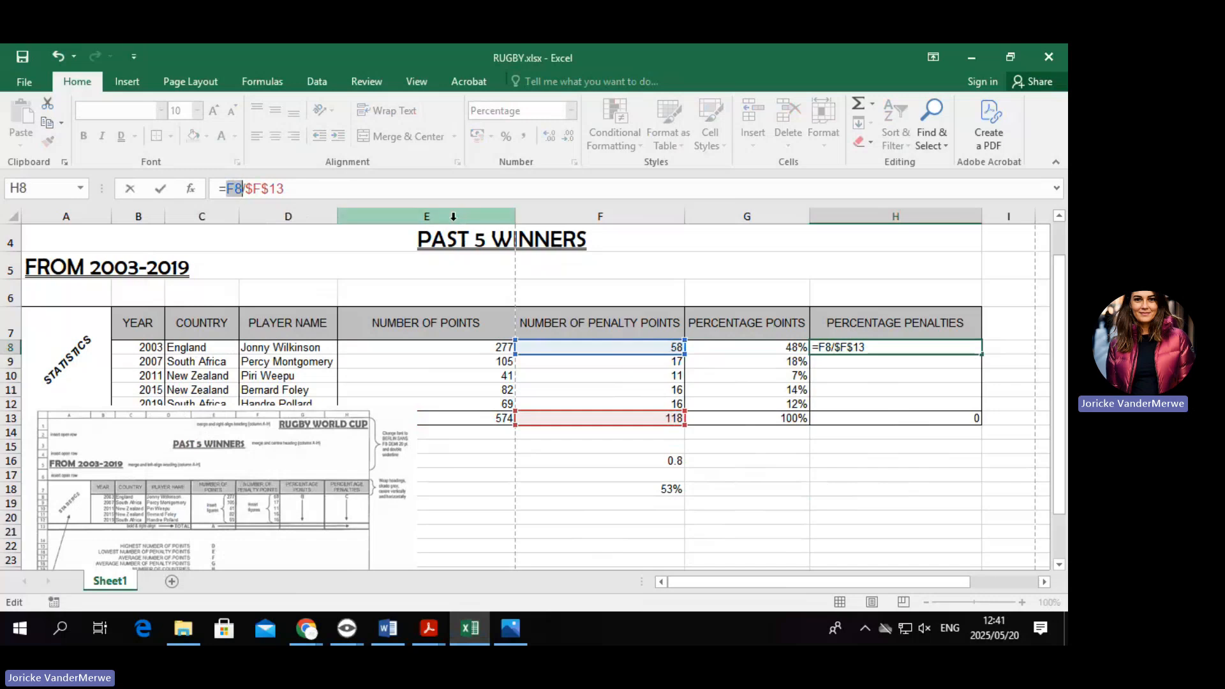
click(338, 194)
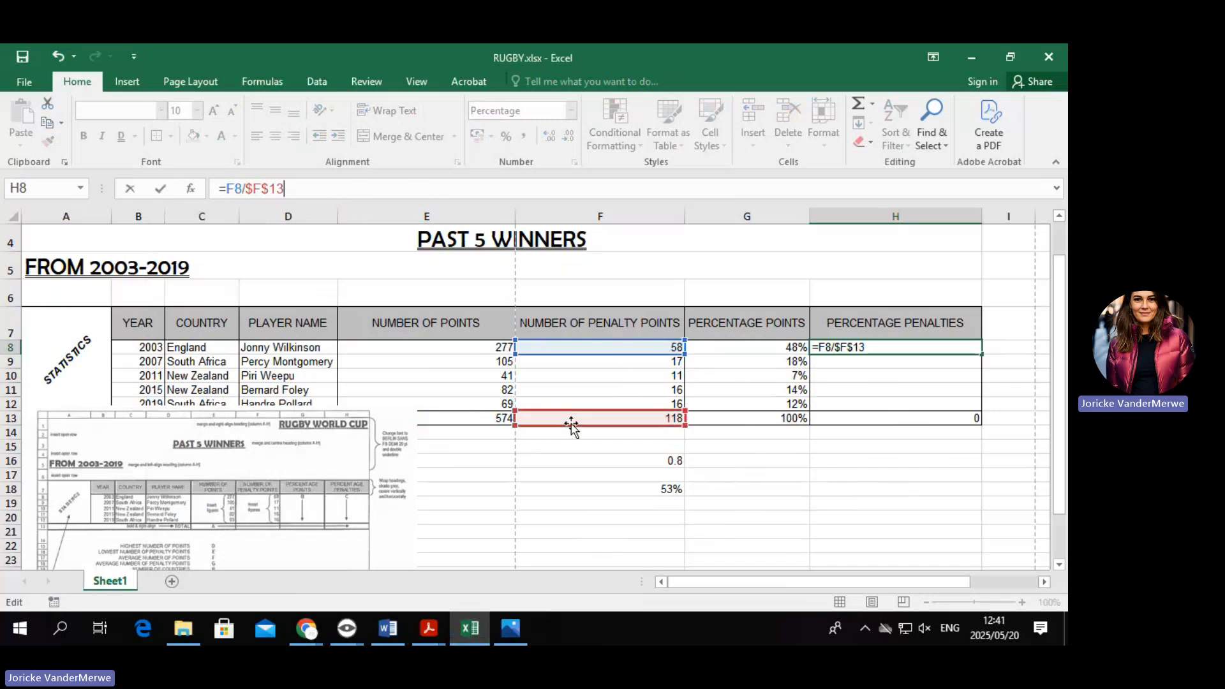
key(Return)
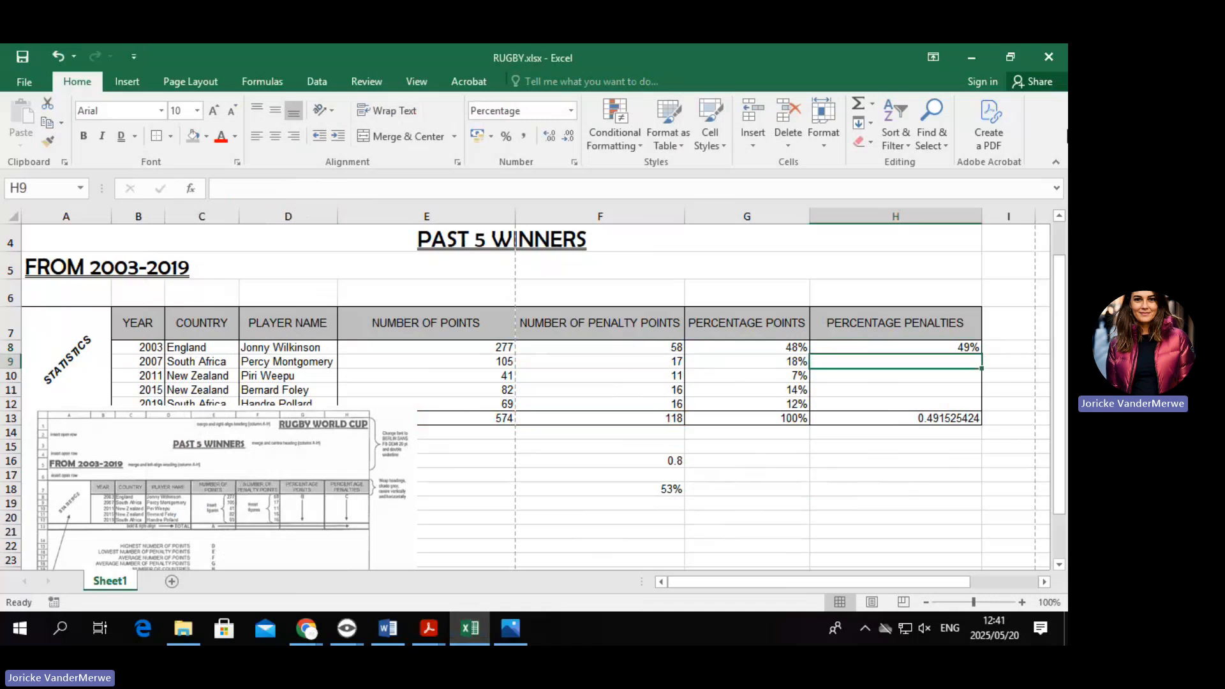
Copy the H8 formula down through H12 and format the PERCENTAGE PENALTIES total in H13 as a percentage.
click(872, 350)
drag(983, 354, 986, 408)
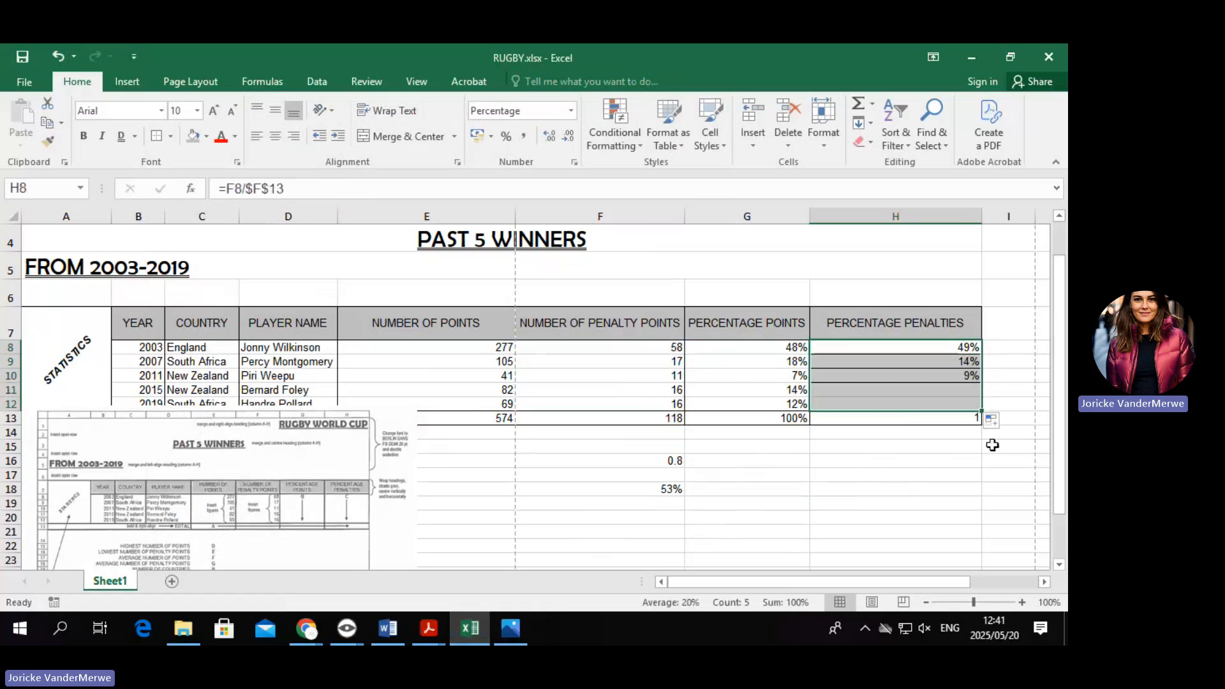
click(947, 348)
drag(983, 355, 989, 421)
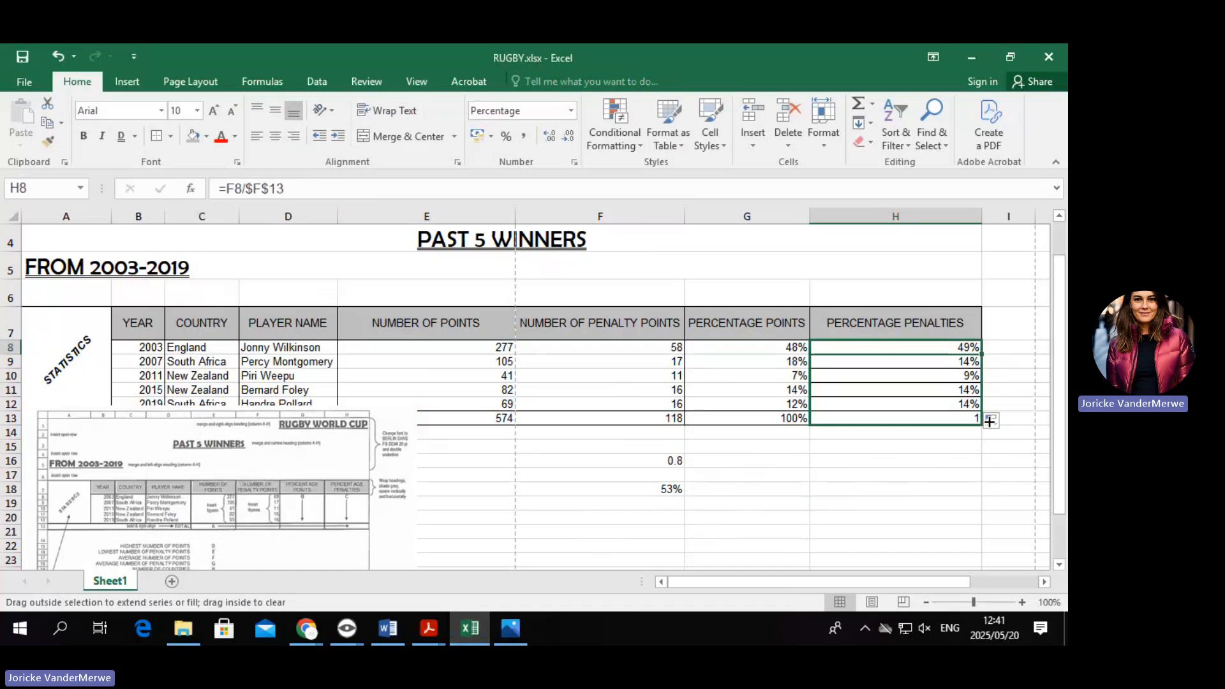
drag(990, 420, 986, 408)
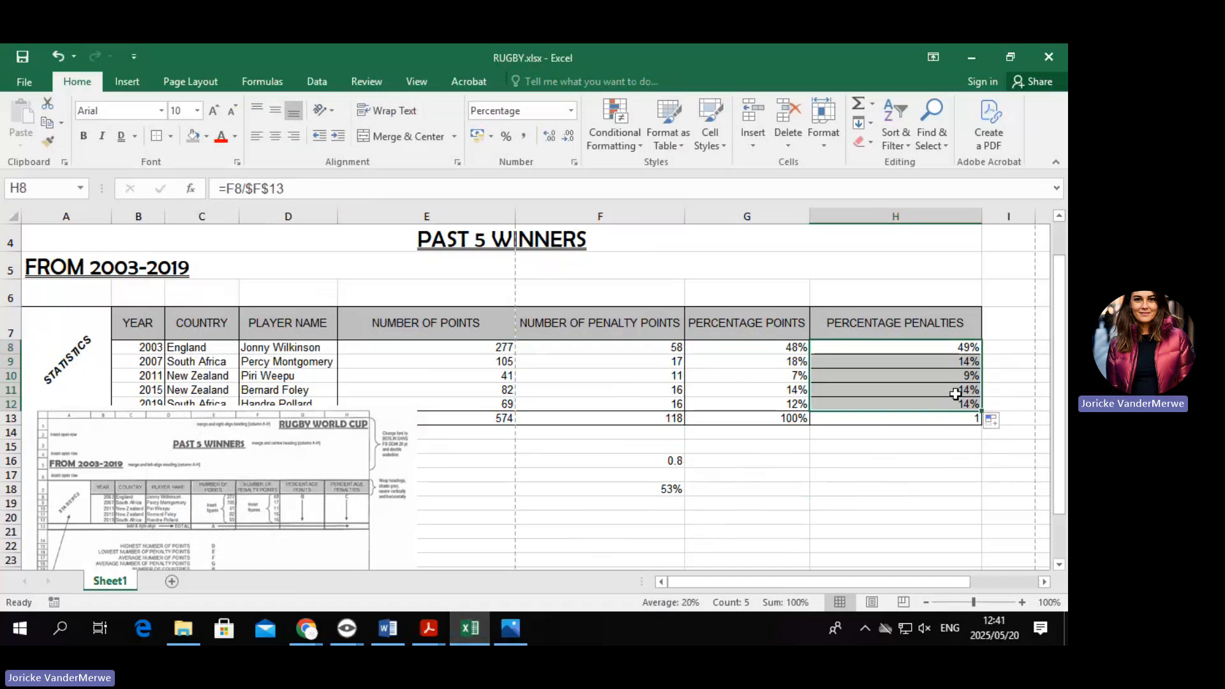
click(930, 425)
click(504, 139)
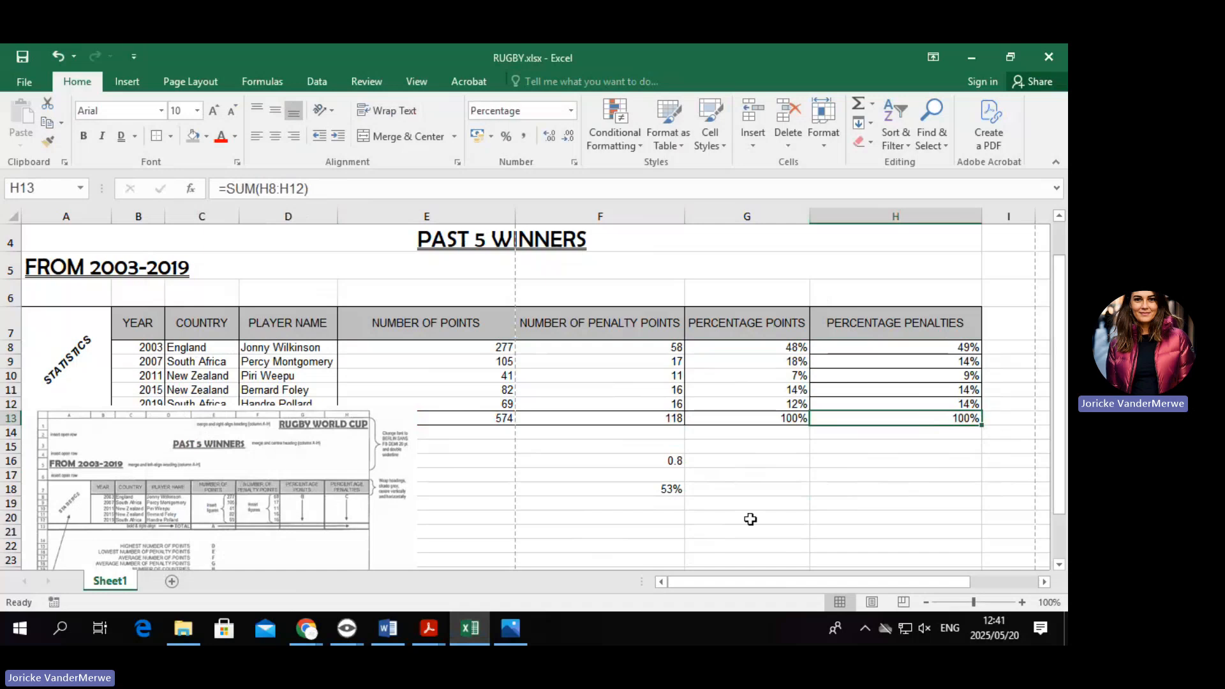
Remove all borders from the percentage cells G8:H12 and show their values with one decimal place.
drag(782, 351, 869, 398)
click(170, 137)
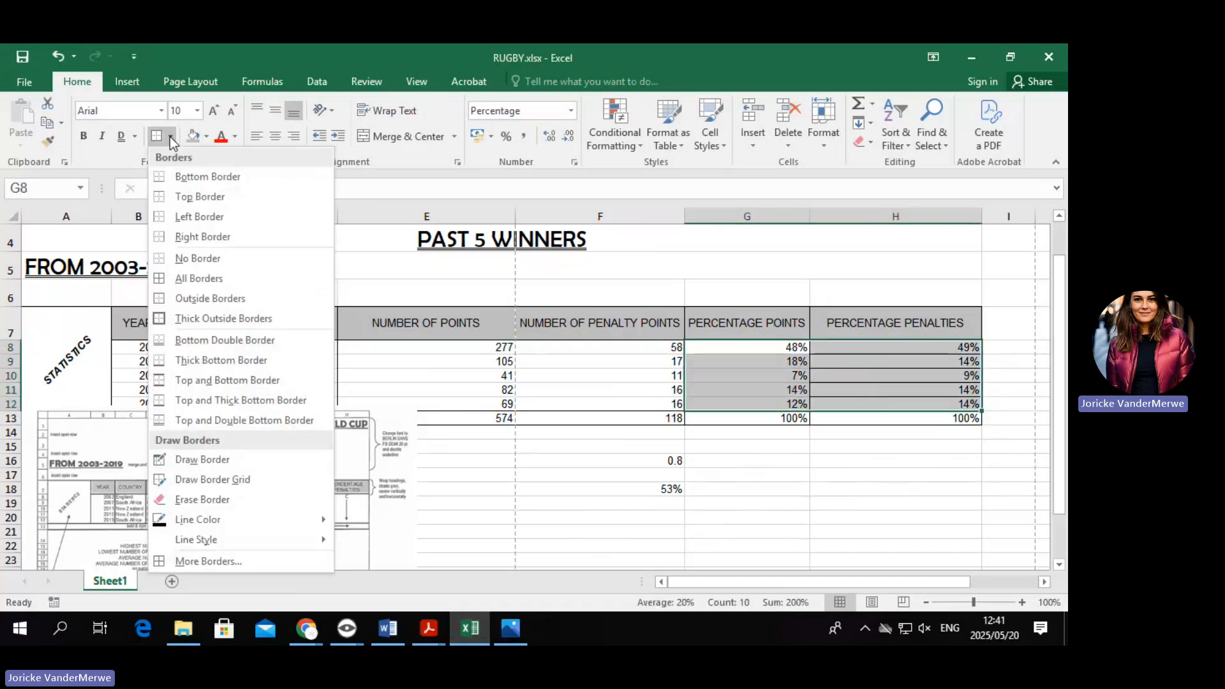
click(205, 257)
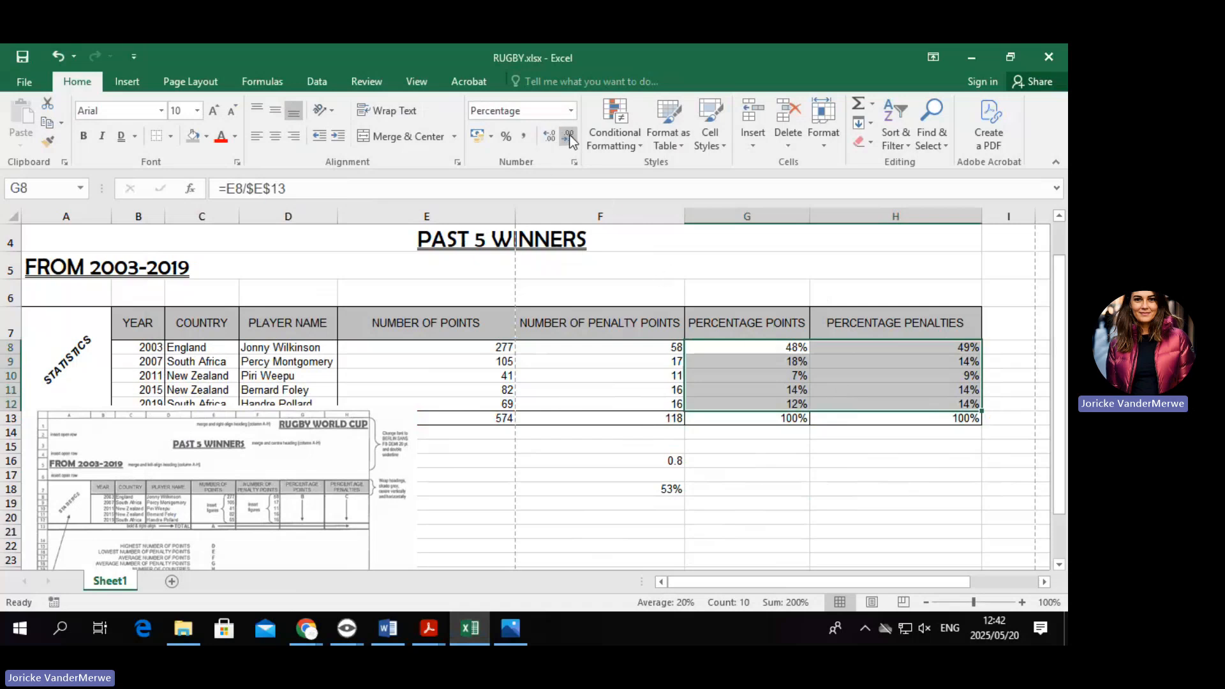
click(548, 138)
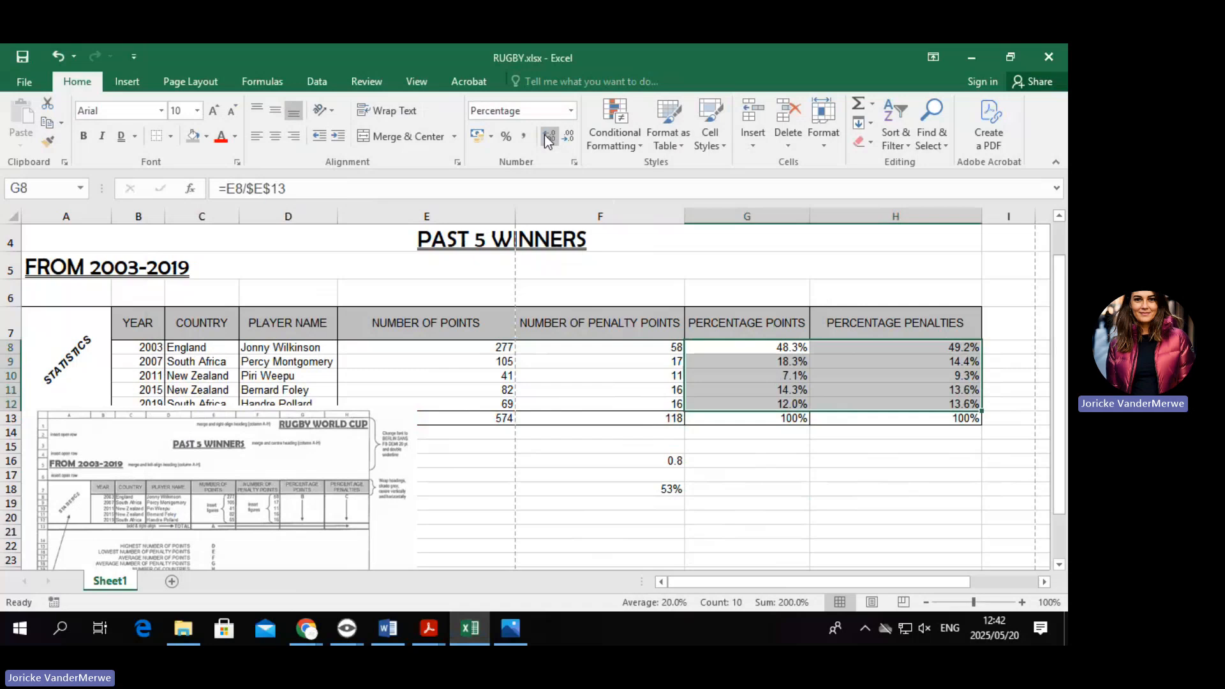
click(723, 475)
drag(734, 347, 876, 420)
click(876, 477)
drag(753, 348, 884, 417)
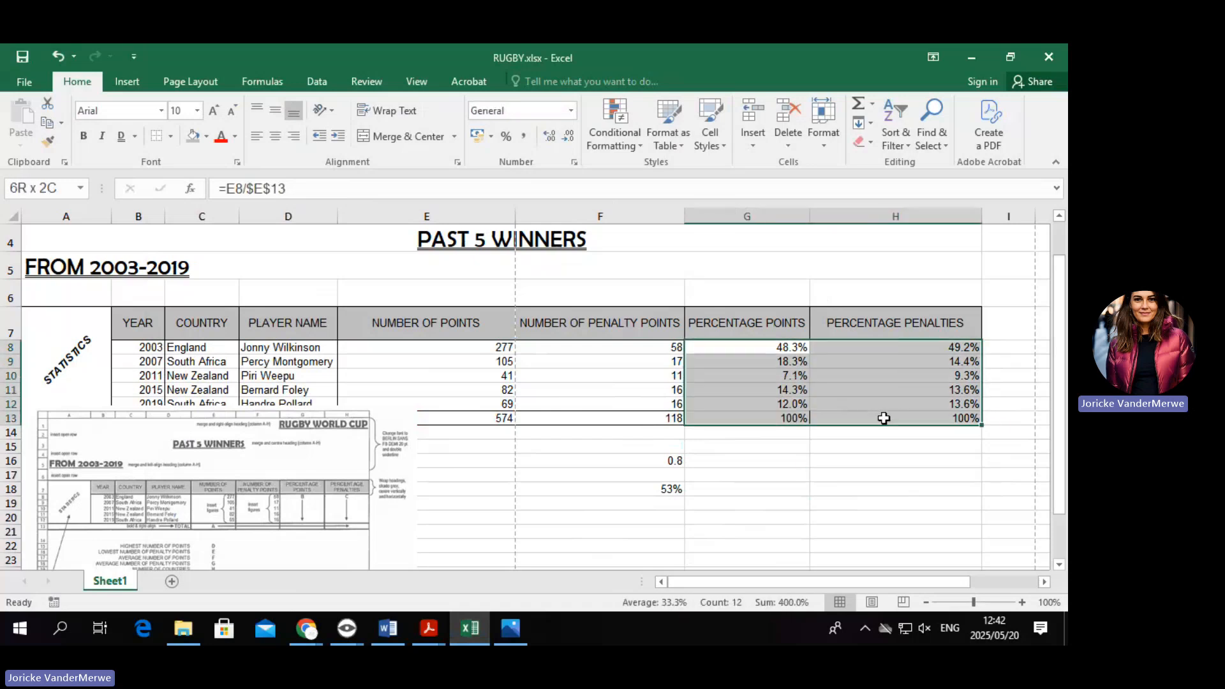
key(ctrl+q)
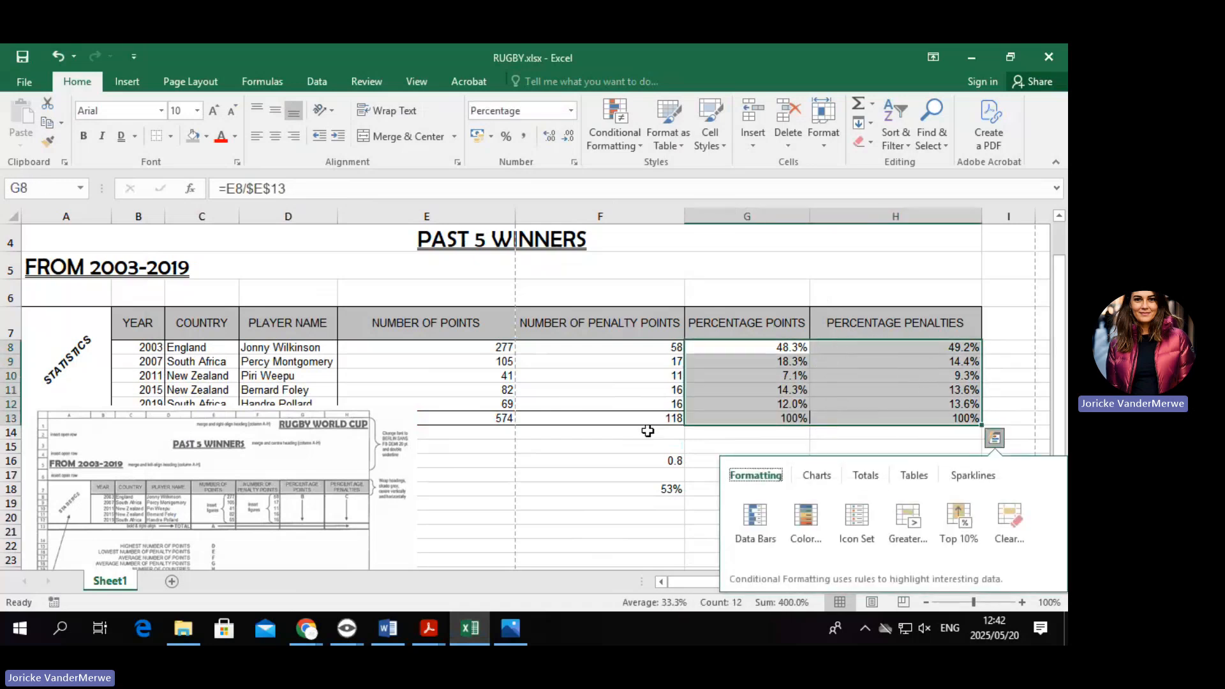
click(501, 492)
Move the reference sheet image away from the summary labels in rows 15 to 19 and over columns F to H.
drag(200, 502, 302, 386)
drag(341, 439, 866, 460)
Calculate the HIGHEST NUMBER OF POINTS in E15 with the MAX function over E8:E12.
click(389, 447)
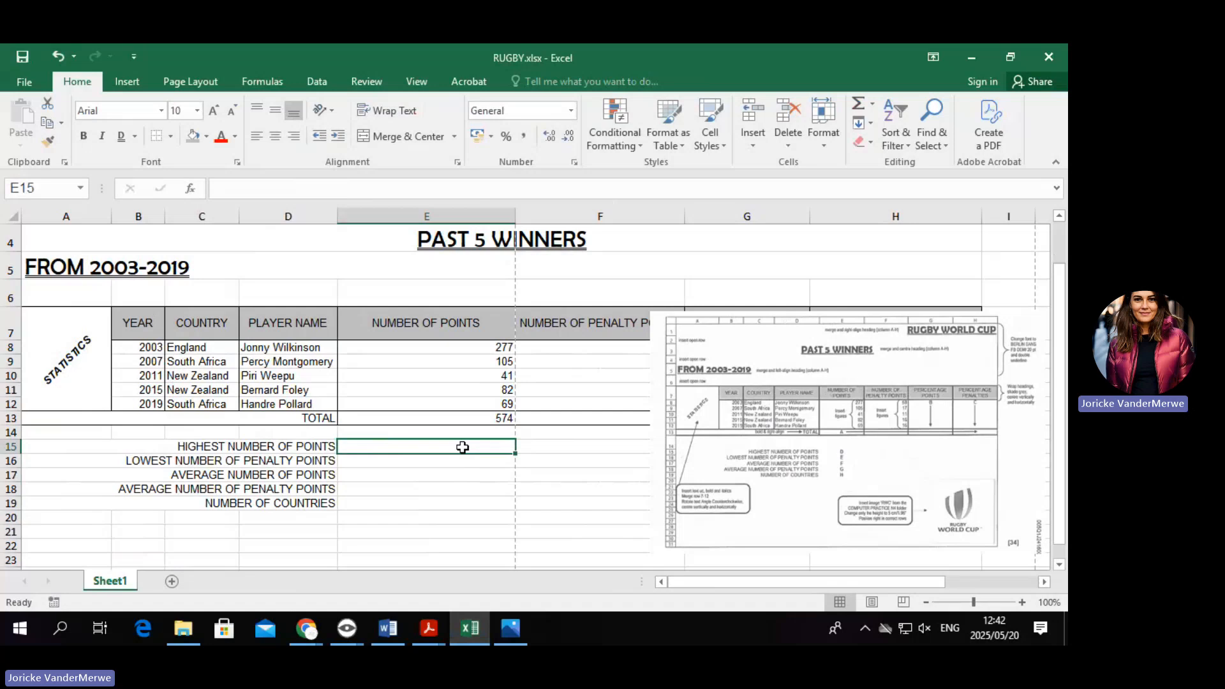
text(=ma)
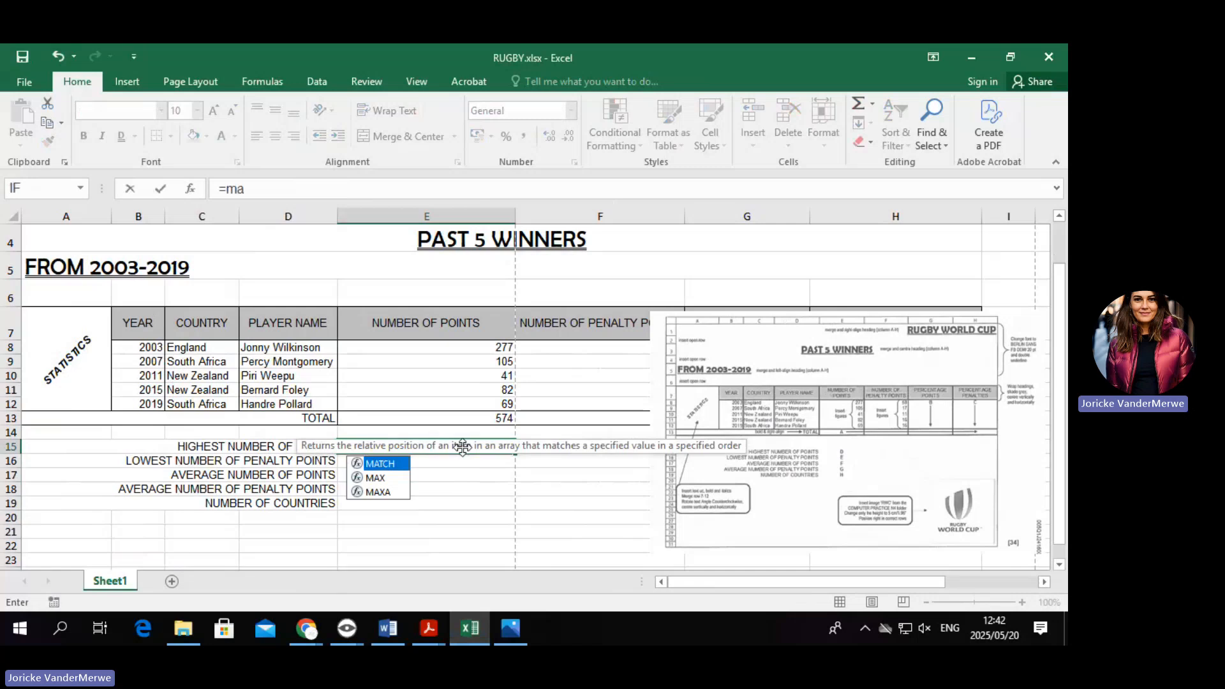
double_click(377, 478)
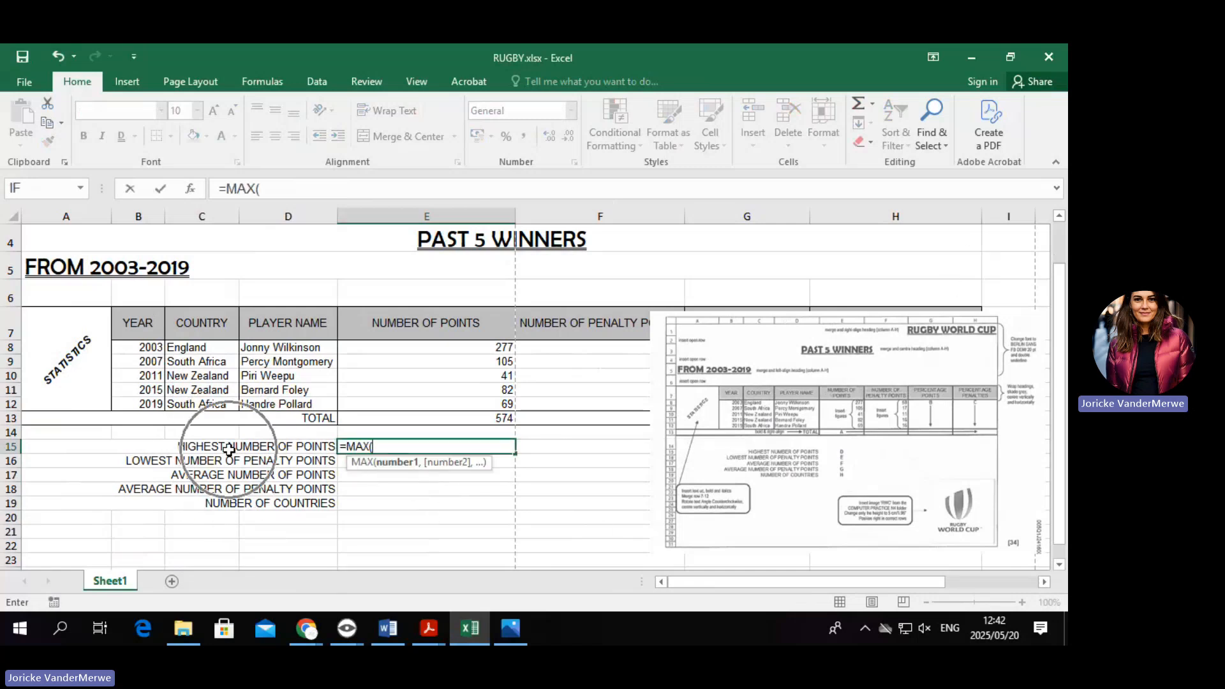
drag(418, 345, 421, 404)
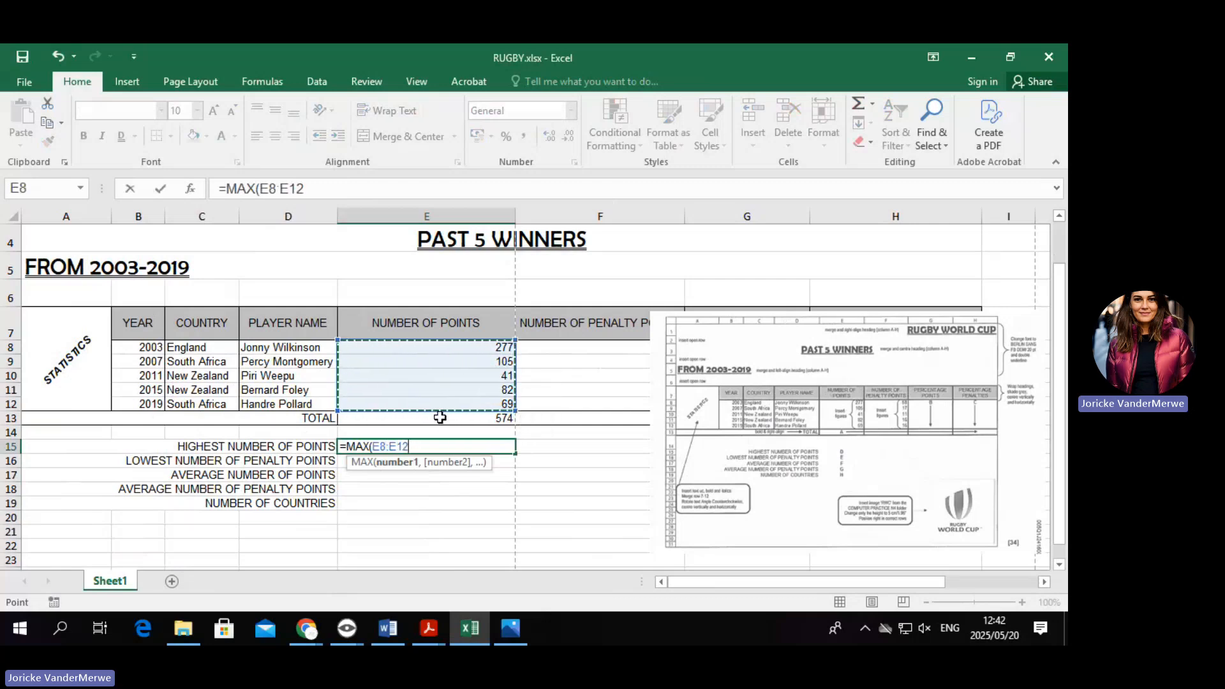
key(Return)
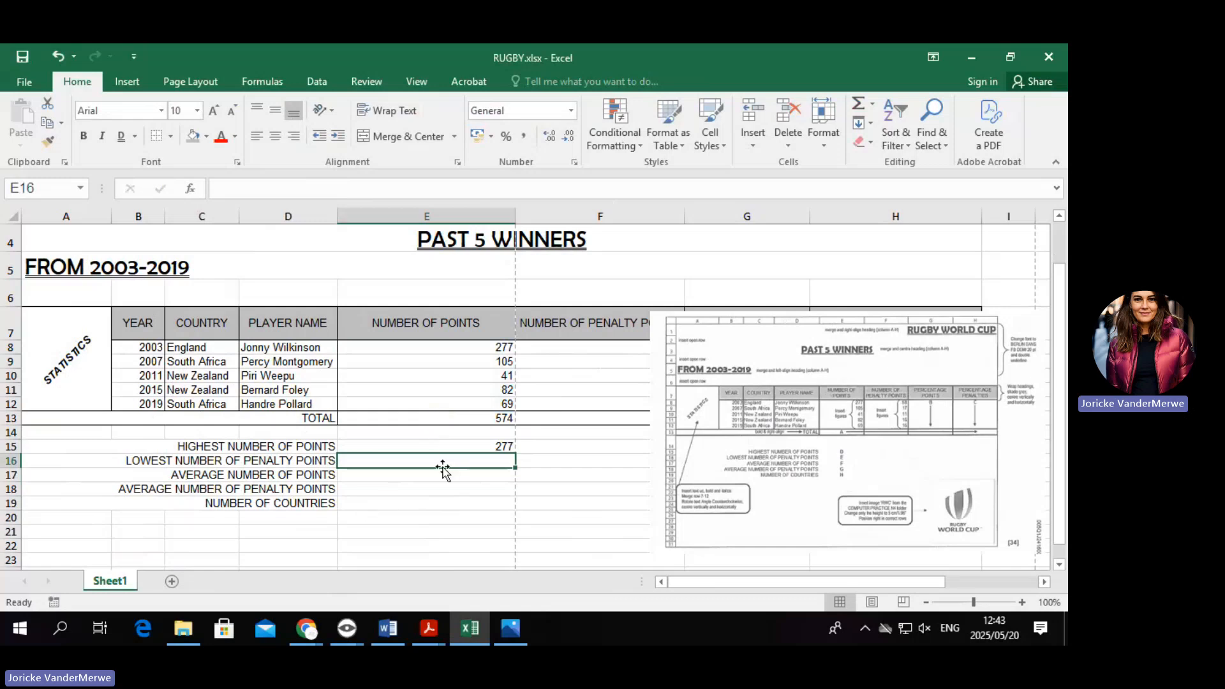
Fill in LOWEST NUMBER OF PENALTY POINTS in E16 with the MIN function over E8:E12.
text(=m)
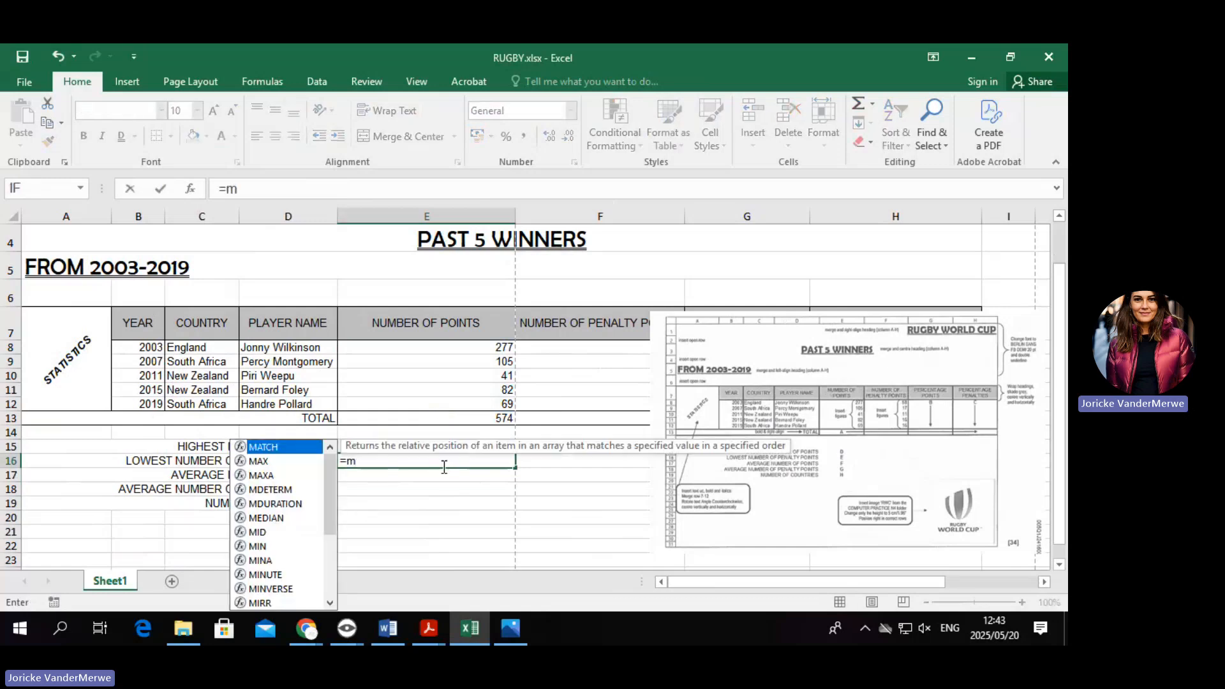
text(in)
double_click(410, 477)
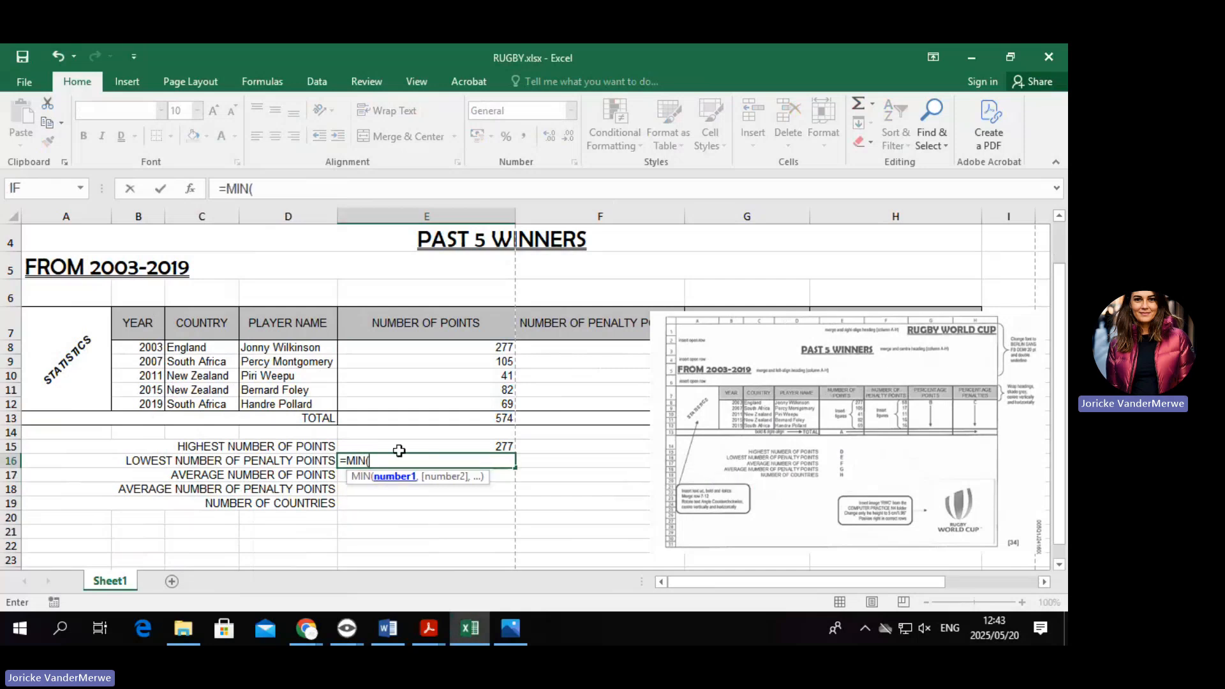
drag(410, 349, 416, 403)
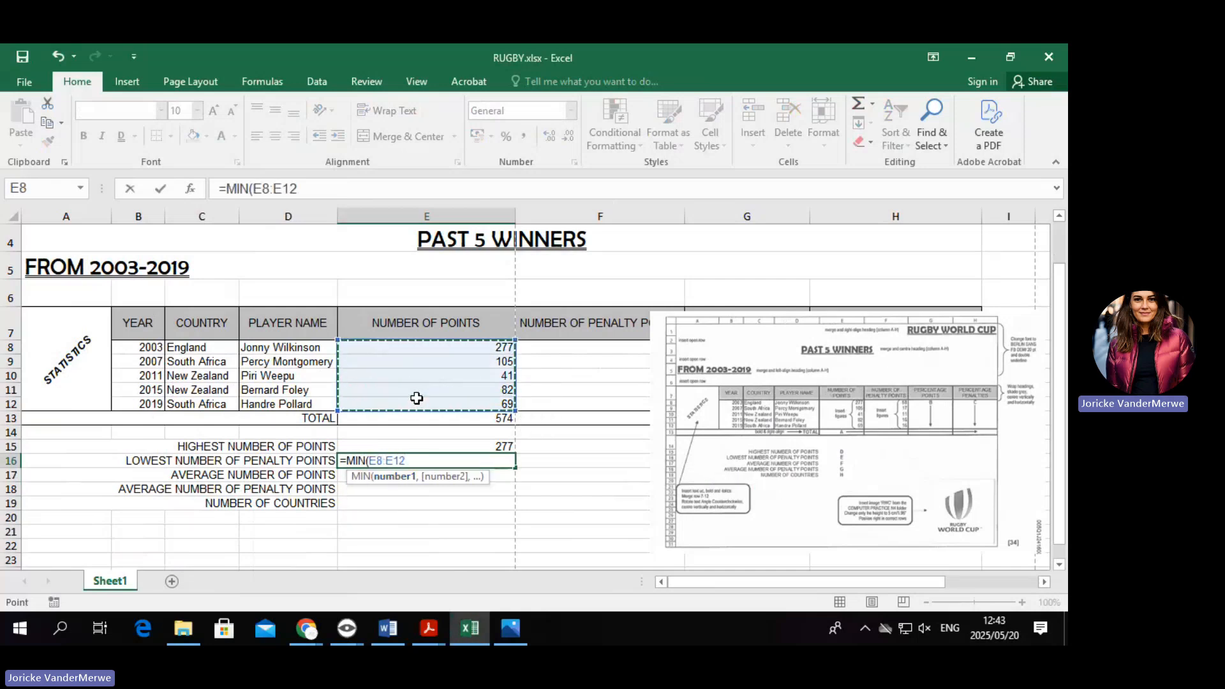
key(Return)
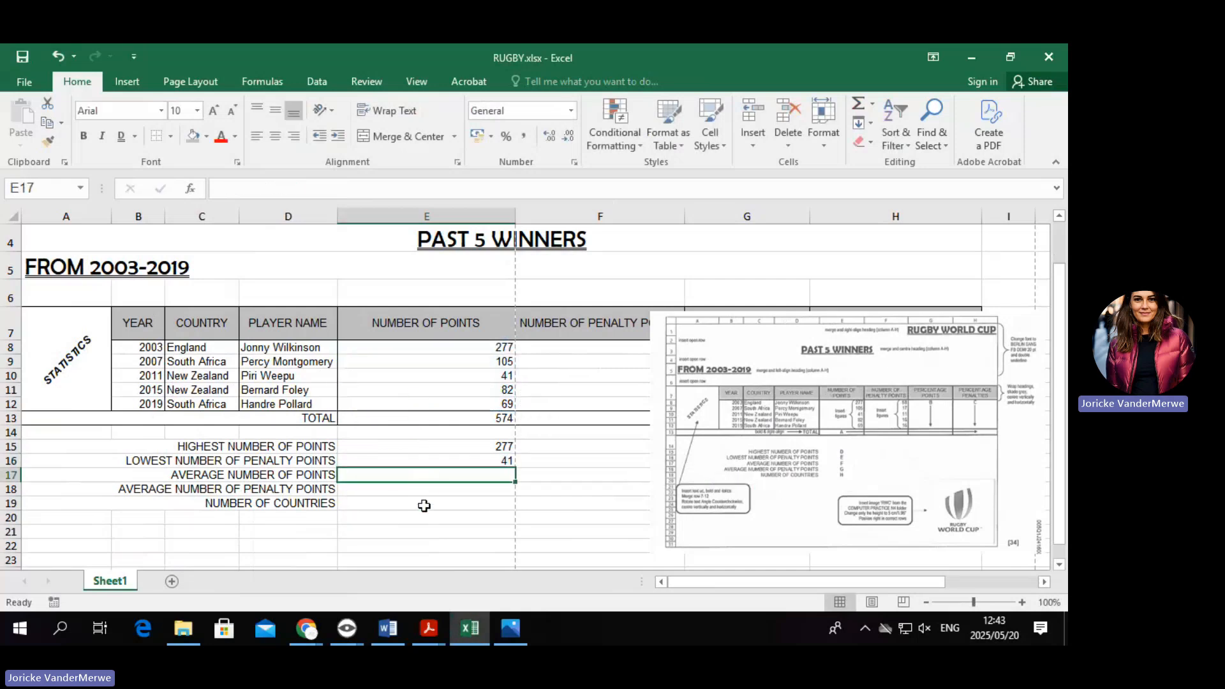
Calculate the AVERAGE NUMBER OF POINTS in E17 with the AVERAGE function over E8:E12.
text(=aver)
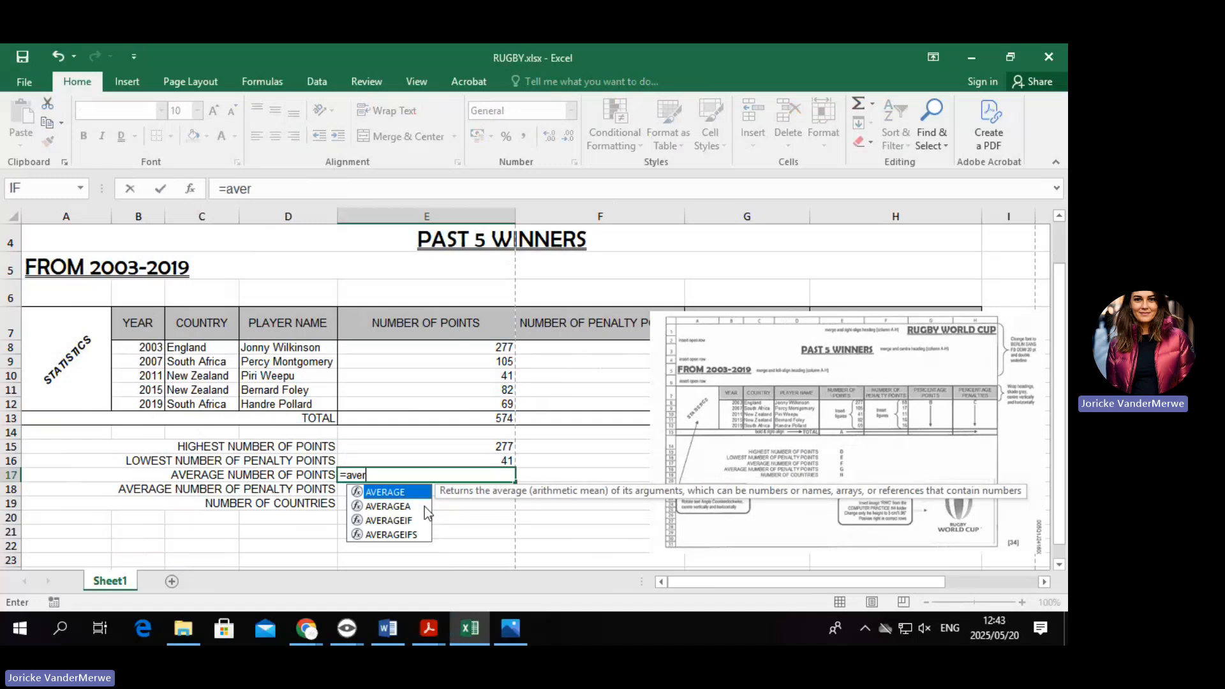
double_click(416, 495)
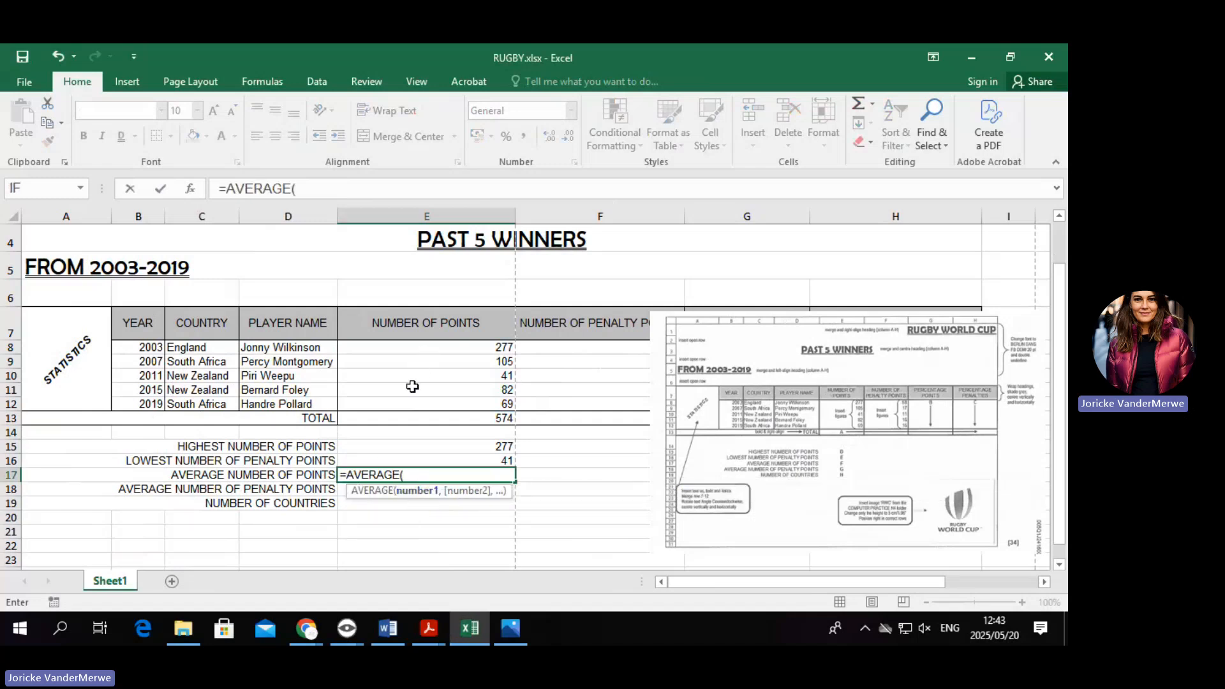
drag(431, 347, 432, 403)
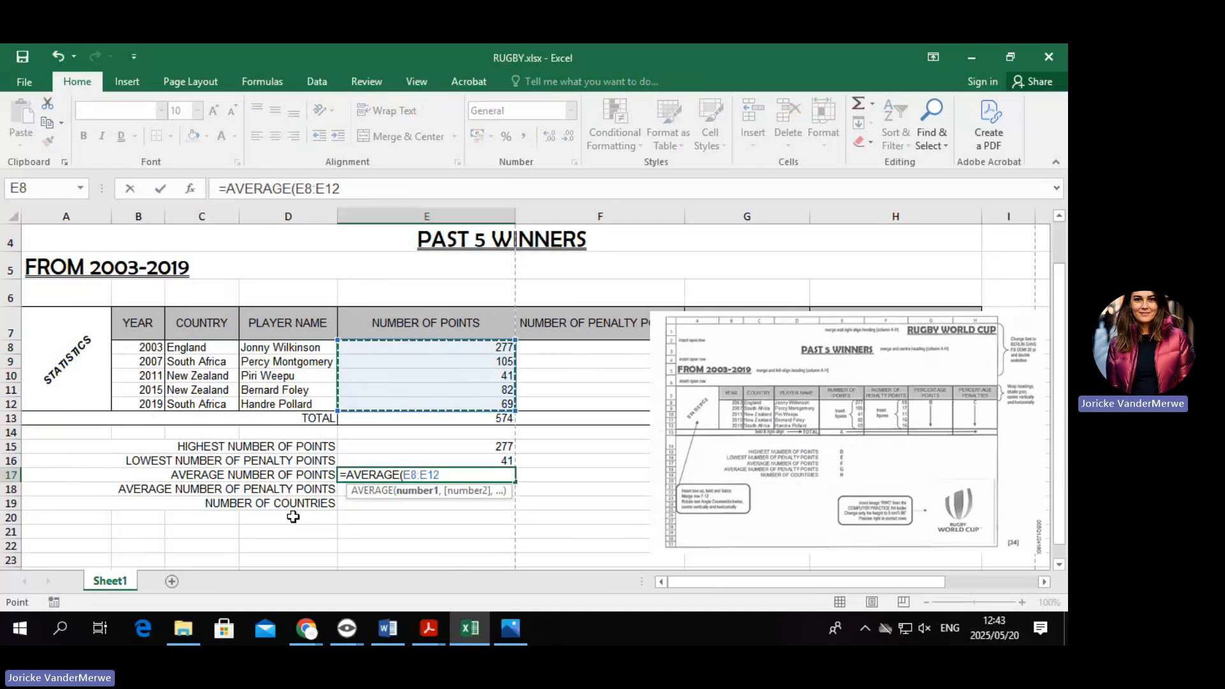
key(Return)
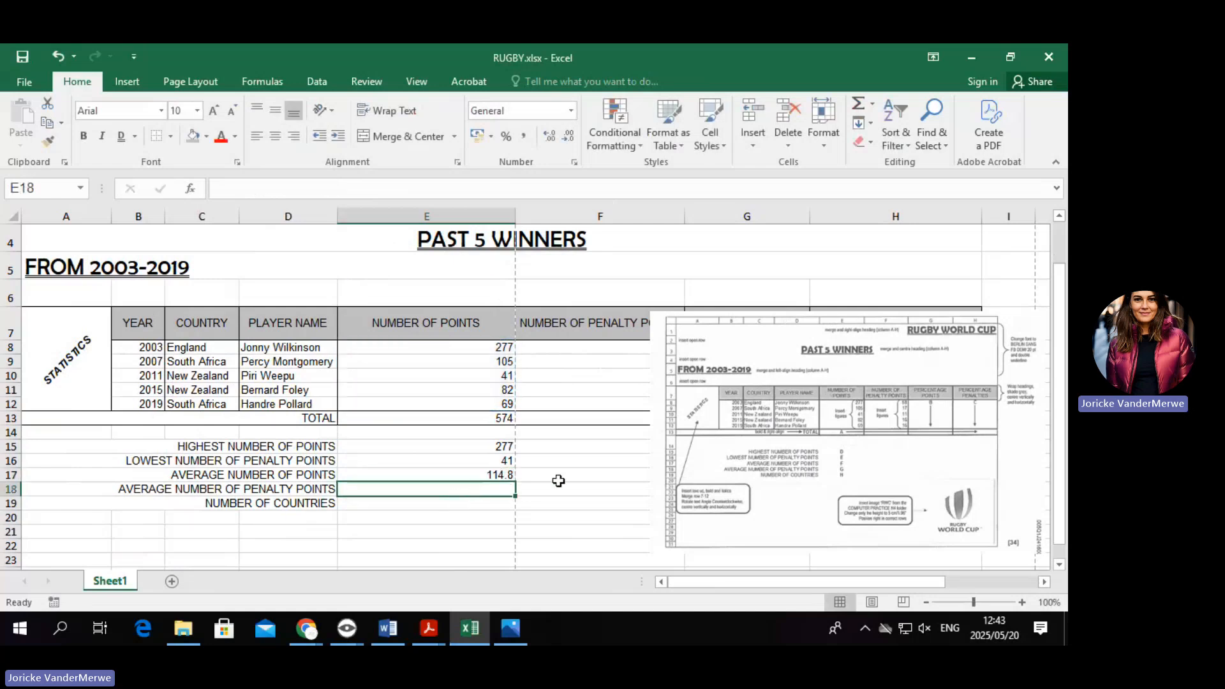
Read the summary section of the reference sheet image and move the image below the table's percentage columns.
drag(685, 452, 602, 411)
scroll(768, 492, up, 3)
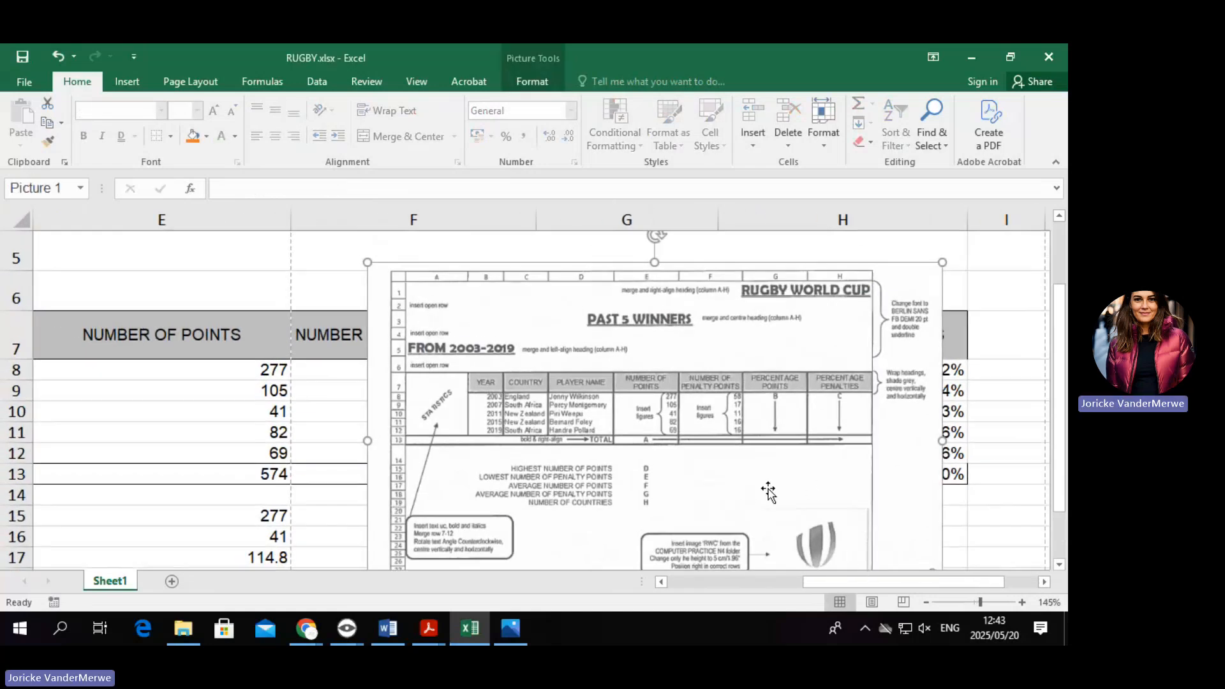
drag(679, 512, 732, 613)
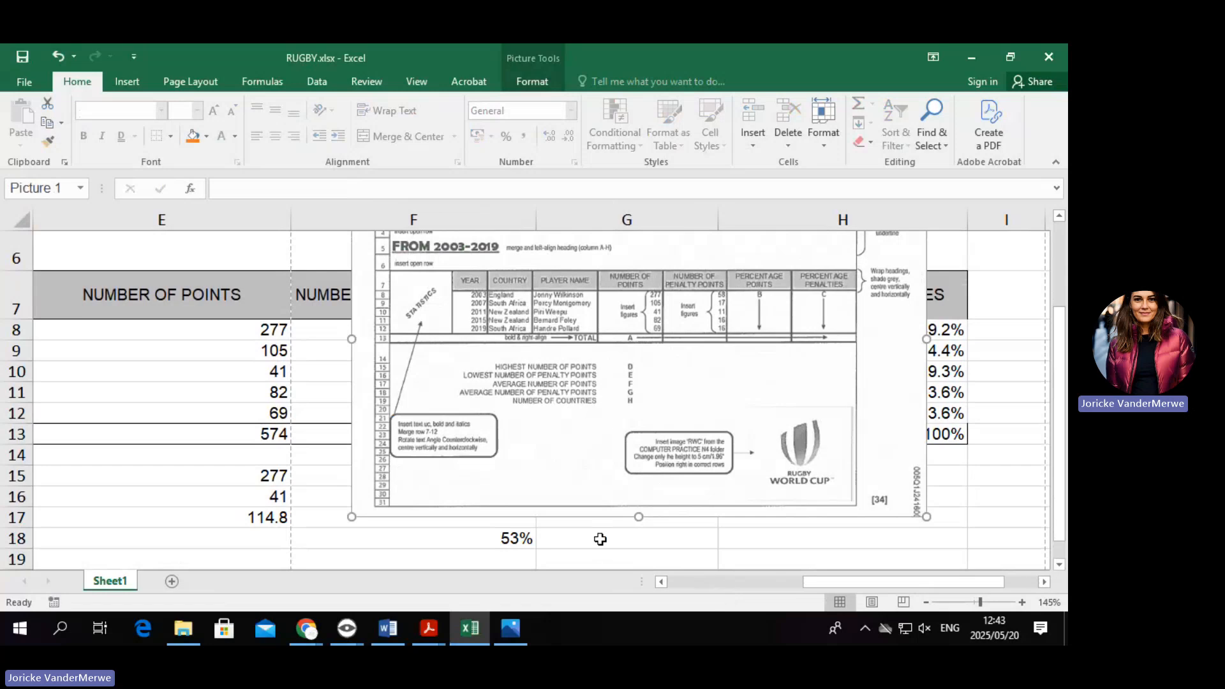
drag(458, 367, 810, 474)
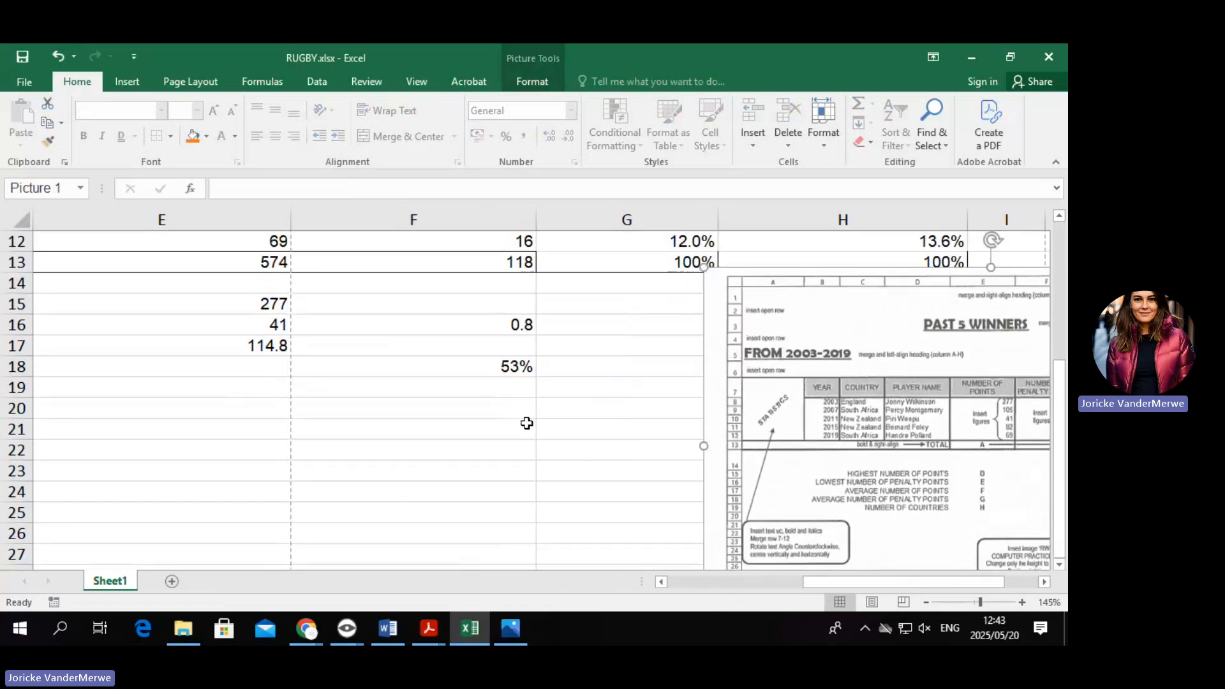
scroll(438, 408, down, 2)
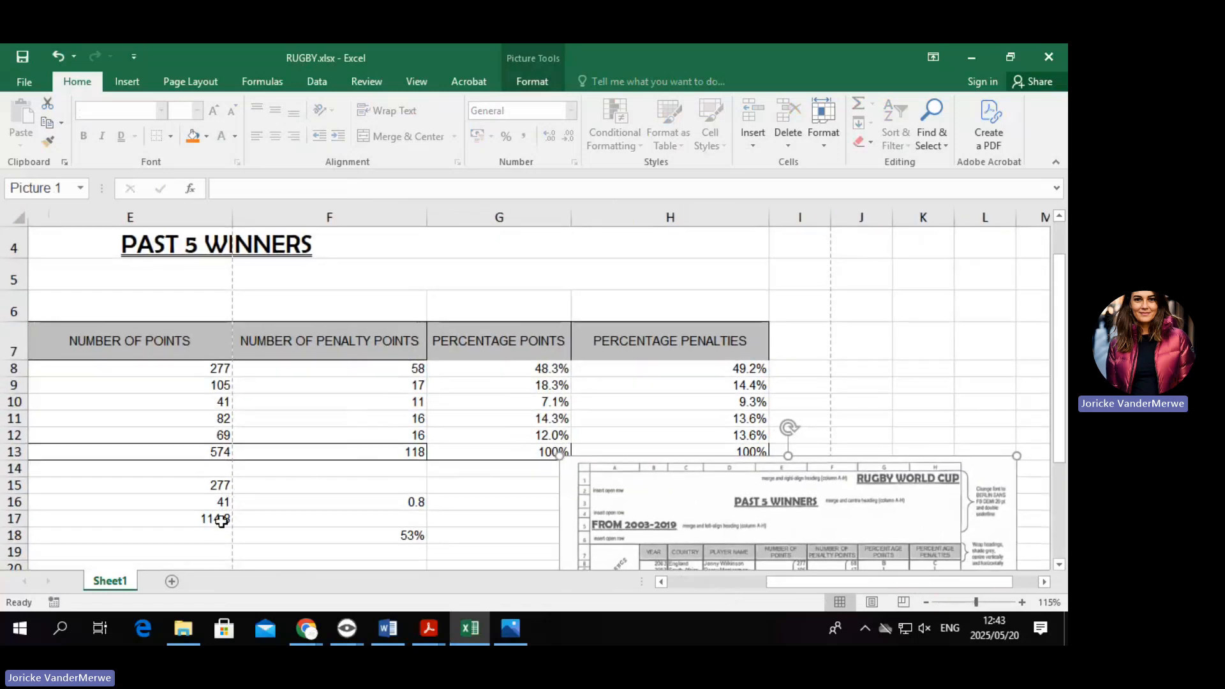
drag(778, 582, 671, 576)
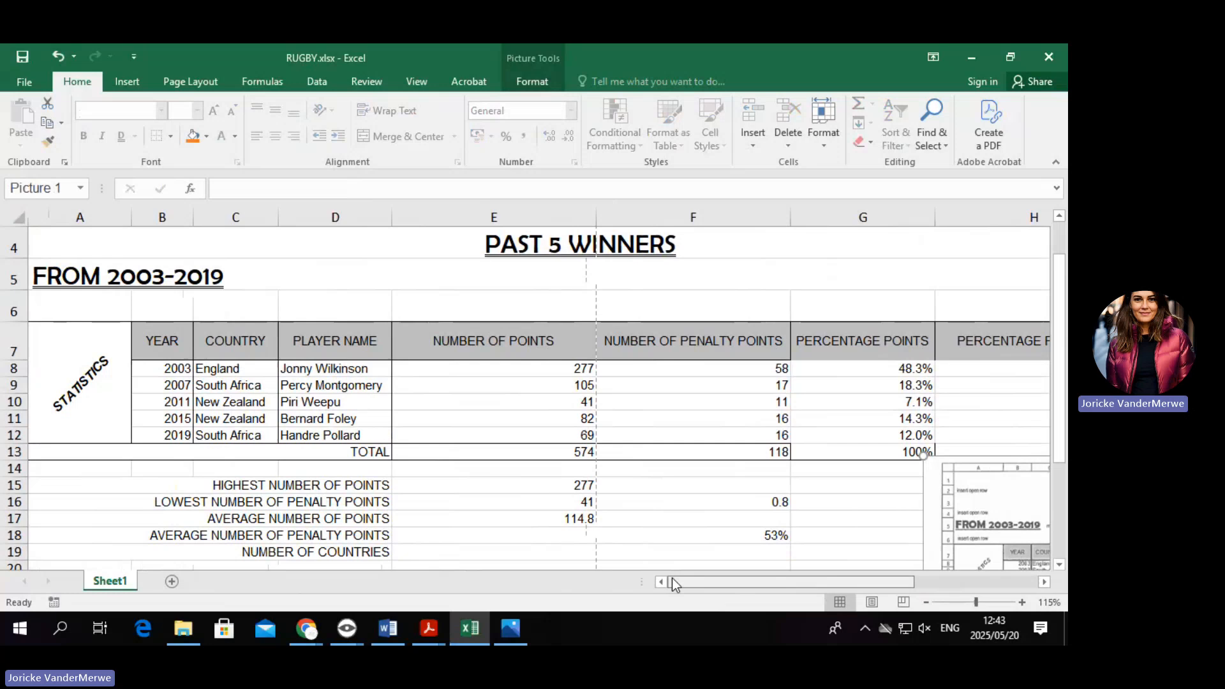
Format the AVERAGE NUMBER OF POINTS in E17 to show no decimal places.
click(512, 518)
click(549, 136)
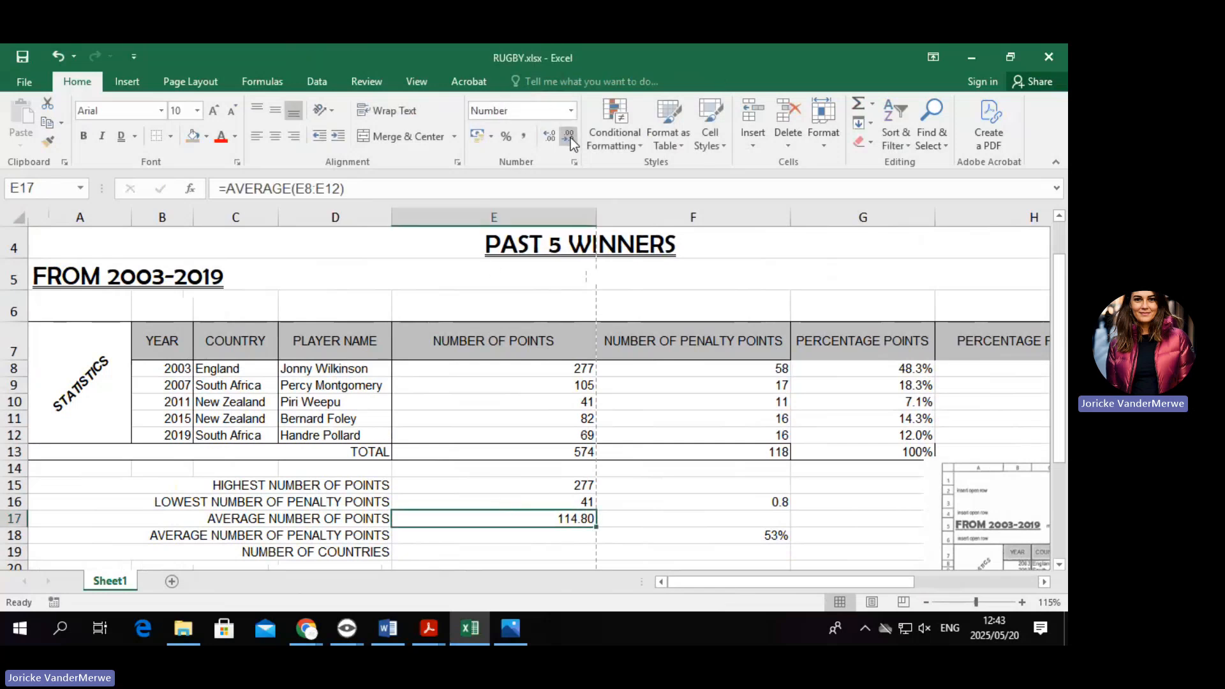
click(570, 135)
click(570, 136)
Calculate the AVERAGE NUMBER OF PENALTY POINTS in E18 with the AVERAGE function over F8:F12.
click(506, 537)
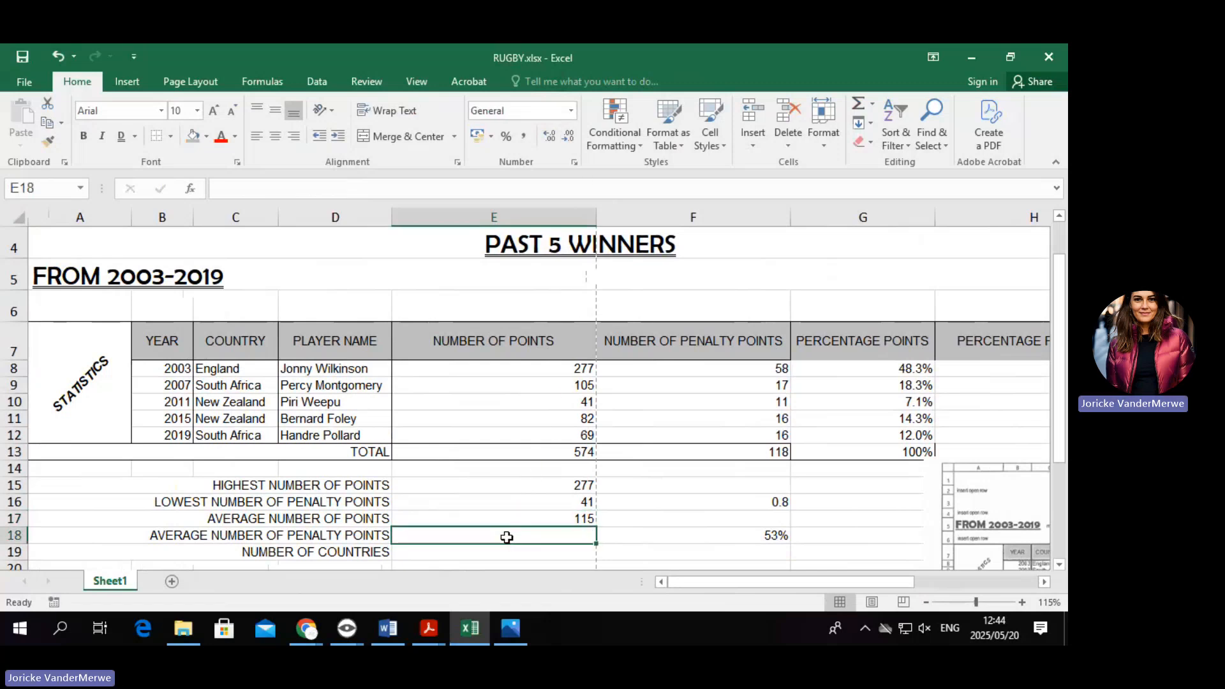
text(=av)
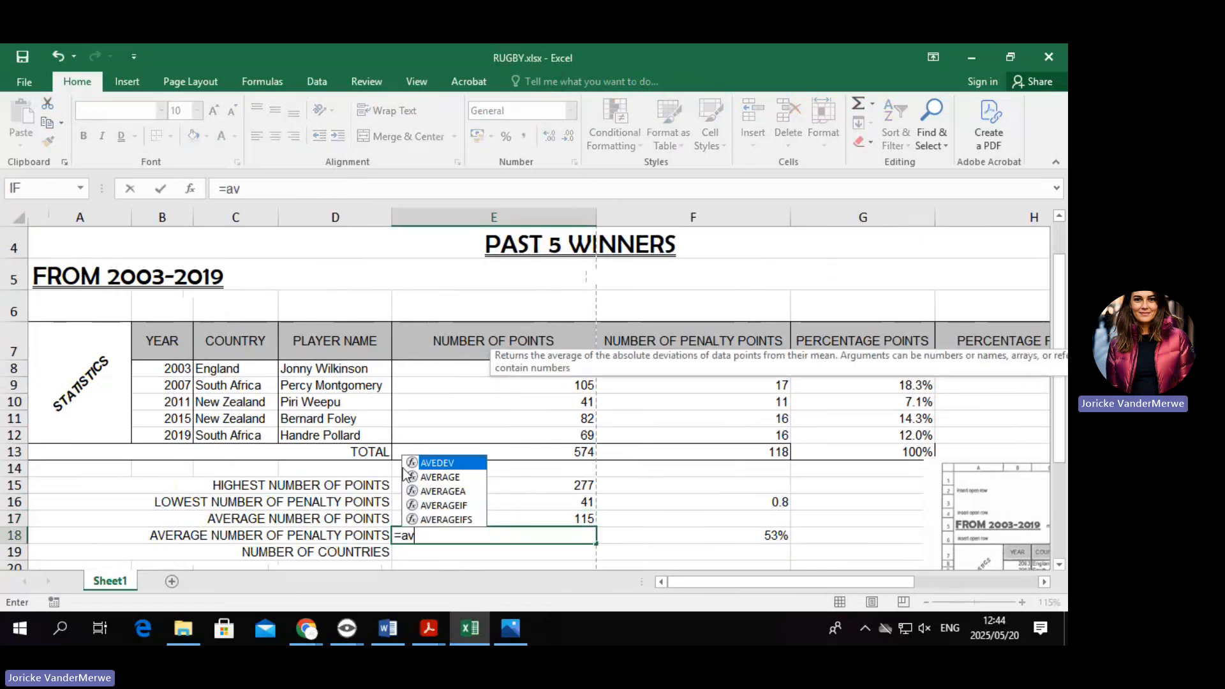
double_click(424, 477)
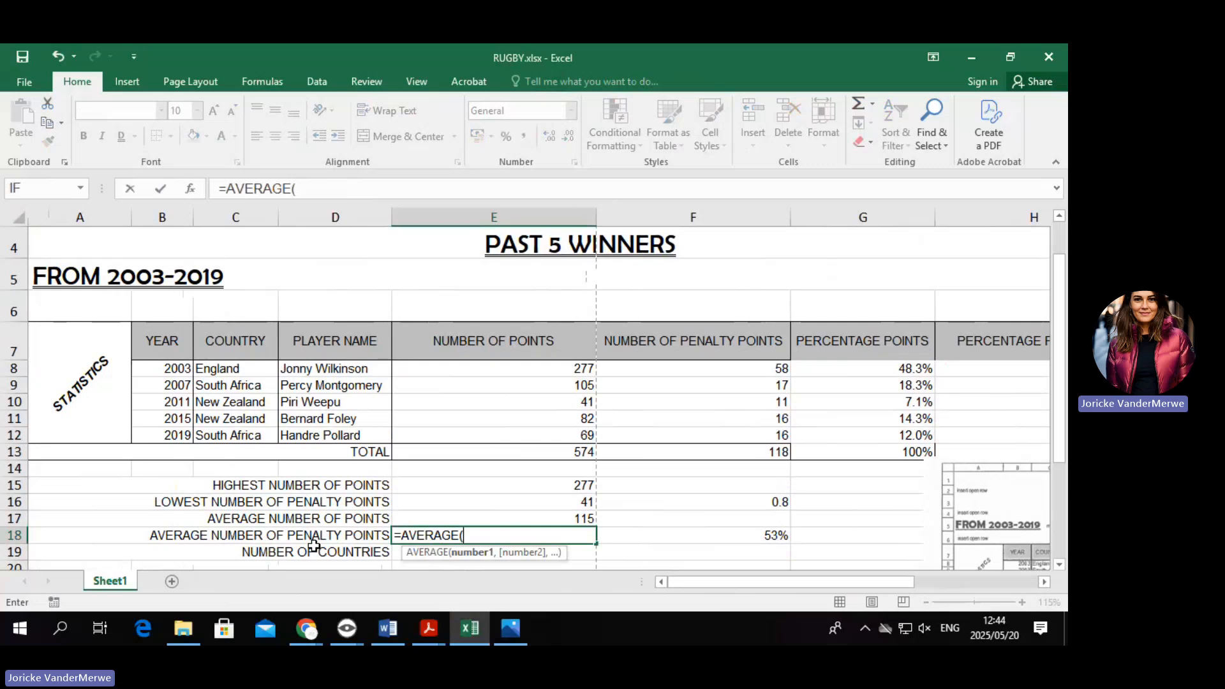
drag(705, 369, 708, 432)
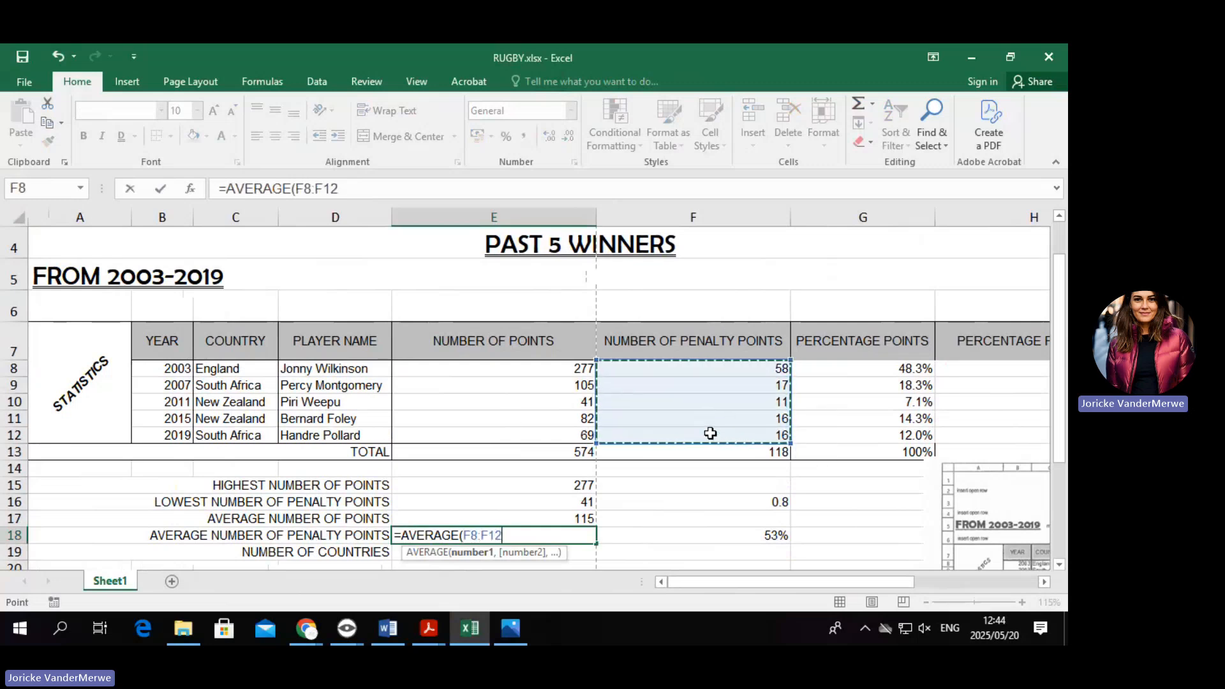
key(Return)
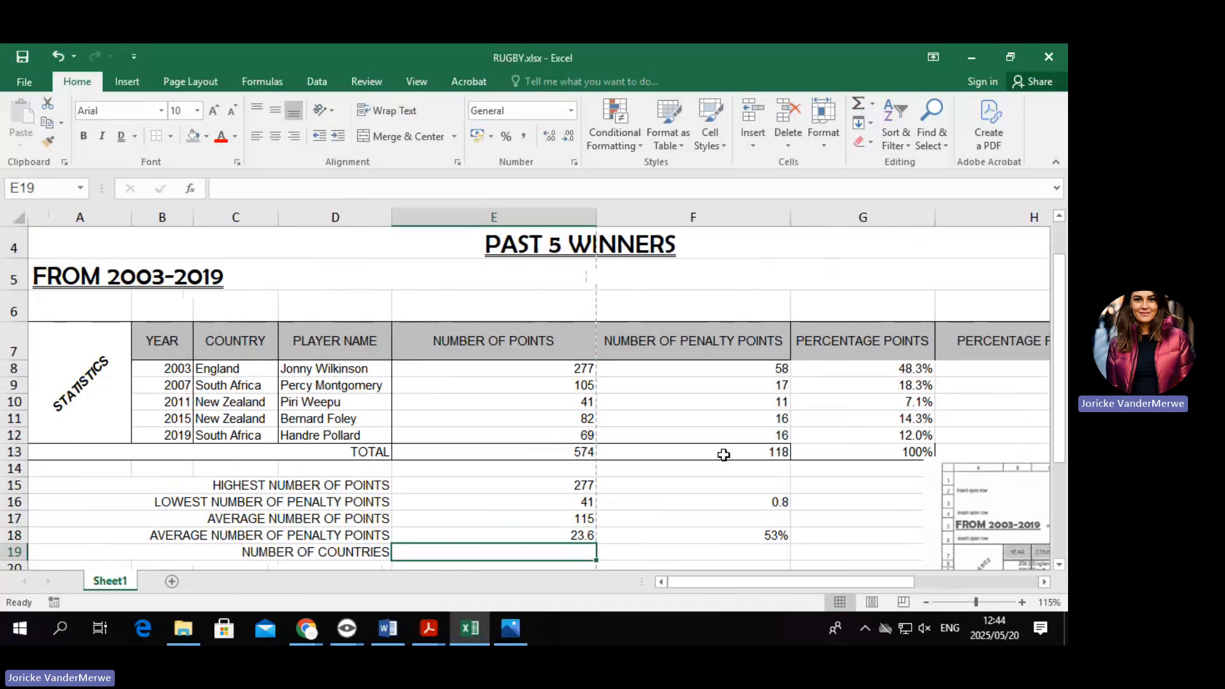
Format the AVERAGE NUMBER OF PENALTY POINTS in E18 to show no decimal places.
click(581, 535)
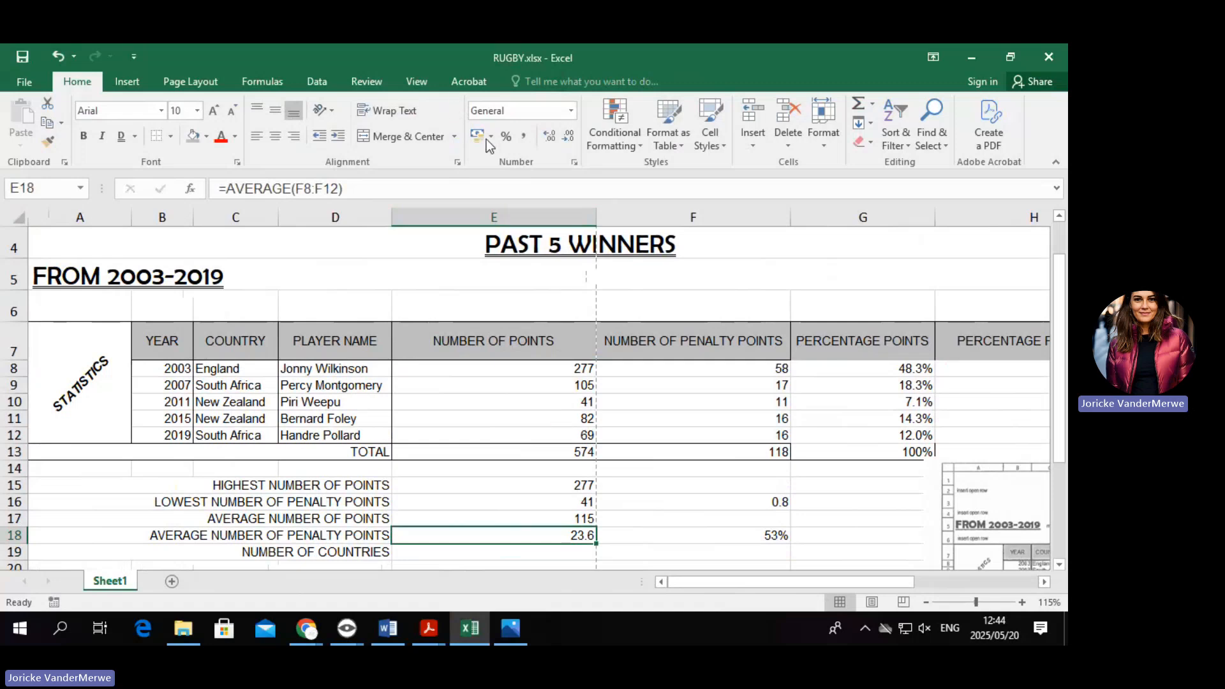
click(549, 139)
click(567, 139)
click(567, 139)
Calculate the NUMBER OF COUNTRIES in E19 with the COUNTA function over the country names in C8:C12.
click(476, 551)
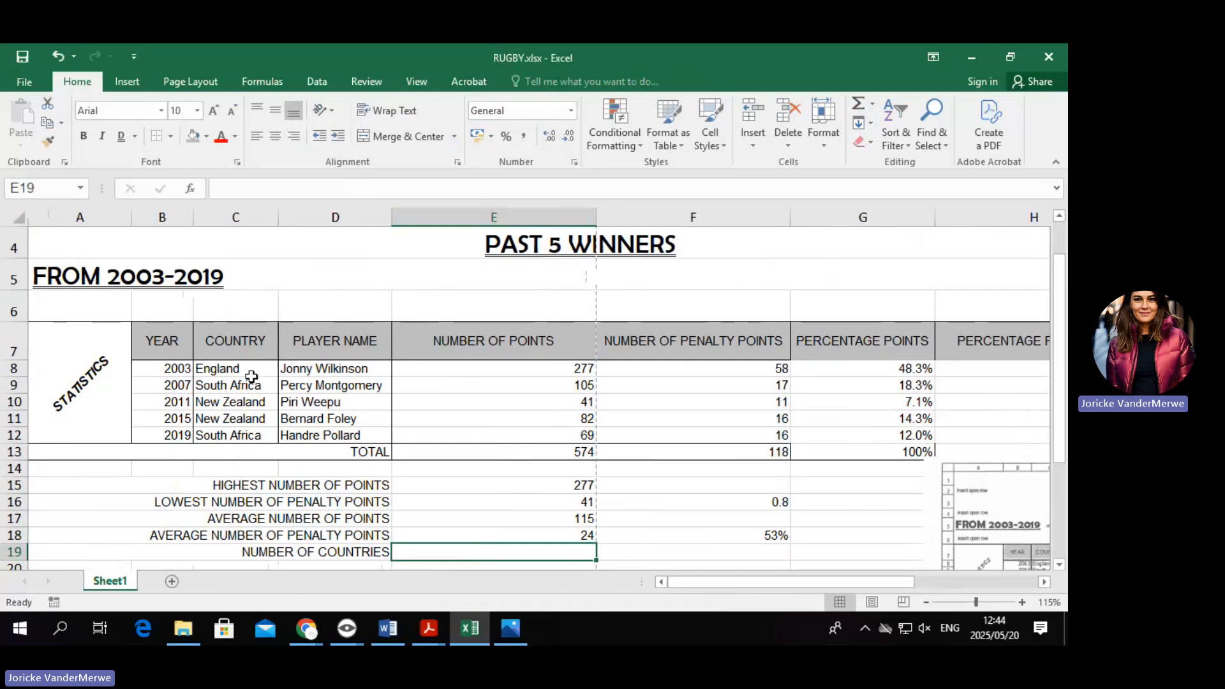
drag(252, 373, 255, 435)
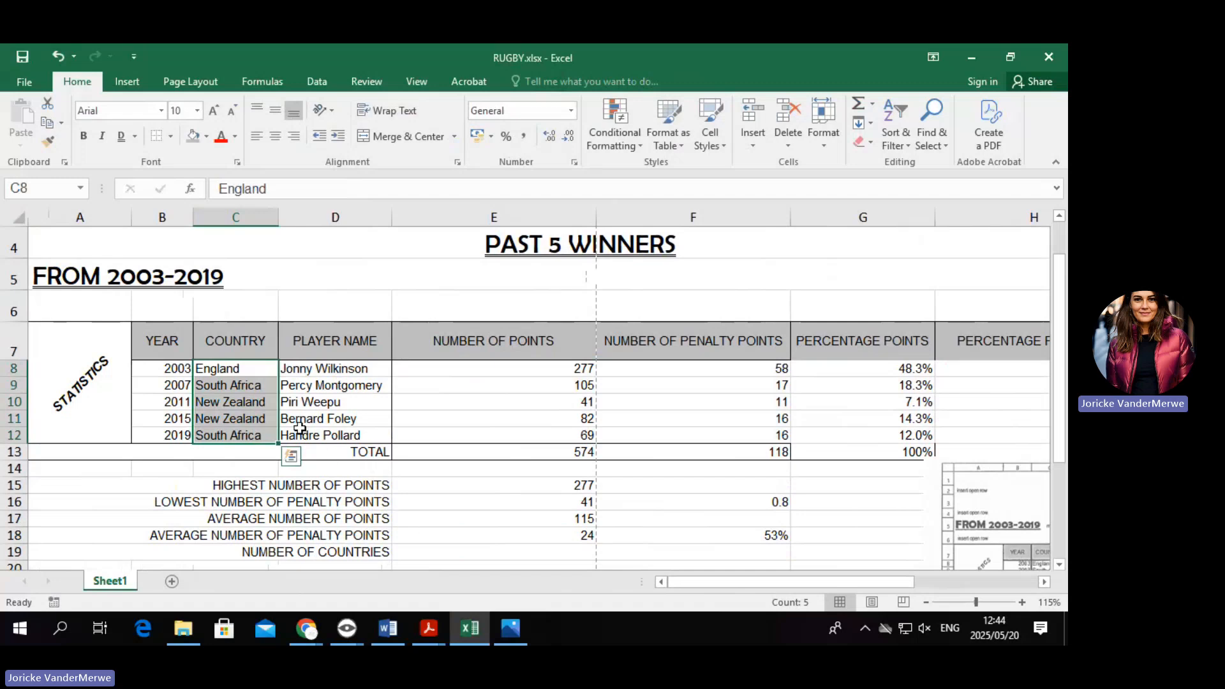
click(240, 418)
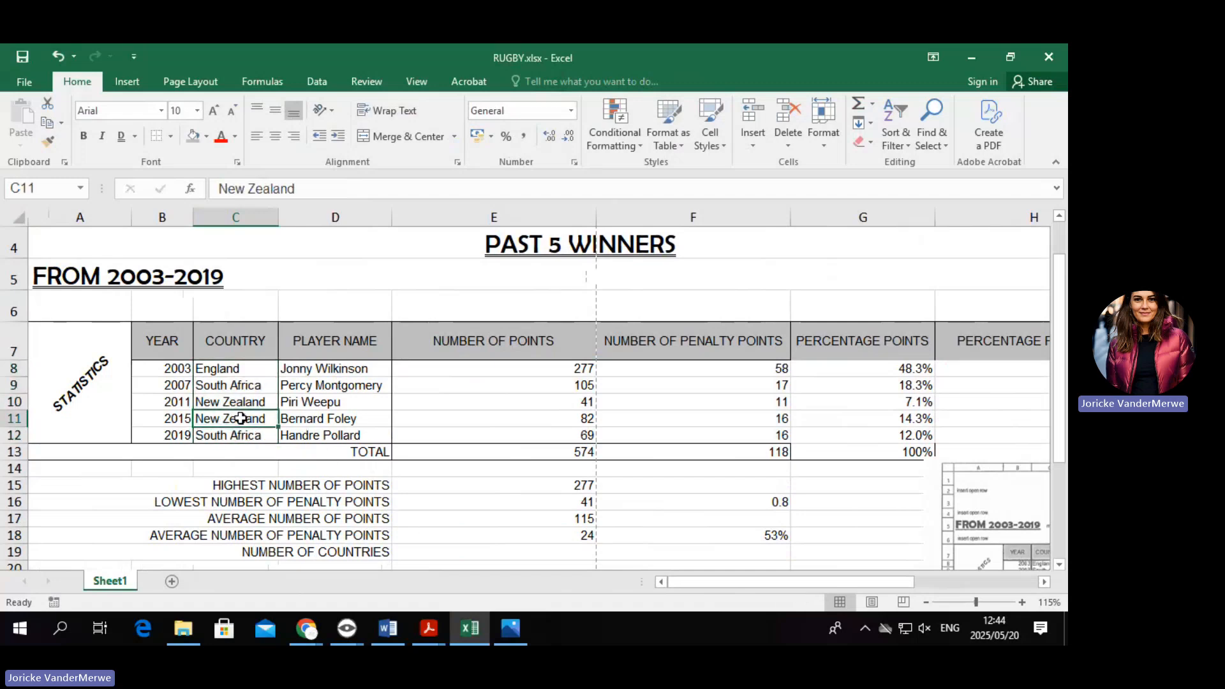
click(465, 555)
text(=cou)
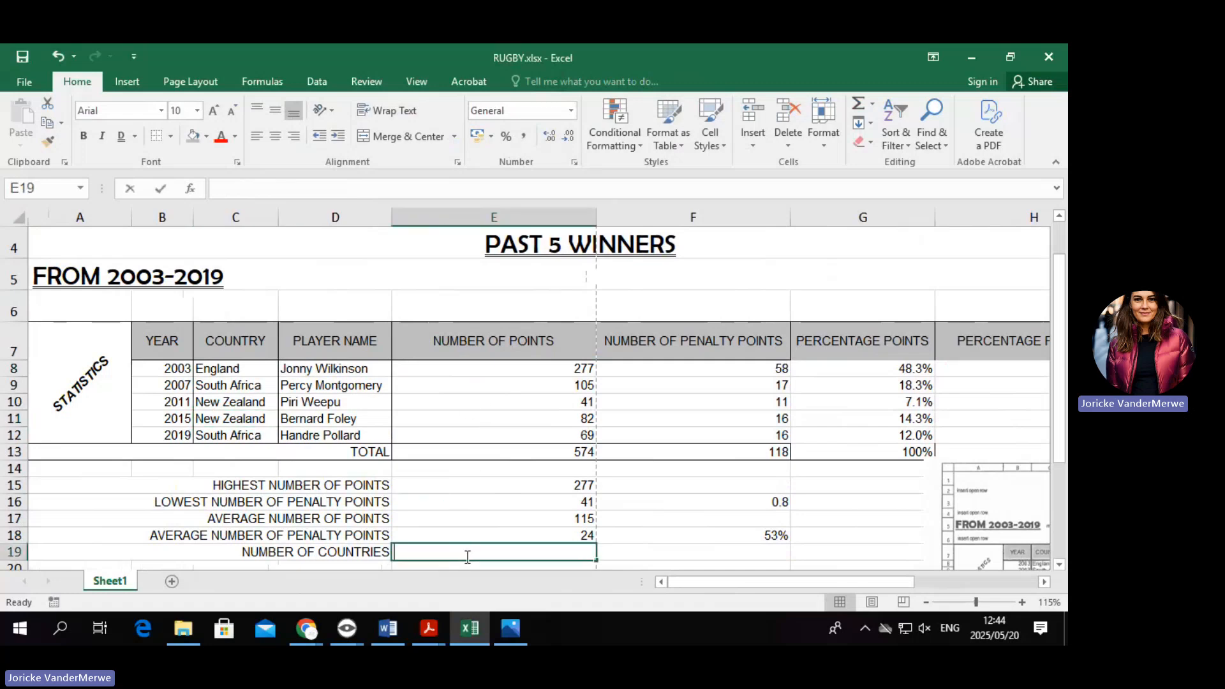
text(nt)
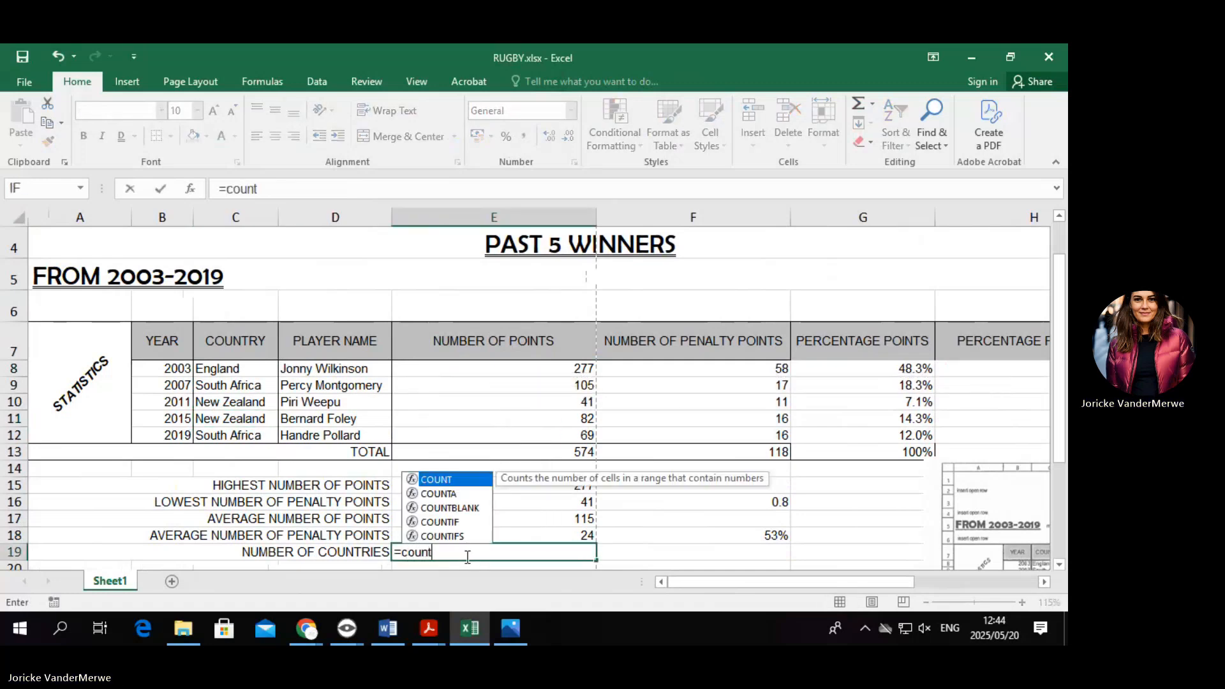
double_click(464, 496)
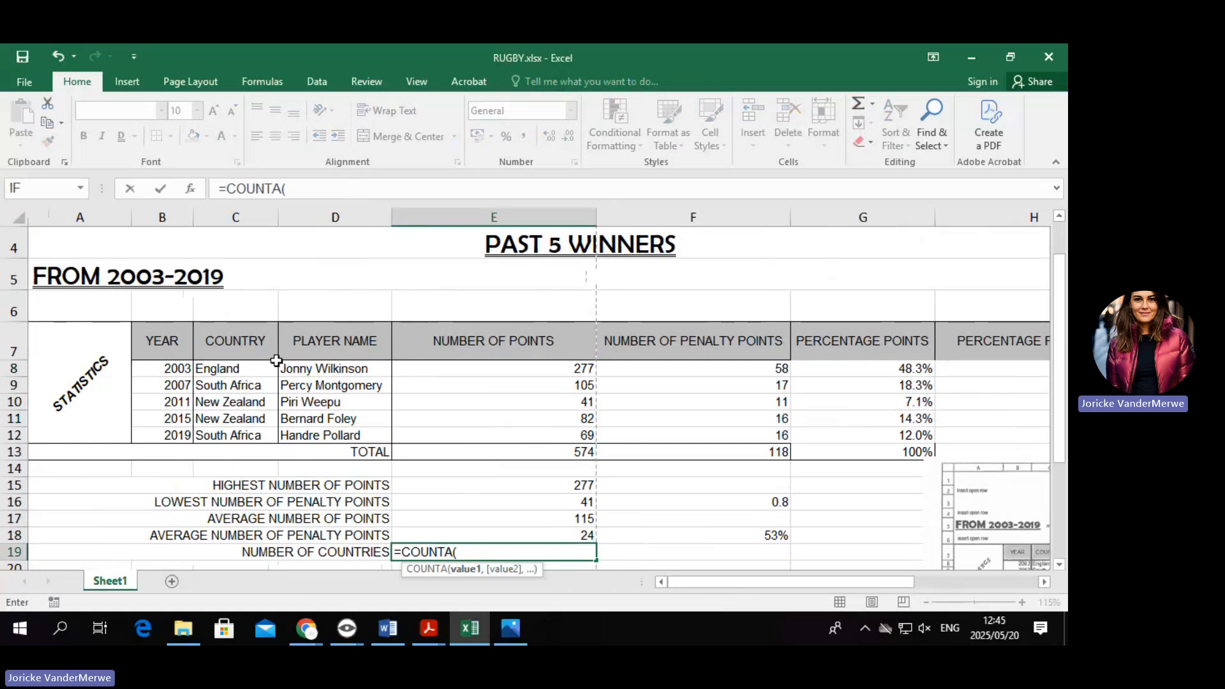
drag(252, 373, 252, 434)
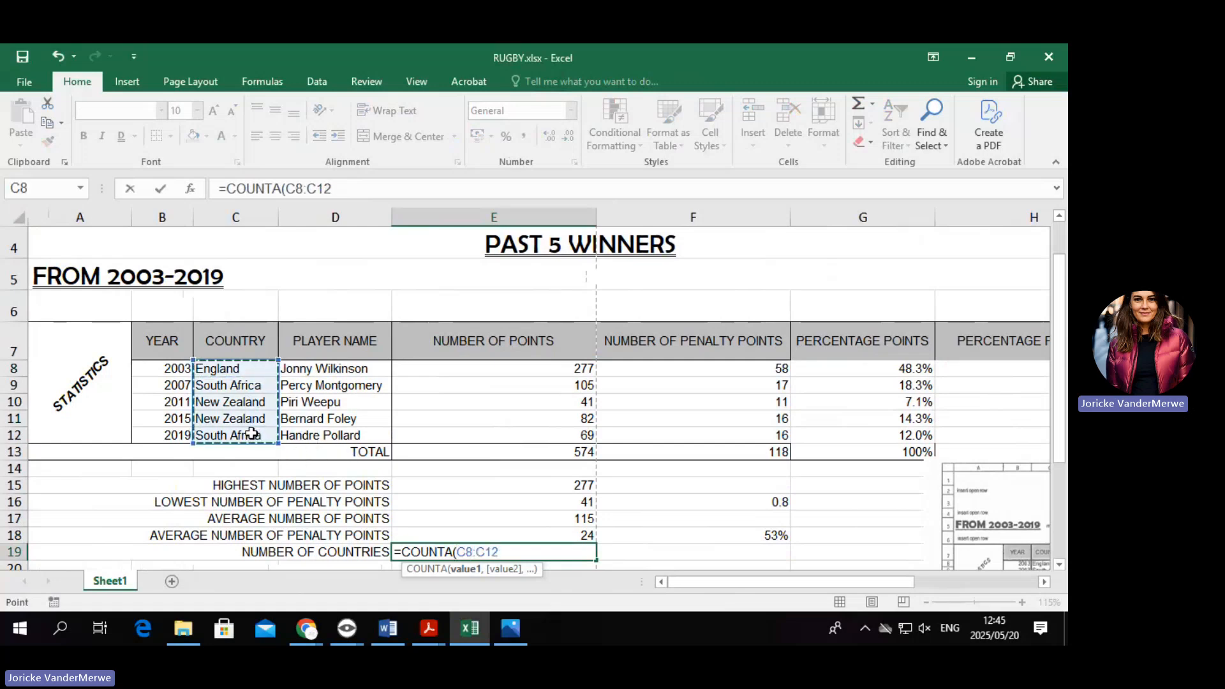
key(Return)
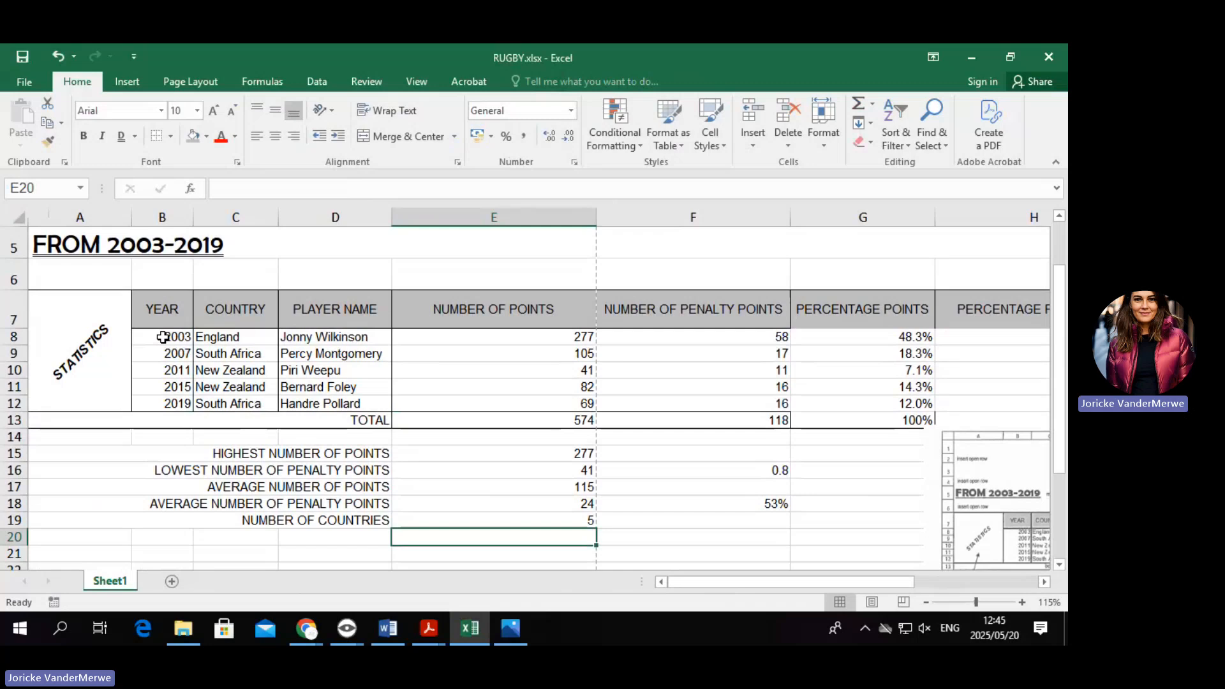
Change the function in E19 from COUNTA to COUNT, keeping the range C8:C12.
click(539, 519)
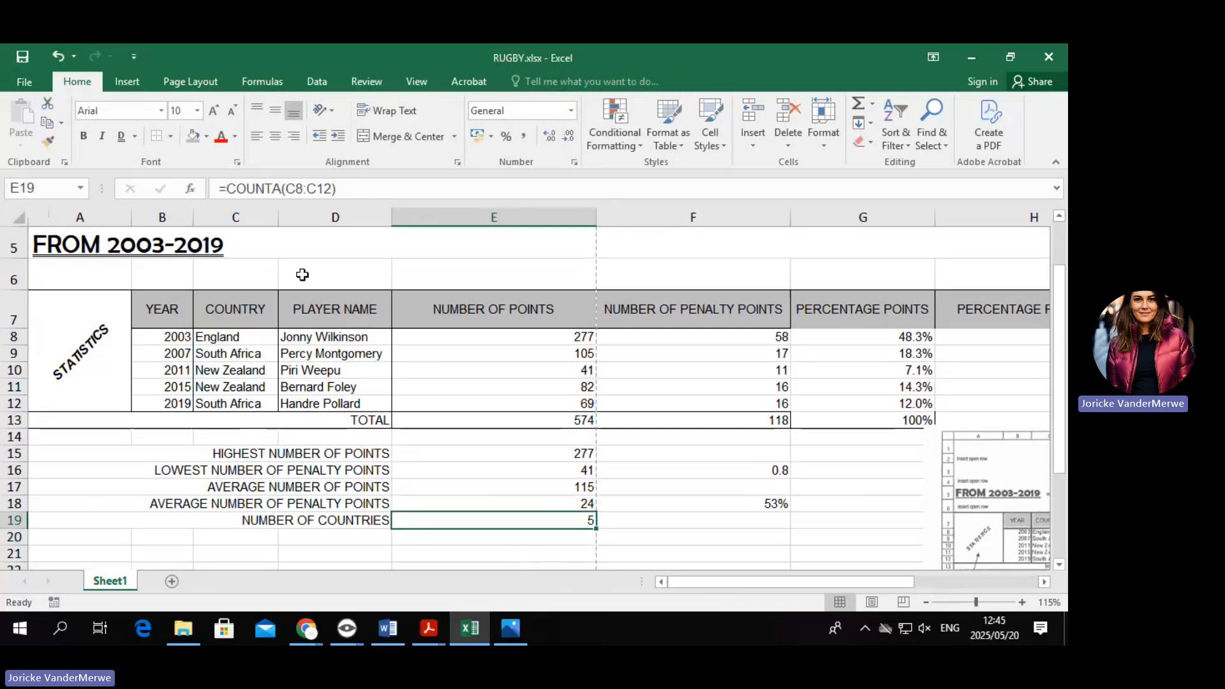
click(284, 189)
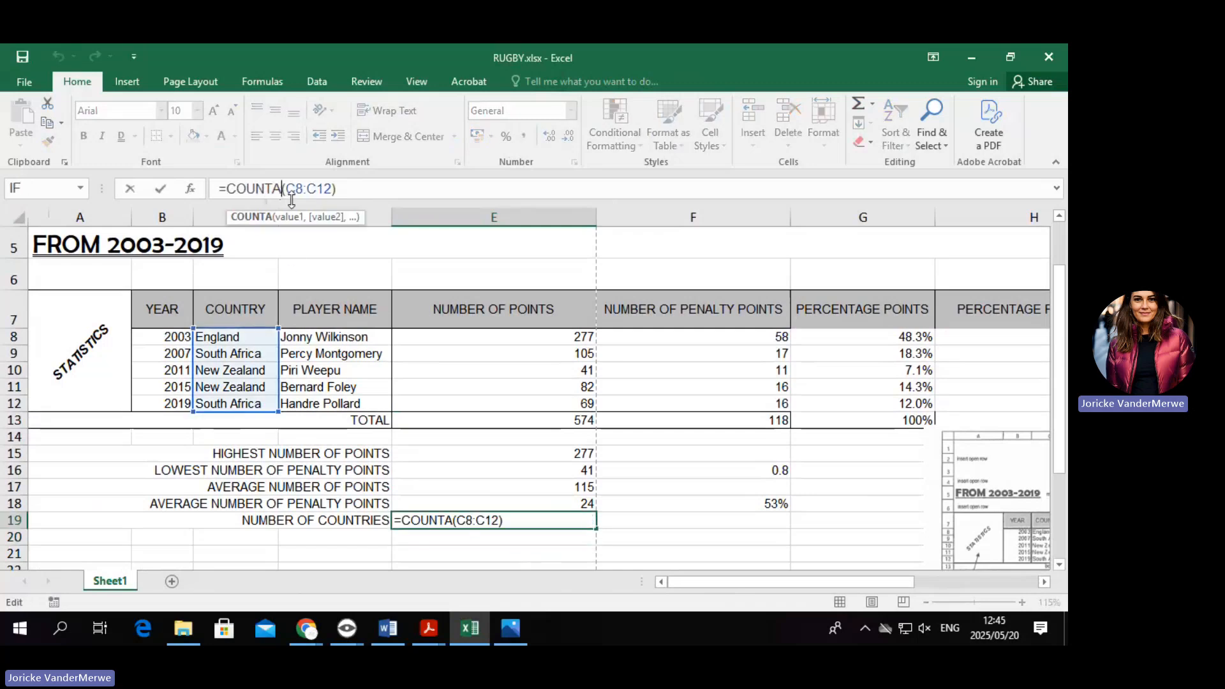
key(BackSpace)
key(Return)
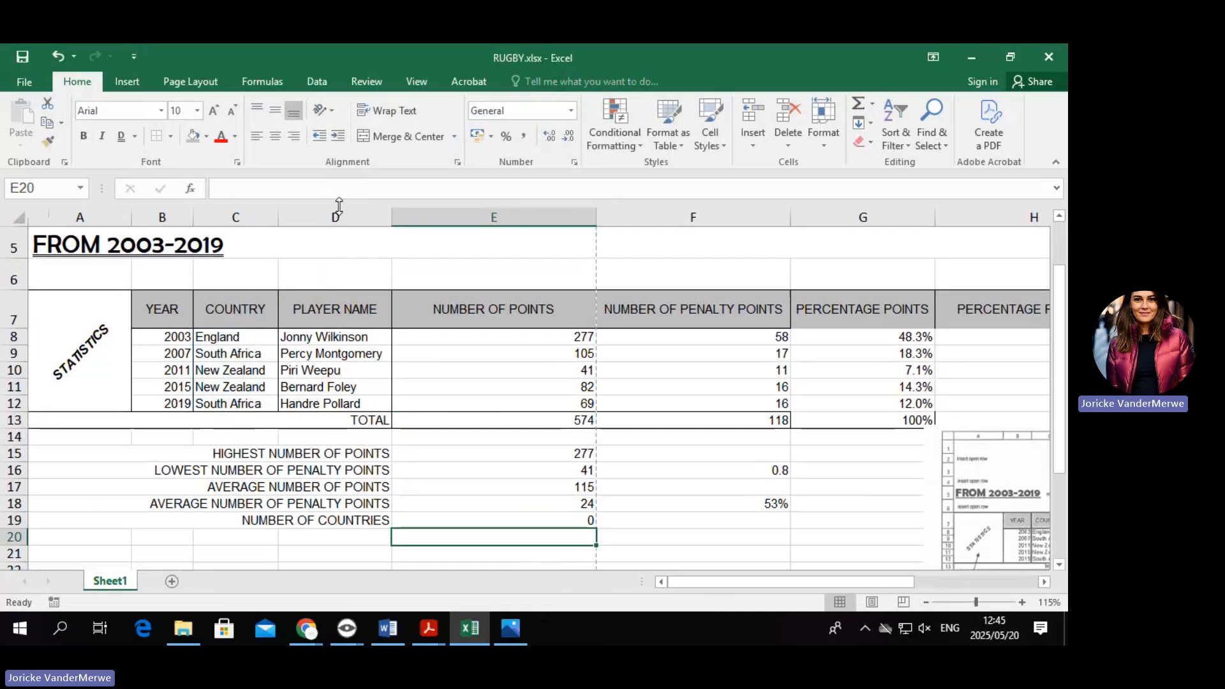
Edit the COUNT formula in E19 so that it counts the years in B8:B12.
click(484, 517)
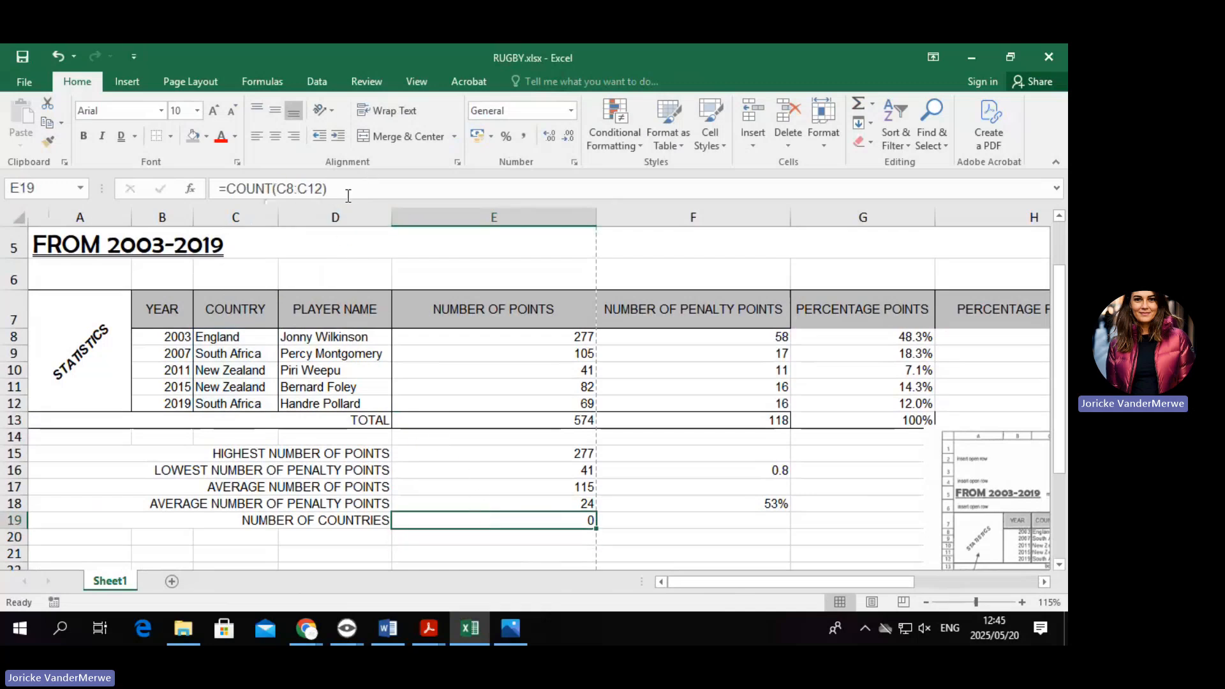
drag(349, 196, 272, 189)
key(BackSpace)
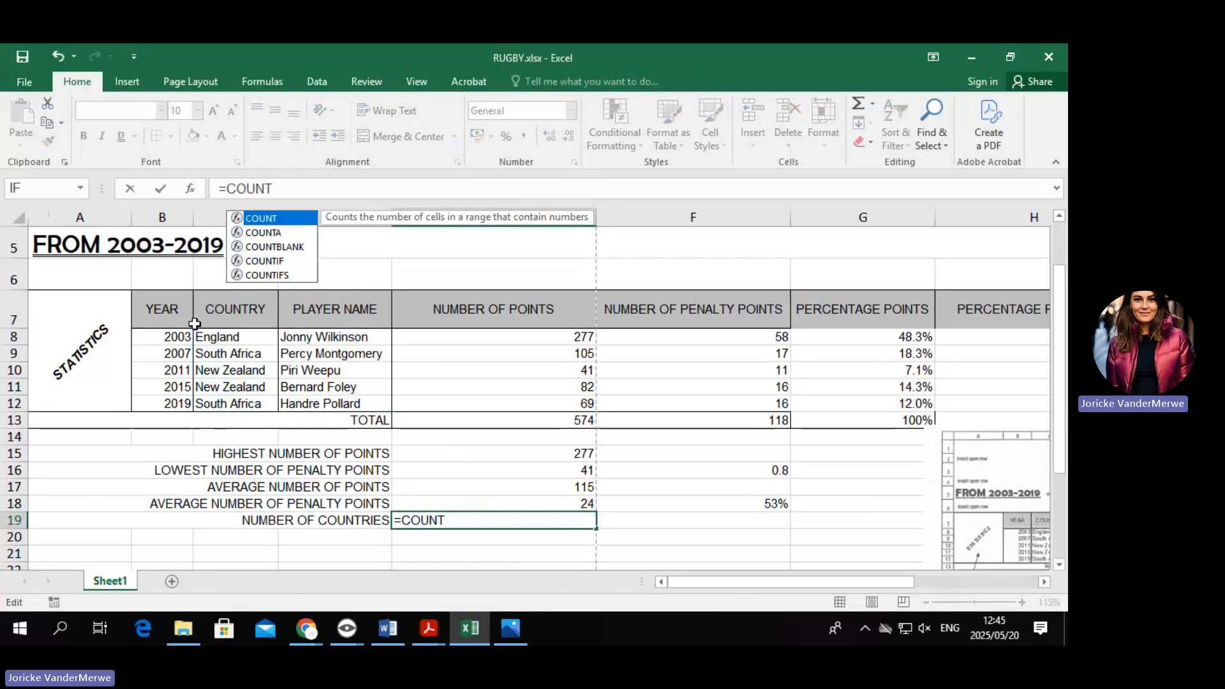
drag(177, 338, 174, 397)
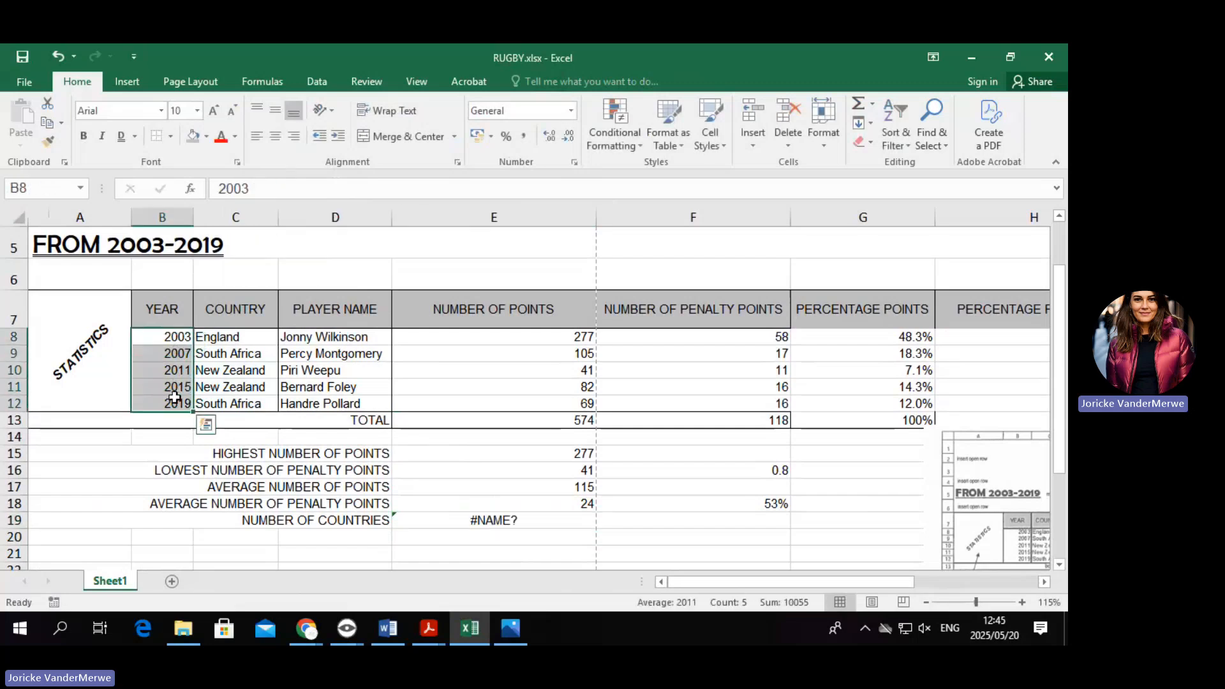
key(Return)
click(408, 520)
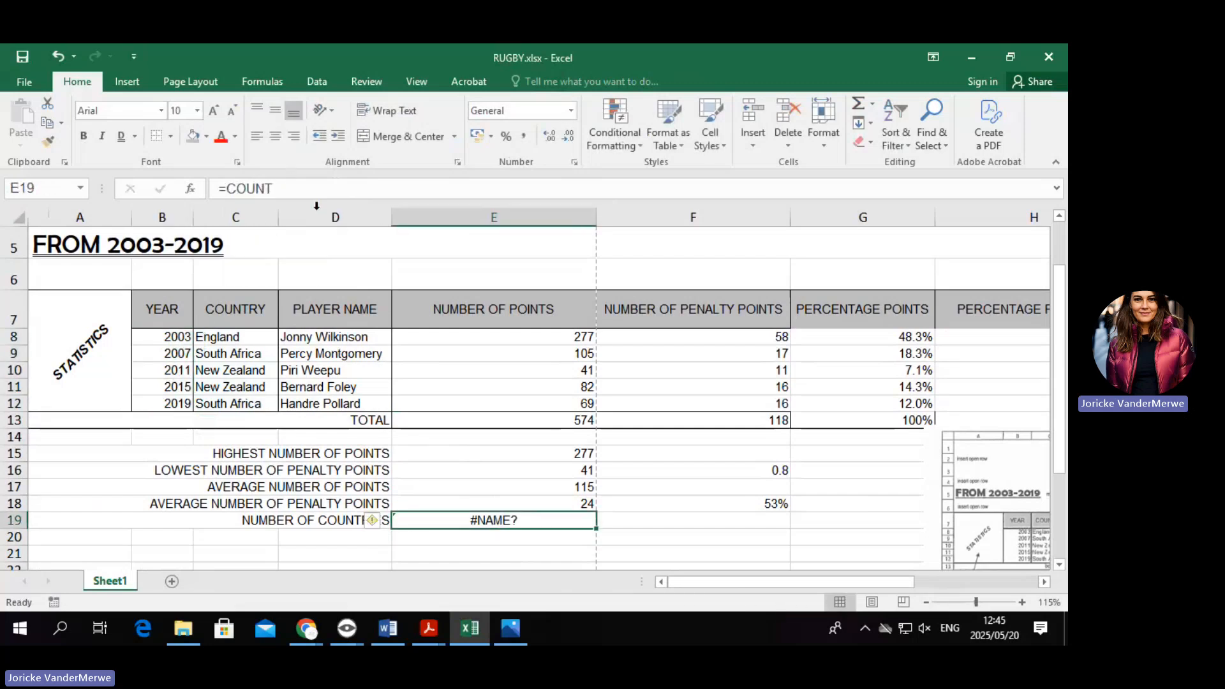
click(300, 185)
text(()
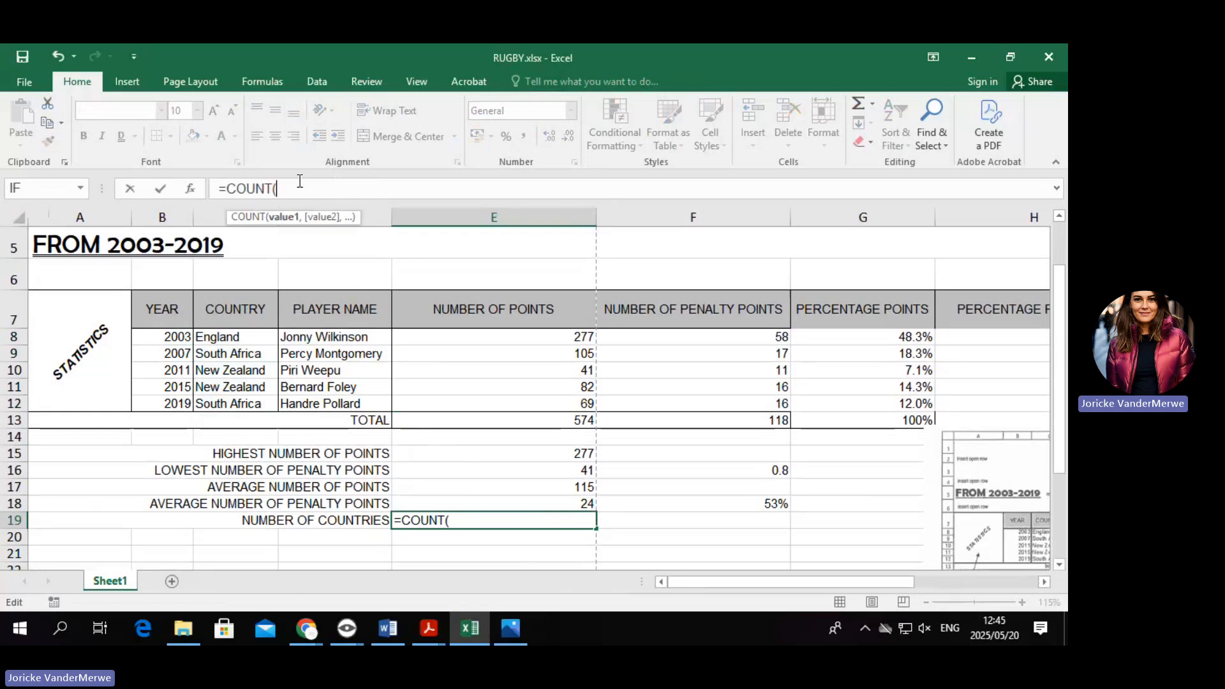
drag(171, 338, 183, 403)
key(Return)
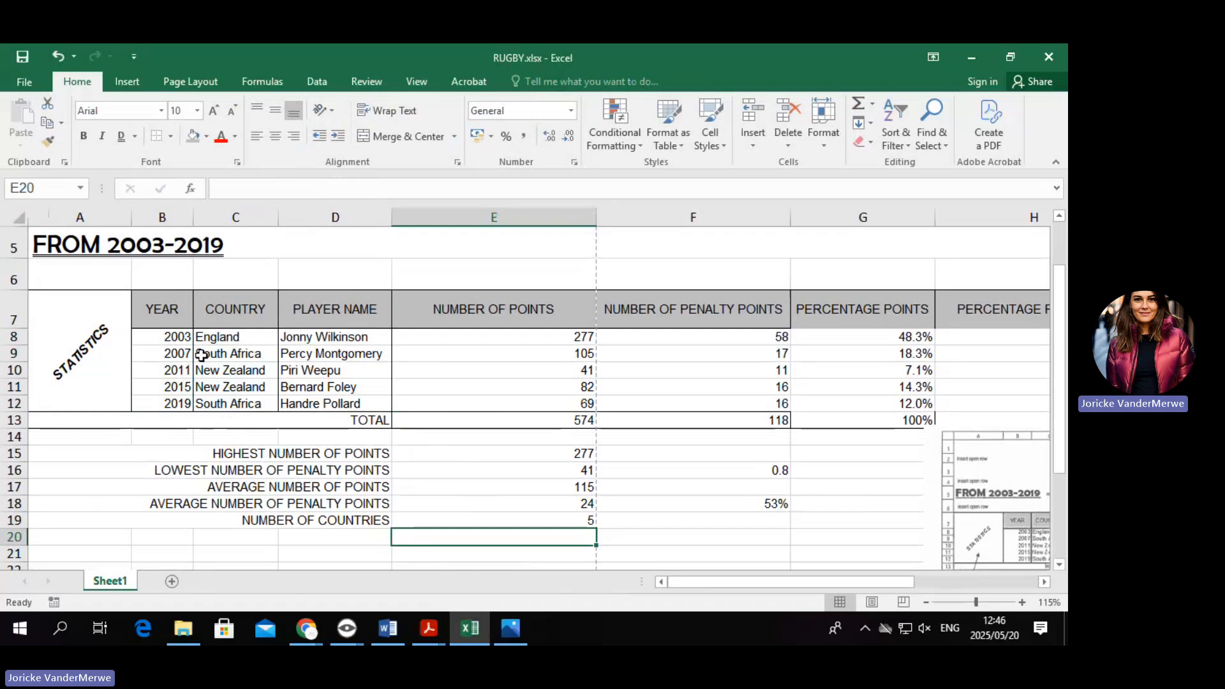
Move the reference sheet image below the summary rows and bold the summary results in E15:E19.
drag(1039, 506, 151, 564)
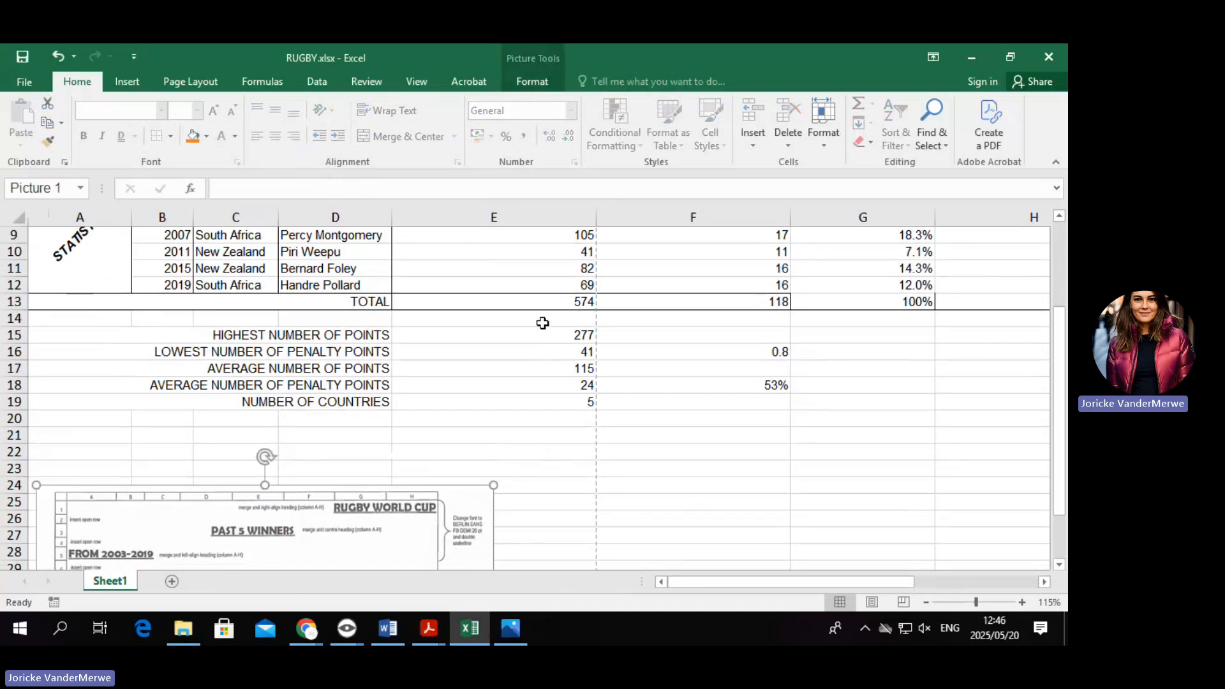
drag(539, 333, 542, 402)
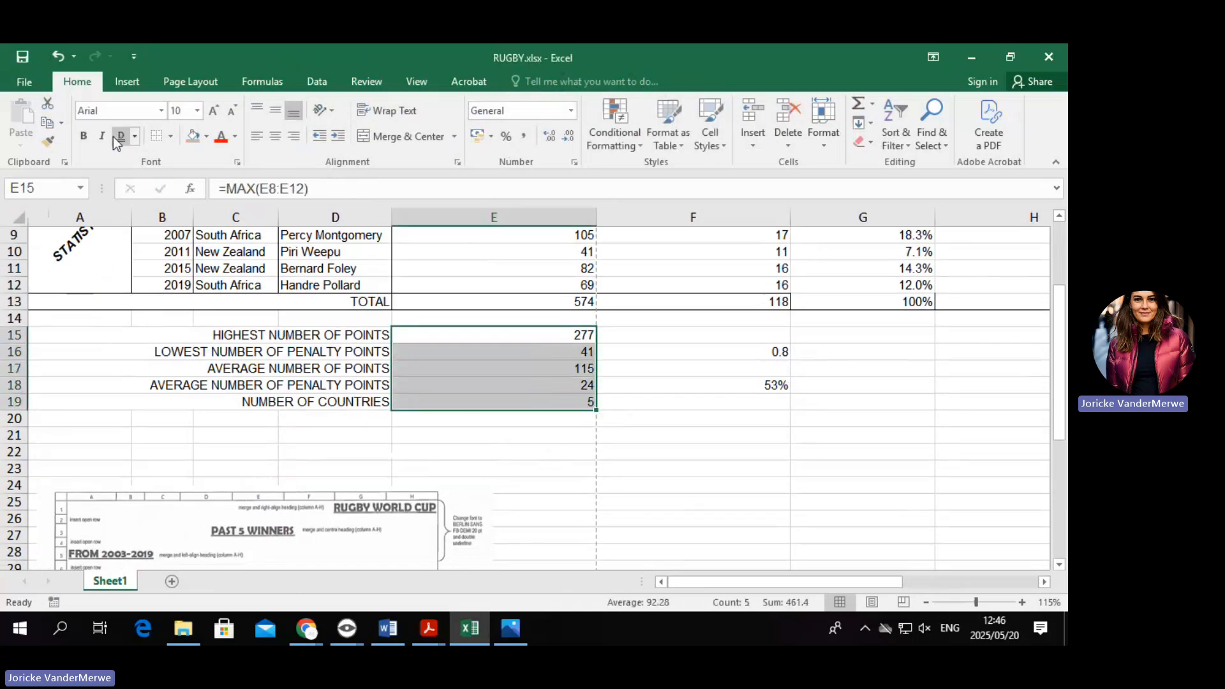
click(83, 136)
Bold the totals in E13:H13 of the TOTAL row.
scroll(530, 481, up, 2)
drag(530, 483, 944, 483)
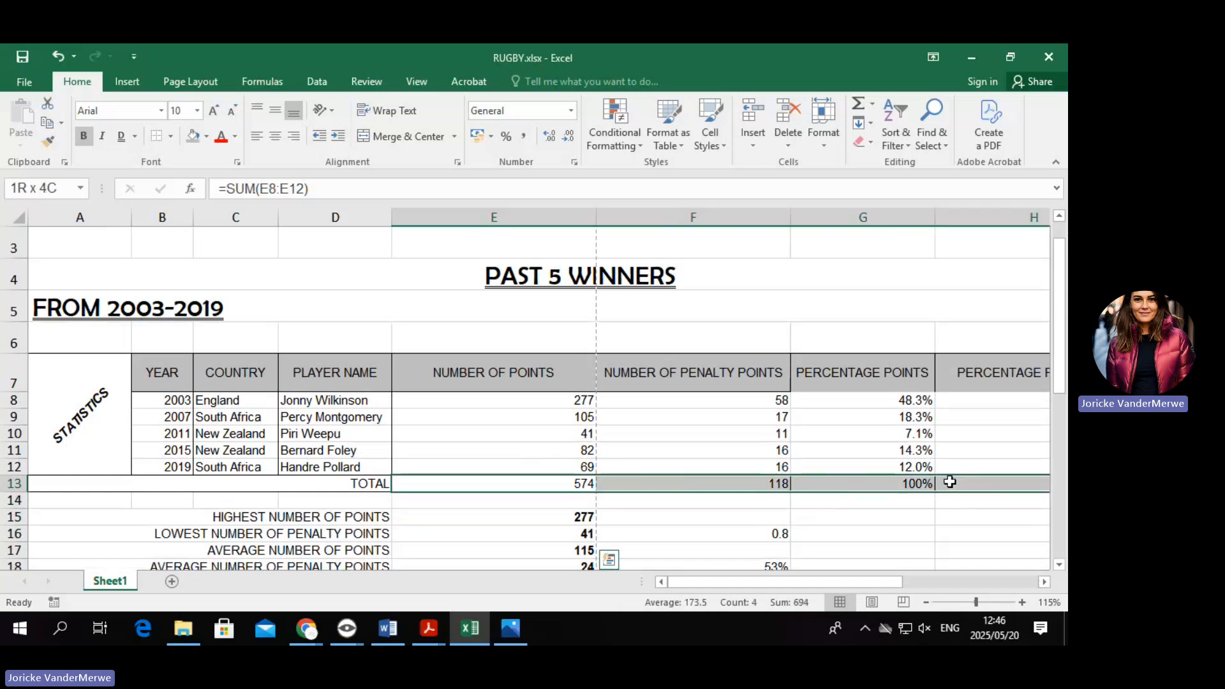
click(84, 136)
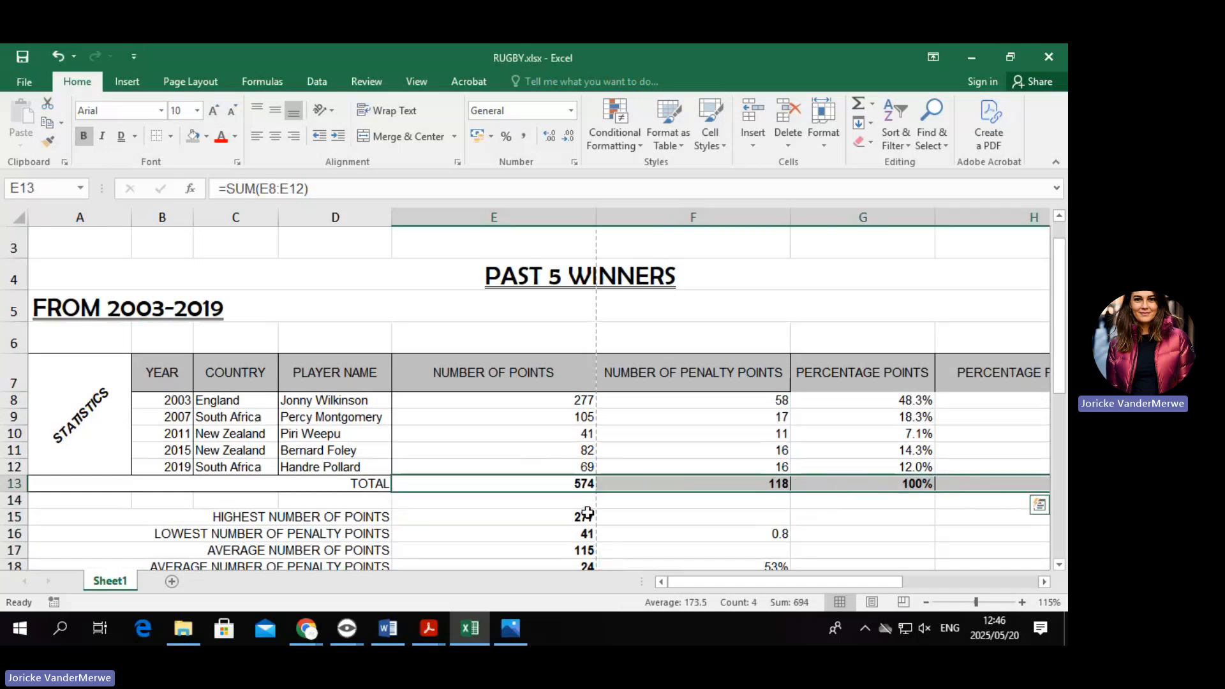
drag(679, 396, 686, 463)
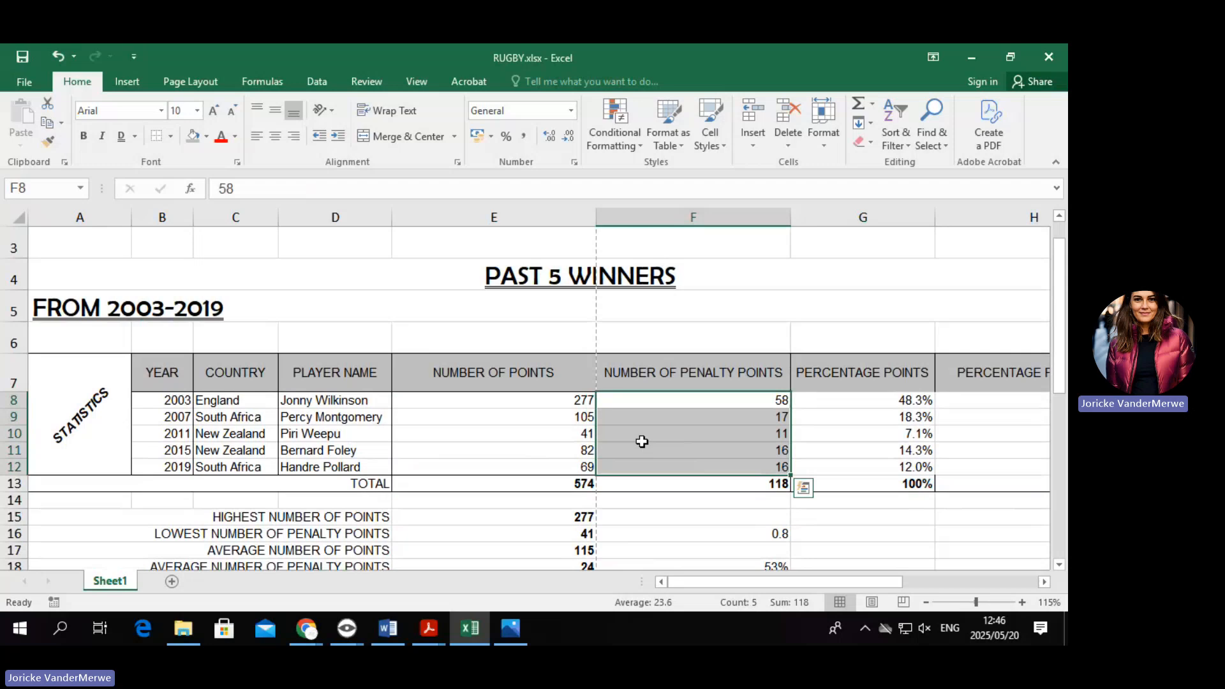
click(127, 82)
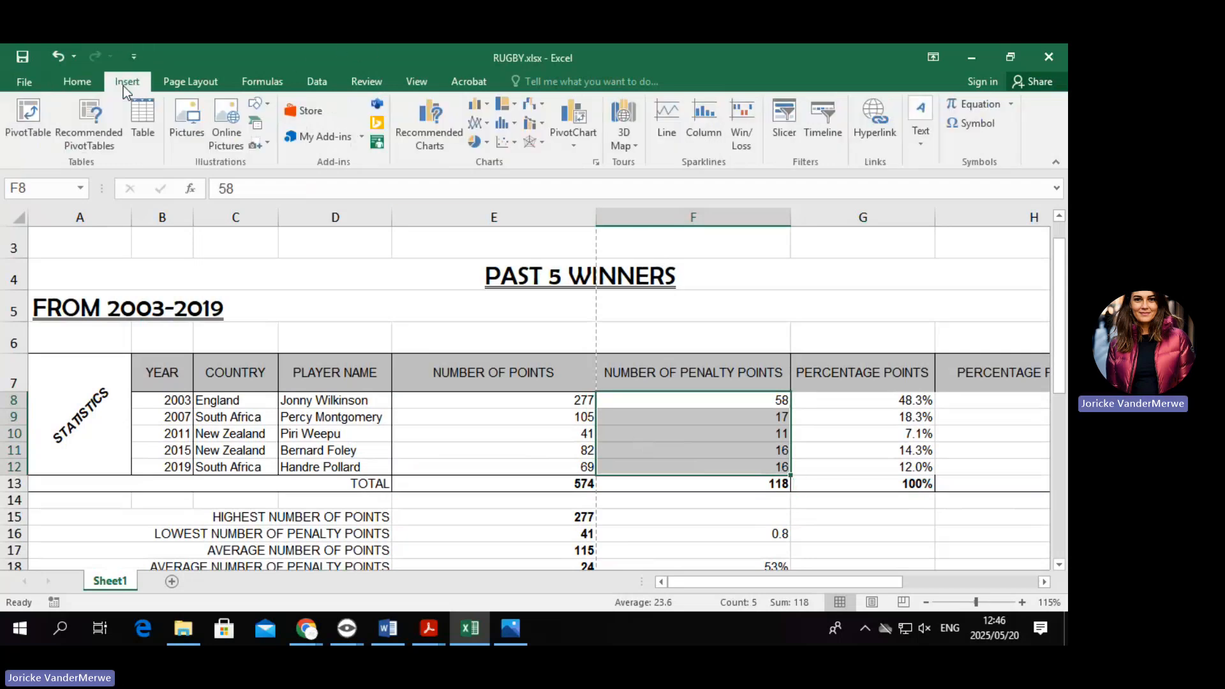
click(930, 144)
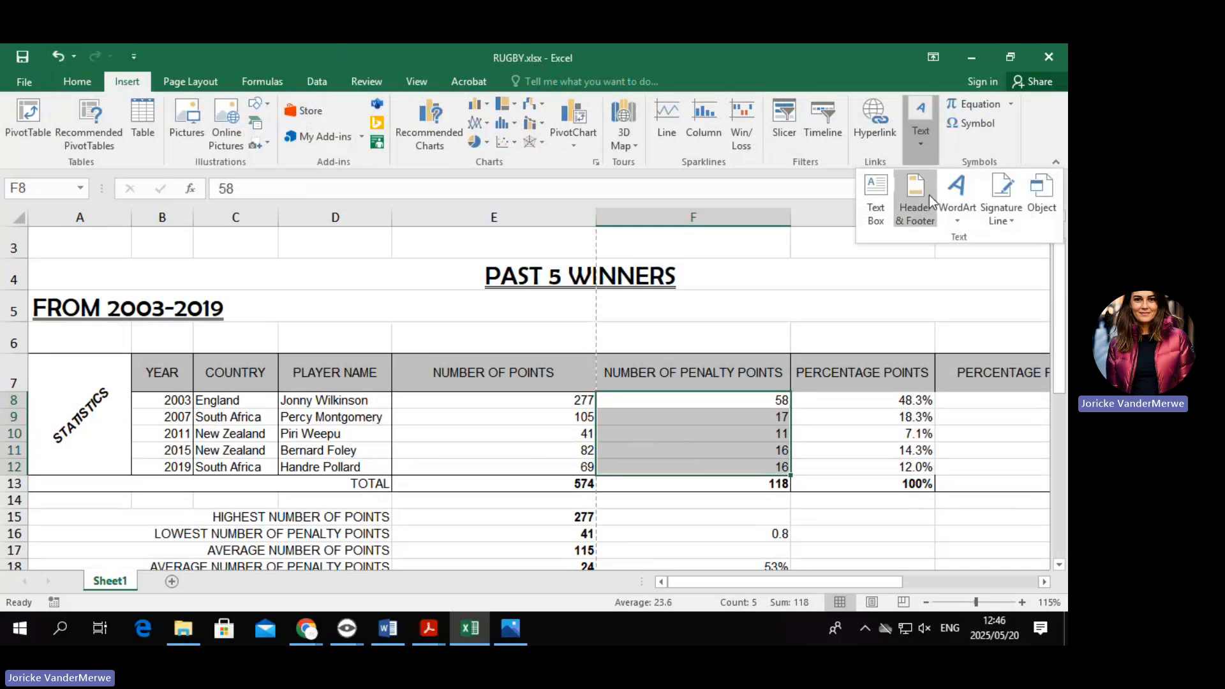
click(928, 195)
click(471, 142)
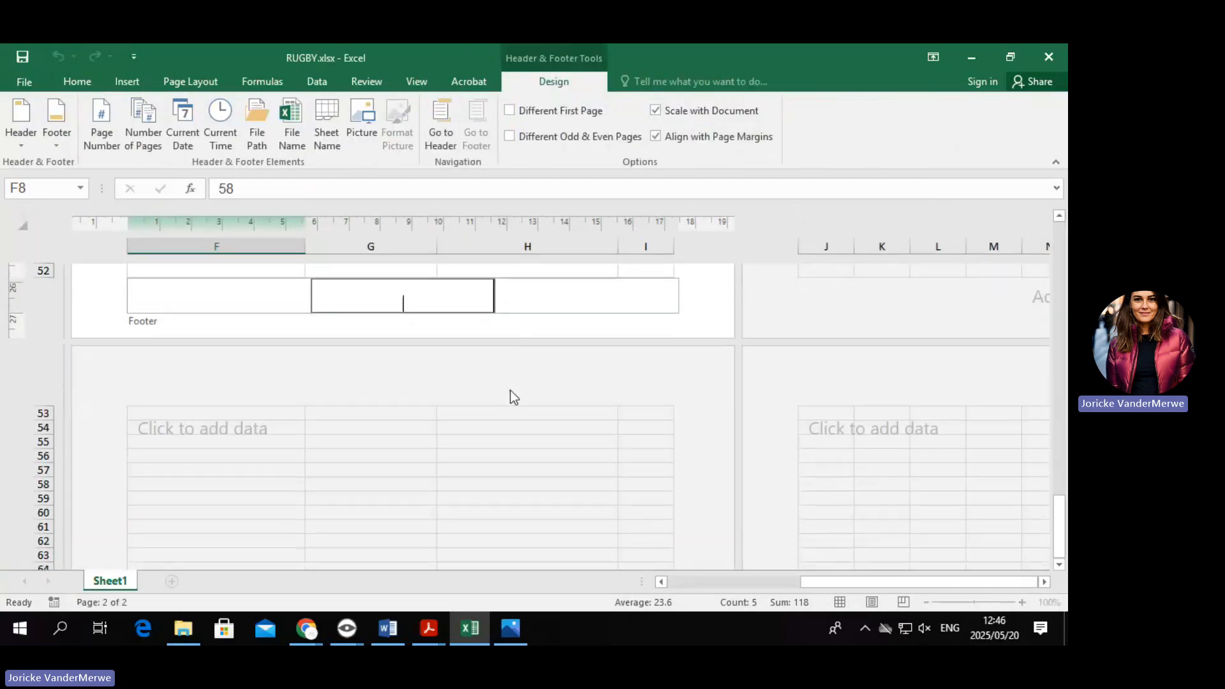
scroll(359, 81, up, 2)
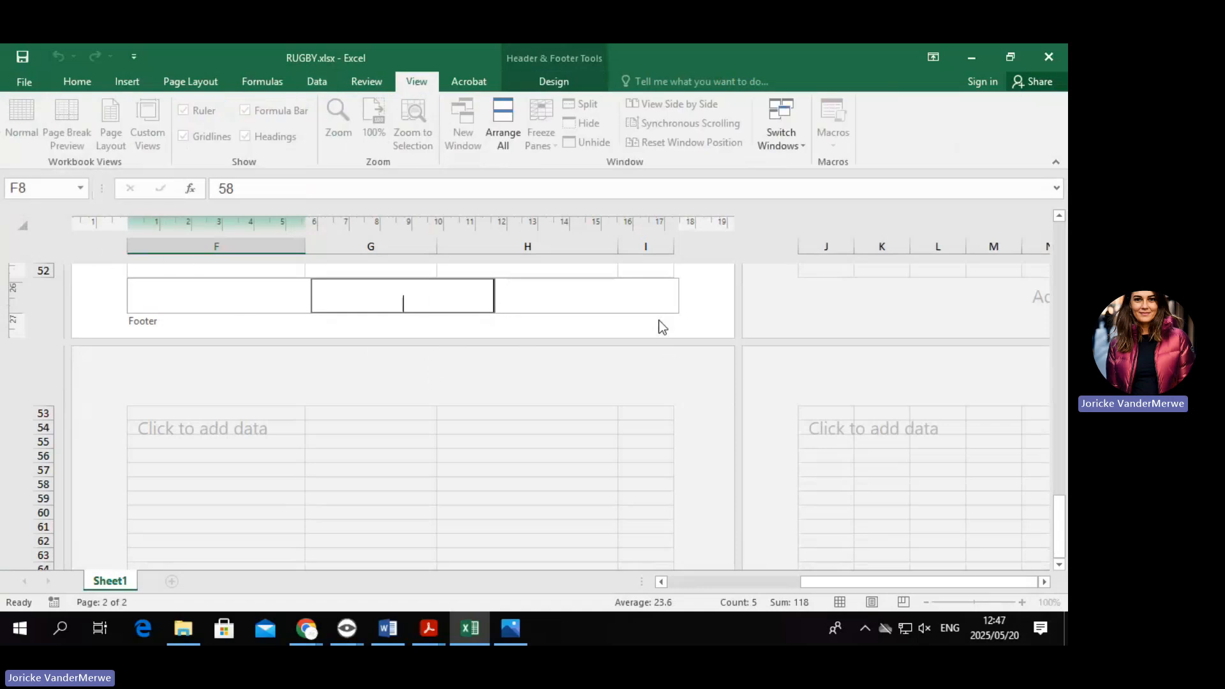
click(583, 273)
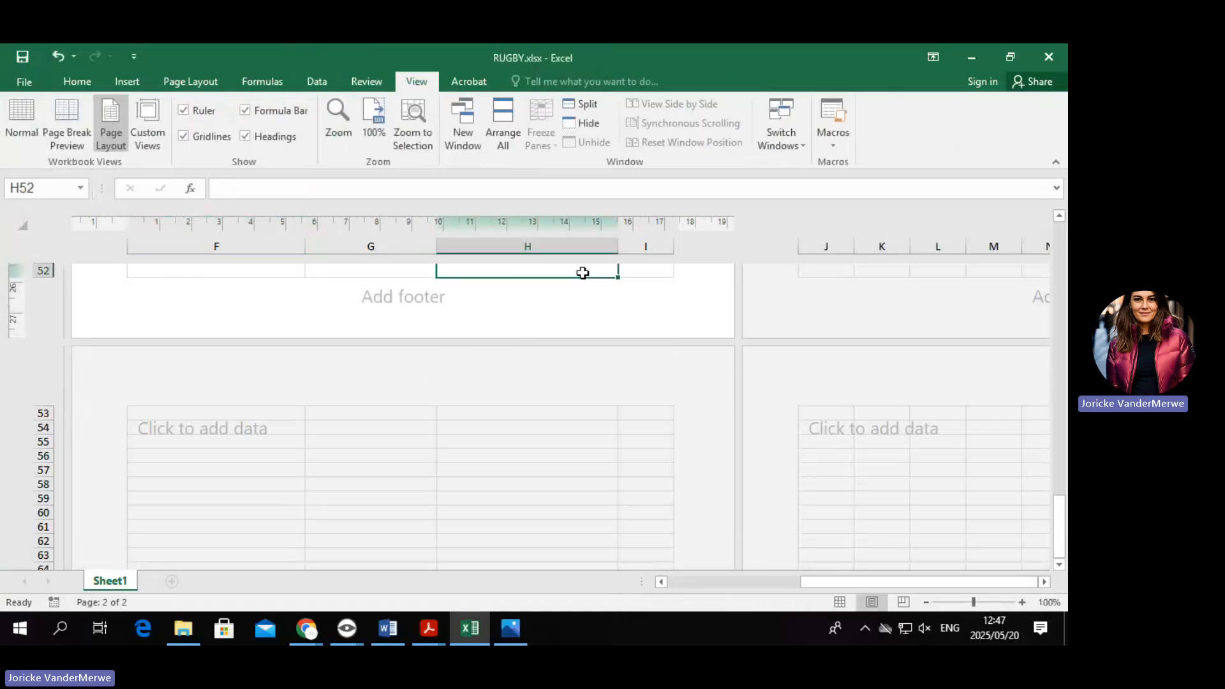
click(17, 132)
scroll(465, 497, up, 5)
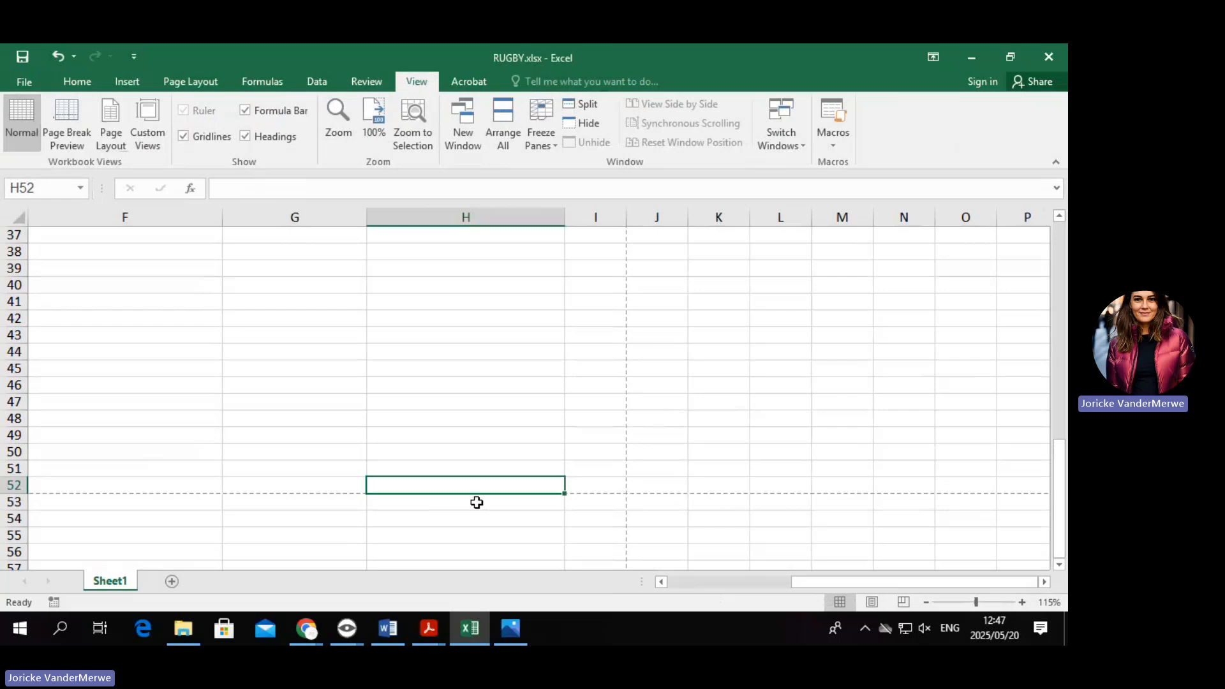
Turn on printing of the row and column headings and check the sheet's pages in the print preview.
click(192, 81)
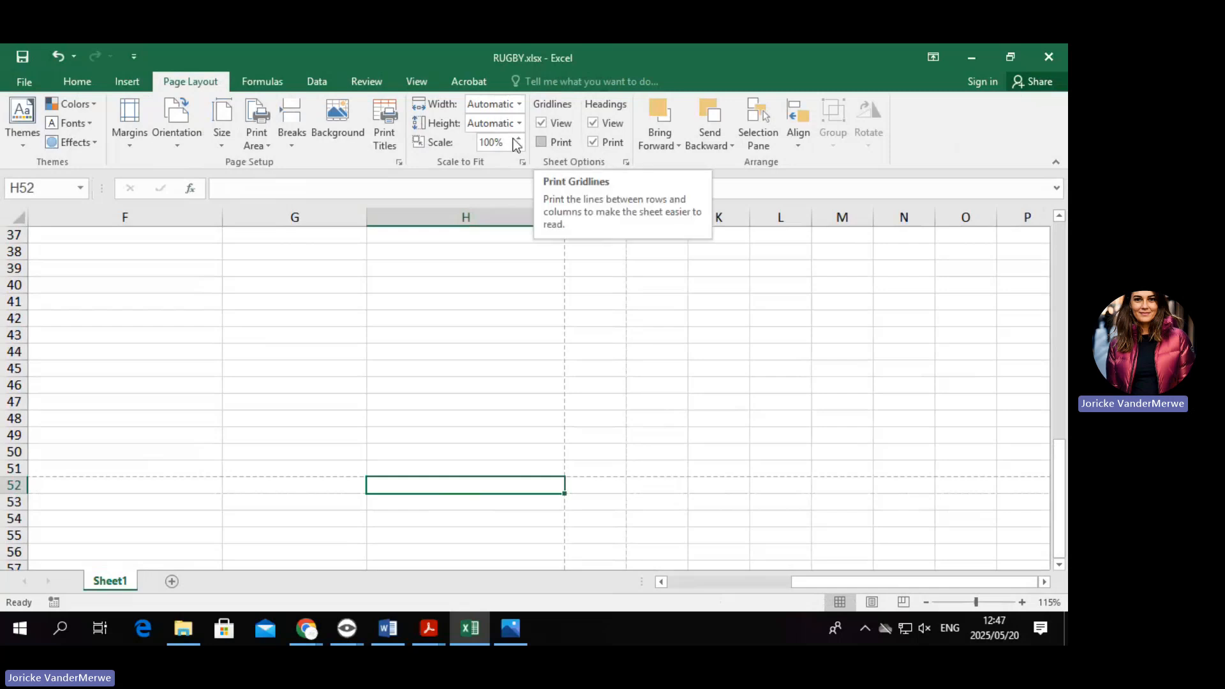
click(33, 77)
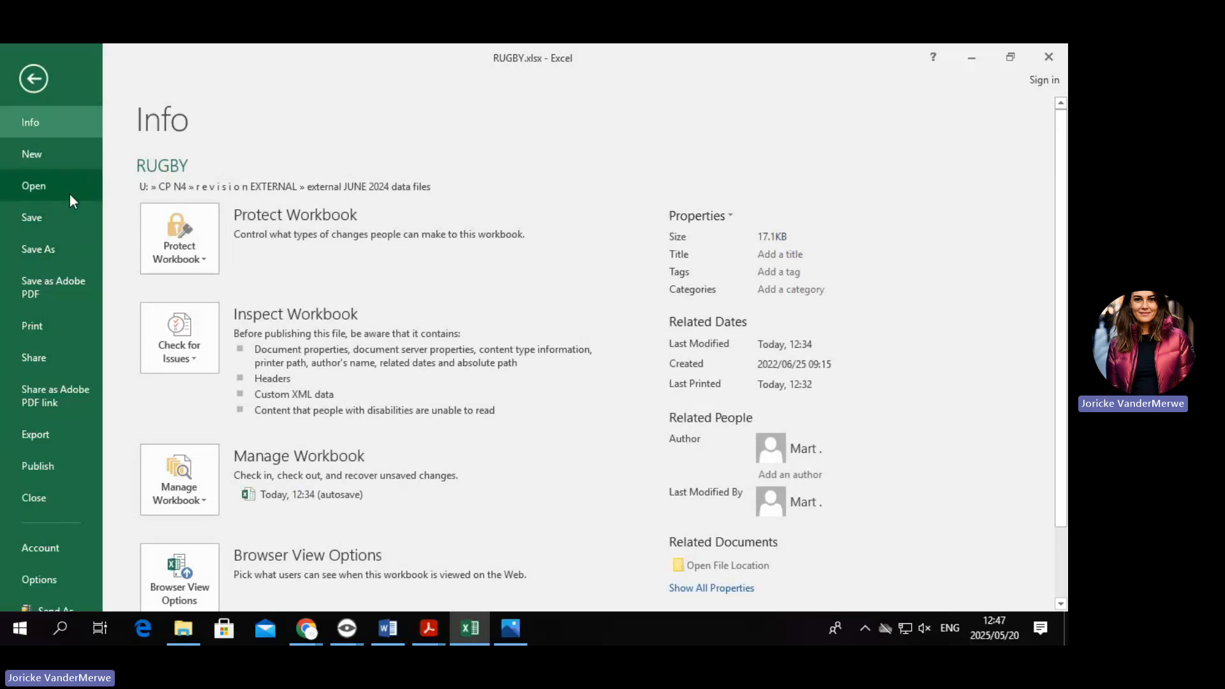
click(83, 328)
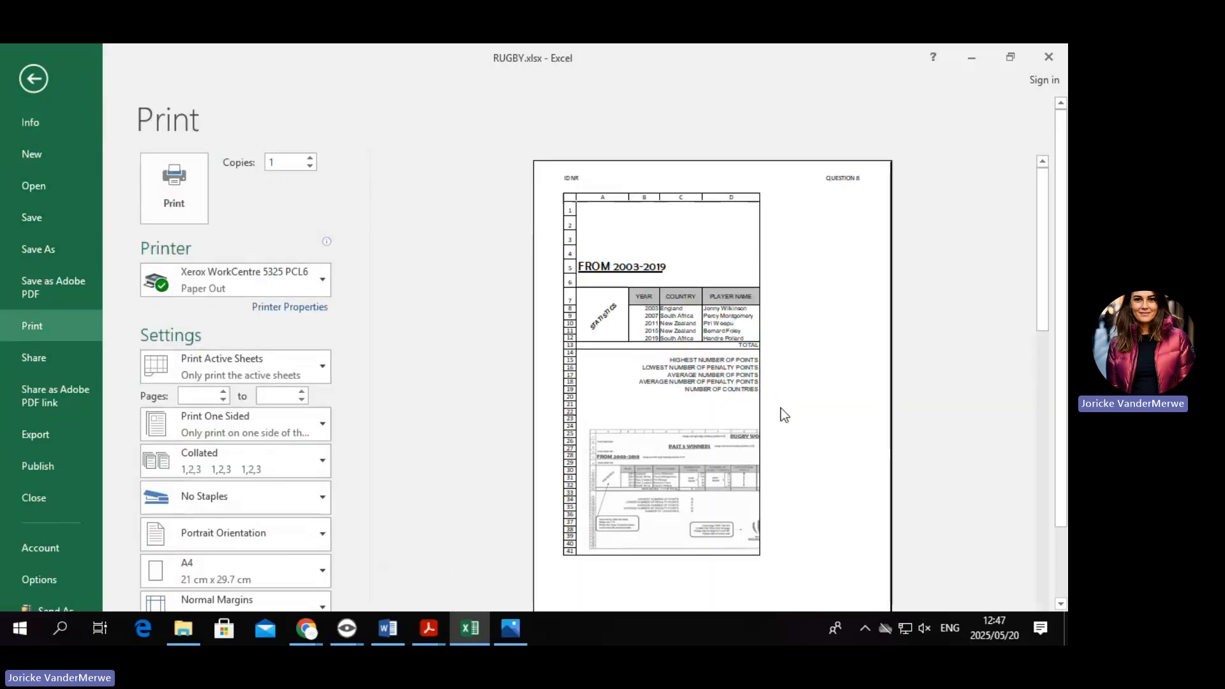
scroll(782, 413, down, 3)
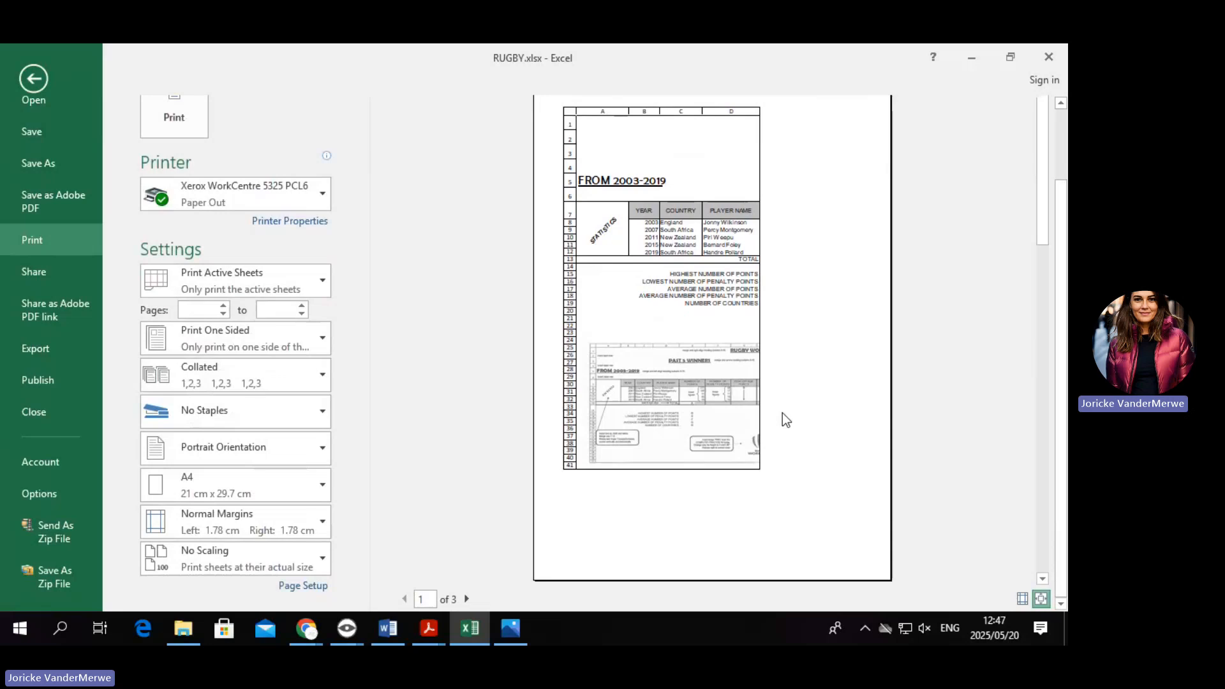
click(463, 599)
click(34, 78)
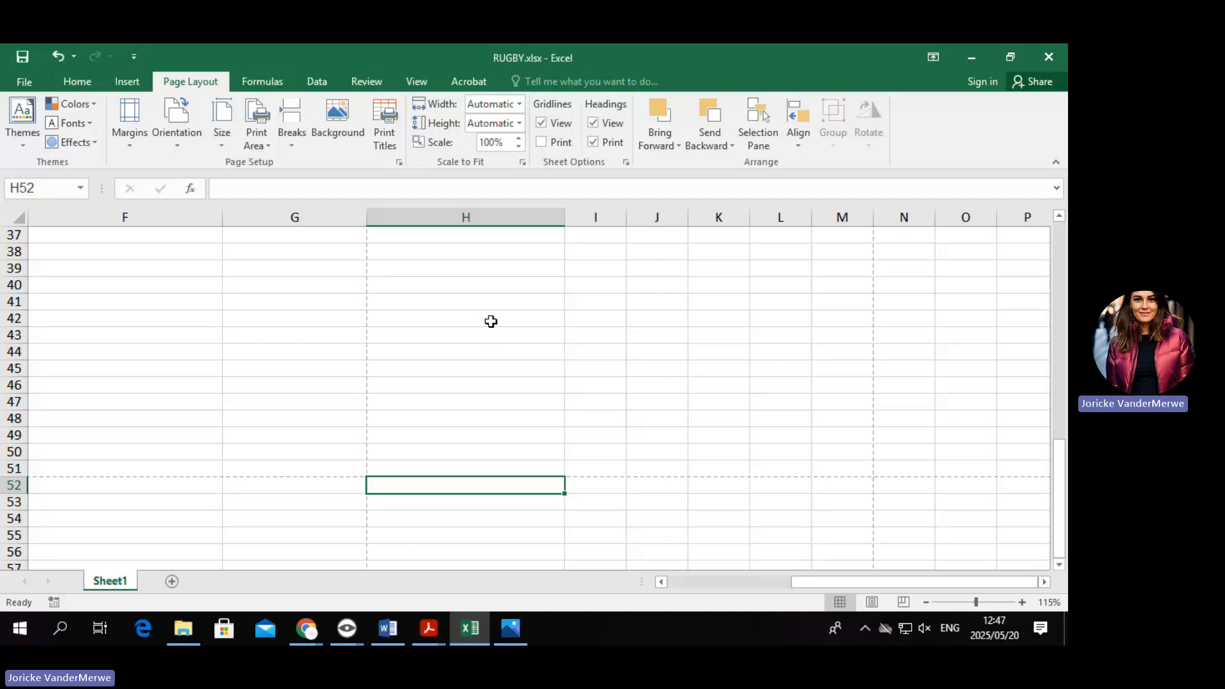
Set the page orientation to landscape and check the page in the print preview.
scroll(490, 321, up, 12)
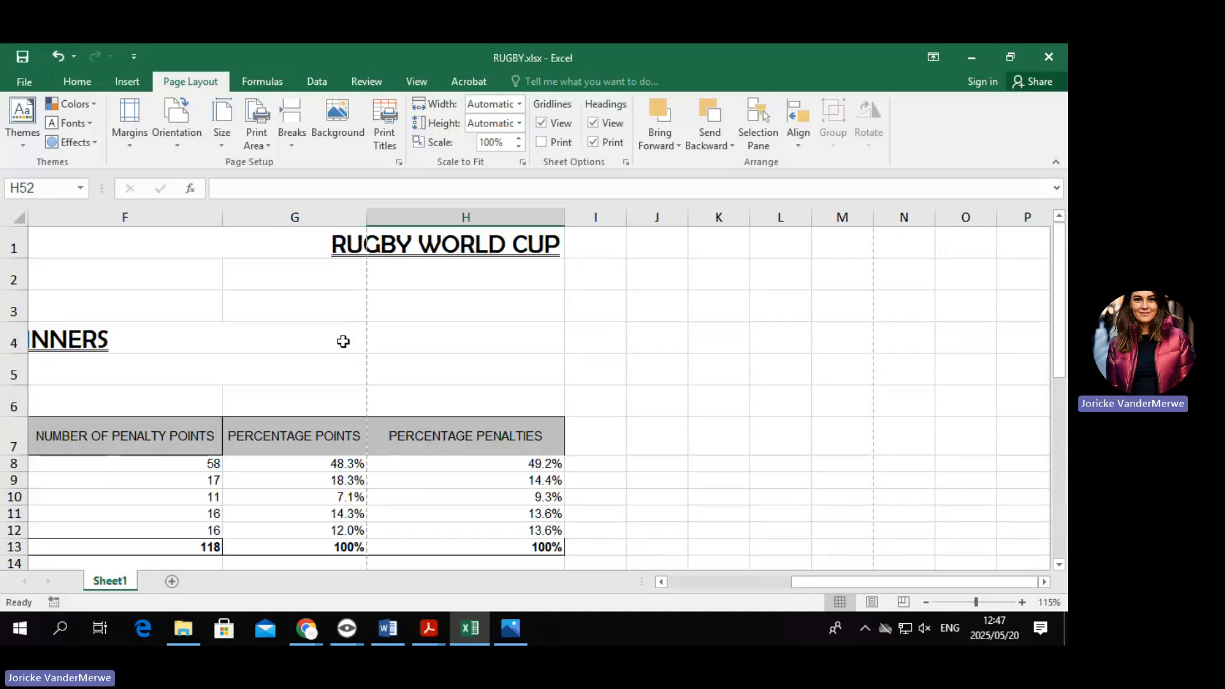
scroll(343, 341, down, 3)
click(169, 144)
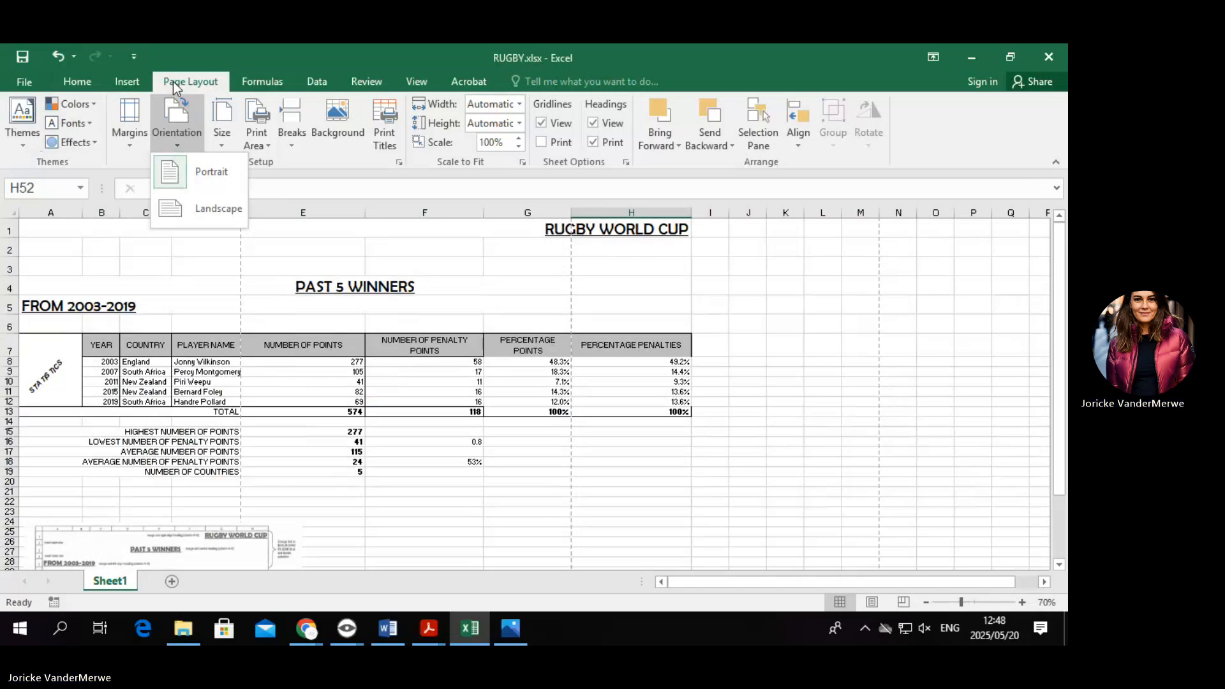
click(210, 208)
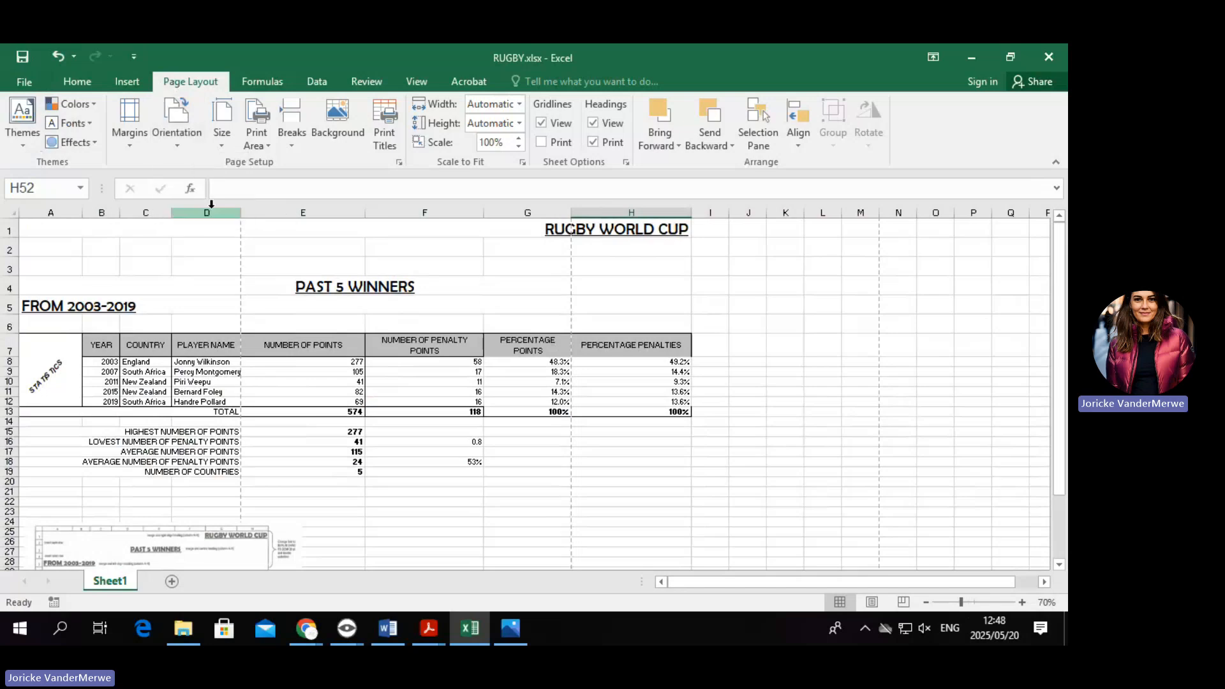
click(25, 80)
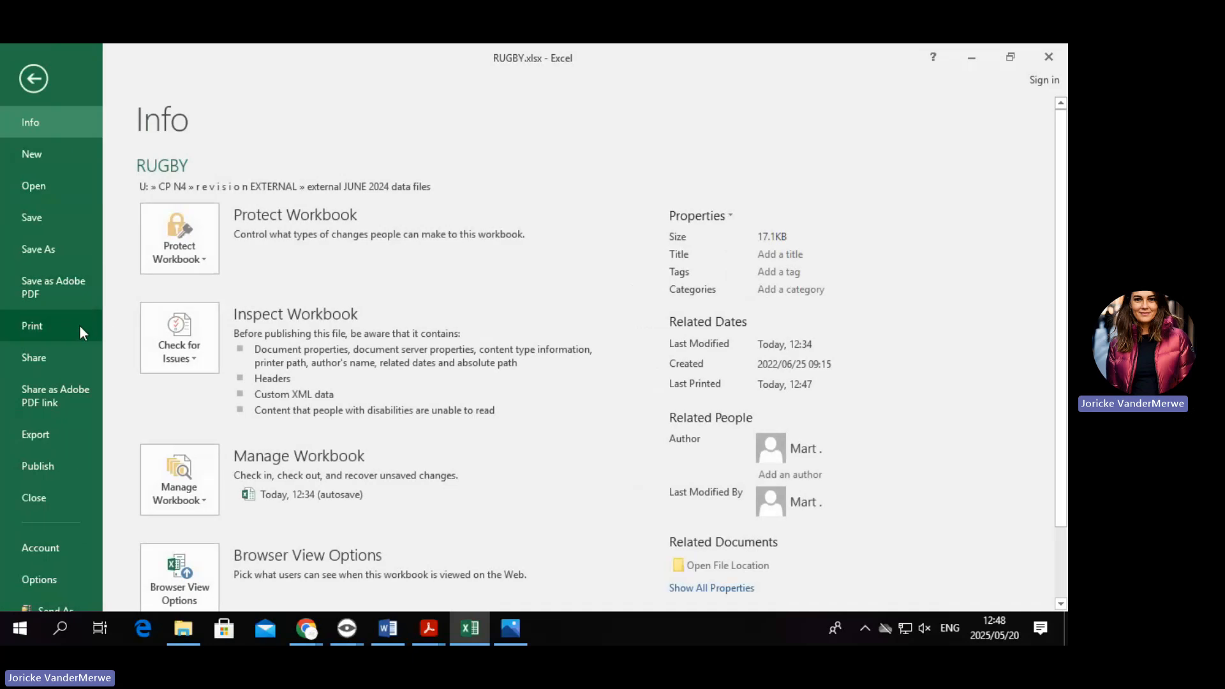
click(79, 324)
scroll(888, 327, down, 2)
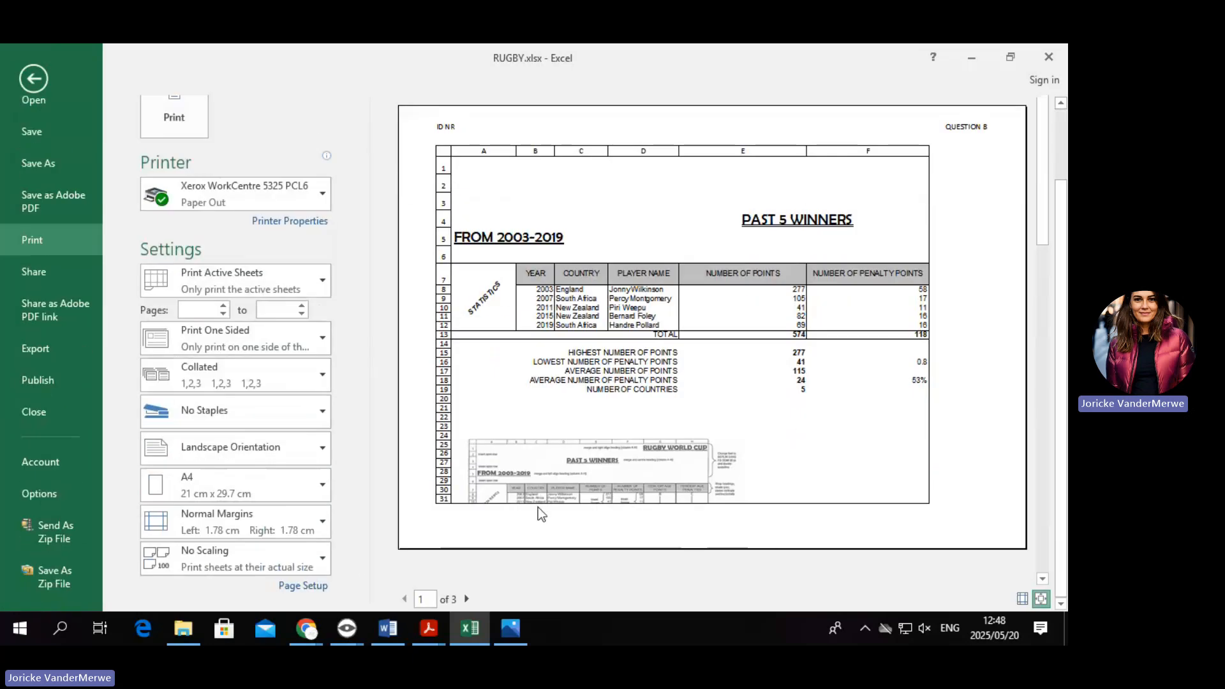
click(33, 79)
Delete the reference sheet image below the summary rows.
scroll(389, 424, down, 5)
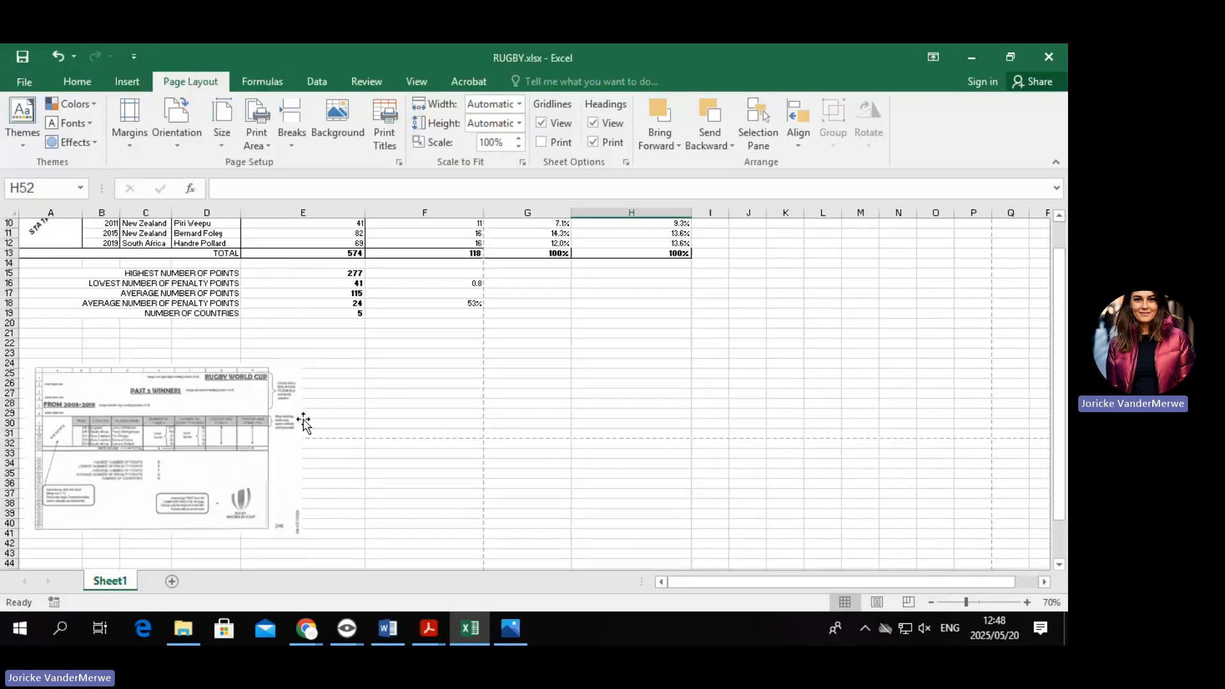
click(216, 409)
key(Delete)
scroll(377, 410, up, 5)
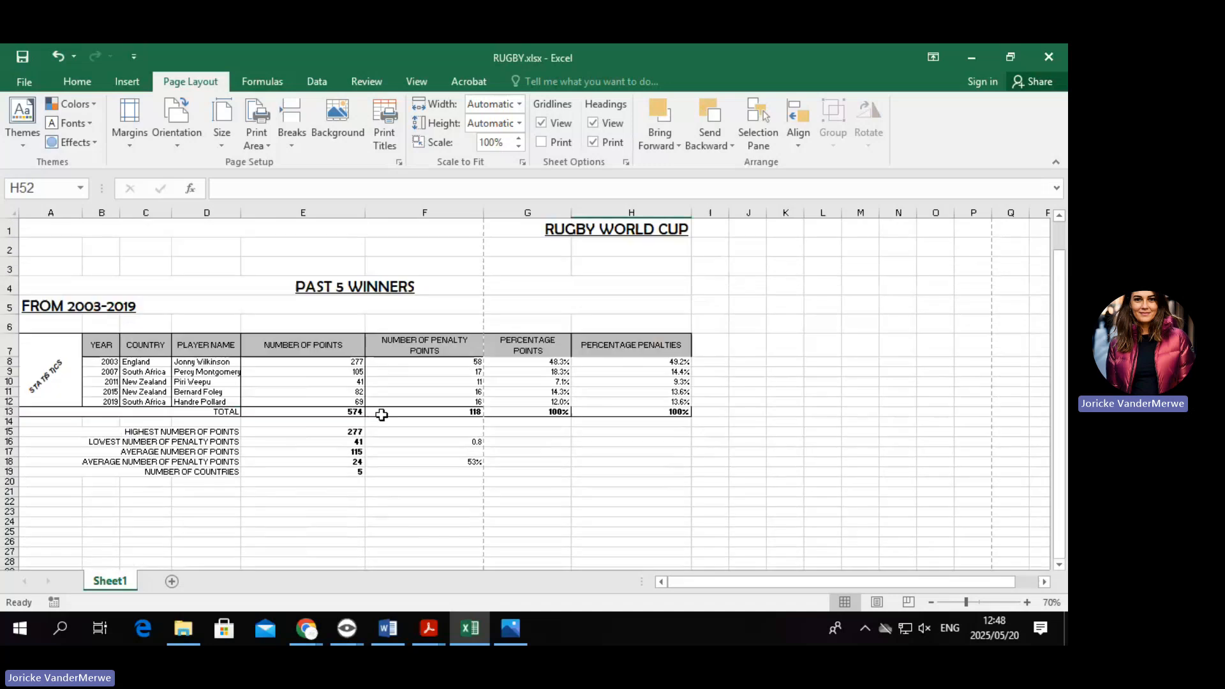
Narrow columns E to H so their headings wrap onto two lines, and widen column D to fit the full player names.
double_click(365, 206)
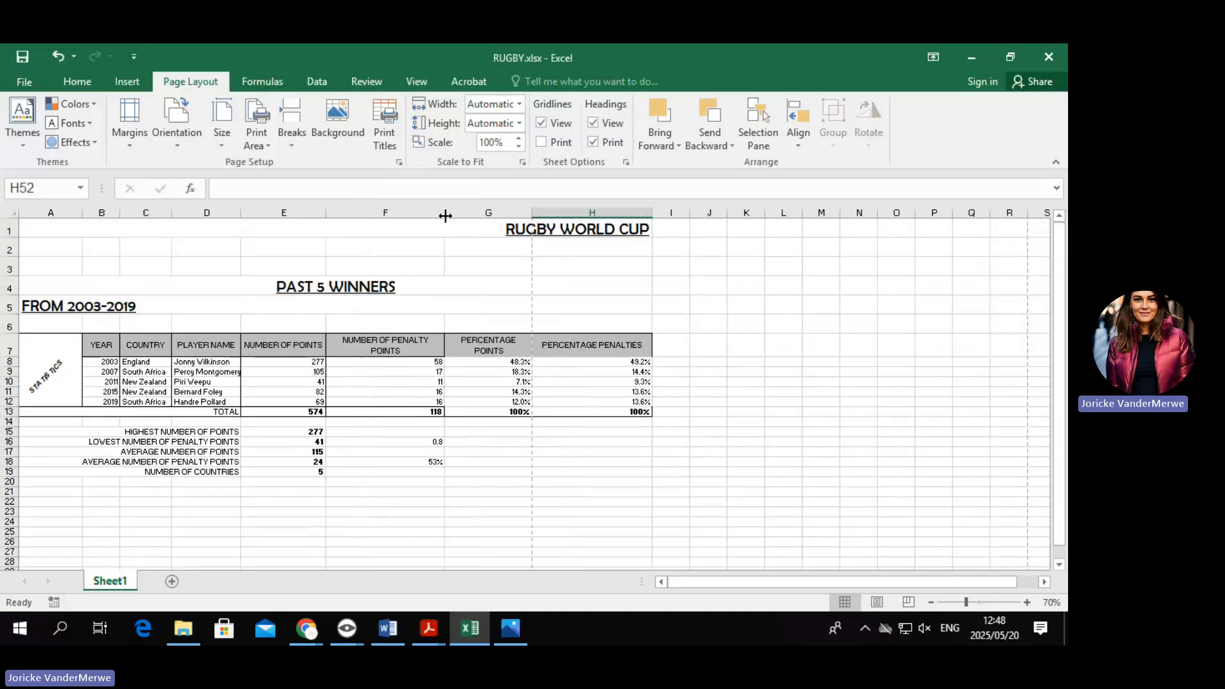
click(439, 212)
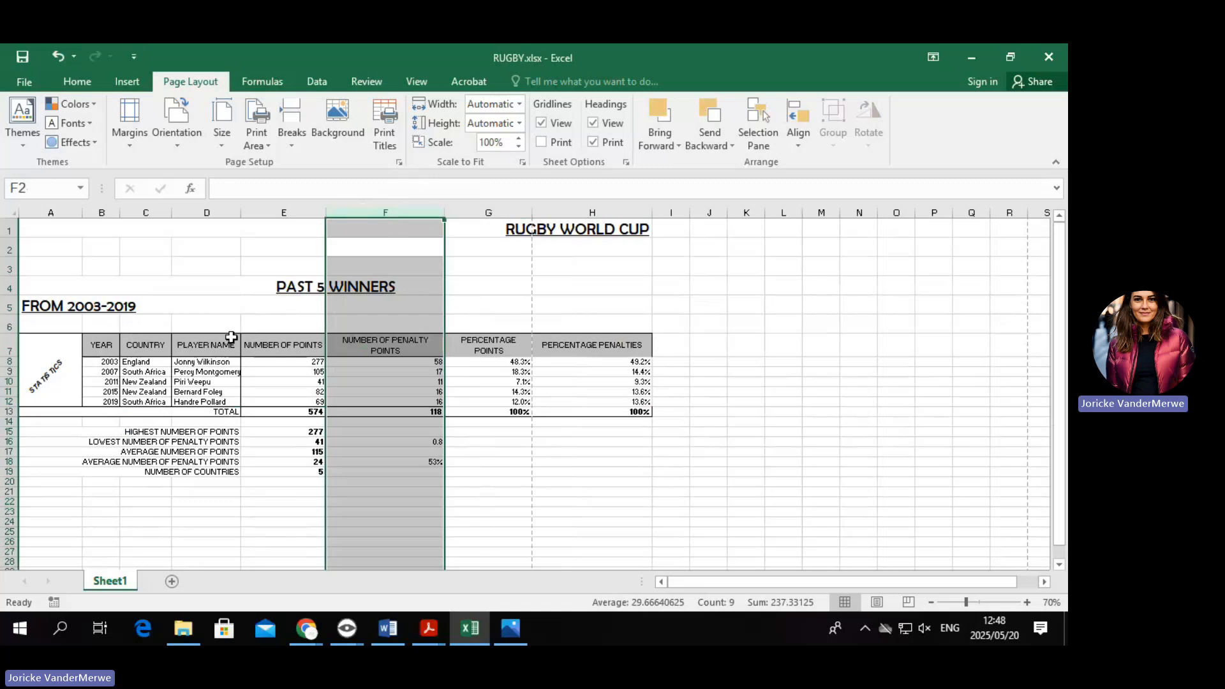
click(287, 347)
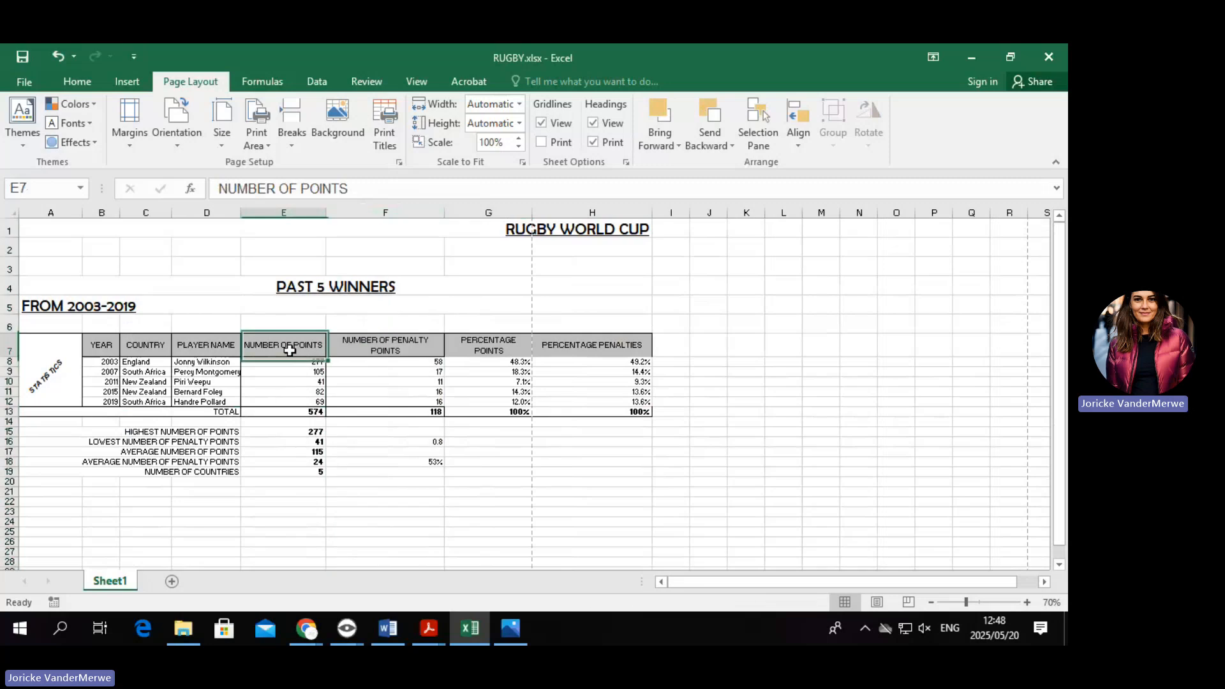
drag(326, 212, 299, 212)
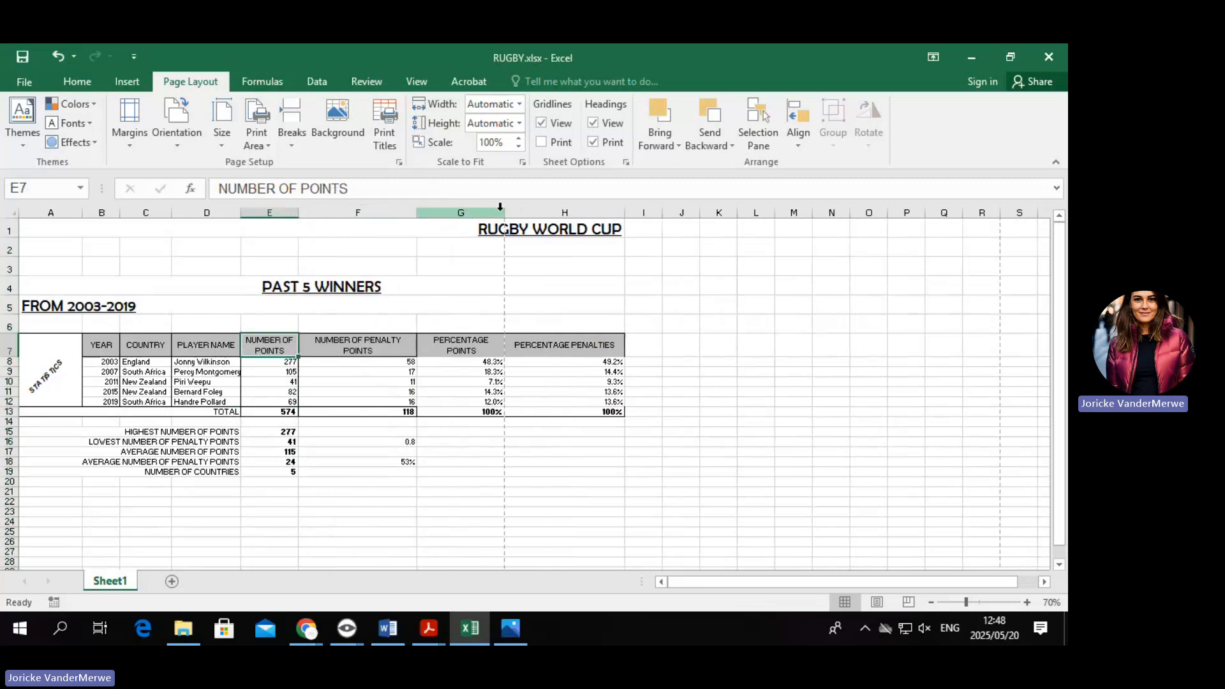
drag(418, 217, 392, 215)
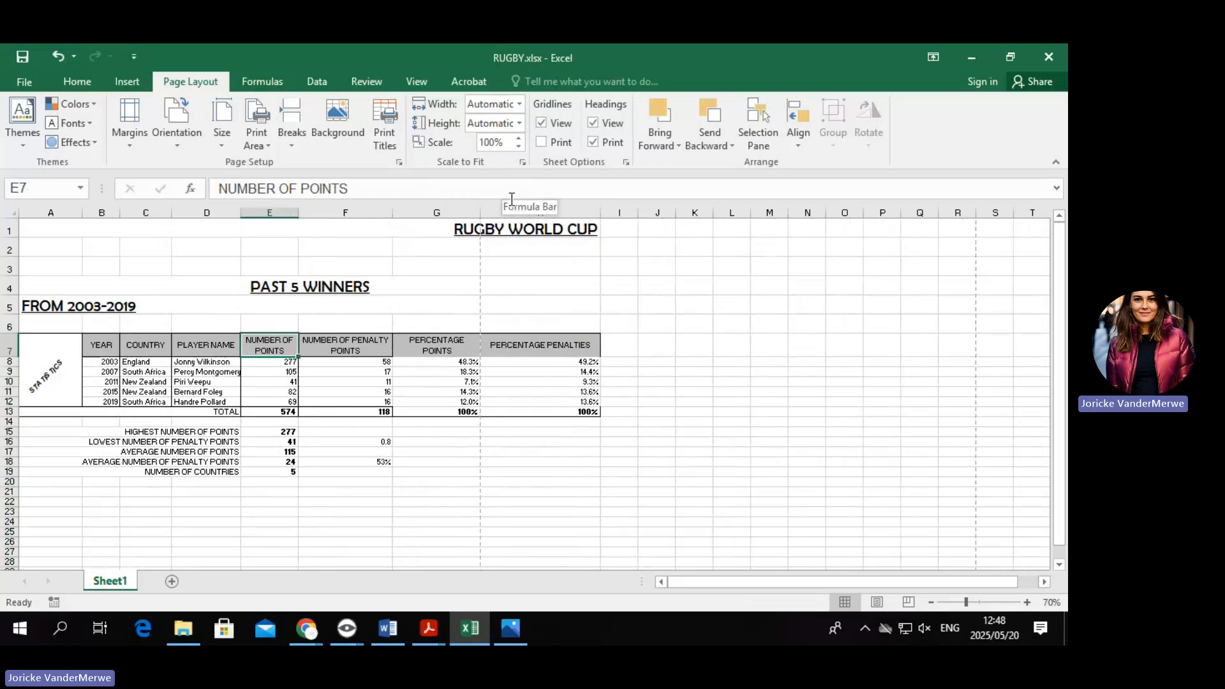
drag(394, 215, 370, 214)
drag(453, 210, 437, 211)
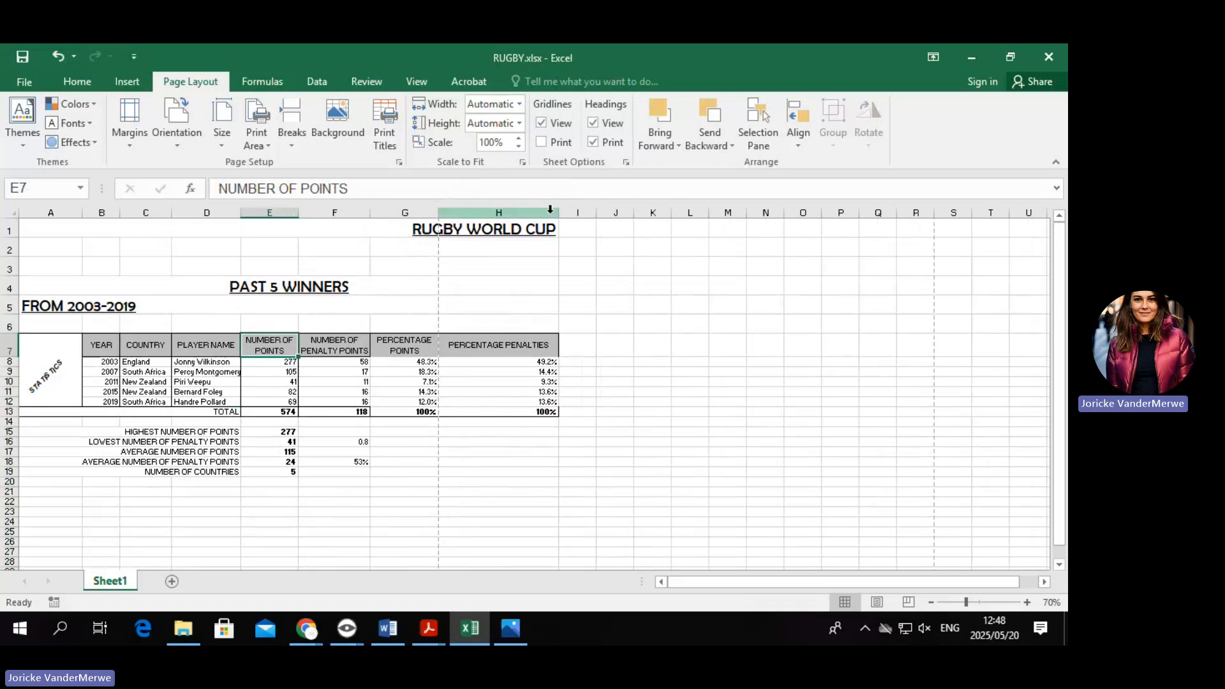
drag(559, 214, 507, 217)
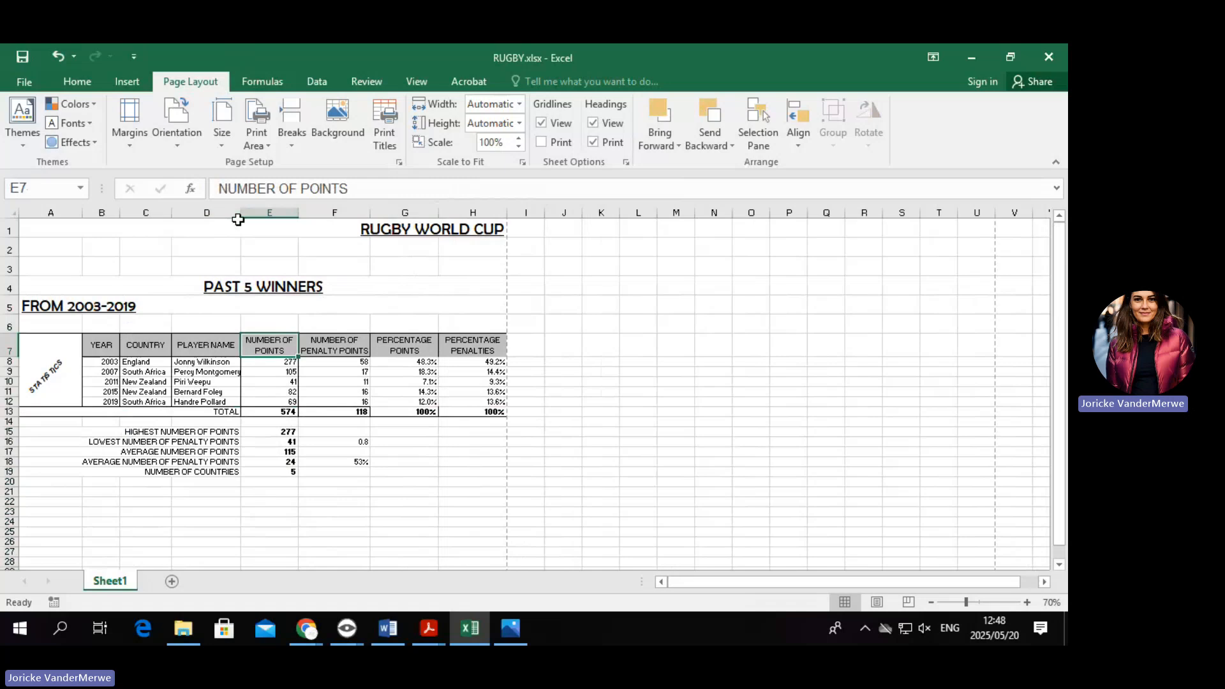
drag(241, 213, 223, 214)
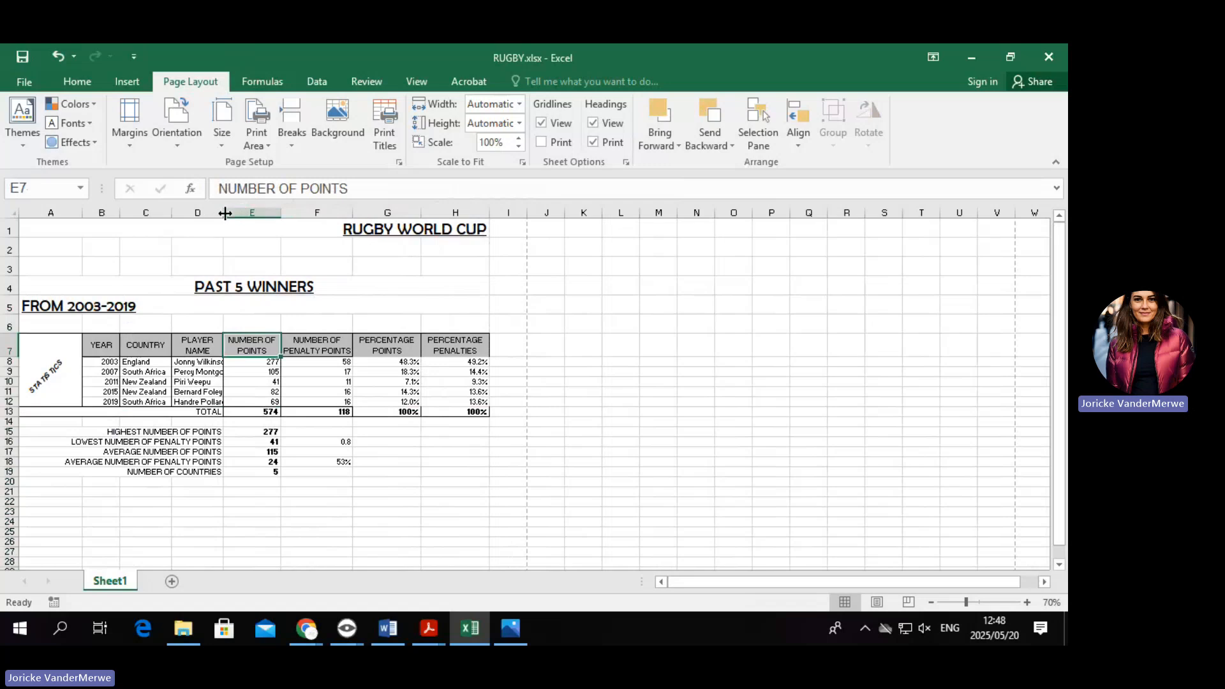
drag(224, 213, 253, 214)
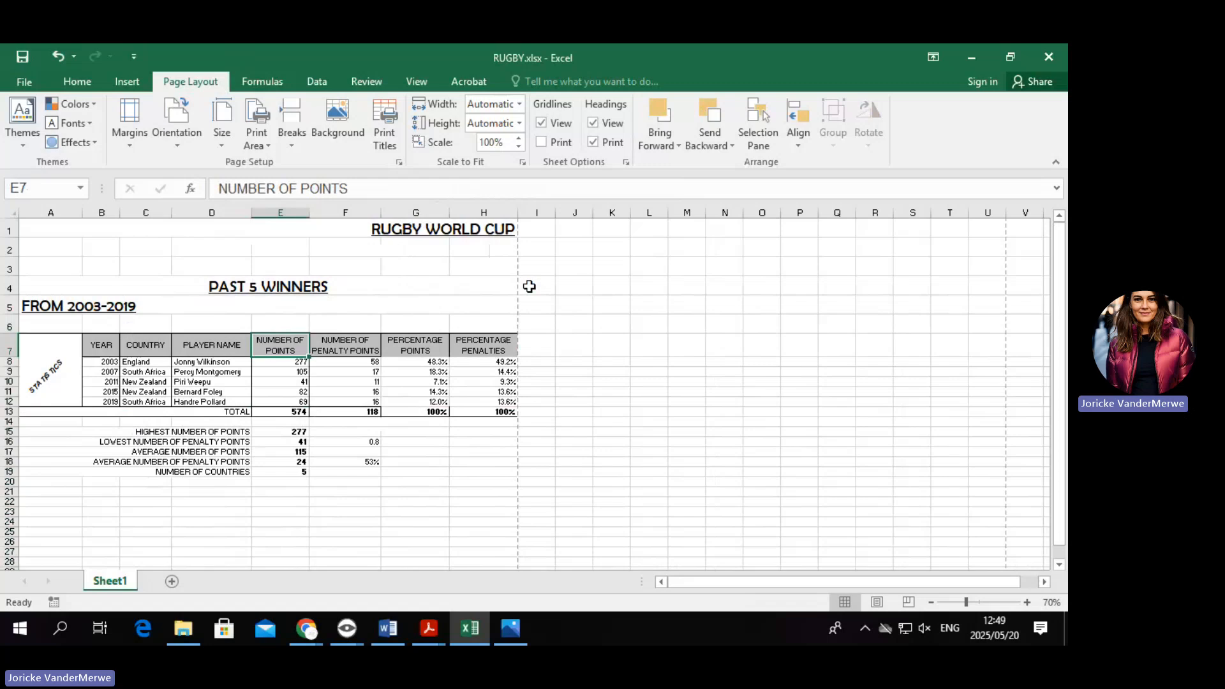
Check in the print preview whether the whole table fits on one landscape page, and return to the worksheet.
click(24, 81)
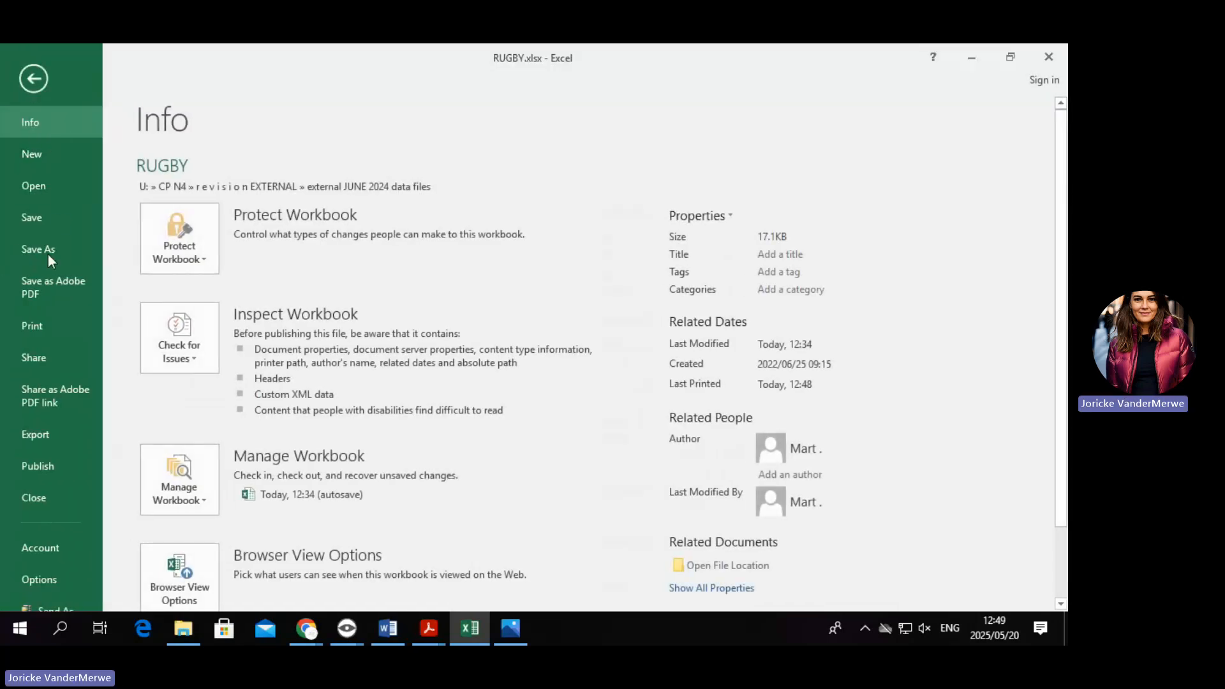
click(33, 324)
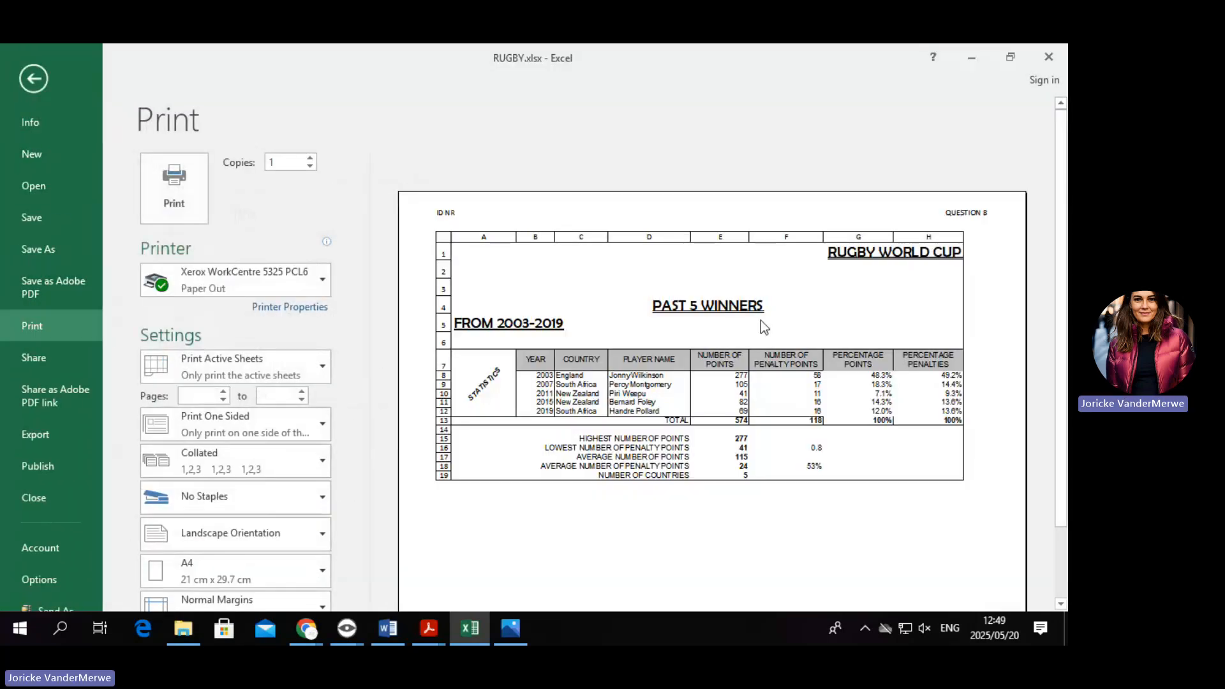
click(544, 237)
scroll(606, 589, down, 3)
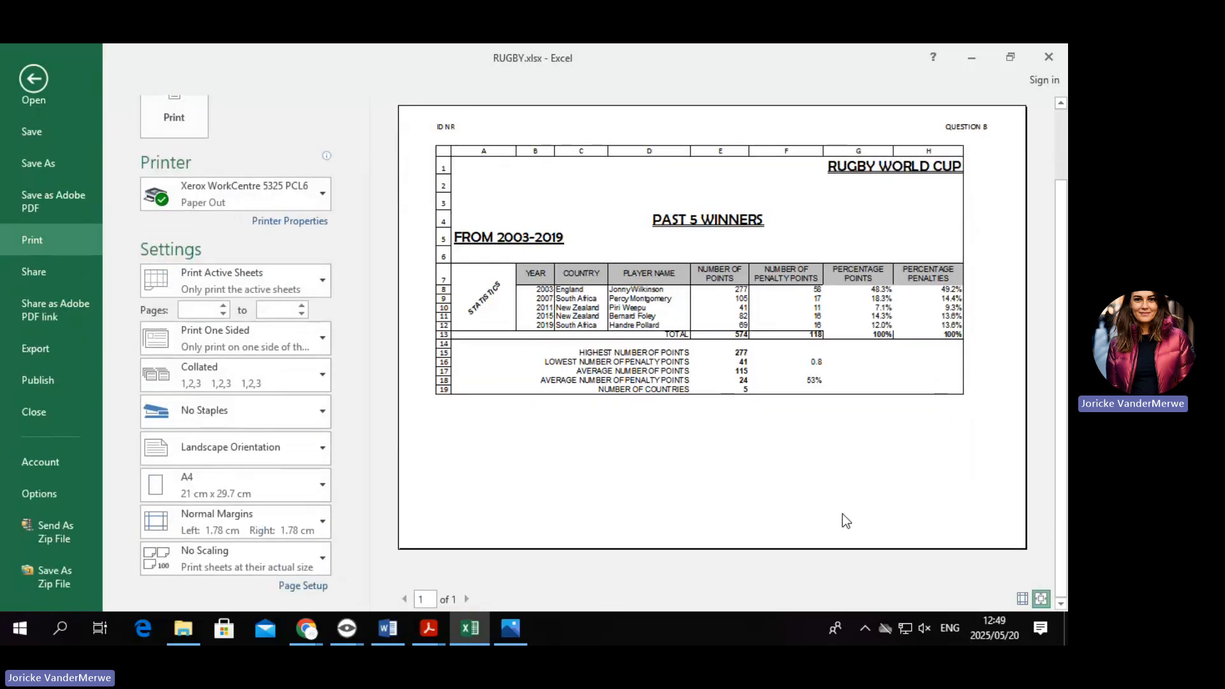
scroll(760, 488, up, 3)
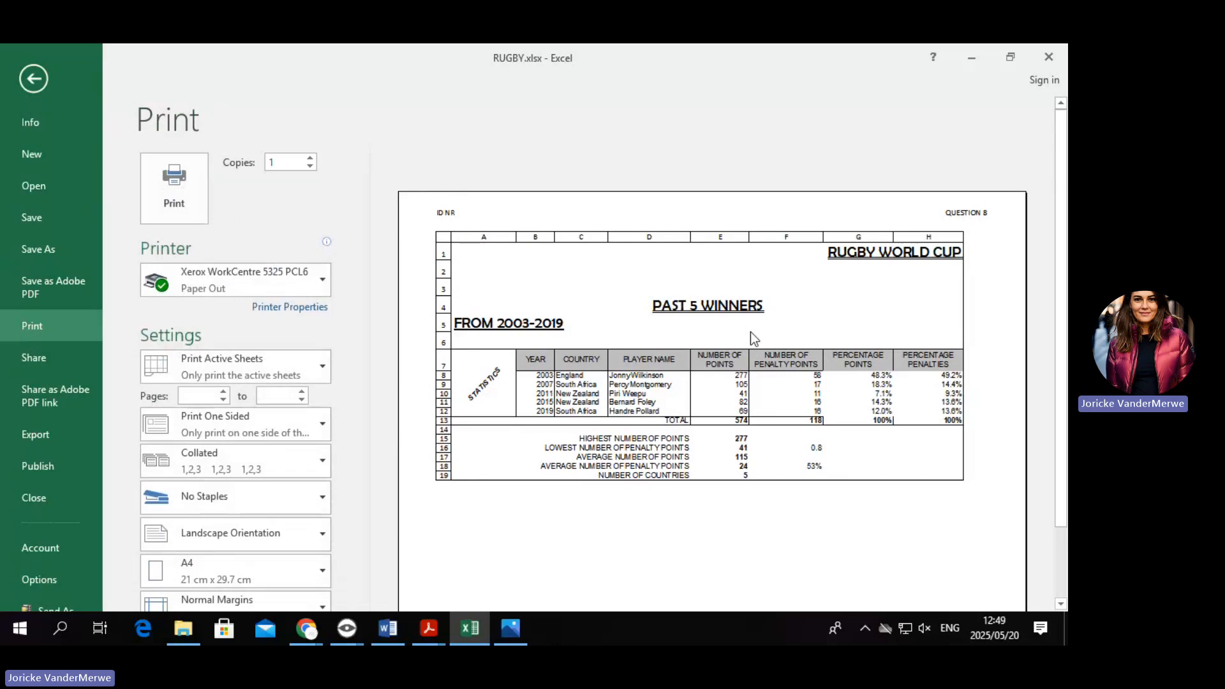
click(31, 80)
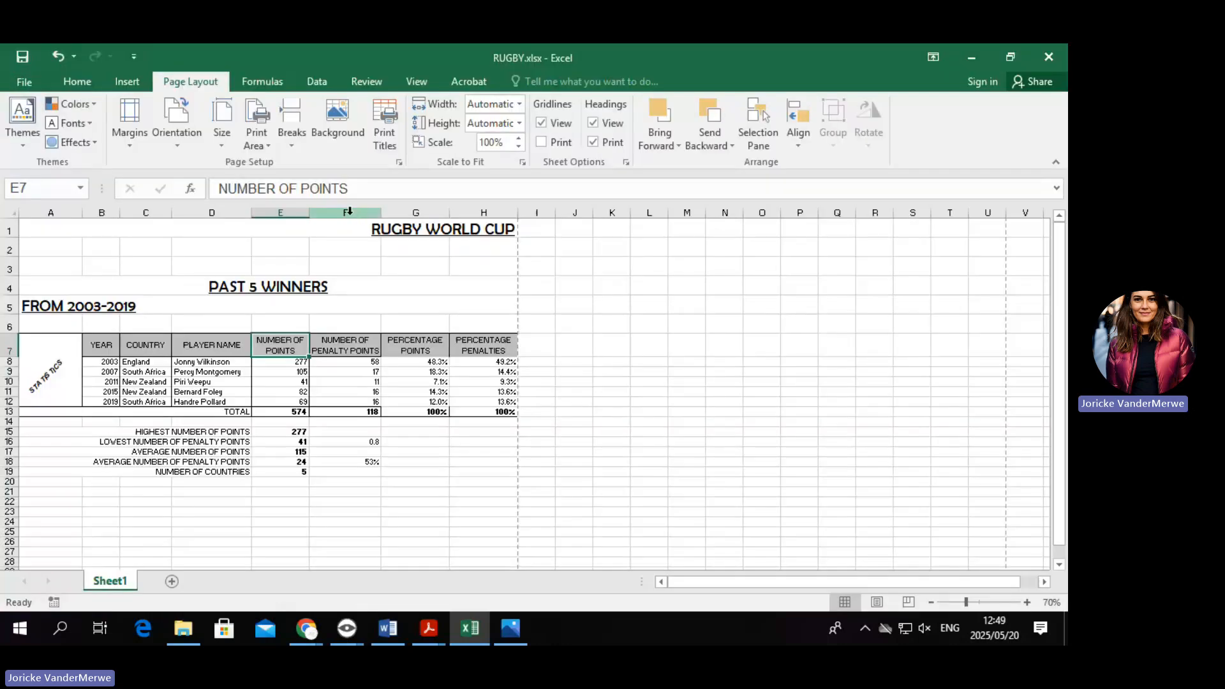
Insert the picture RWC.jpg from the external JUNE 2024 folder inside the CP N4 revision EXTERNAL folder.
click(132, 83)
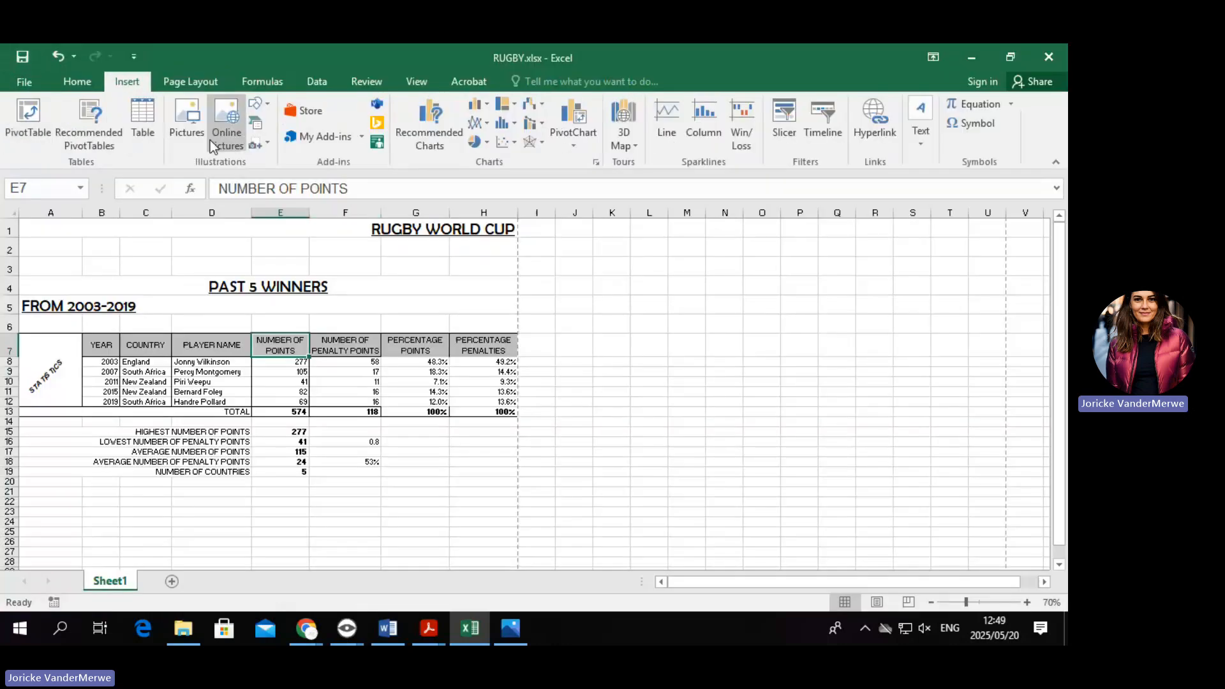
click(194, 132)
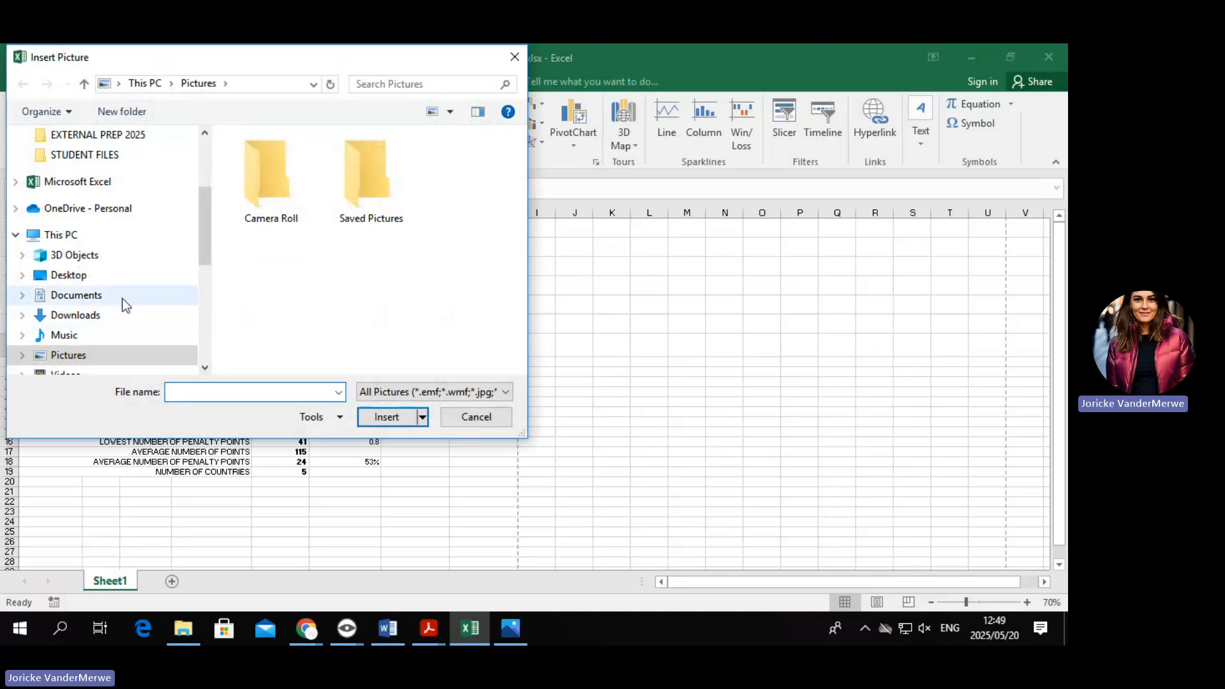
click(123, 137)
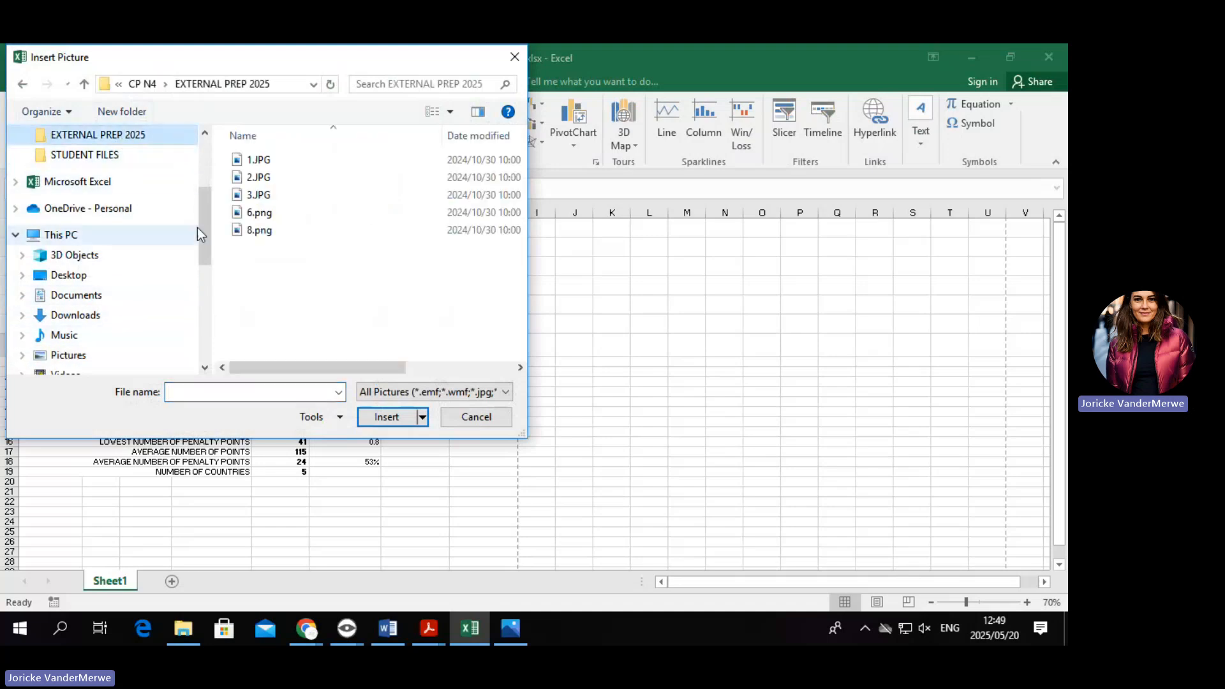
click(144, 158)
scroll(200, 156, up, 3)
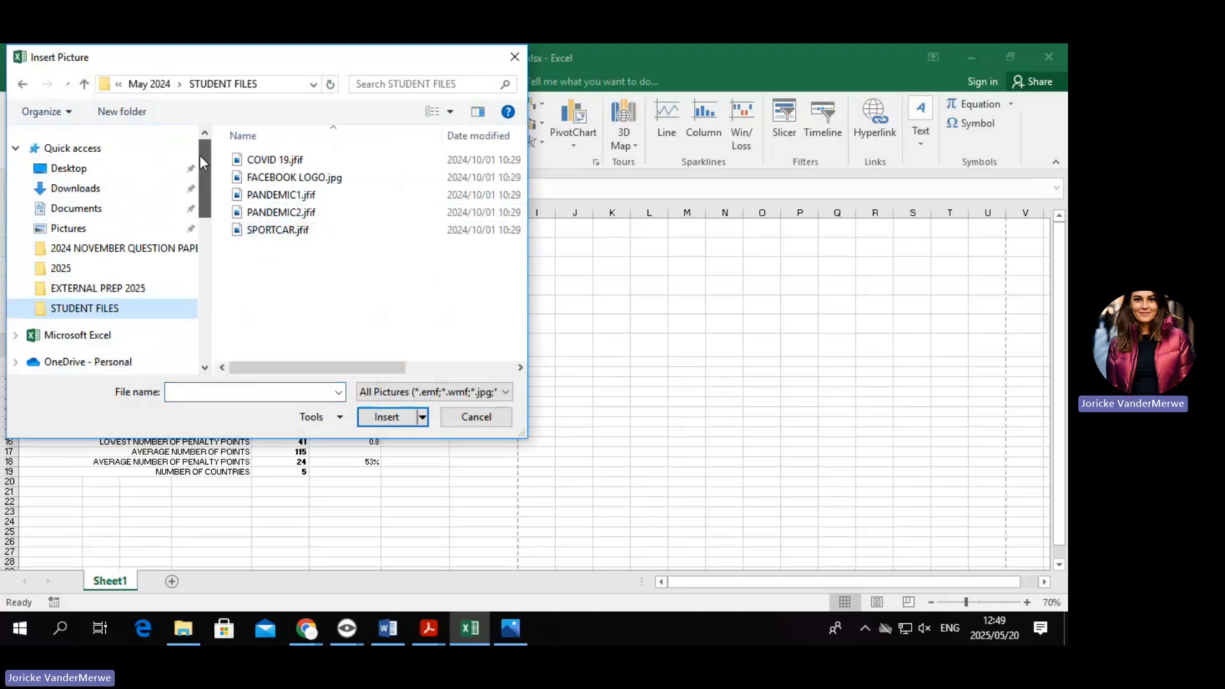
click(145, 256)
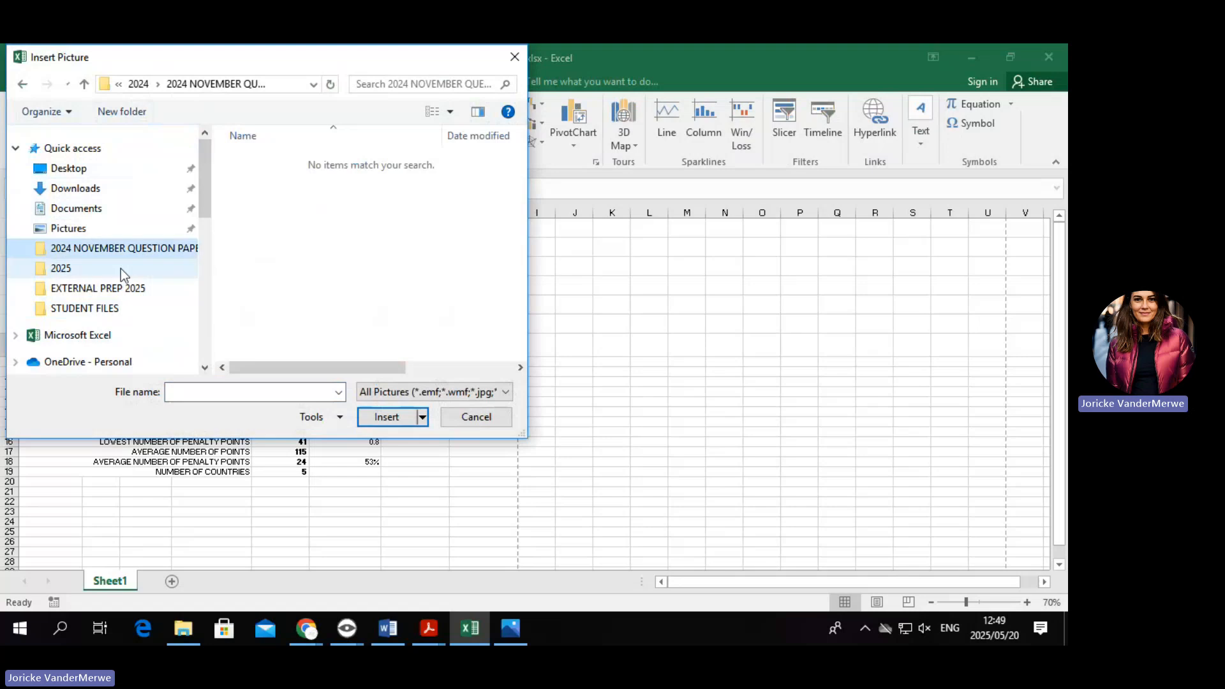
click(120, 269)
scroll(101, 356, down, 7)
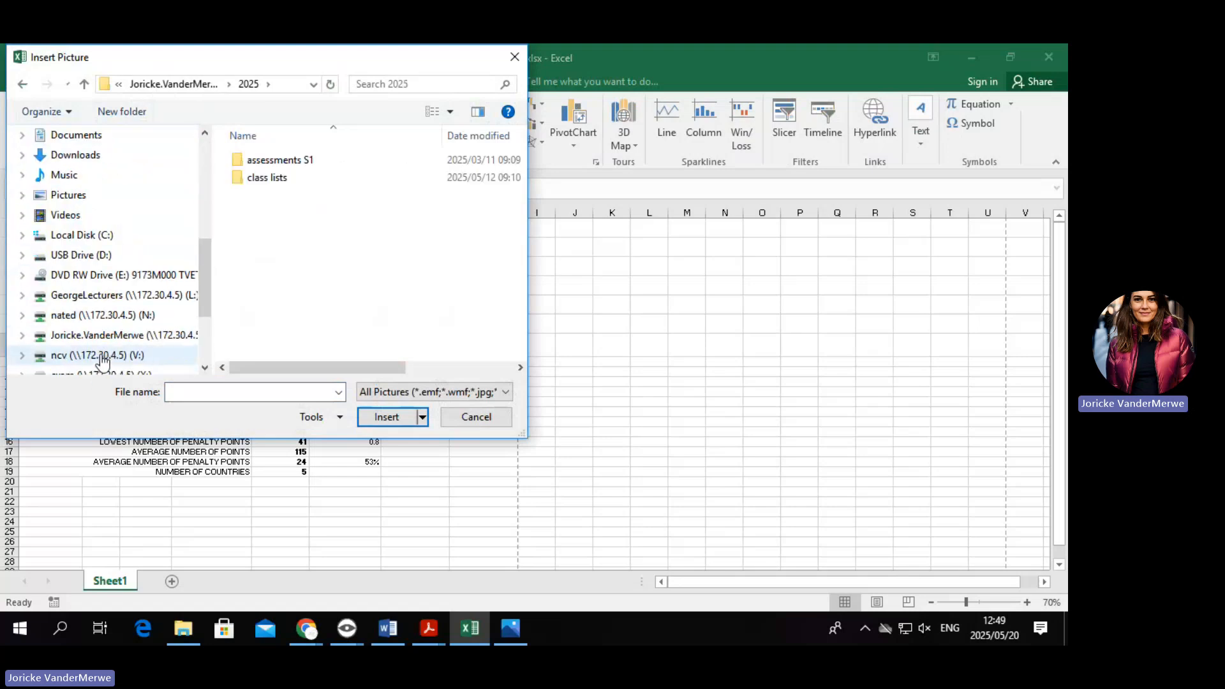
click(129, 258)
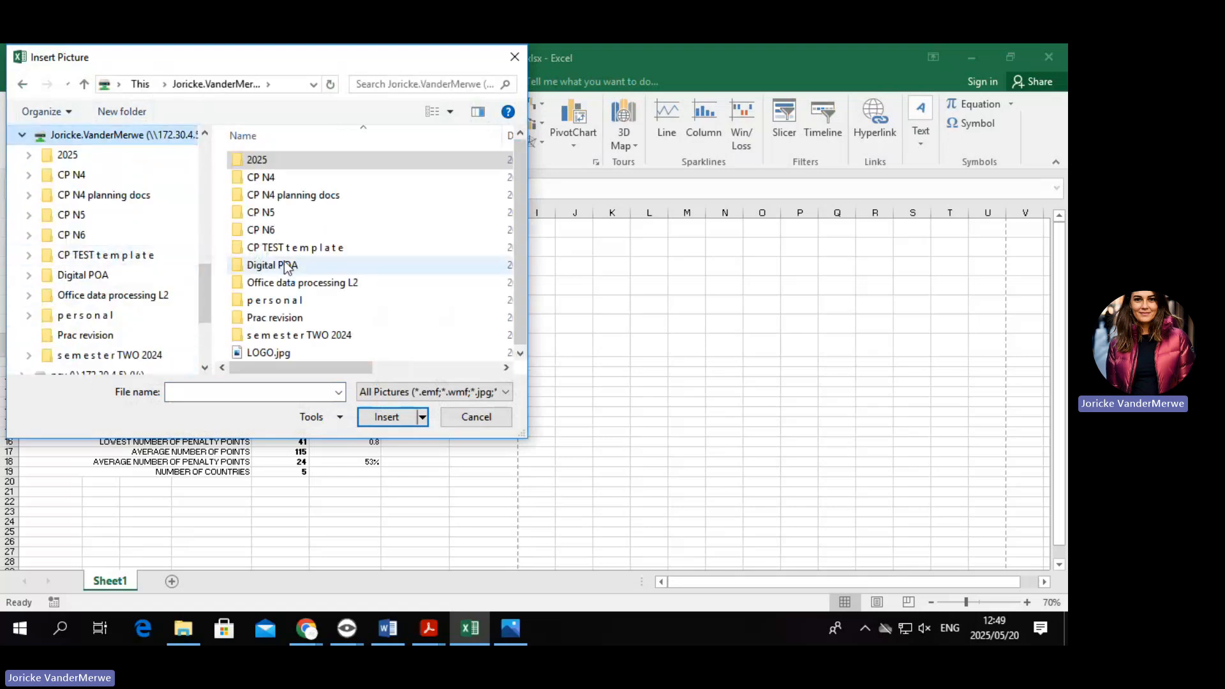
double_click(296, 179)
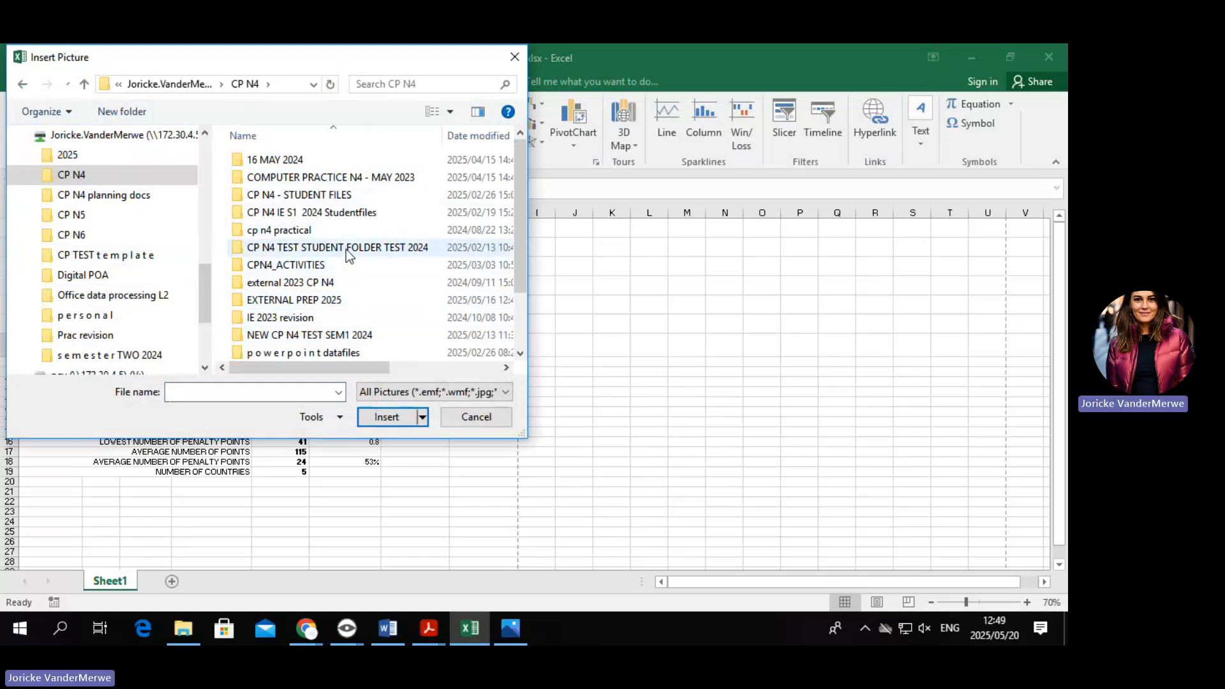
scroll(345, 272, down, 1)
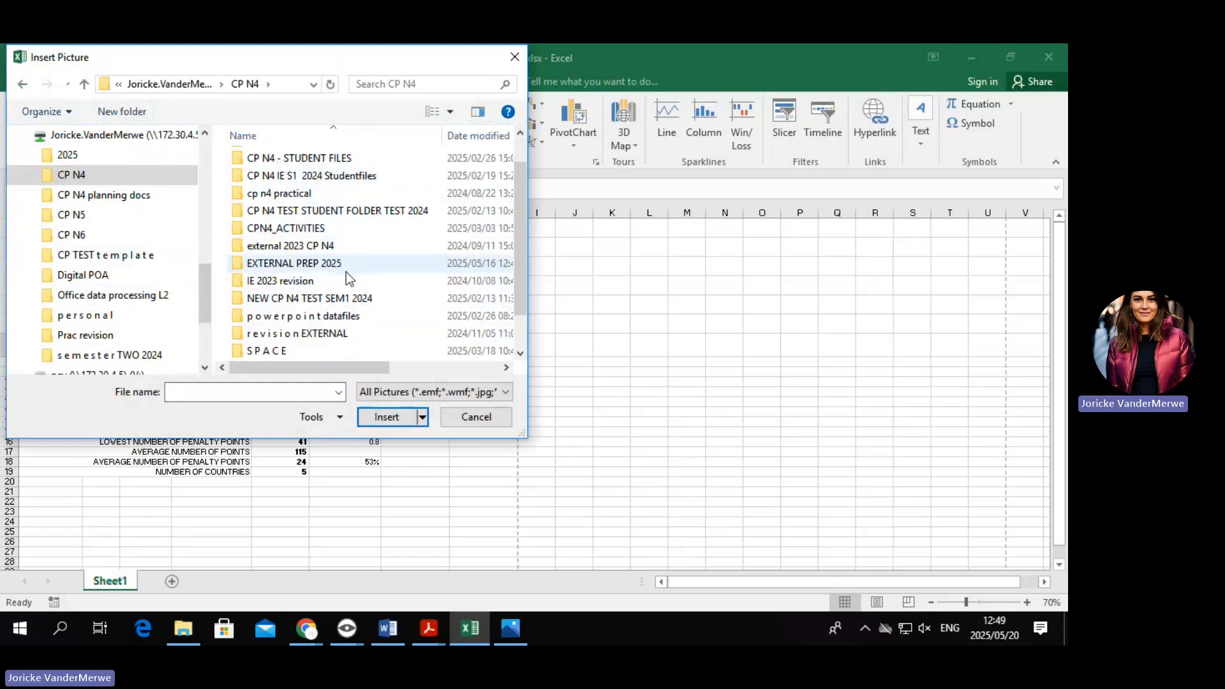
double_click(365, 333)
double_click(335, 171)
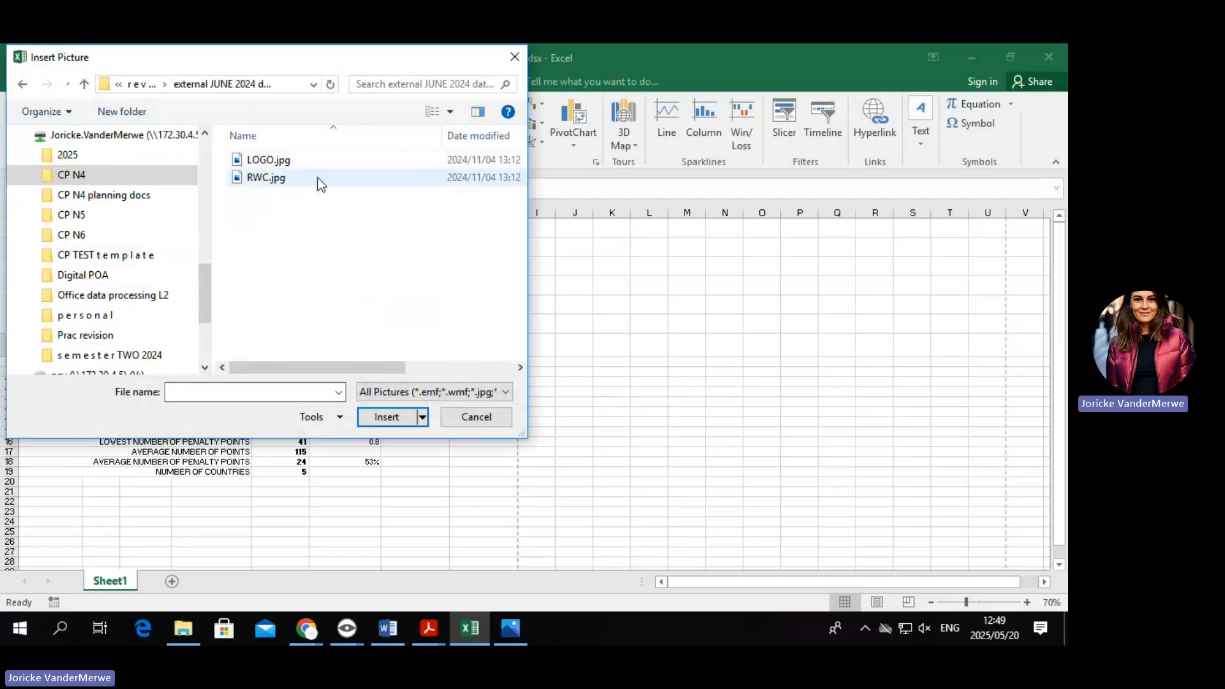
double_click(318, 180)
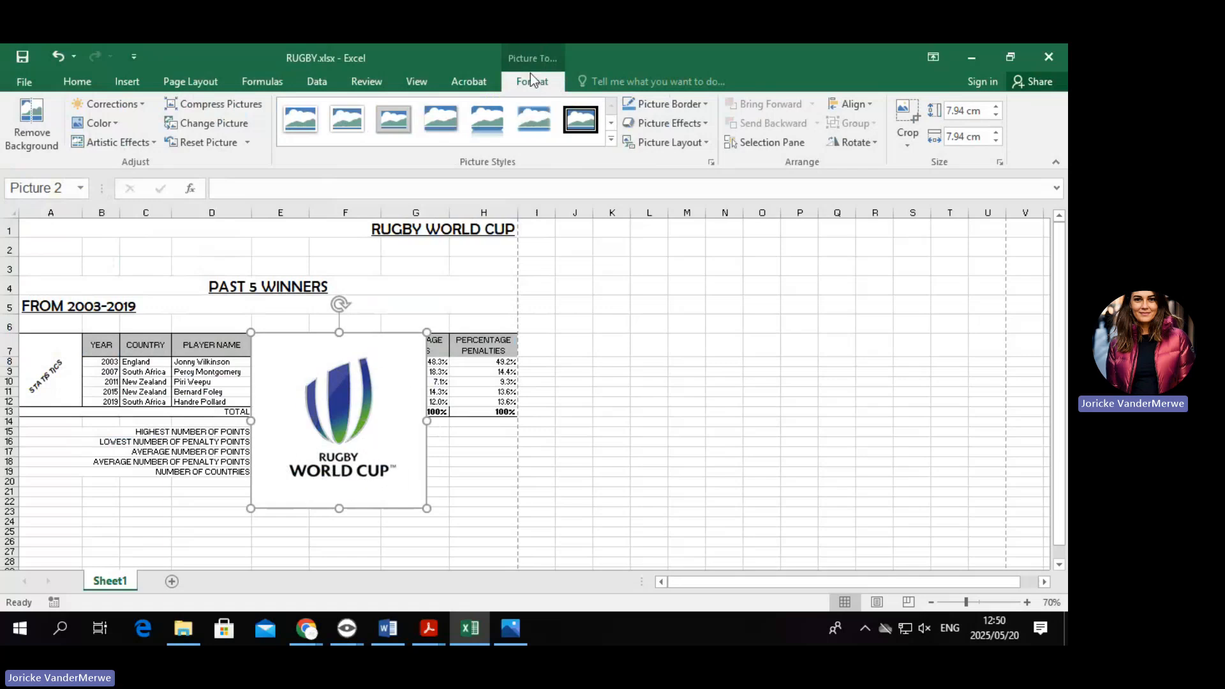
Set the Rugby World Cup logo's height and width to 5 cm each.
click(999, 162)
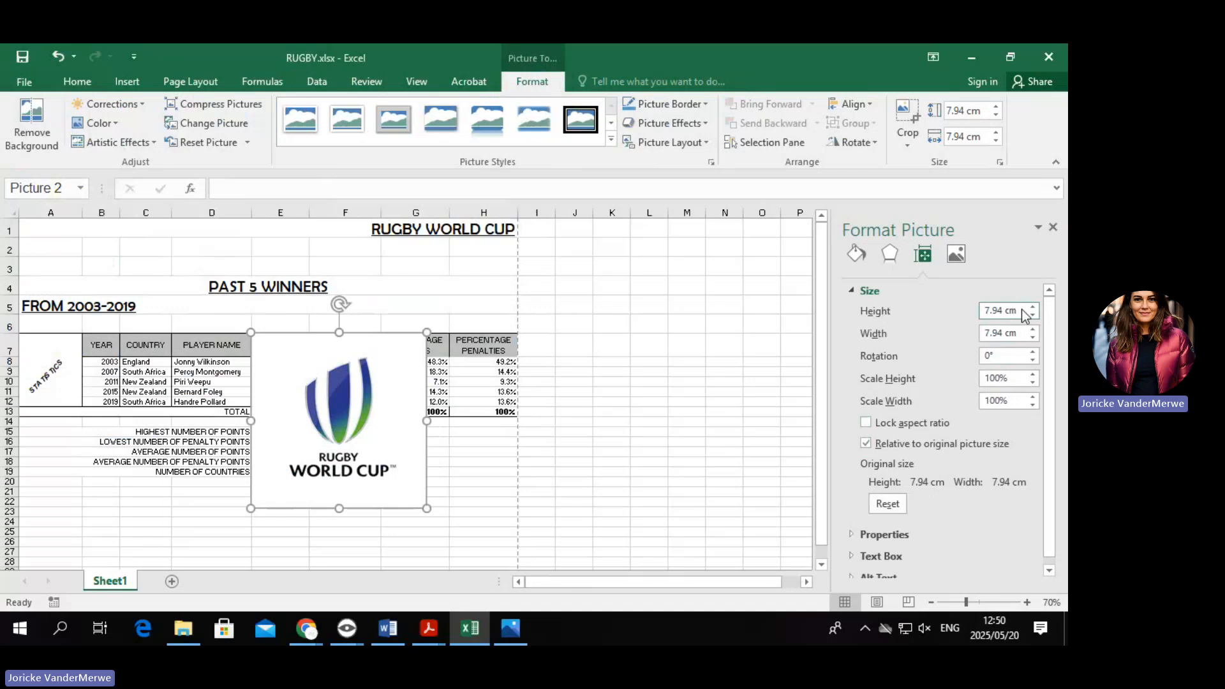
double_click(999, 311)
text(5)
key(Tab)
text(5)
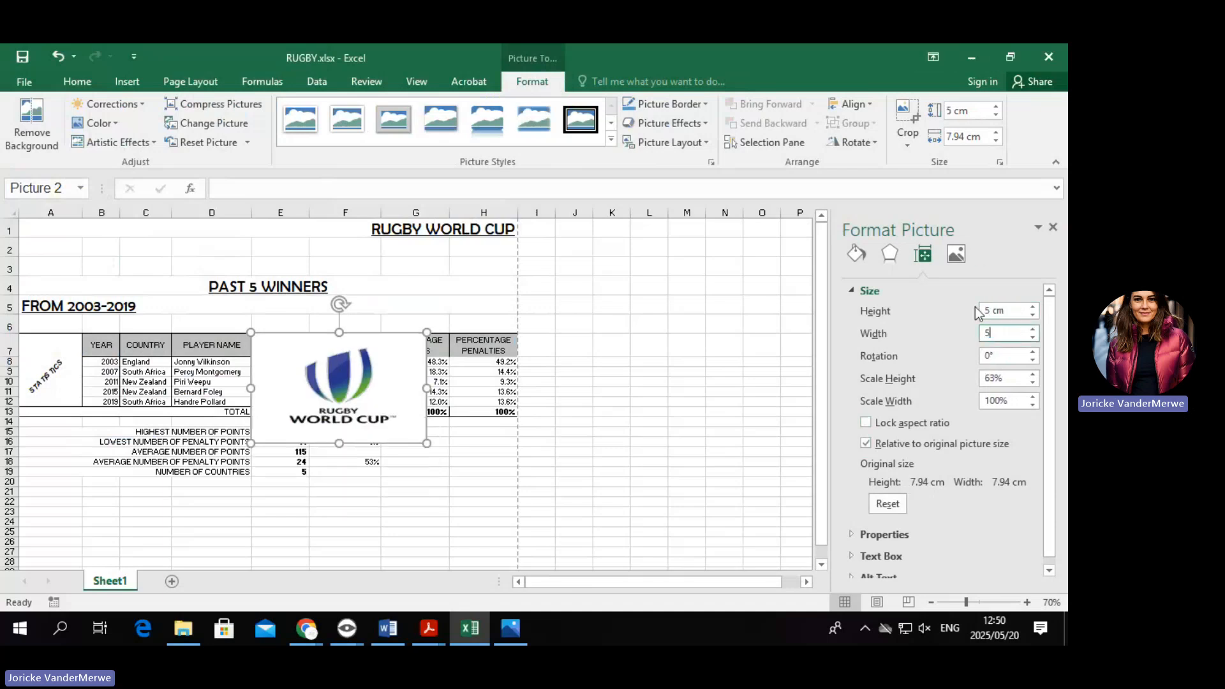
click(727, 401)
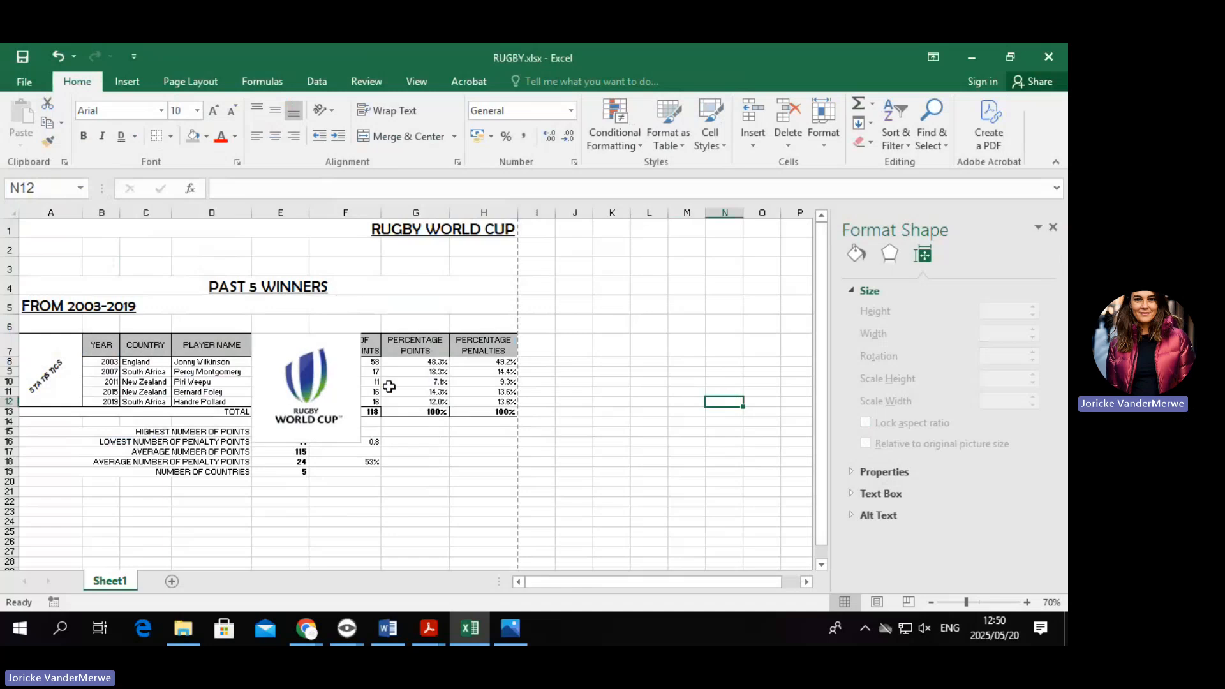
Move the logo below the table under columns G and H, about rows 20 to 31, and check its placement in the print preview.
drag(308, 386, 463, 530)
scroll(653, 496, down, 4)
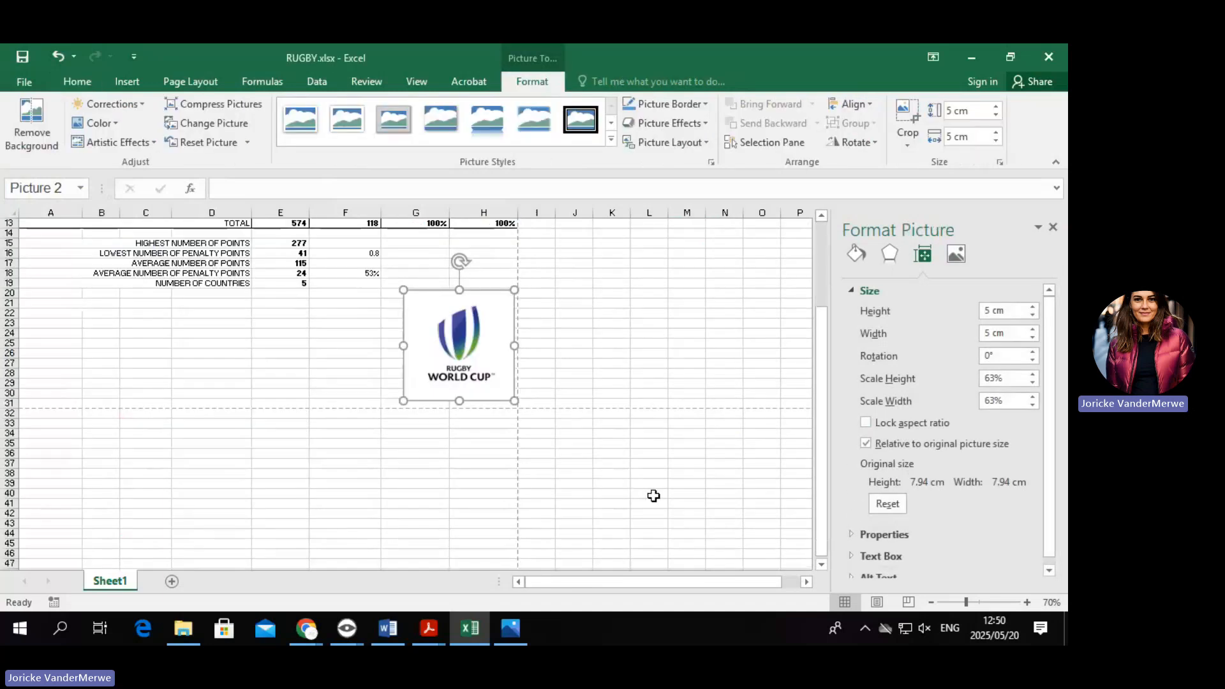
click(653, 495)
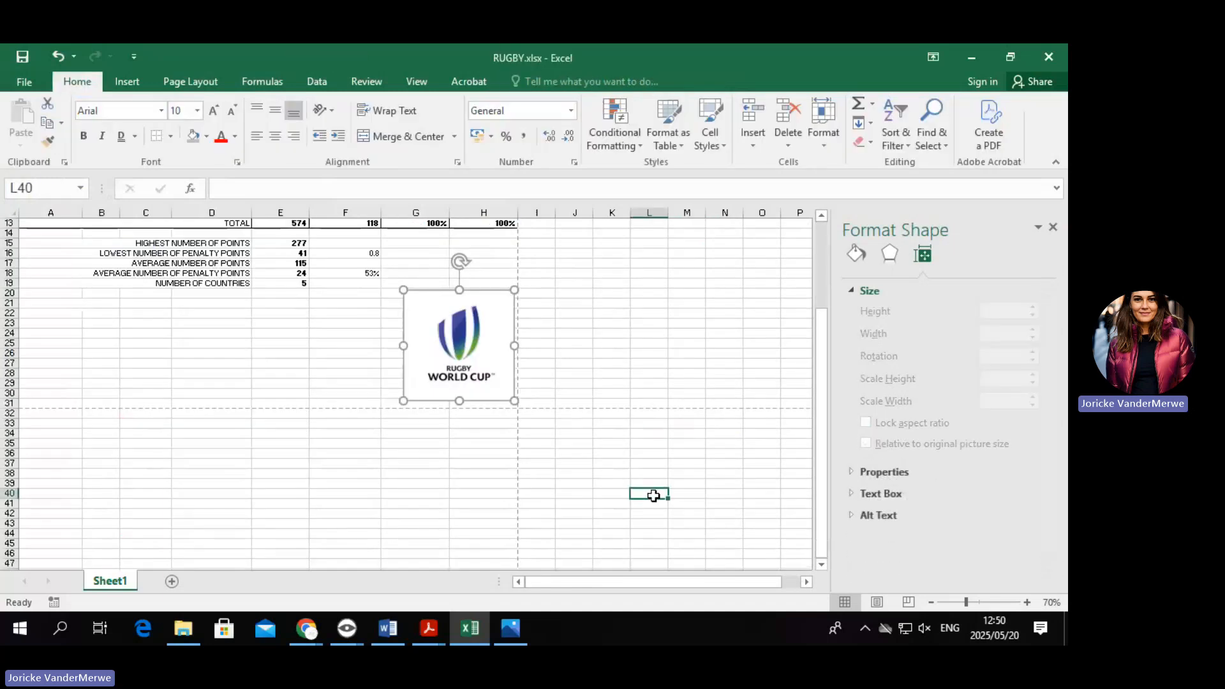
click(25, 82)
click(57, 320)
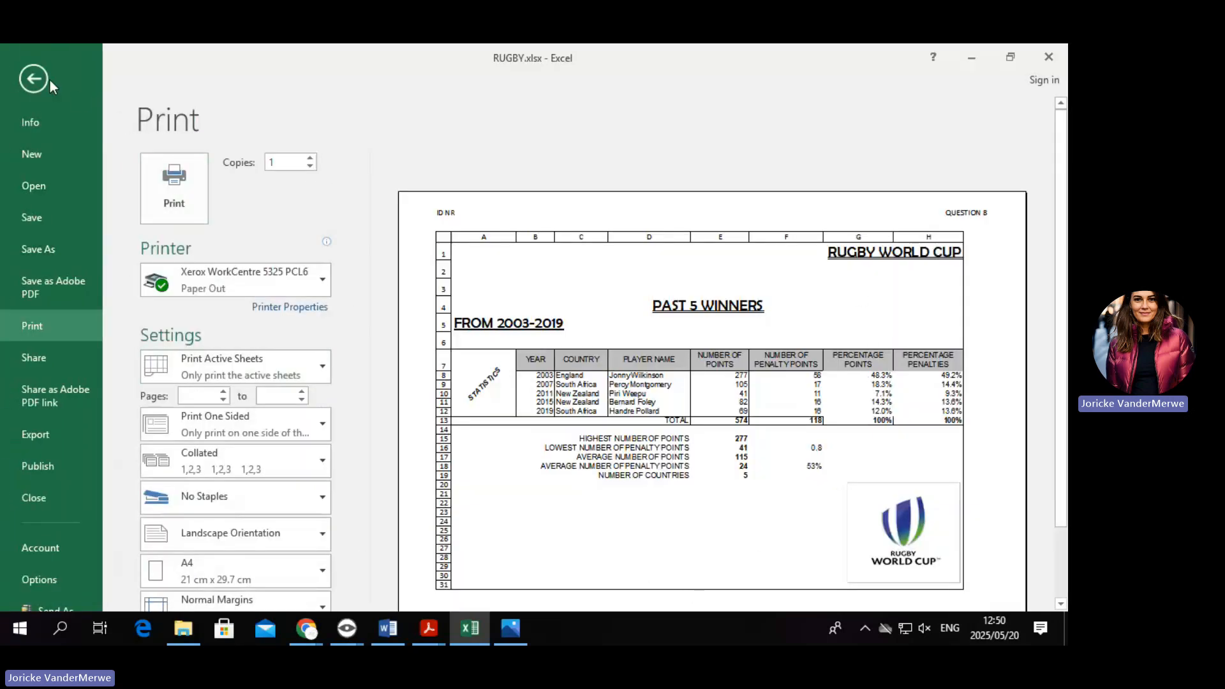
click(36, 67)
Add a thin, dark border around the Rugby World Cup logo by setting its outline weight.
click(440, 362)
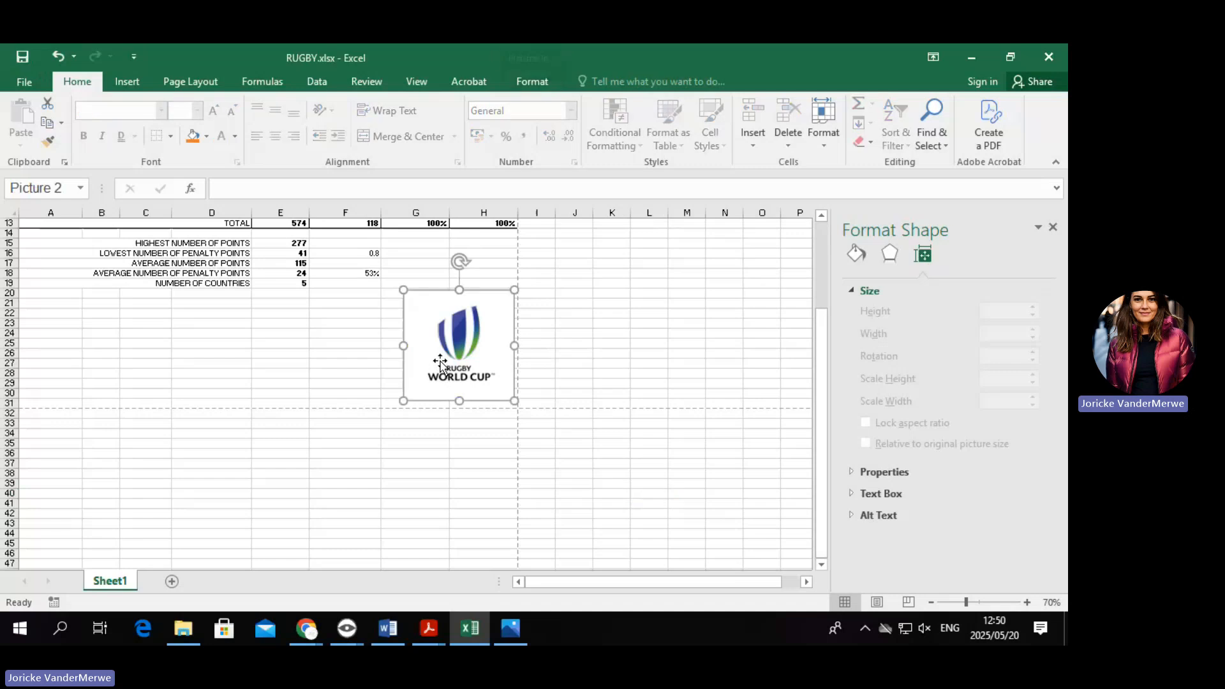
click(543, 80)
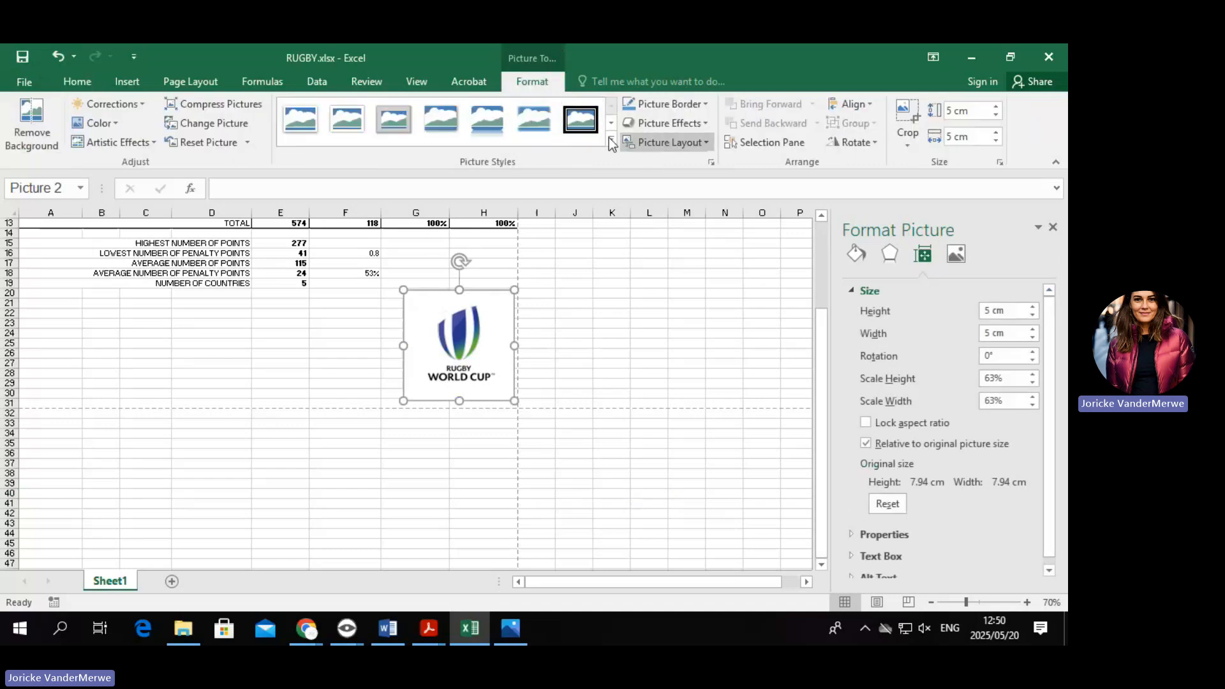
click(687, 109)
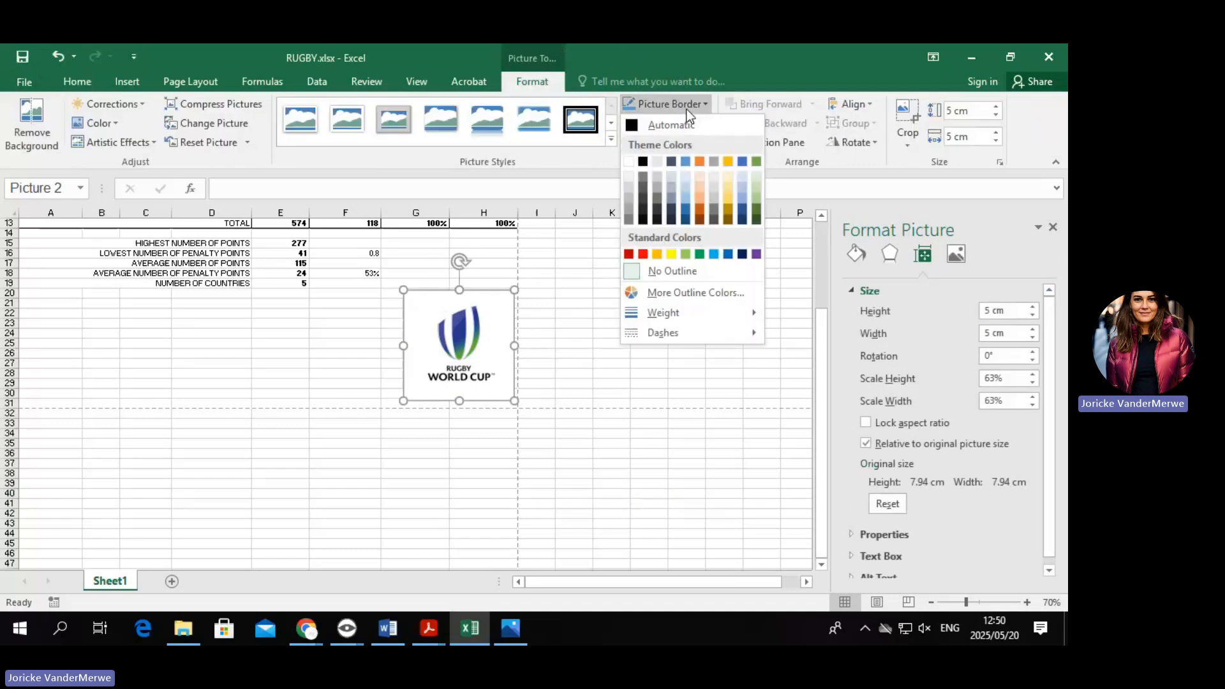
mouse_move(675, 319)
click(839, 338)
click(403, 418)
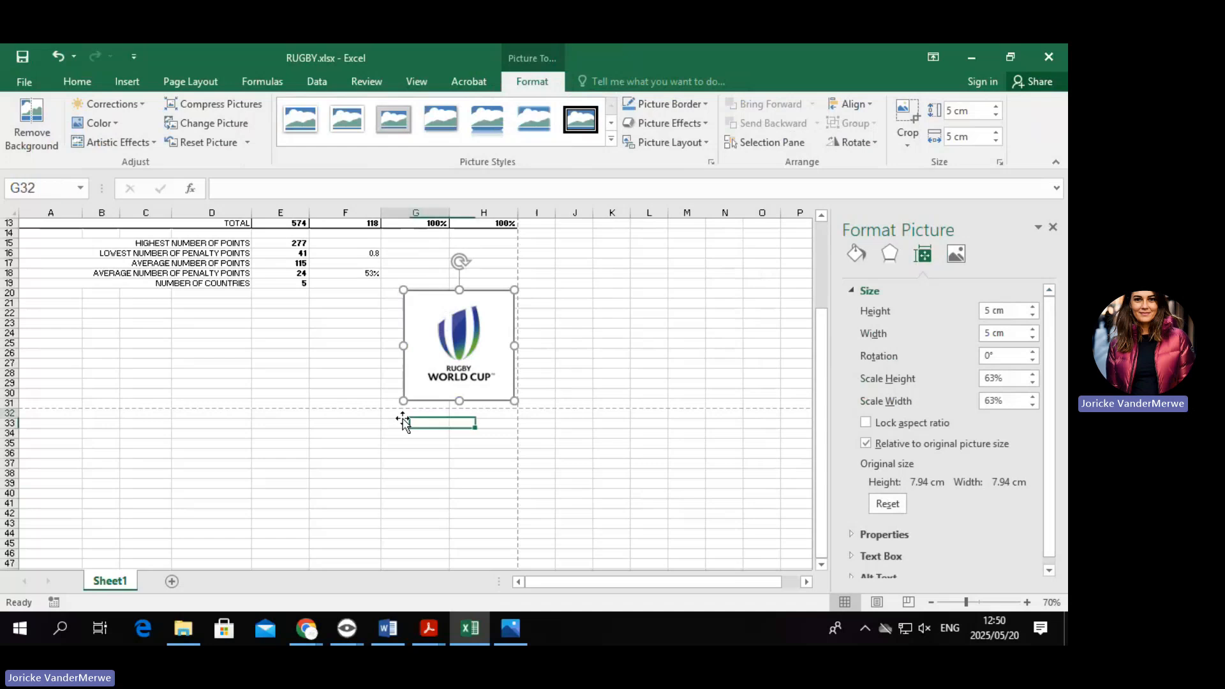
click(617, 505)
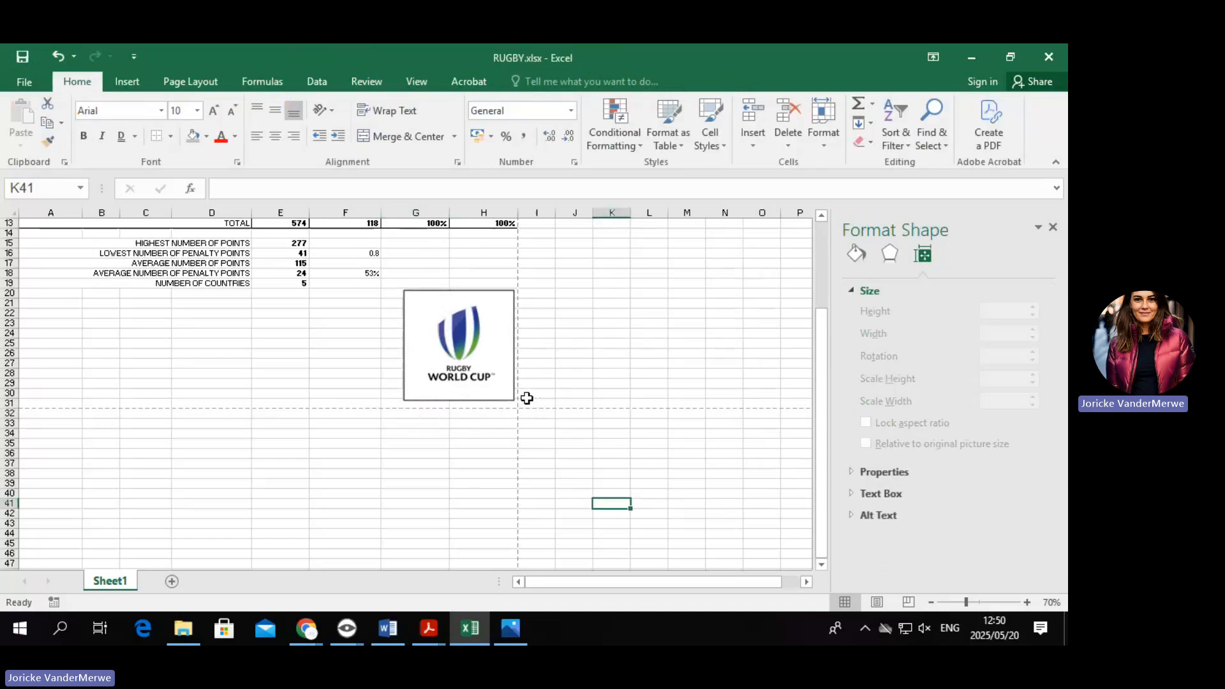
Look through the artistic effects and the colour saturation, tone and recolour options available for the logo.
click(443, 341)
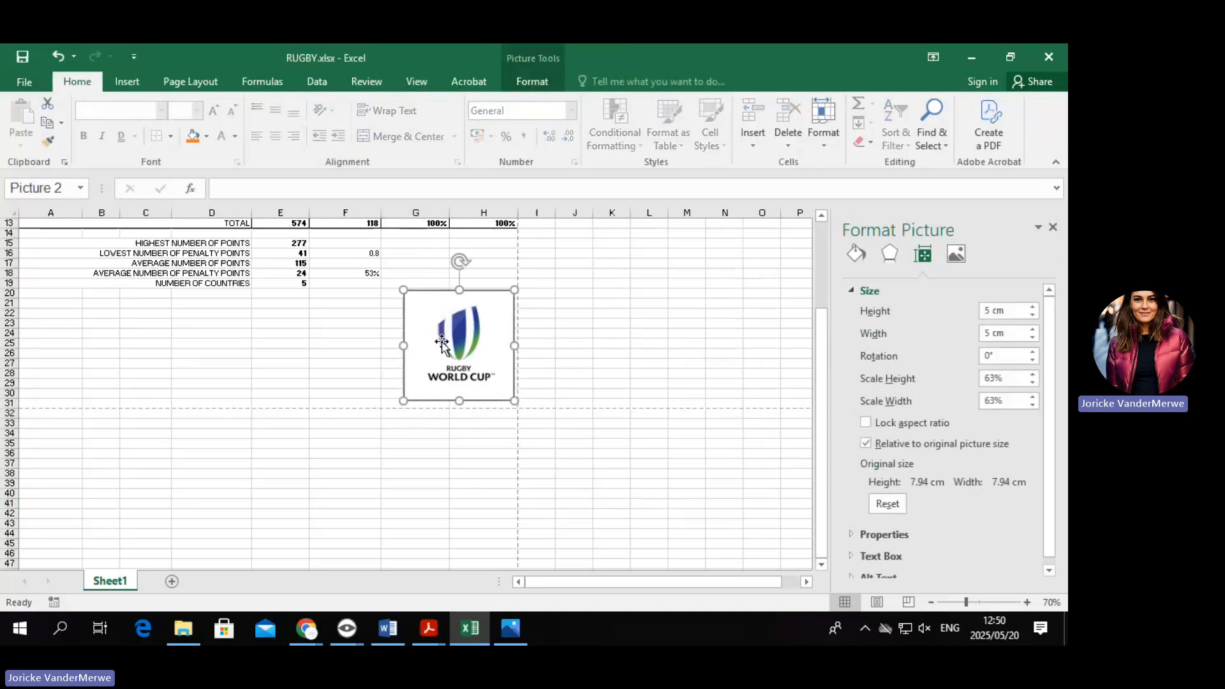
click(514, 77)
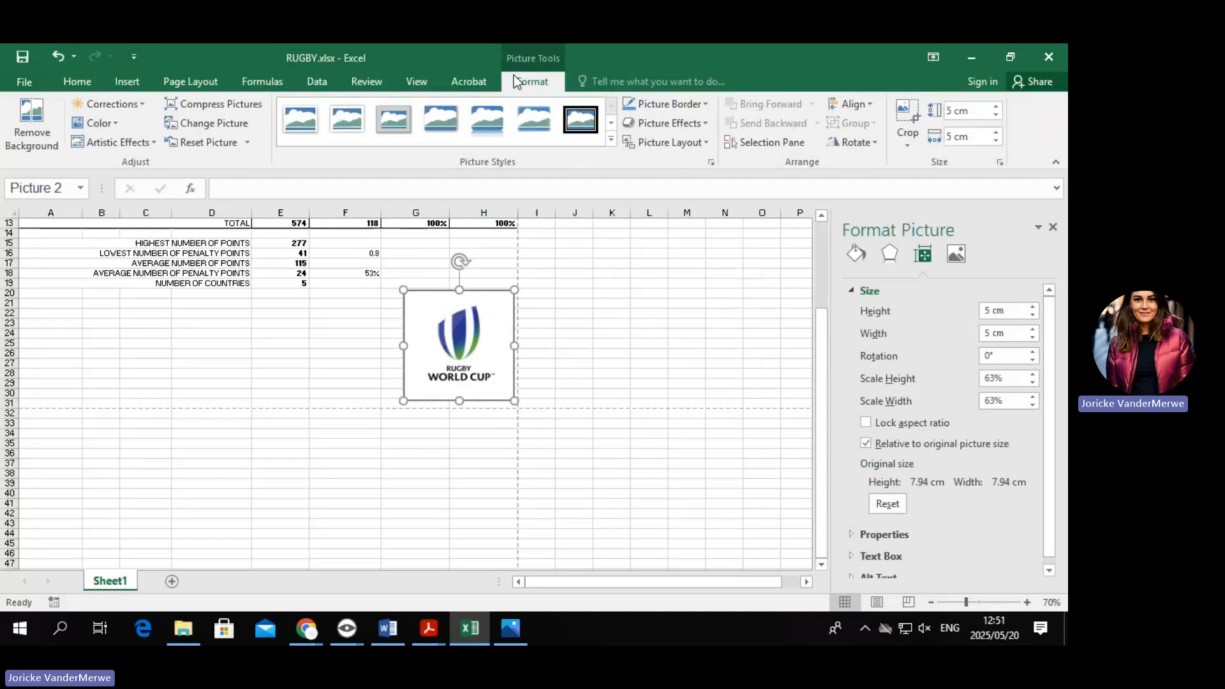
click(109, 150)
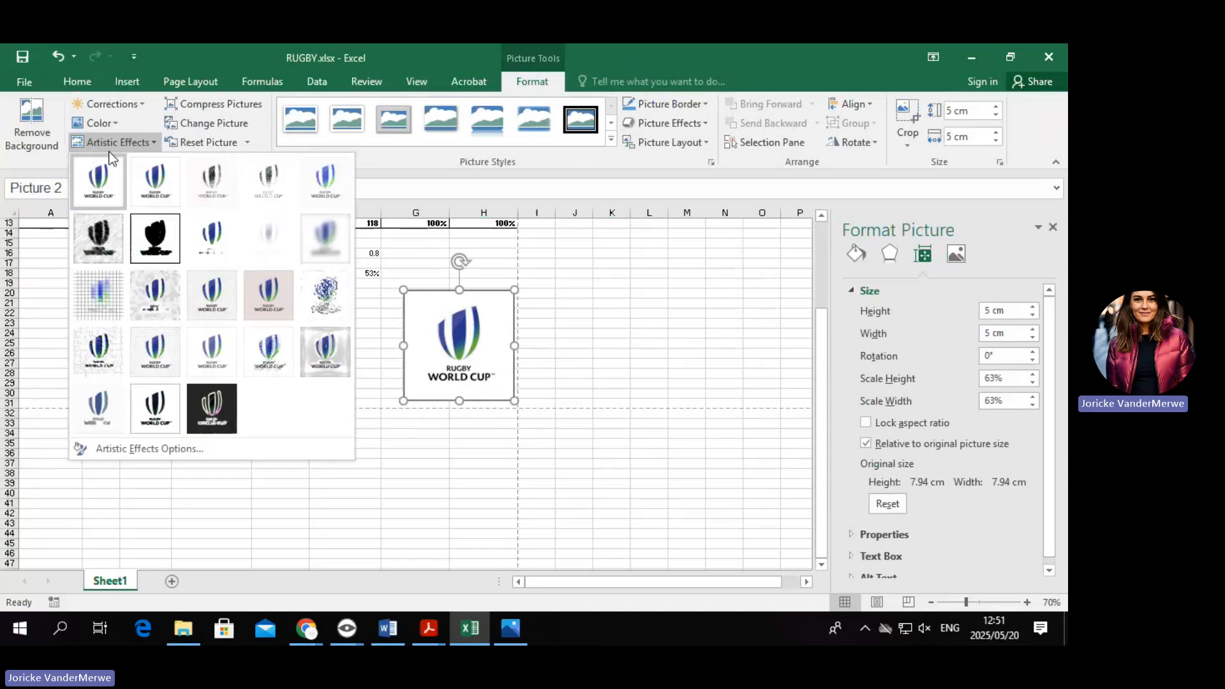
click(108, 124)
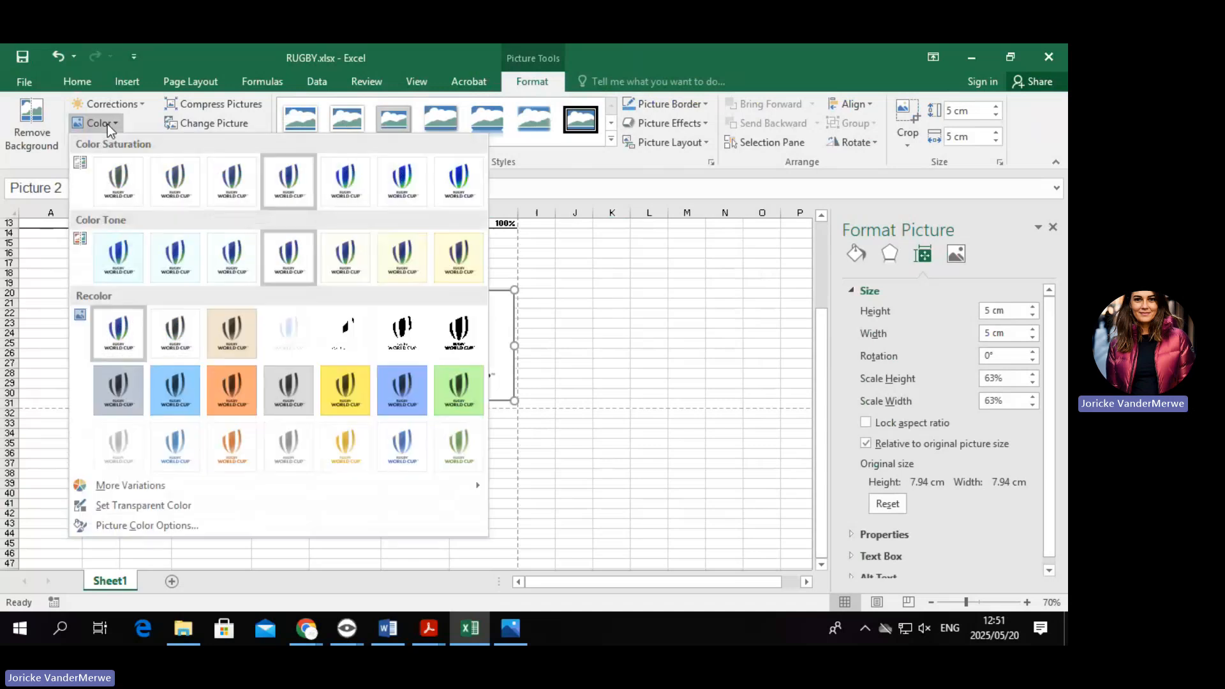
Minimize the workbook, open PowerPoint and create a blank presentation in a maximized window.
click(969, 56)
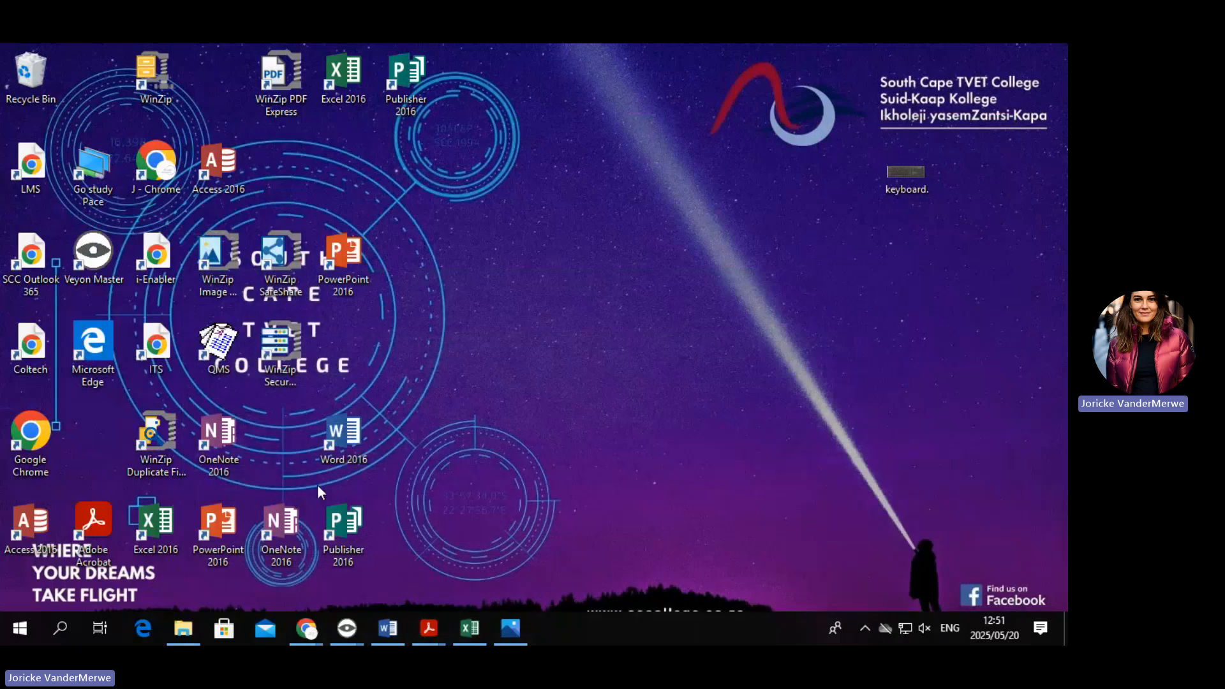
double_click(194, 538)
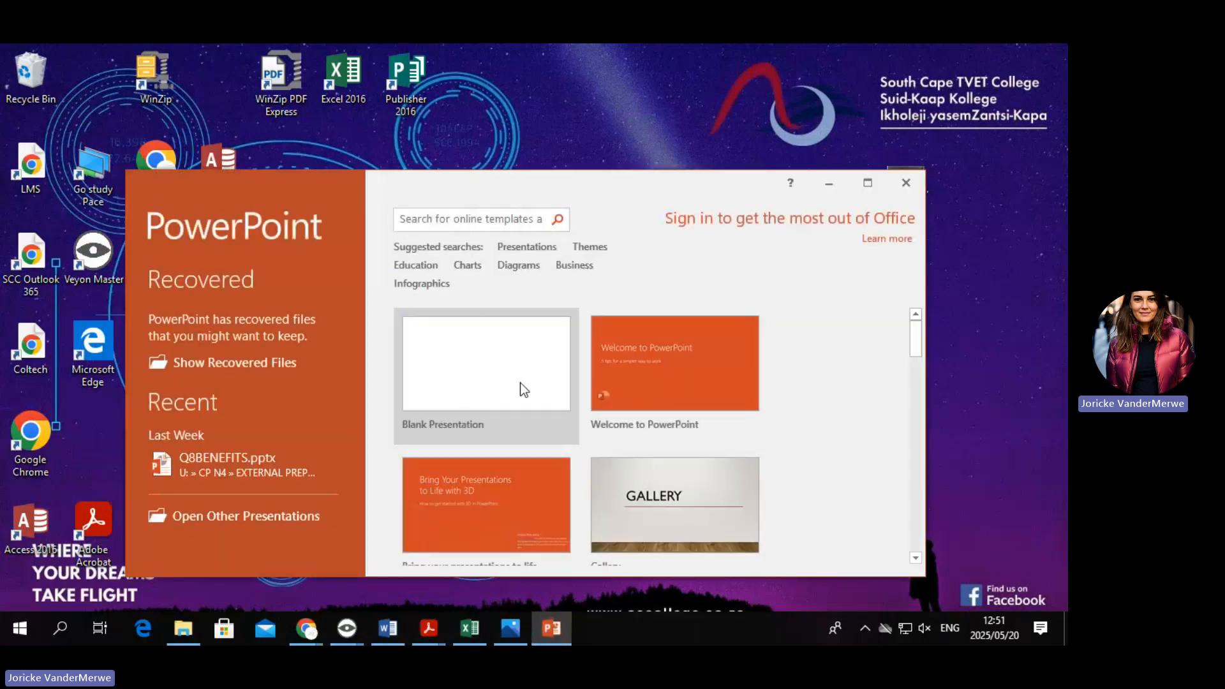
click(519, 381)
click(868, 183)
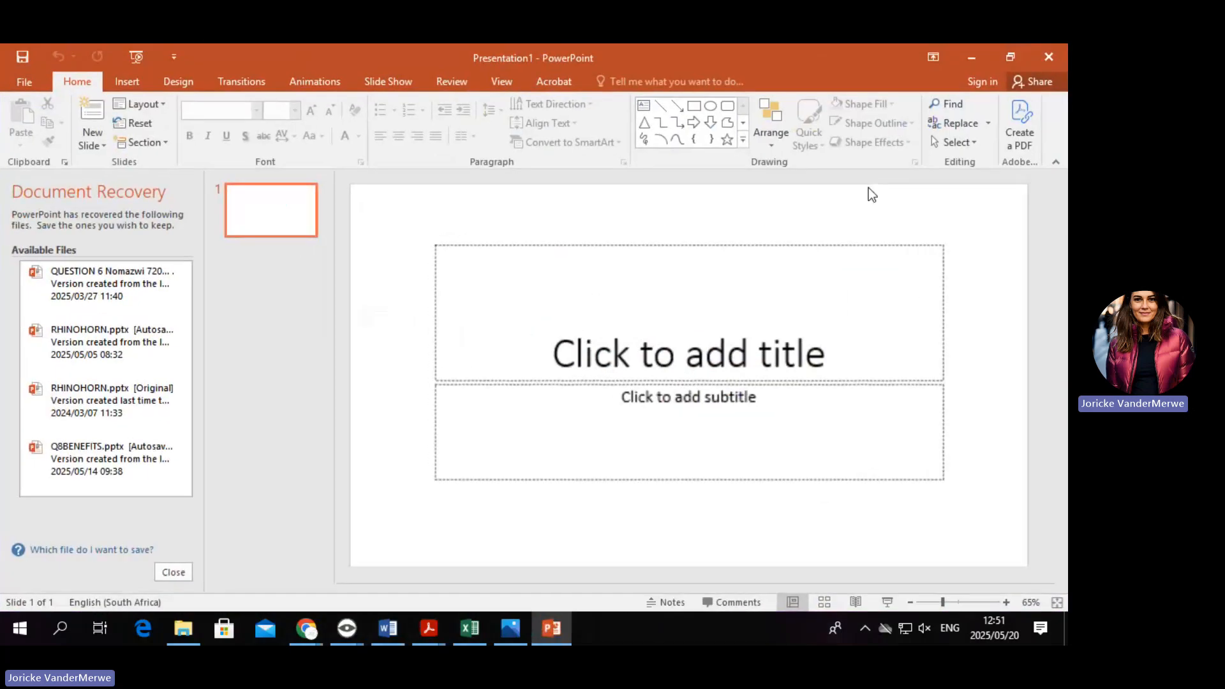